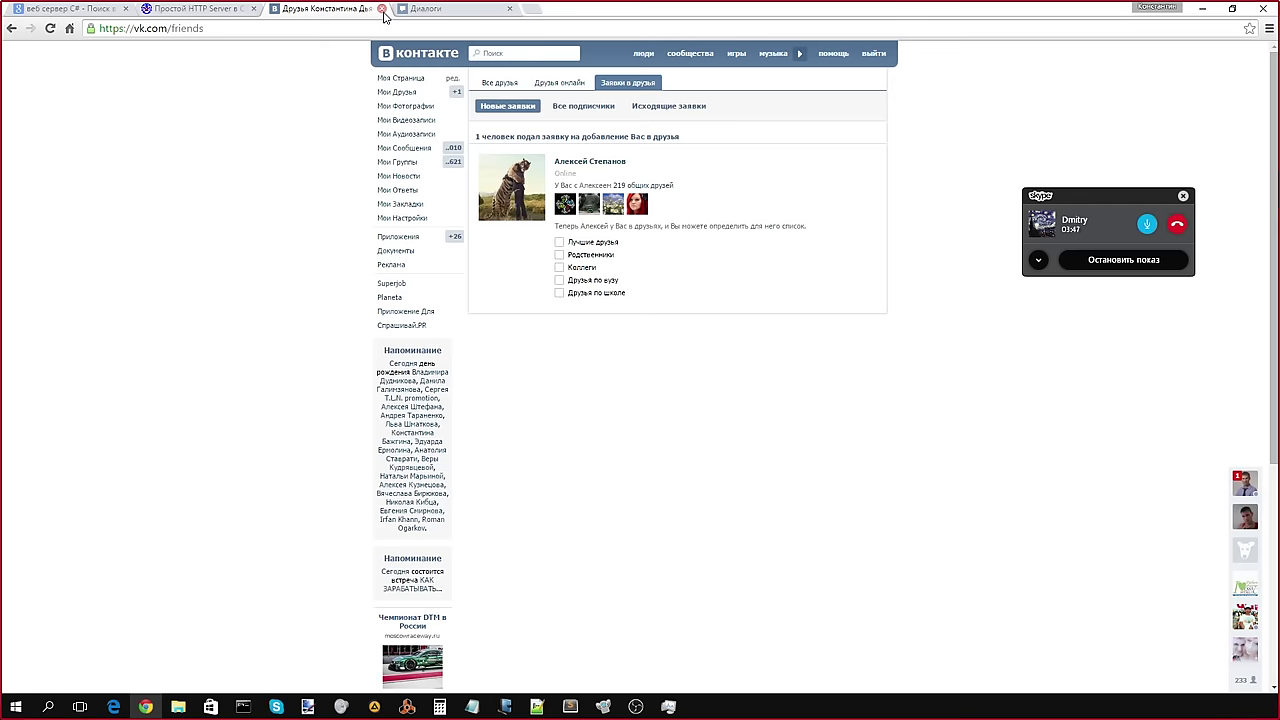
Step: Close the VK friends tab and the command prompt window running the continuous ping
click(381, 9)
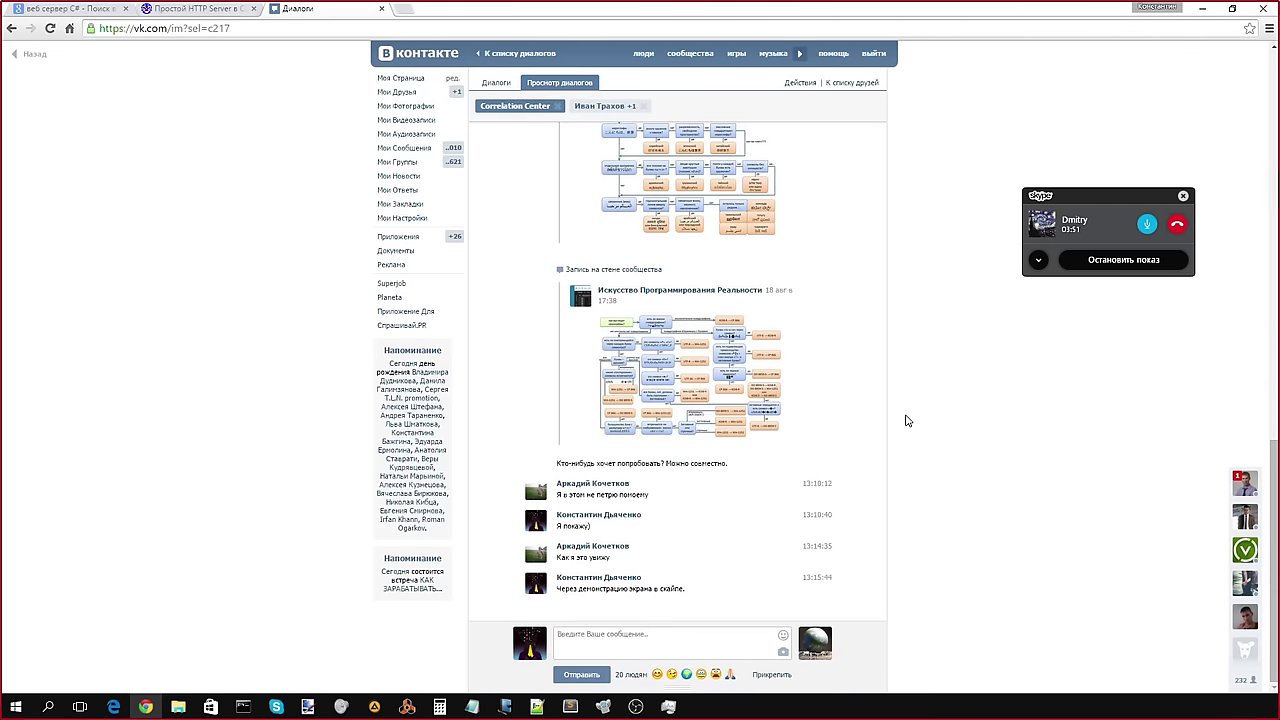
click(664, 637)
key(alt+Tab)
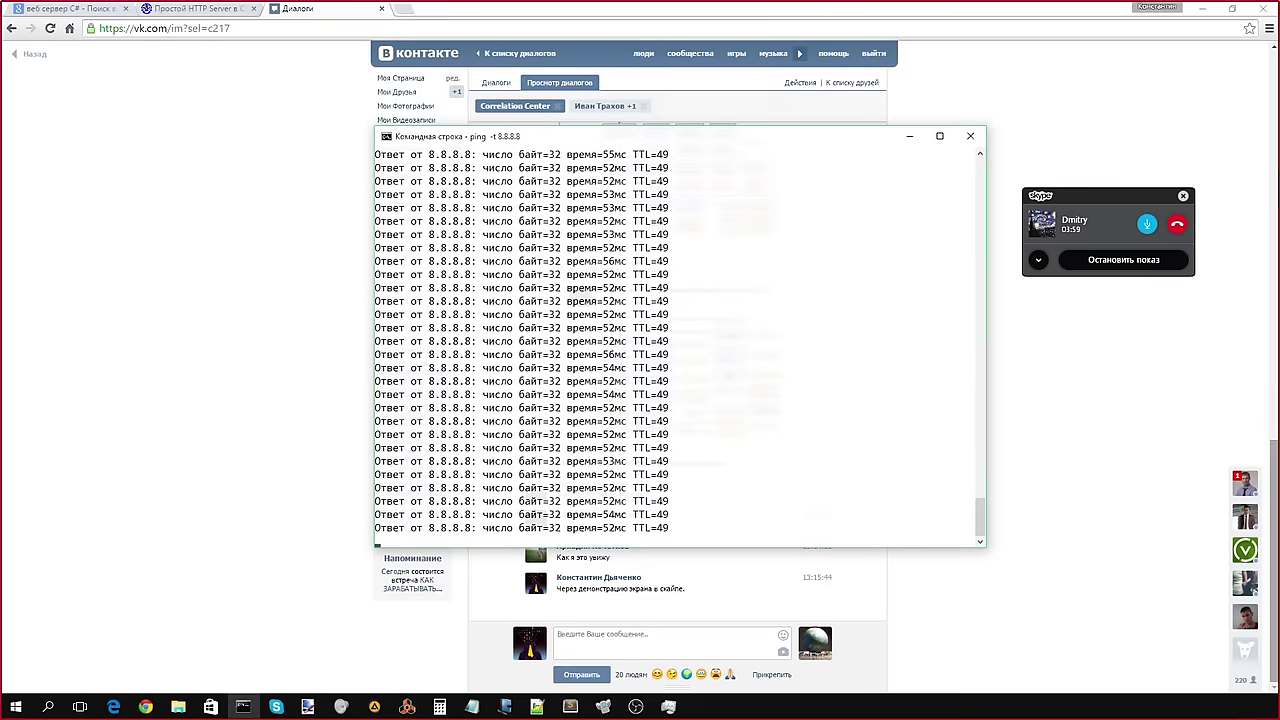
click(970, 135)
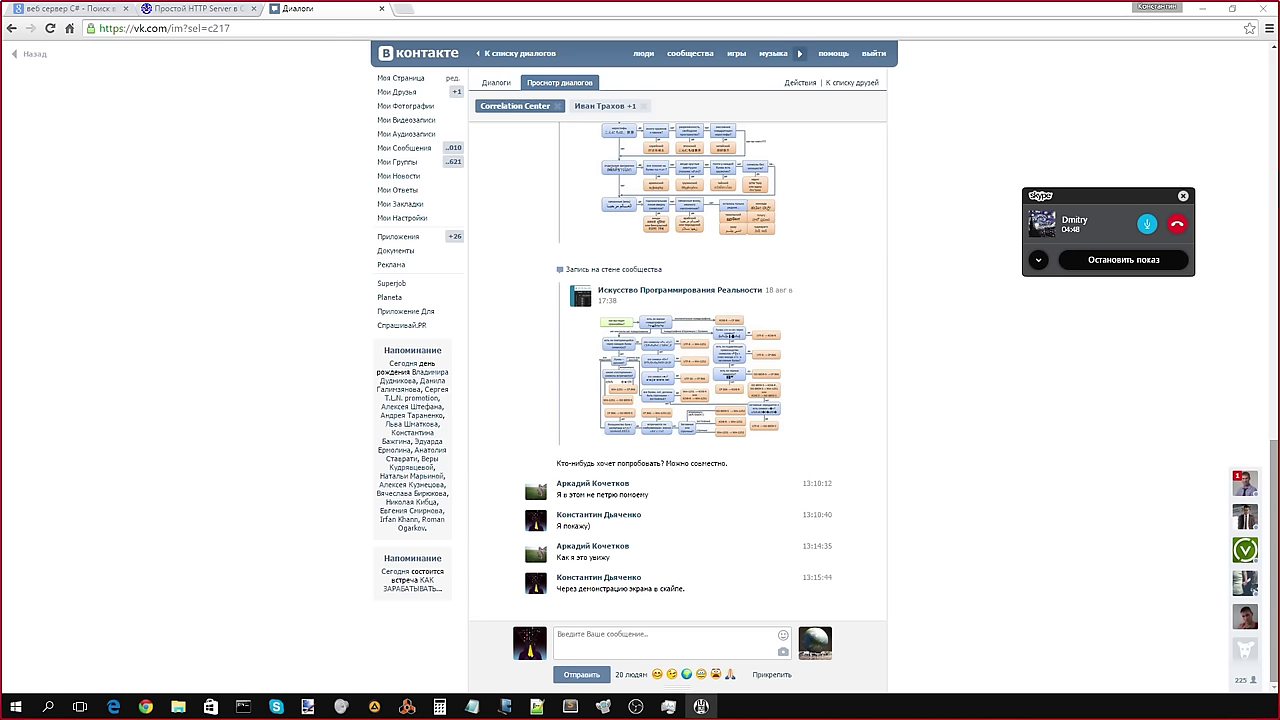
Step: In Mumble, examine the ping and user details of the favourite servers, then leave the server list without connecting
drag(1110, 294, 580, 130)
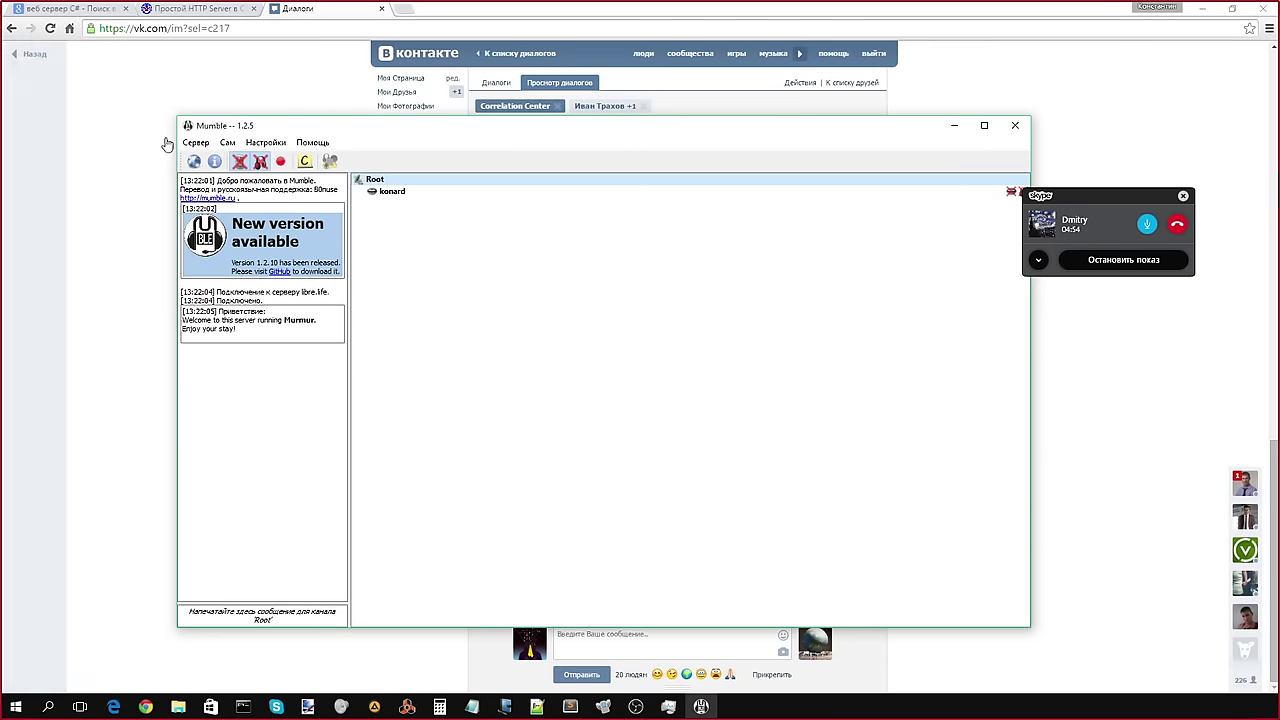
click(196, 142)
click(531, 266)
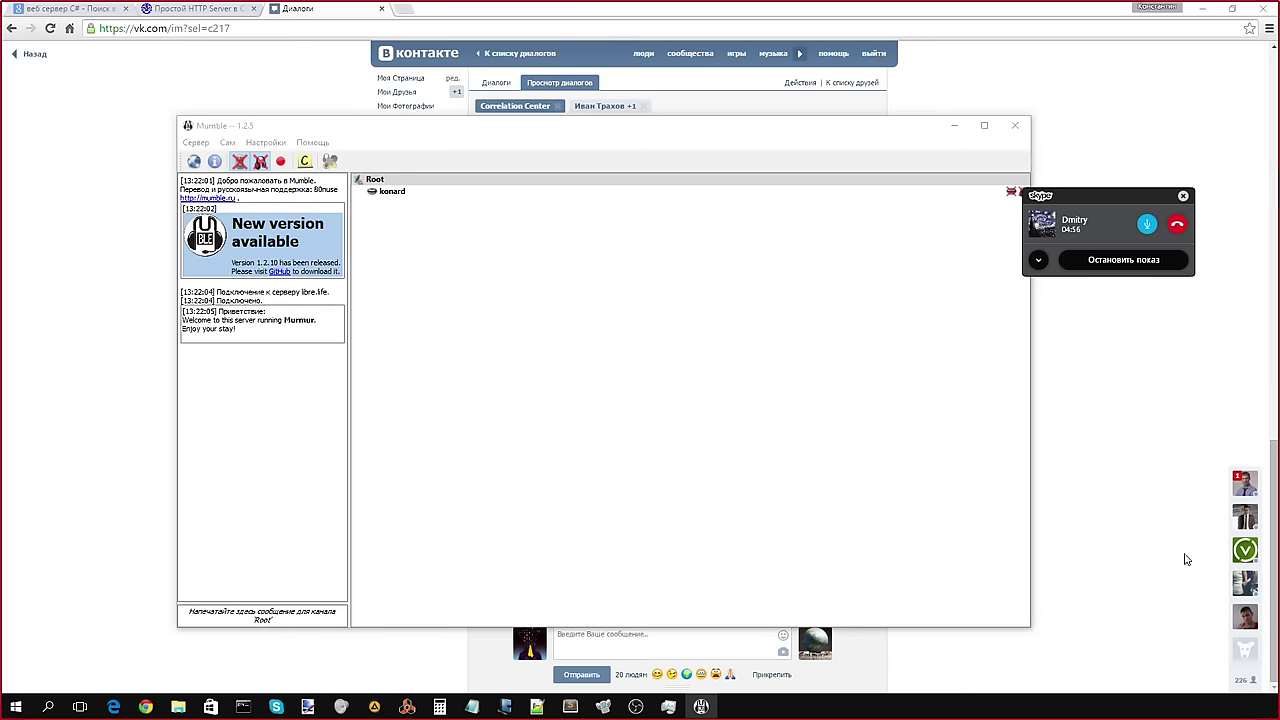
drag(1080, 166, 609, 291)
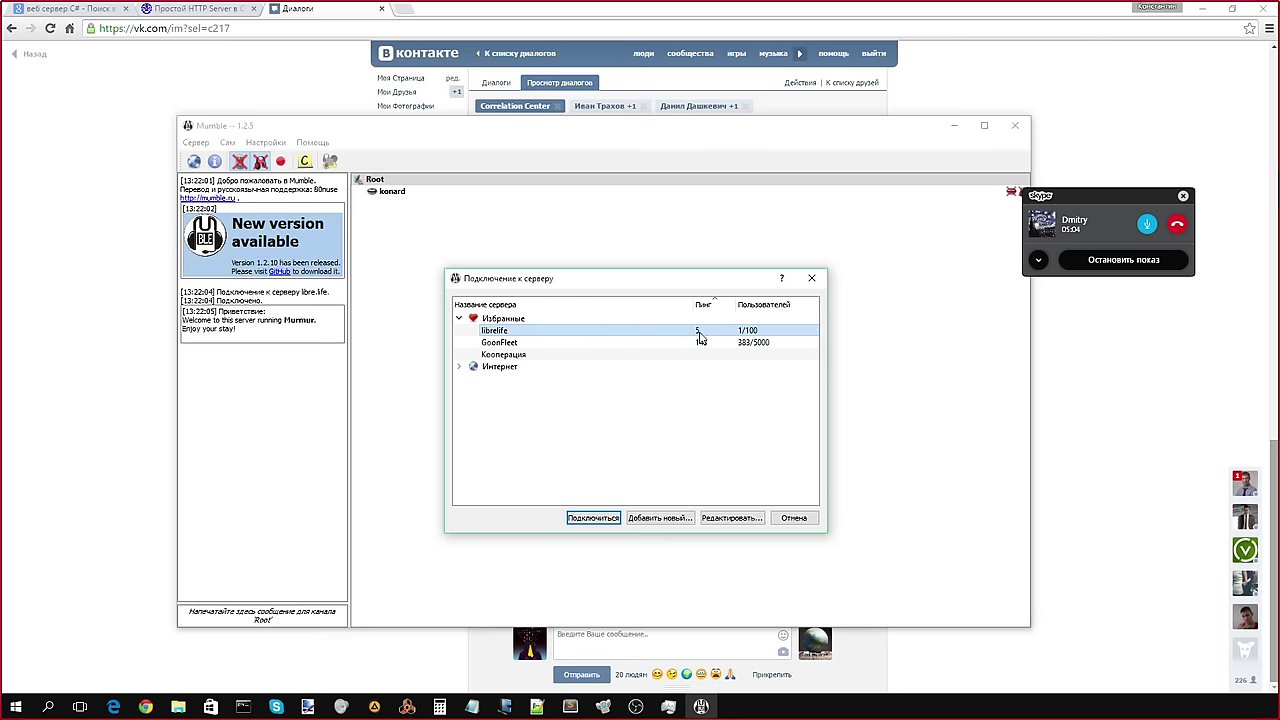
mouse_move(727, 346)
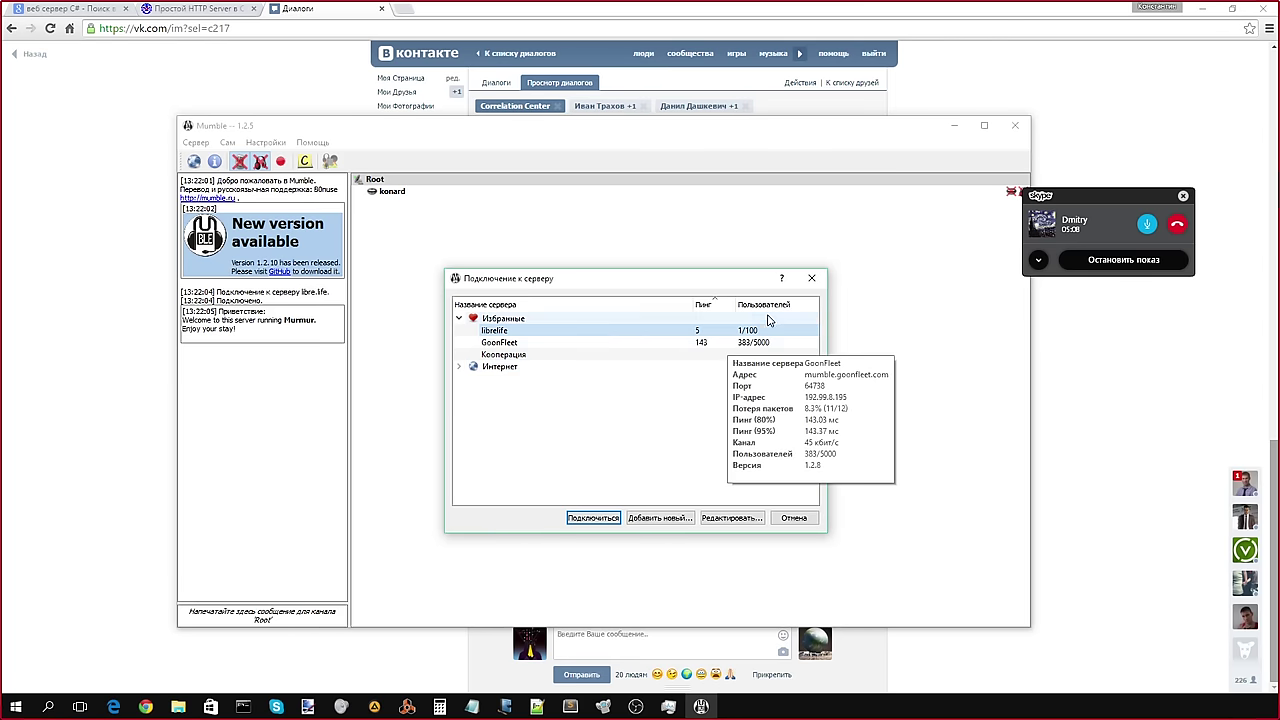
click(815, 281)
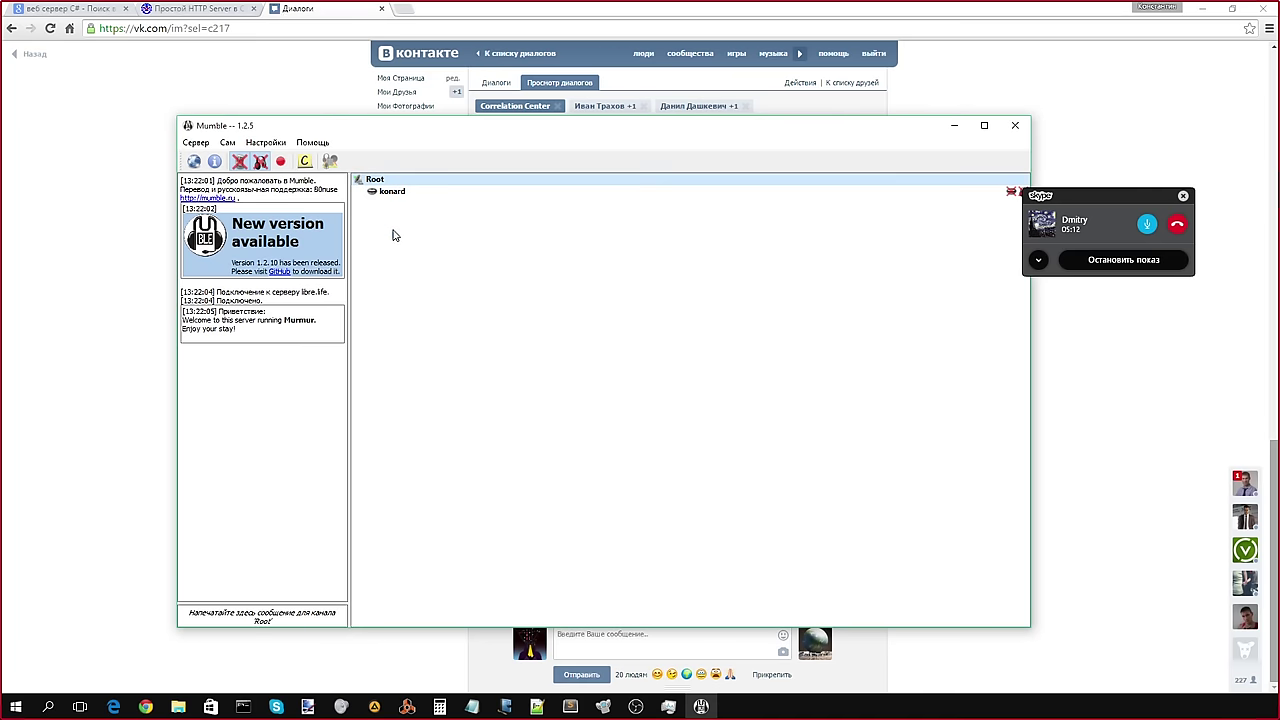
key(Down)
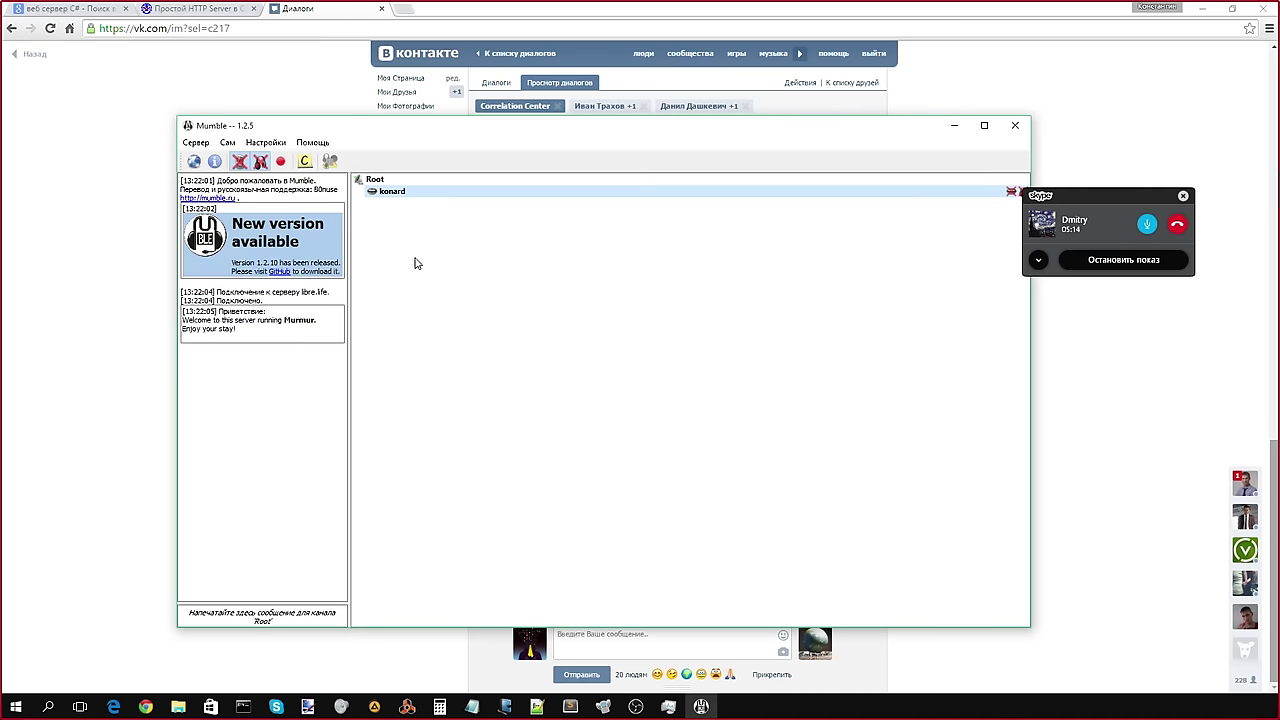
drag(752, 132, 711, 115)
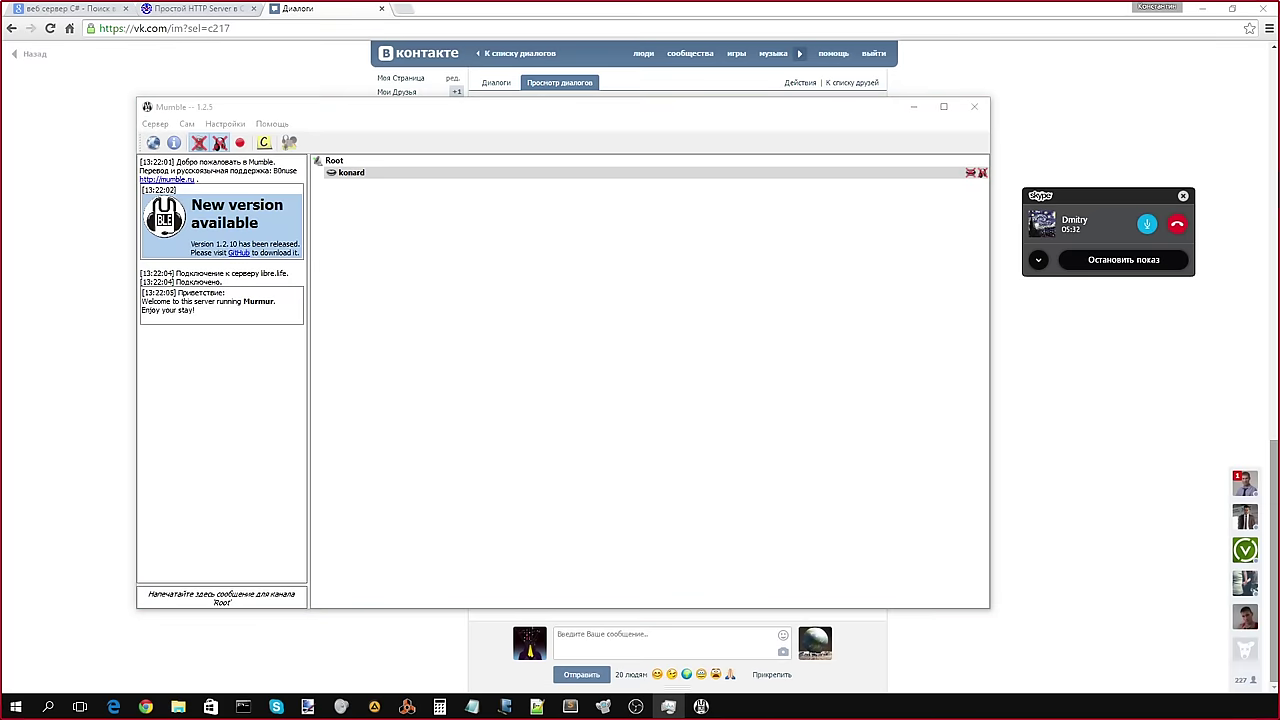
Step: Open Task Manager, sort processes by memory and compare Skype's resource usage with Mumble's
key(ctrl+shift+Escape)
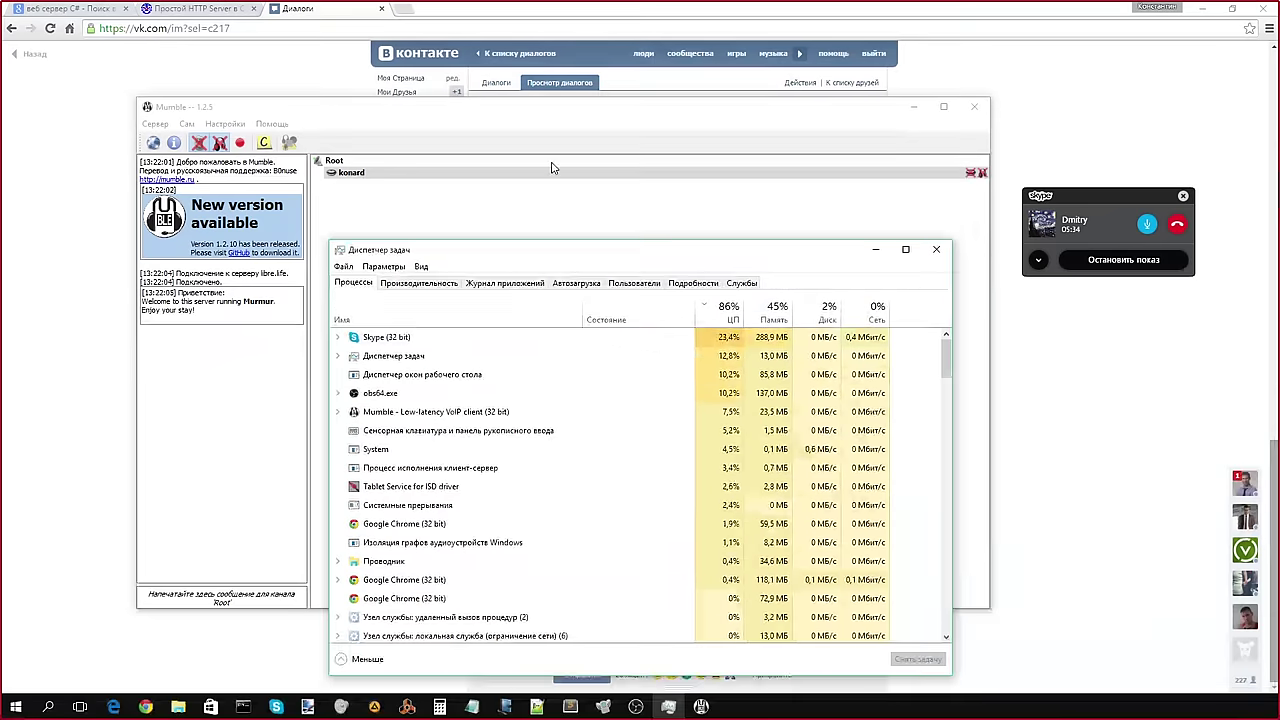
click(826, 258)
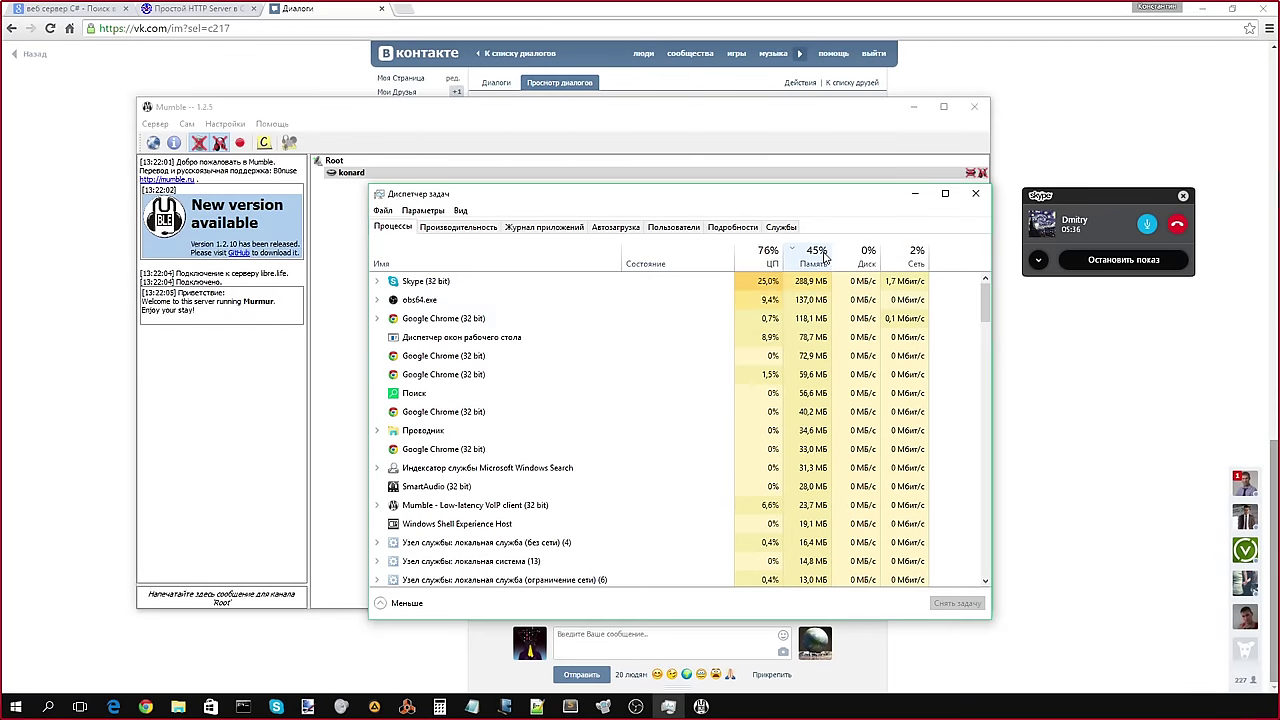
click(650, 283)
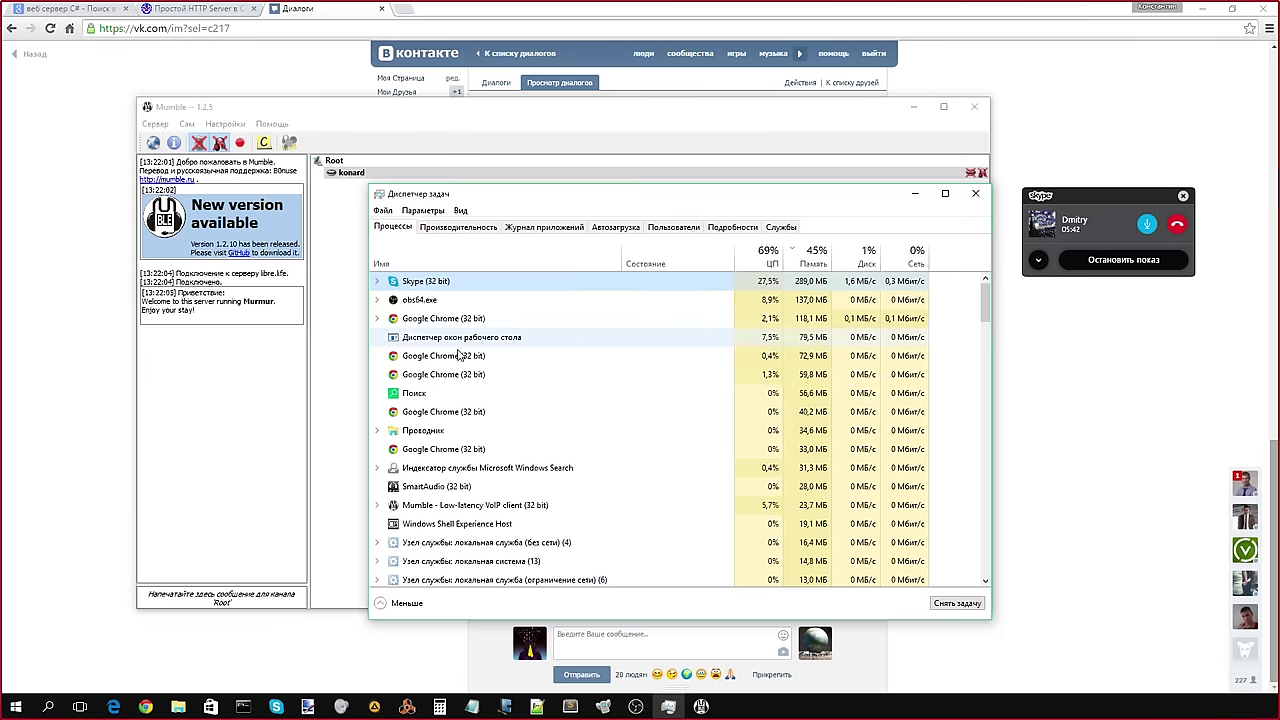
click(465, 510)
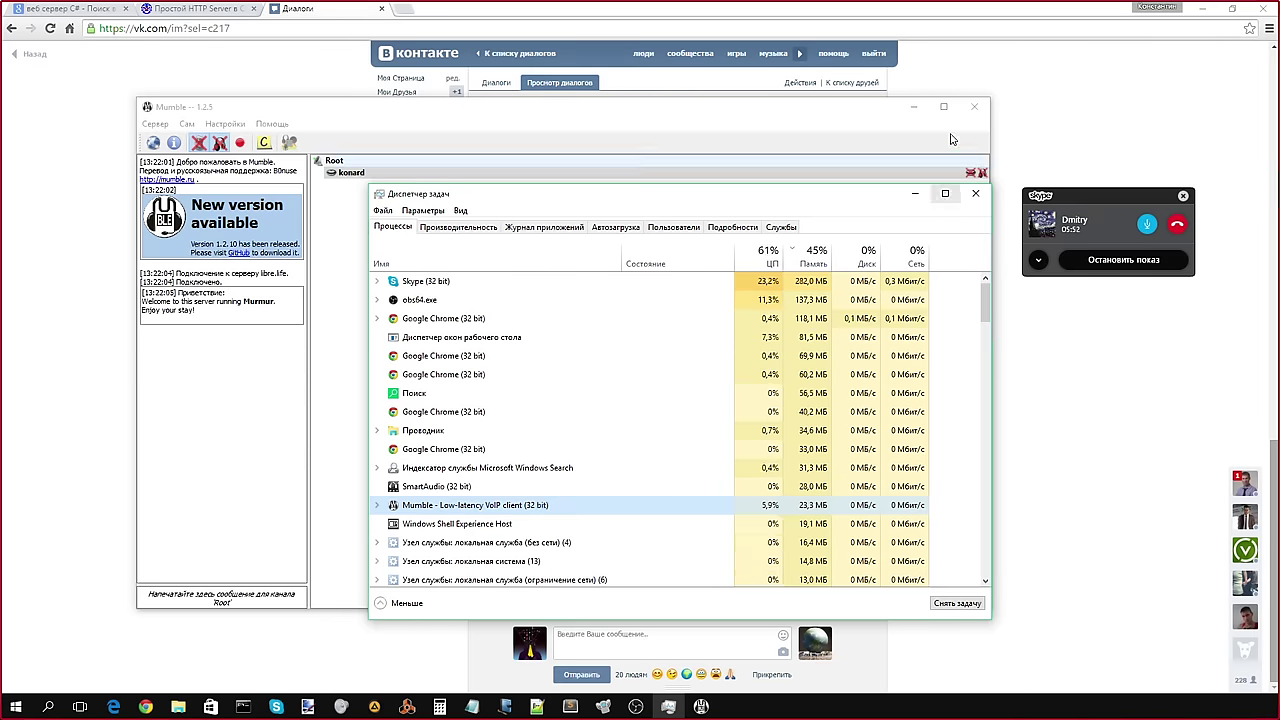
Step: Close Mumble completely instead of minimizing it to the tray
click(974, 106)
click(580, 376)
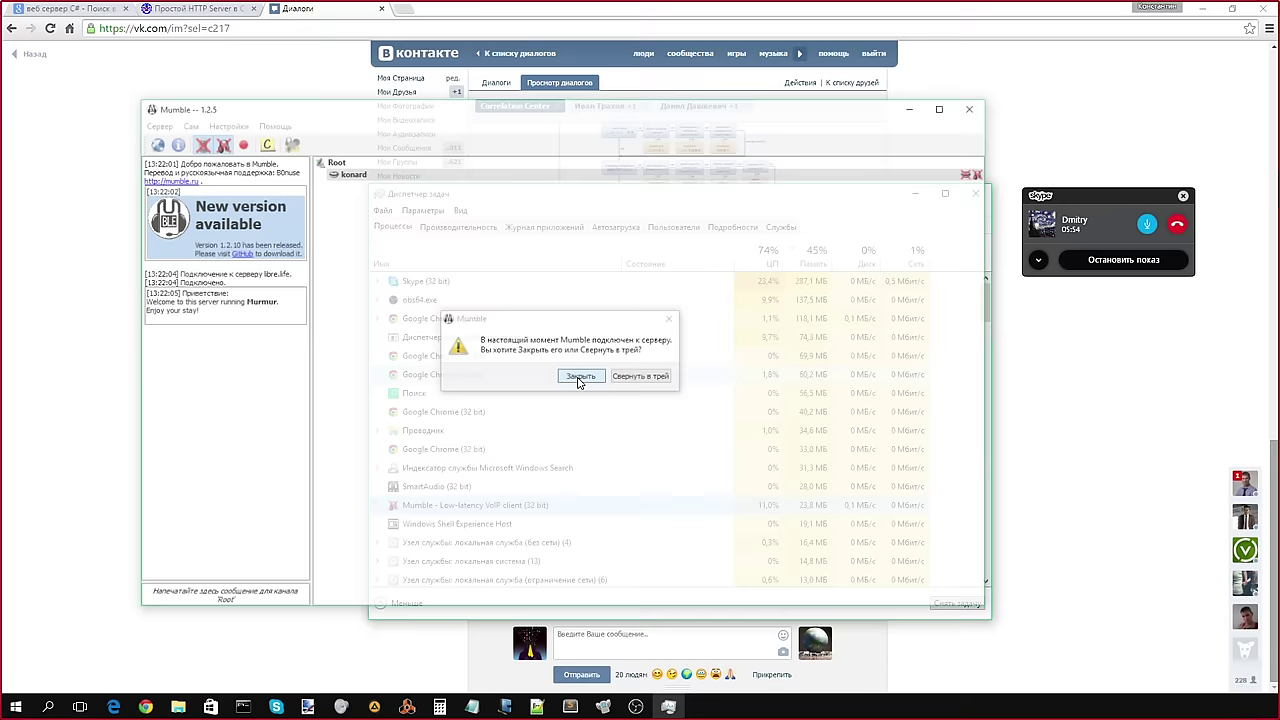
Step: Sort the Task Manager processes by CPU, view the processor performance graphs and minimize Task Manager
click(760, 264)
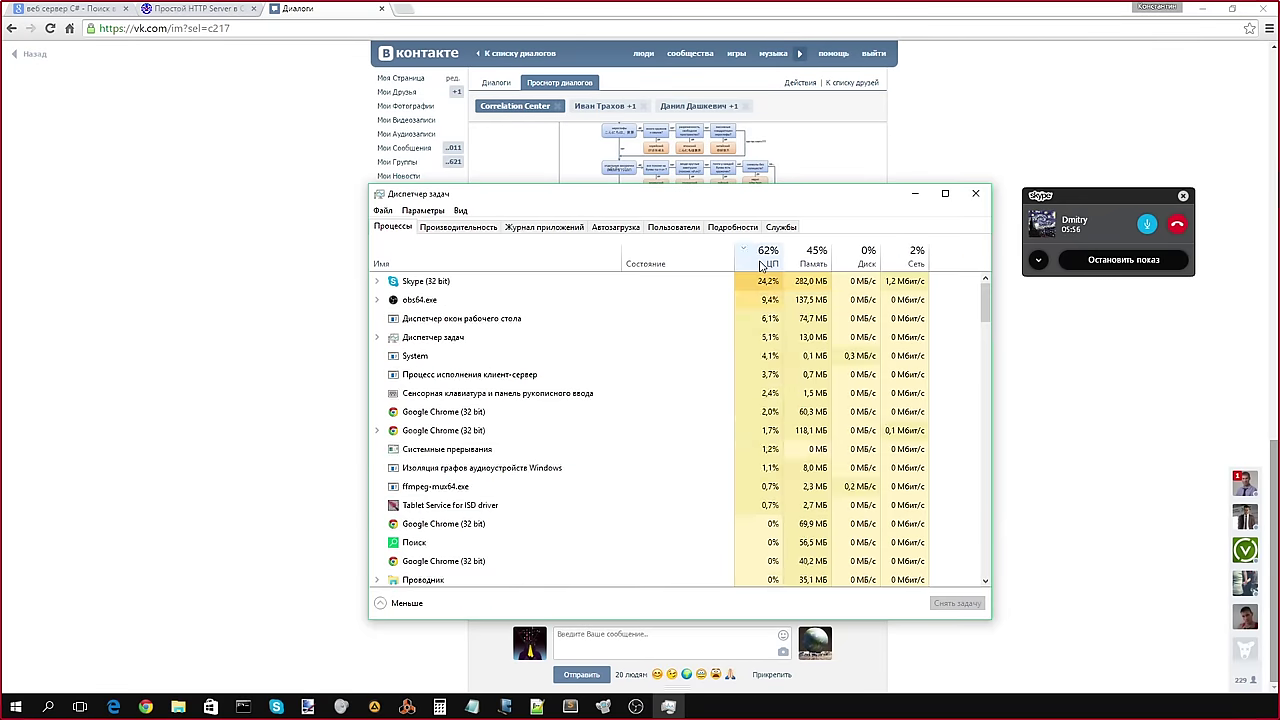
click(486, 229)
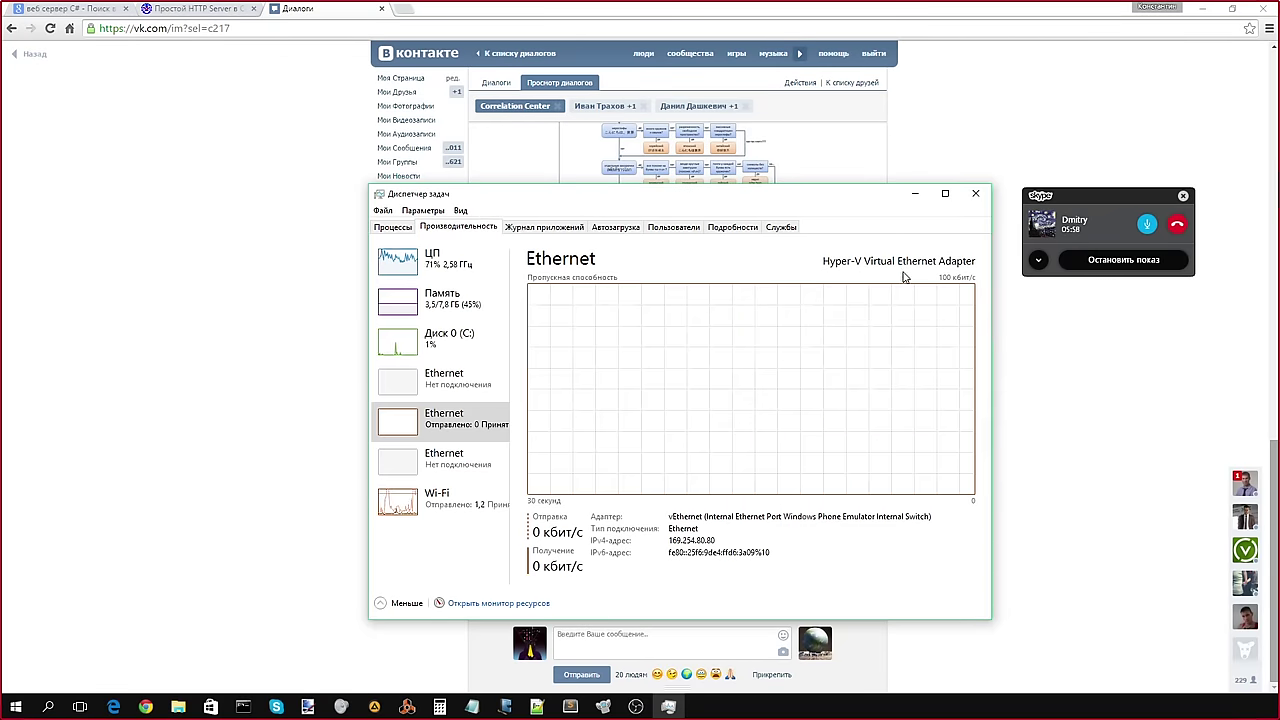
click(445, 258)
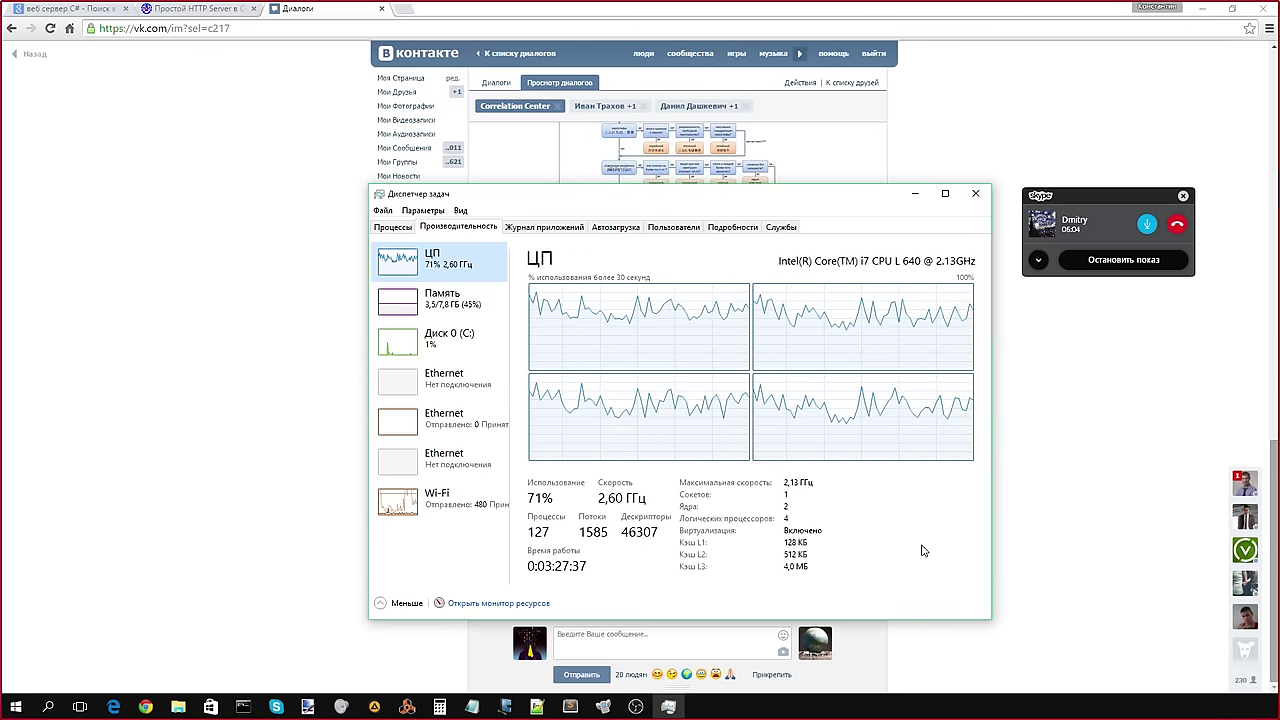
click(912, 195)
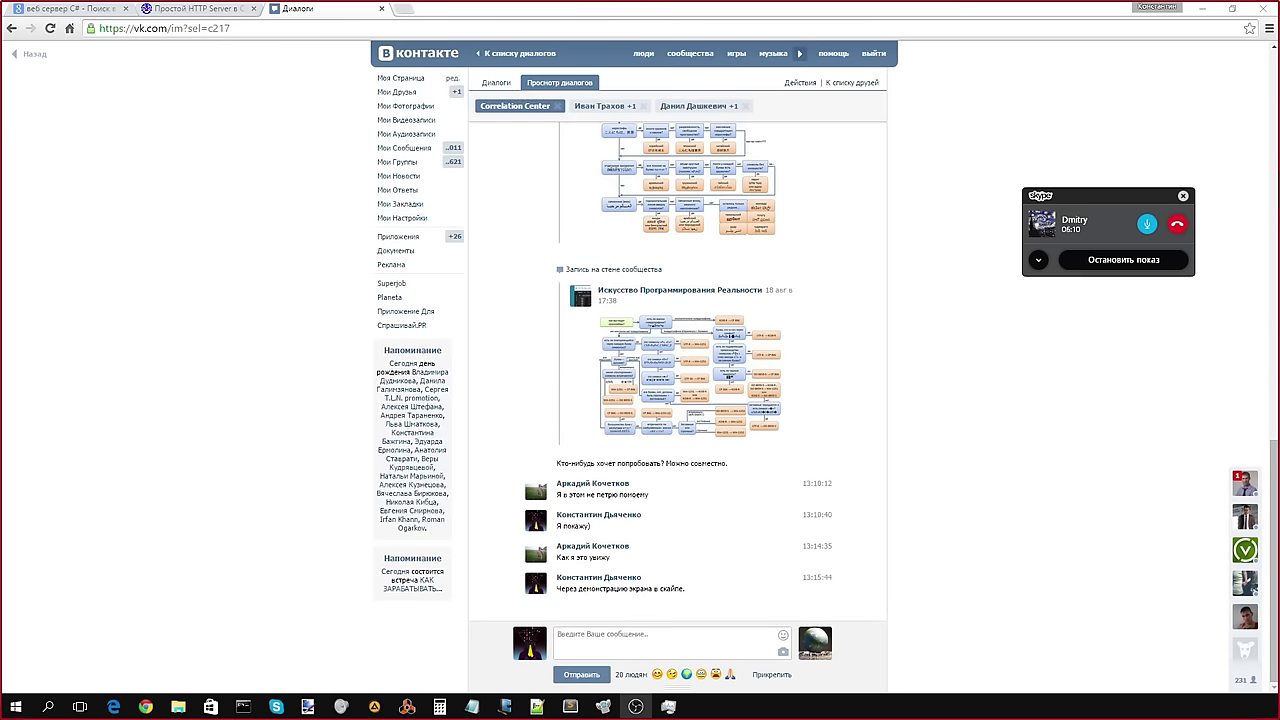
Step: Switch to OBS, raise the Mic/Aux volume to 0.0 dB and lower the playback device volume to -23.2 dB
click(636, 706)
drag(1107, 603, 675, 120)
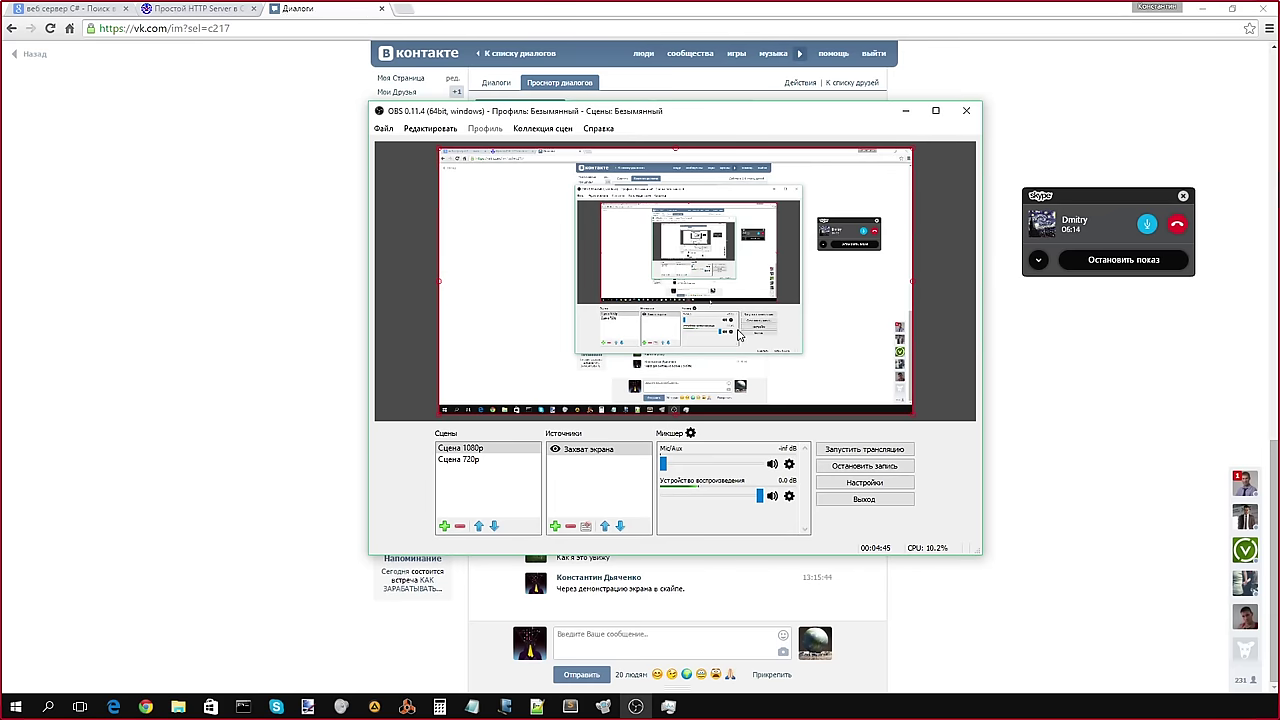
right_click(949, 239)
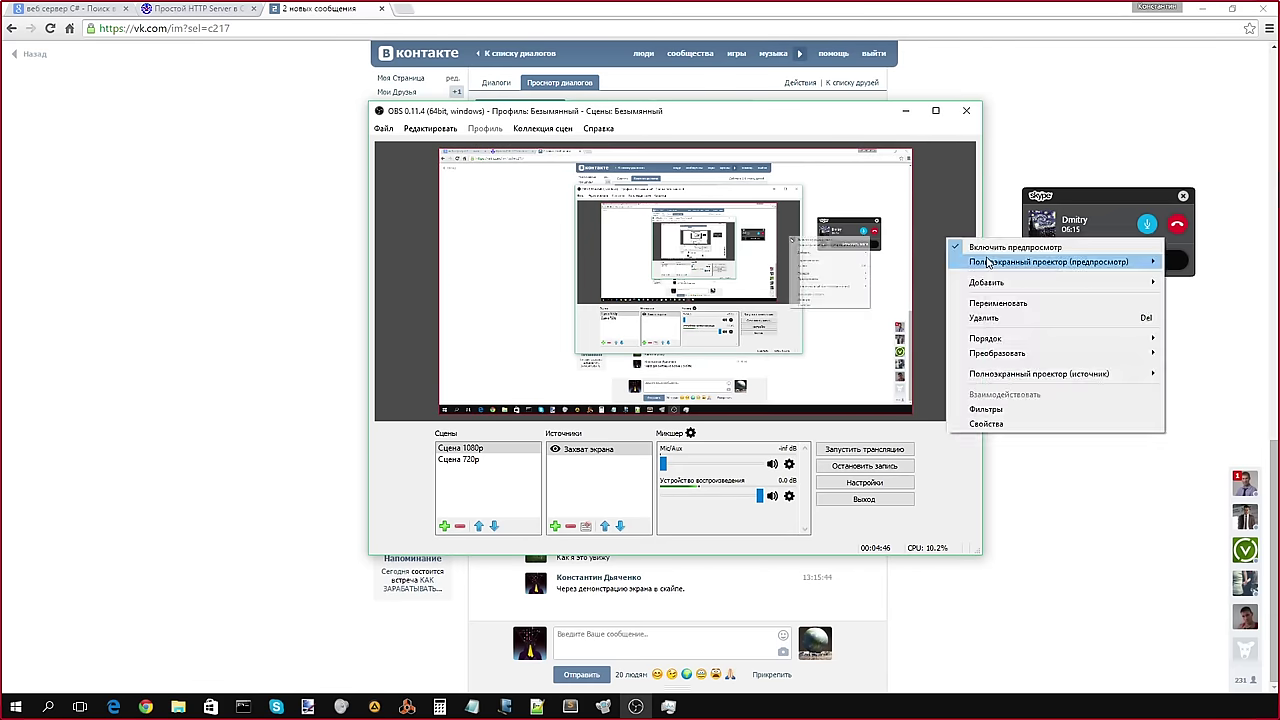
click(926, 489)
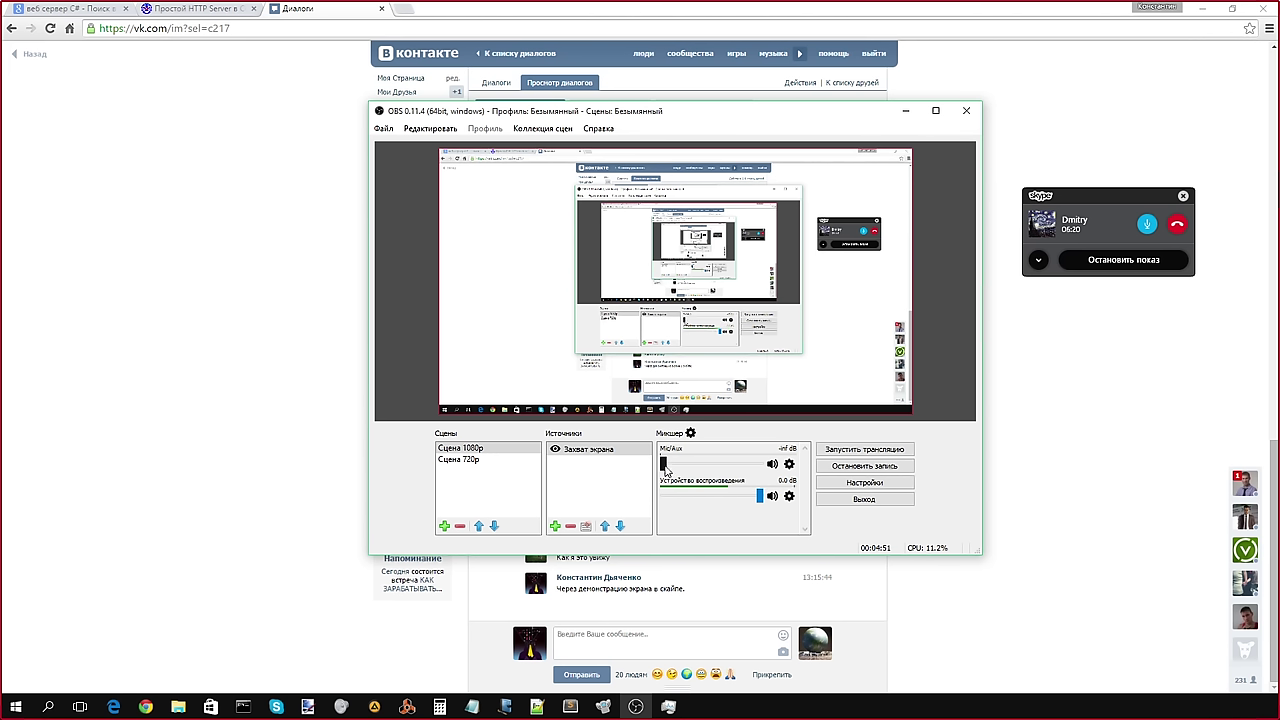
drag(664, 466, 764, 466)
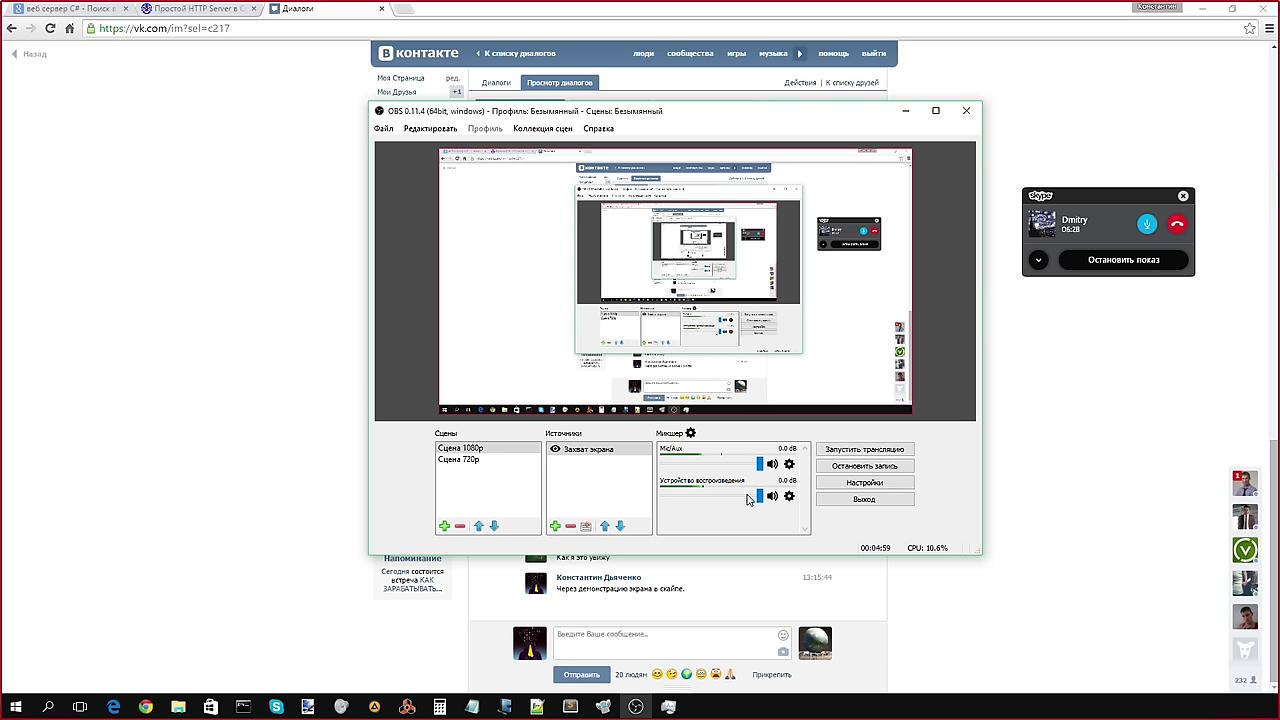
drag(760, 497, 712, 501)
drag(711, 496, 704, 494)
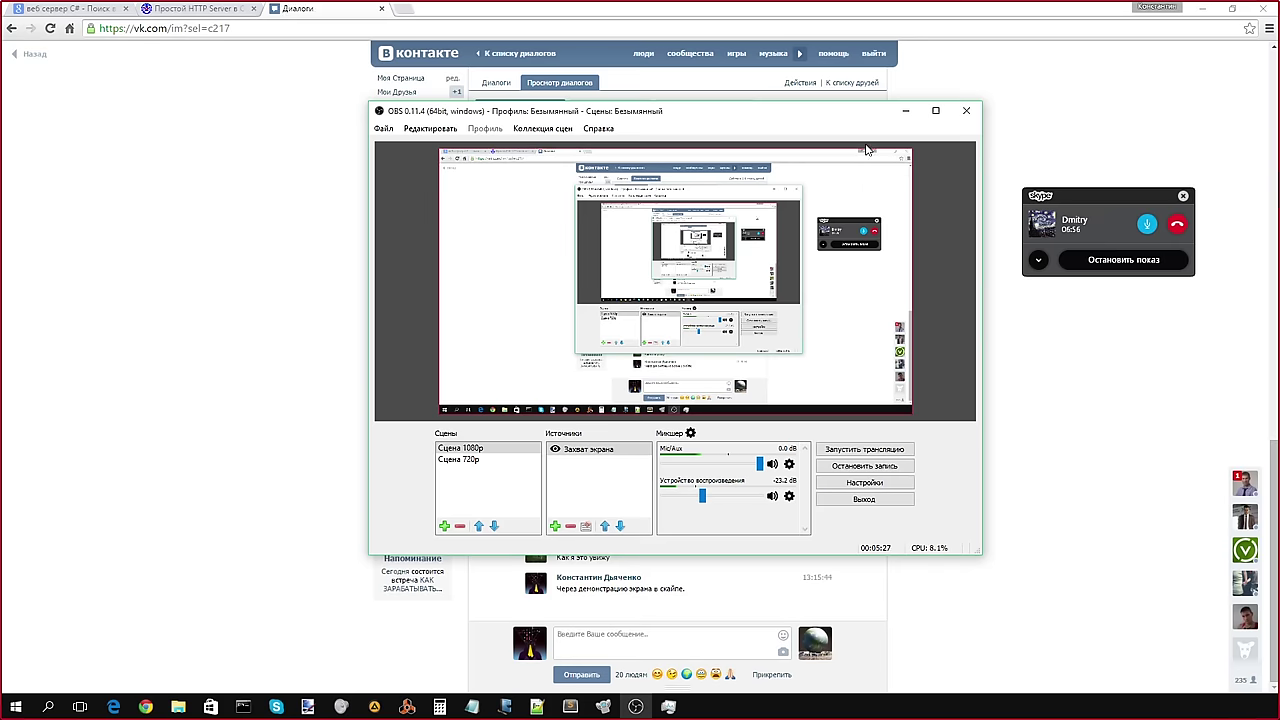
Step: Disable the OBS preview and minimize the OBS window
drag(896, 114, 862, 97)
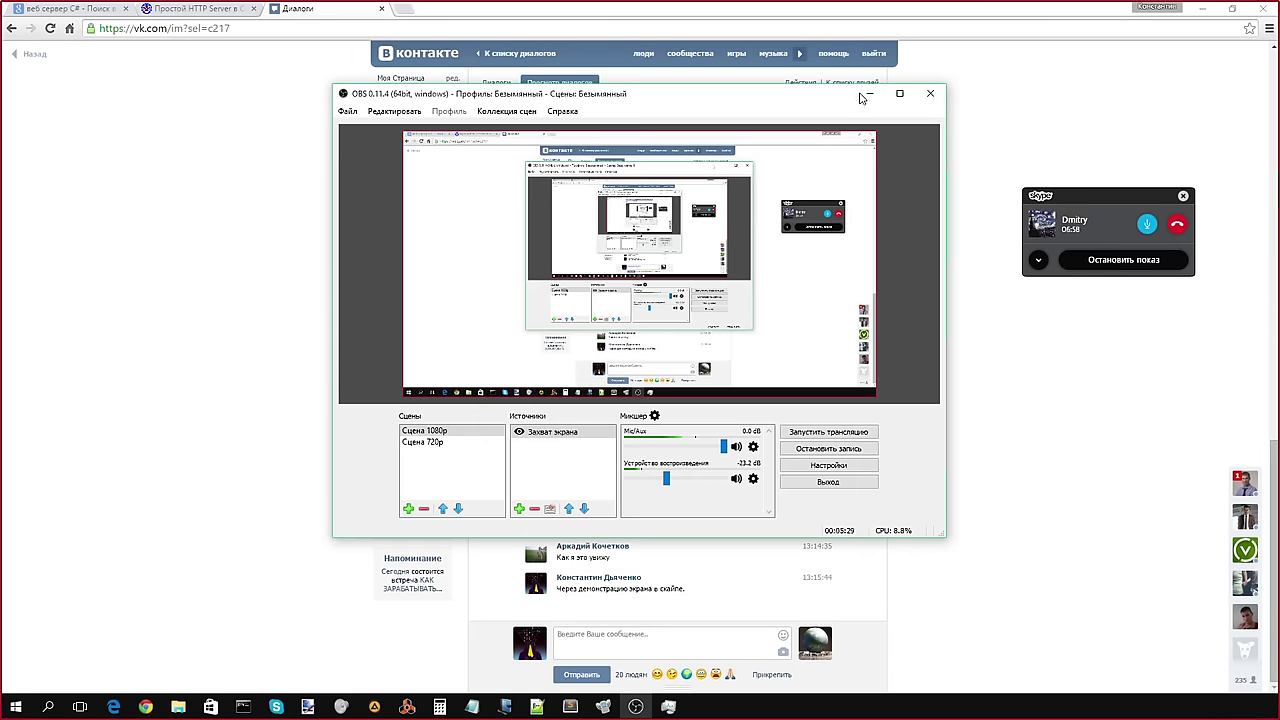
right_click(912, 183)
click(950, 198)
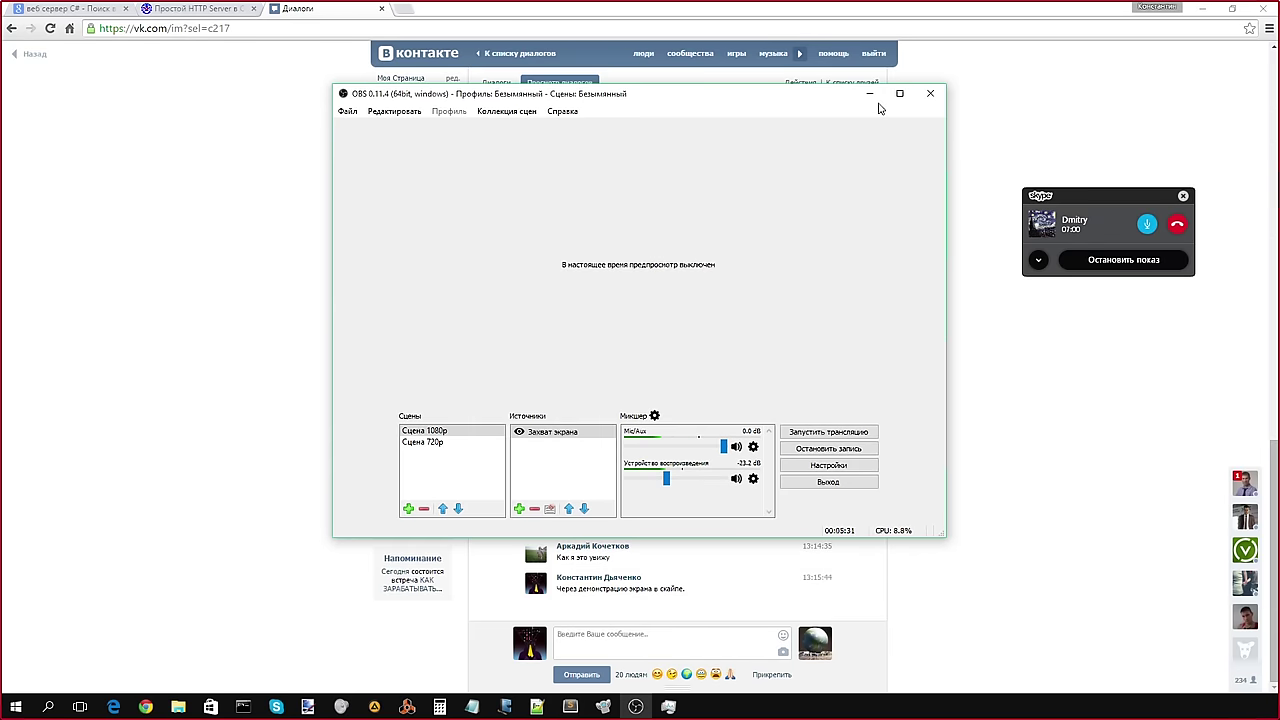
click(421, 436)
click(869, 93)
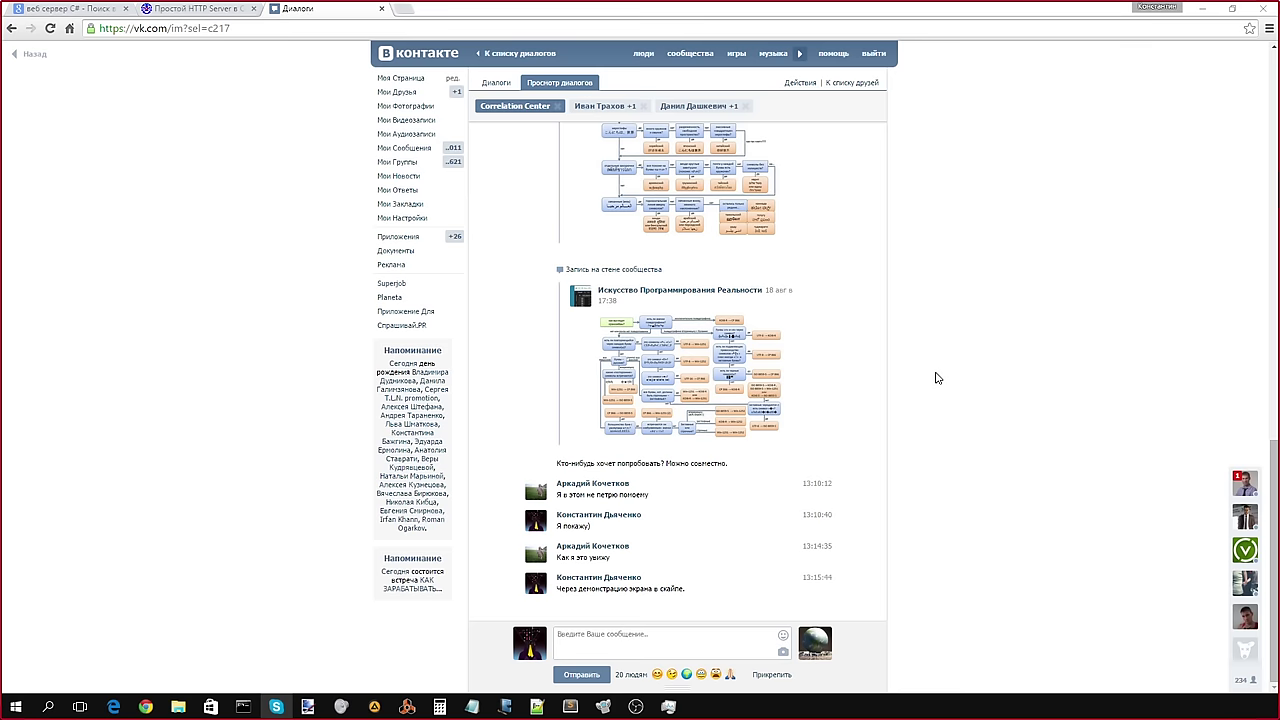
Step: Open fobos-akmaxelerator.c9.io in a new Chrome tab and view its chains page (Цепи)
click(402, 8)
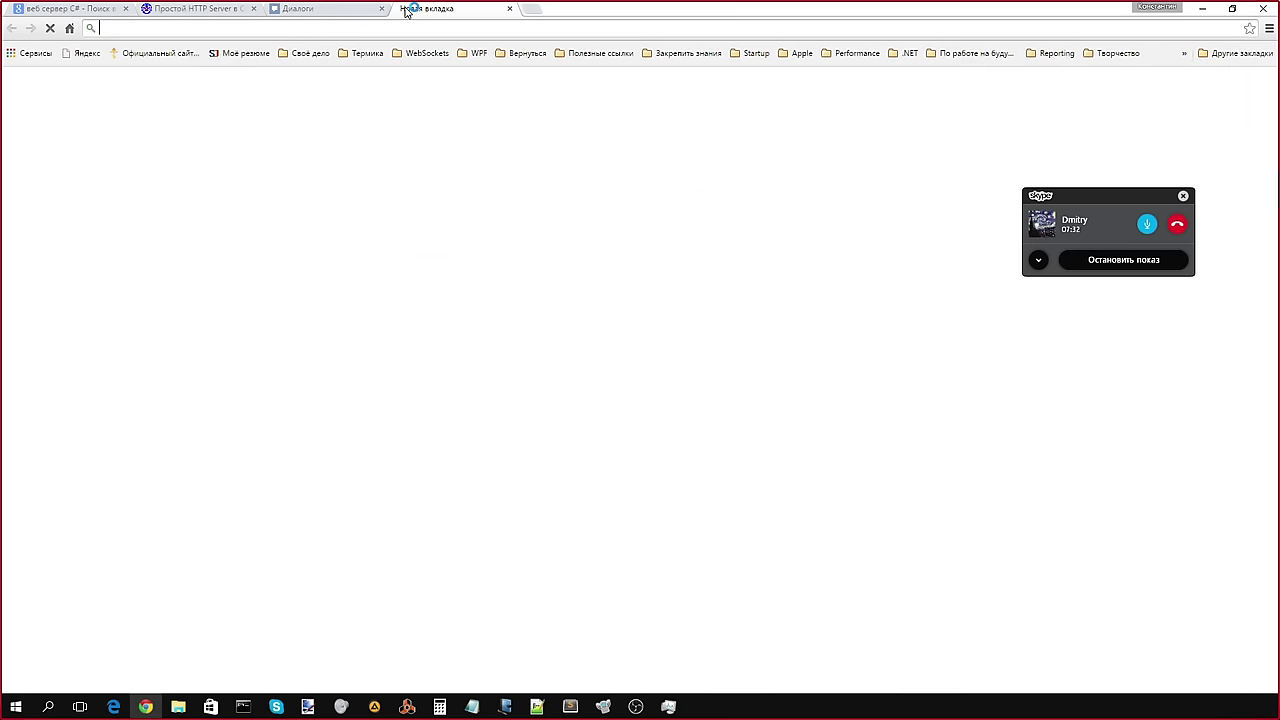
text(fo)
key(Return)
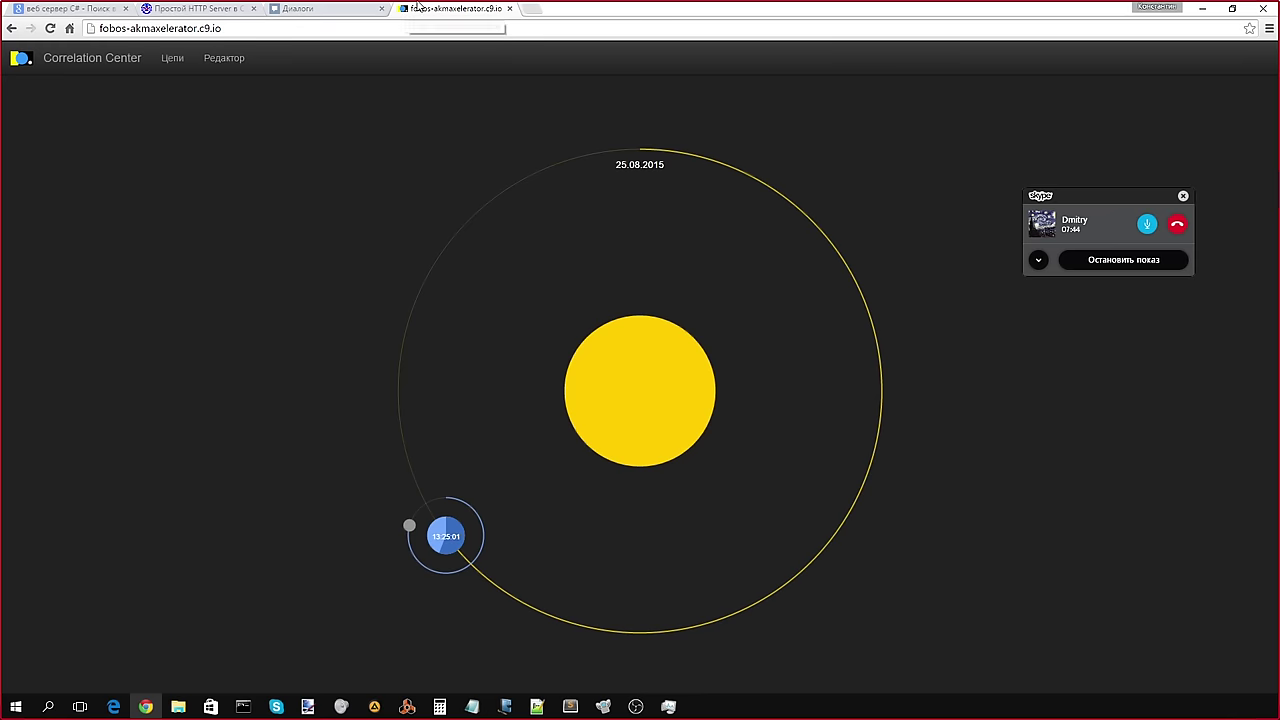
click(168, 58)
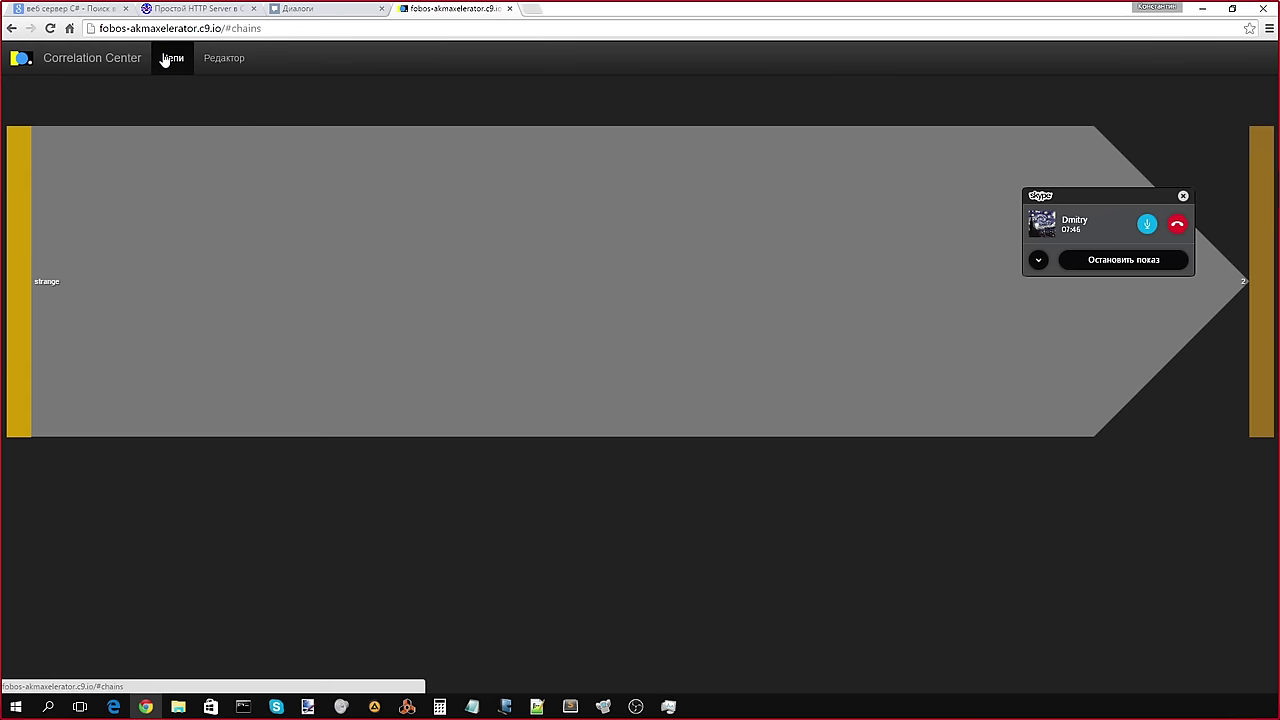
mouse_move(176, 273)
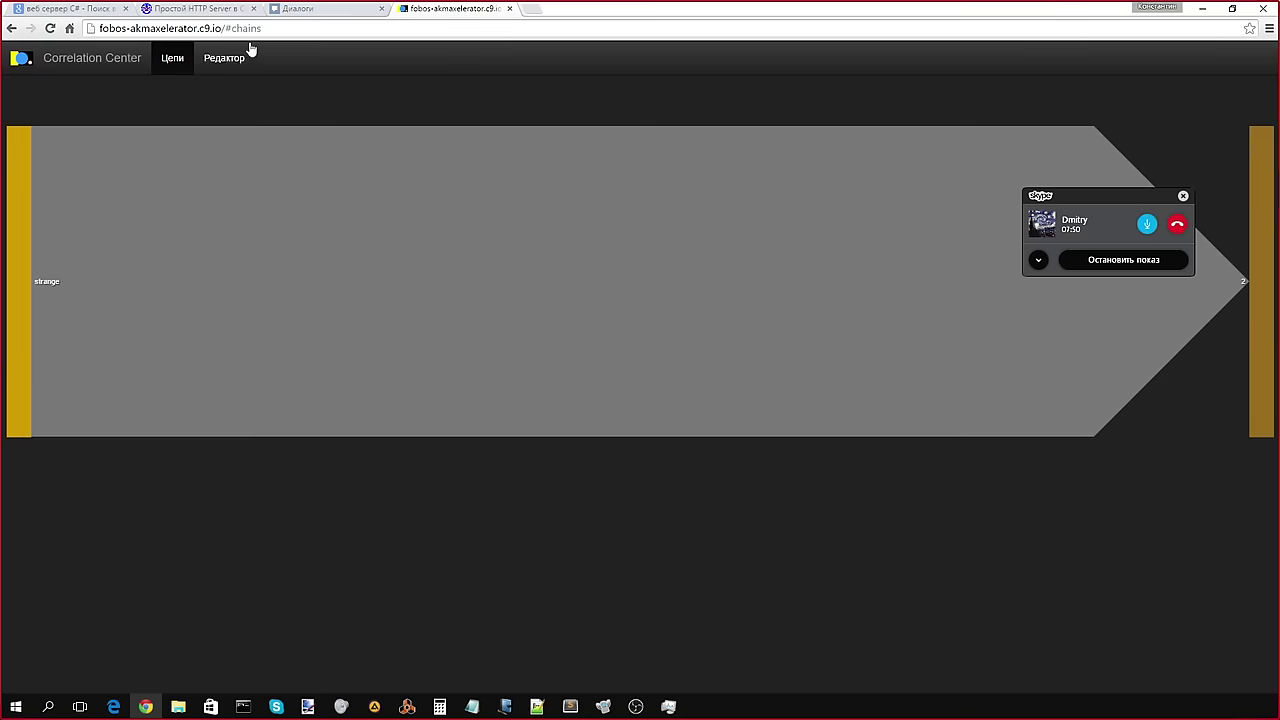
Step: Open the Correlation Center's JSON editor (Редактор) and remove both entries from the nodes array
click(240, 56)
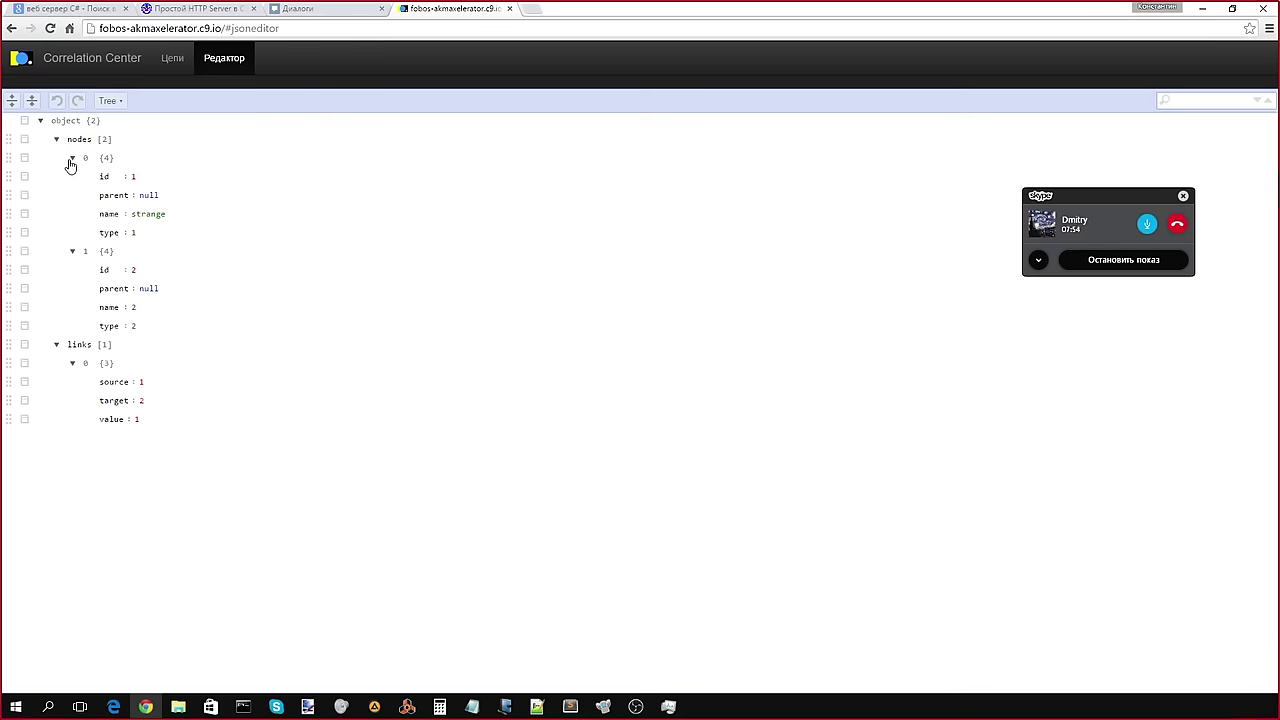
click(72, 161)
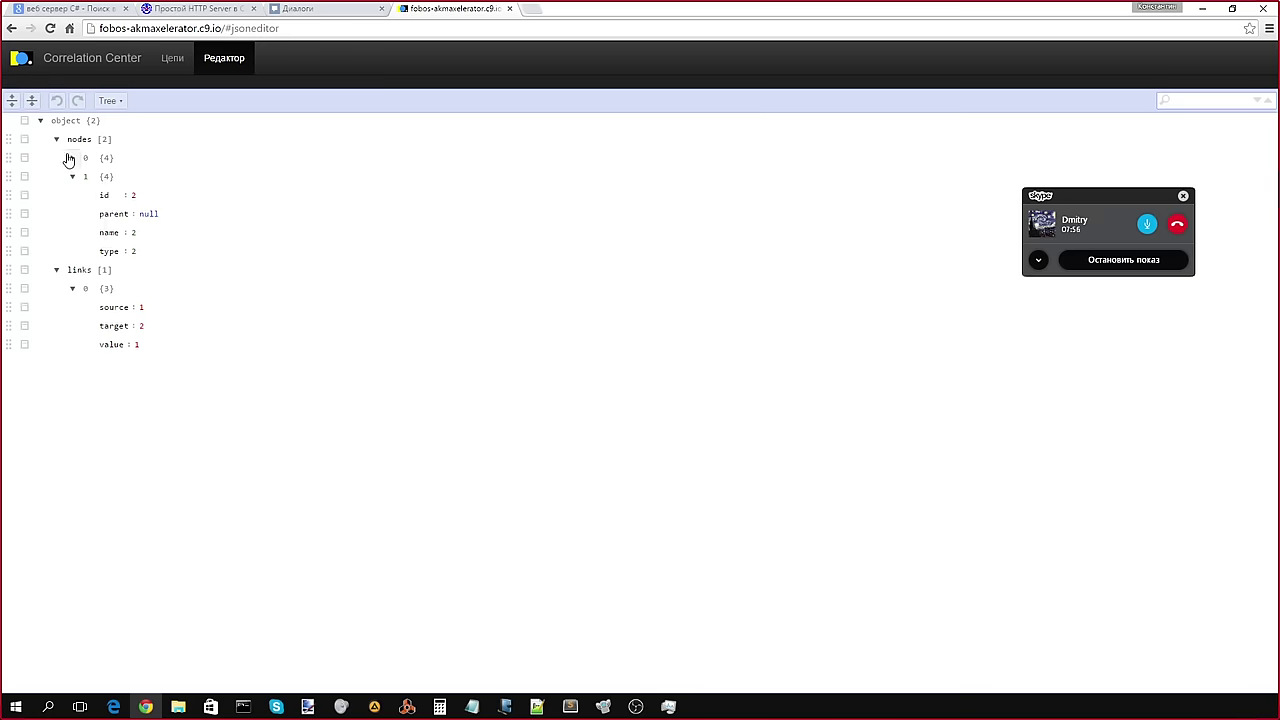
click(30, 158)
click(45, 245)
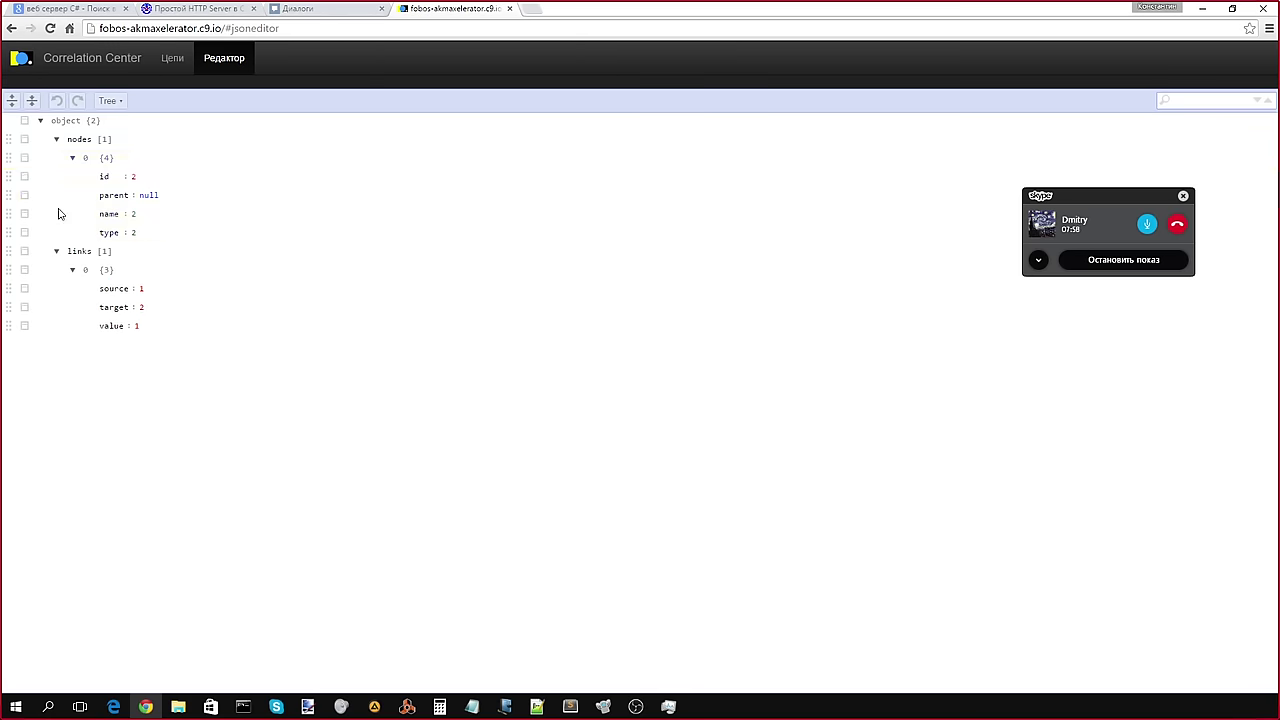
click(25, 158)
click(46, 263)
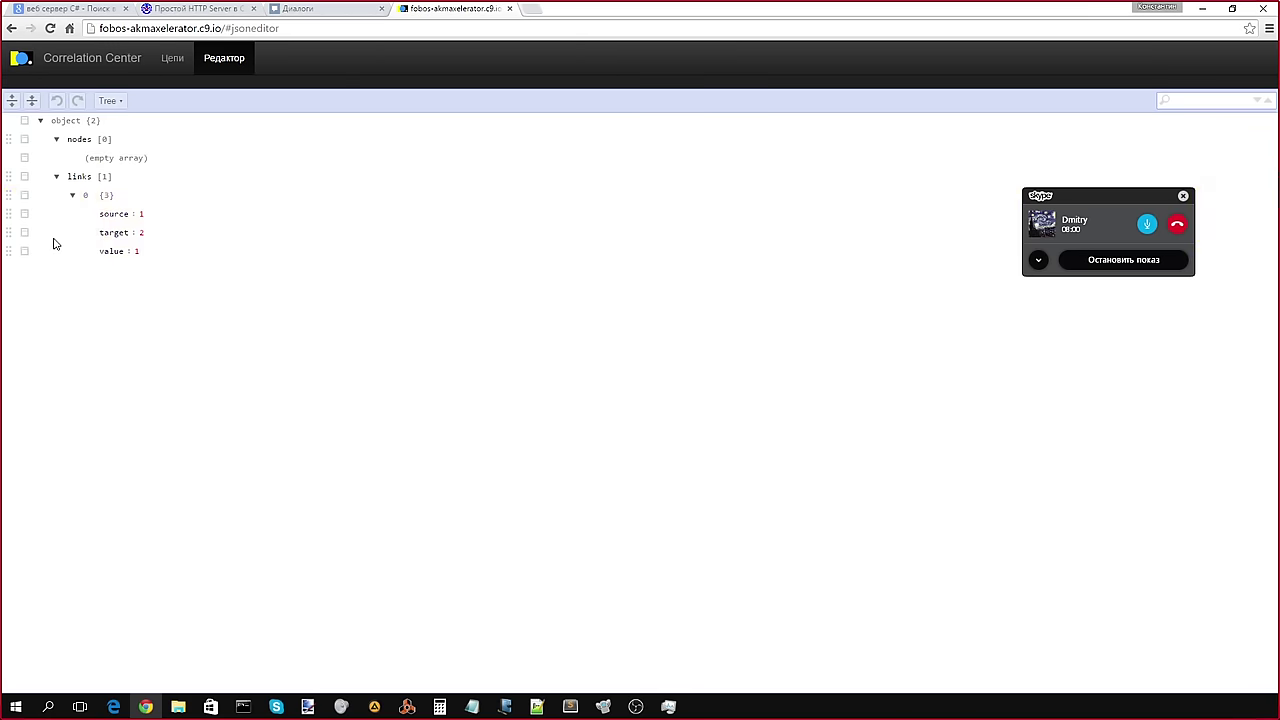
Step: Remove the remaining entry from the links array and check the result on the chains page (Цепи) before reopening the editor (Редактор)
click(25, 195)
click(57, 300)
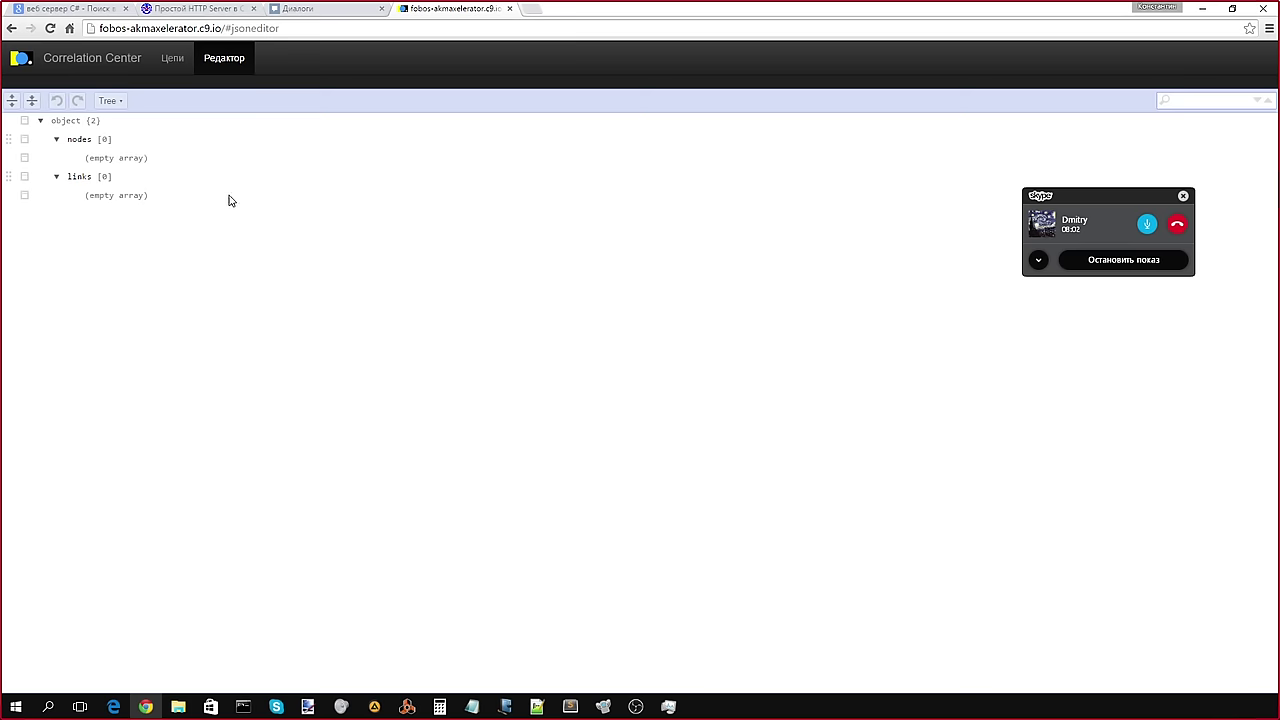
click(172, 58)
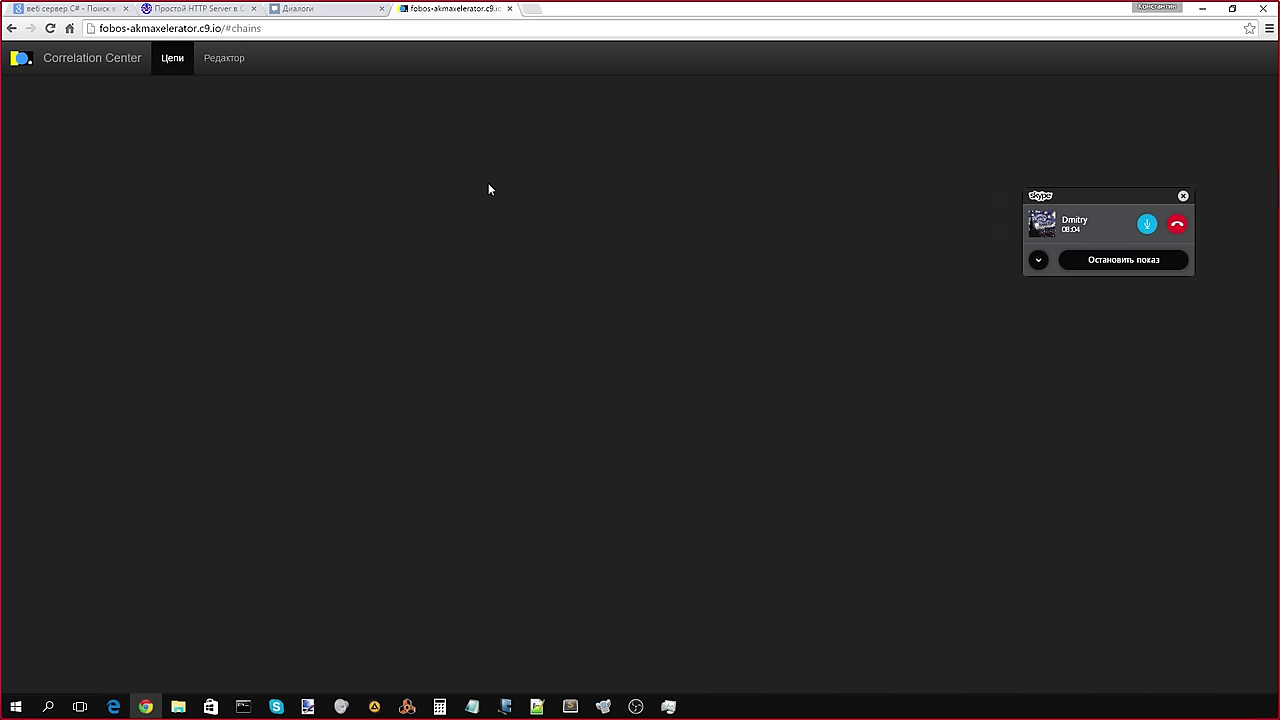
click(226, 60)
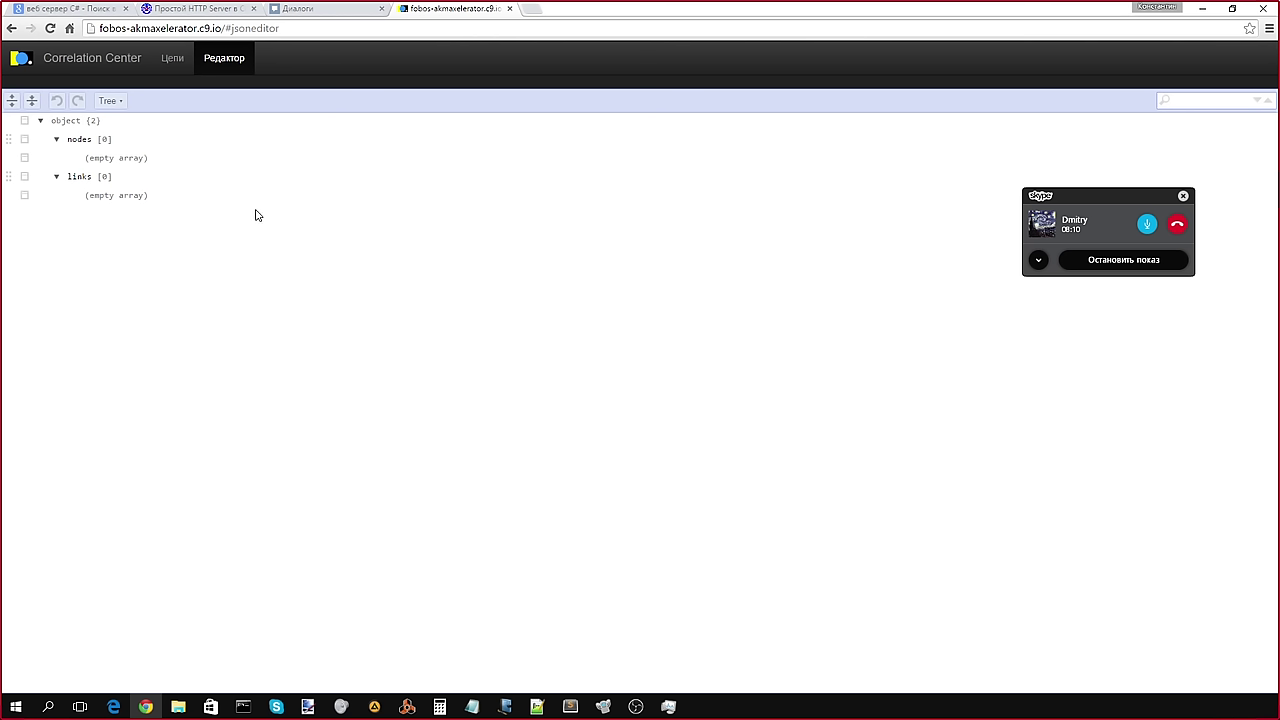
Step: Open the fobos workspace on Cloud9 in a new browser tab
click(527, 11)
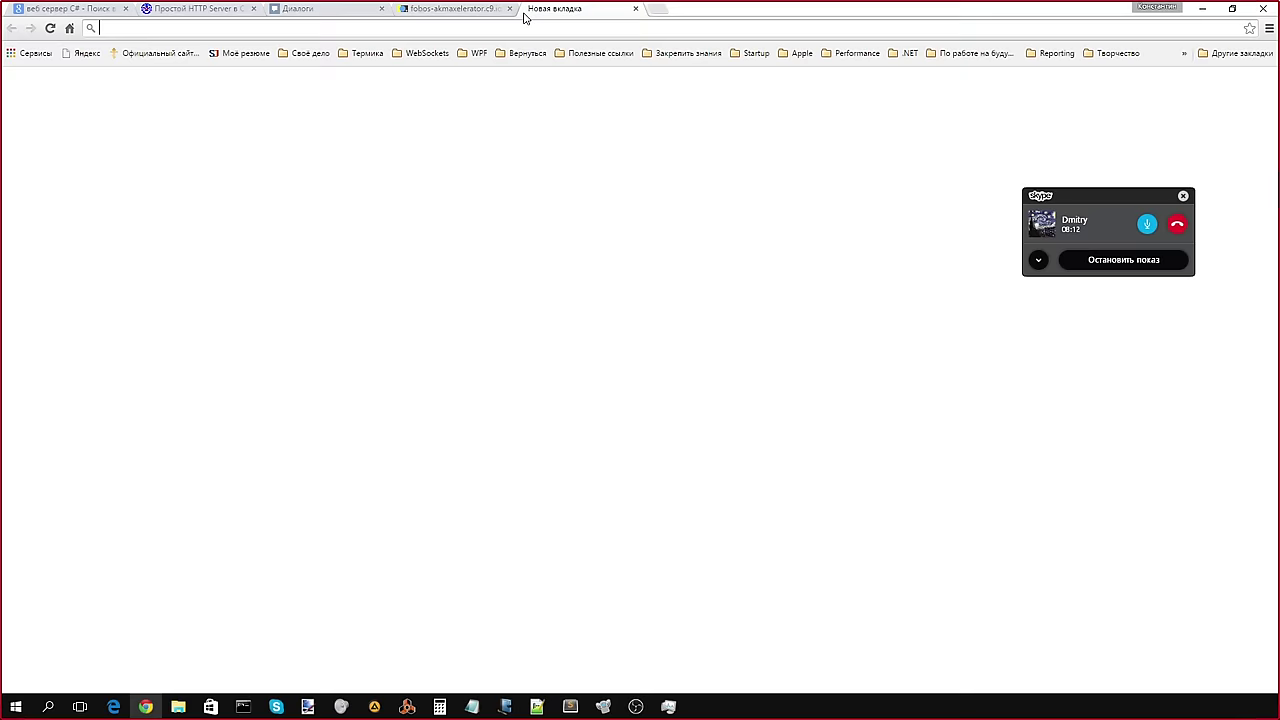
text(fo)
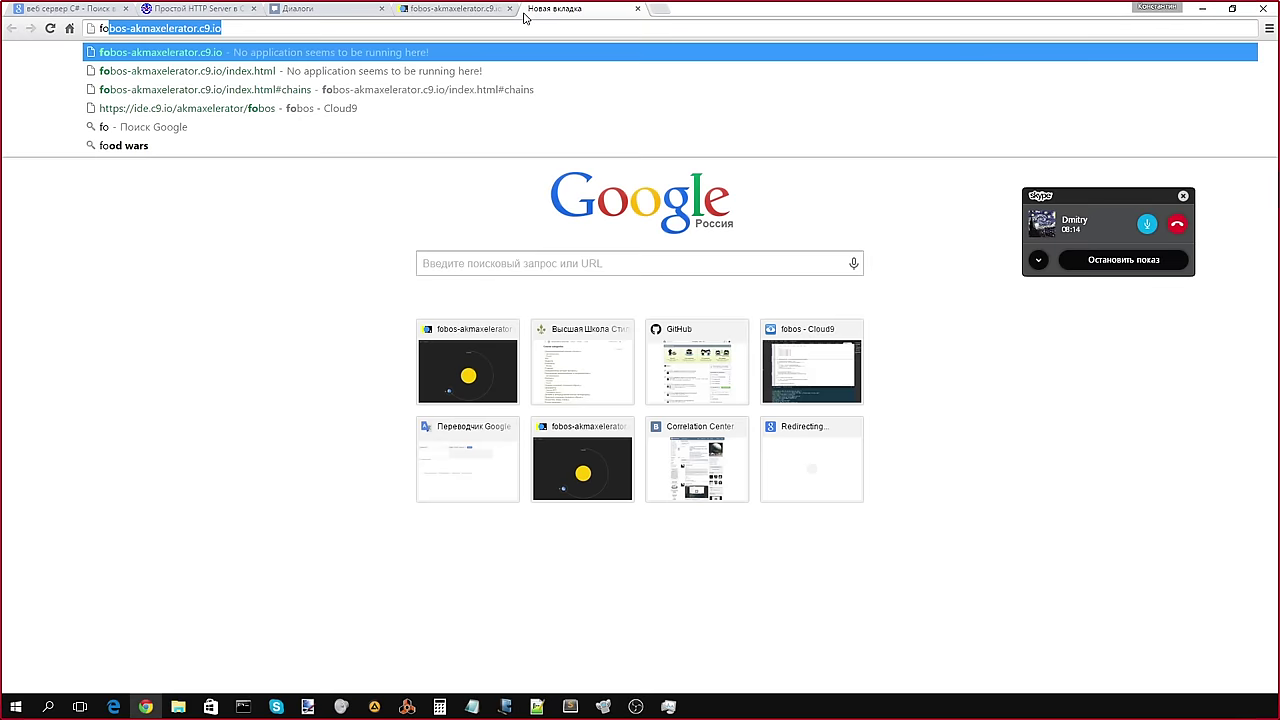
key(Down)
key(Down)
key(Down)
key(Return)
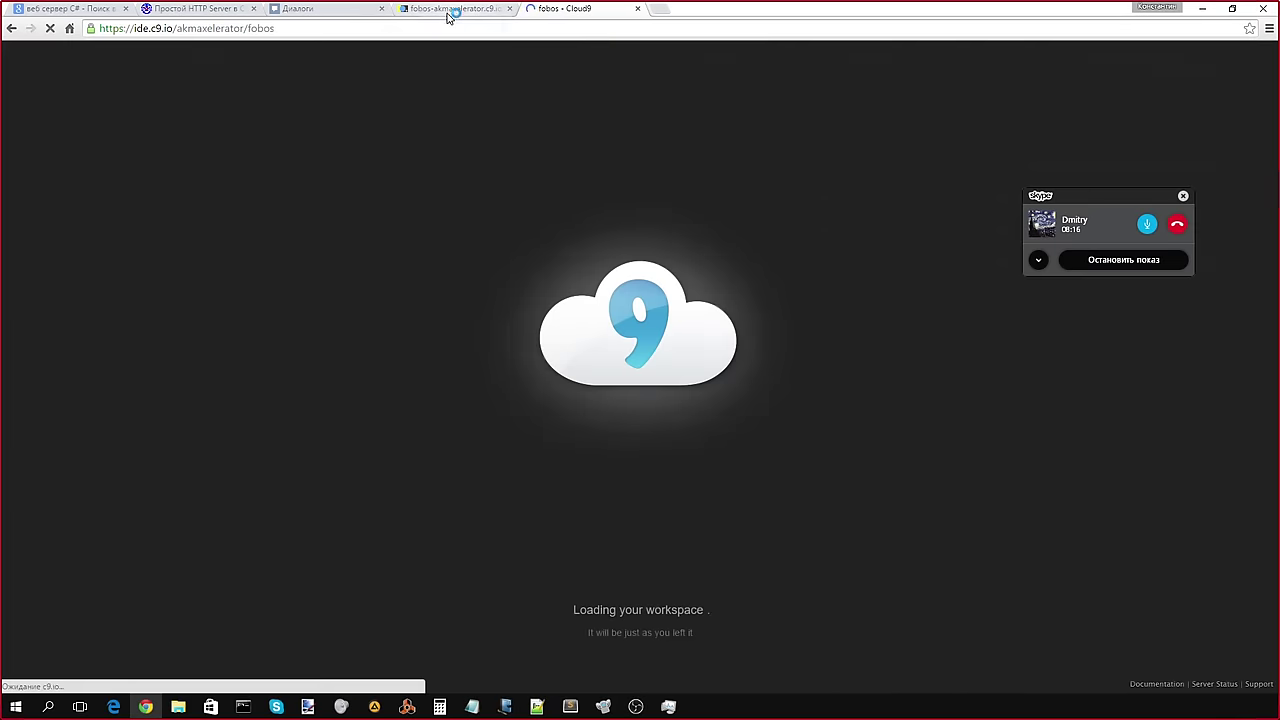
Step: Check the loaded Cloud9 workspace and return to the Correlation Center's JSON editor
click(448, 14)
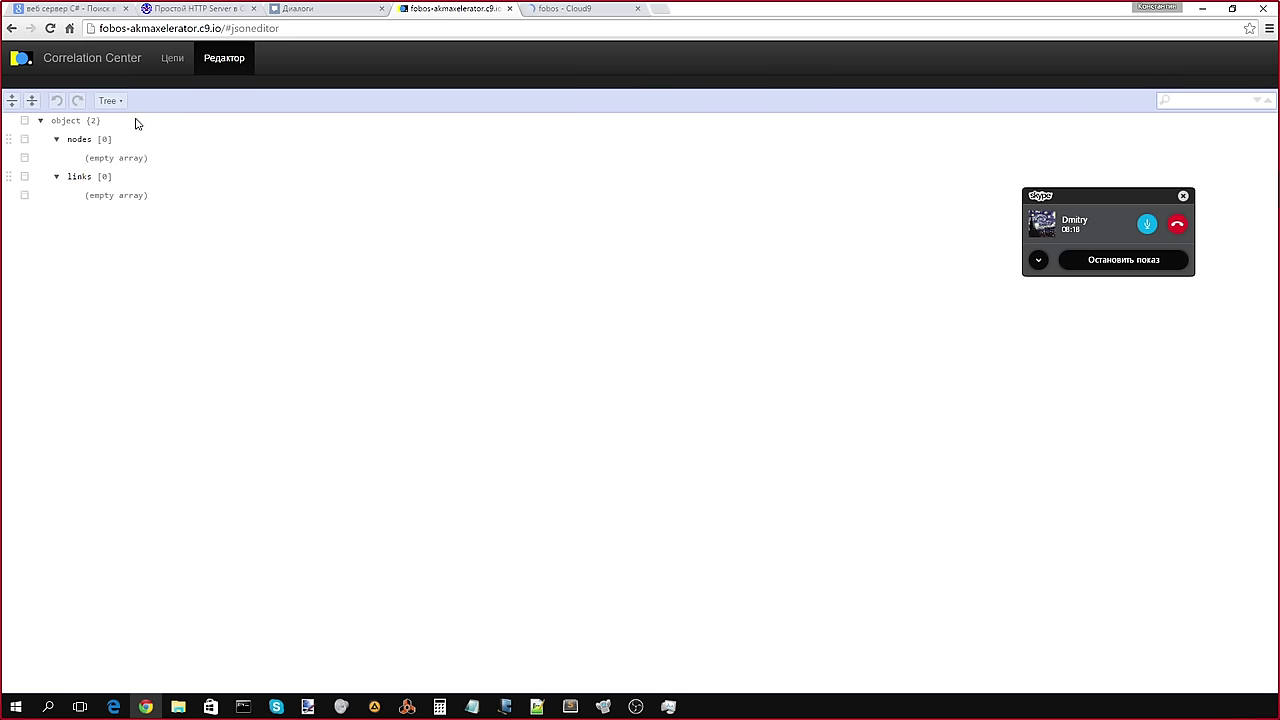
click(110, 100)
click(83, 159)
click(551, 12)
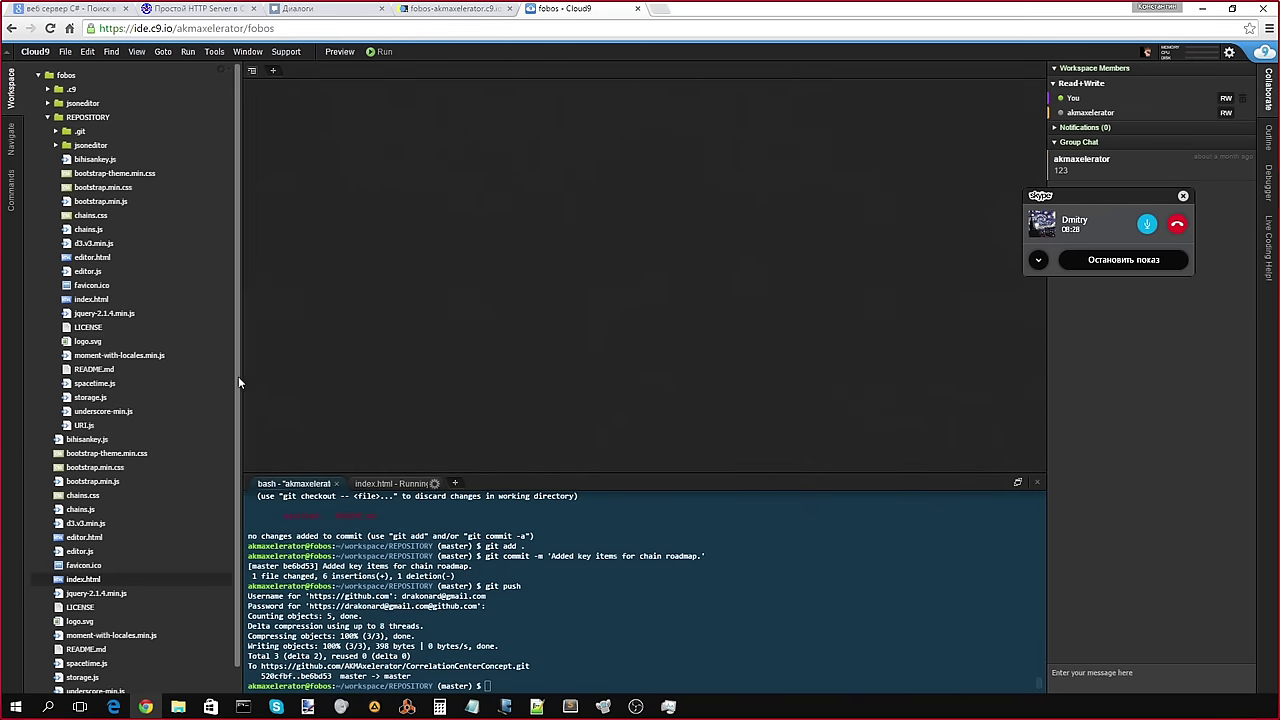
click(455, 9)
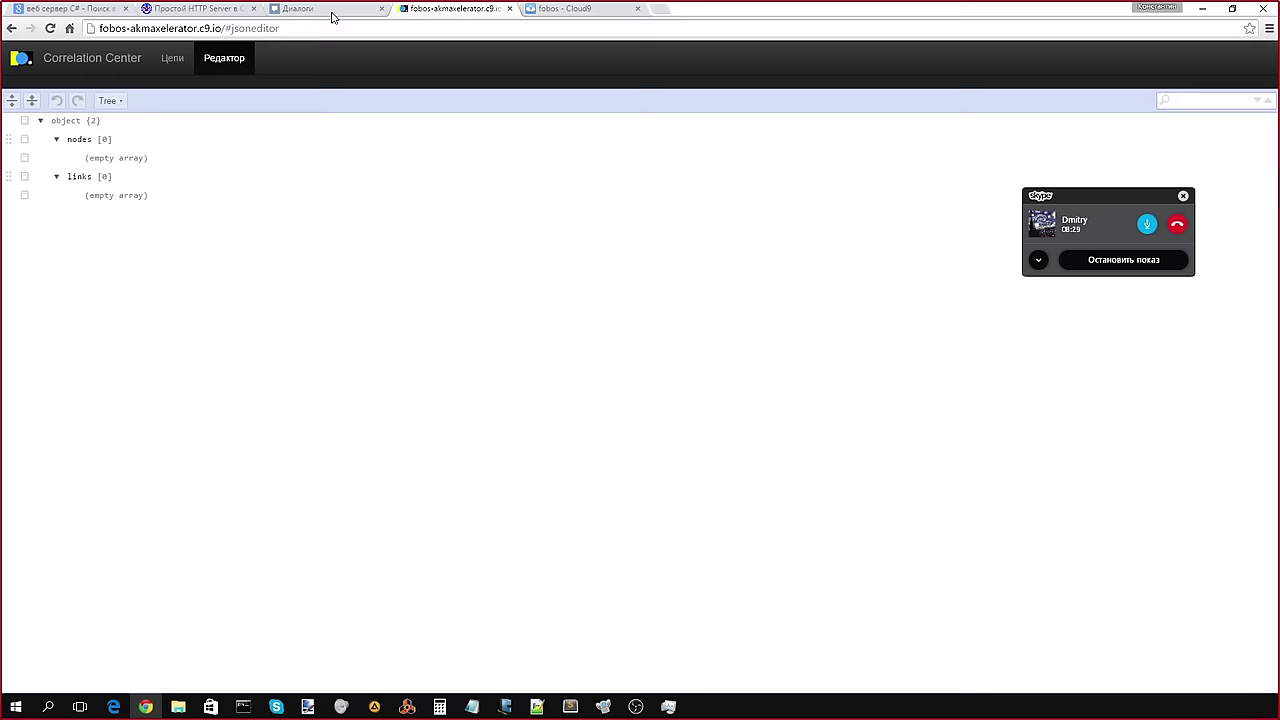
Step: Collapse and re-expand the root object in the JSON tree, leaving its nodes and links arrays collapsed
click(40, 122)
click(42, 125)
click(41, 124)
drag(50, 121, 73, 121)
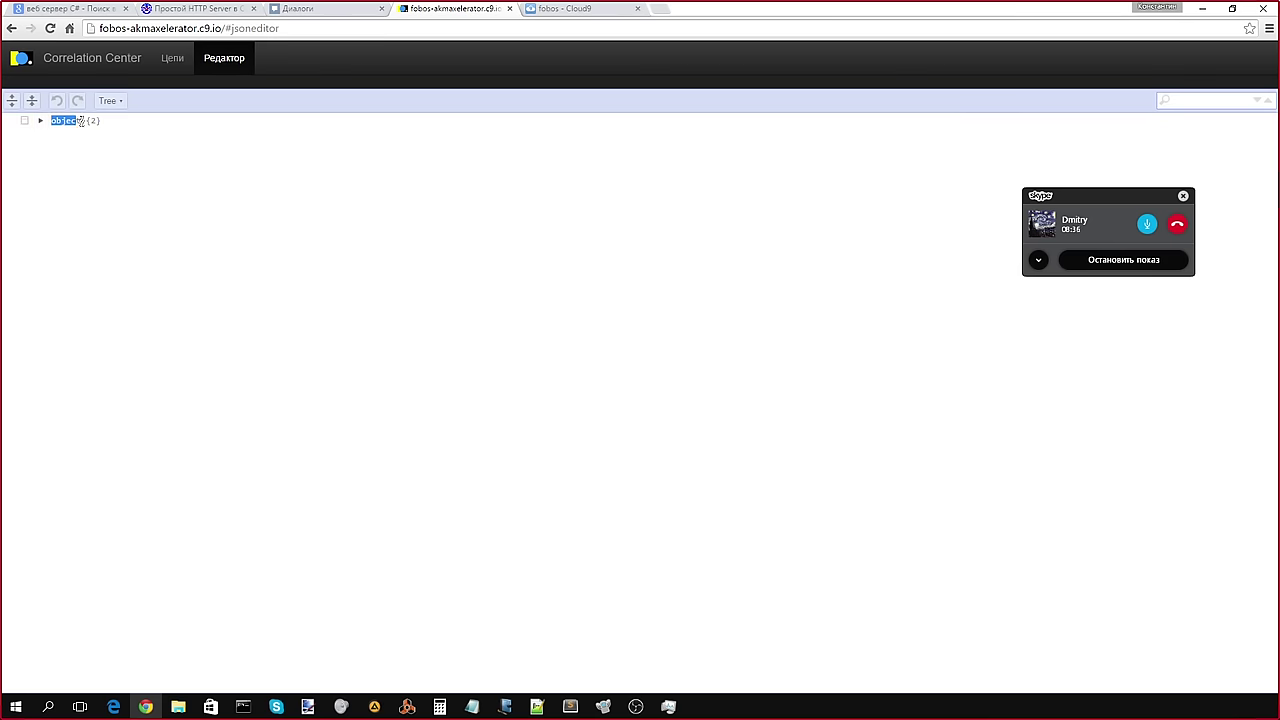
click(40, 121)
click(56, 139)
click(56, 158)
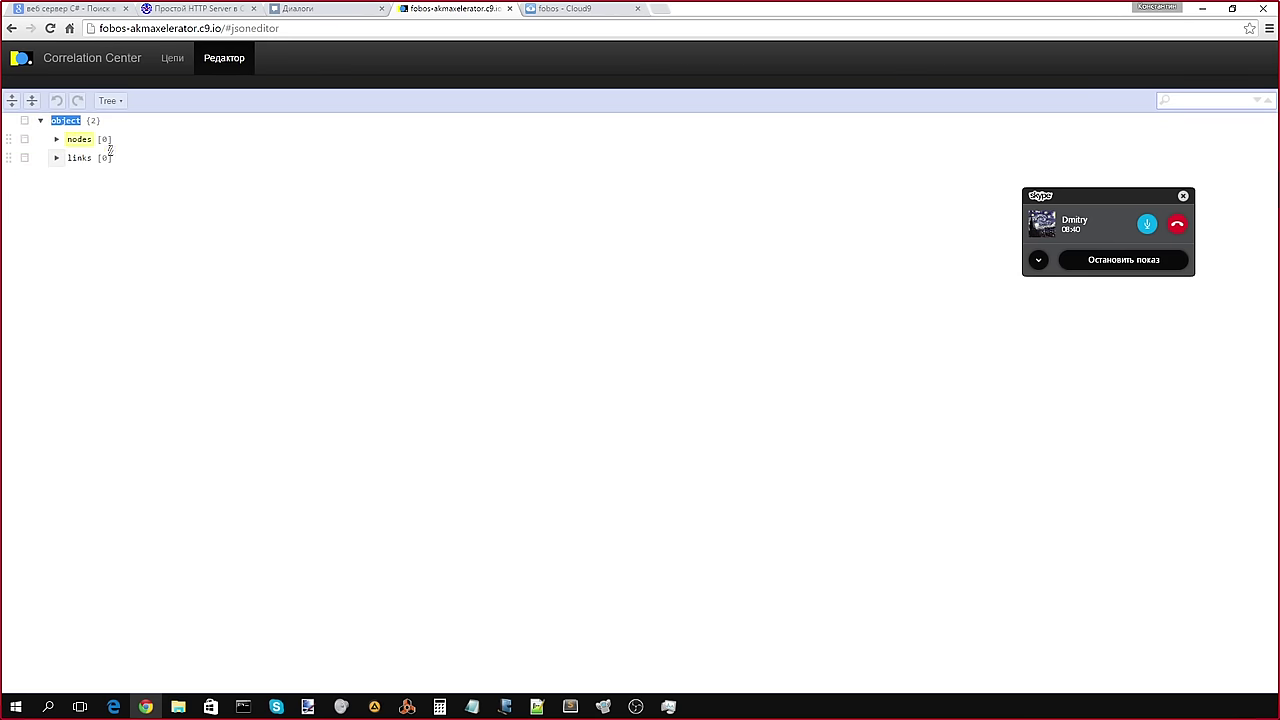
Step: Examine the nodes and links entries under the root object in the JSON tree
drag(118, 143, 54, 143)
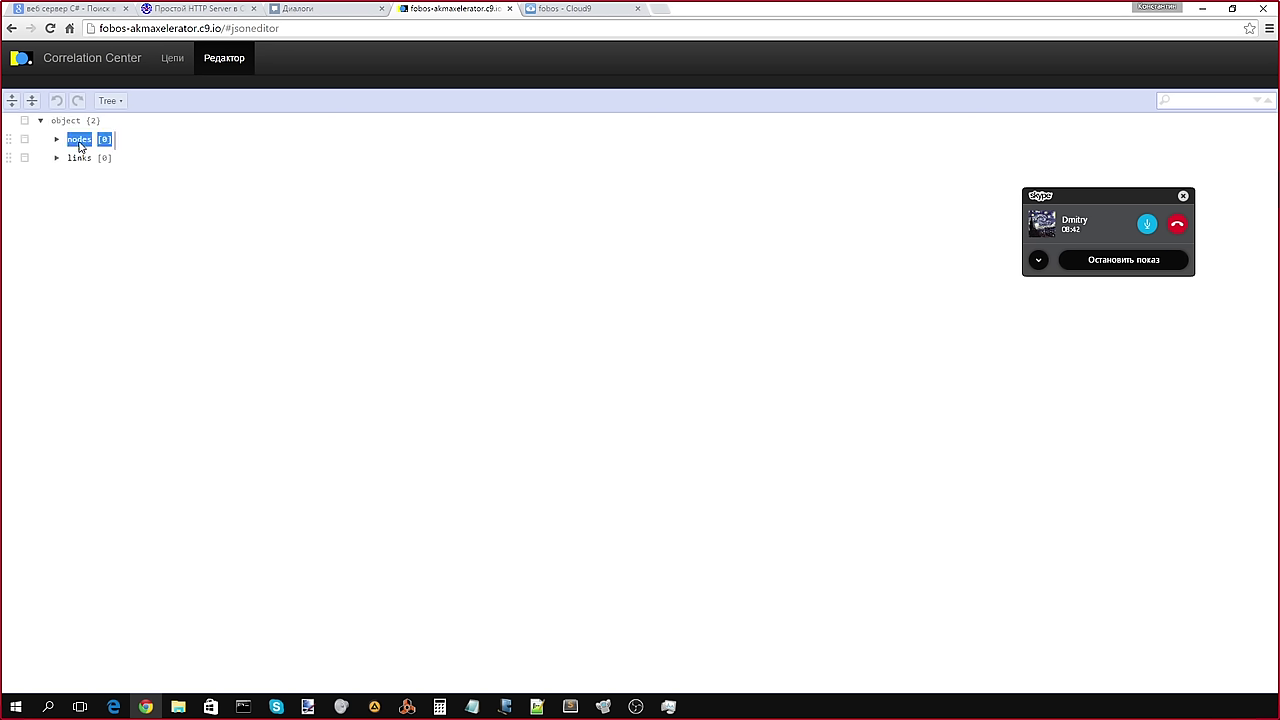
click(64, 143)
drag(132, 140, 92, 140)
click(86, 140)
click(80, 158)
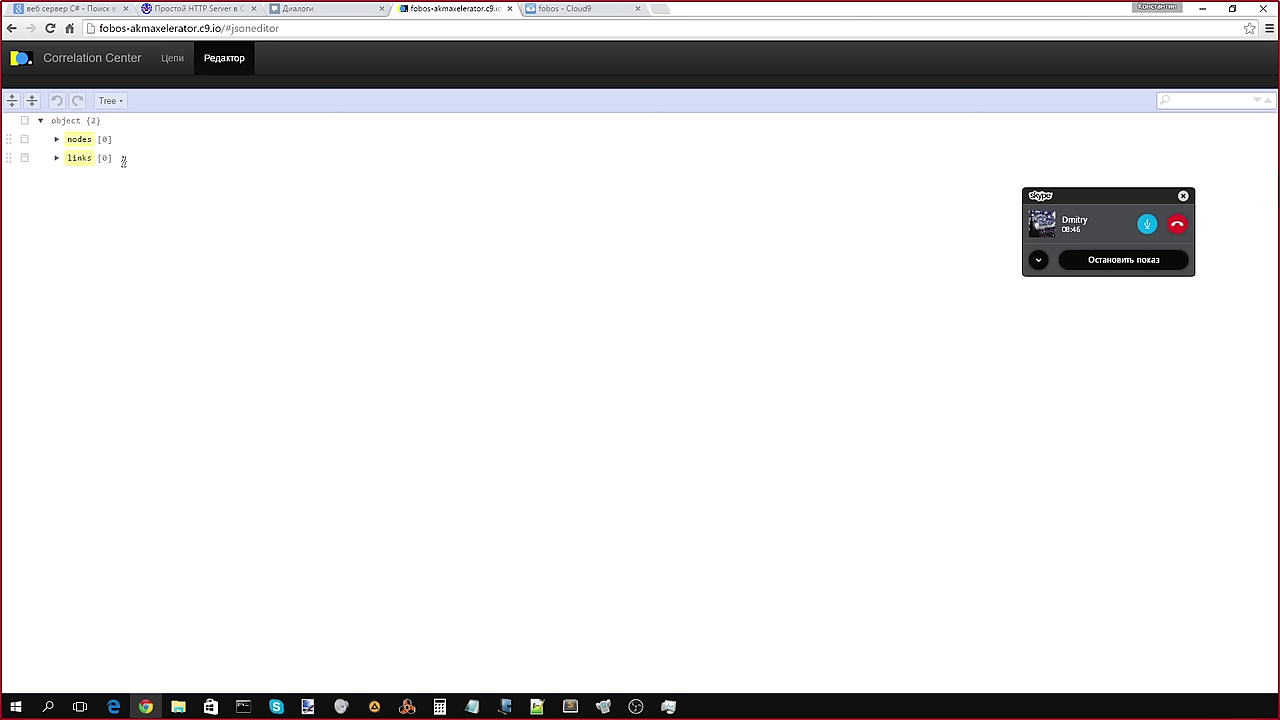
click(57, 147)
Step: Switch the JSON editor to Text mode and look over the raw nodes and links text
click(112, 101)
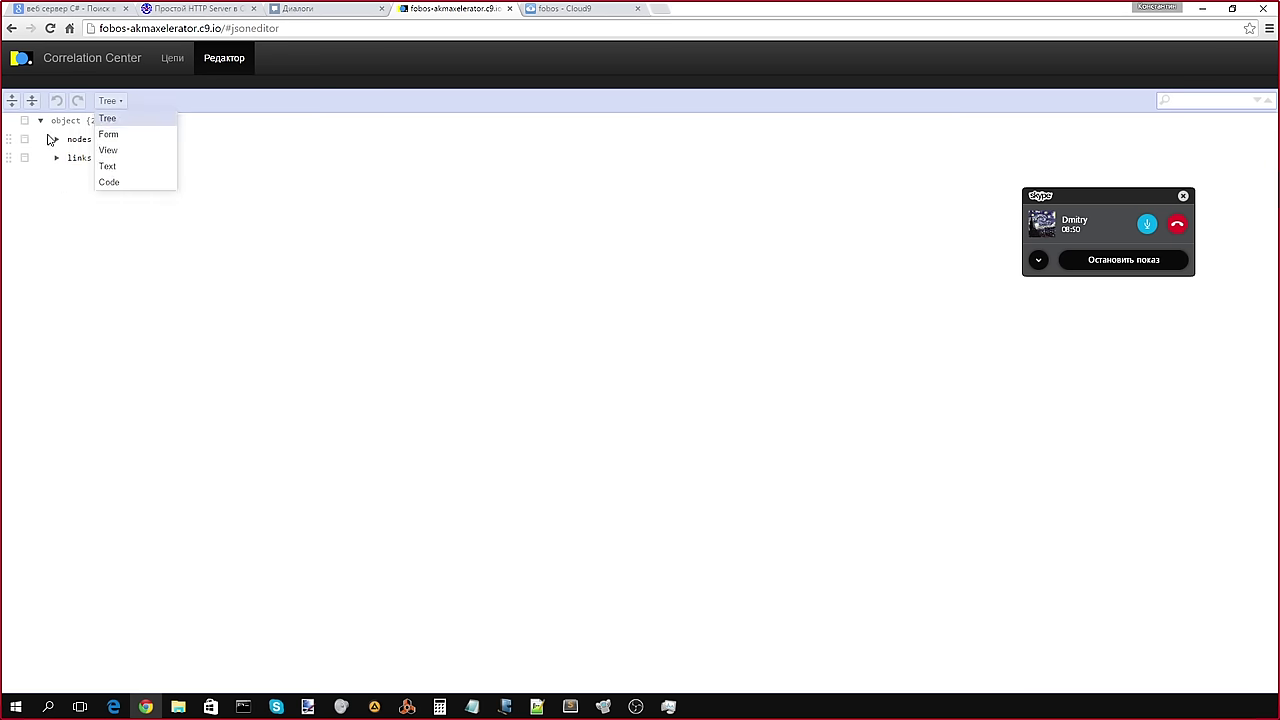
click(58, 155)
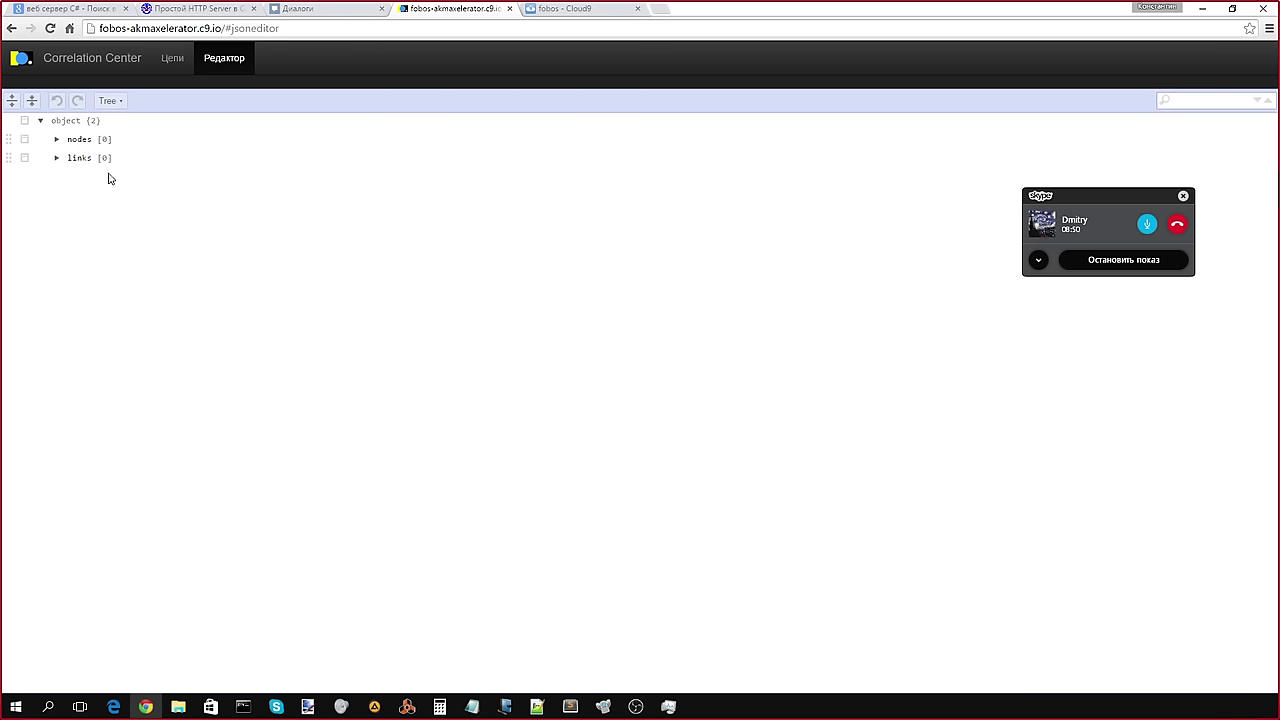
click(121, 104)
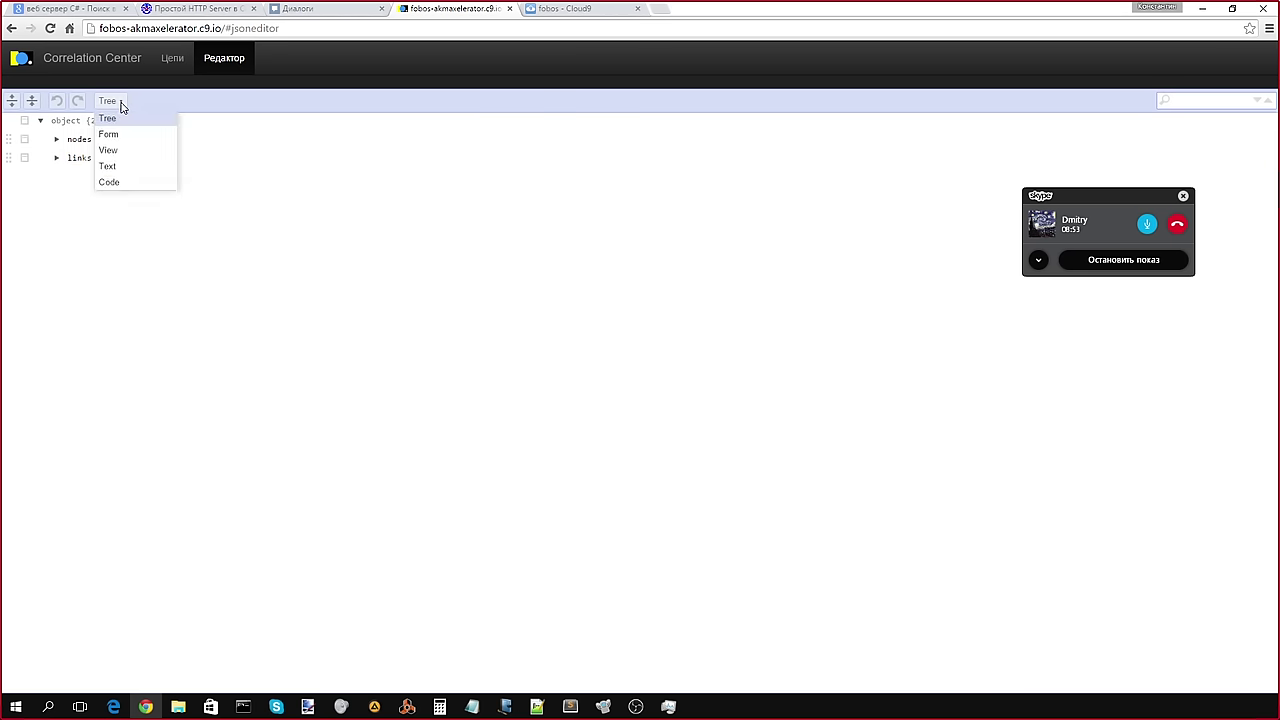
click(107, 166)
drag(131, 190, 3, 115)
click(154, 165)
key(ctrl+a)
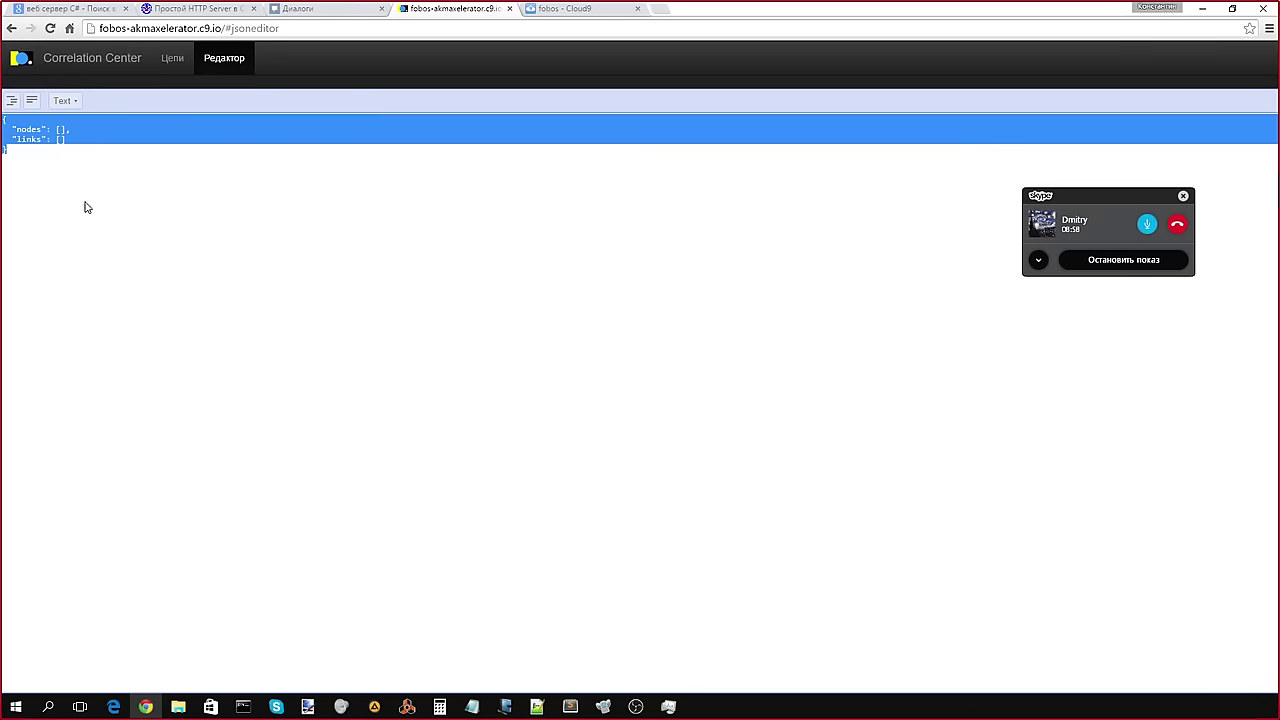
click(85, 205)
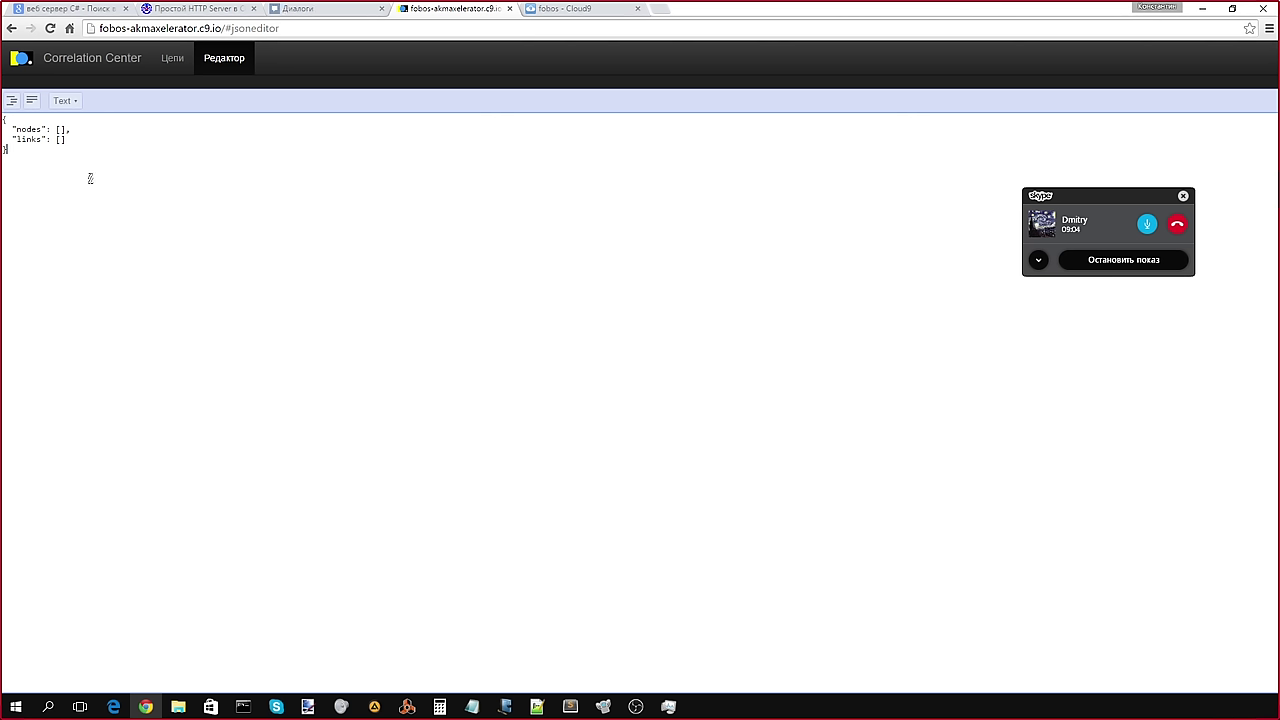
key(ctrl+a)
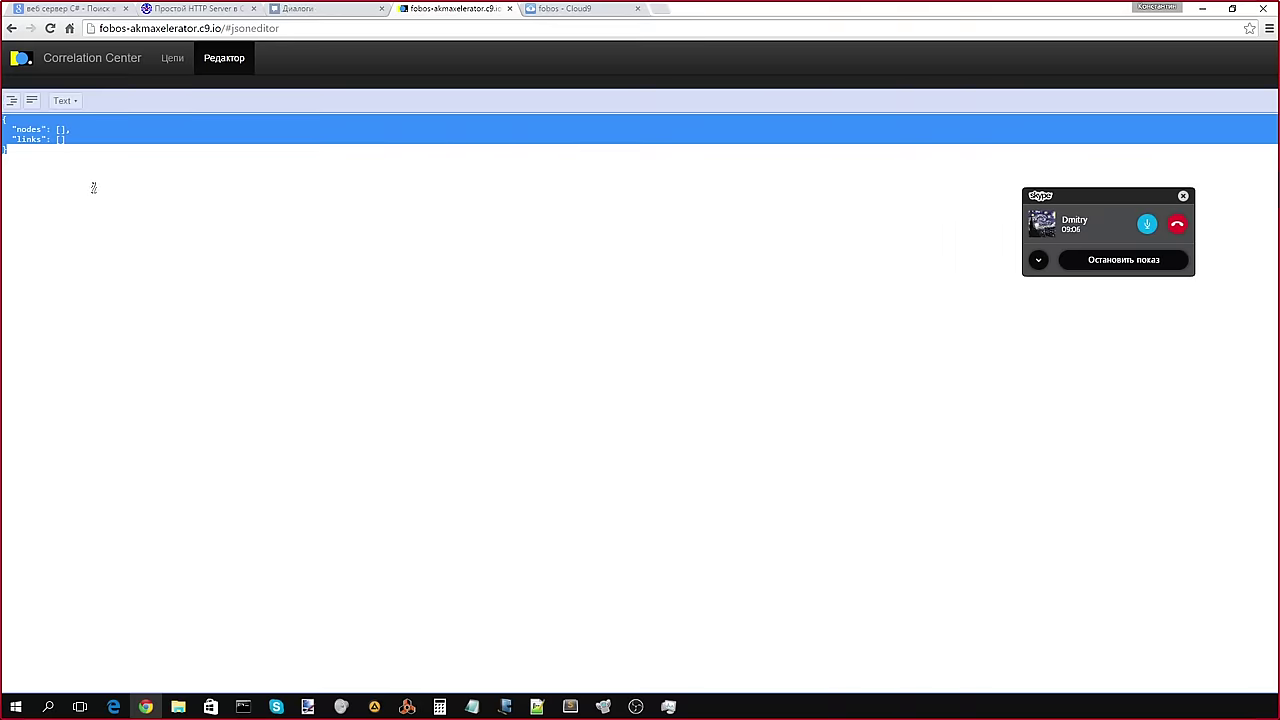
click(94, 189)
Step: Switch to the Cloud9 workspace, collapse the REPOSITORY folder and open storage.js from the project root
click(603, 14)
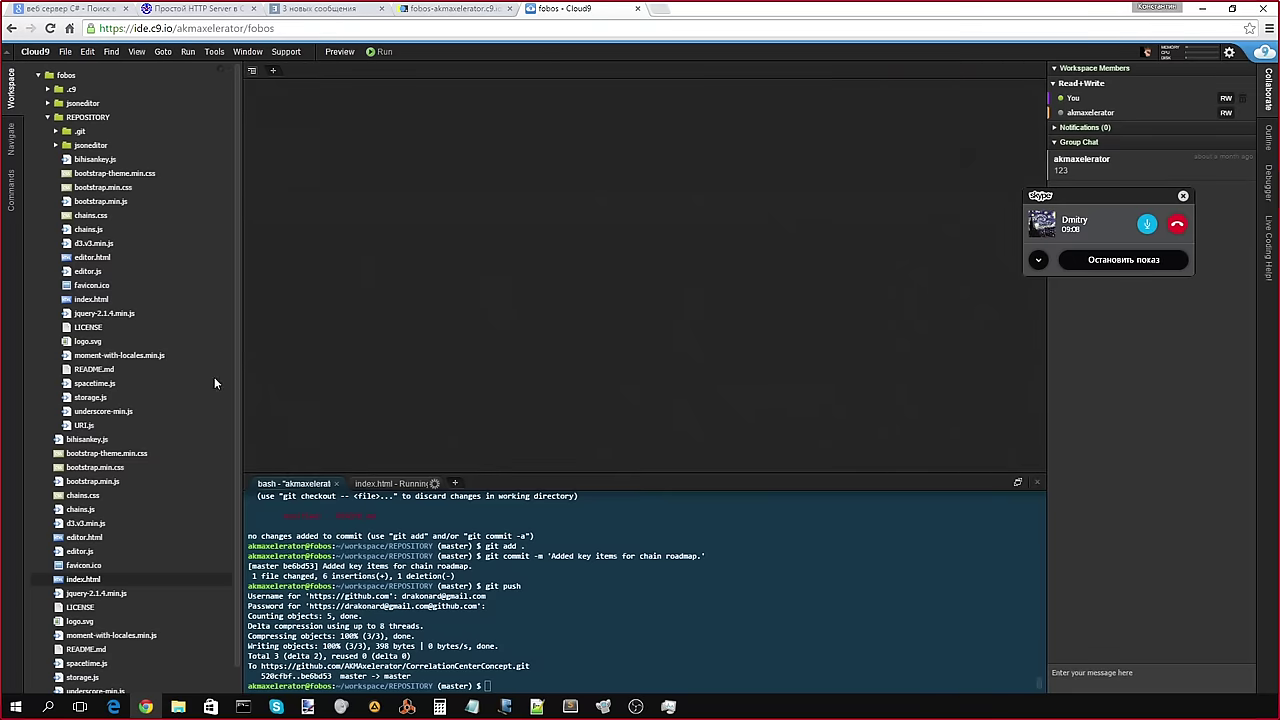
click(48, 118)
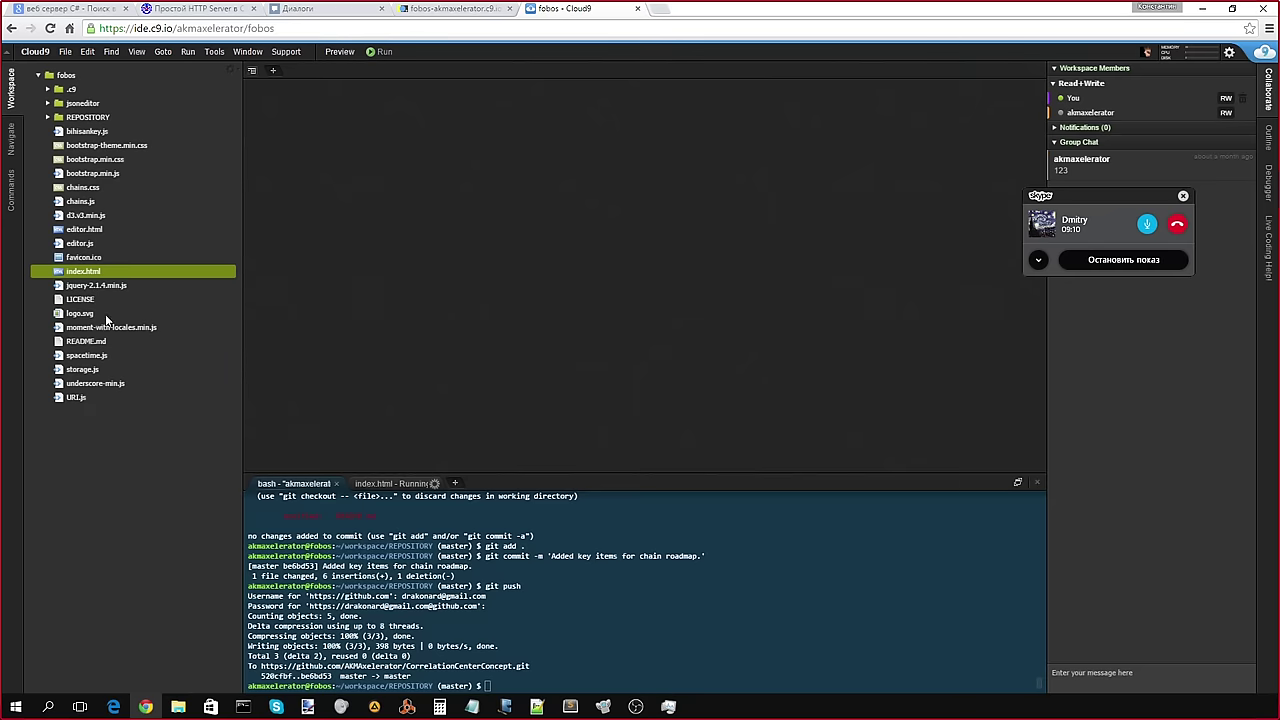
click(103, 372)
double_click(103, 372)
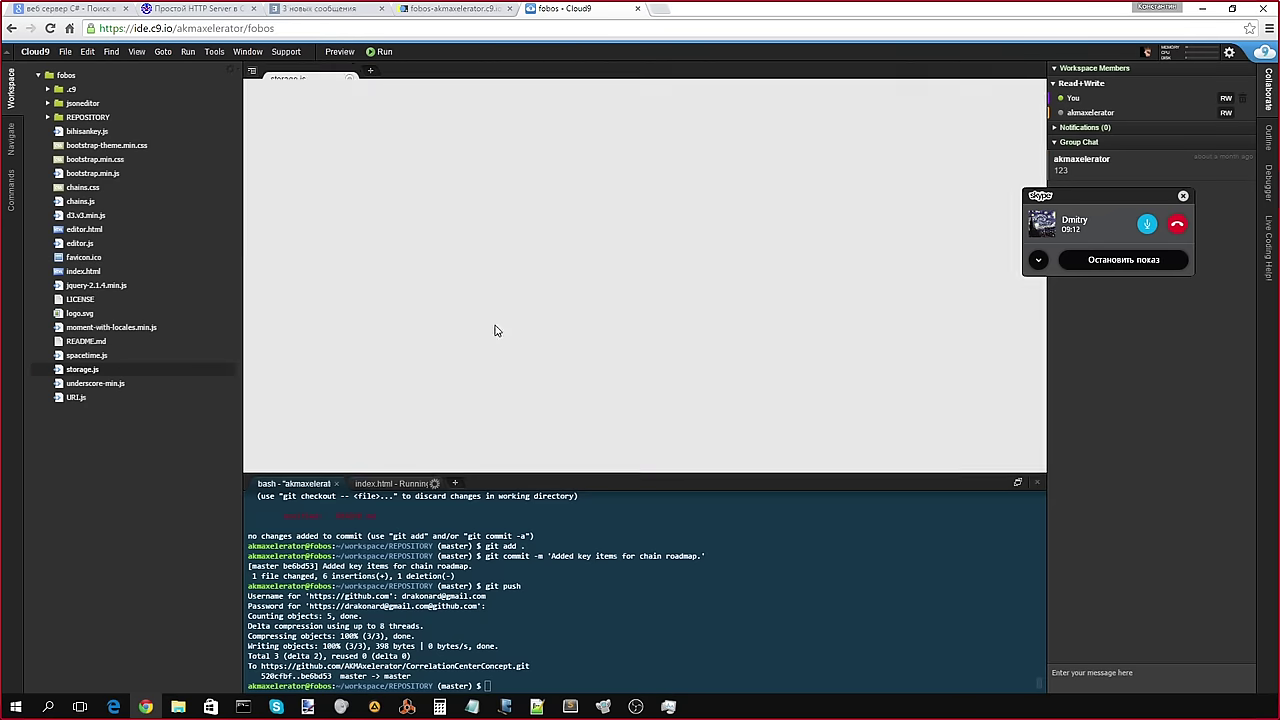
Step: Select the whole defaultChain object in storage.js, including its nodes and links arrays, and compare it with the editor's JSON
scroll(590, 318, up, 20)
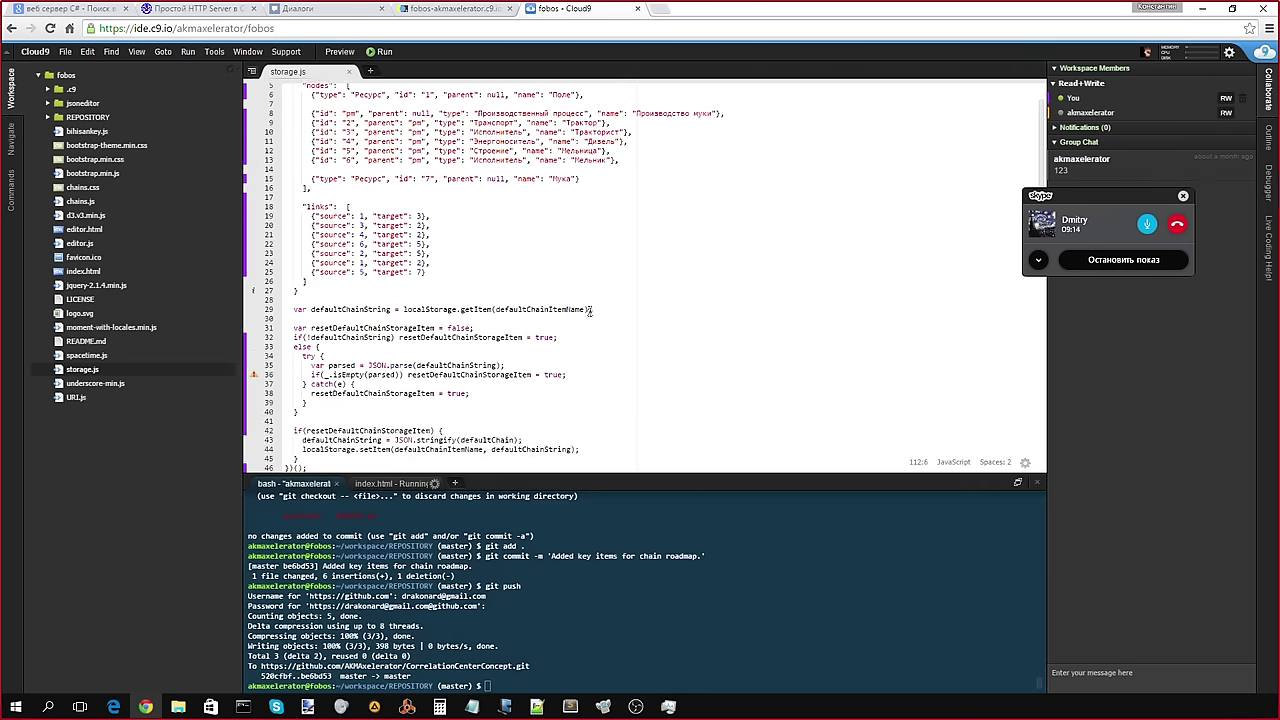
drag(298, 330, 285, 190)
drag(178, 157, 379, 116)
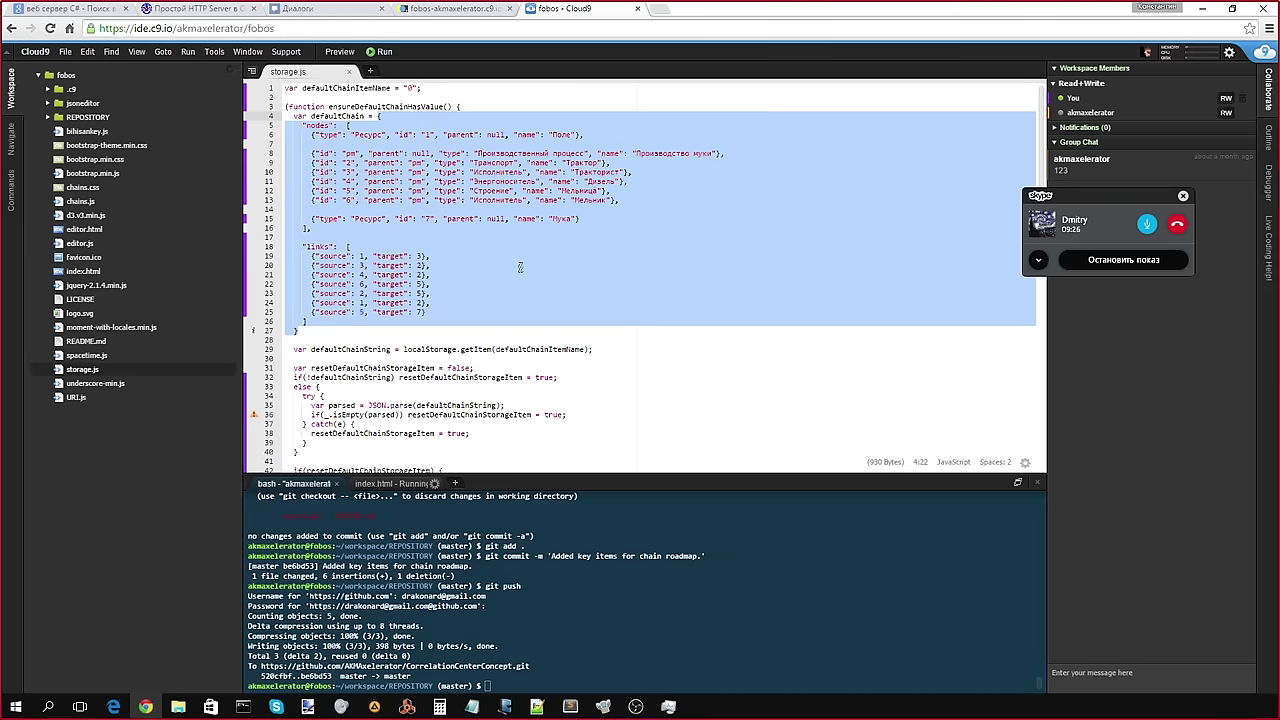
click(421, 10)
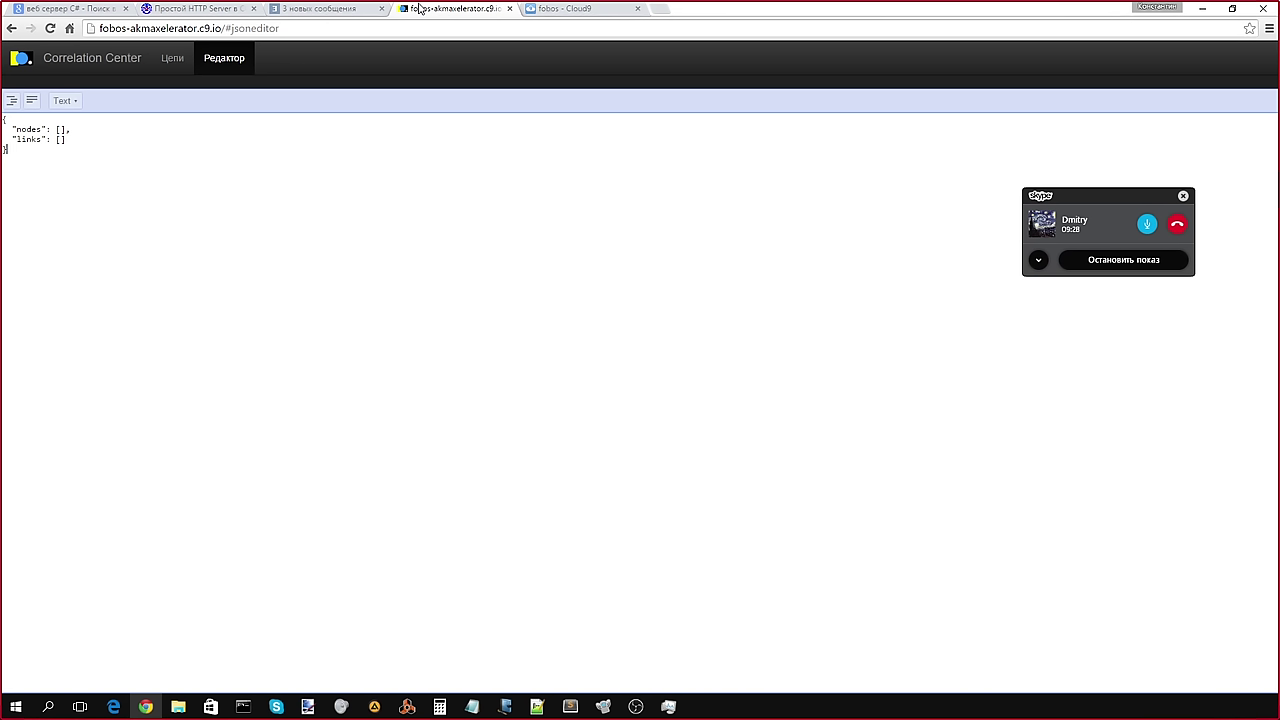
click(573, 12)
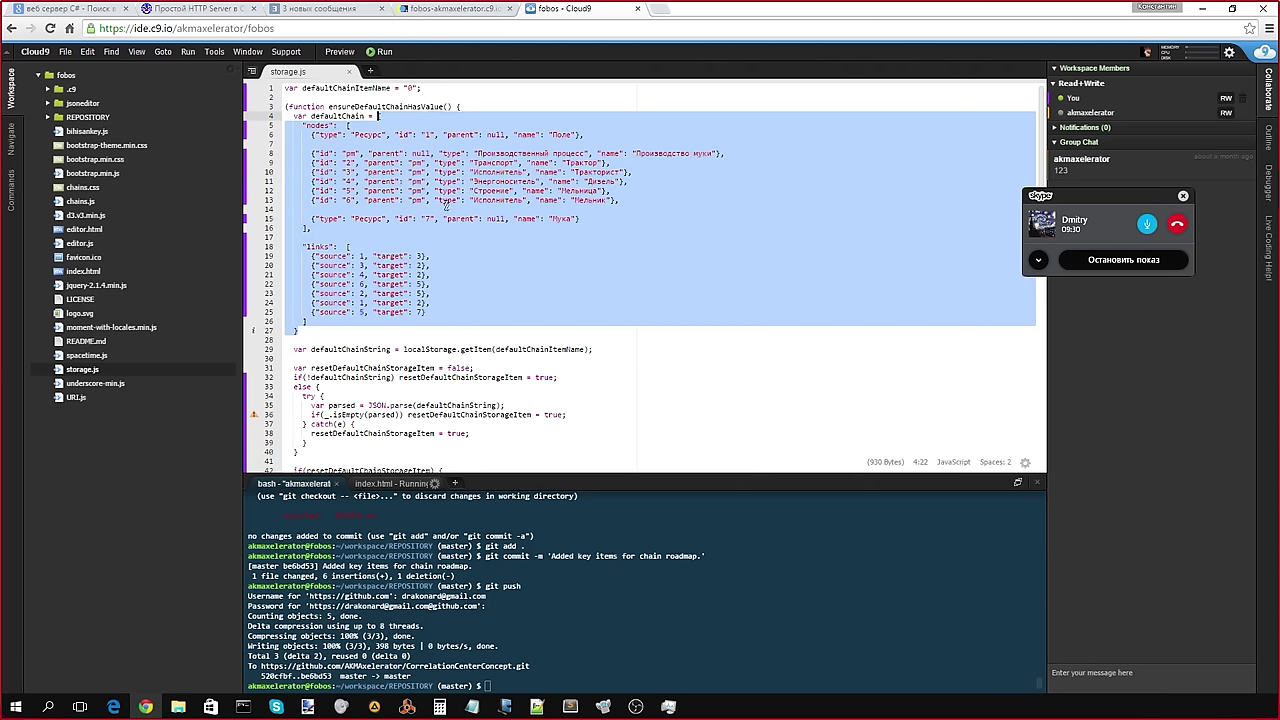
Step: Replace the entire JSON text in the Correlation Center editor with the copied flour production chain (Производство муки)
click(467, 12)
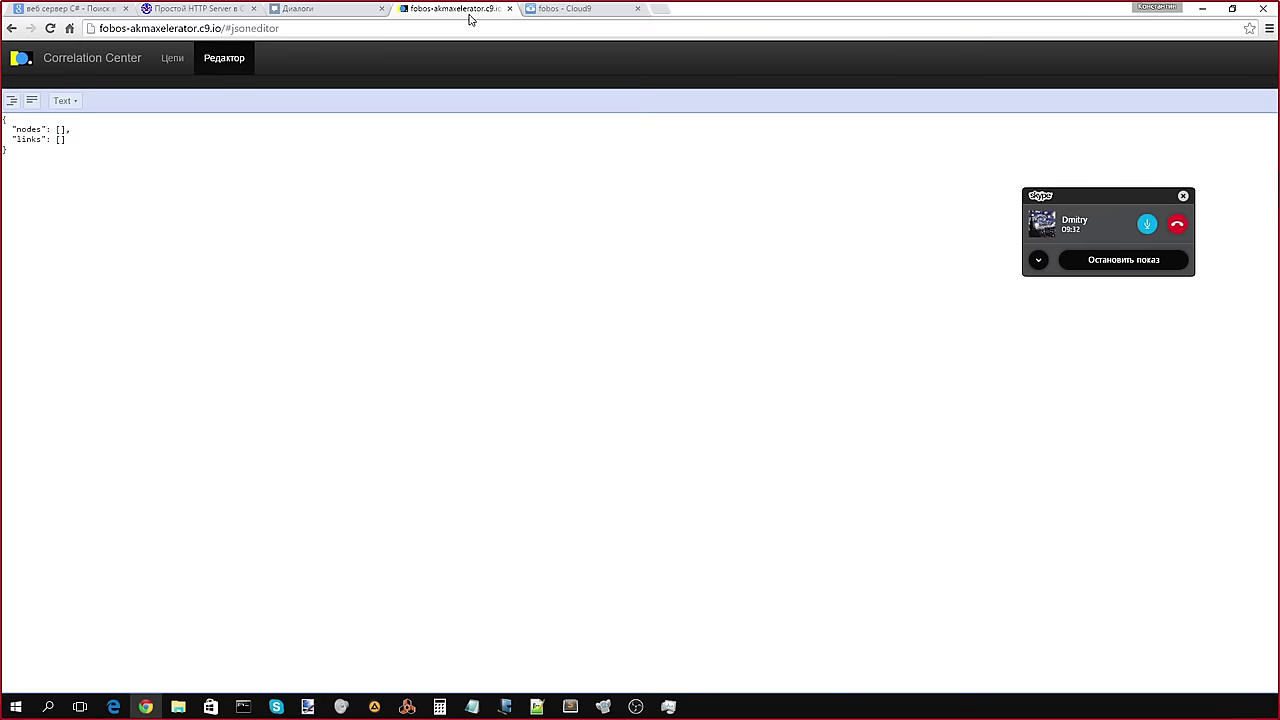
key(ctrl+a)
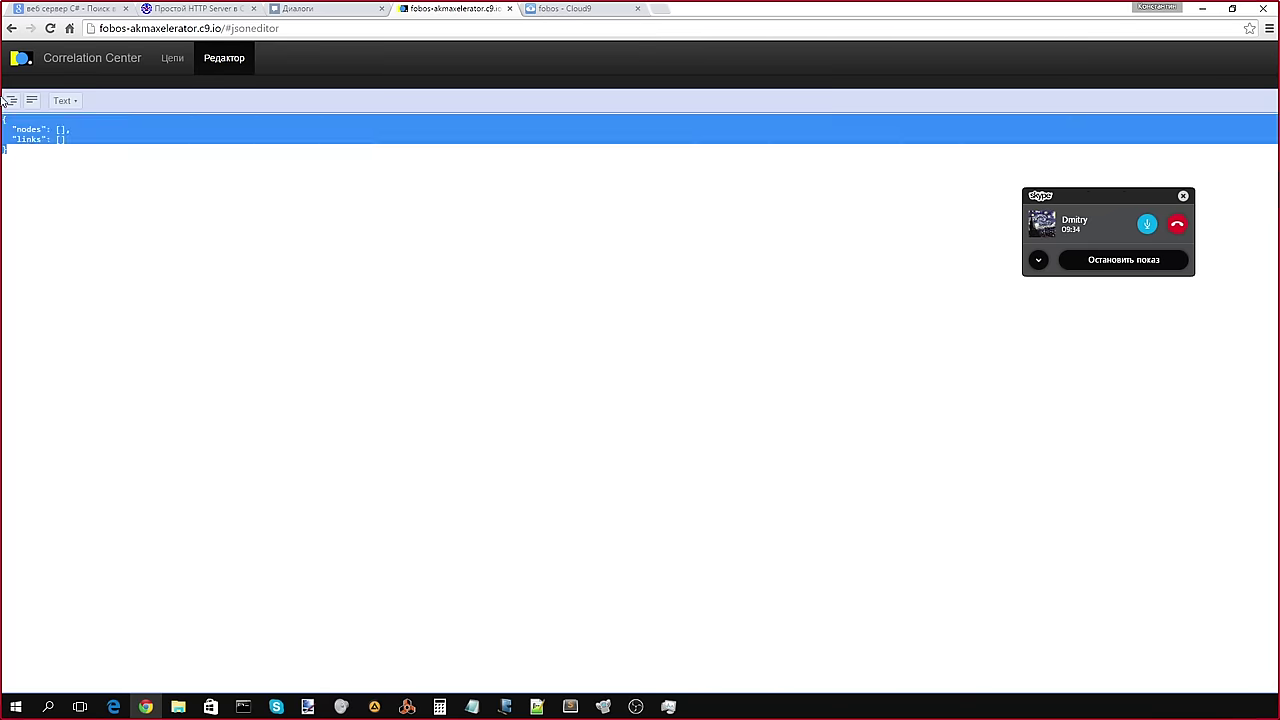
key(ctrl+v)
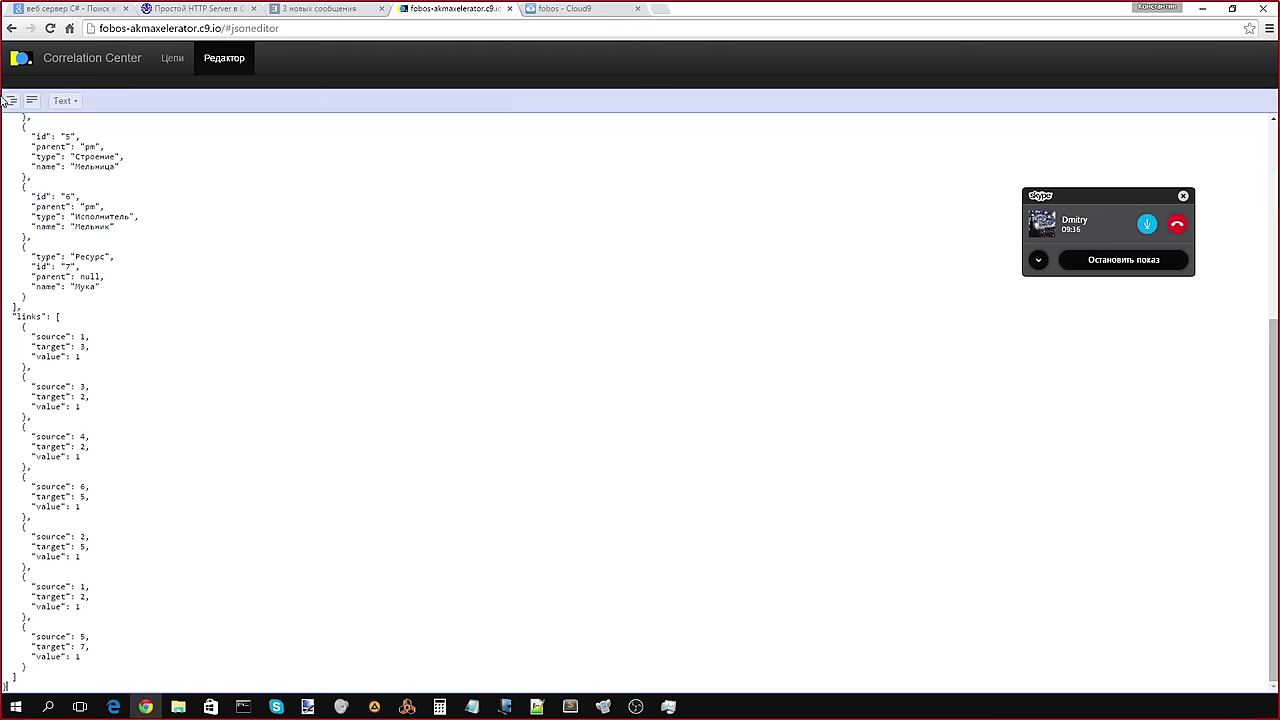
Step: Examine the pasted chain's nodes and links in Text mode, including the type of the Дизель node
scroll(183, 306, up, 5)
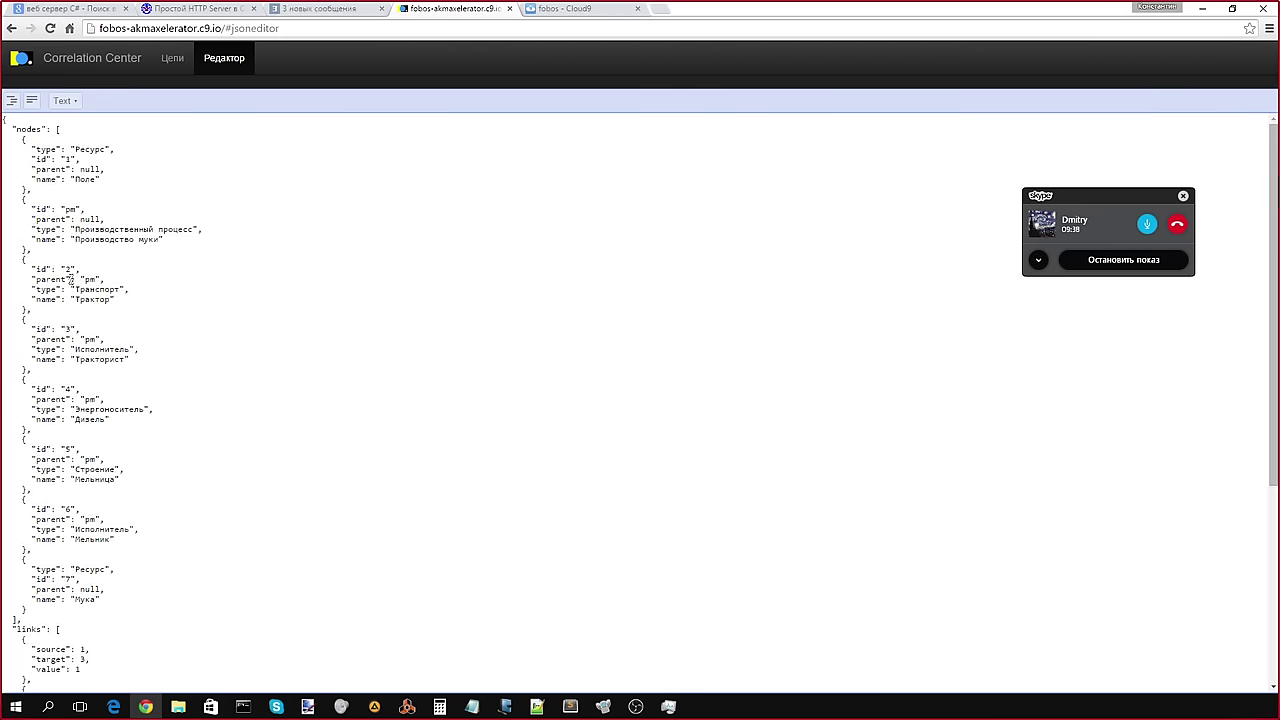
scroll(186, 309, down, 5)
scroll(103, 354, up, 5)
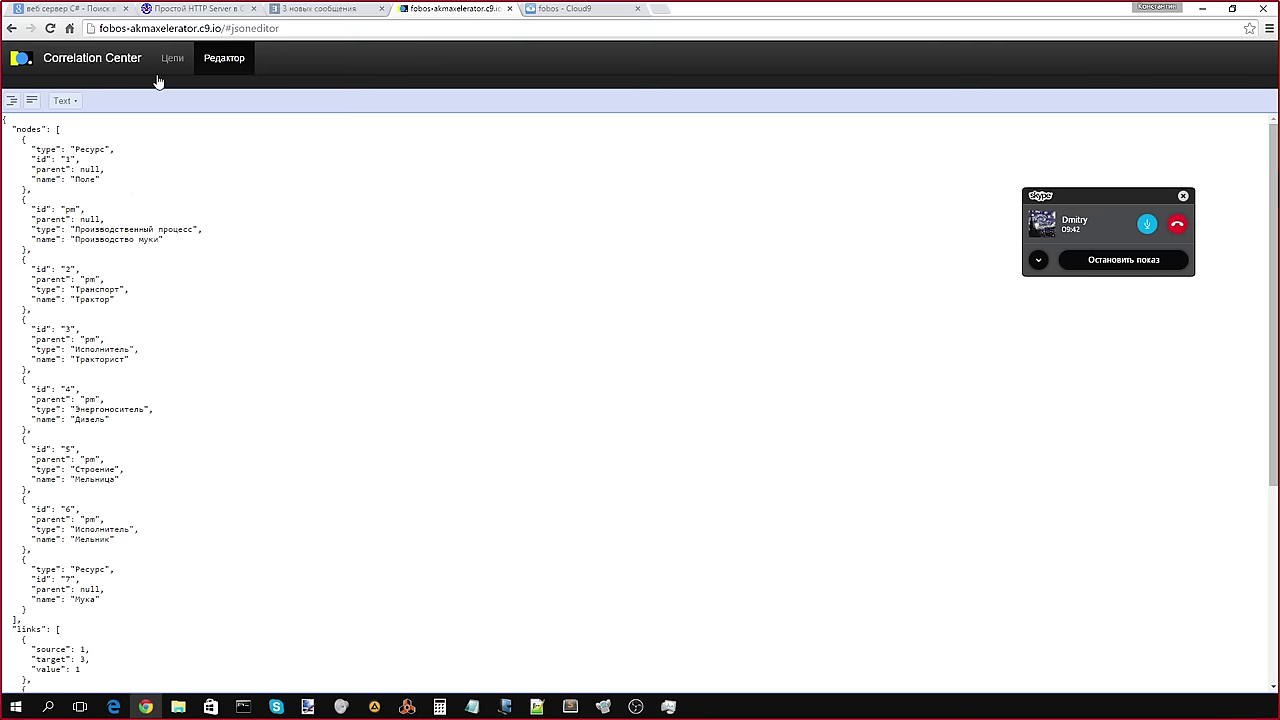
click(74, 102)
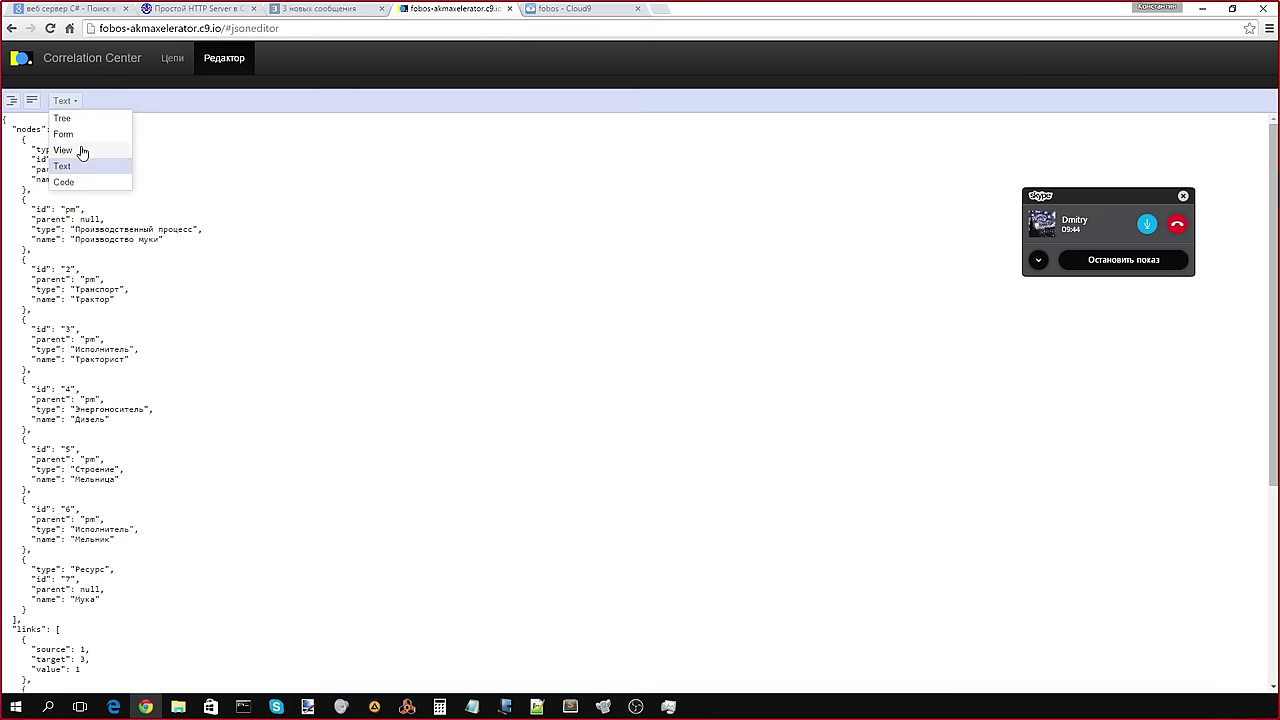
click(70, 166)
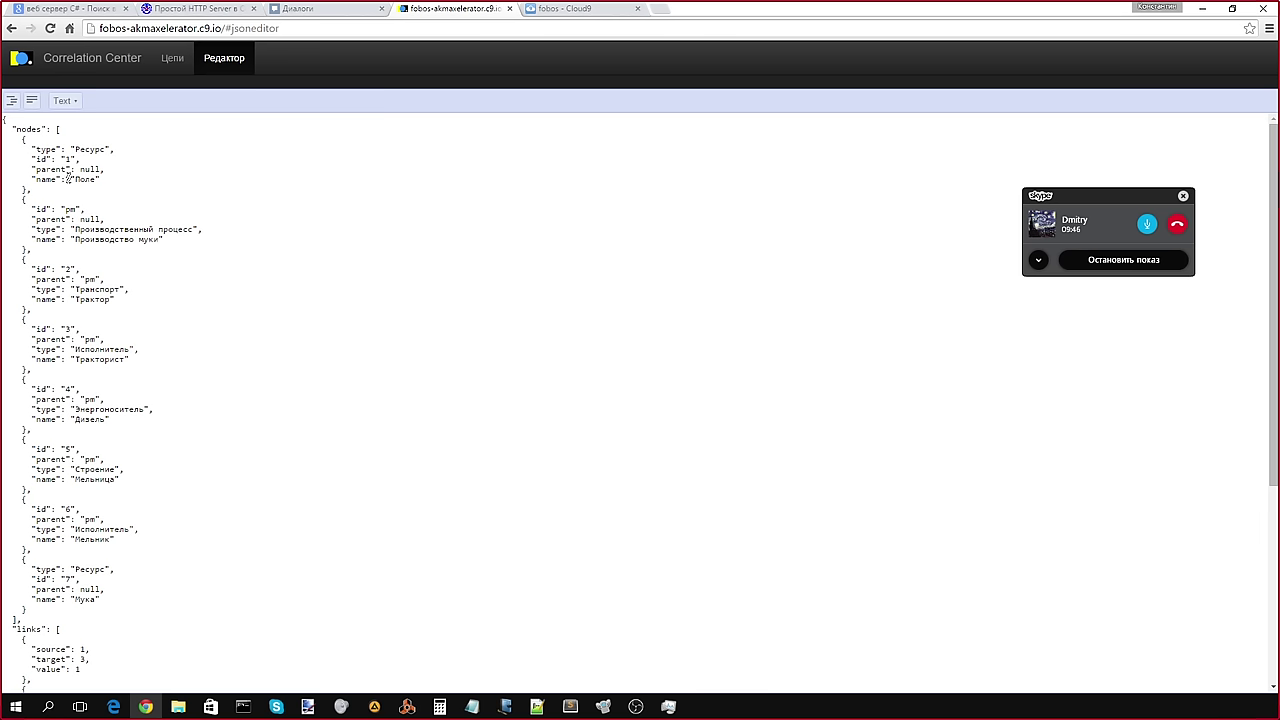
click(57, 129)
click(130, 589)
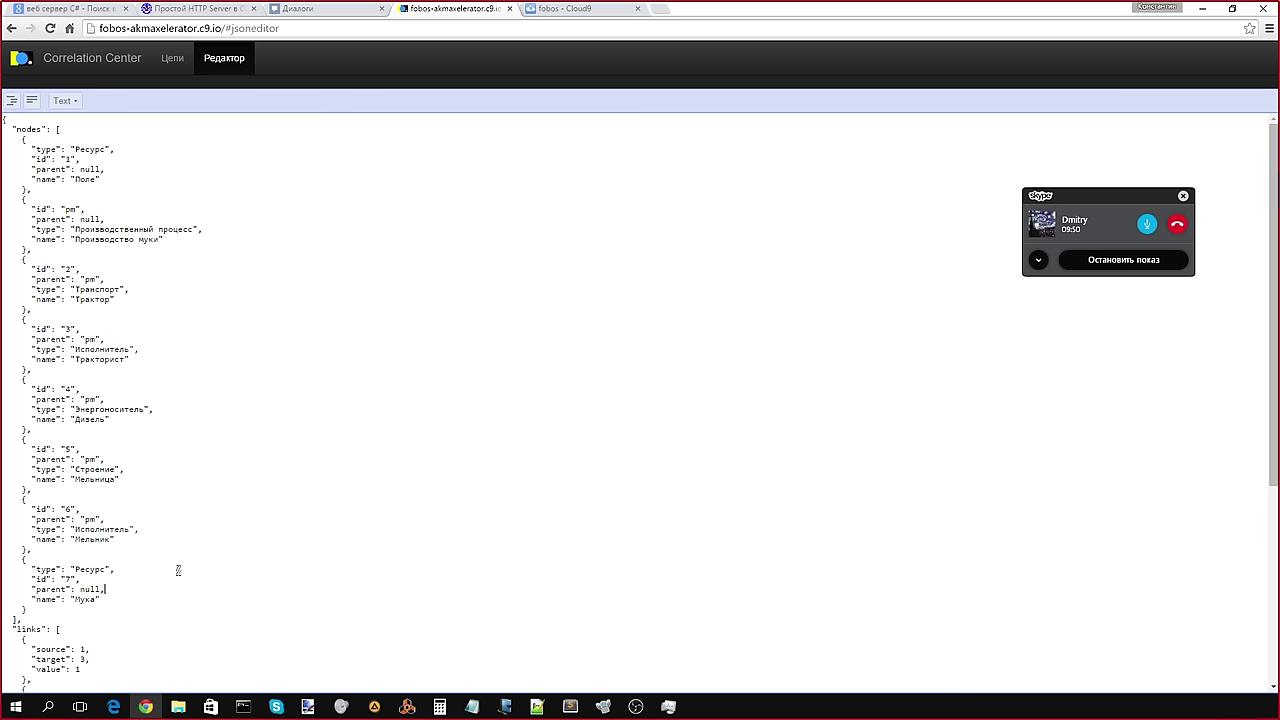
double_click(105, 409)
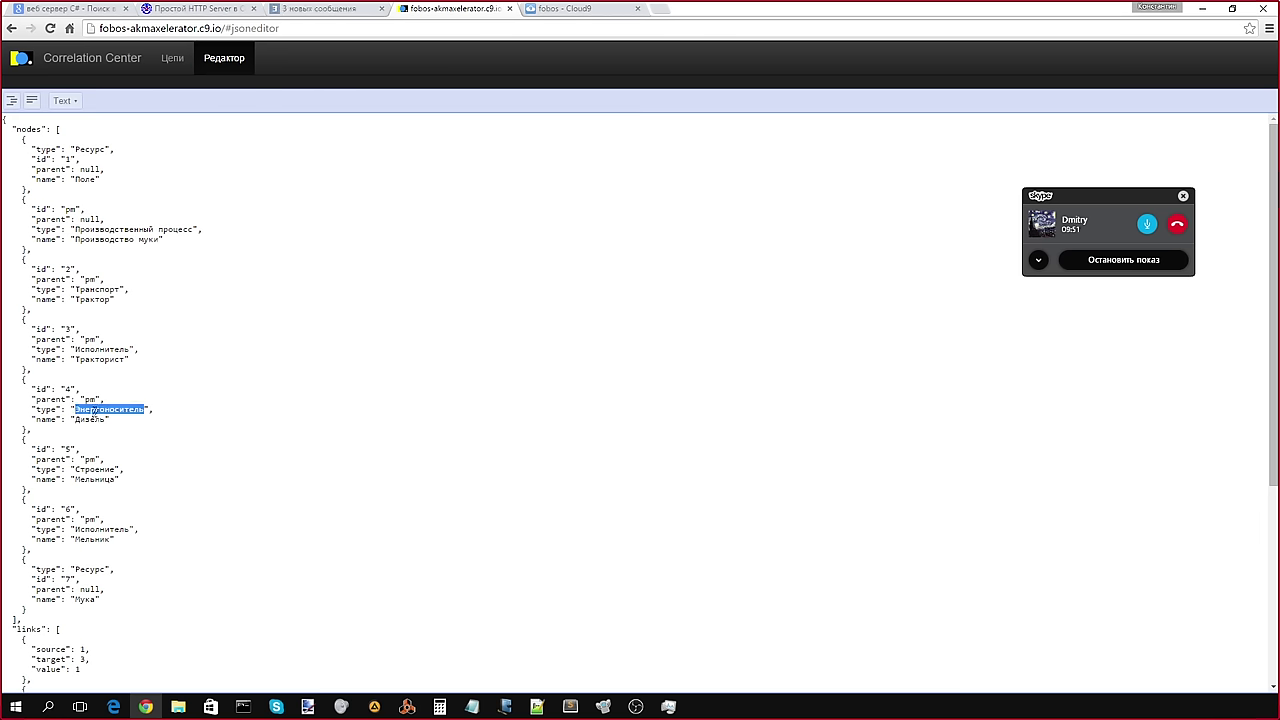
Step: View the loaded chain as a diagram, expand the Производство муки process to inspect its inner nodes, and collapse it again
click(170, 57)
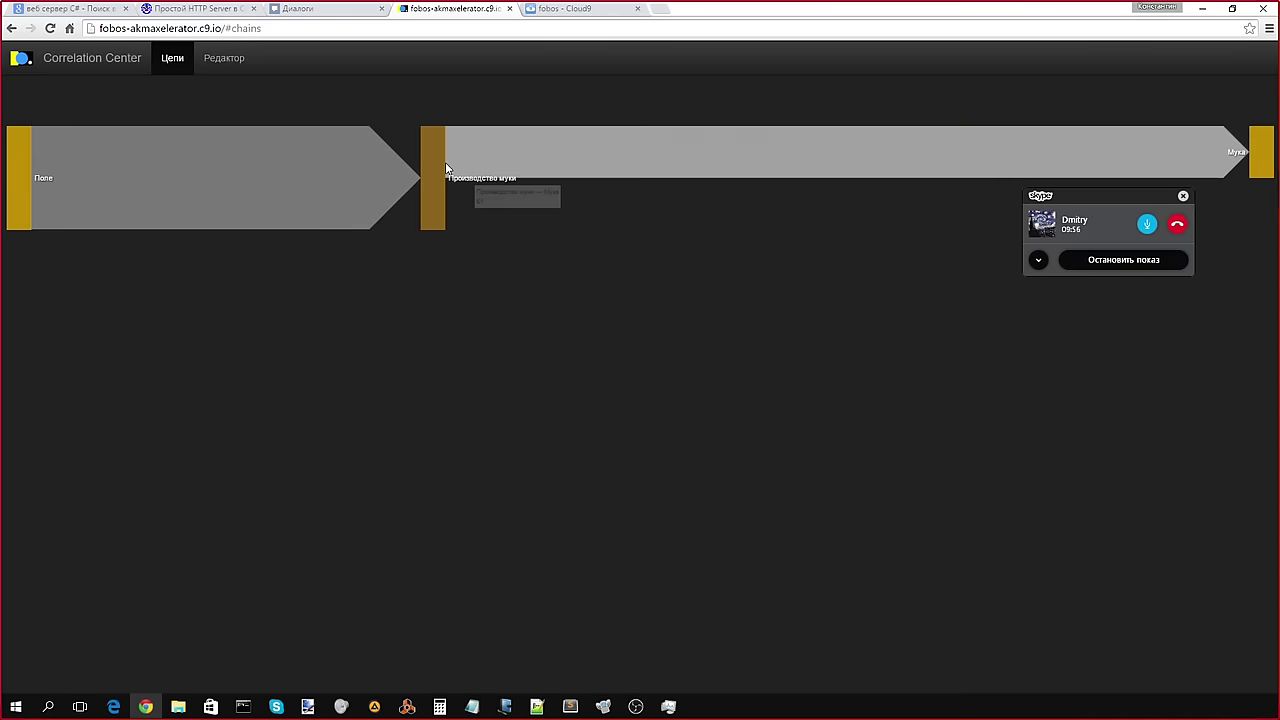
click(433, 172)
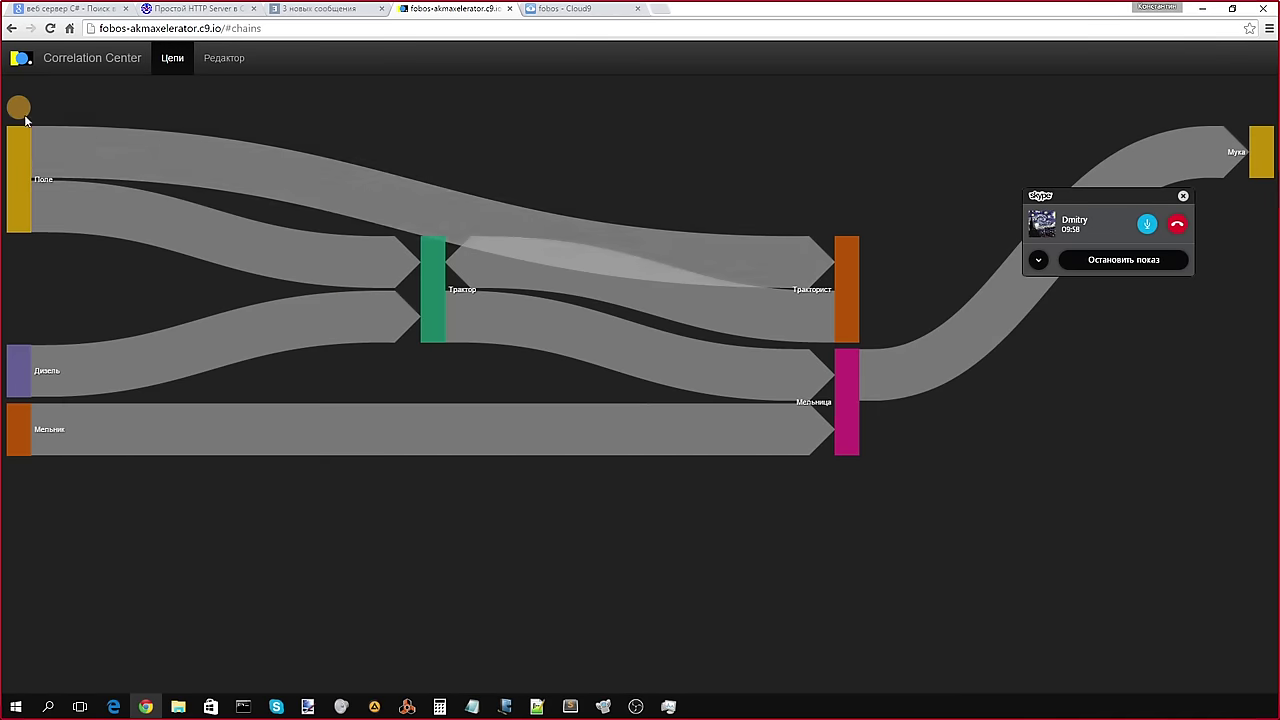
click(18, 107)
Step: Rename the Поле node to Земля in the JSON text and check the new name in the chain diagram
click(232, 62)
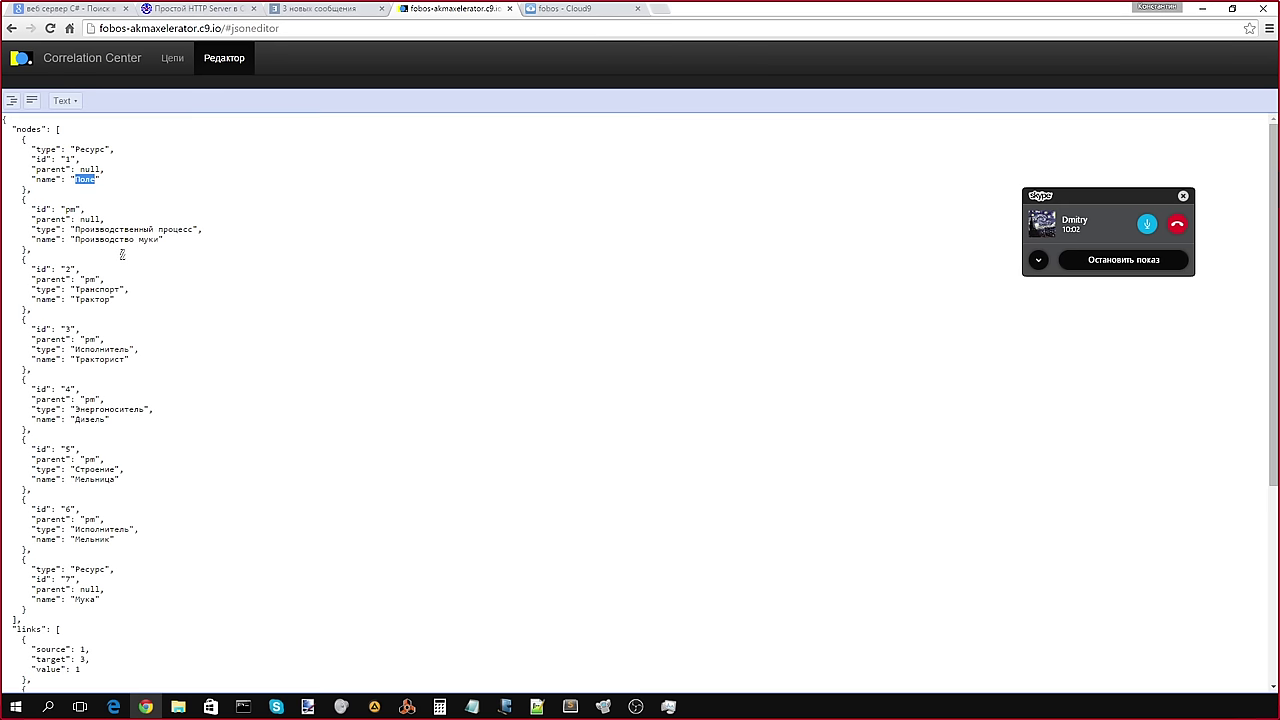
key(BackSpace)
text(Ре)
text(Земля)
click(168, 62)
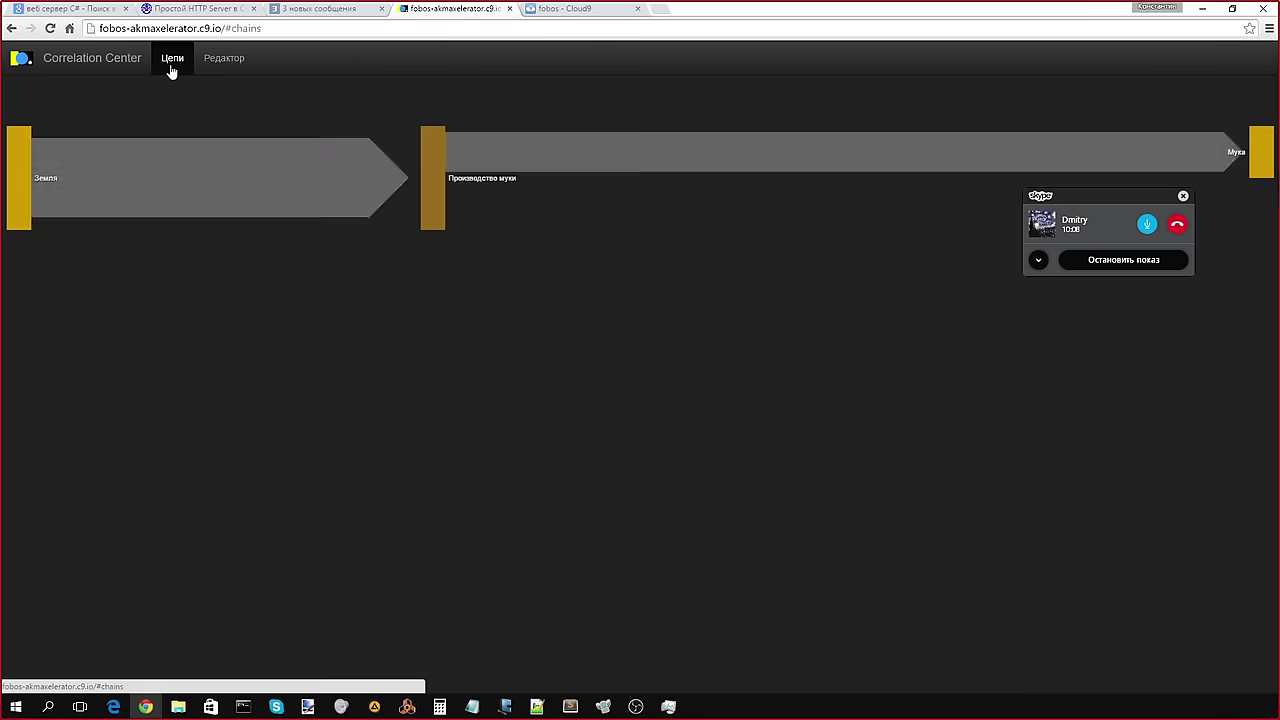
mouse_move(50, 181)
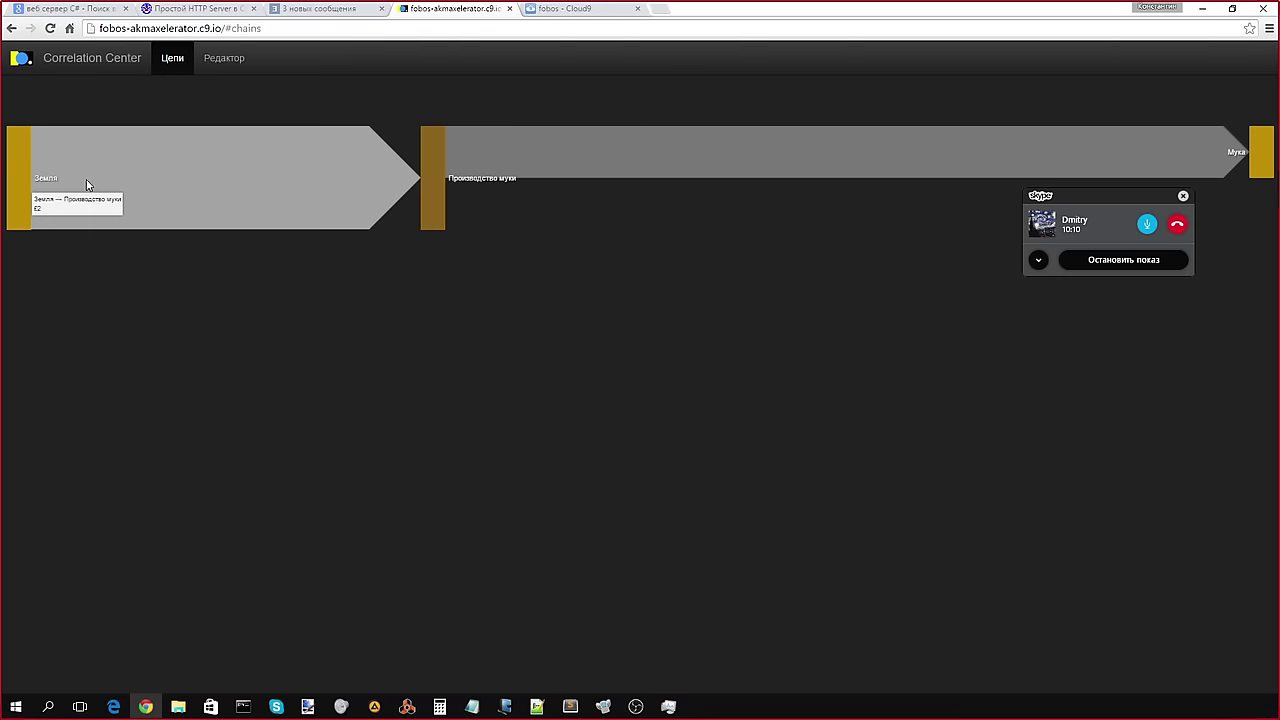
Step: Return to the JSON editor and examine how the node objects are laid out in the text
click(245, 63)
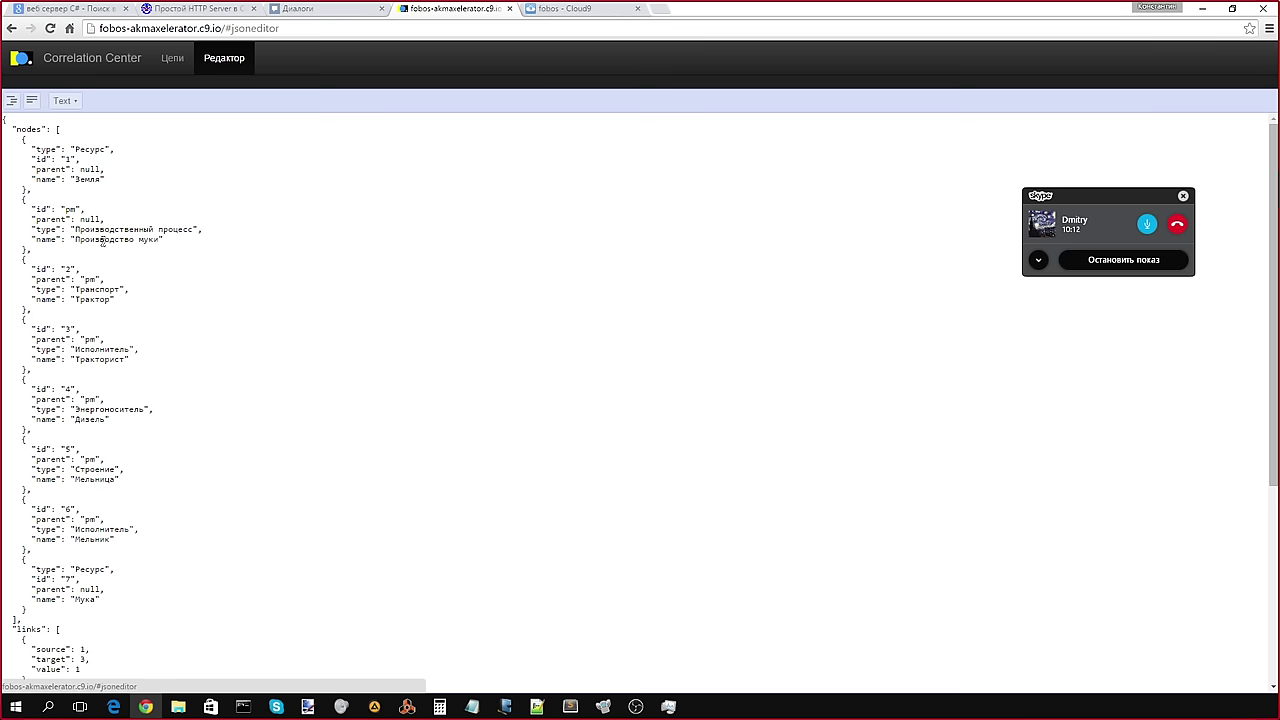
click(130, 468)
click(160, 427)
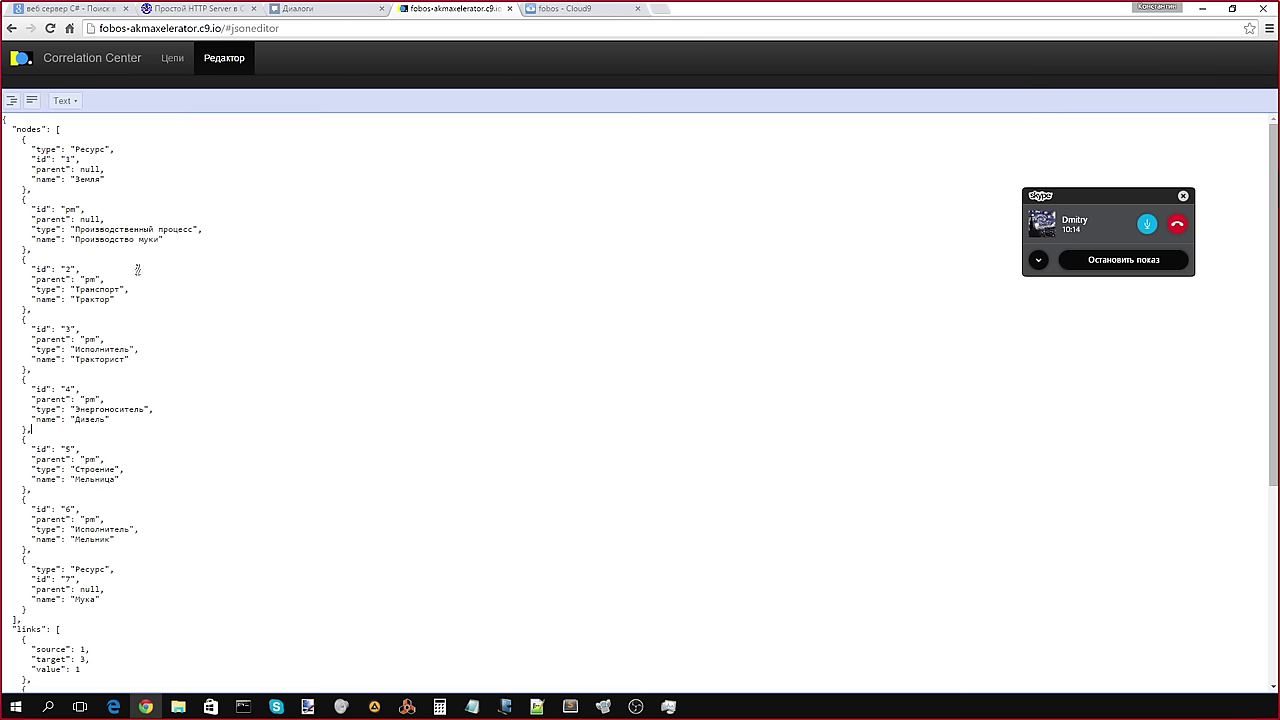
click(162, 260)
drag(137, 632, 213, 195)
click(213, 220)
Step: Switch the JSON editor to Tree mode, expand the nodes array and inspect the fields of the first node
click(64, 100)
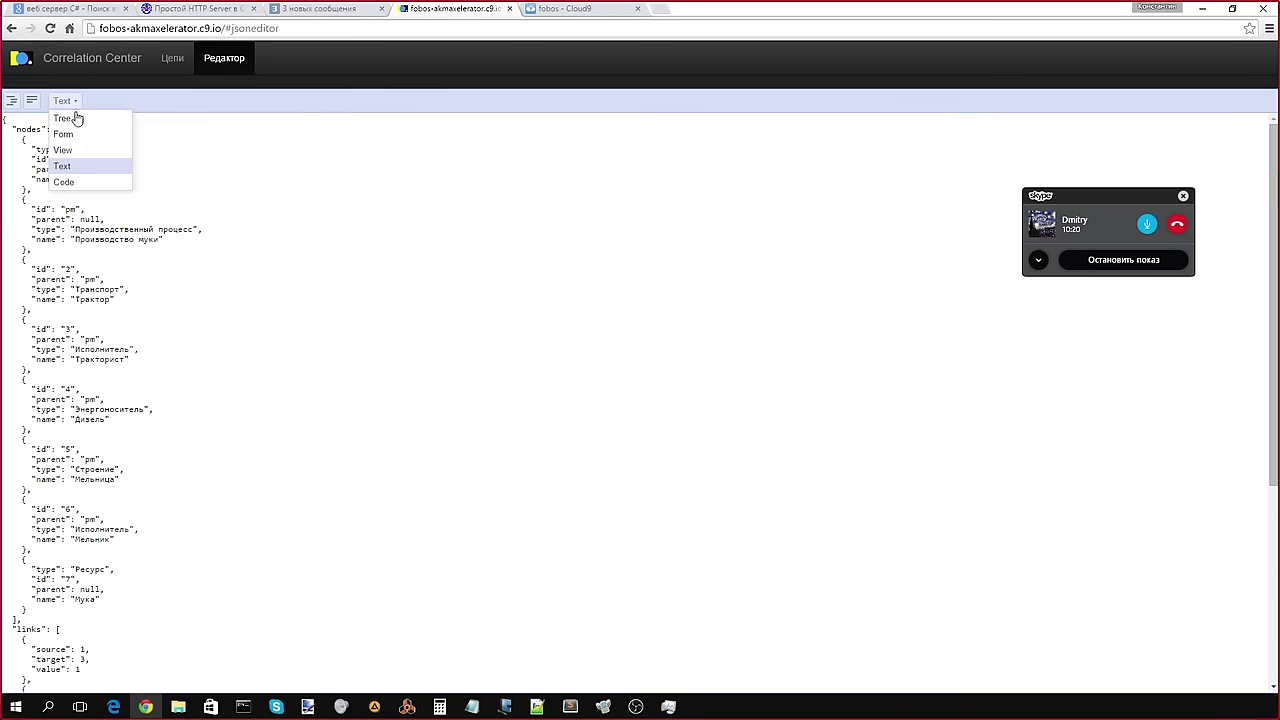
click(76, 115)
click(57, 139)
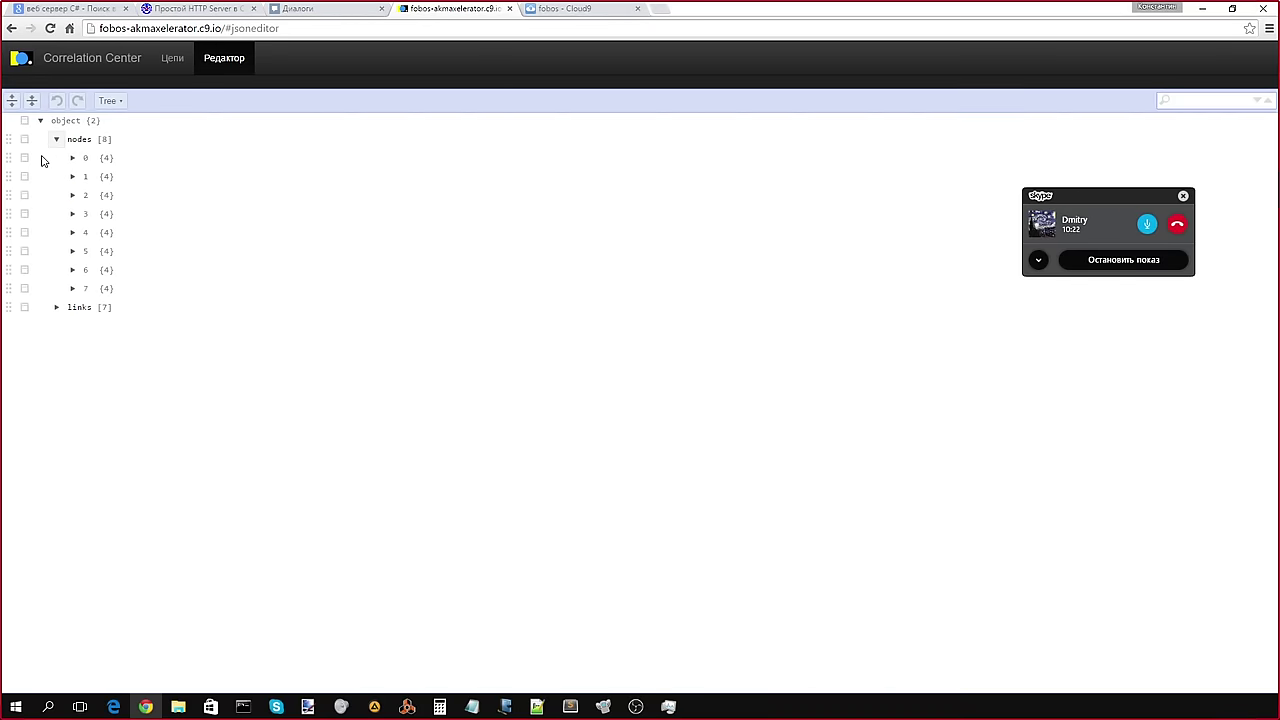
click(72, 158)
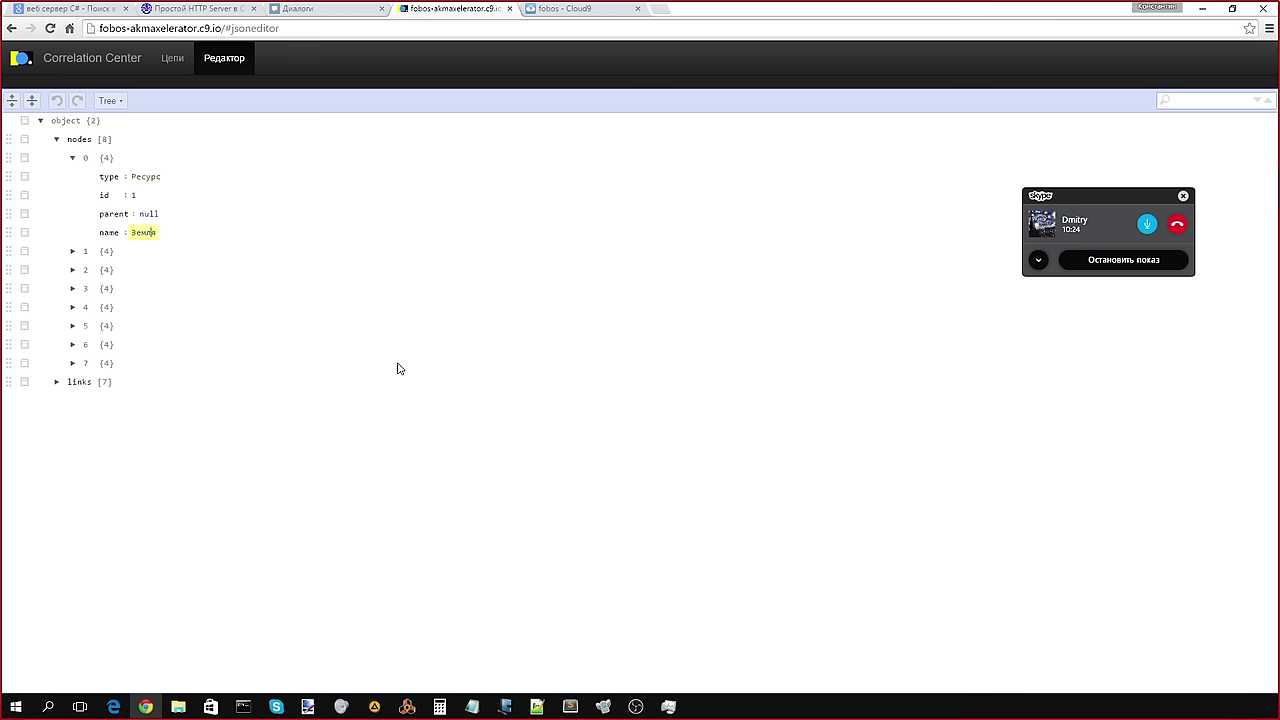
click(149, 214)
click(72, 158)
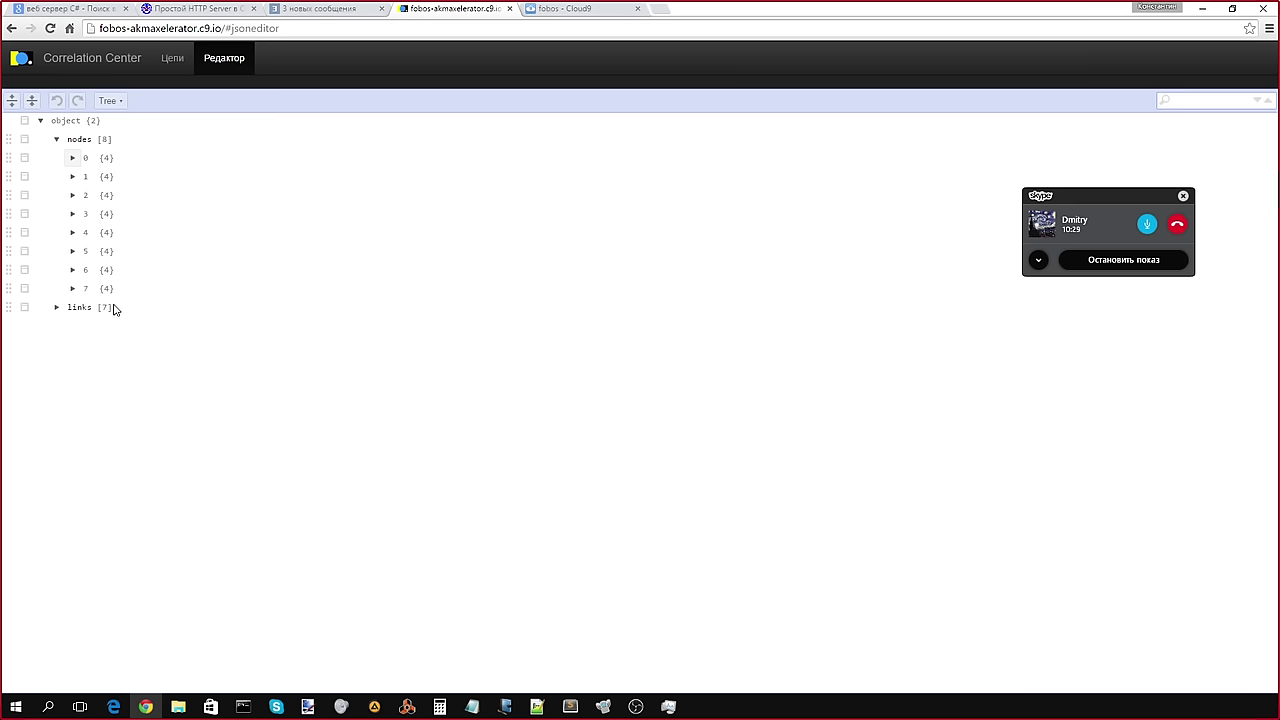
Step: Insert a new object into the nodes array just before the last node, Мука
click(25, 292)
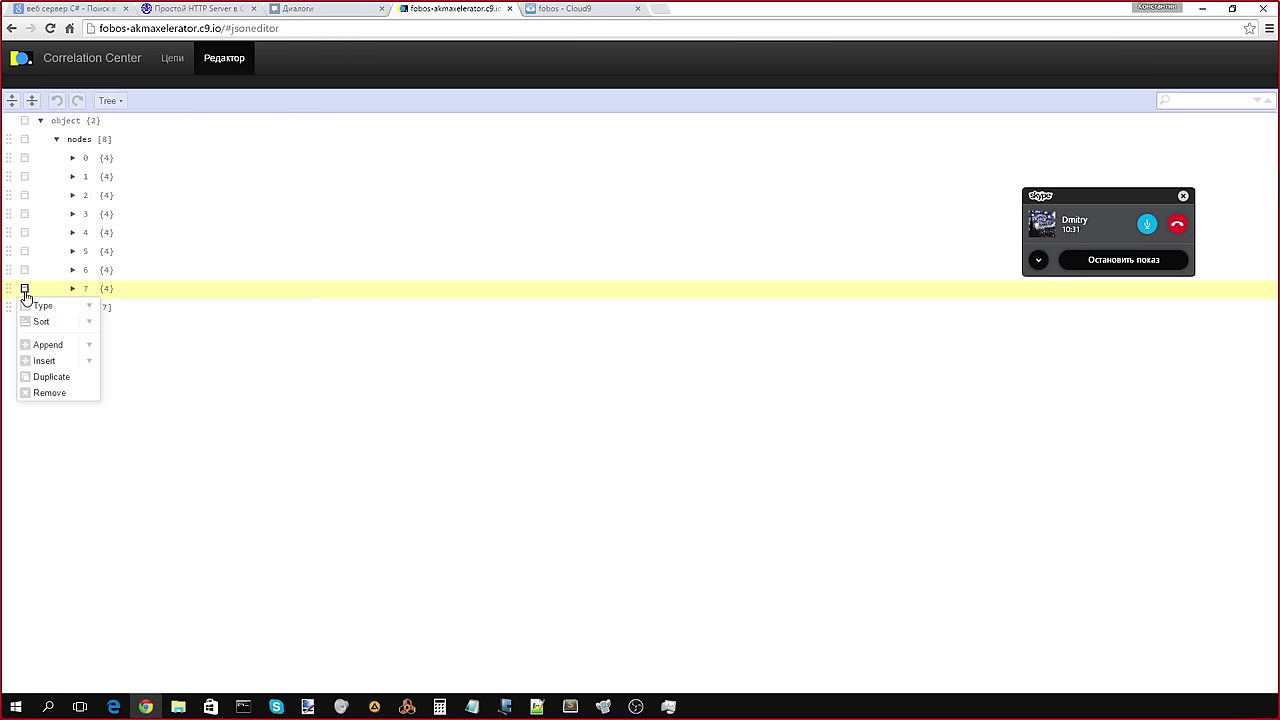
click(88, 362)
click(129, 294)
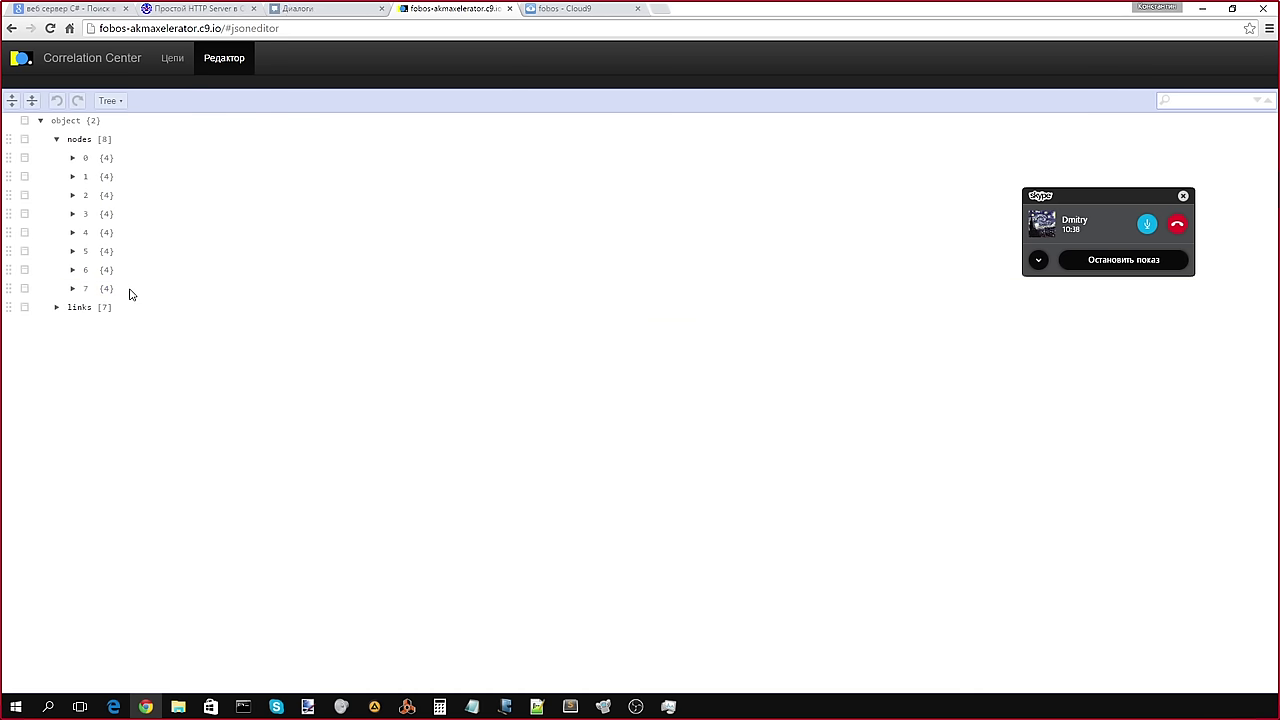
click(24, 289)
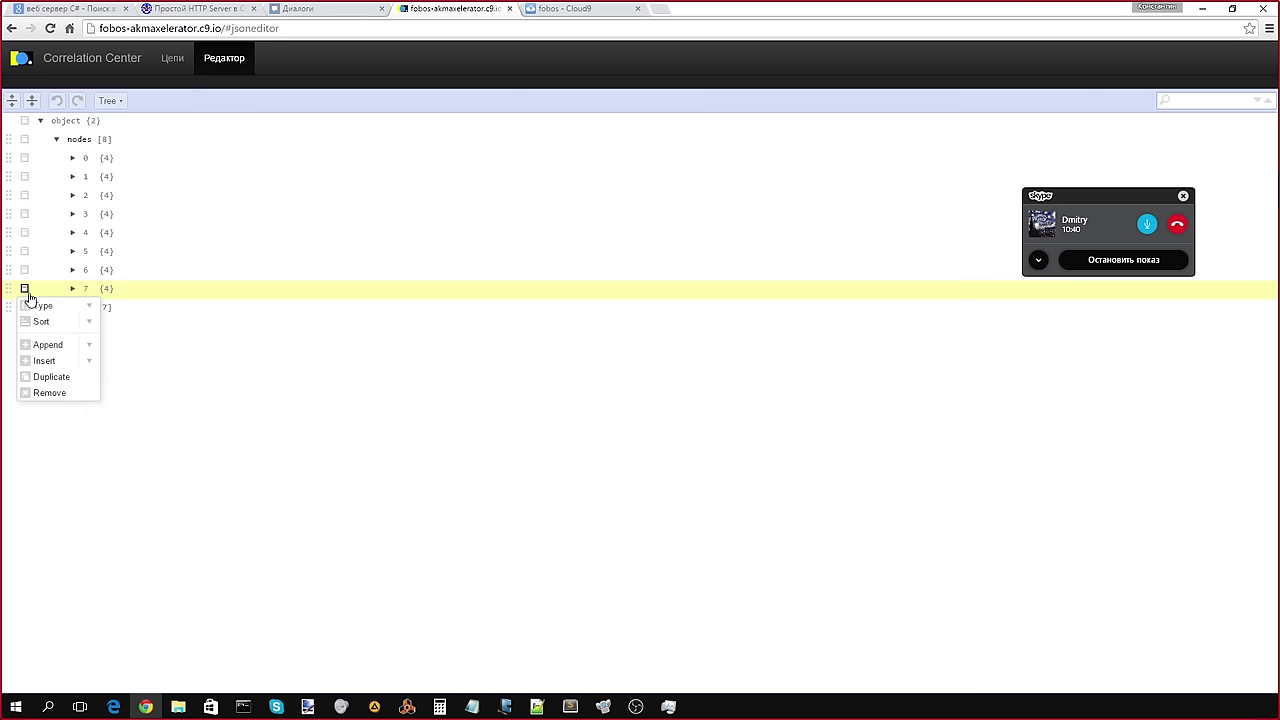
click(89, 361)
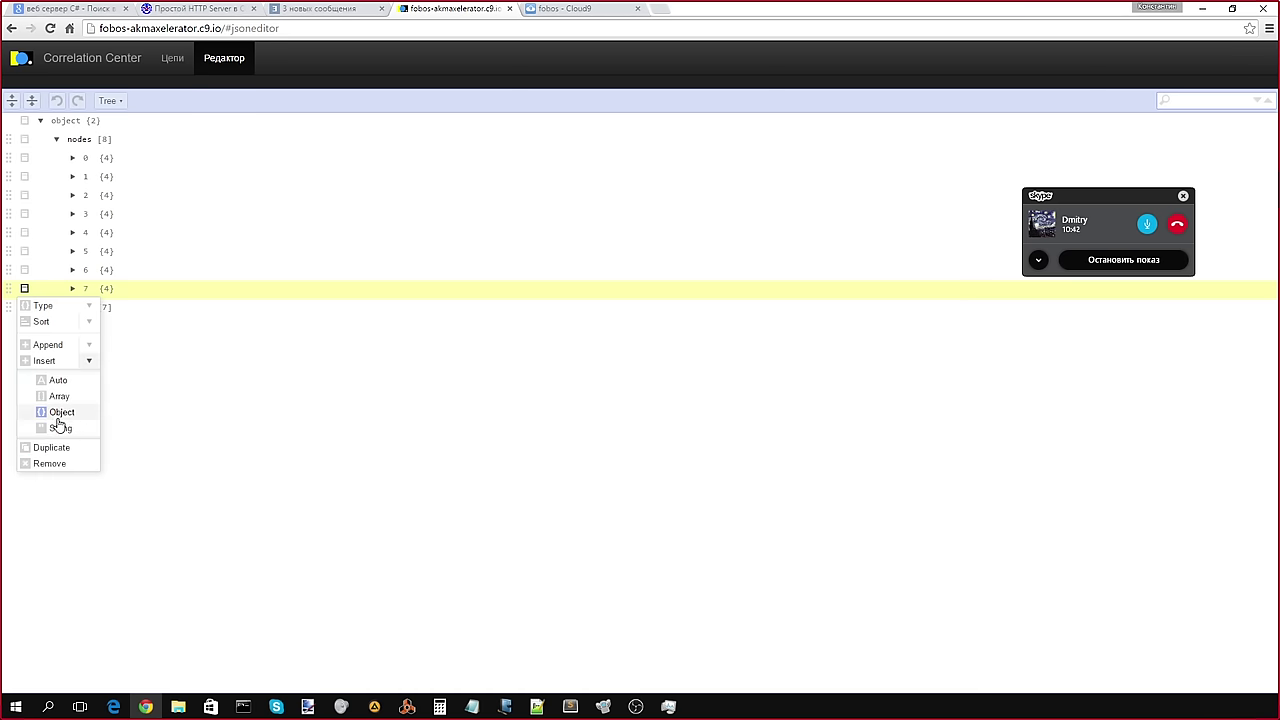
click(62, 412)
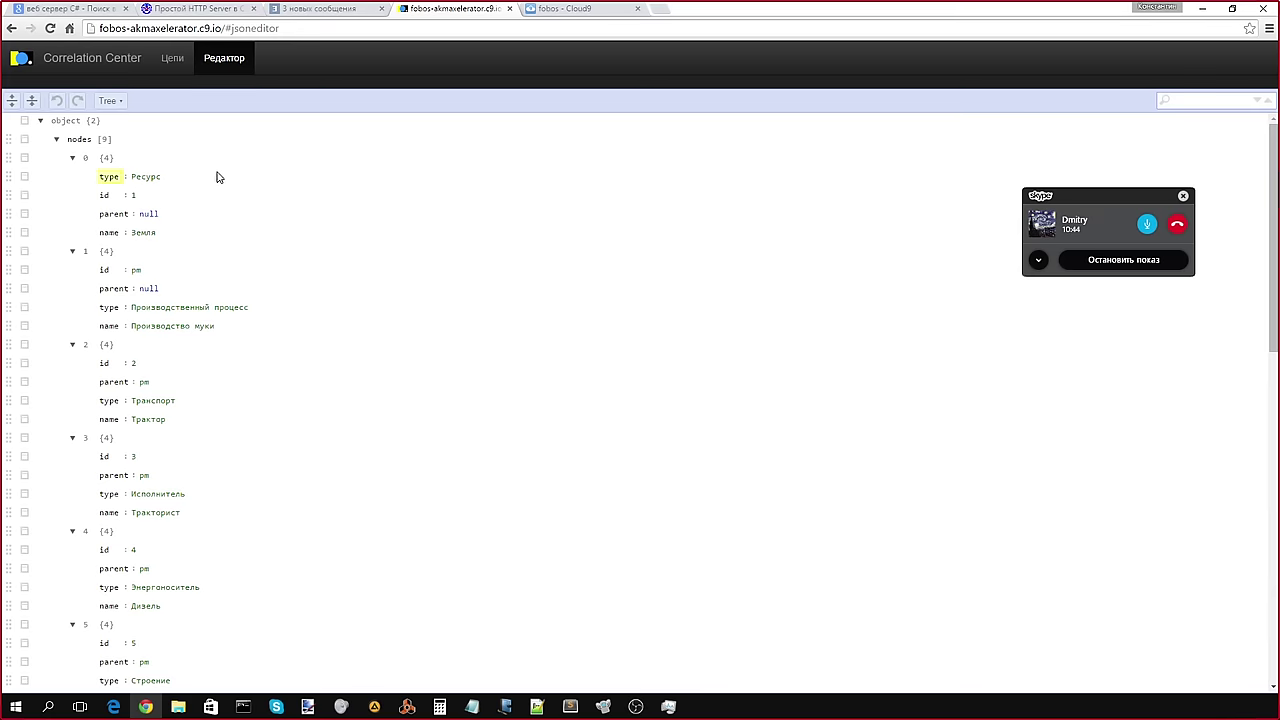
Step: Move the inserted node out of the nodes array to the root level above links, and collapse both entries
scroll(245, 178, down, 5)
scroll(245, 178, down, 3)
scroll(293, 232, up, 5)
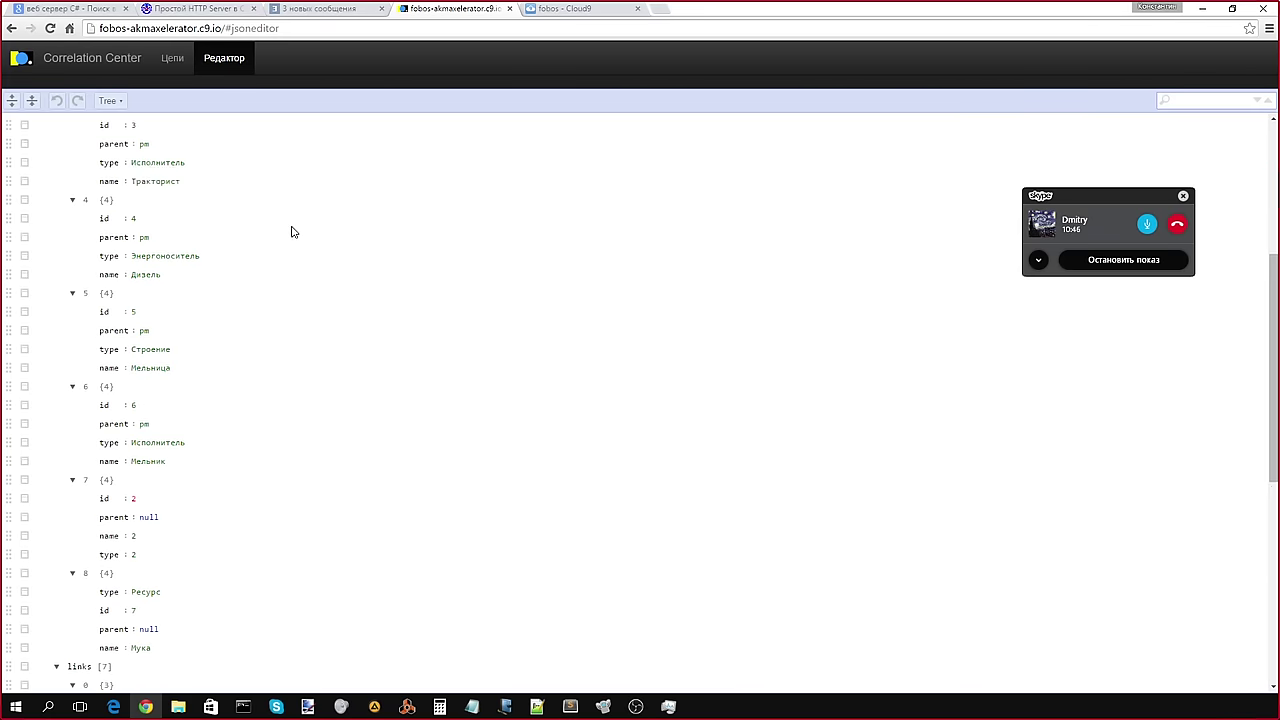
scroll(1258, 409, down, 1)
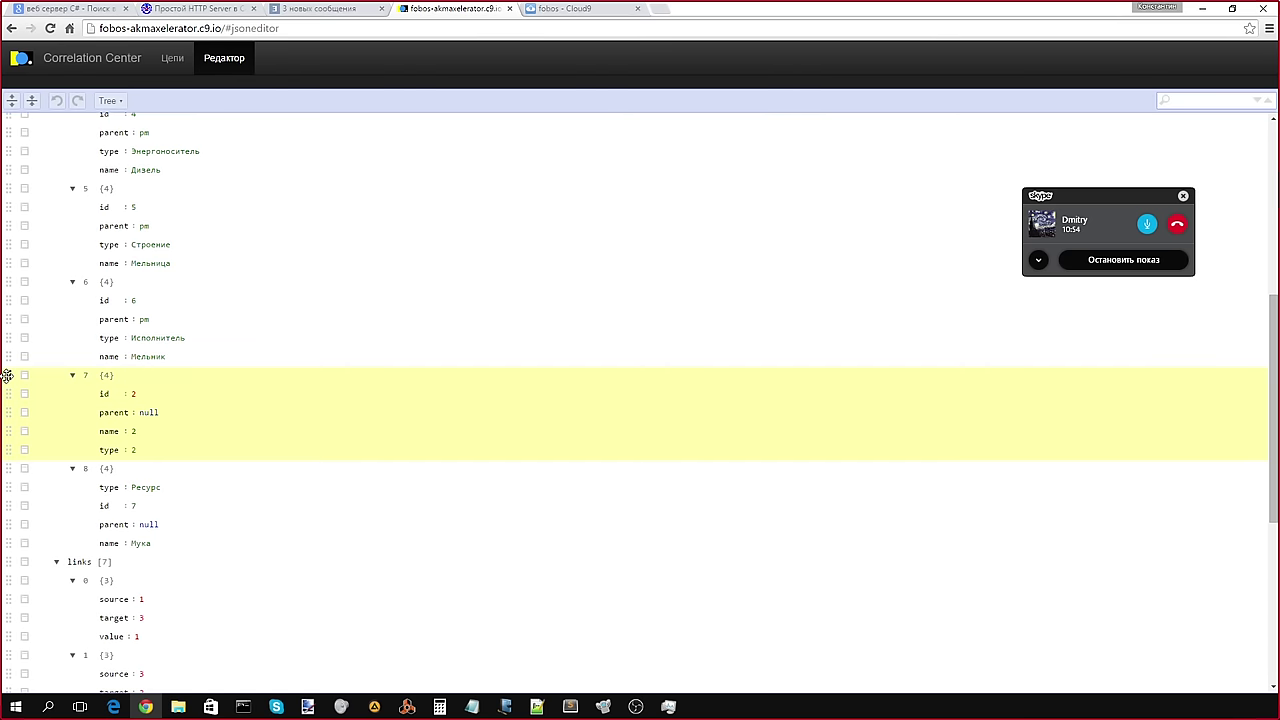
drag(6, 375, 11, 472)
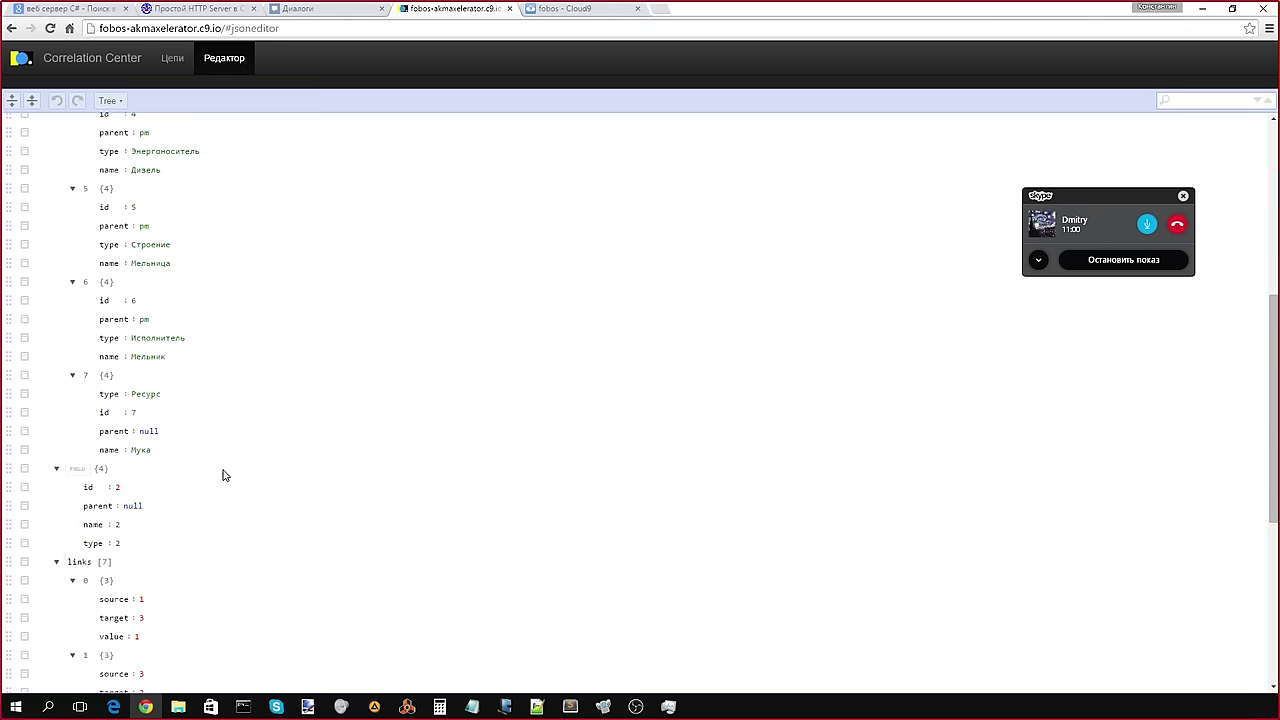
click(57, 562)
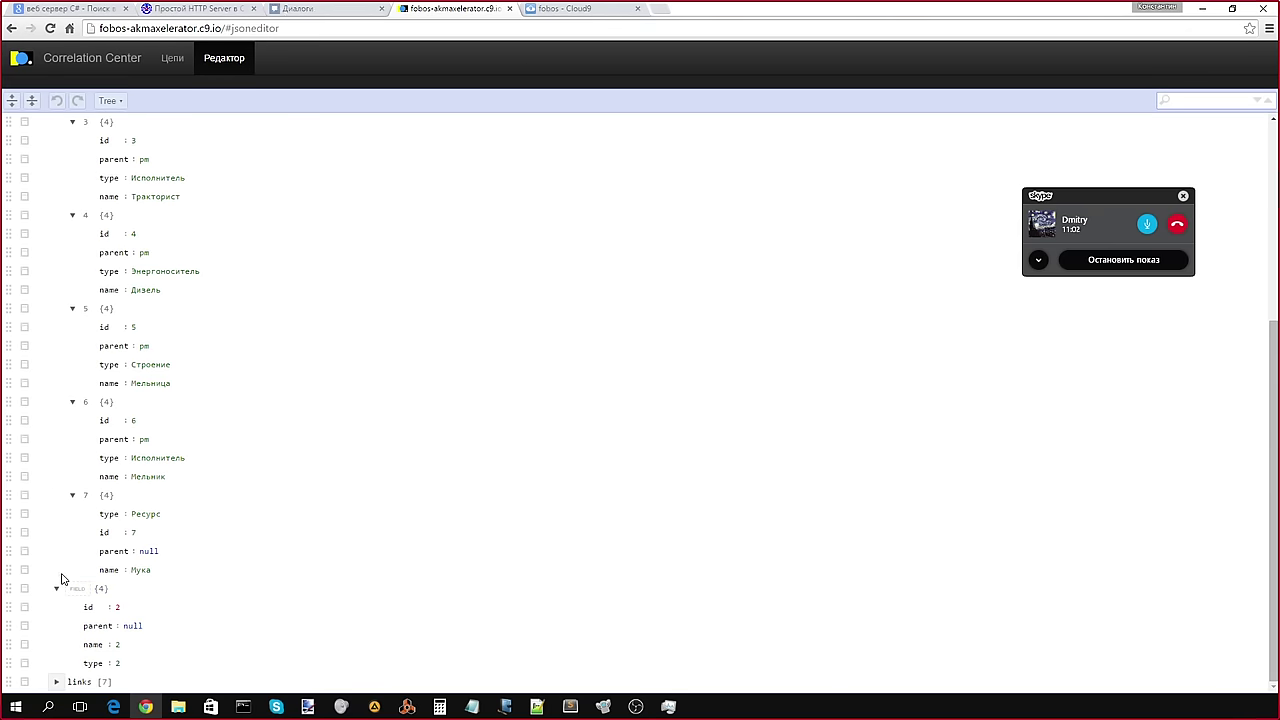
click(56, 590)
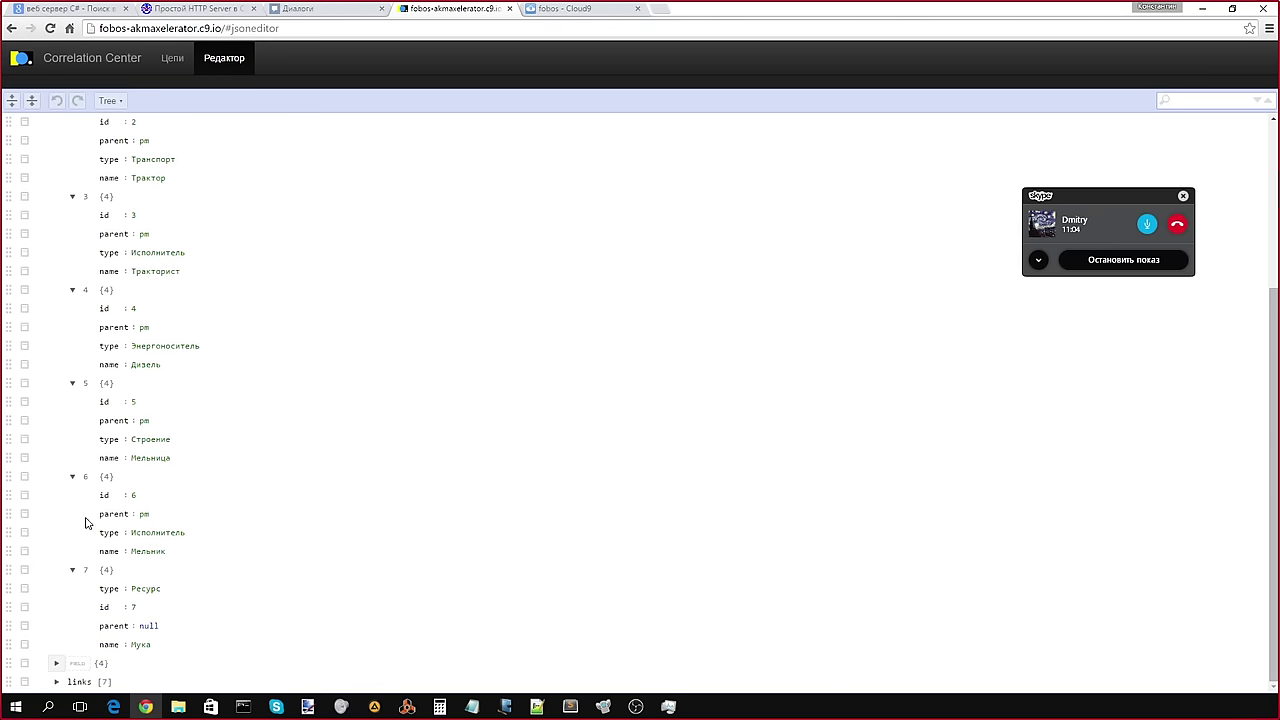
Step: Move the misplaced node back into the nodes array before Мука, and toggle it to check its fields
scroll(86, 500, up, 3)
click(58, 141)
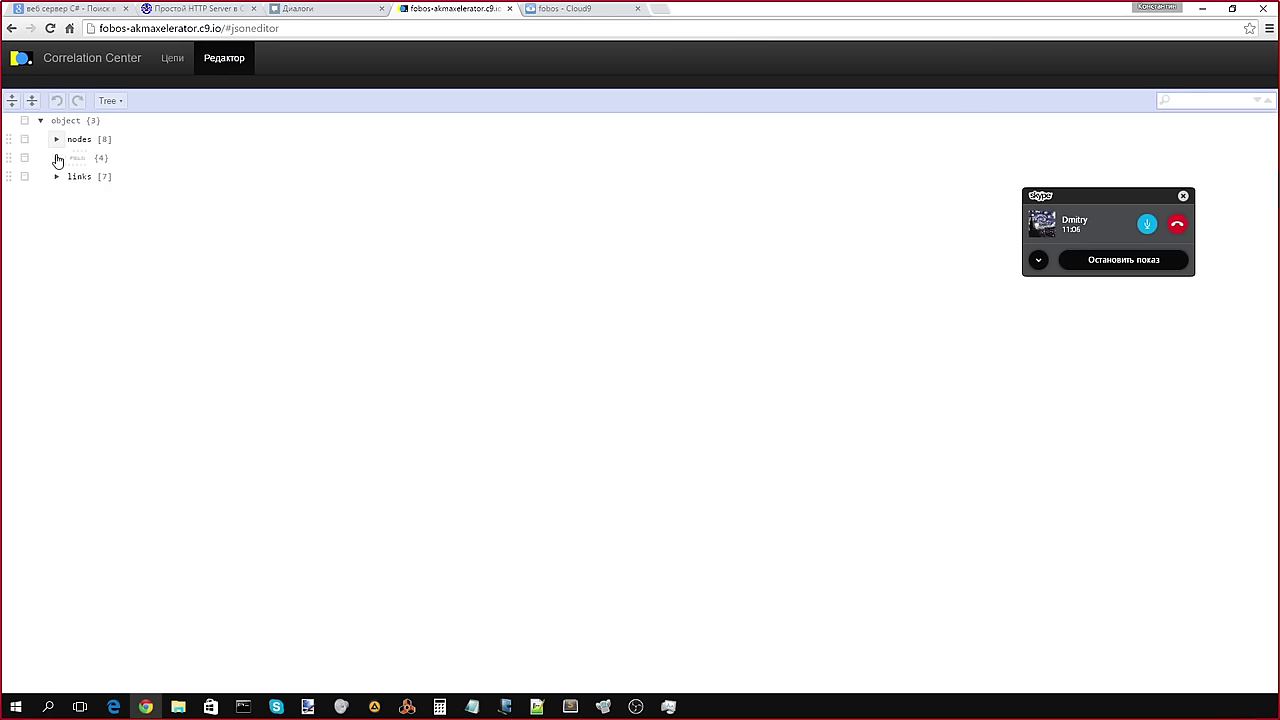
click(57, 140)
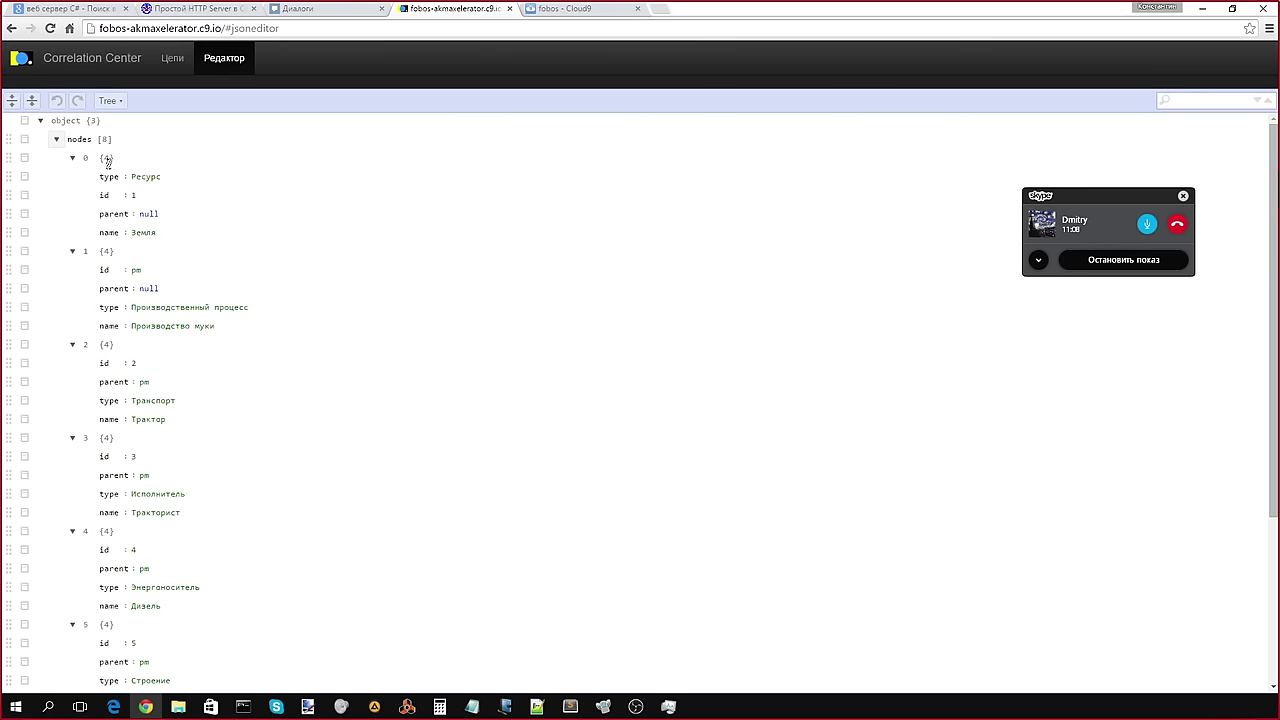
scroll(87, 517, down, 3)
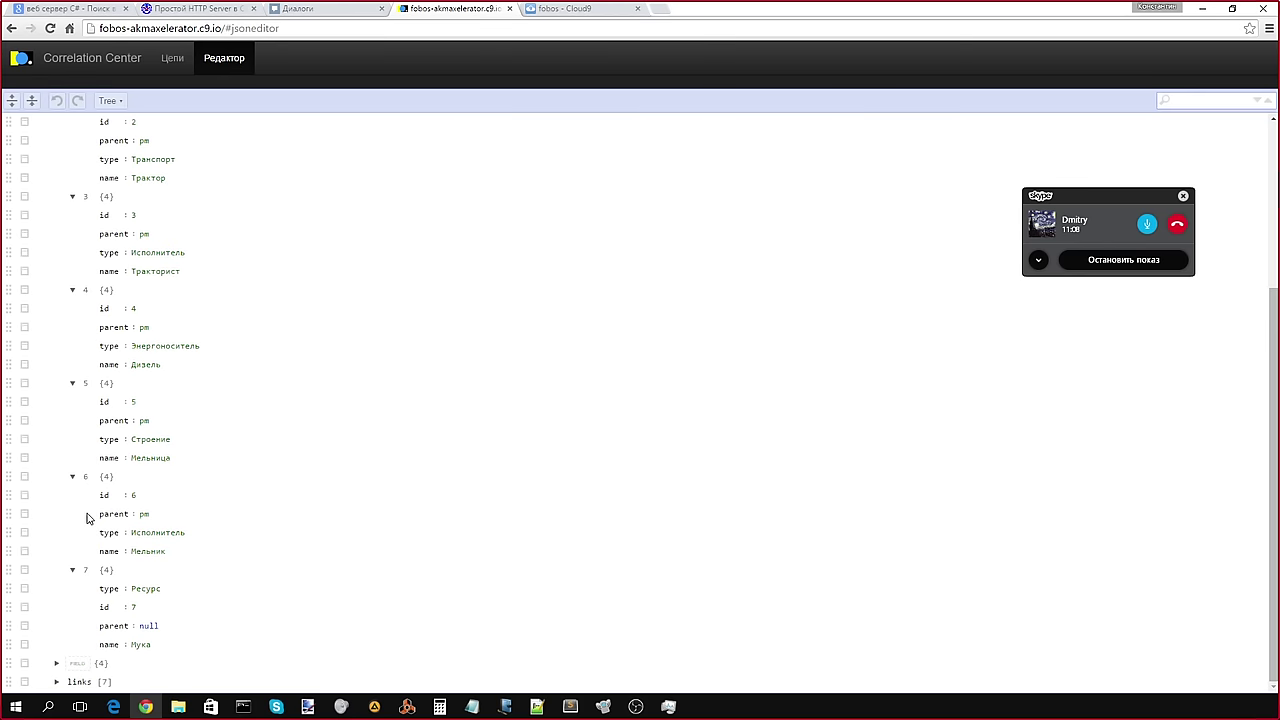
drag(57, 663, 73, 573)
click(72, 571)
click(73, 571)
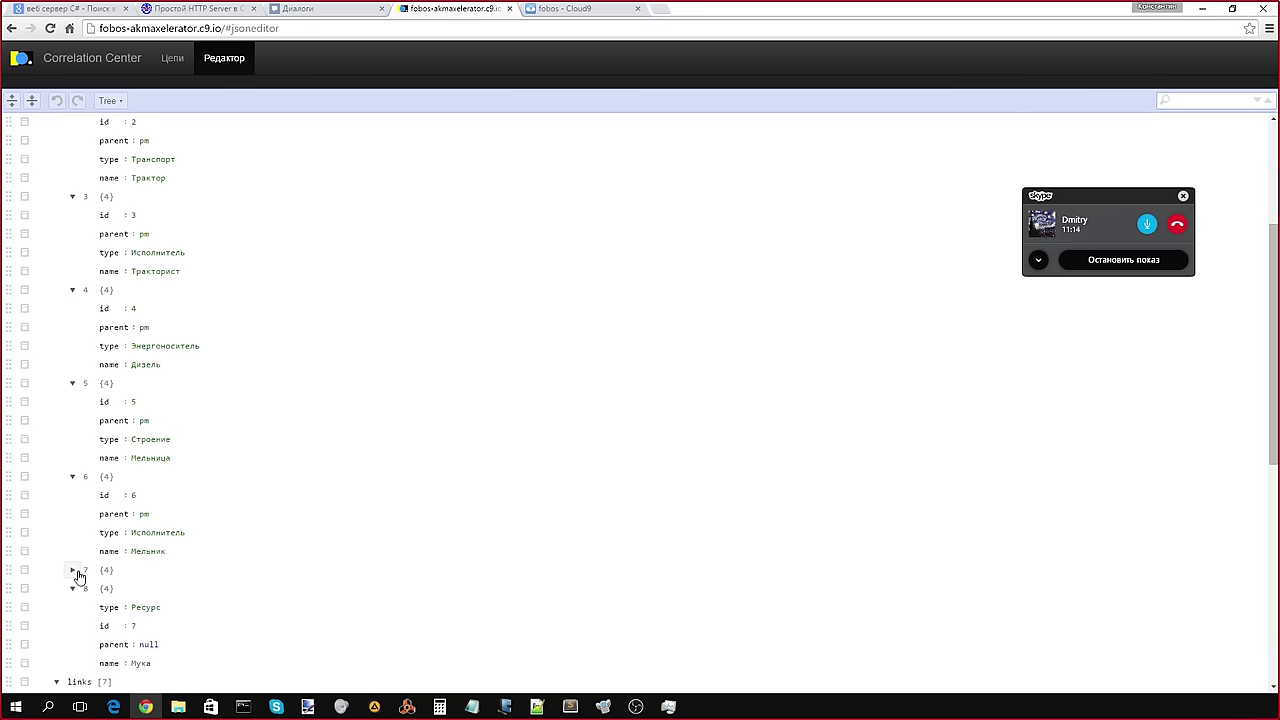
click(73, 571)
Step: Look through the nodes and links in the tree, collapse the links array and review the inserted node's fields
scroll(208, 565, down, 6)
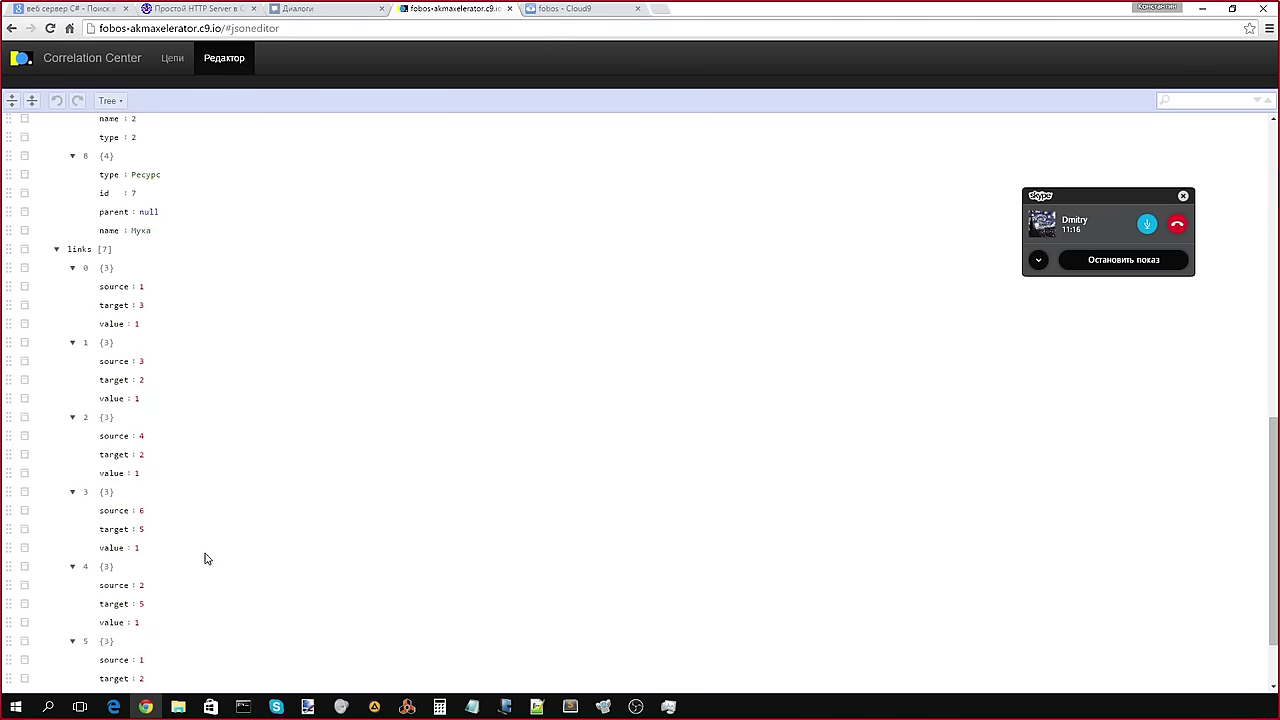
scroll(190, 565, up, 10)
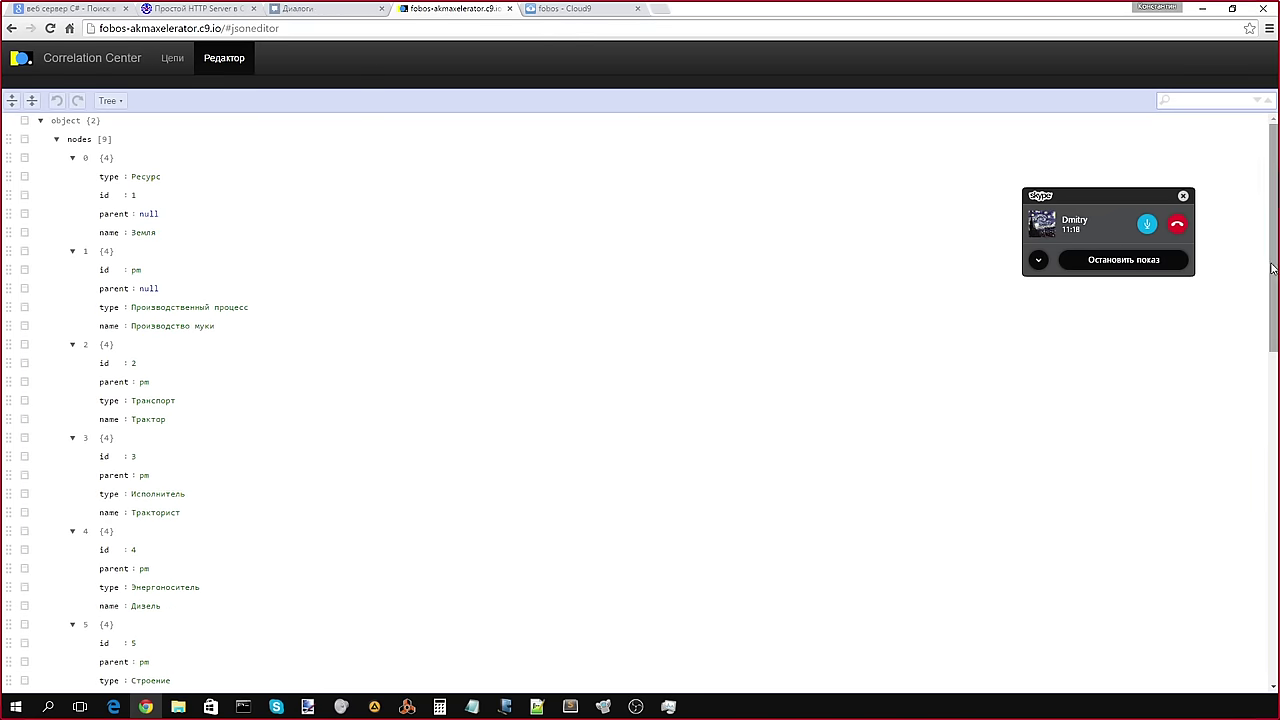
drag(1272, 270, 1263, 445)
click(55, 545)
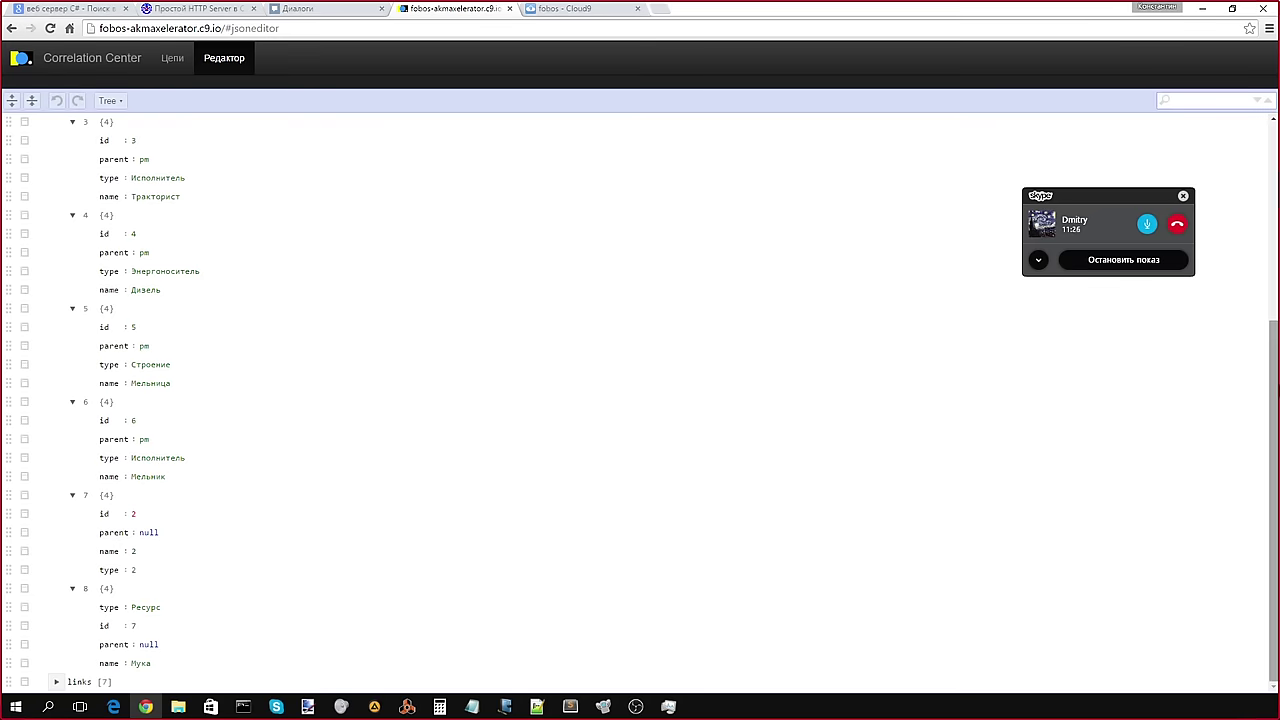
drag(1272, 372, 1250, 444)
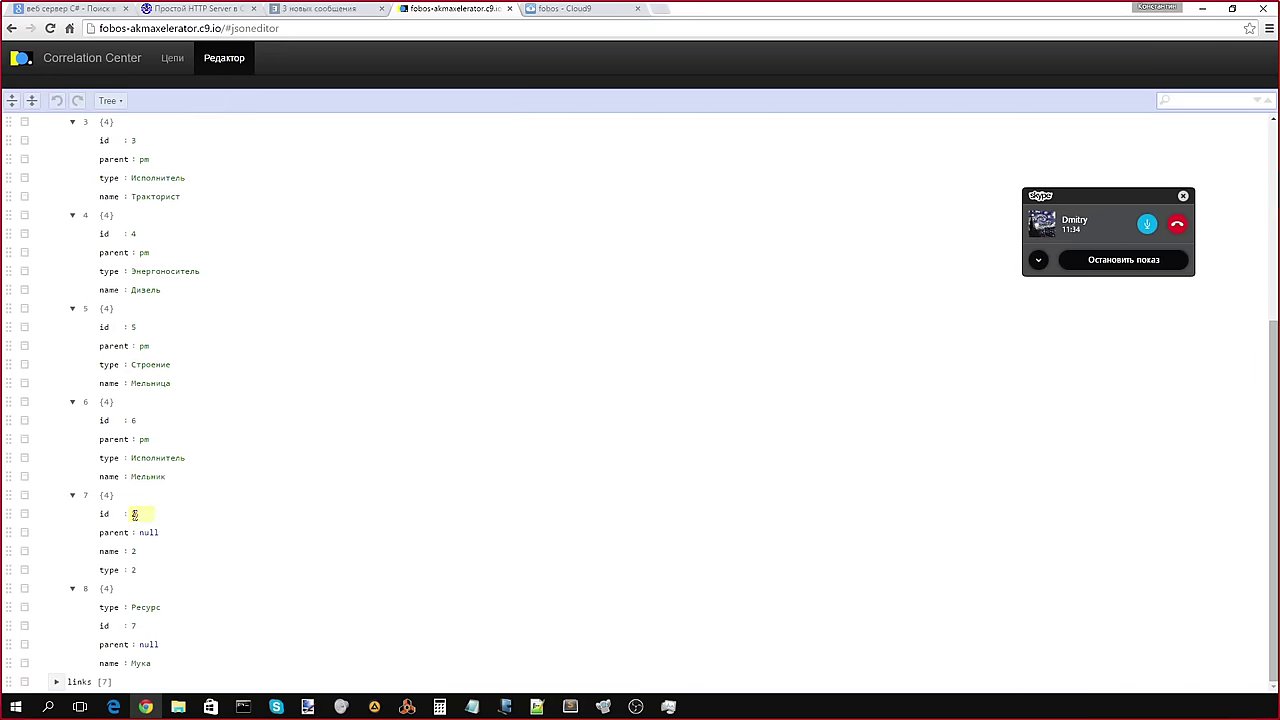
Step: Display the updated chain diagram and shift the node named 2 slightly upward
click(170, 60)
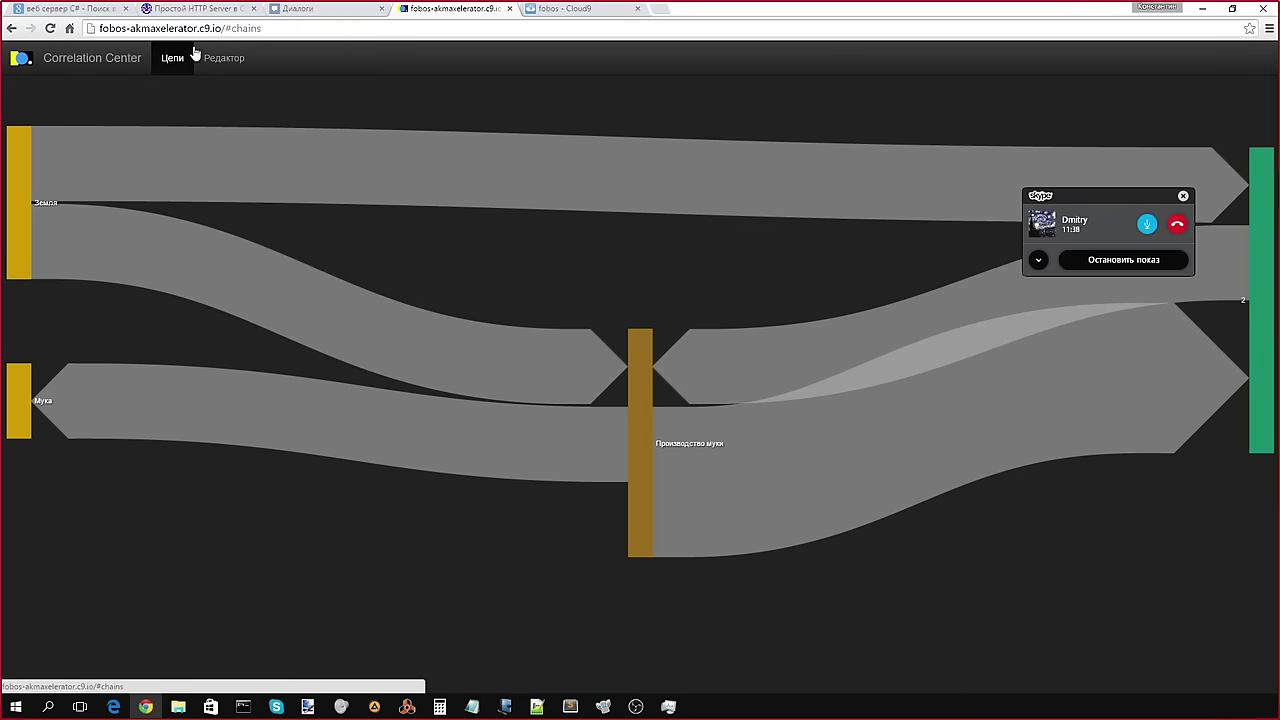
mouse_move(1250, 257)
mouse_down()
mouse_move(1249, 234)
mouse_move(1259, 237)
mouse_up()
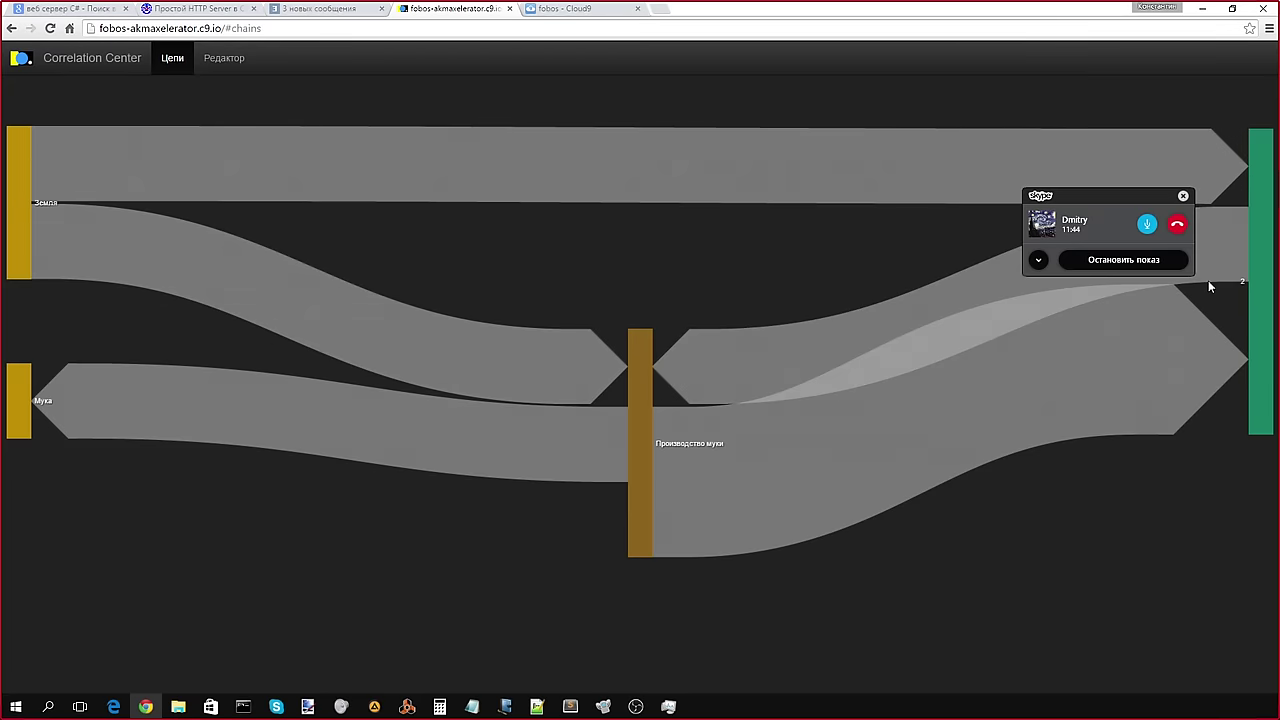
mouse_move(1250, 272)
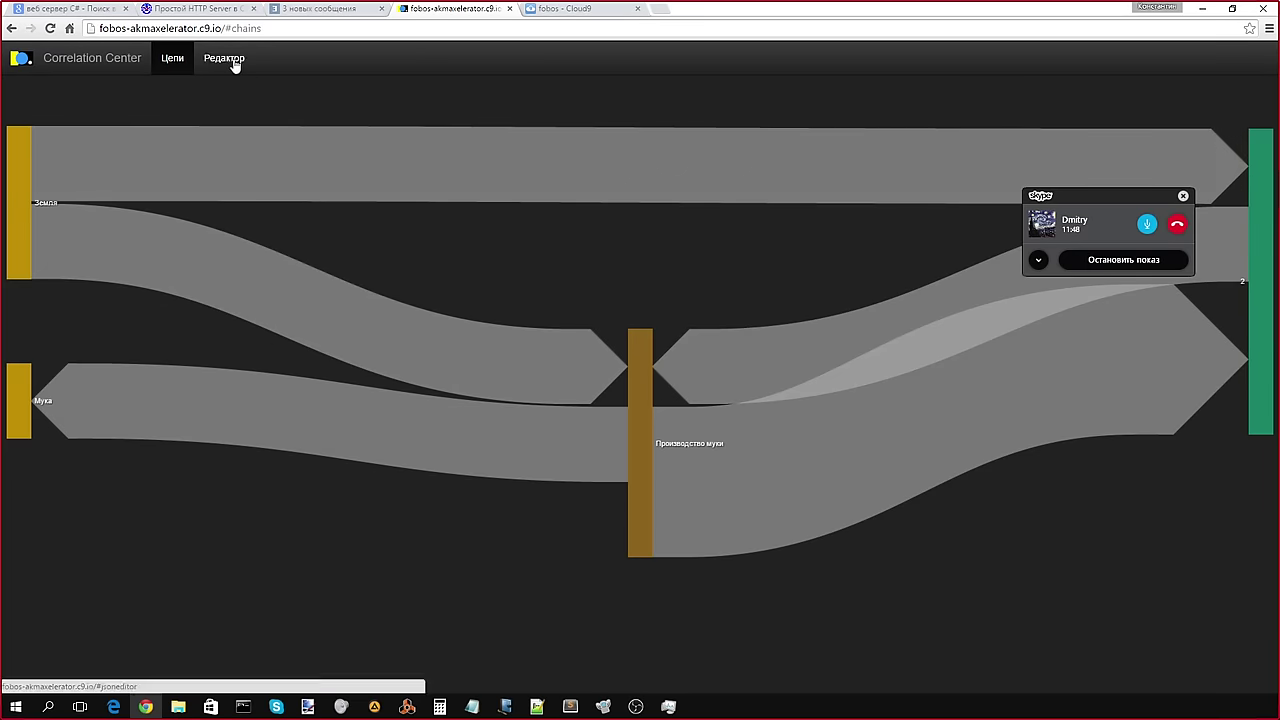
Step: Expand the Производство муки process in the diagram to inspect its links with node 2, collapse it and return to the JSON editor
double_click(641, 388)
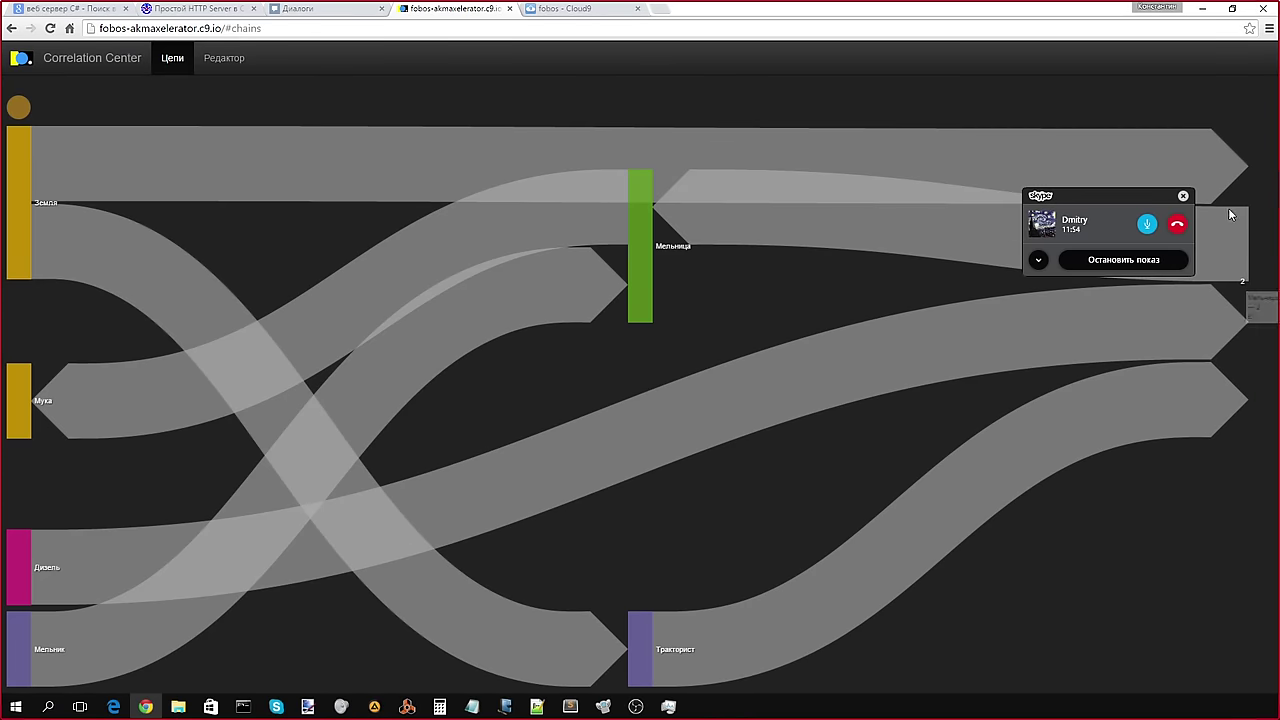
click(18, 107)
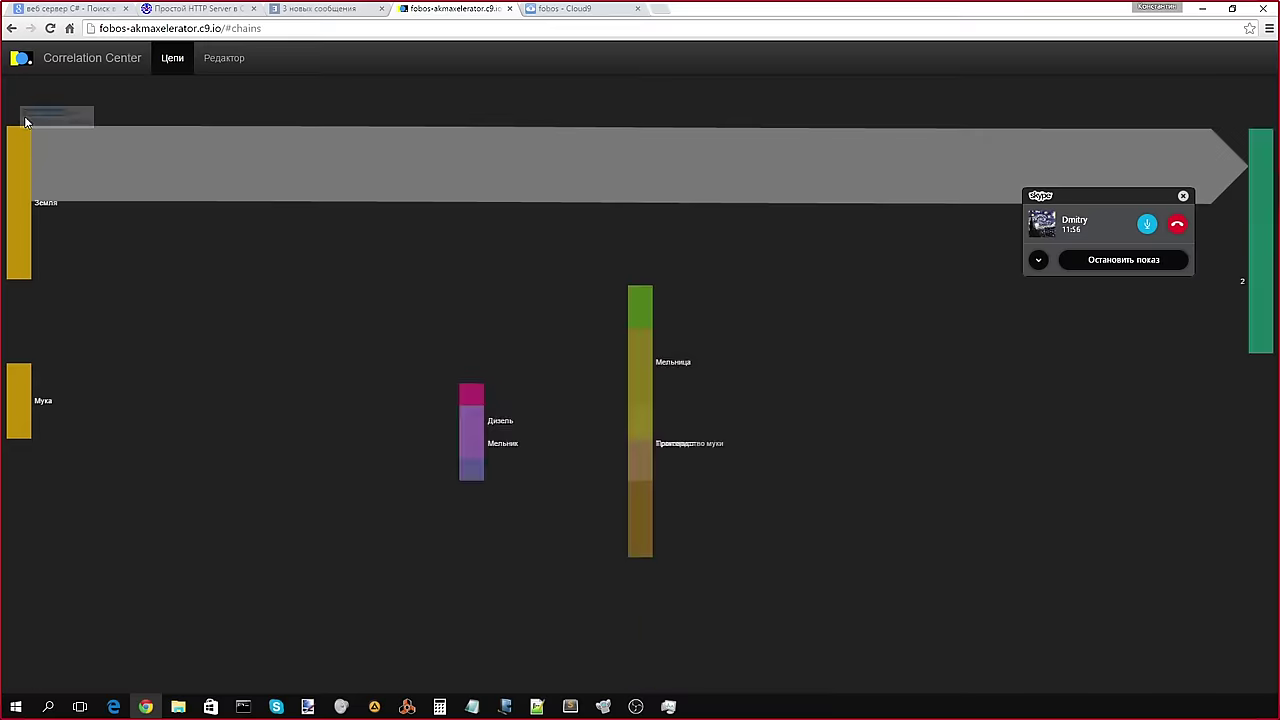
click(242, 64)
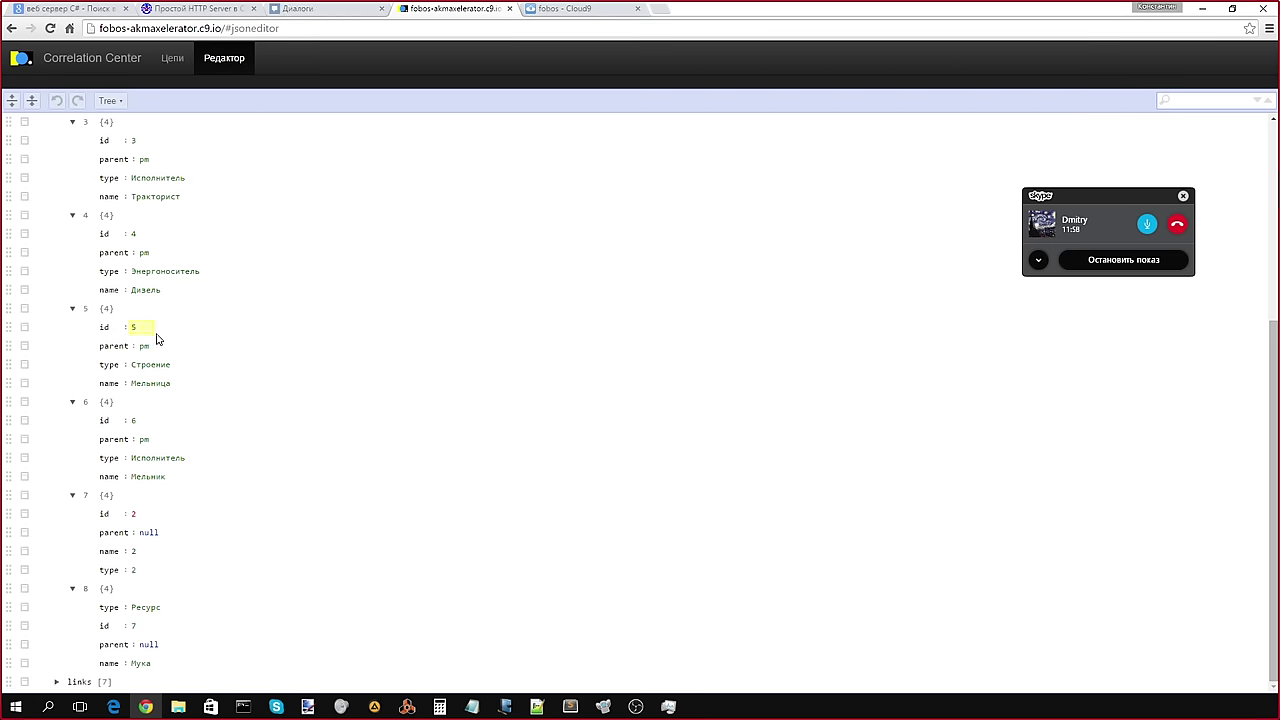
Step: Set the id of the inserted node 7 to 8
click(138, 515)
key(BackSpace)
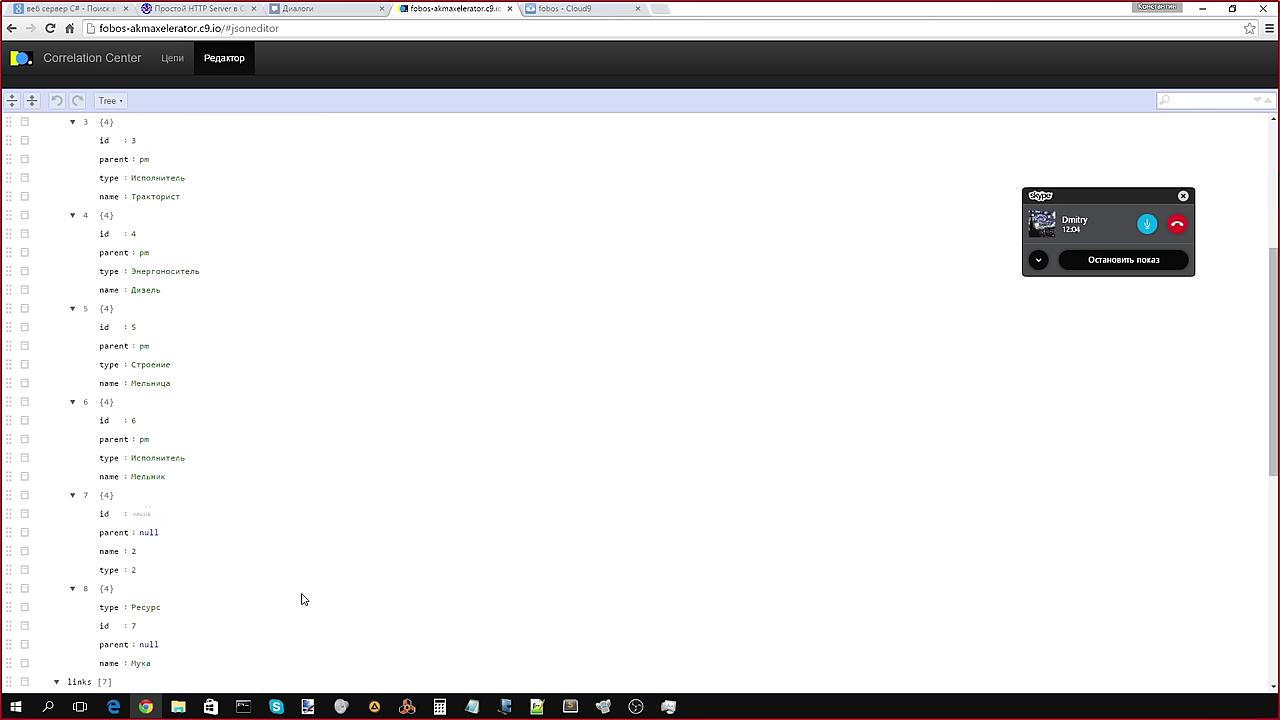
click(137, 512)
text(8)
Step: Set both the name and the type of node 7 to Космос
click(152, 551)
text(R)
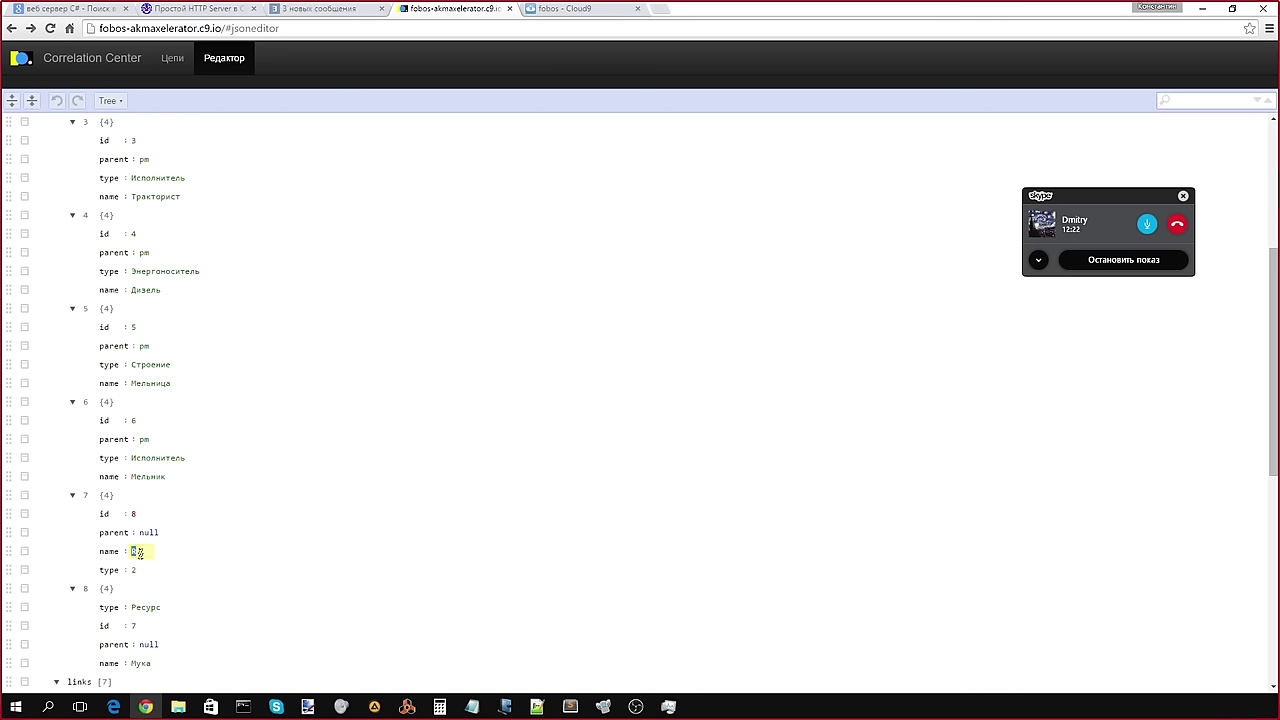
key(Down)
click(132, 552)
double_click(132, 552)
click(174, 571)
click(145, 556)
text(о)
click(136, 551)
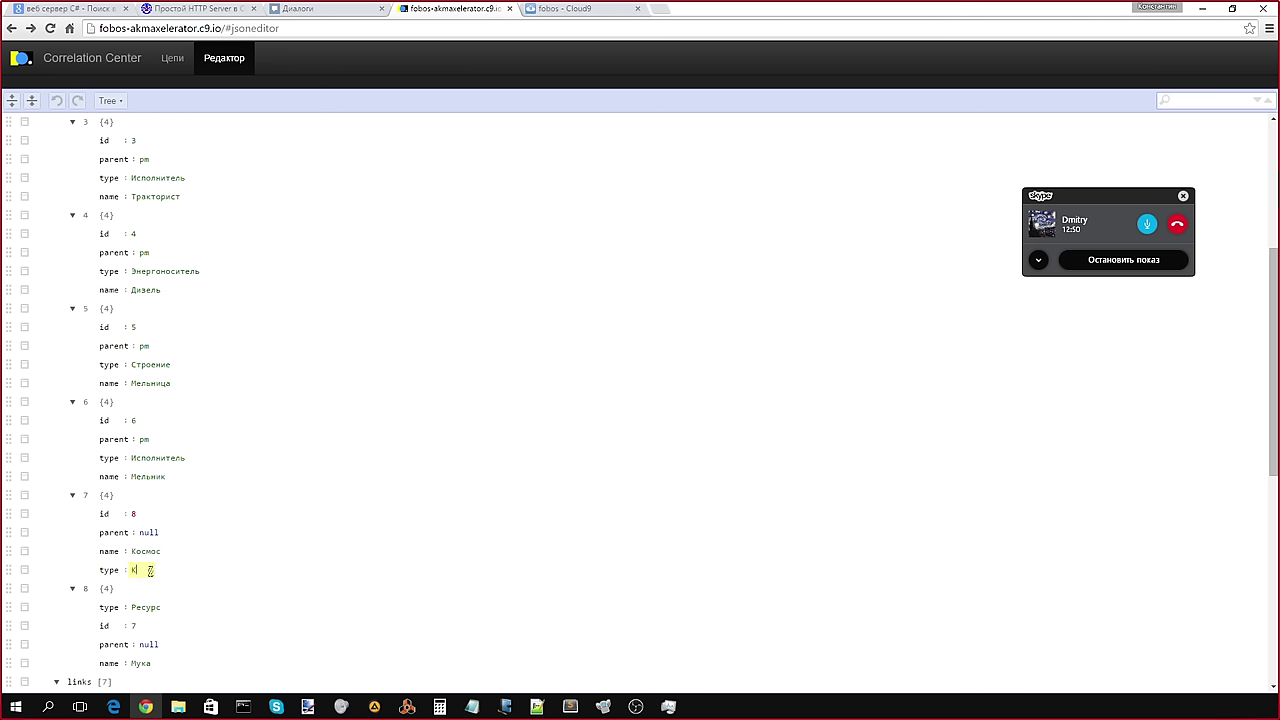
text(осмо)
click(186, 552)
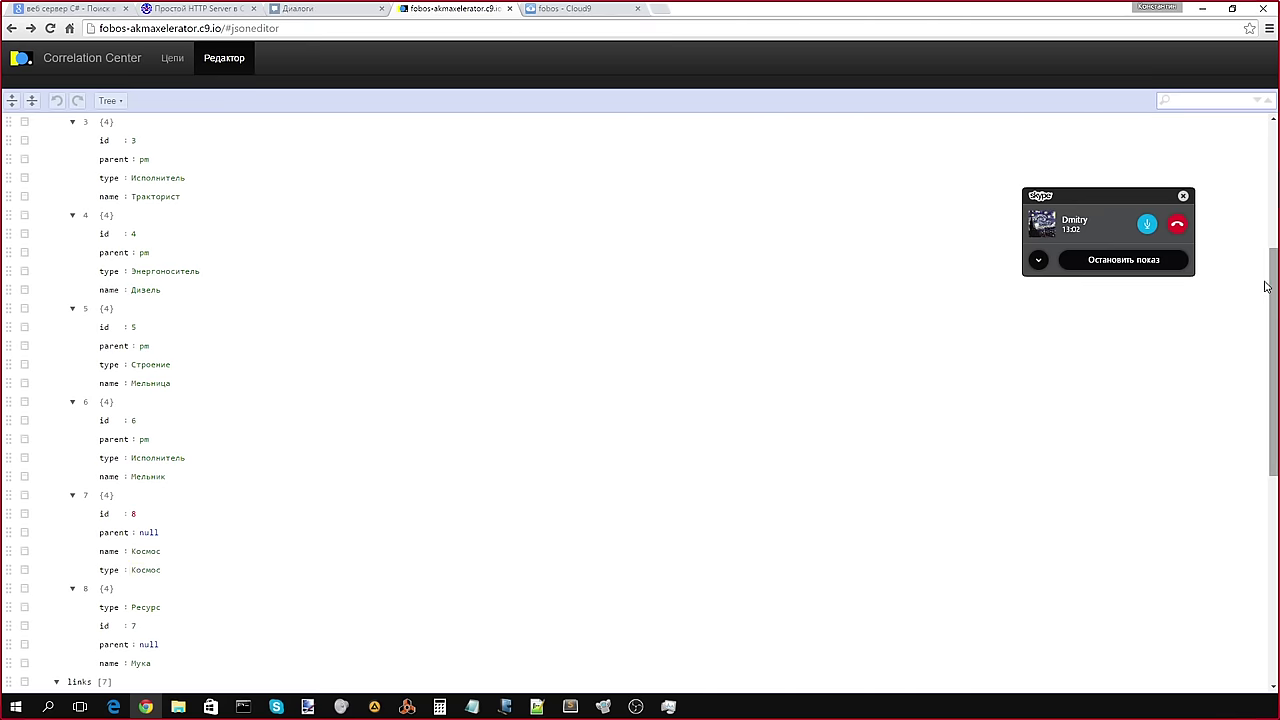
Step: Check the chain diagram after the node edit, review the links in the JSON tree, and return to the editor
scroll(1262, 247, up, 3)
scroll(1262, 247, down, 5)
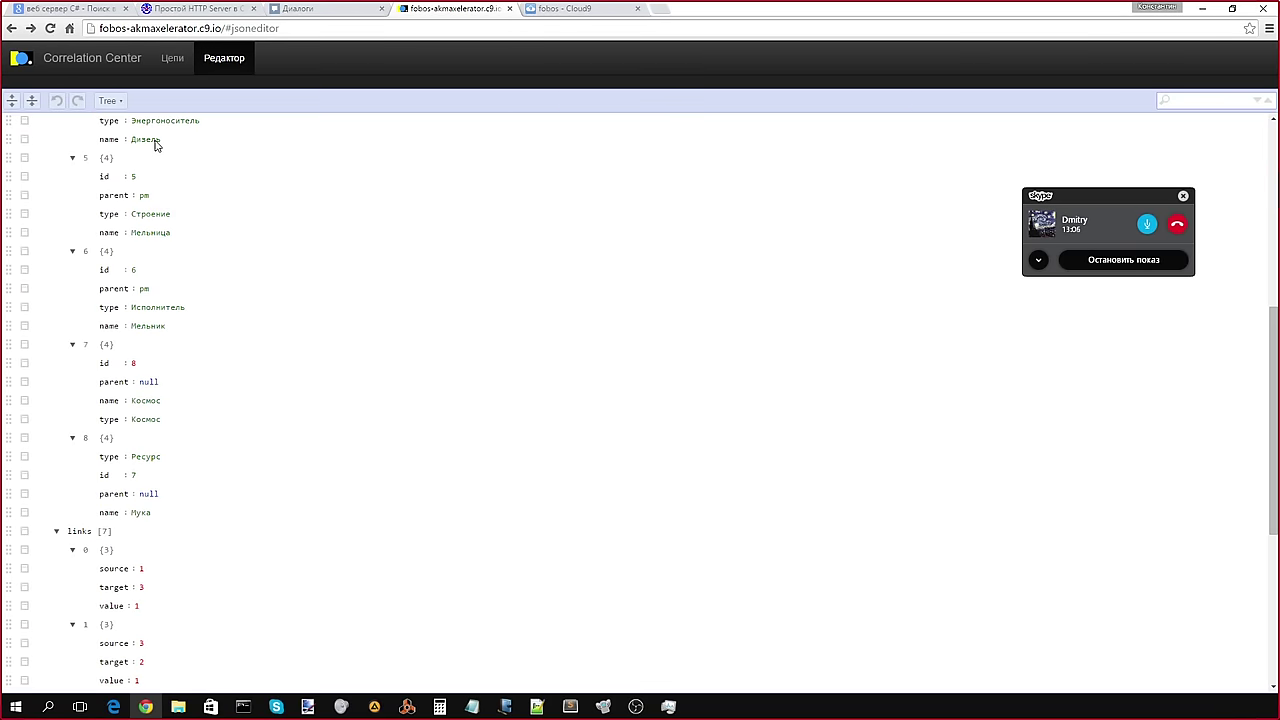
click(172, 60)
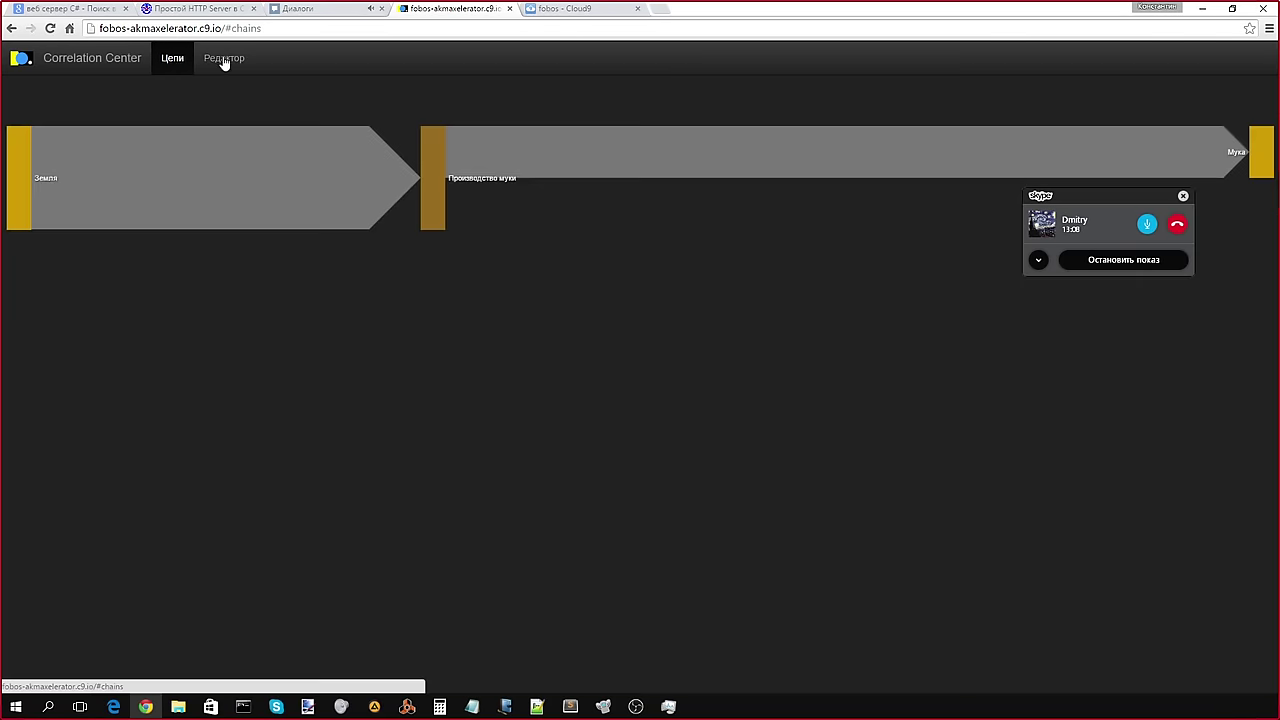
click(225, 59)
scroll(355, 308, down, 4)
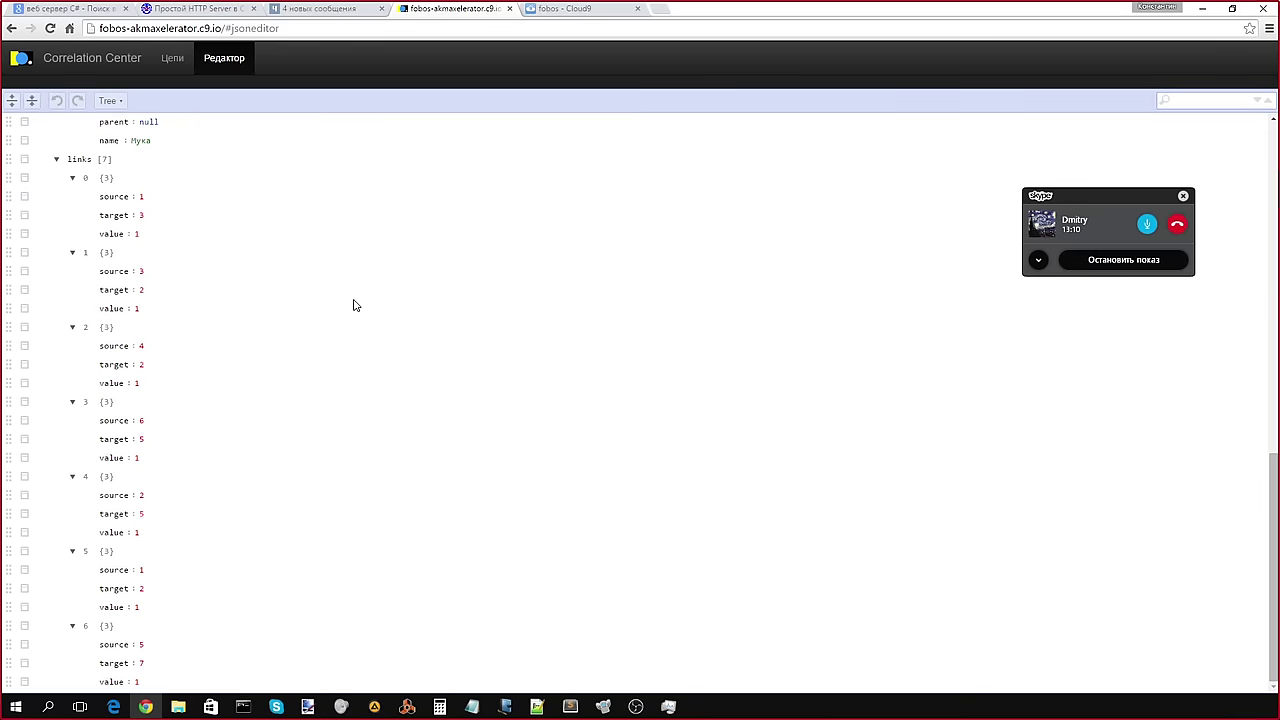
click(171, 58)
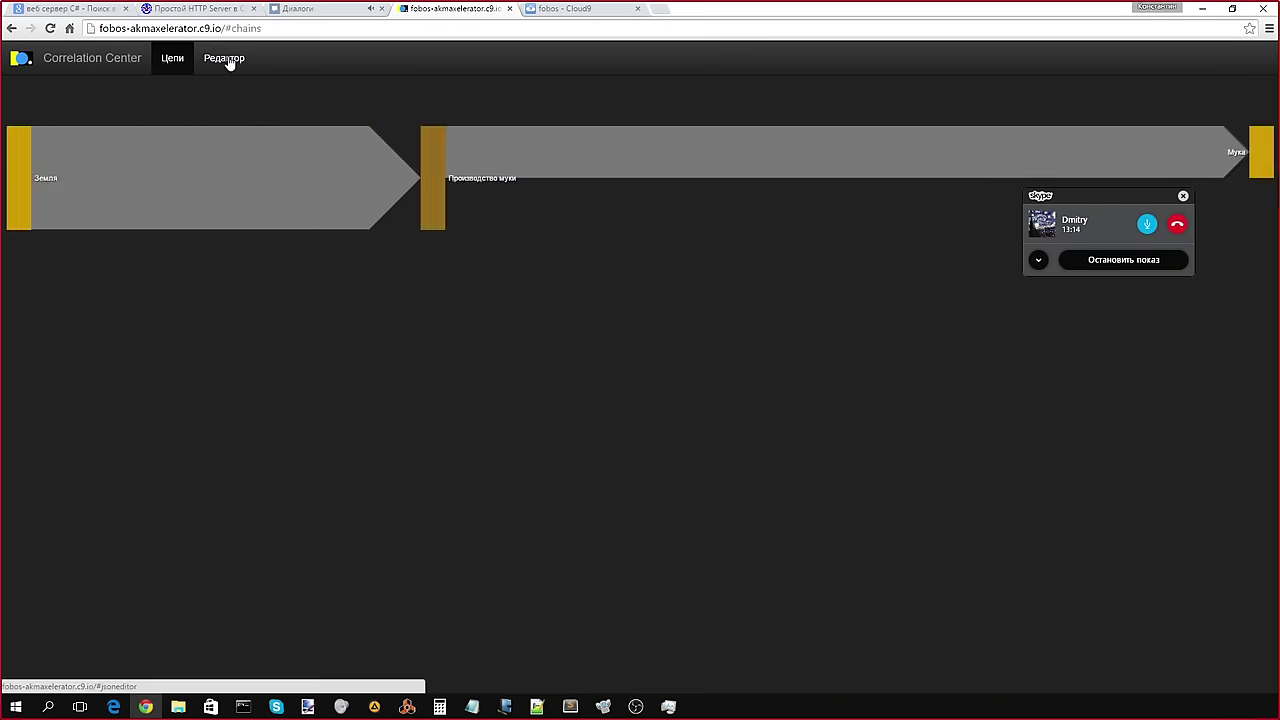
click(228, 60)
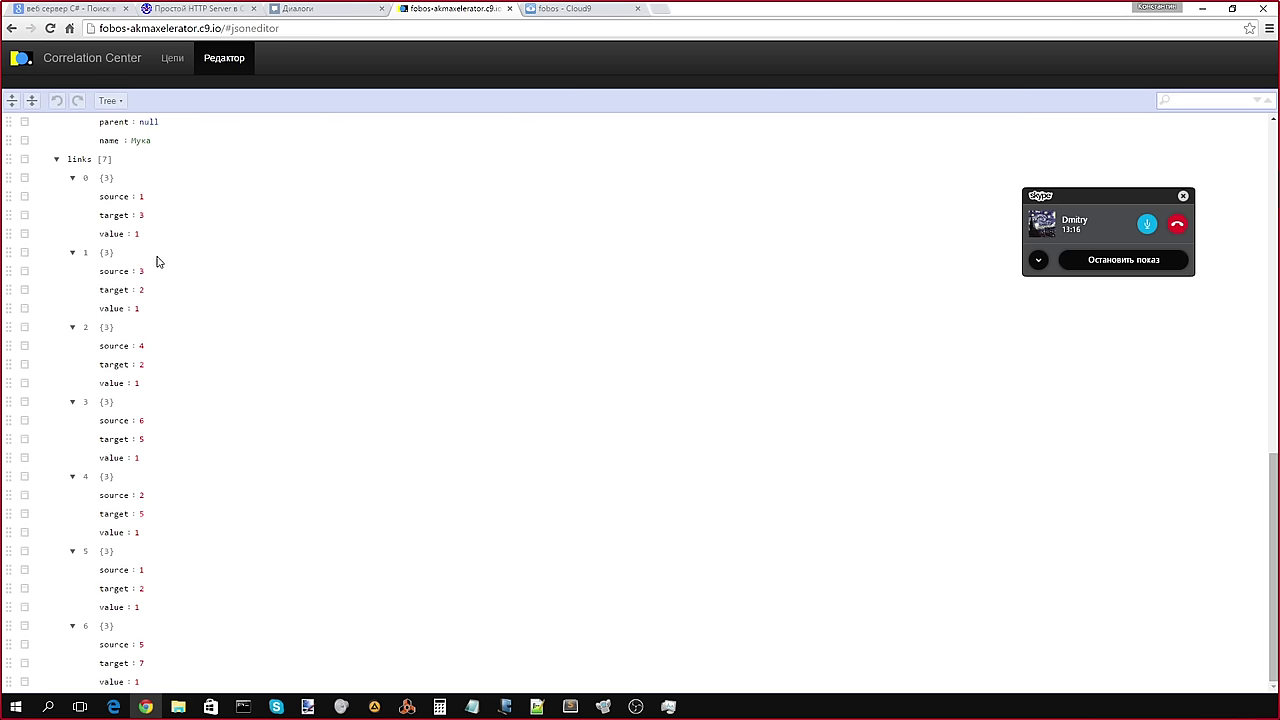
Step: Collapse entries 0 to 6 of the links array in the JSON tree
click(73, 178)
click(73, 253)
click(73, 327)
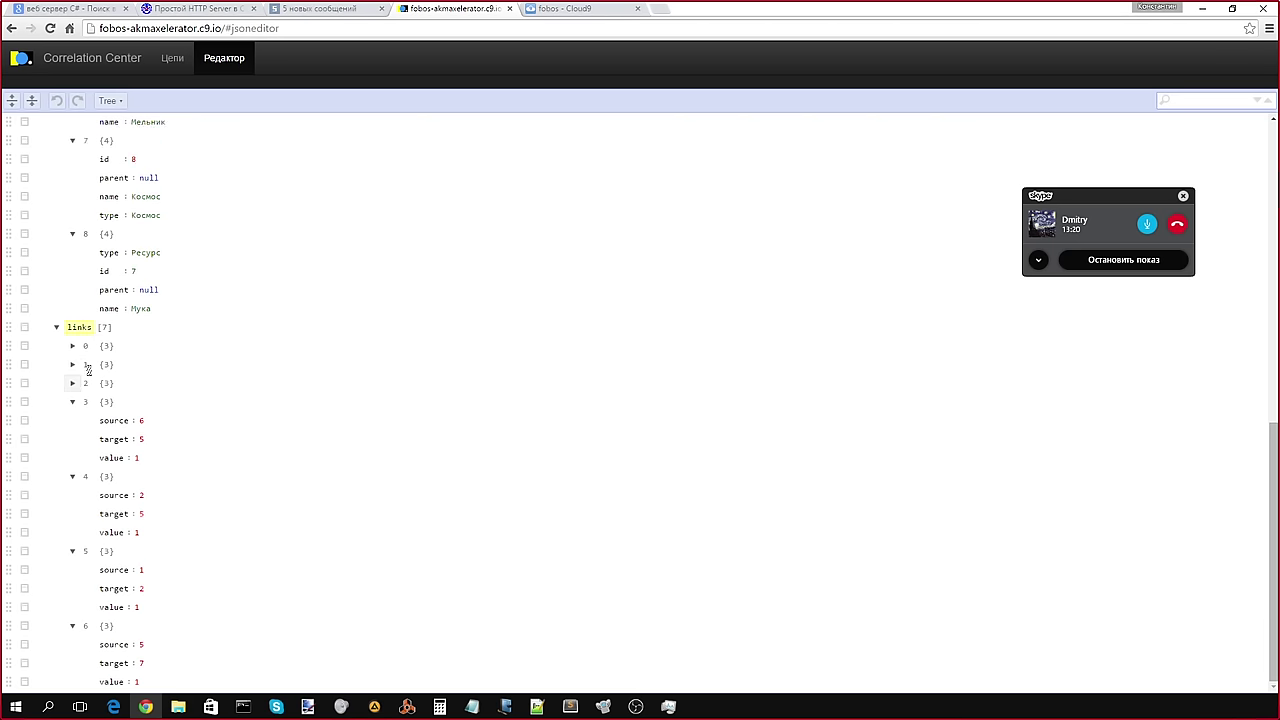
click(73, 401)
click(73, 476)
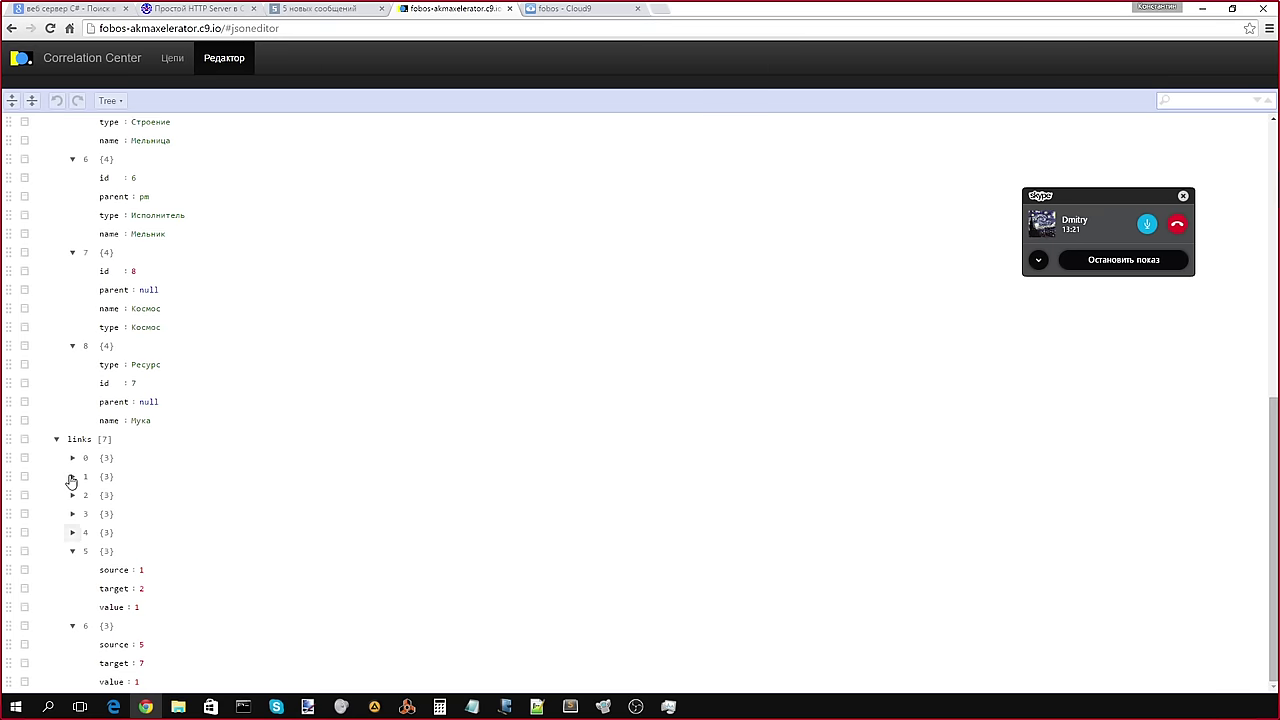
click(72, 551)
click(72, 627)
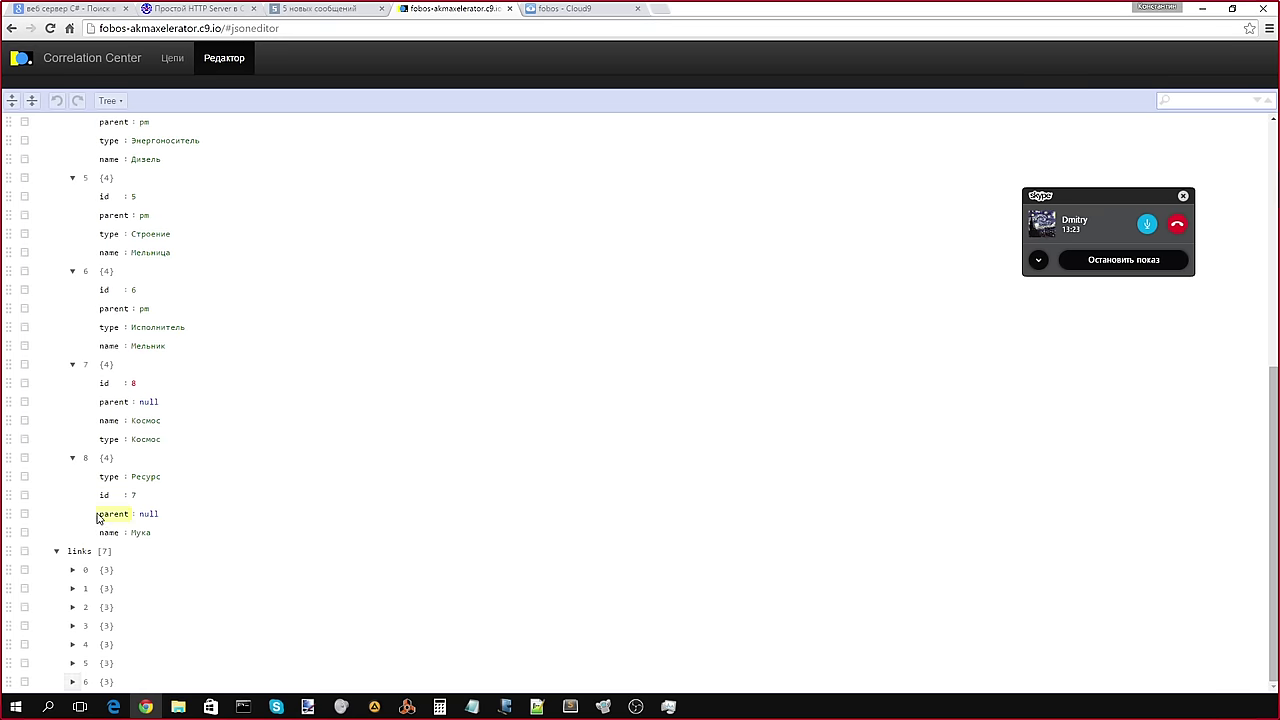
Step: Insert a new object before link 0 in the links array
click(73, 572)
click(74, 573)
right_click(75, 577)
click(28, 570)
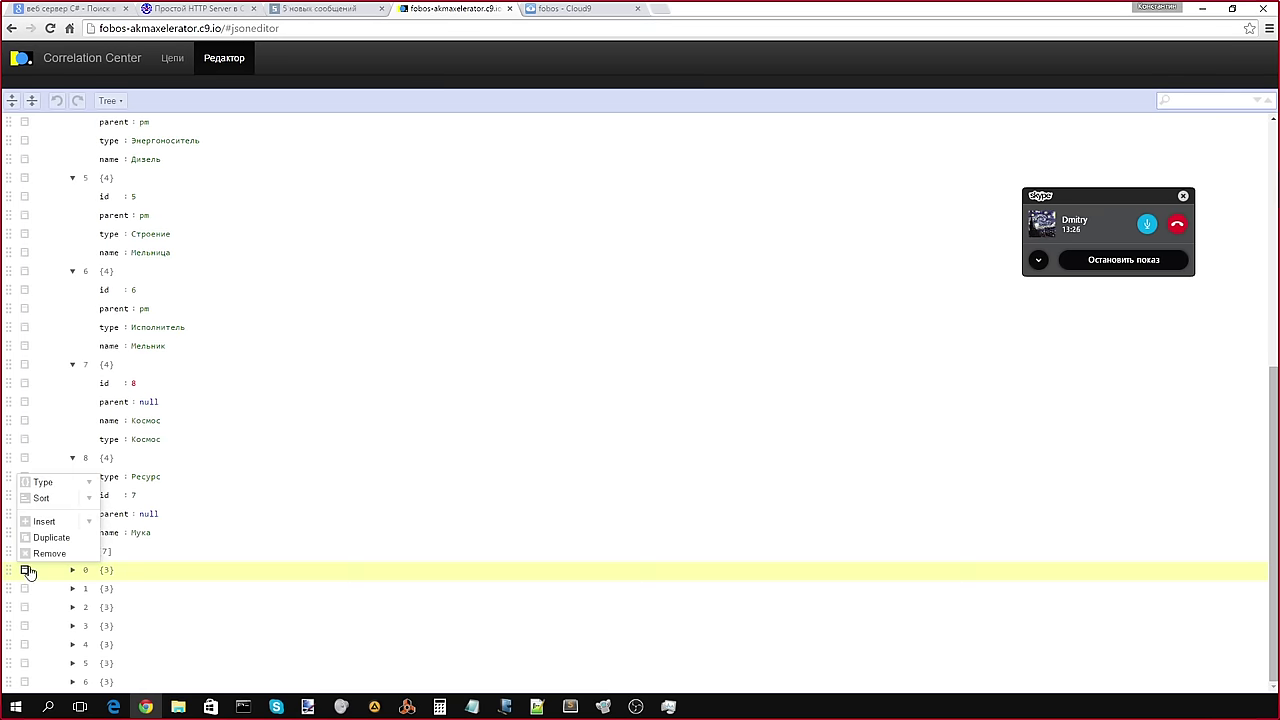
click(89, 523)
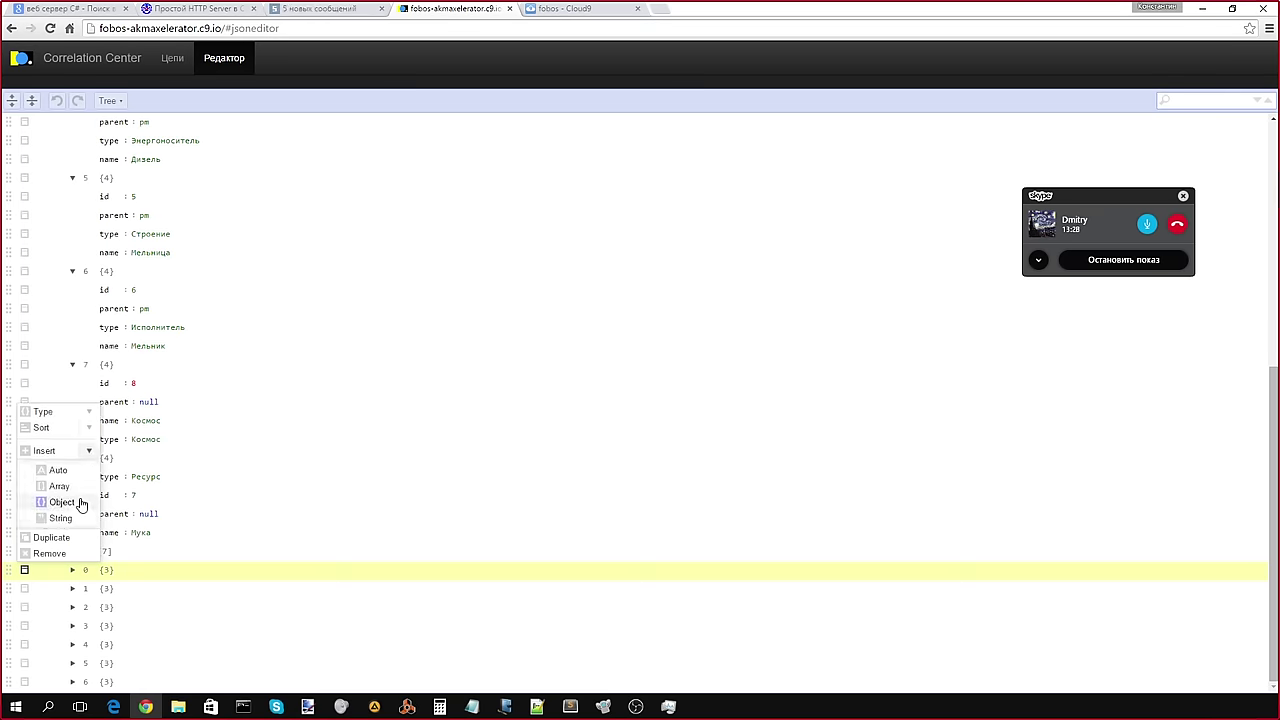
click(81, 503)
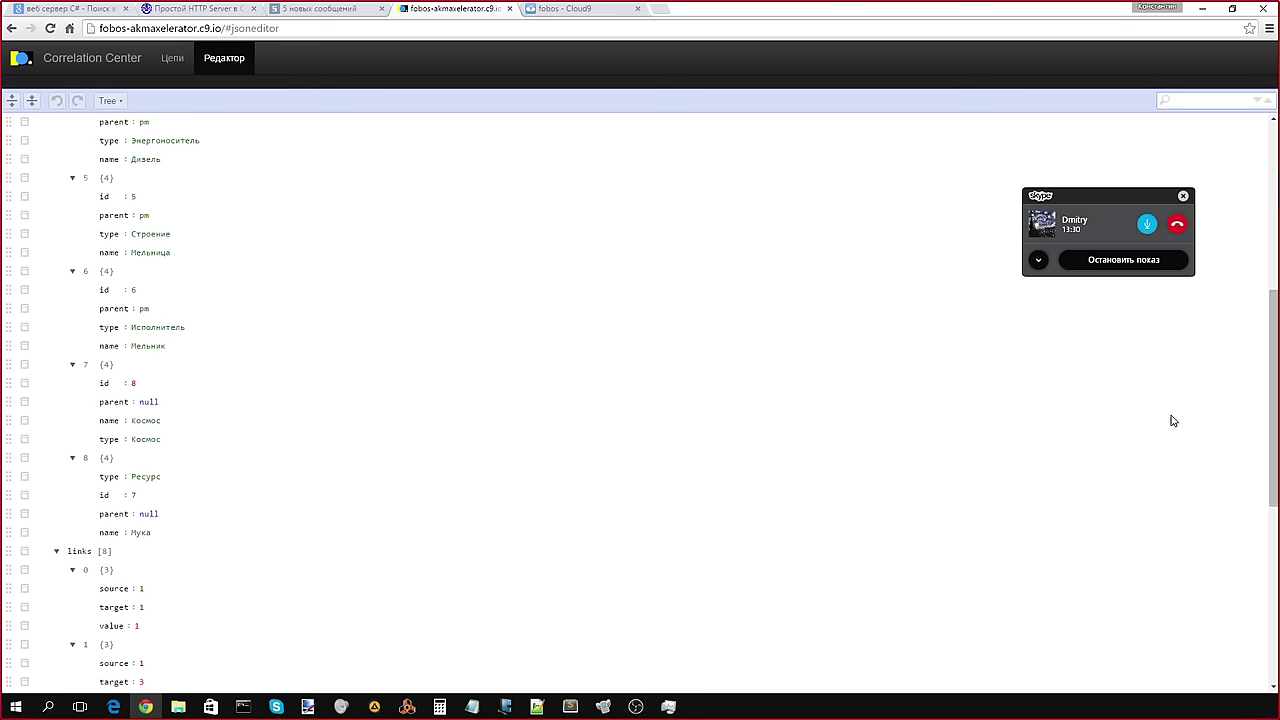
Step: Examine the source, target and value fields of the new link 0 and display the chain diagram
drag(1272, 315, 1265, 423)
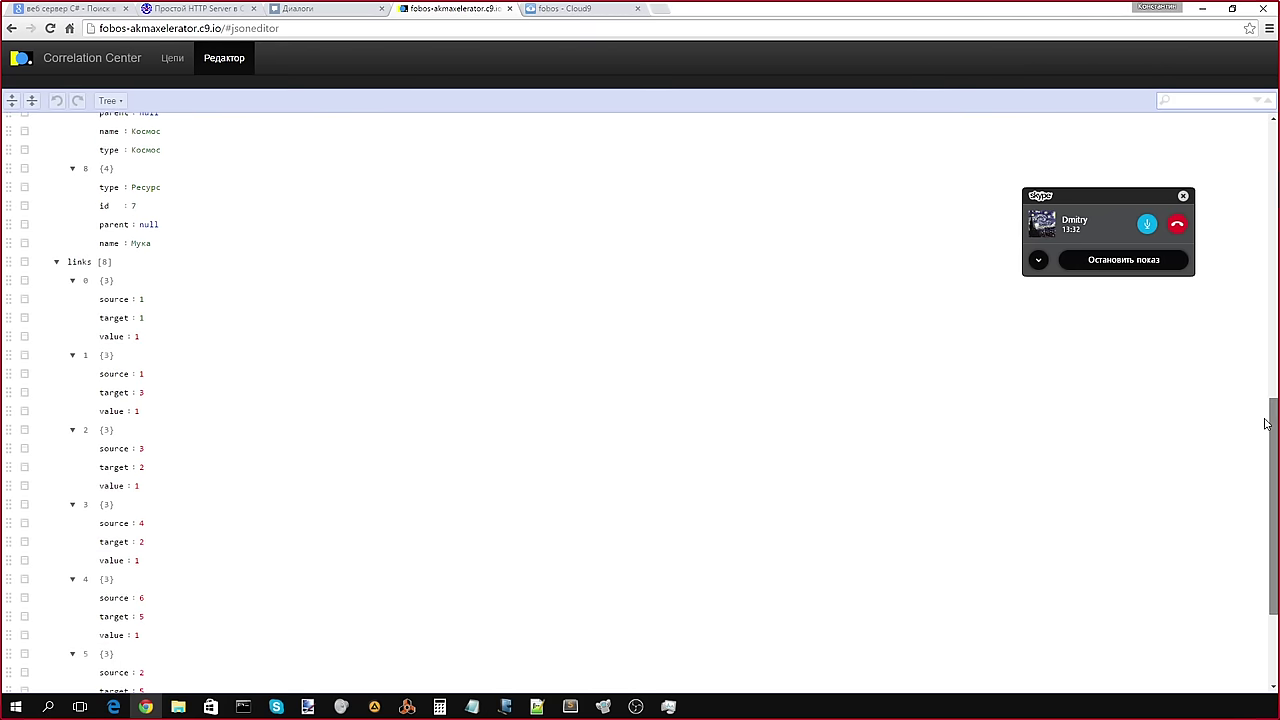
click(145, 373)
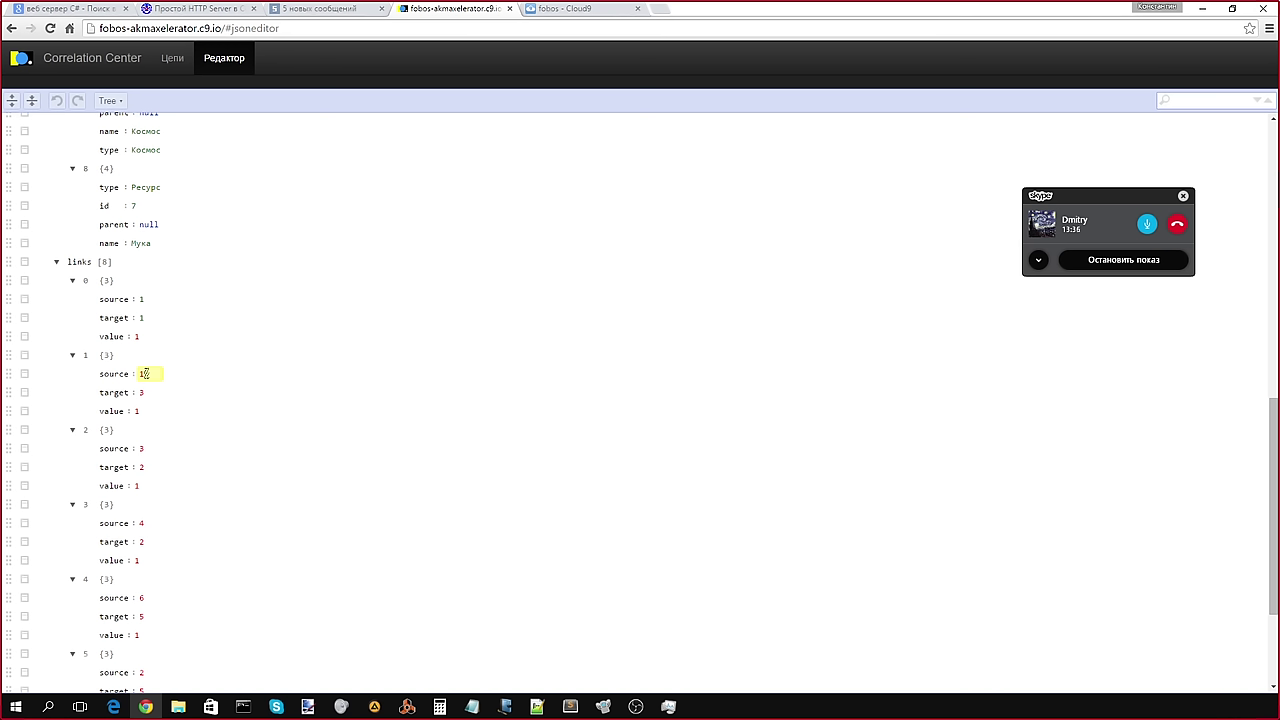
double_click(138, 298)
click(921, 402)
drag(145, 299, 138, 297)
double_click(145, 299)
click(160, 300)
click(146, 318)
drag(1268, 412, 1220, 426)
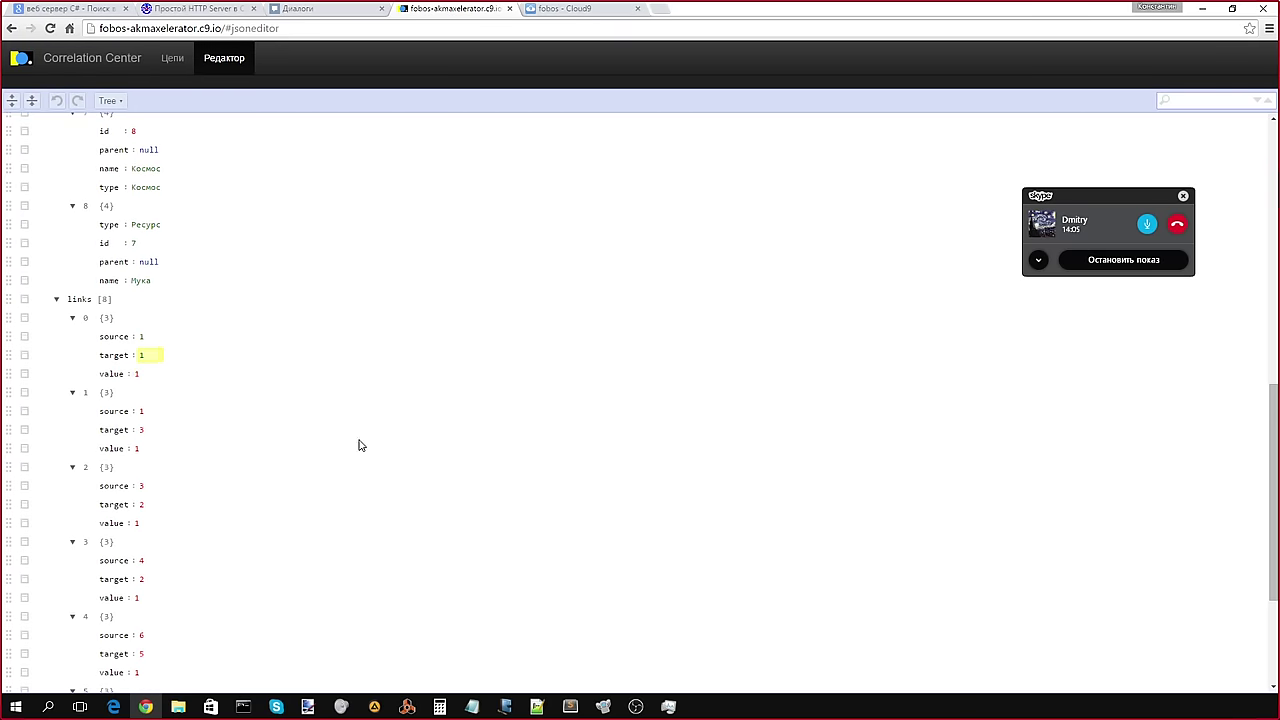
double_click(156, 375)
click(146, 355)
click(172, 62)
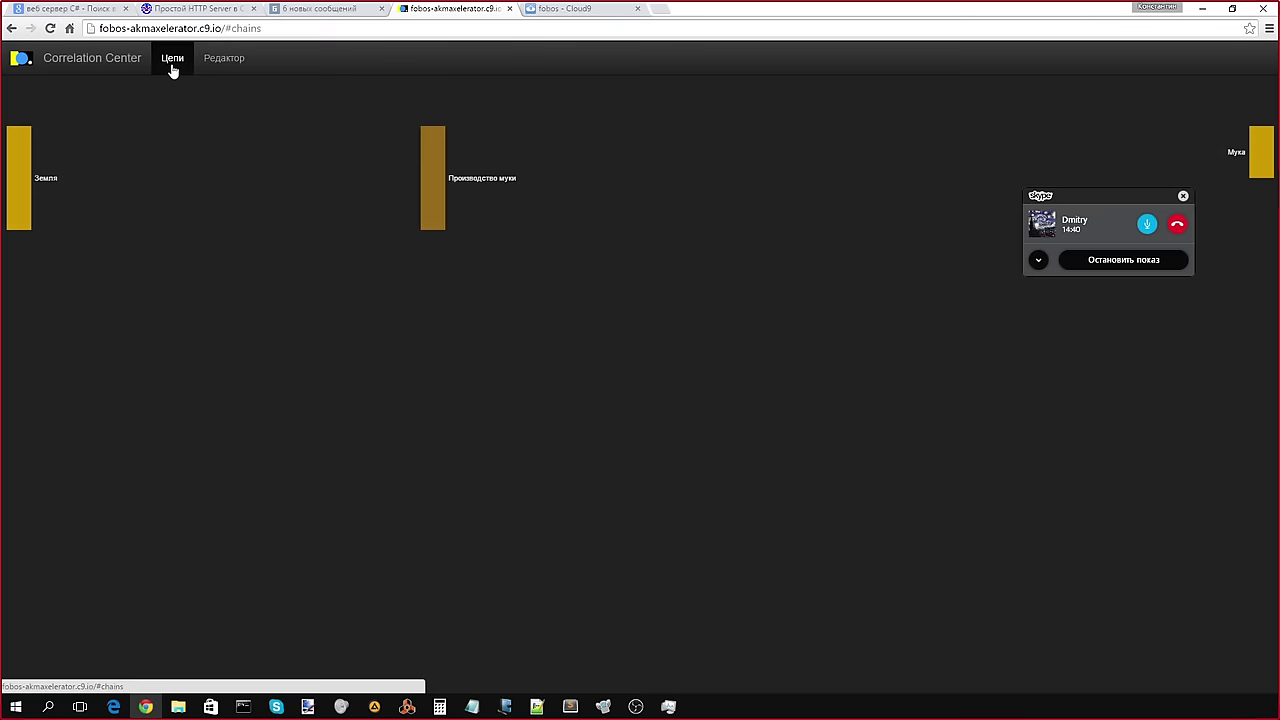
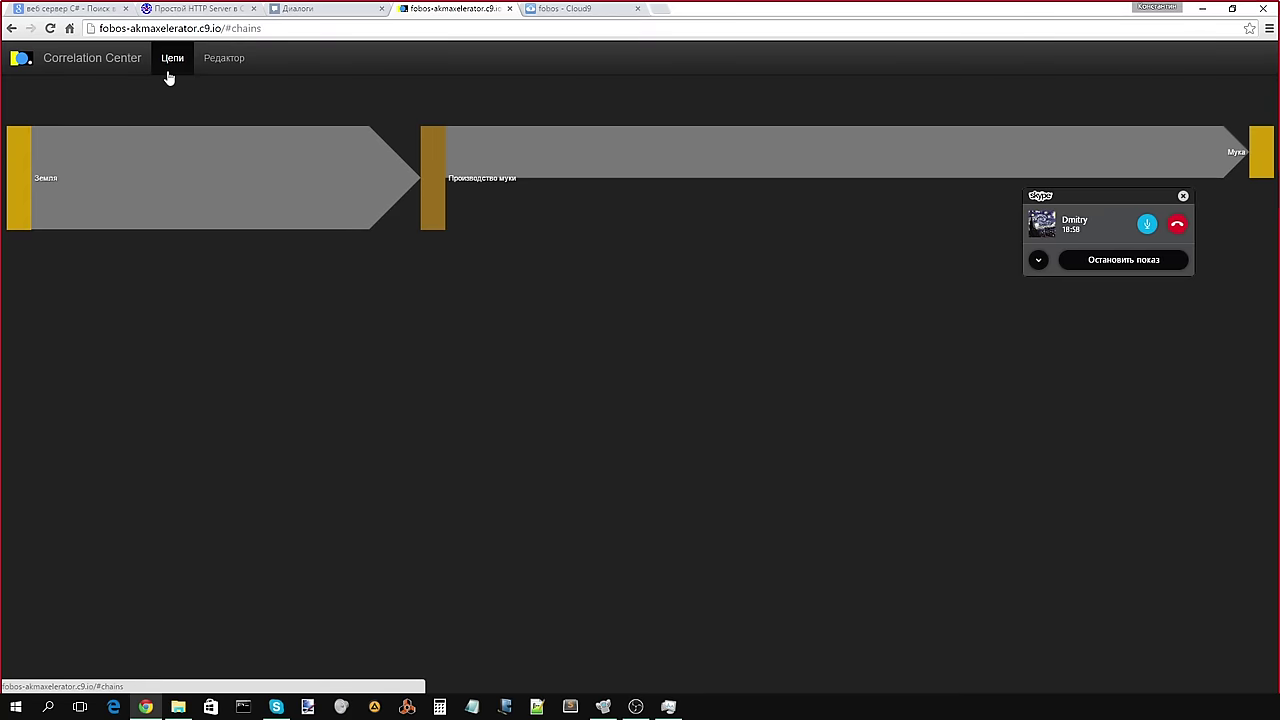
Step: Switch to the VK Correlation Center conversation and send a smiley followed by the message "Здорово :)"
click(550, 9)
click(455, 9)
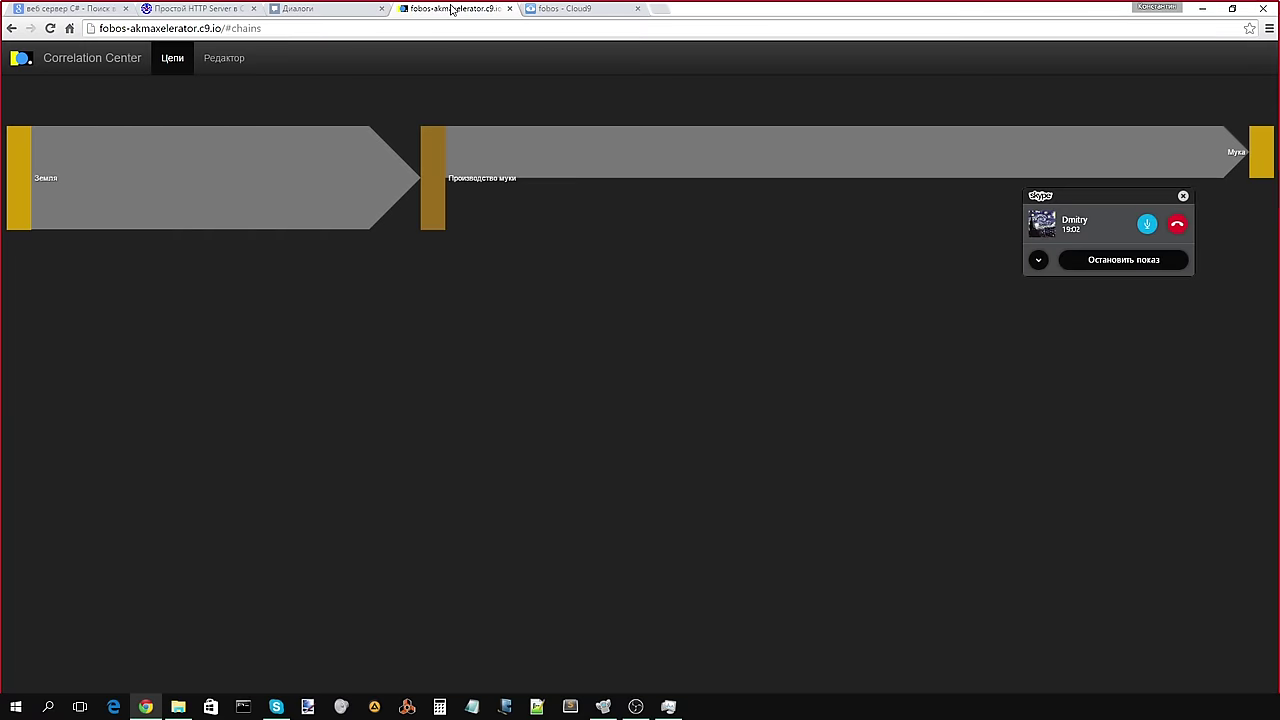
click(363, 11)
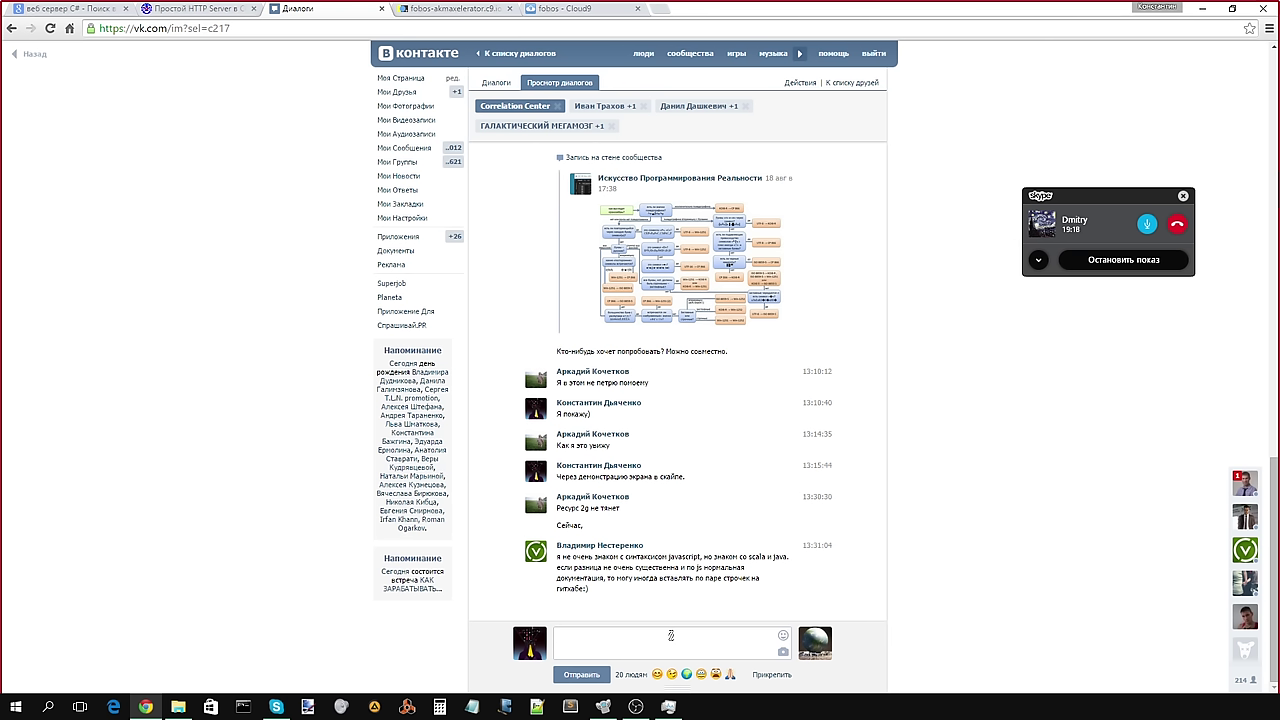
click(657, 674)
key(Return)
text(Здорово :))
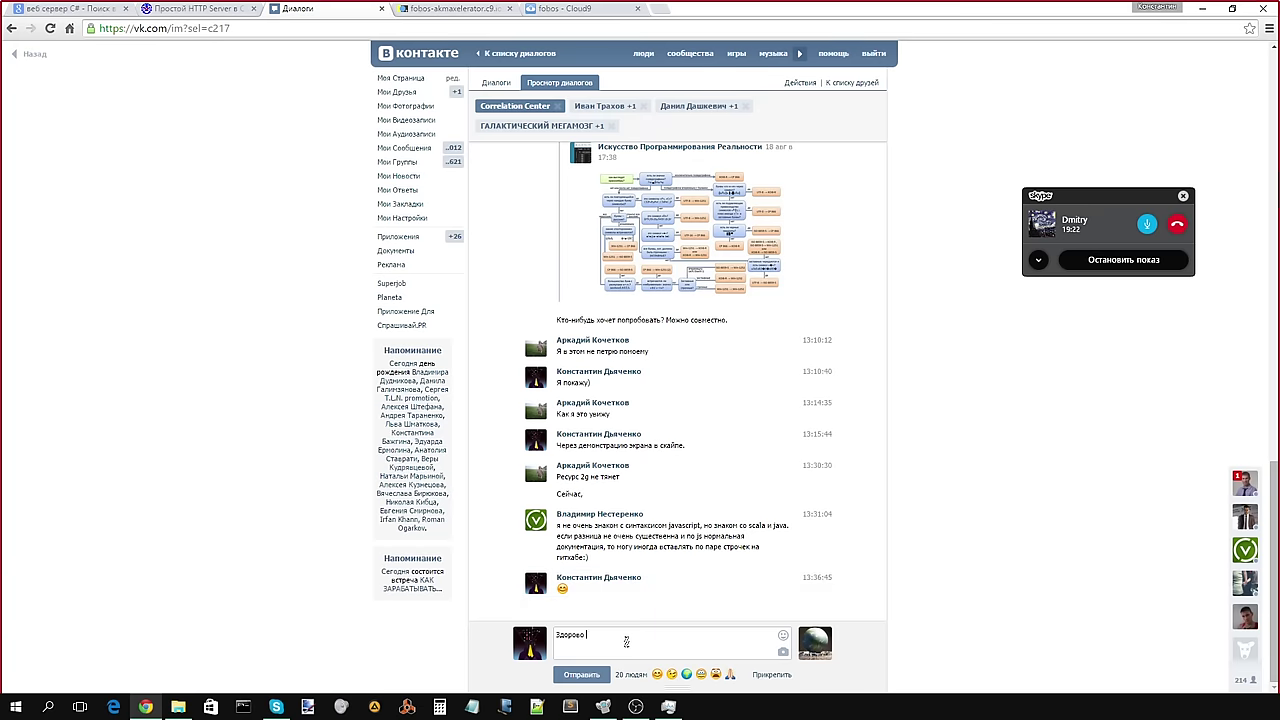
key(Return)
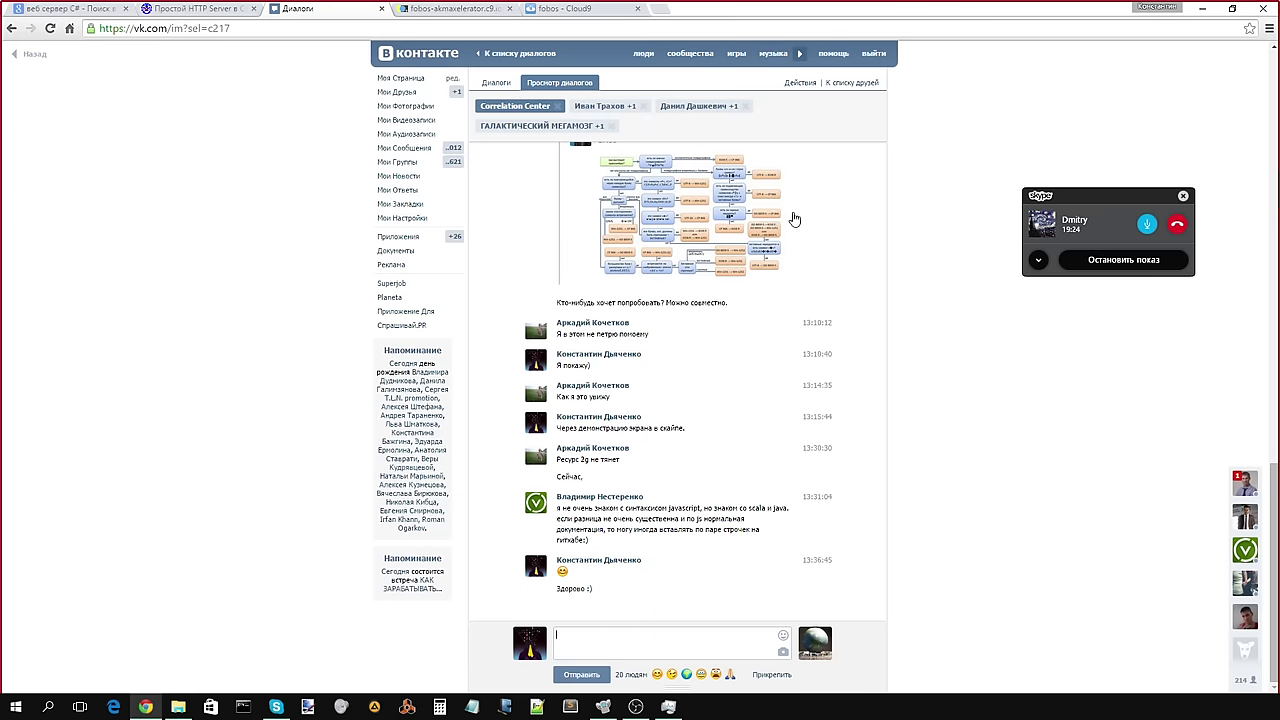
Step: Open the Correlation Center community from the VK groups, follow its better.boon.gl dashboard link and dismiss the welcome message
click(403, 168)
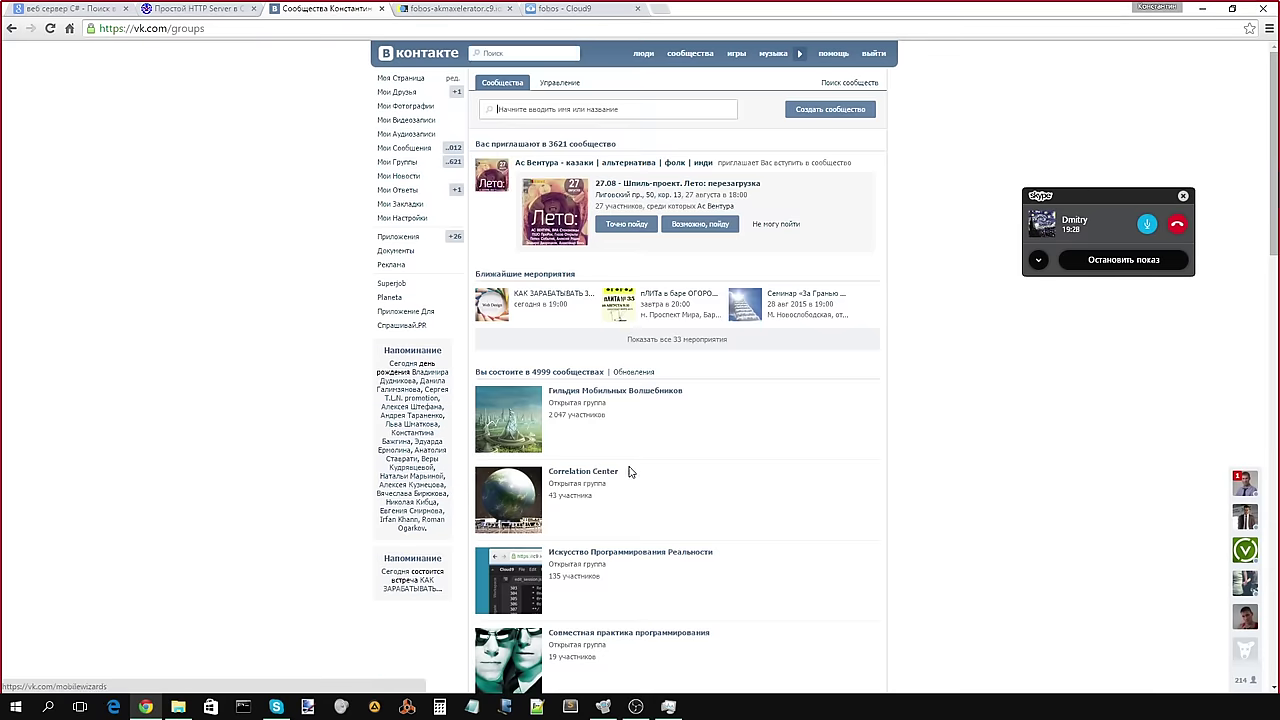
click(604, 474)
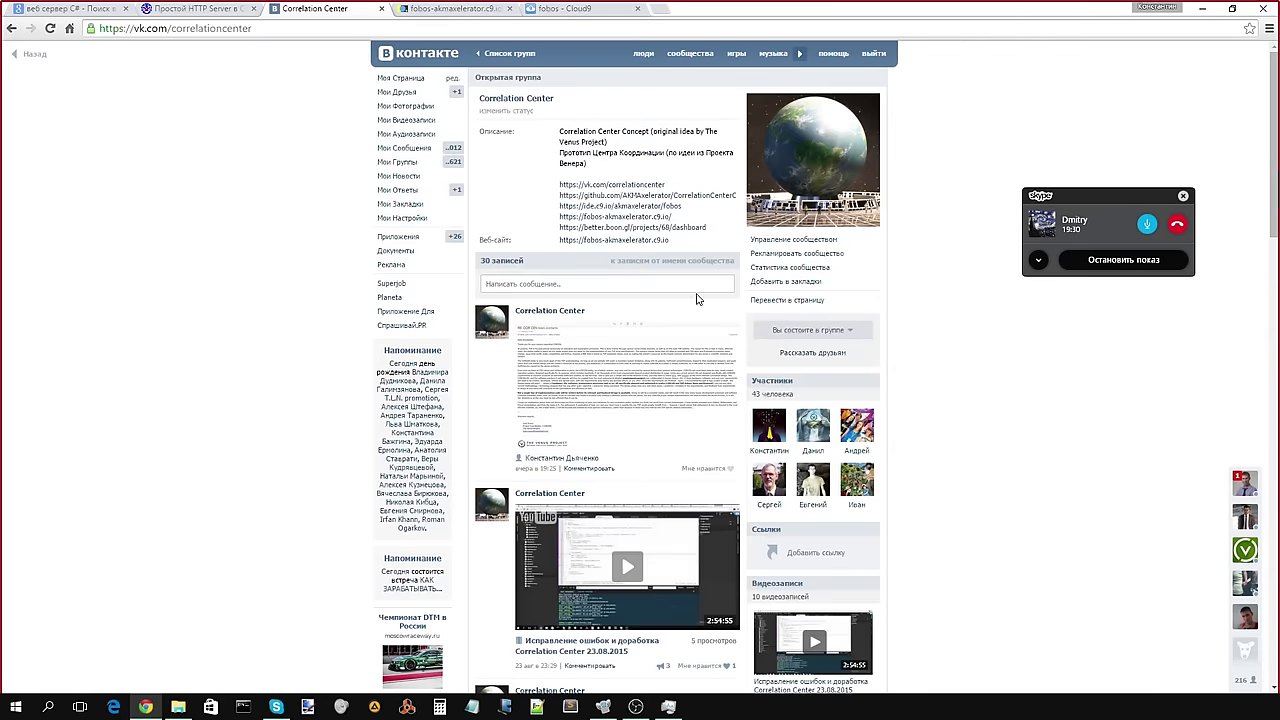
click(665, 228)
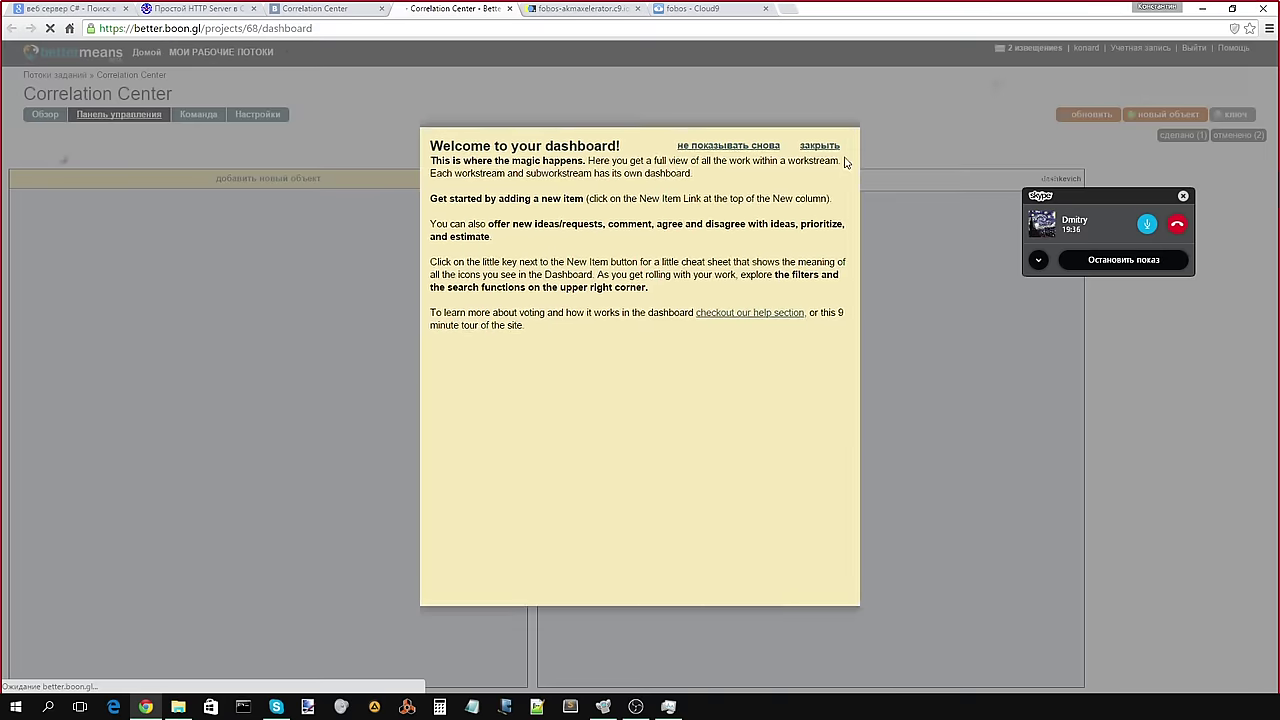
click(827, 144)
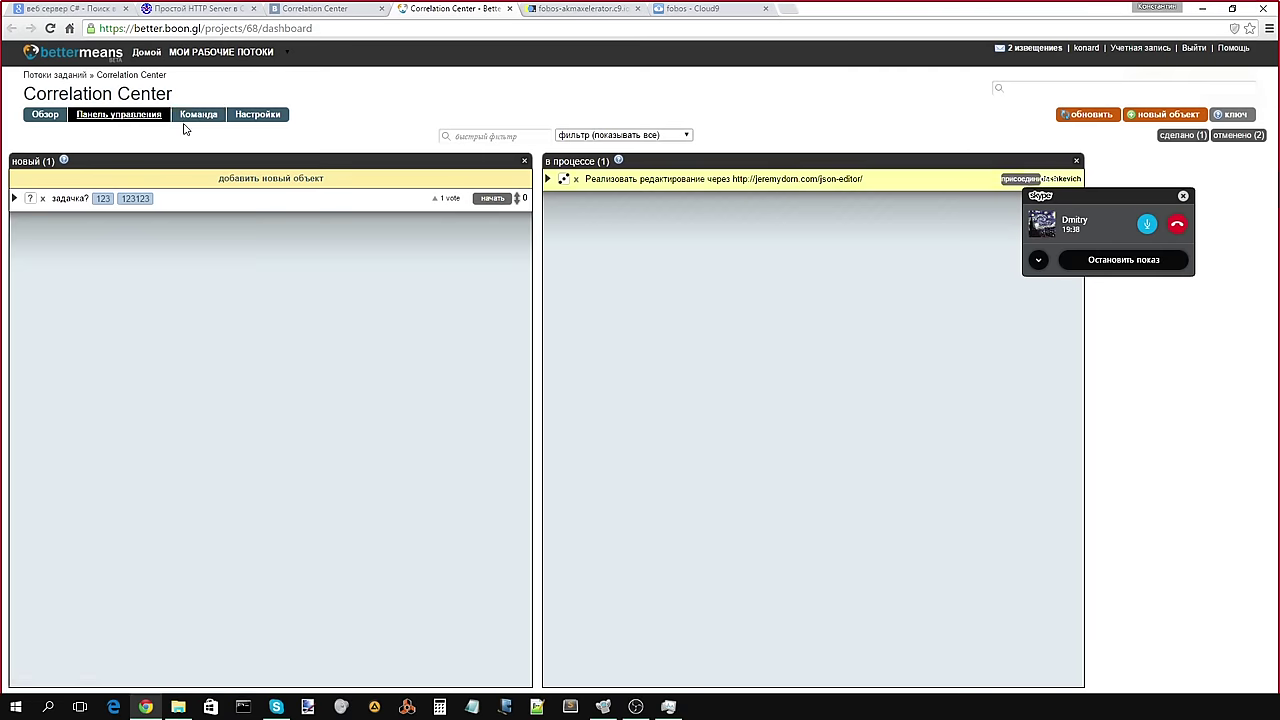
Step: Open the project's team list, try to nominate two of the assistants (Помощник) for membership, and return to the list
click(199, 116)
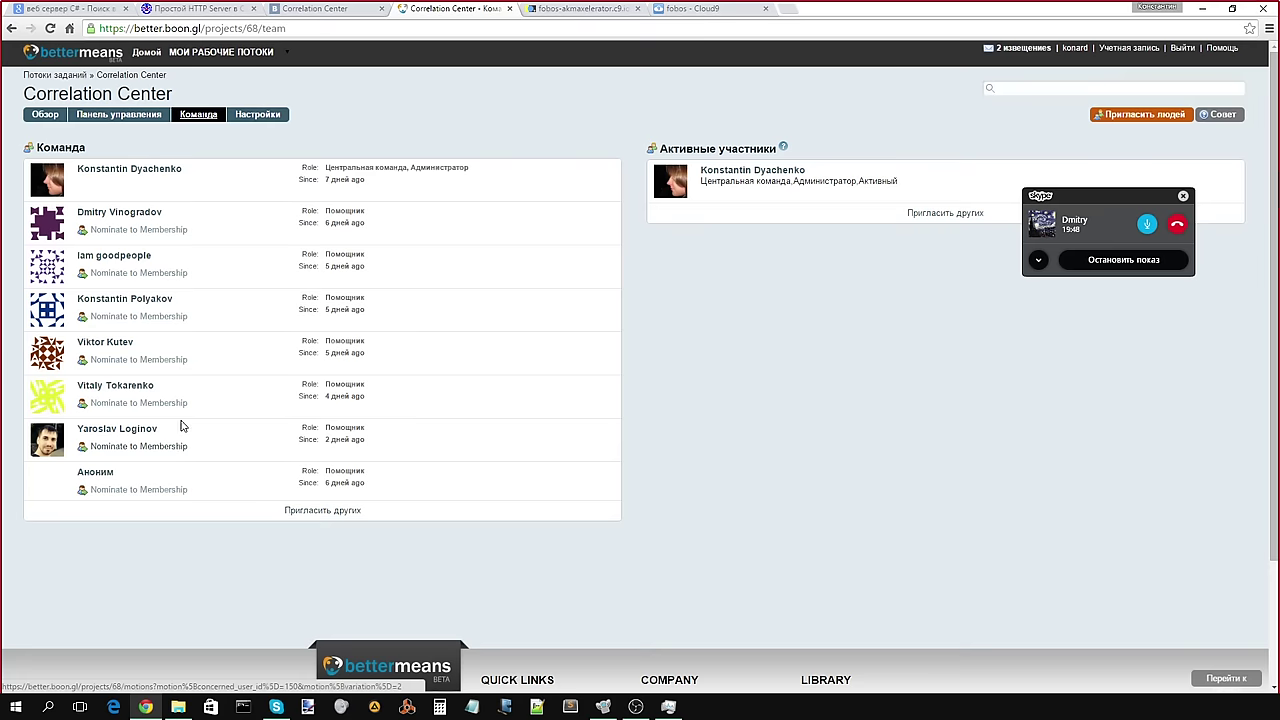
click(133, 231)
click(670, 123)
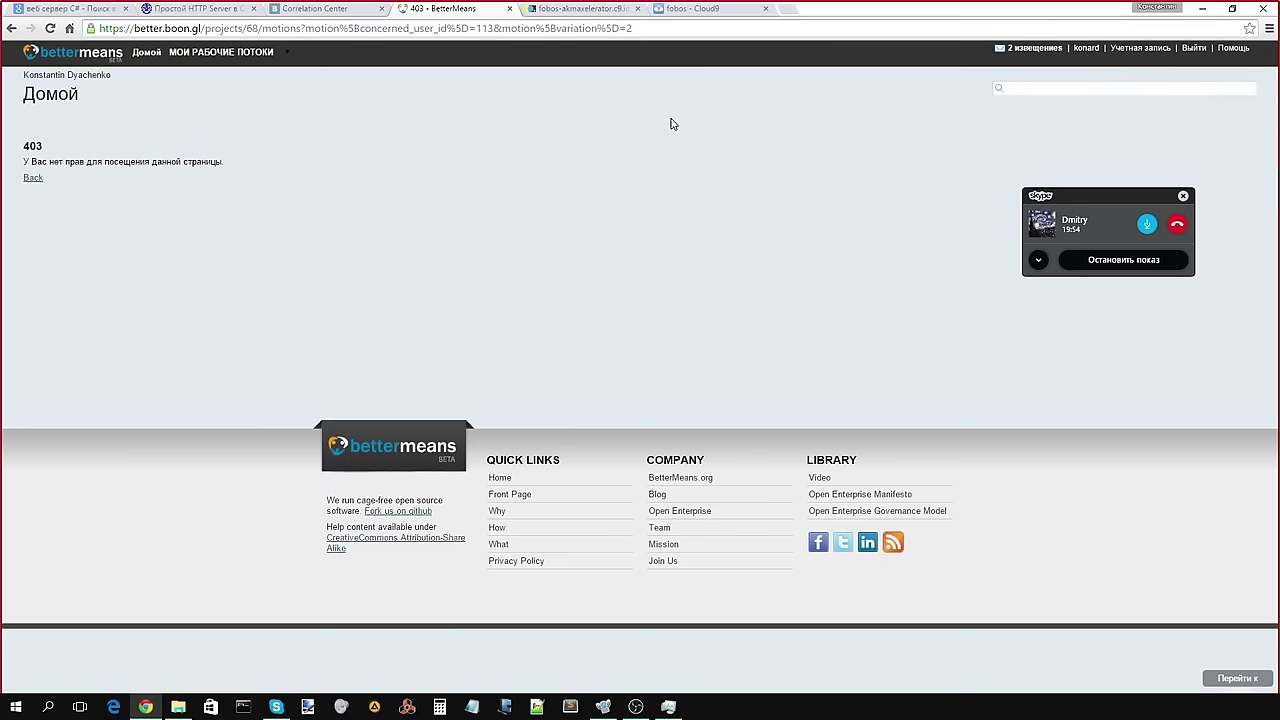
click(36, 180)
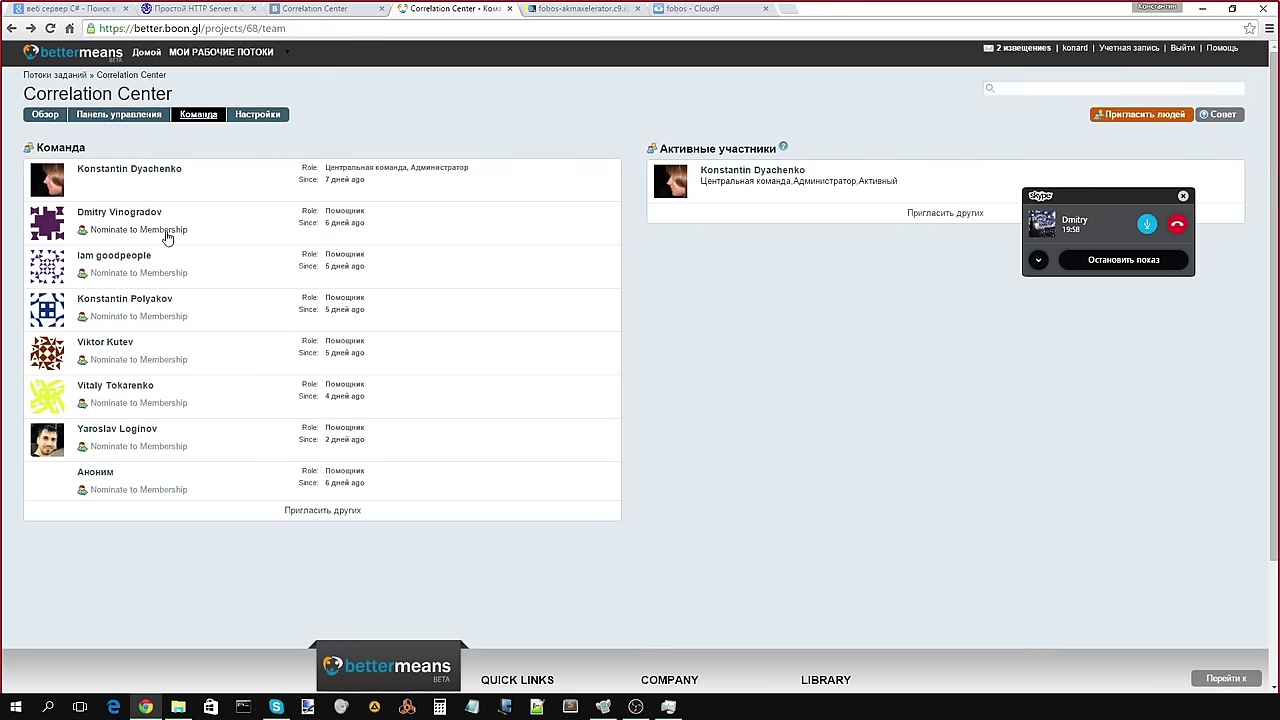
click(172, 447)
click(653, 124)
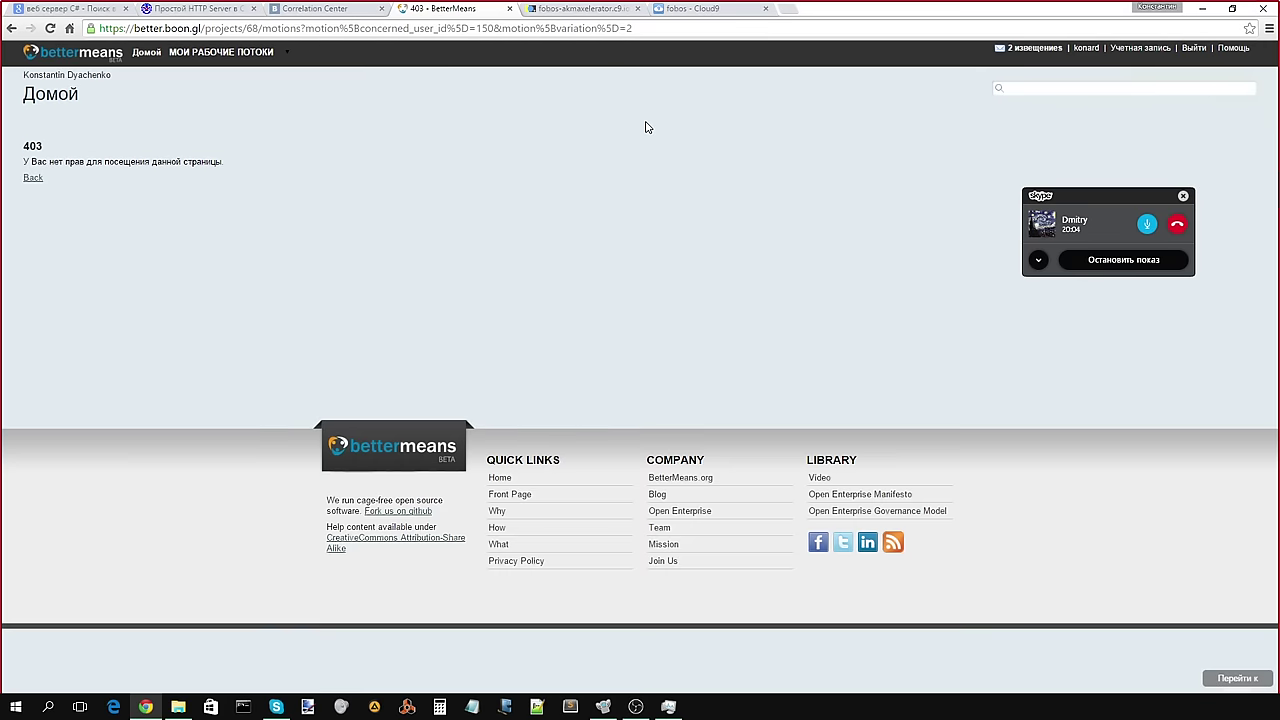
click(11, 29)
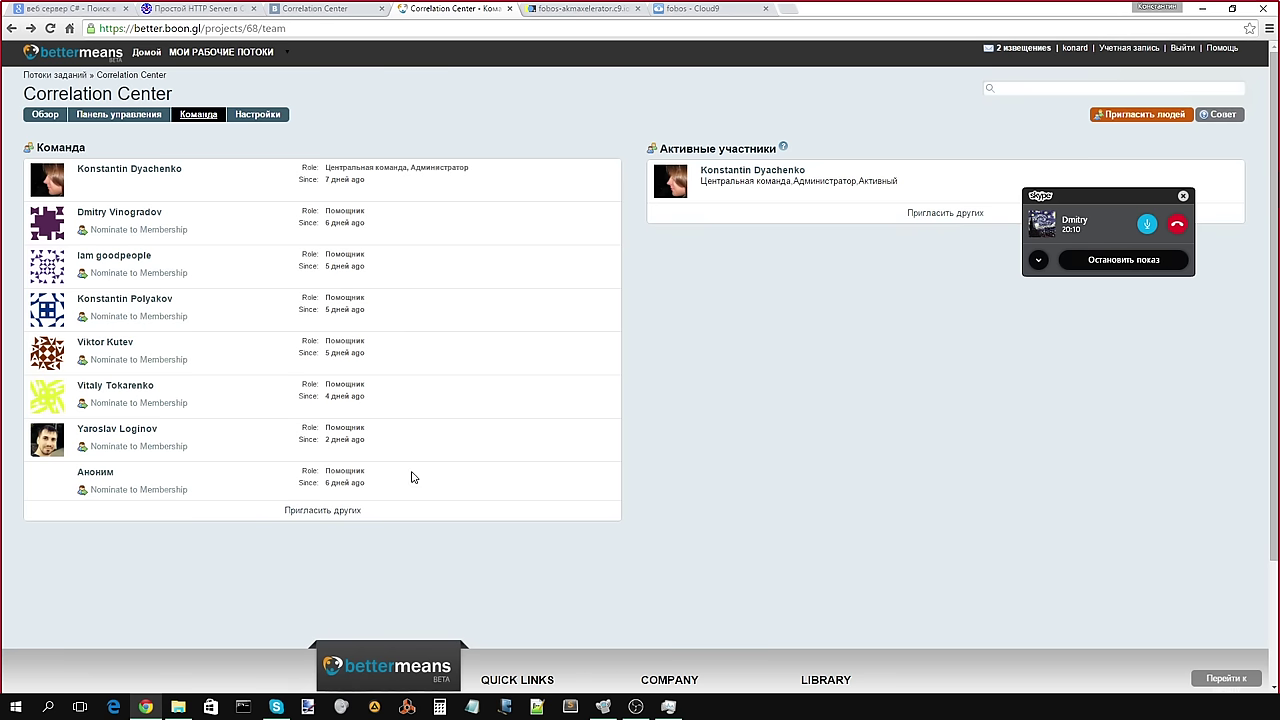
Step: Open the project dashboard, dismiss its welcome message and expand the in-progress task about editing through jeremydorn.com/json-editor to read its details
drag(1059, 194, 1080, 270)
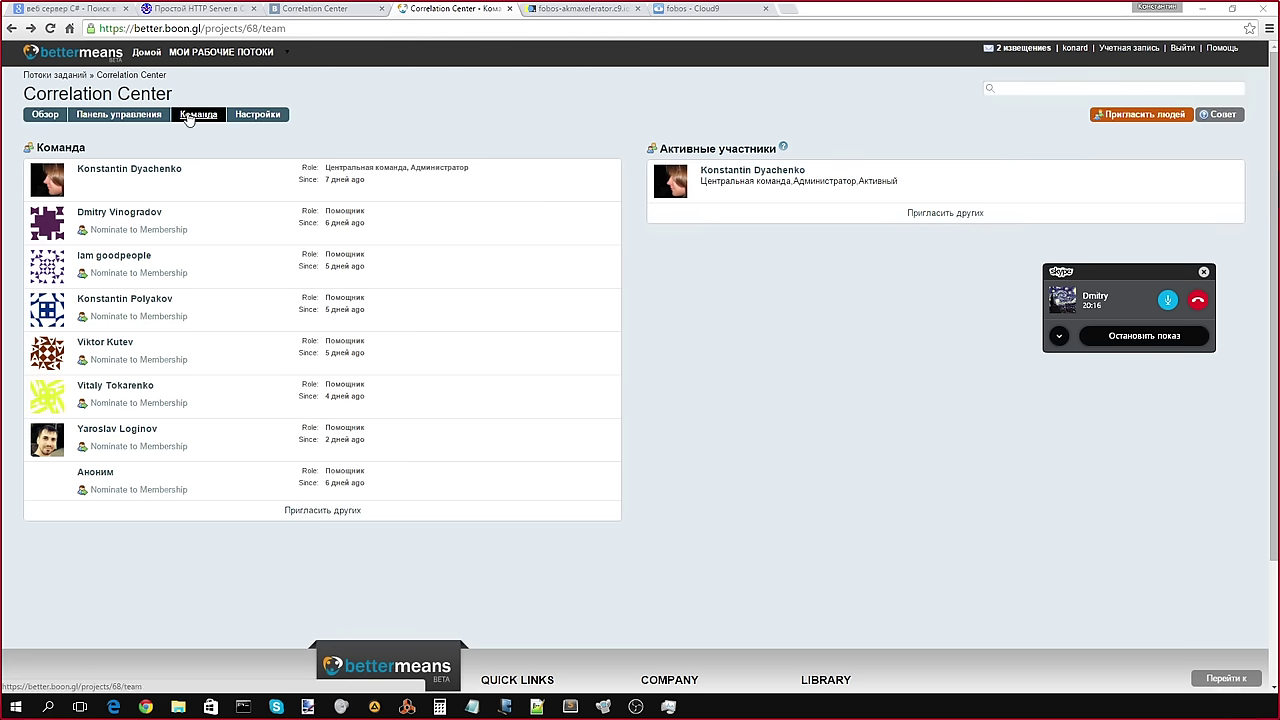
click(78, 120)
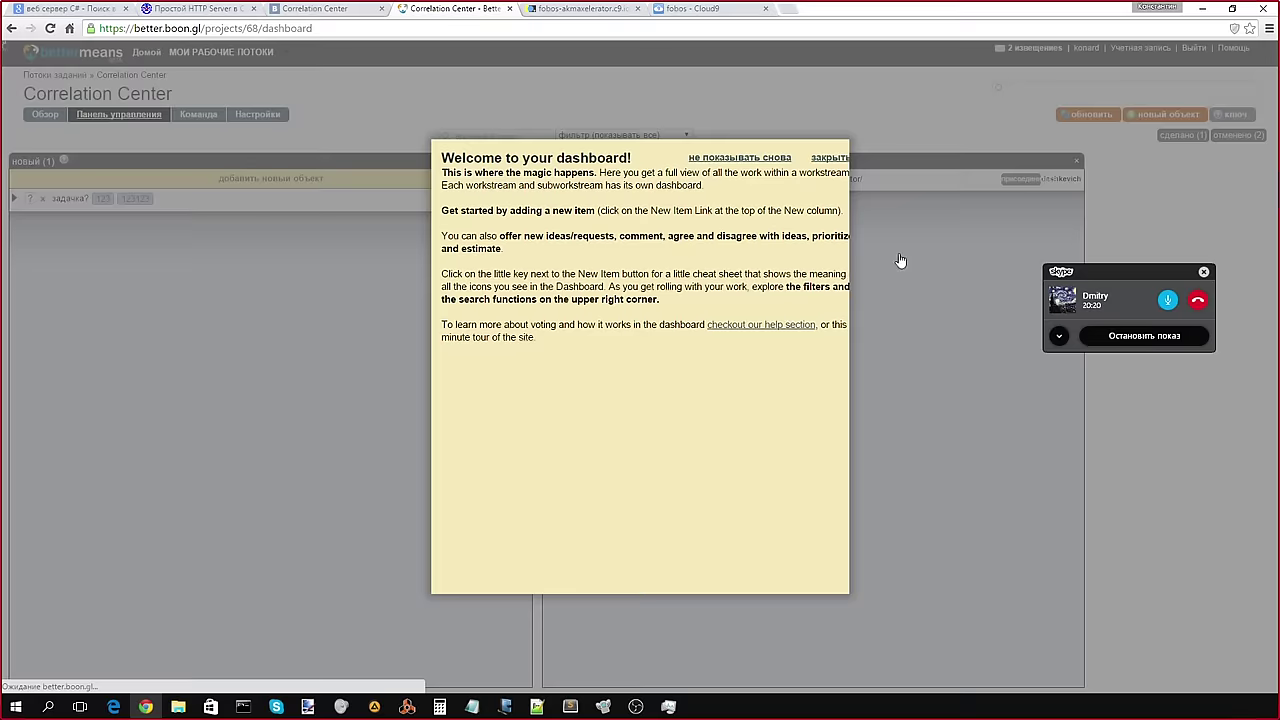
click(853, 132)
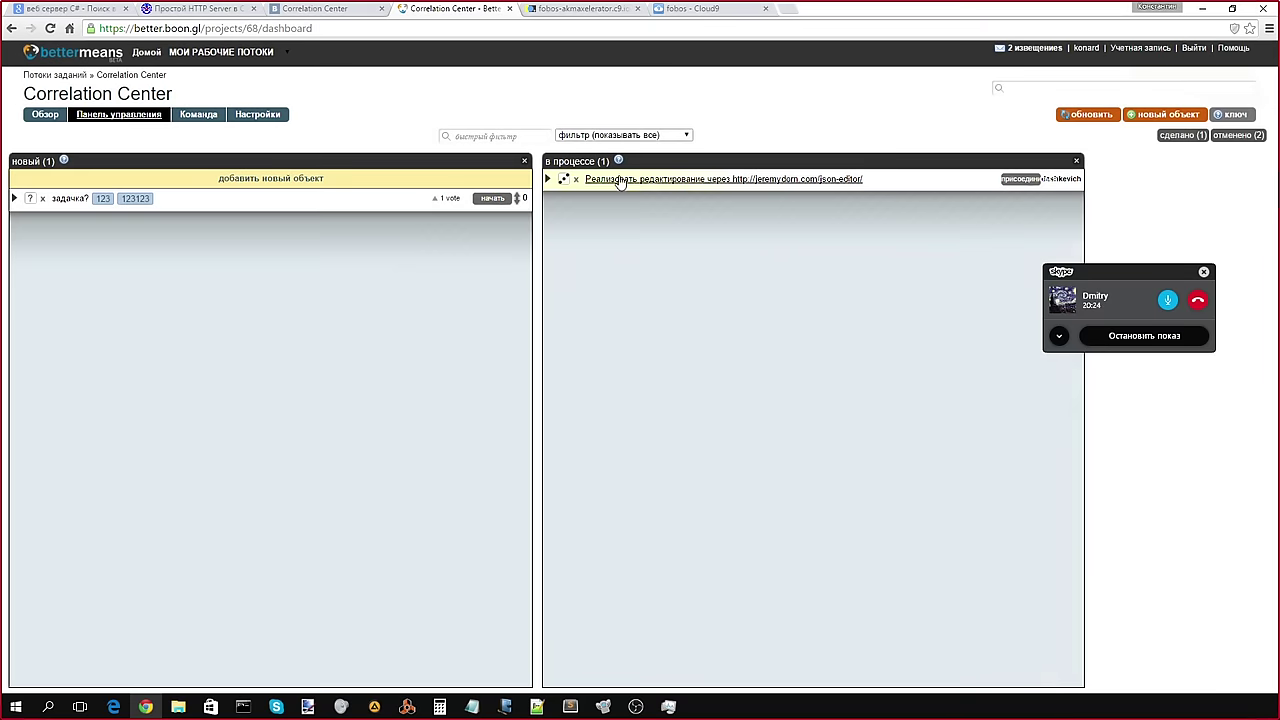
click(548, 179)
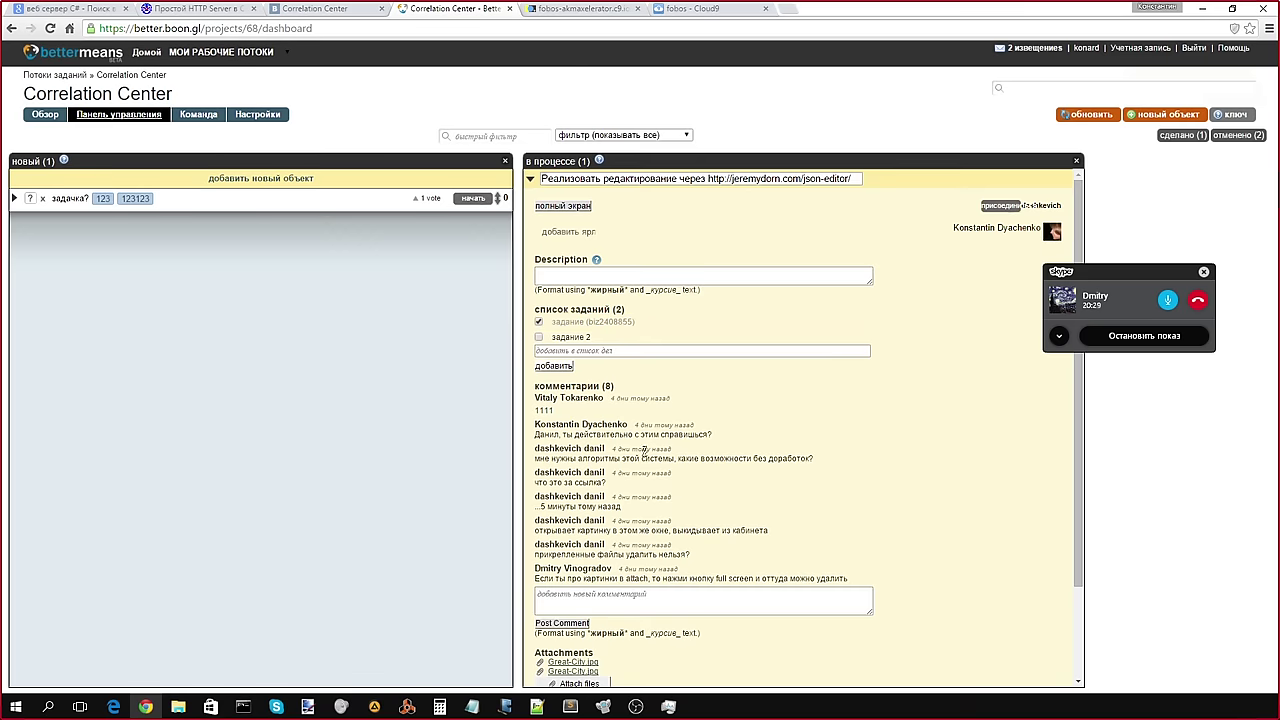
scroll(643, 451, down, 3)
scroll(643, 451, up, 3)
Step: Add the сделано and отменено columns to the dashboard and expand the completed task about editing the internal data structure
click(1183, 137)
click(1233, 137)
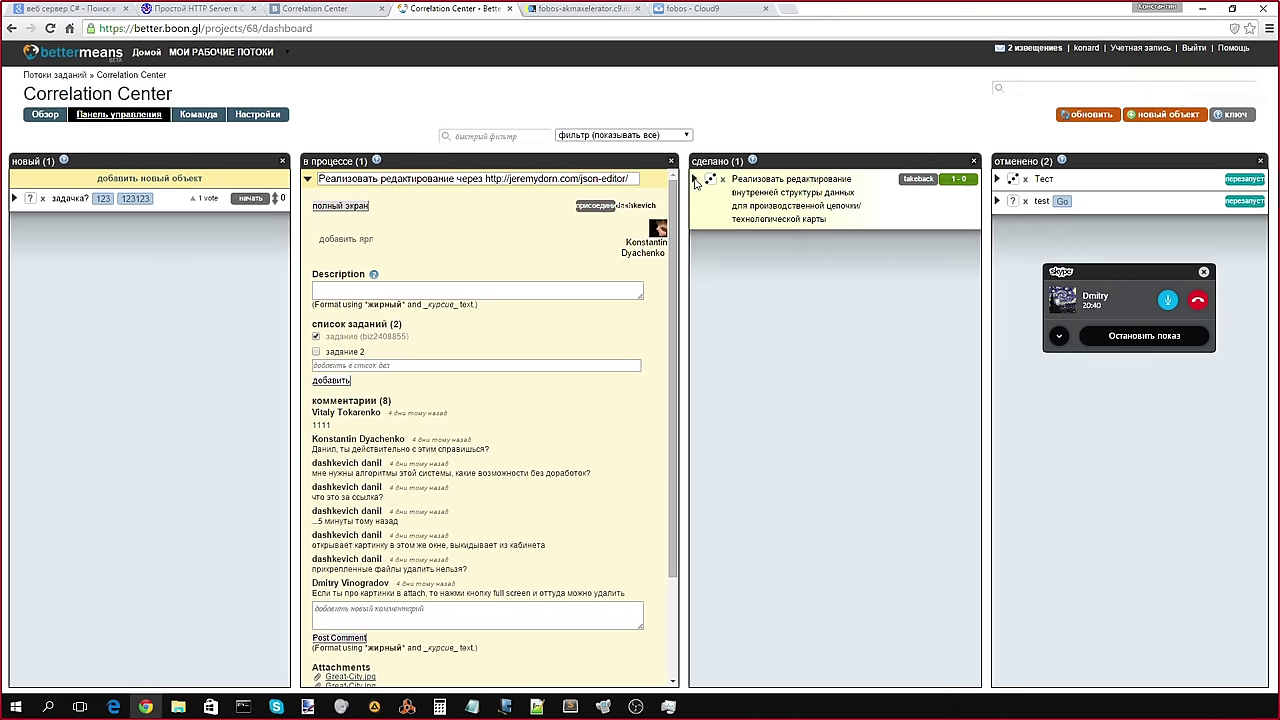
click(707, 187)
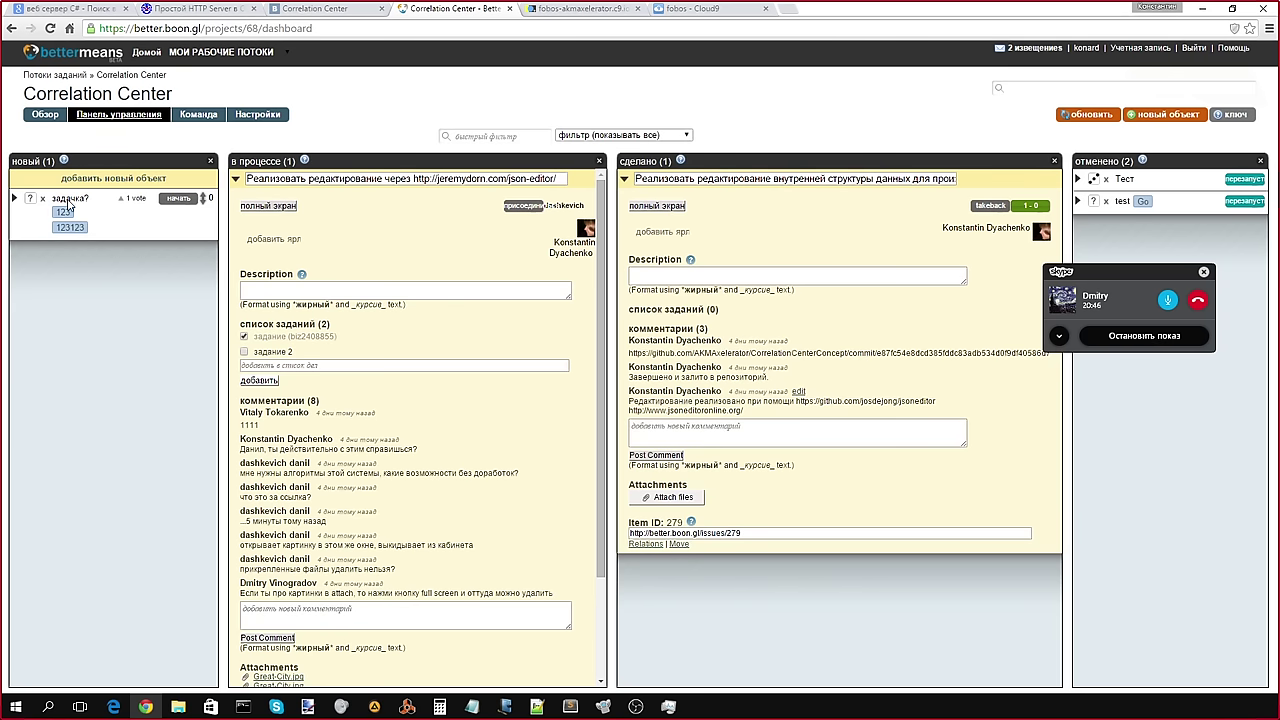
Step: Create a new item titled "Тут можно добавлять идеи :)" in the новый column
click(118, 180)
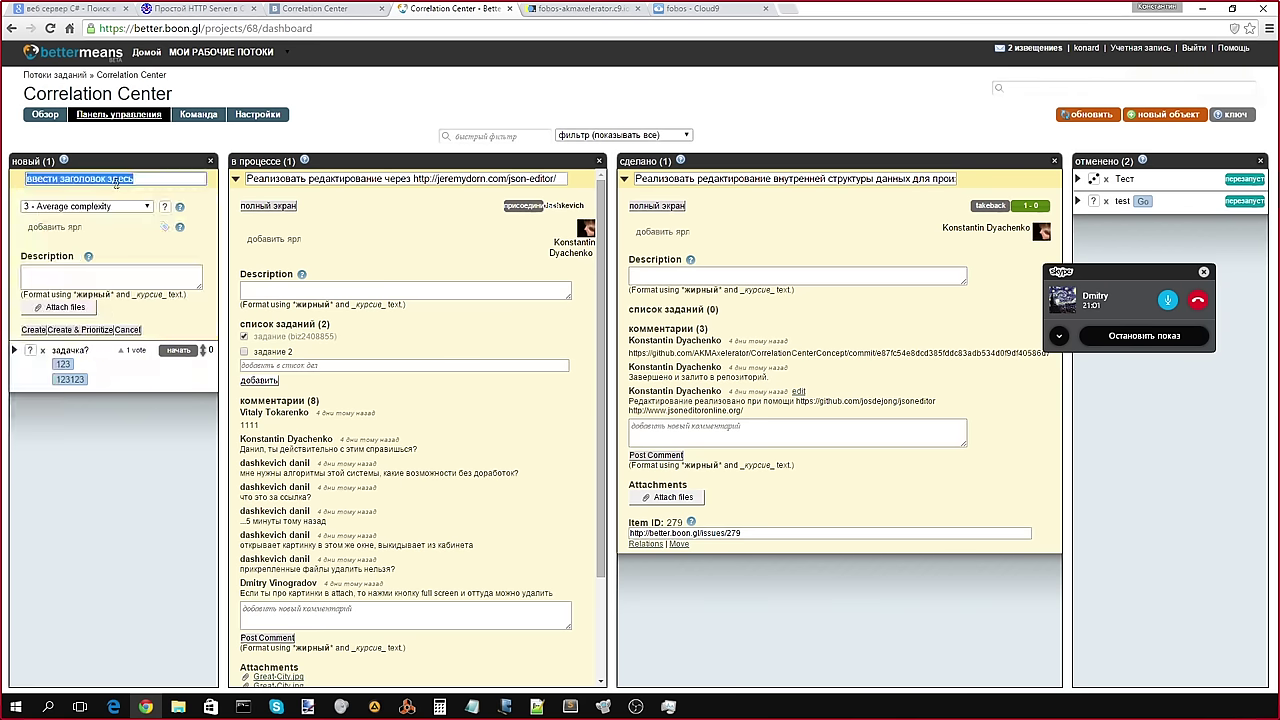
text(T)
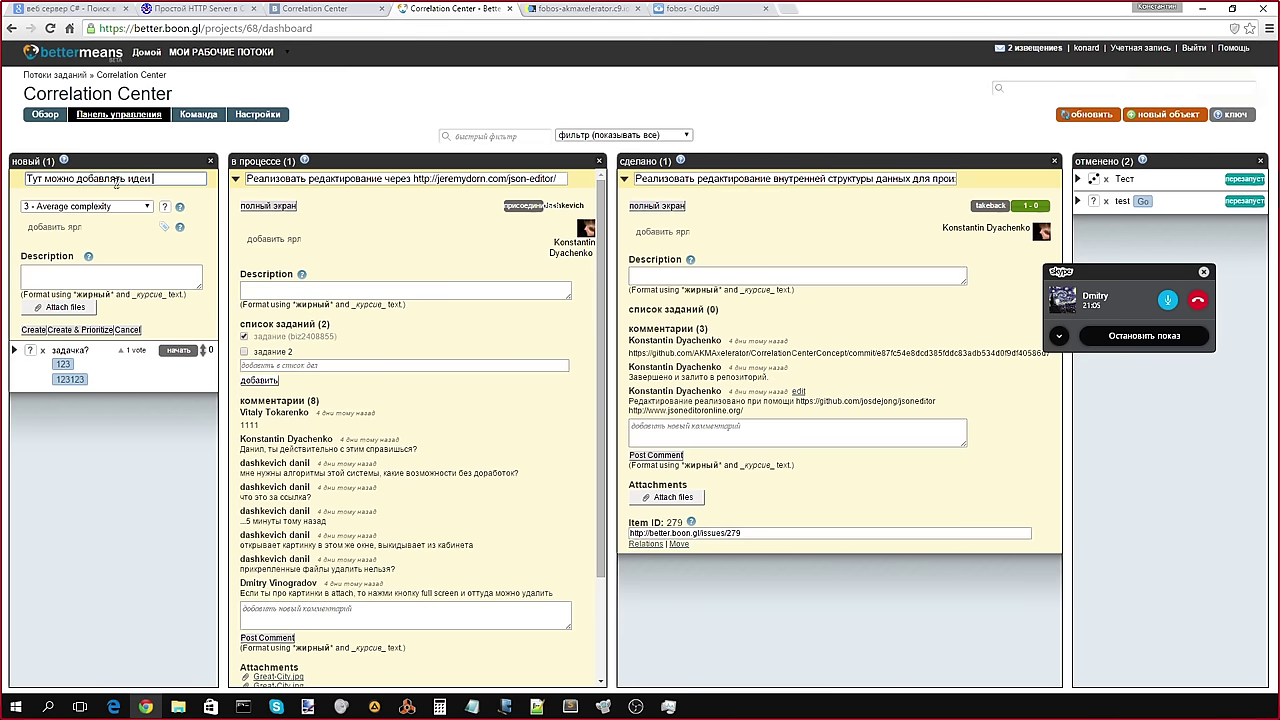
click(34, 331)
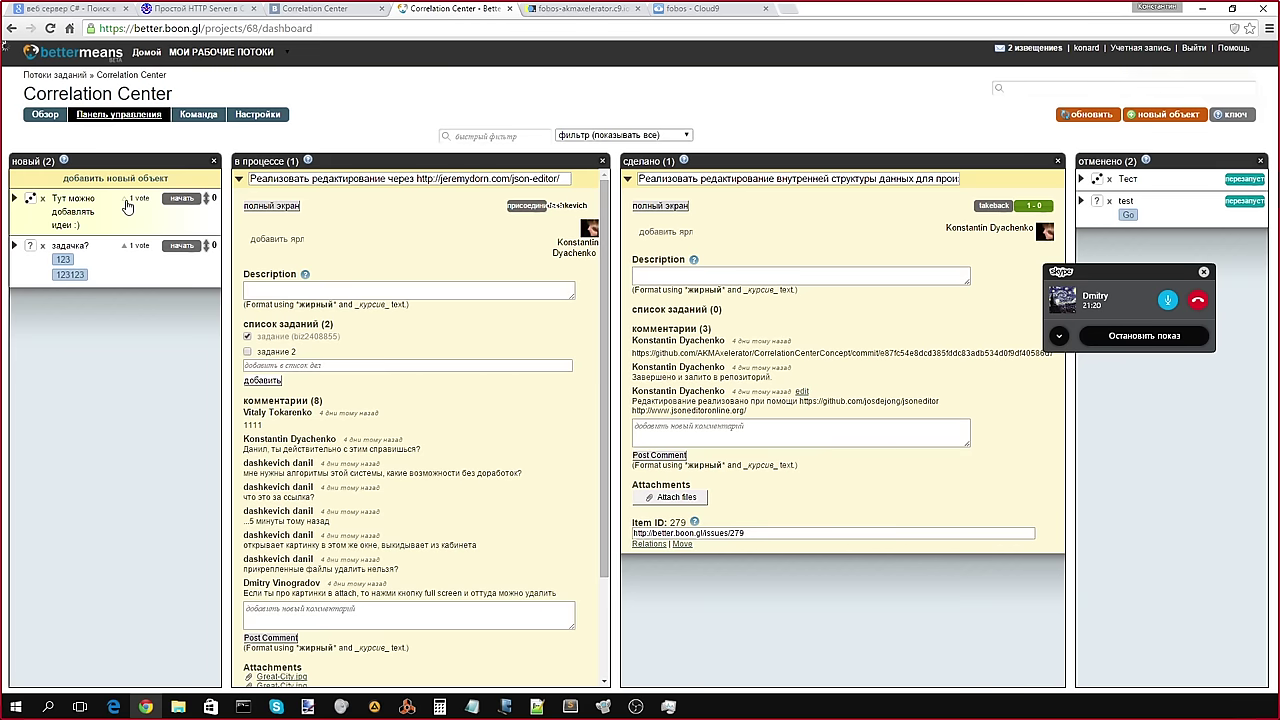
Step: Inspect the new idea item's priority and voting options, then expand its details and collapse them again
click(209, 201)
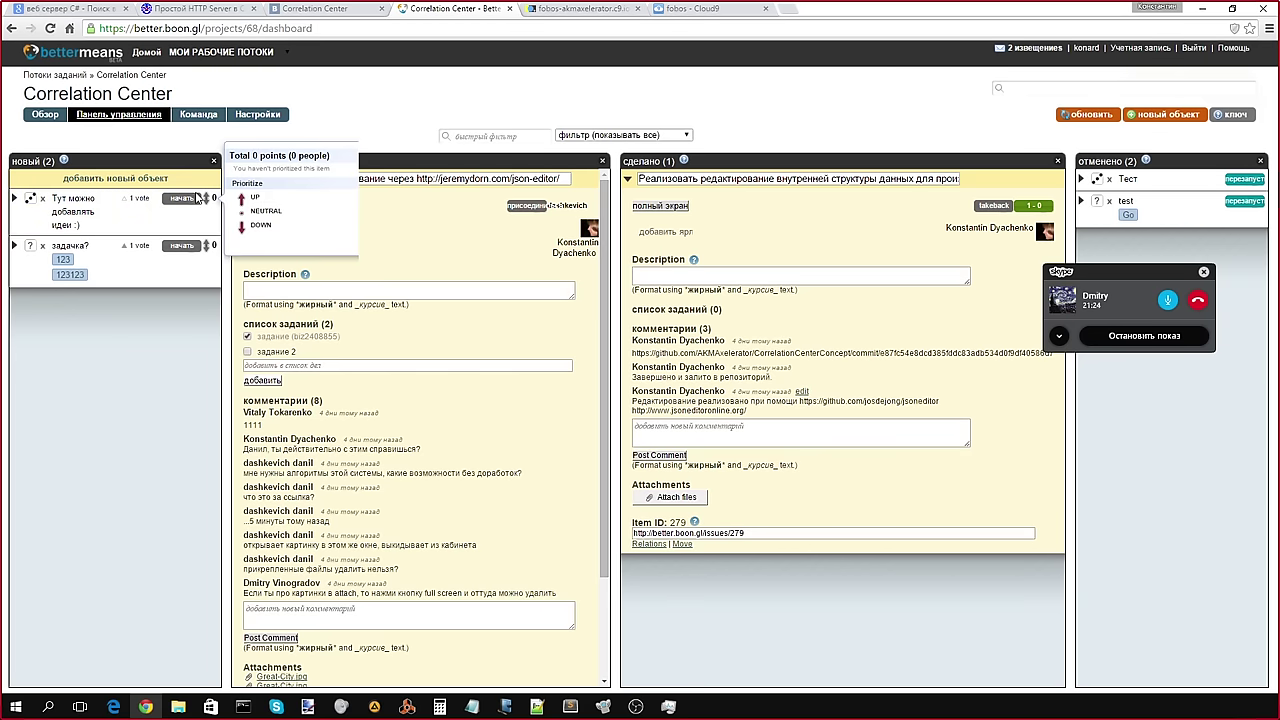
click(133, 201)
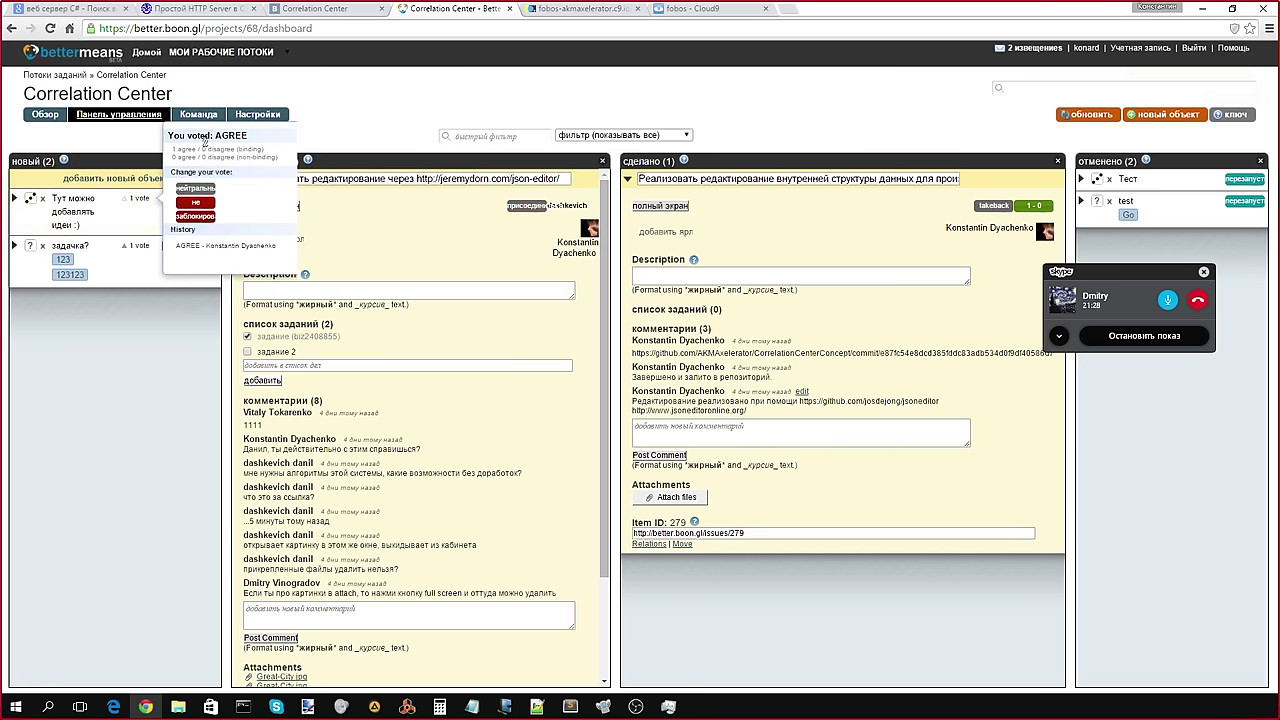
click(137, 203)
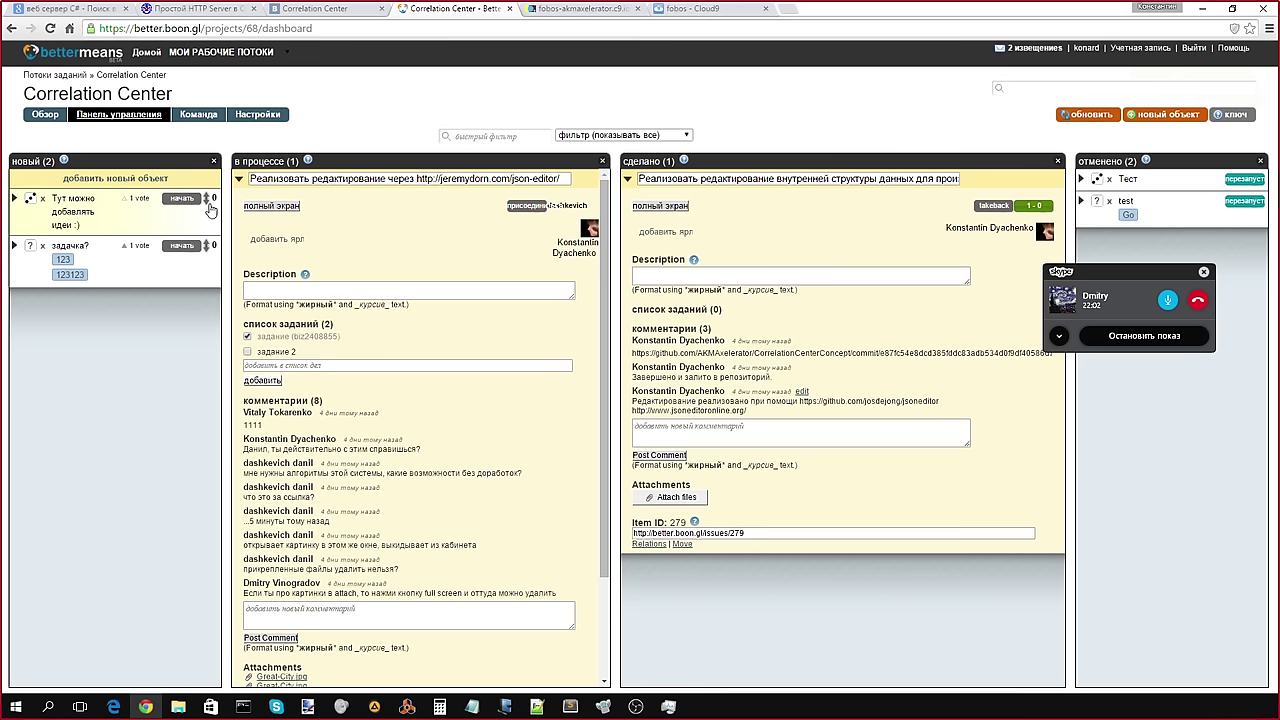
click(209, 206)
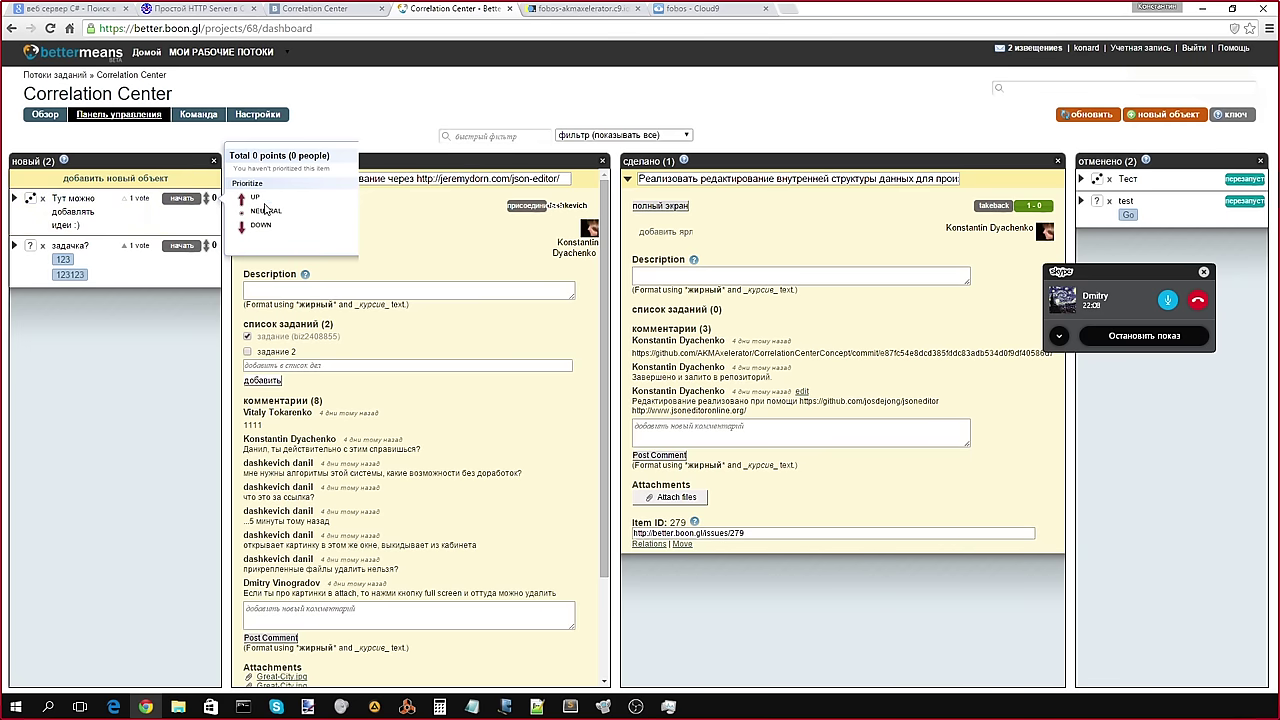
click(141, 218)
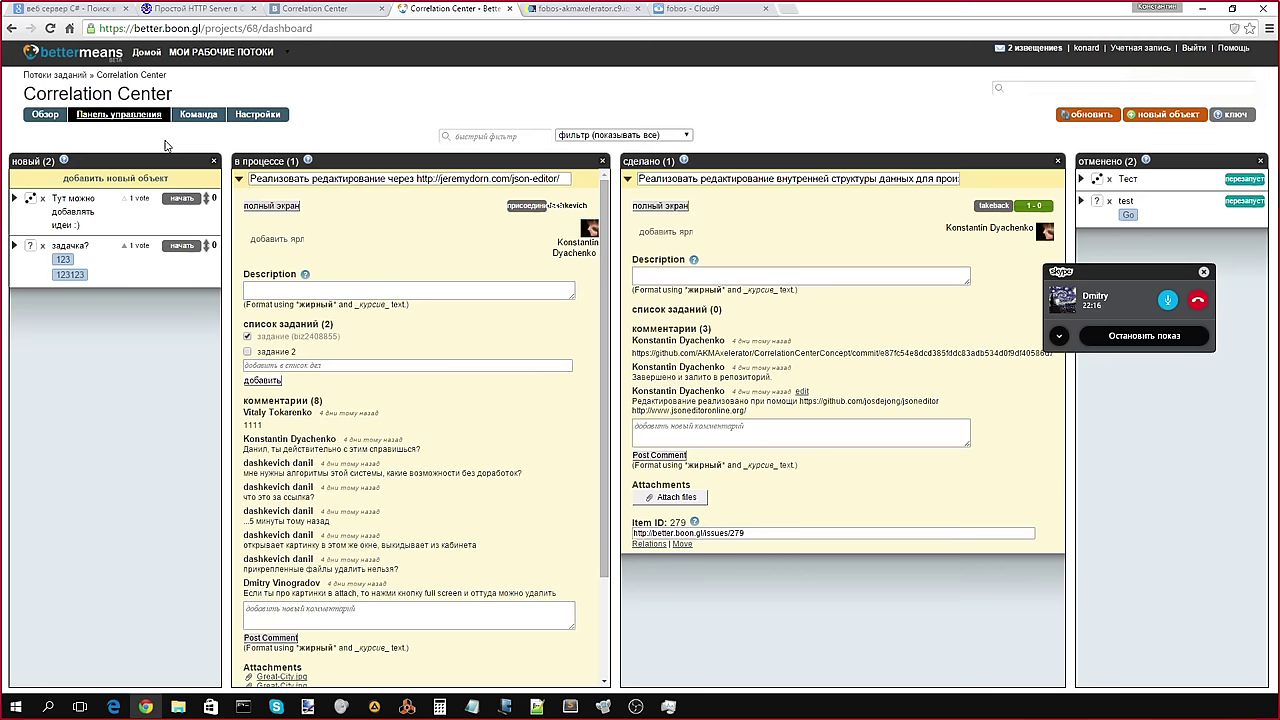
click(15, 199)
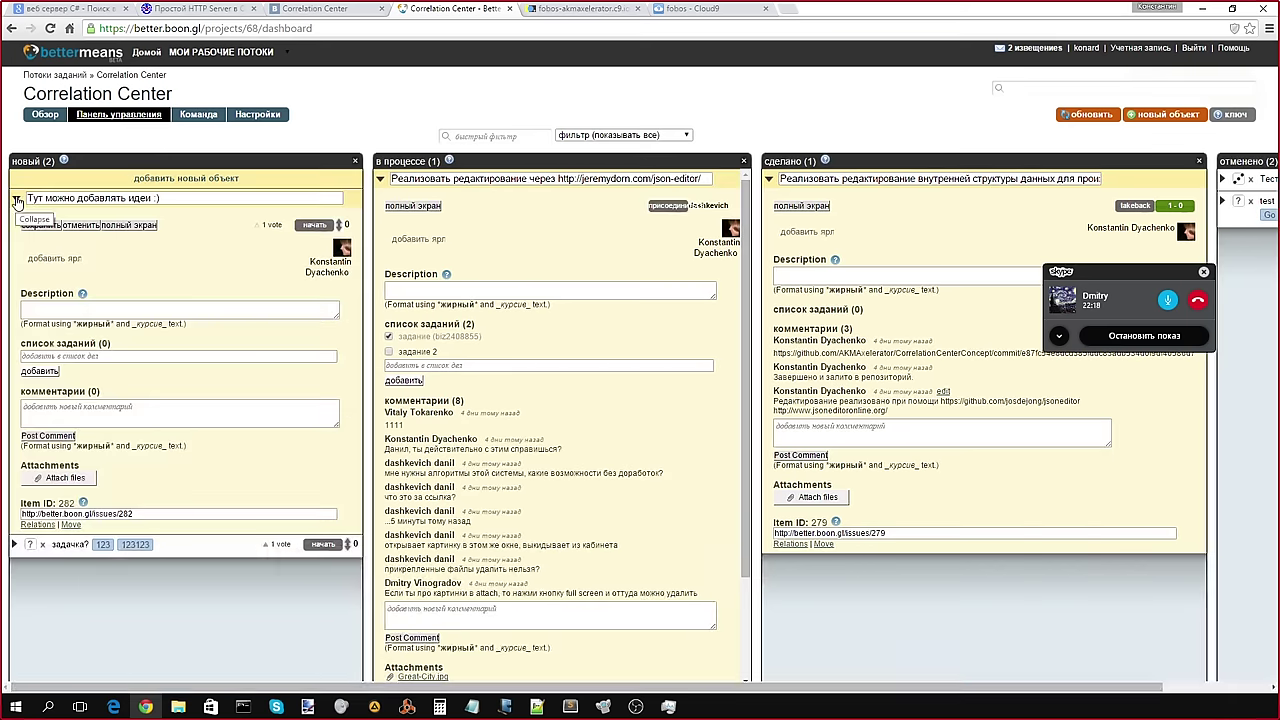
click(17, 201)
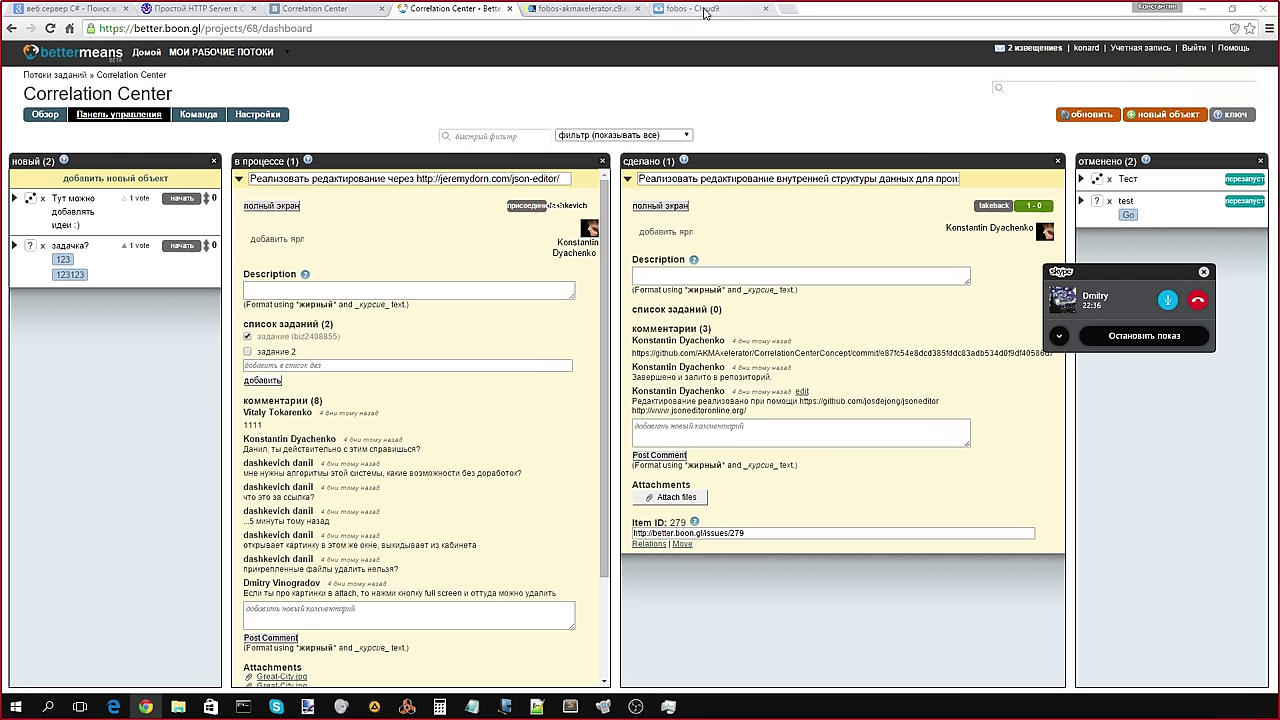
Step: Open the project's GitHub repository link from the VK community in a new tab and move that tab to the end
click(331, 11)
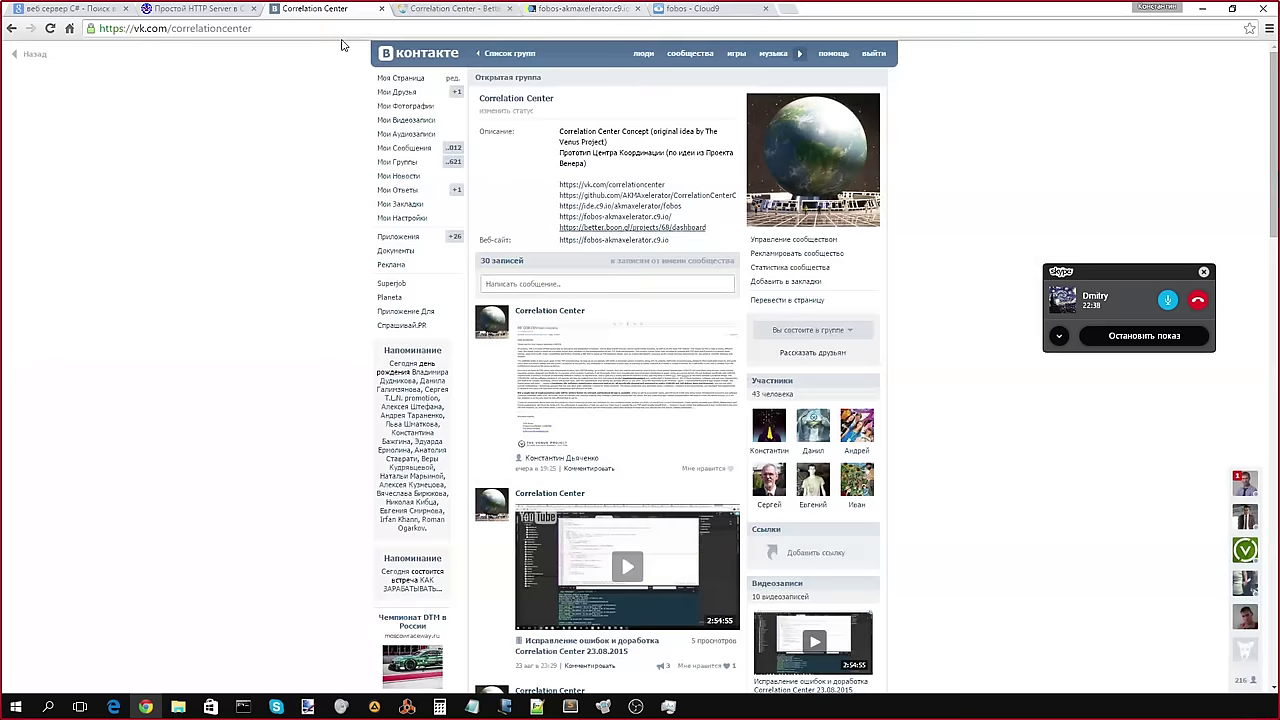
click(657, 195)
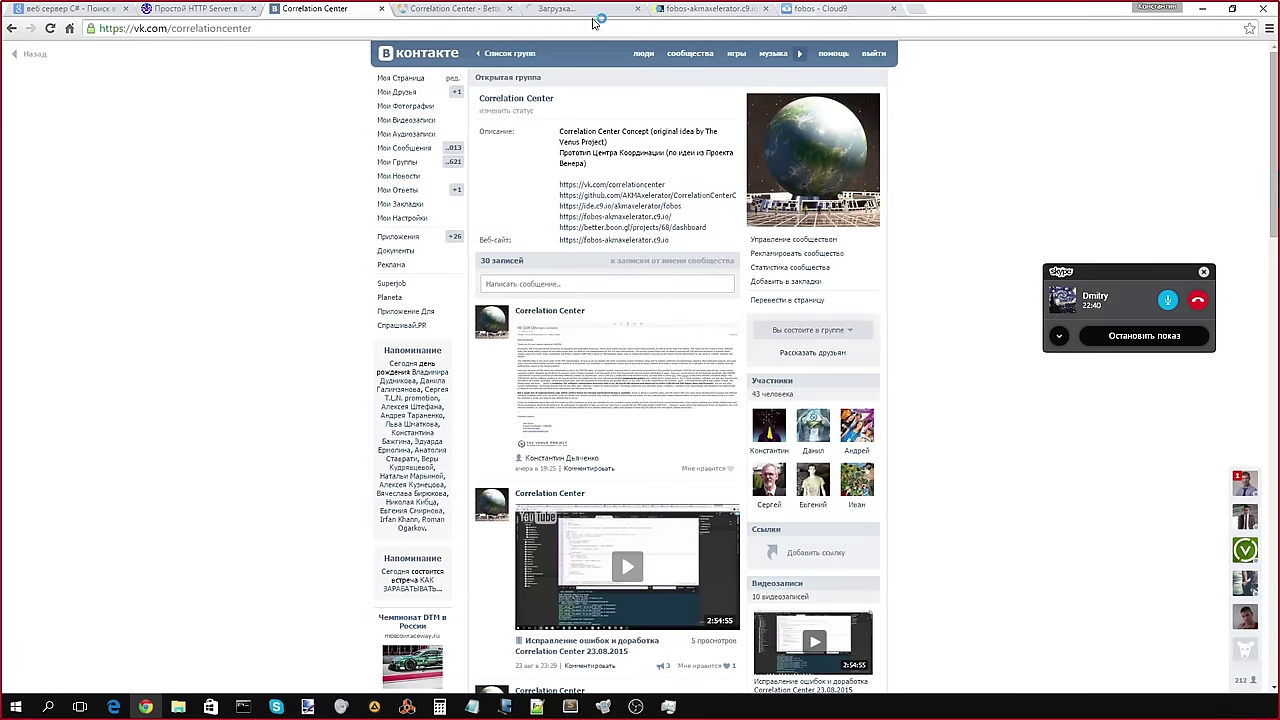
drag(593, 18, 829, 9)
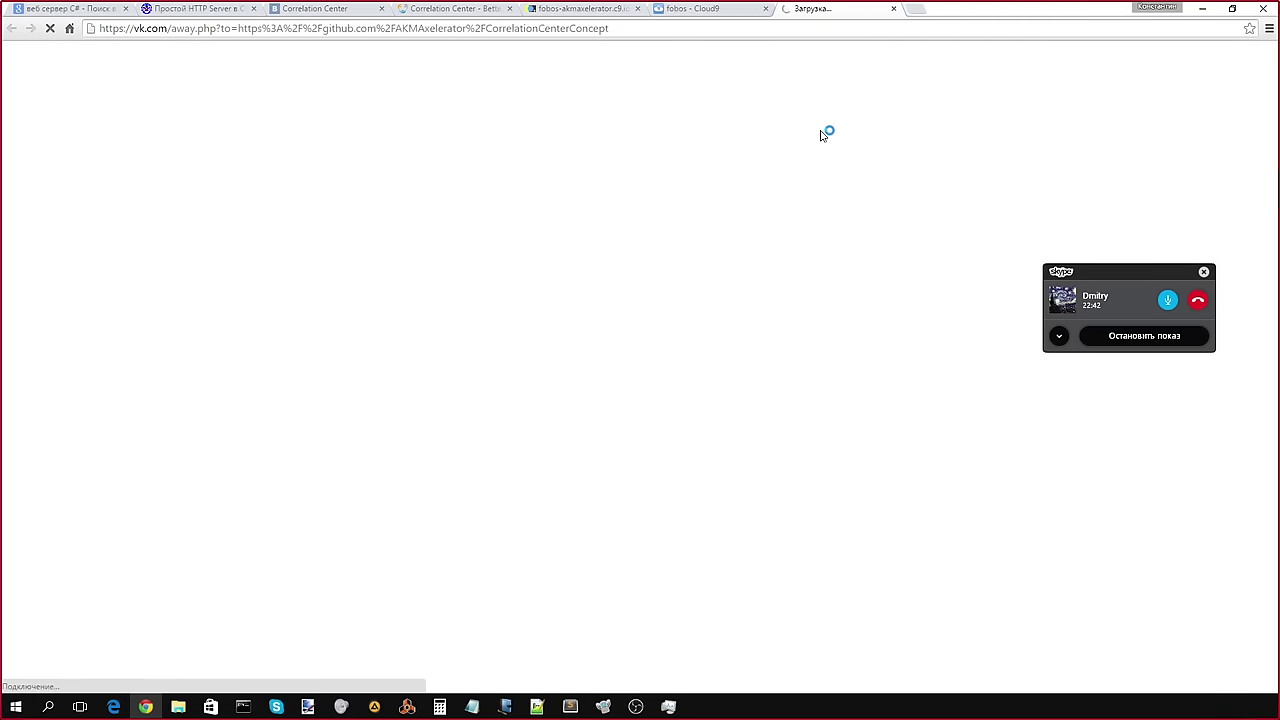
Step: Switch to the fobos Cloud9 workspace and examine its root files, the REPOSITORY folder's contents and the links code in storage.js
click(688, 11)
click(85, 131)
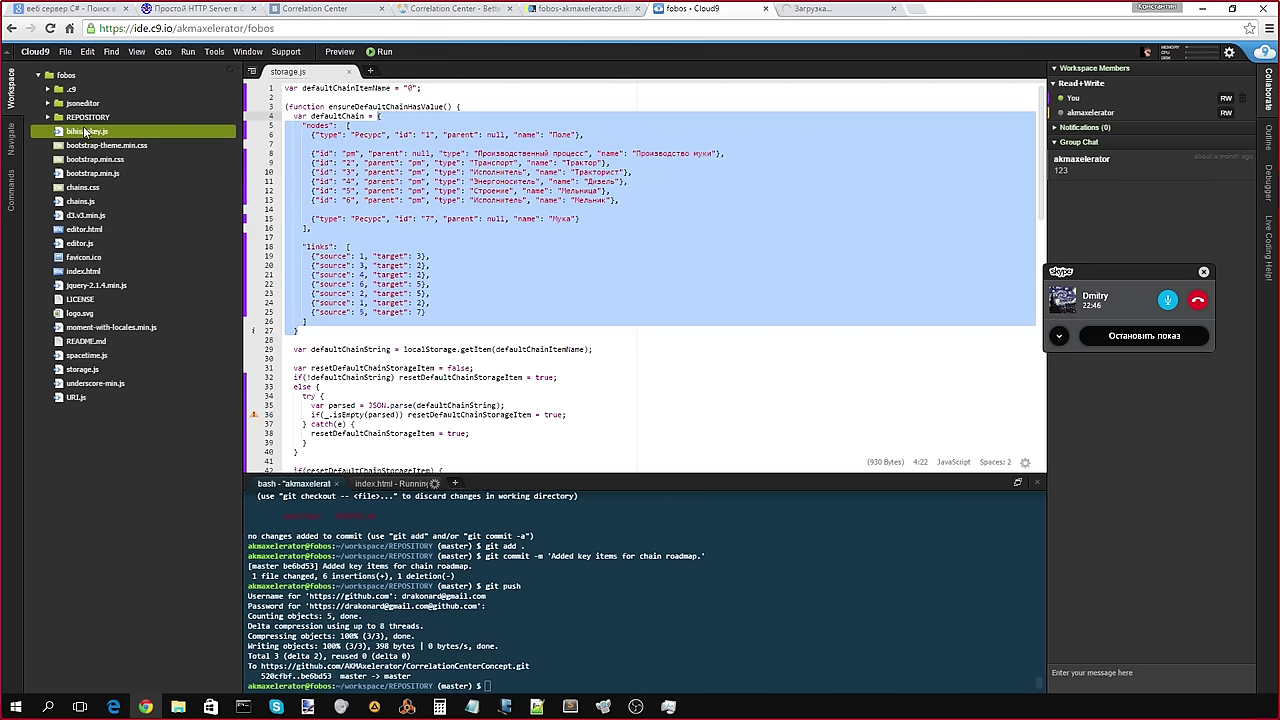
shift+click(97, 397)
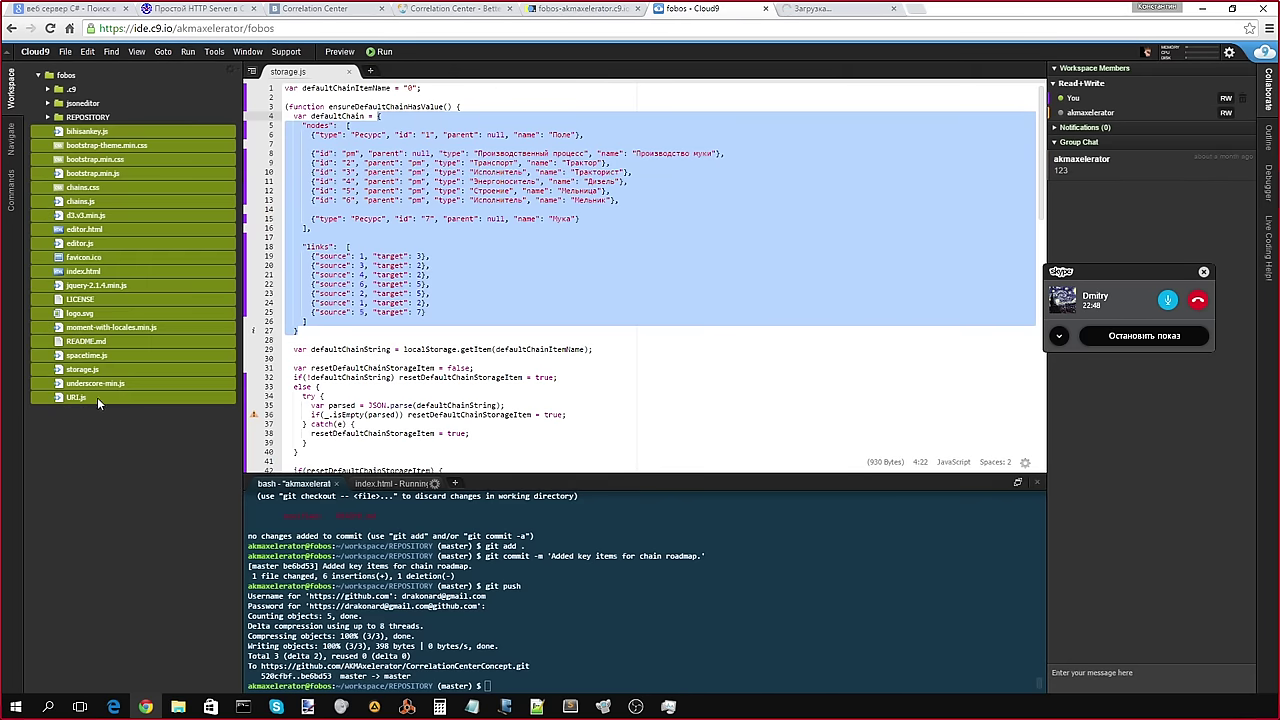
click(95, 117)
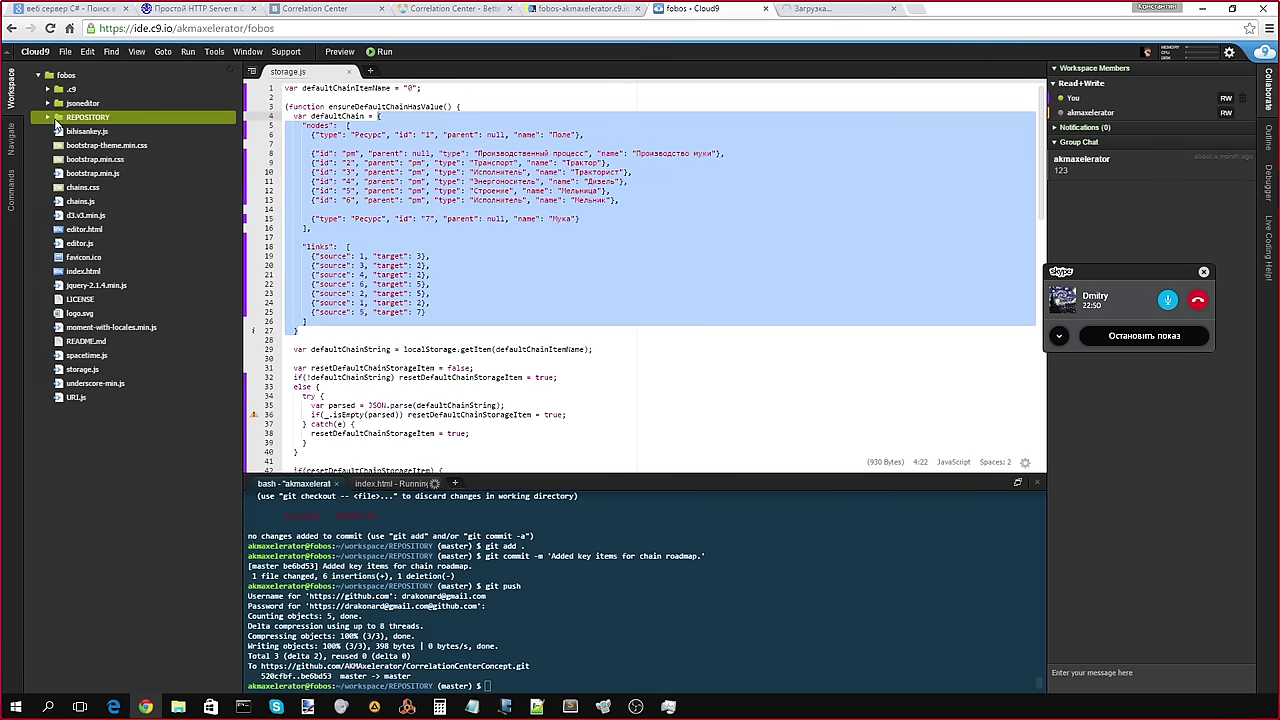
click(47, 117)
click(100, 425)
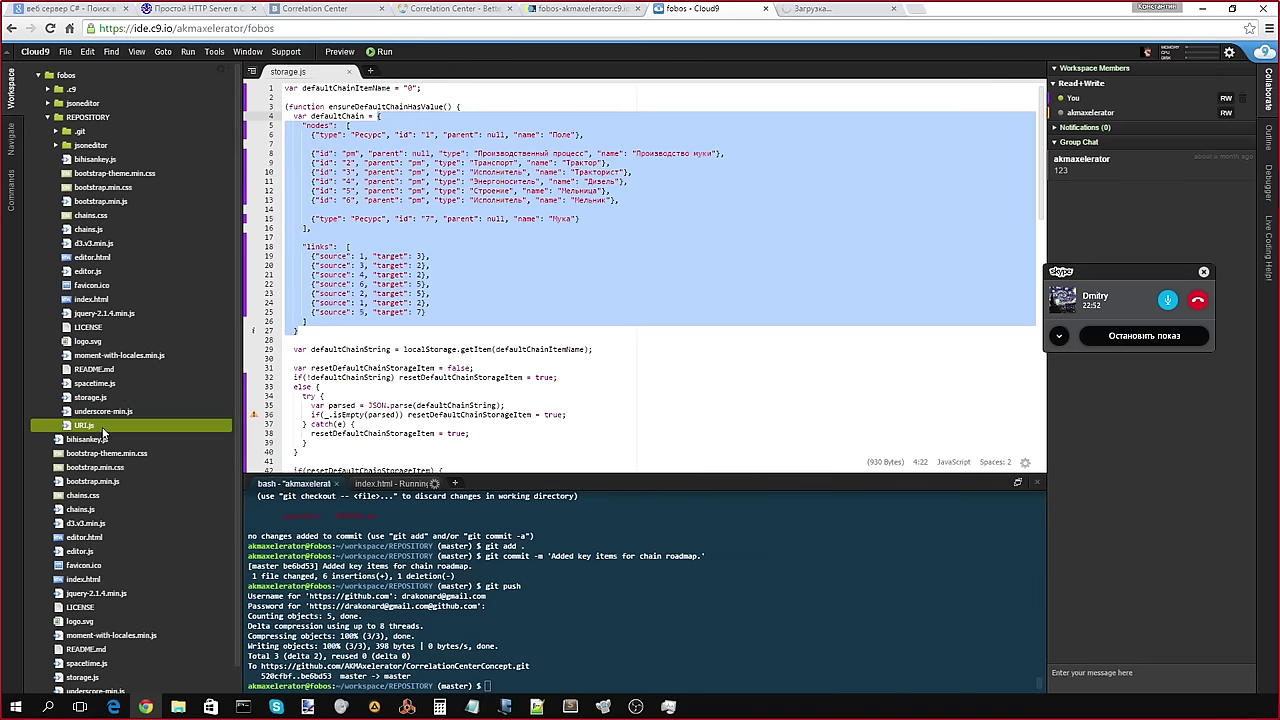
shift+click(96, 152)
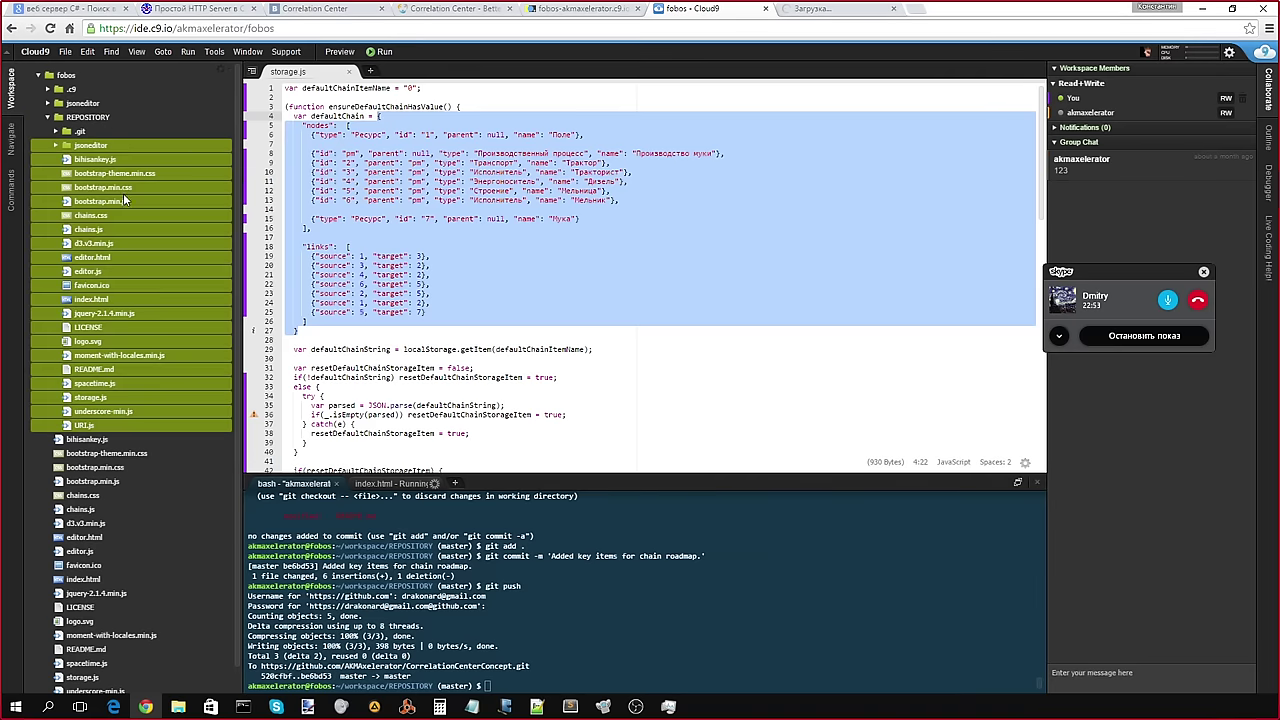
click(47, 118)
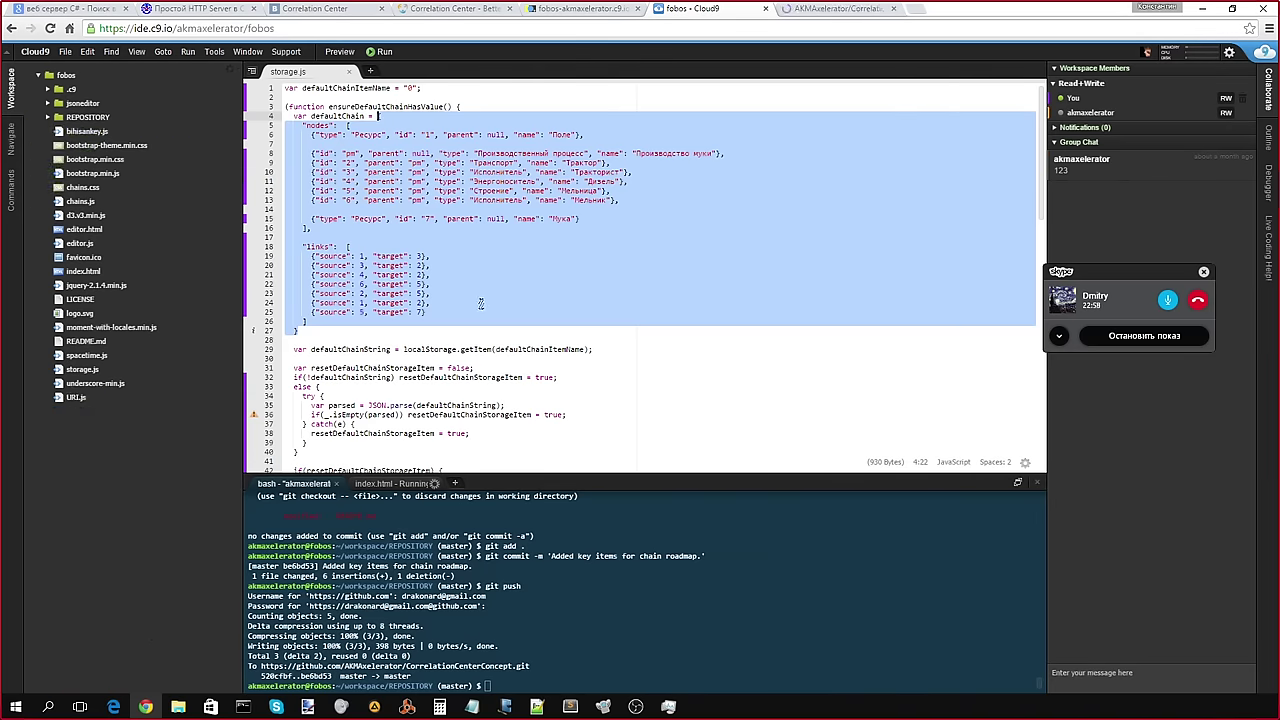
click(481, 302)
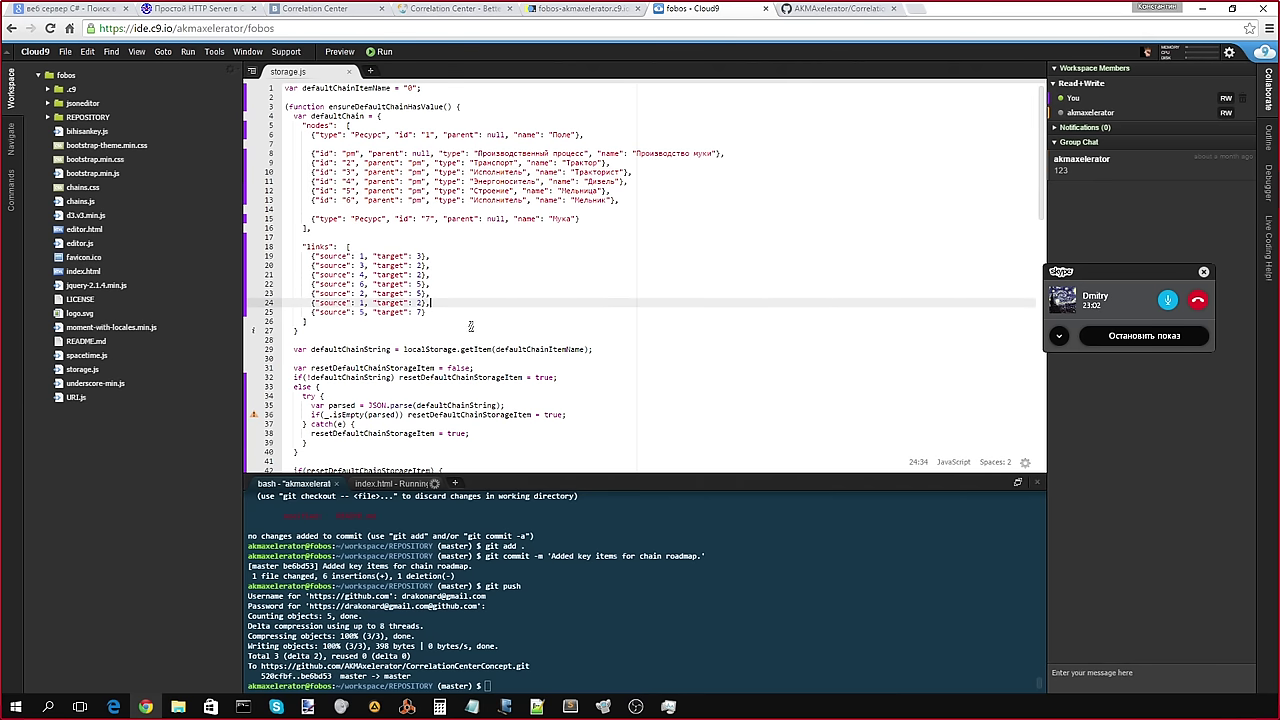
click(466, 286)
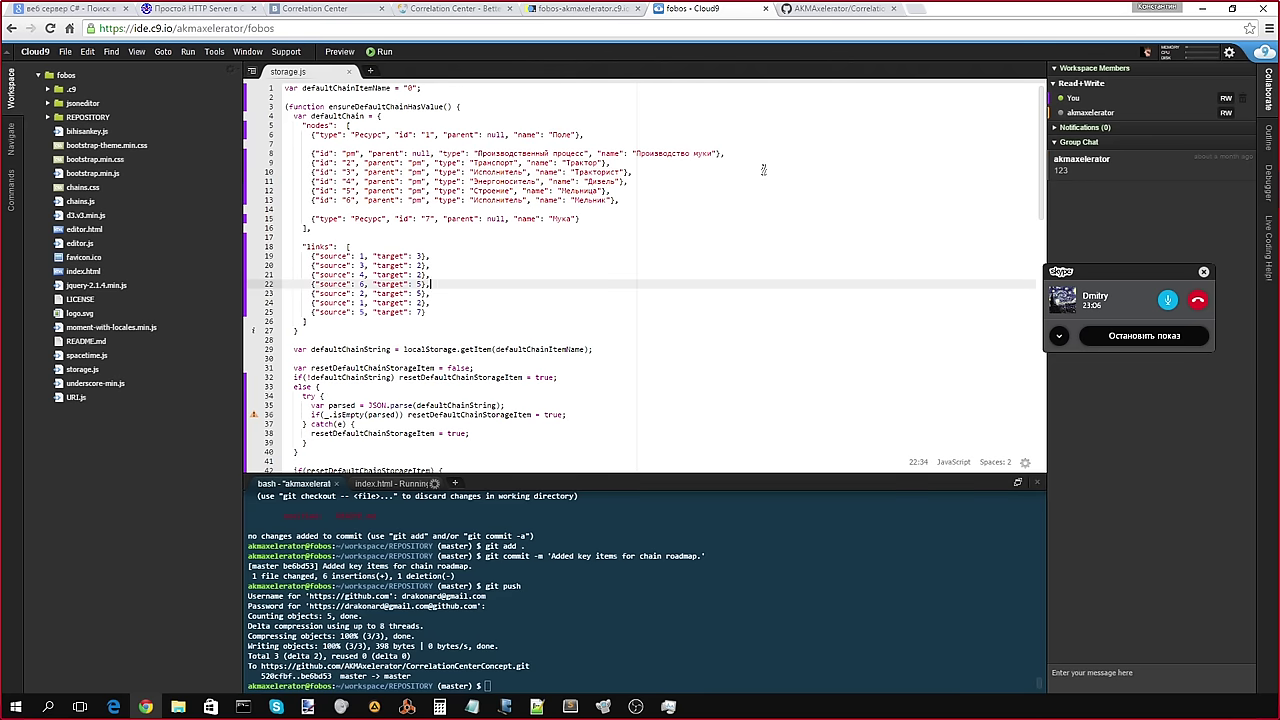
Step: Switch to the CorrelationCenterConcept repository on GitHub and review the commit history of the master branch
click(845, 8)
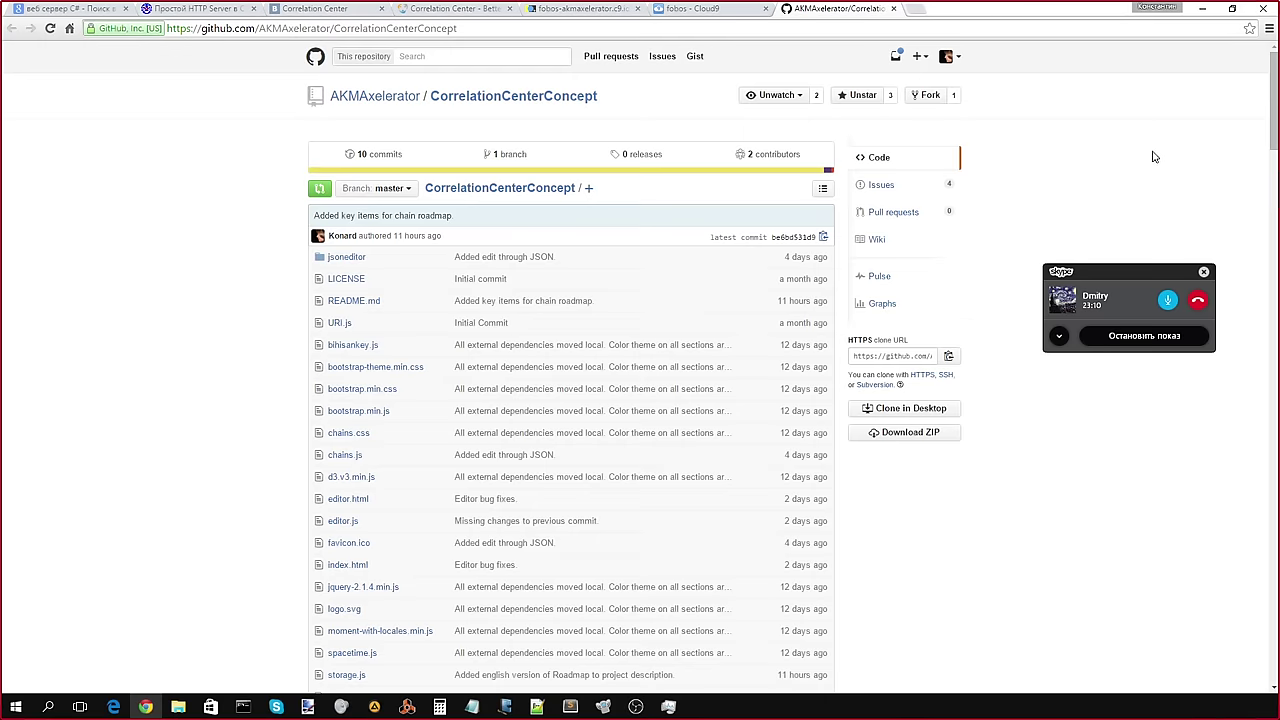
click(372, 160)
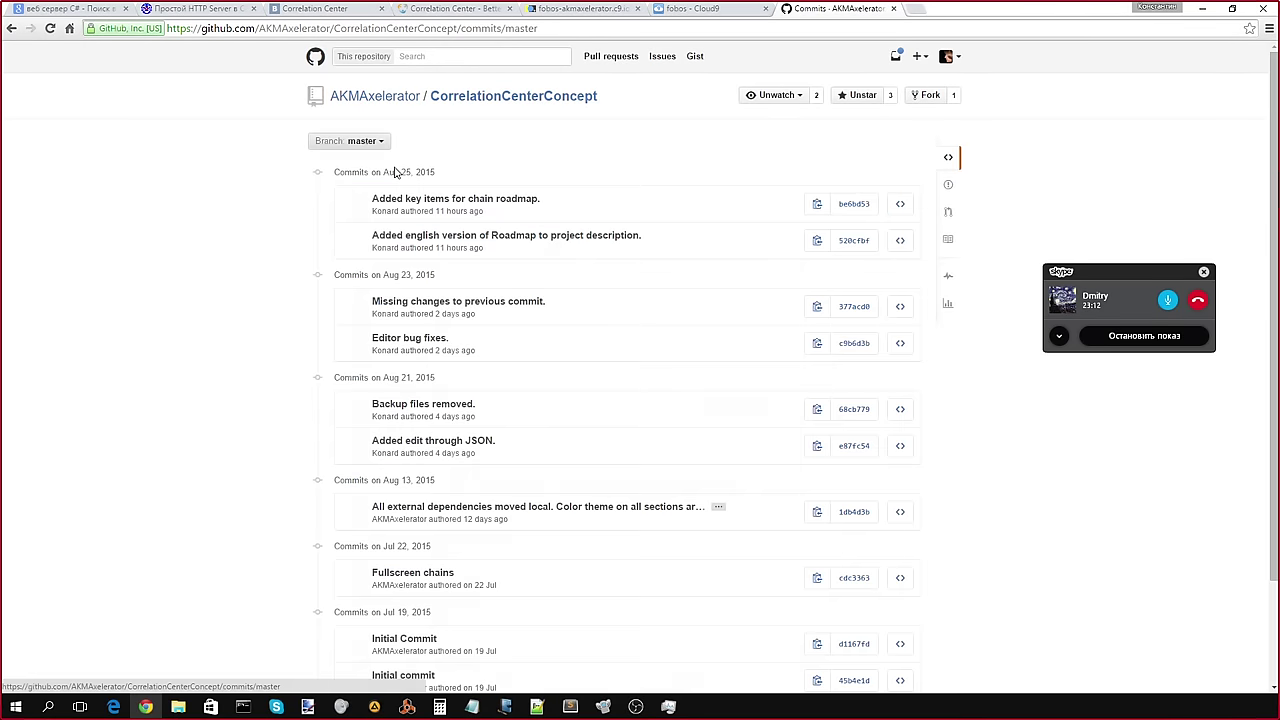
scroll(583, 471, down, 3)
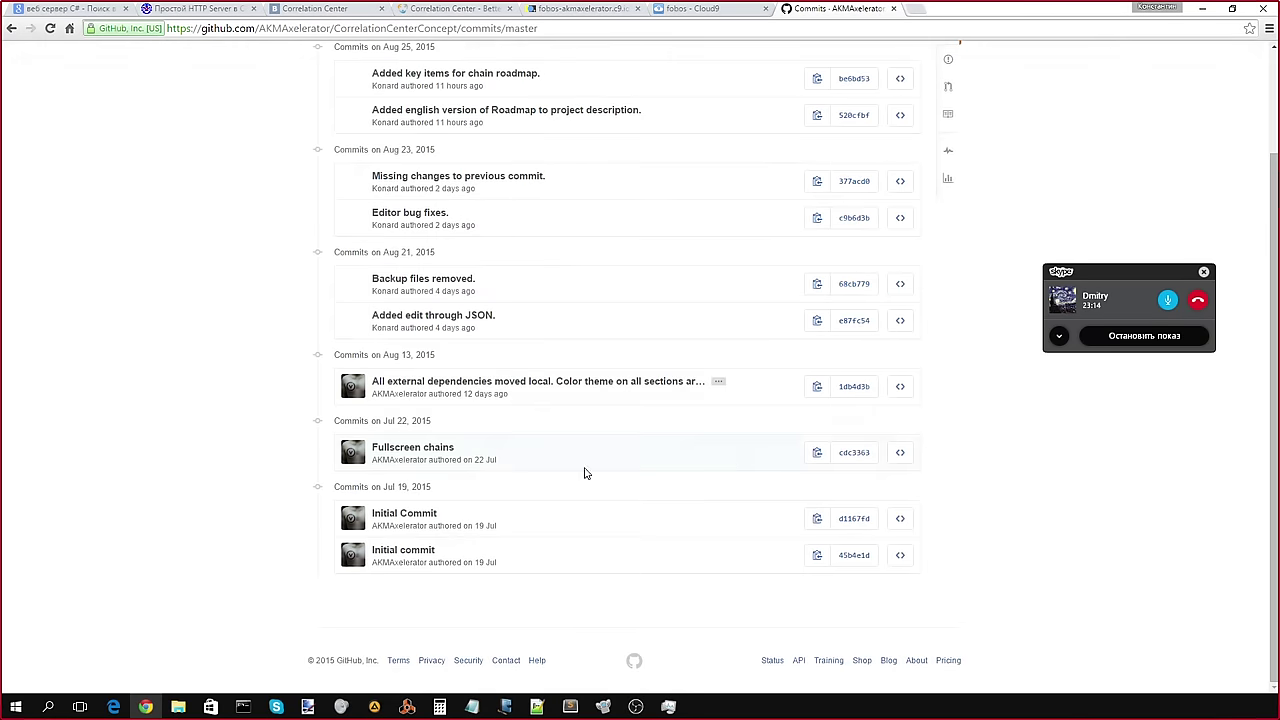
scroll(601, 287, up, 3)
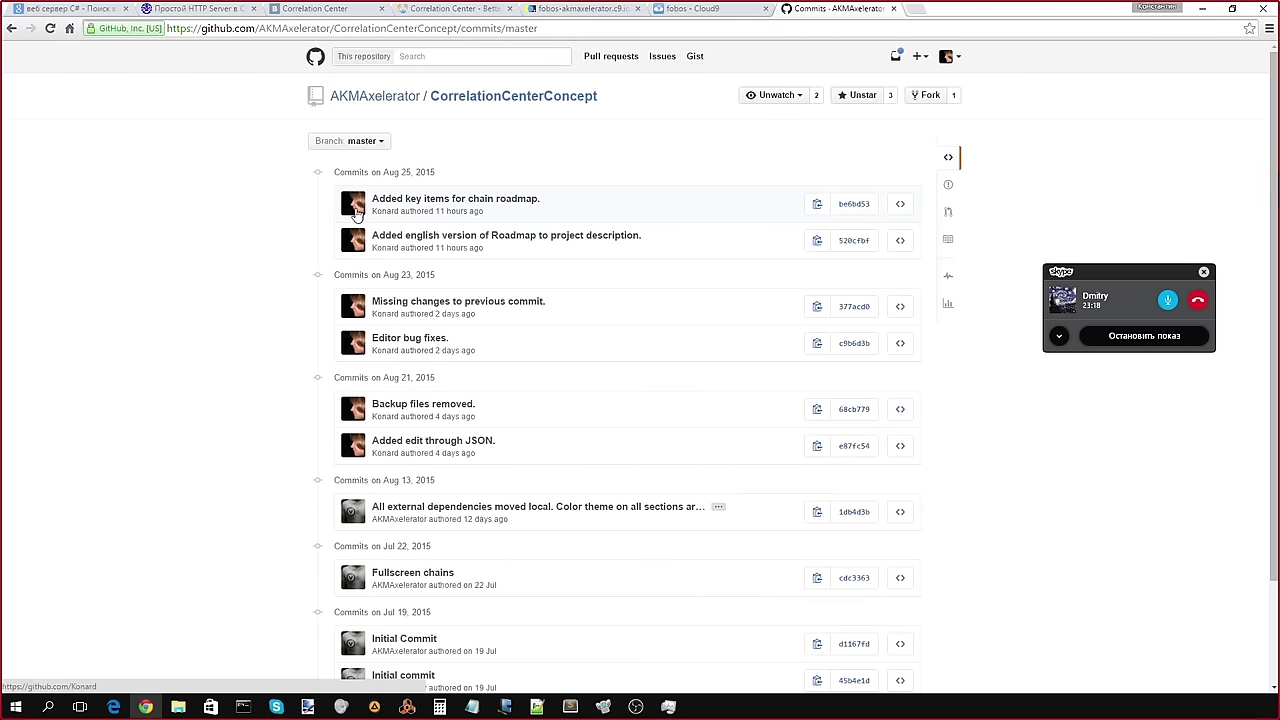
Step: Return to the repository's main page and read the README from "Текущее состояние разработки" through the English roadmap sections
click(508, 103)
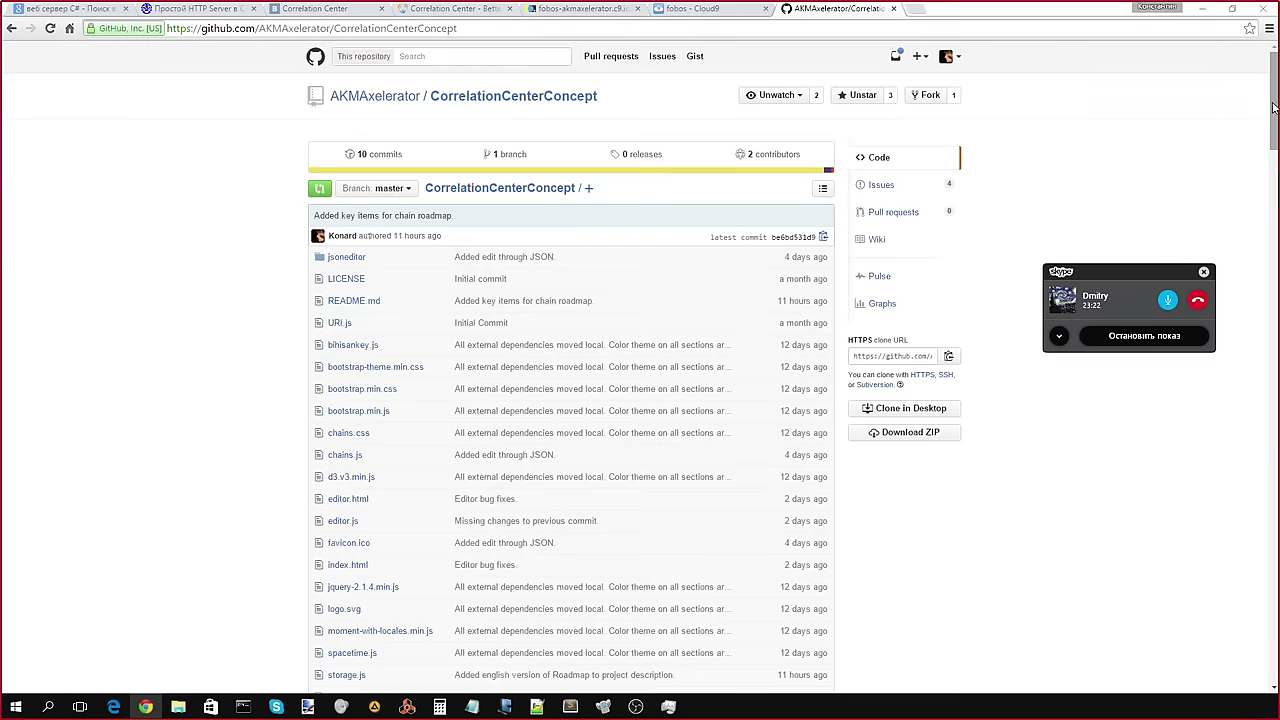
drag(1273, 107, 1273, 288)
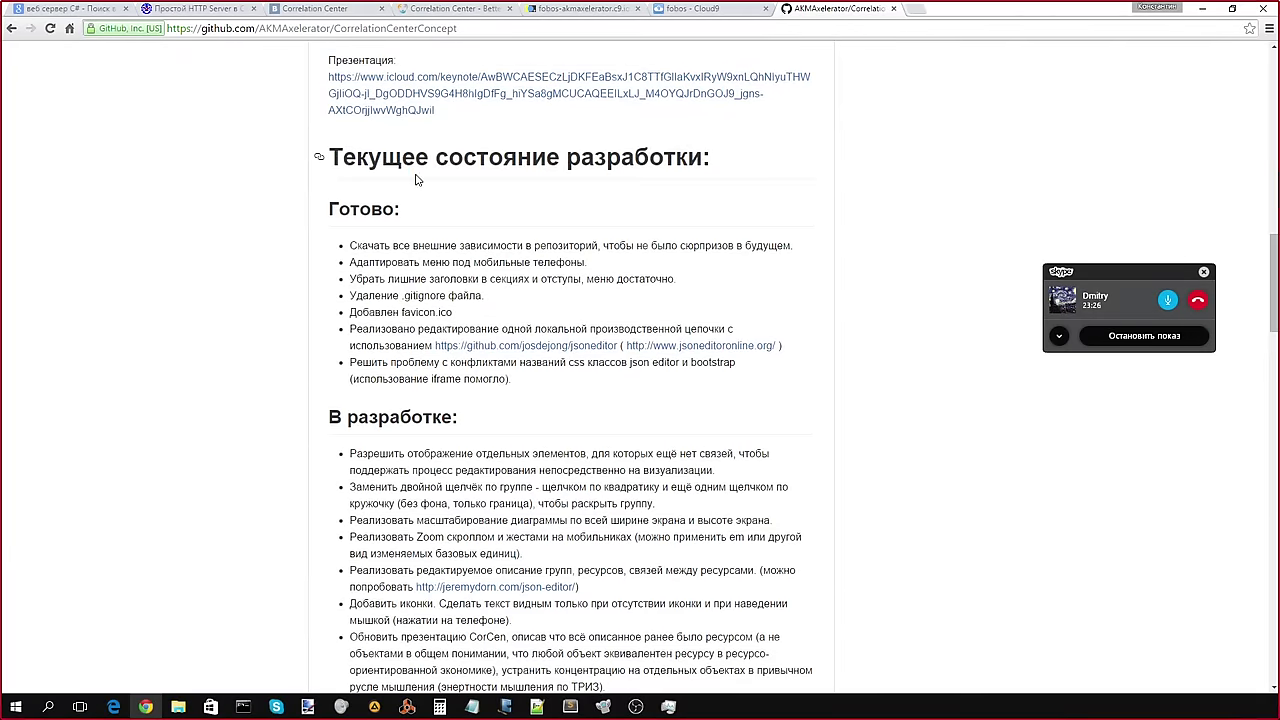
drag(338, 158, 838, 160)
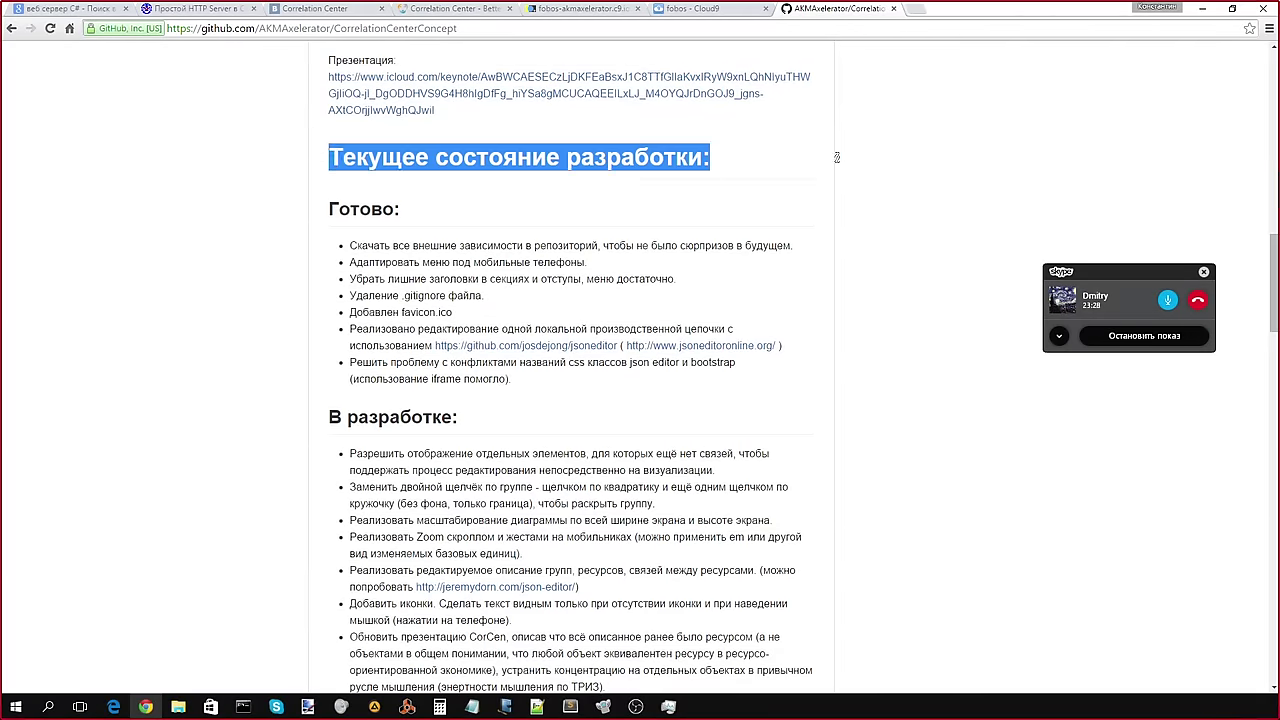
click(839, 162)
scroll(1062, 428, down, 15)
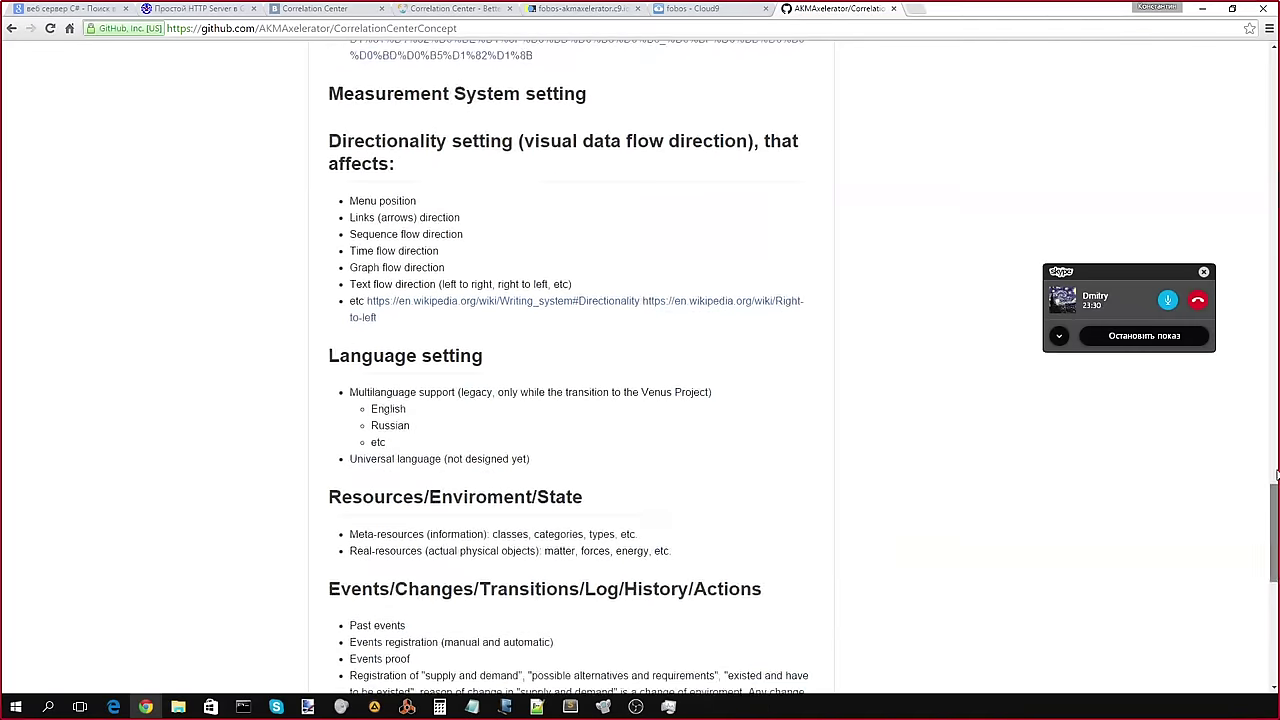
Step: Examine the README again, from the file list down to the Roadmap heading and its language, resource, event and chain sections
scroll(1062, 428, up, 1)
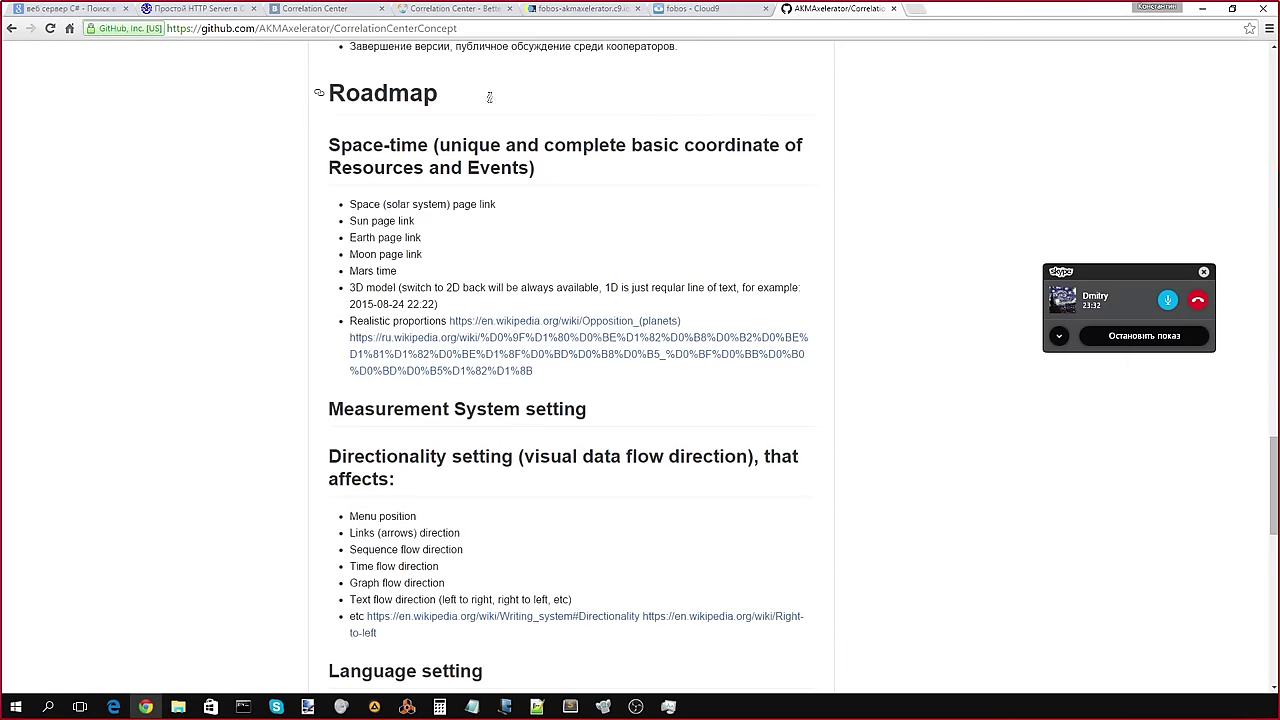
drag(329, 93, 616, 113)
click(676, 108)
scroll(780, 400, up, 6)
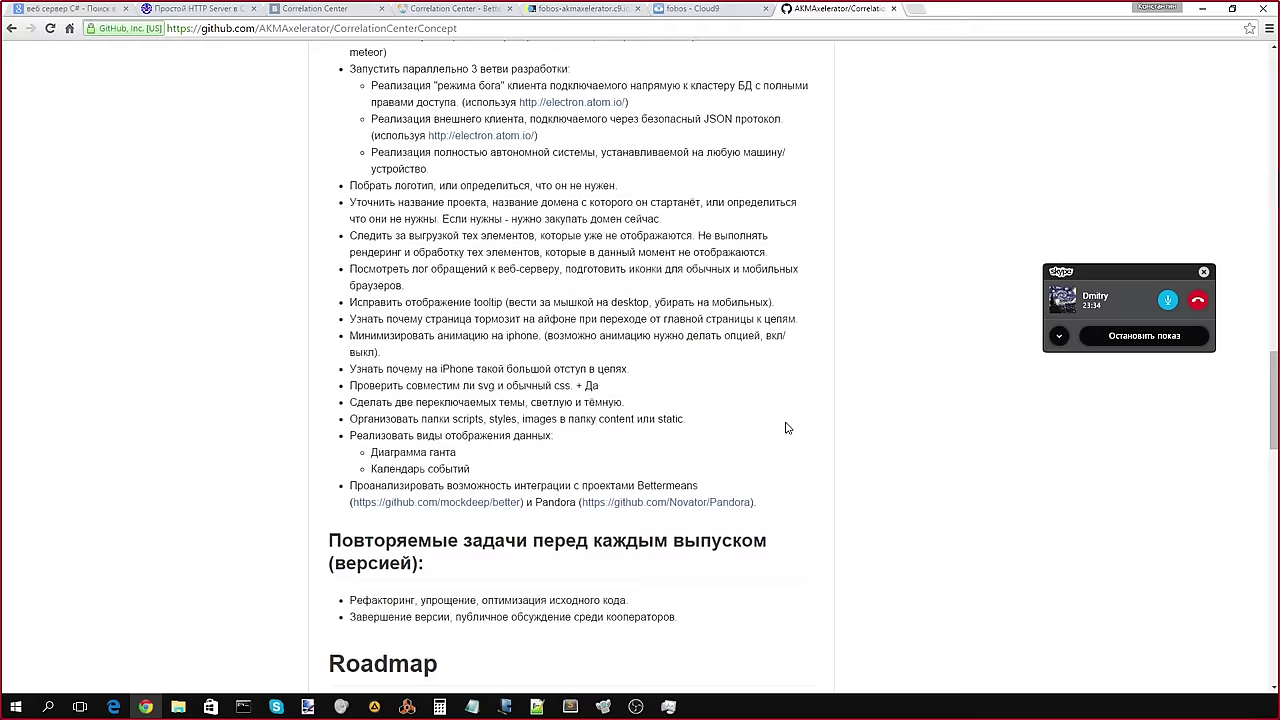
scroll(786, 467, up, 12)
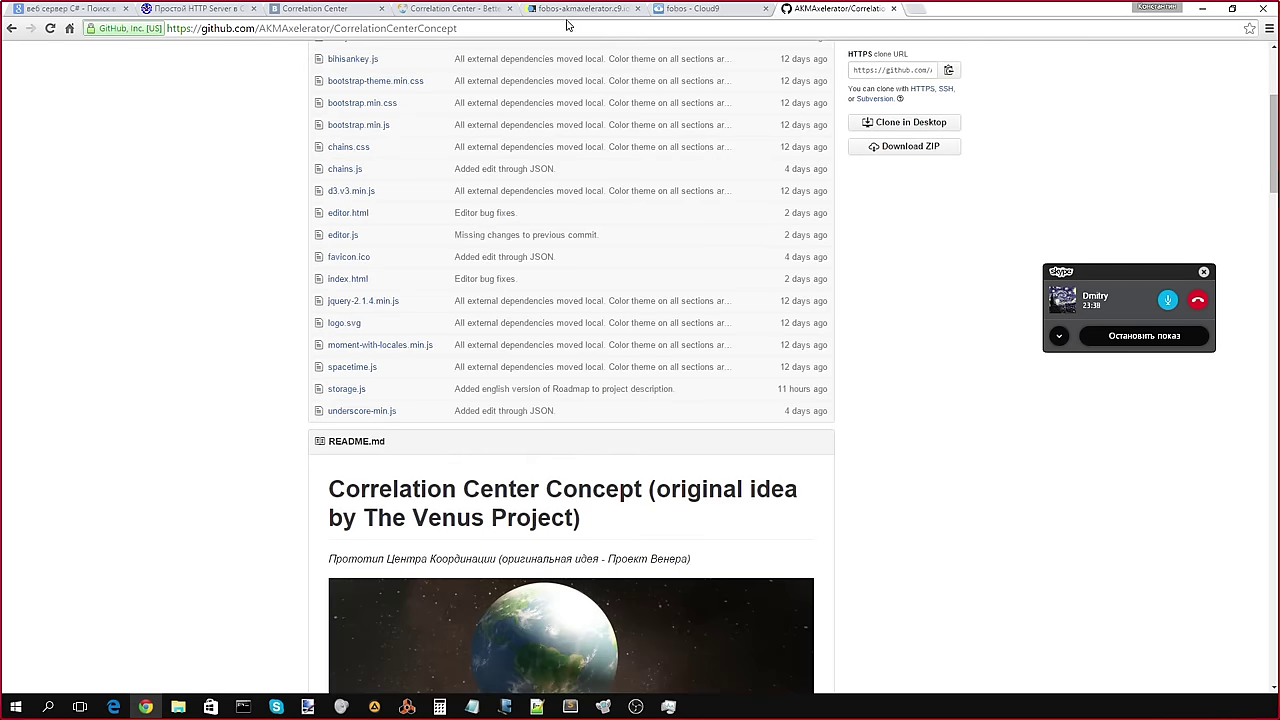
scroll(837, 416, down, 12)
scroll(837, 416, down, 11)
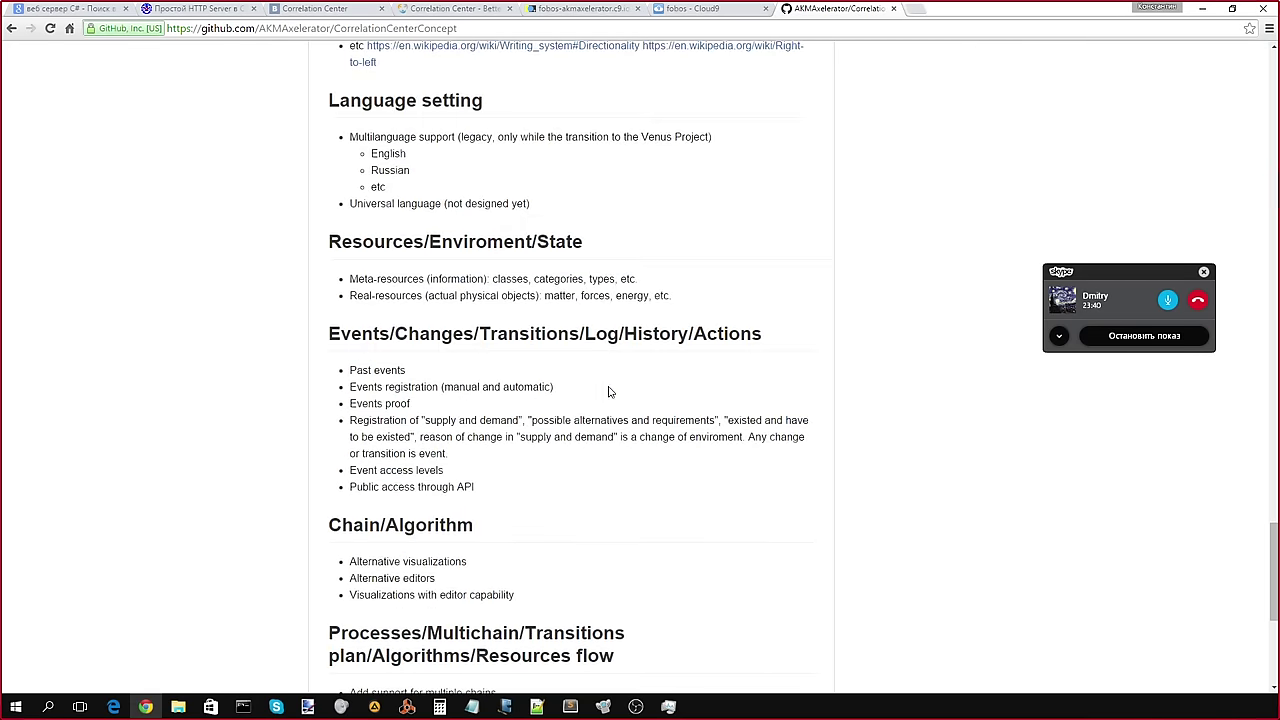
scroll(578, 243, up, 6)
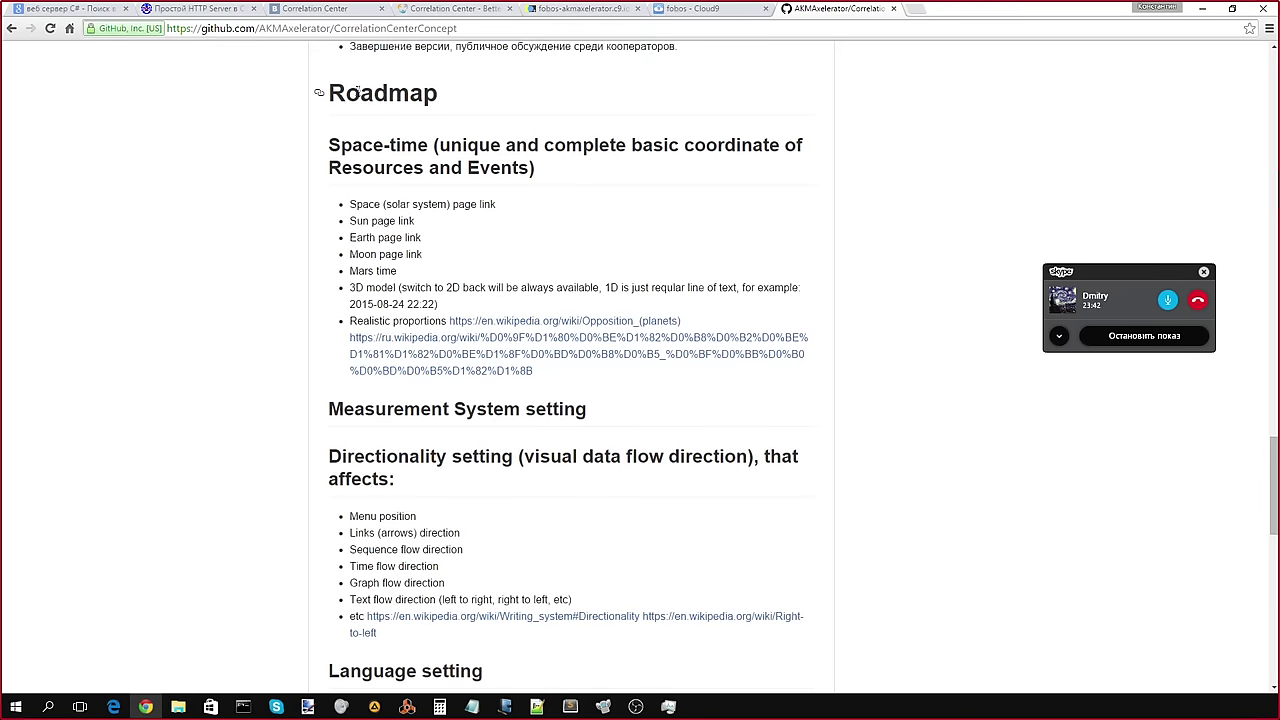
Step: Switch to BetterMeans, review the list of public workstreams and the form for a new workstream, and return to the list
click(464, 10)
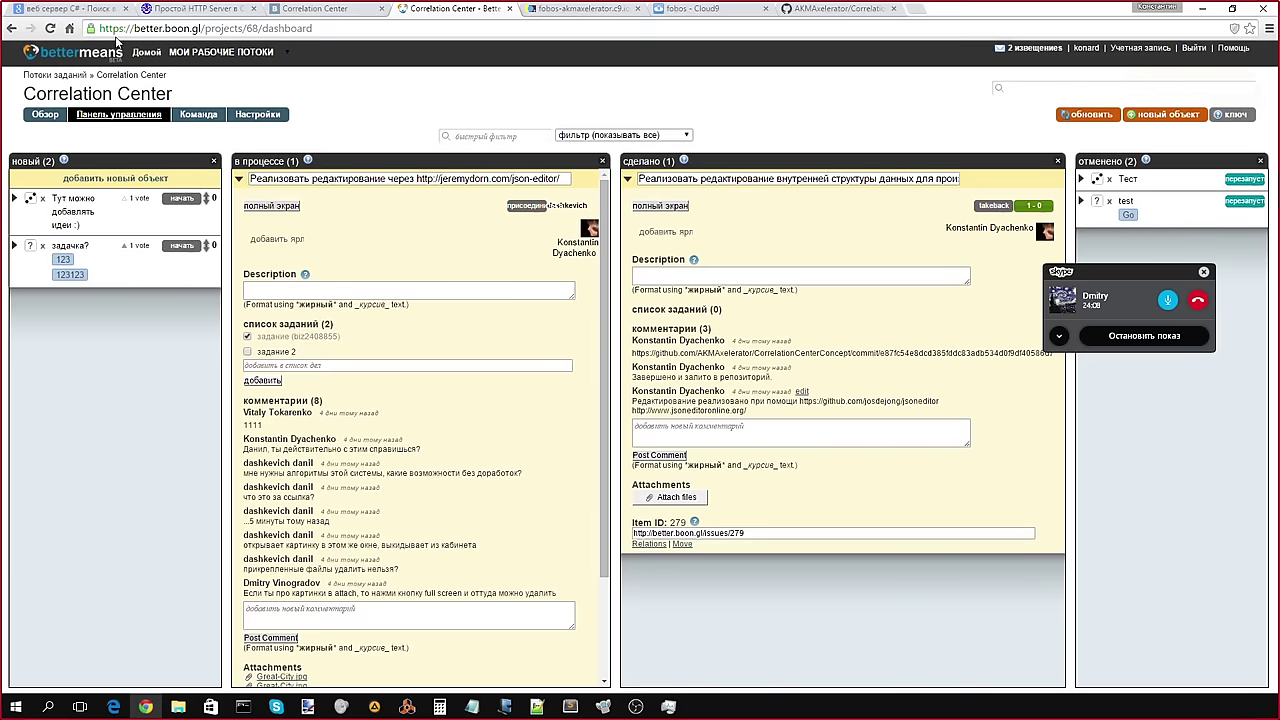
click(73, 118)
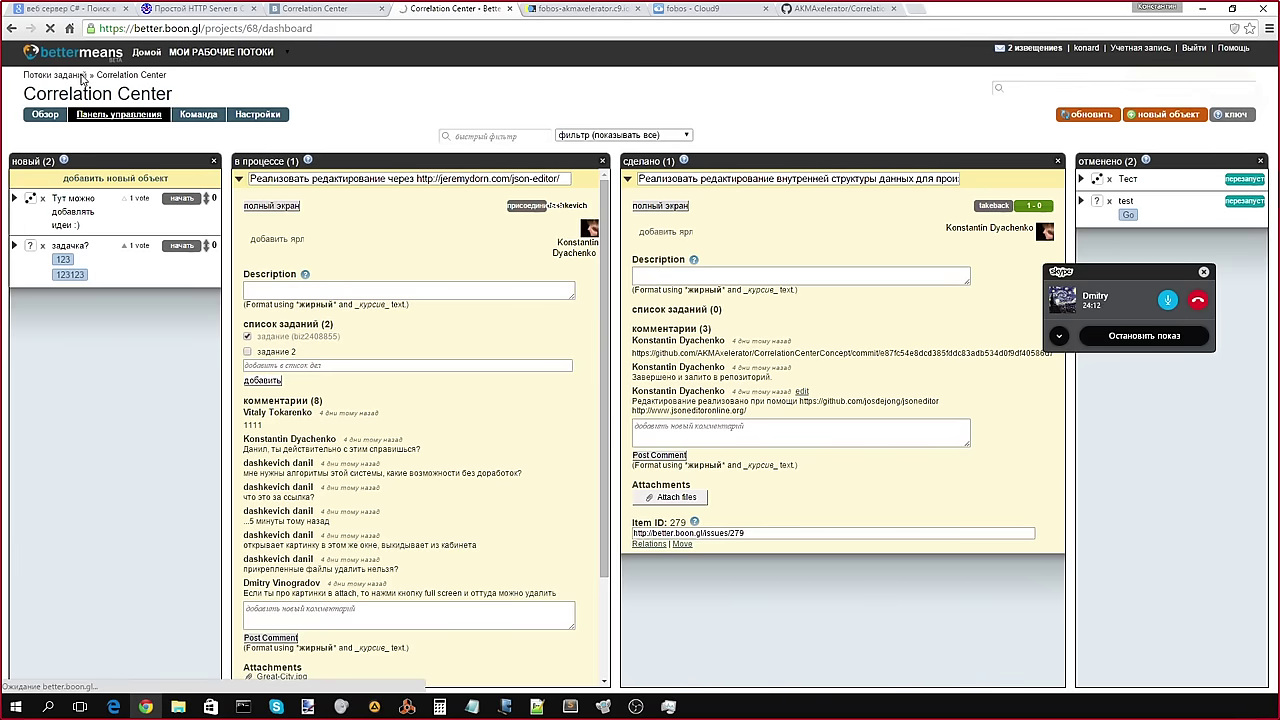
click(82, 77)
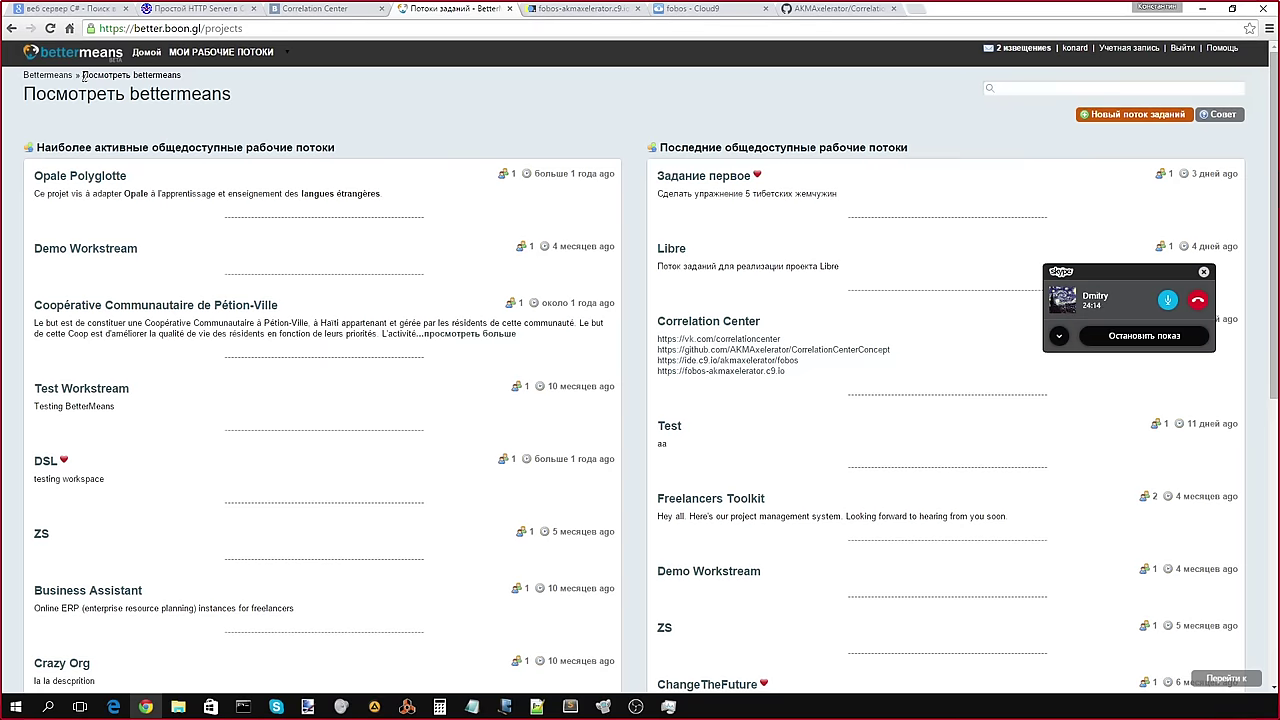
click(1108, 117)
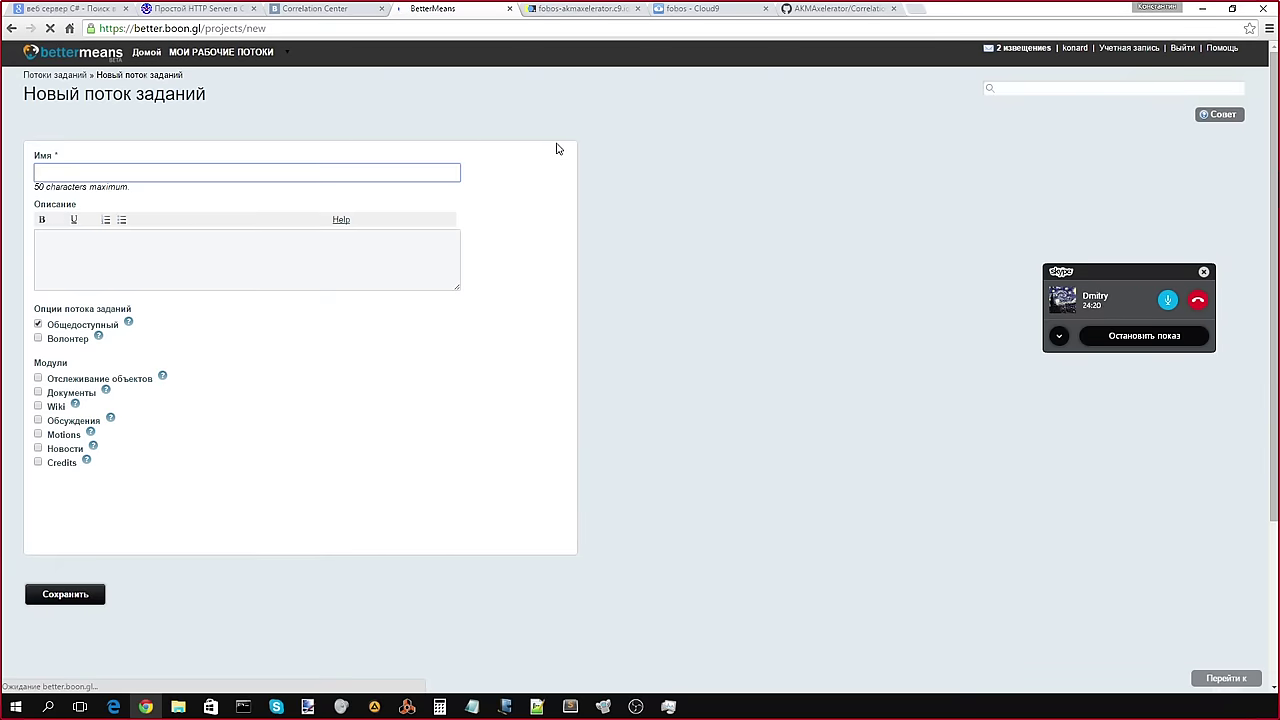
click(345, 266)
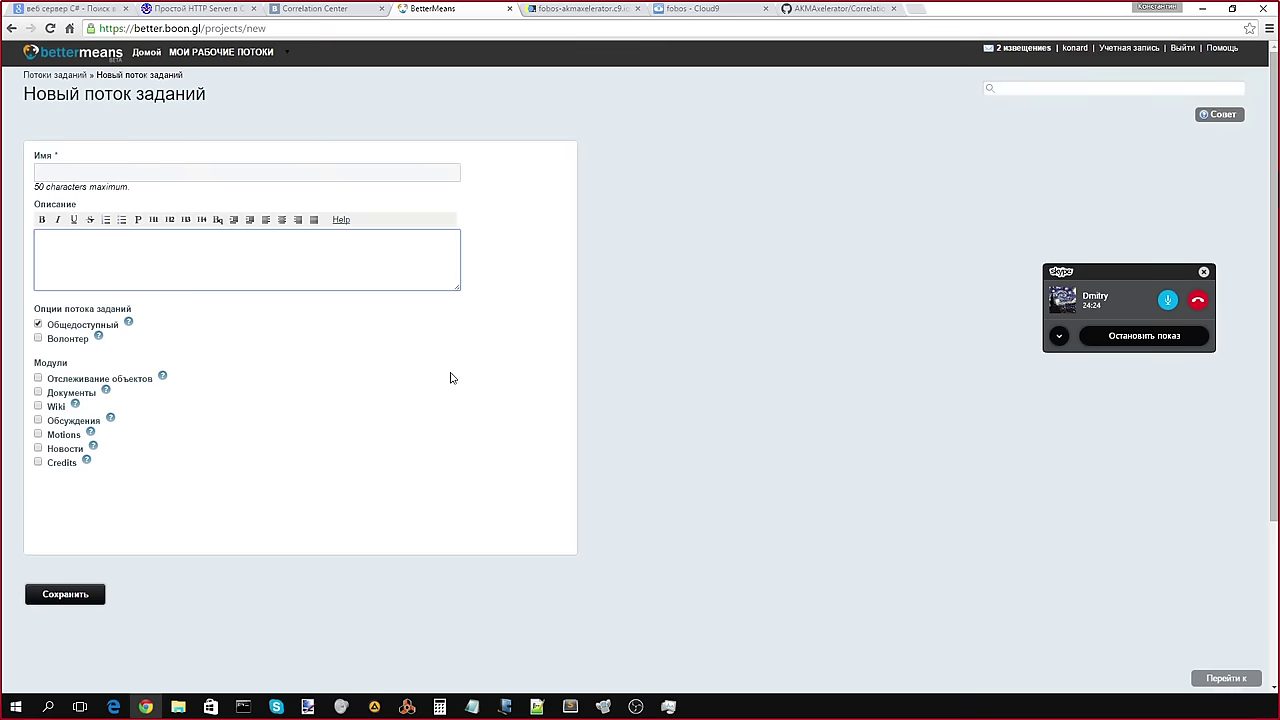
click(72, 78)
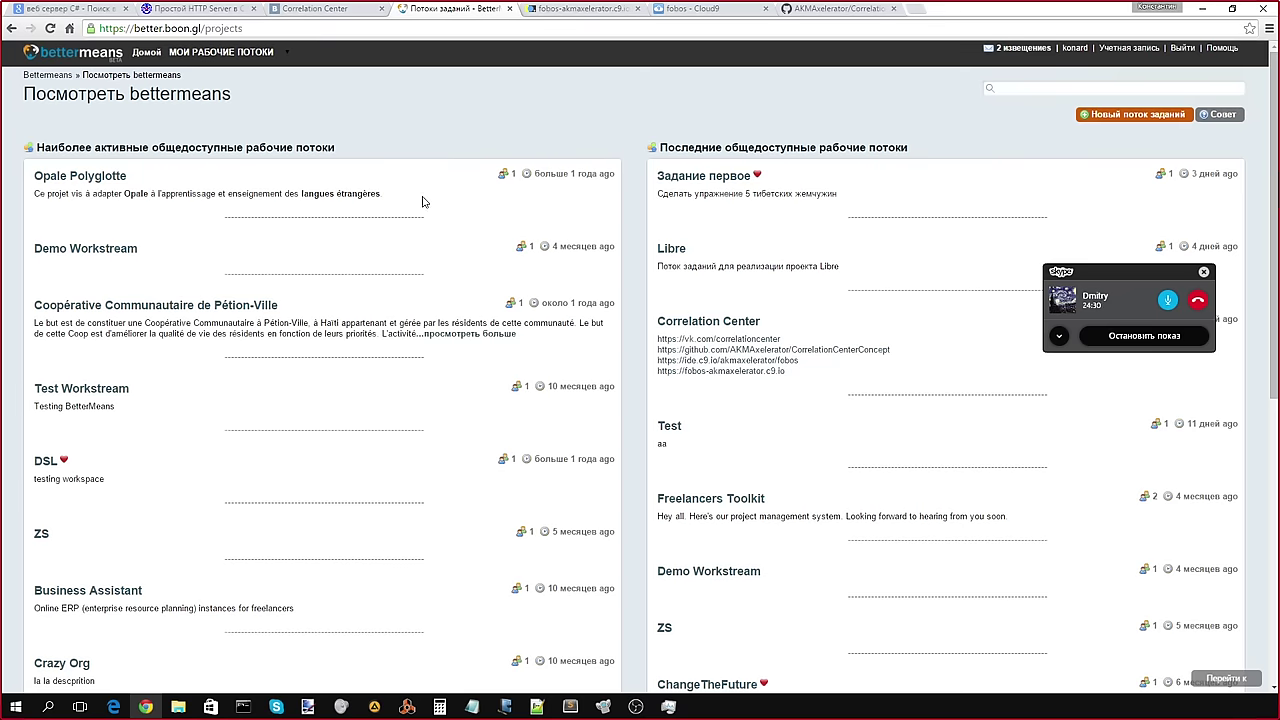
Step: Open the Correlation Center workstream and examine the name and description fields of its New sub workstream form
click(735, 326)
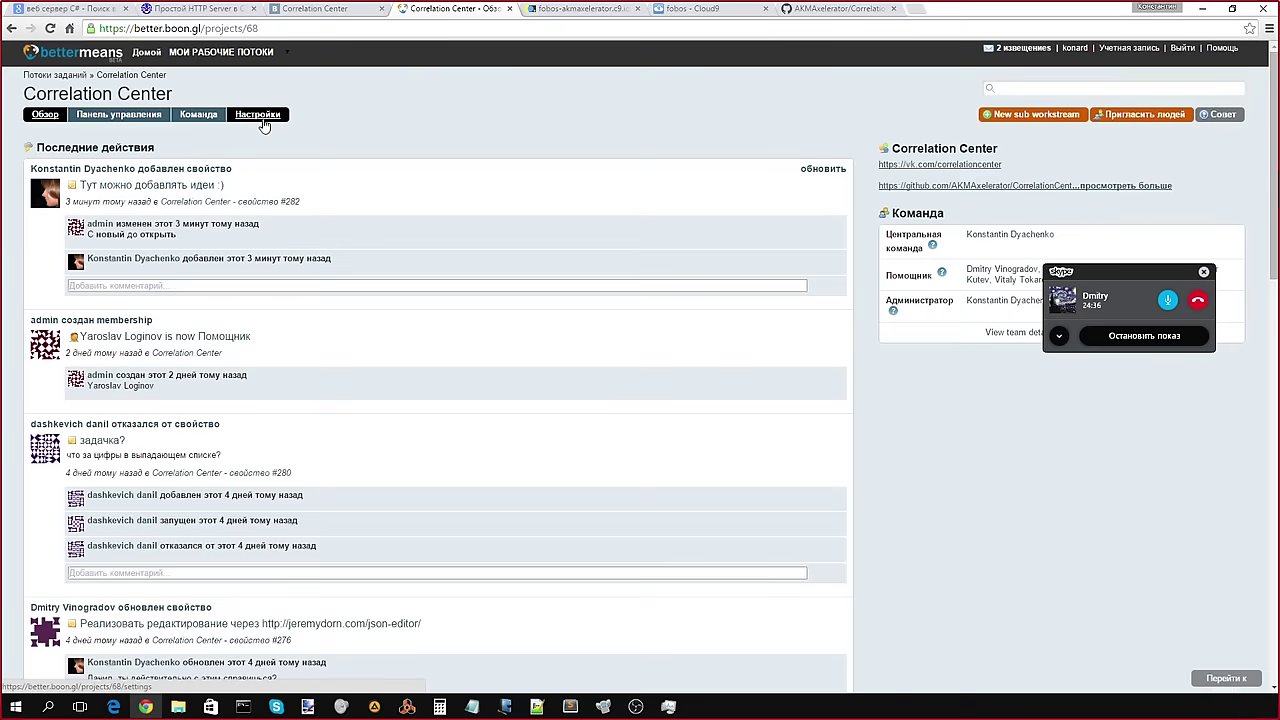
click(1000, 126)
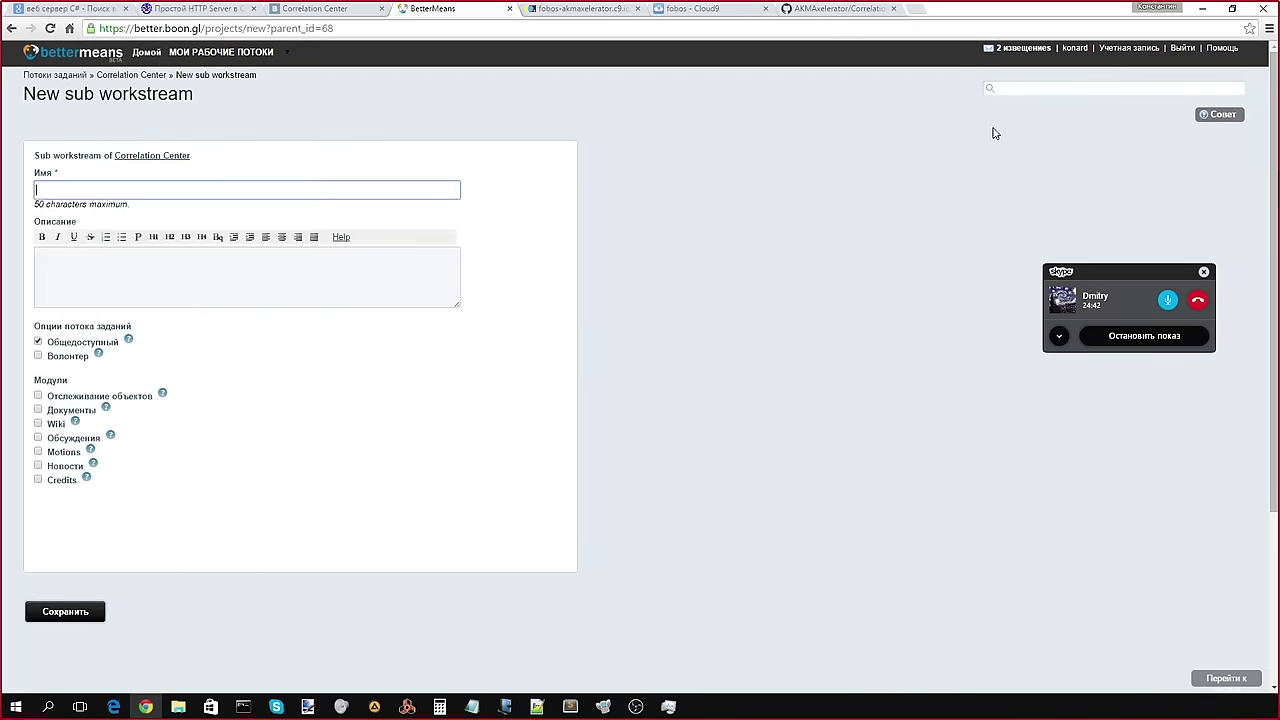
drag(205, 160, 28, 150)
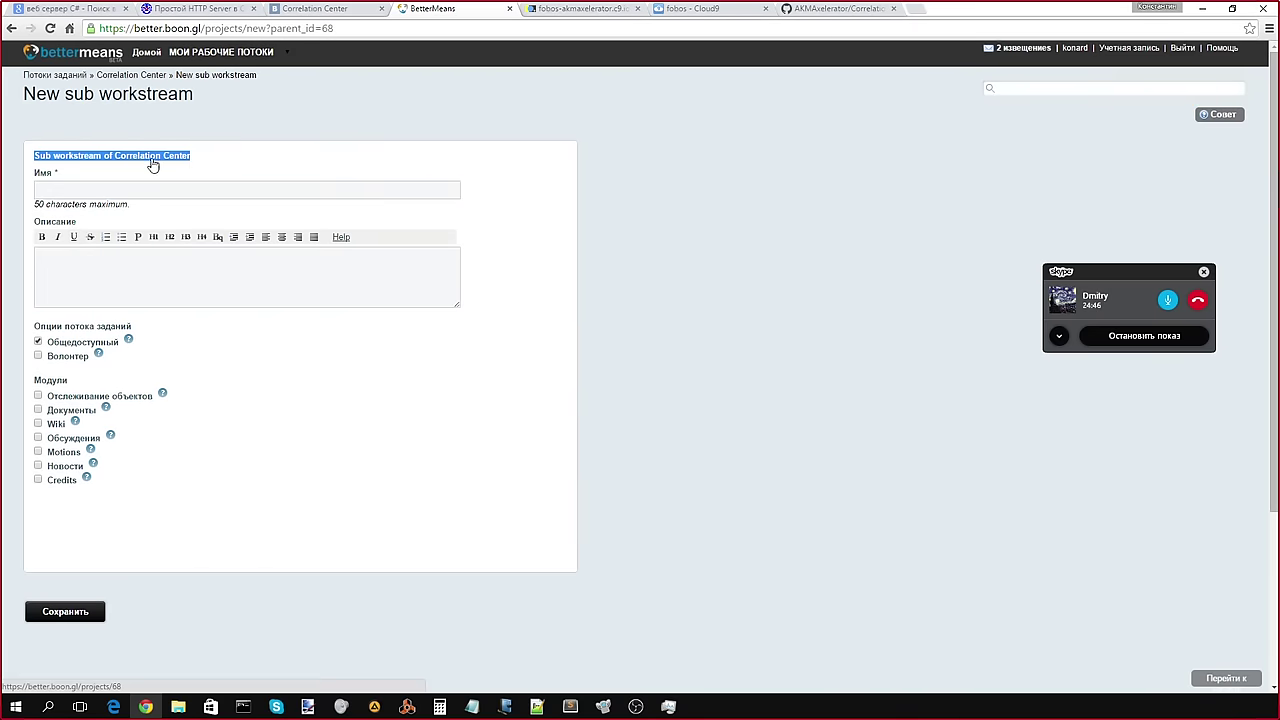
click(225, 175)
click(74, 190)
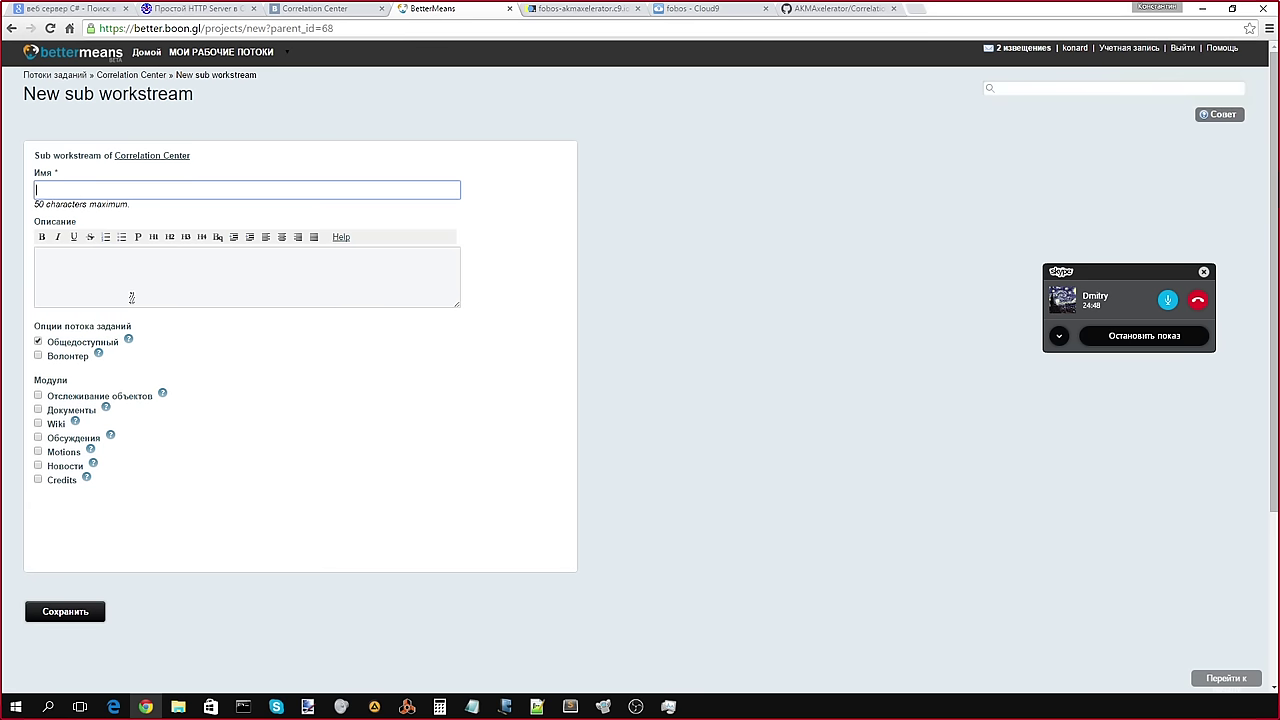
click(166, 286)
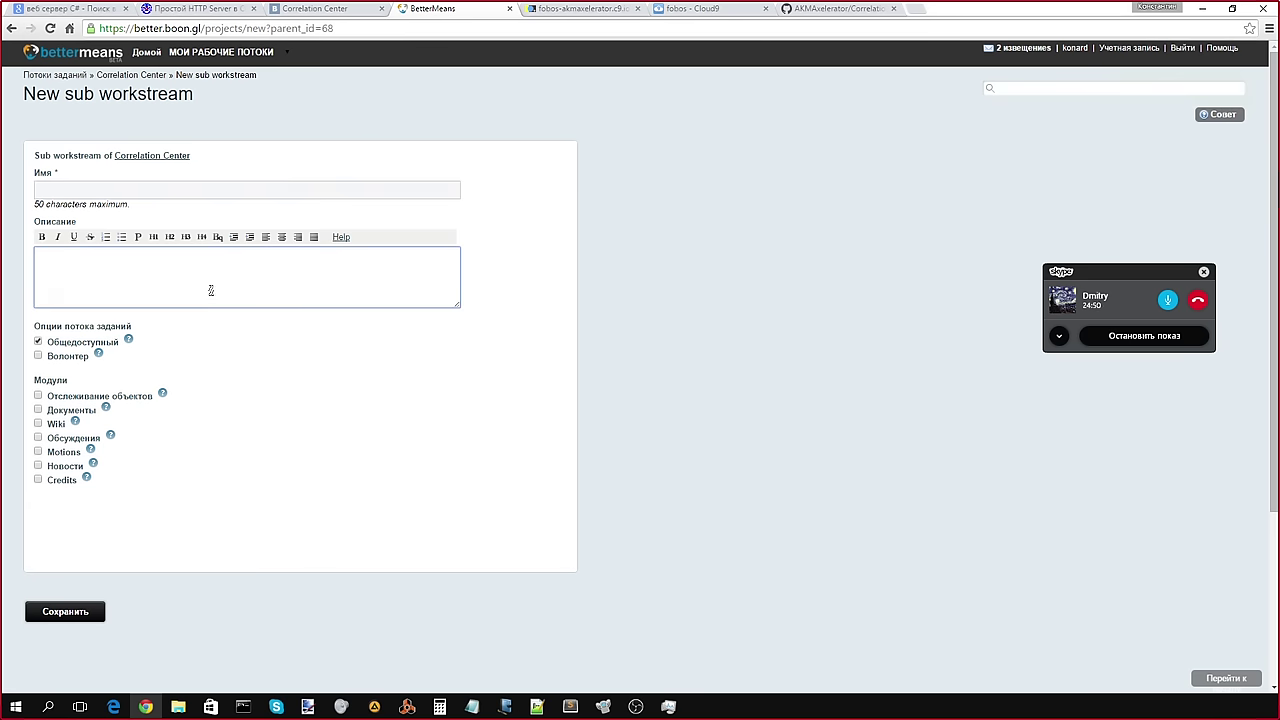
click(79, 191)
click(117, 282)
click(131, 190)
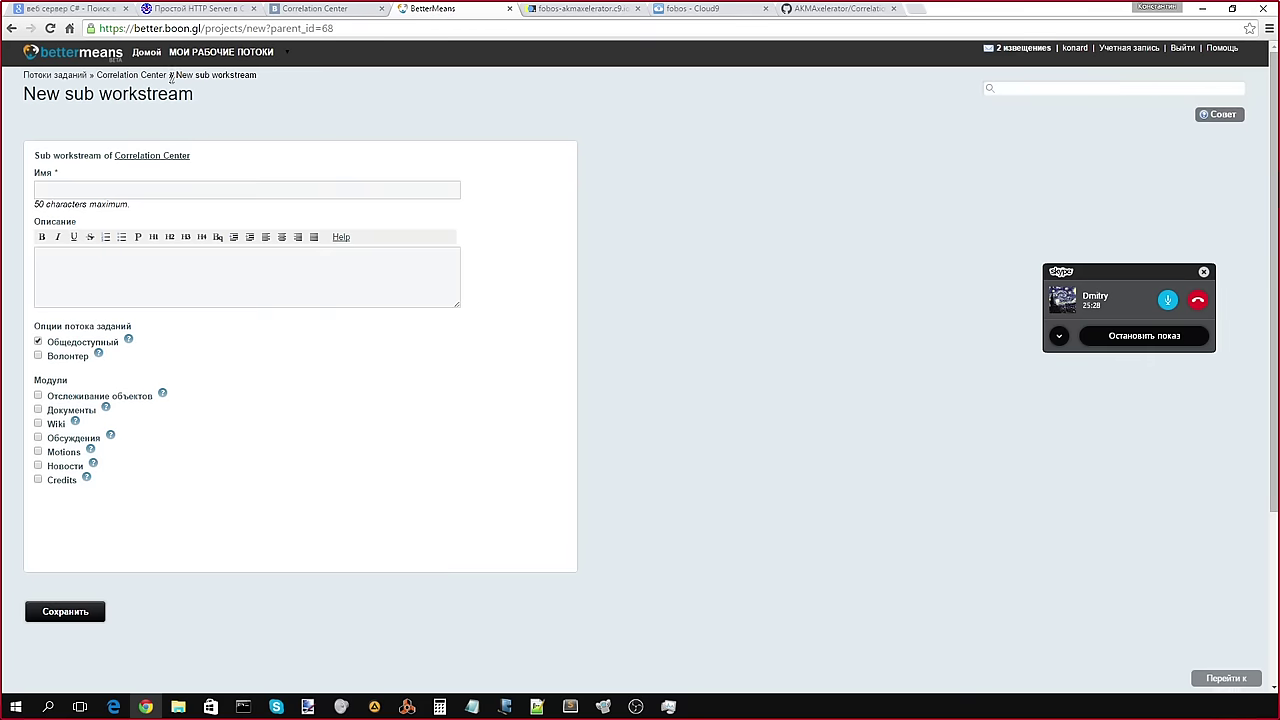
Step: Return to the Correlation Center workstream, open its dashboard and set the welcome message not to show again
click(110, 77)
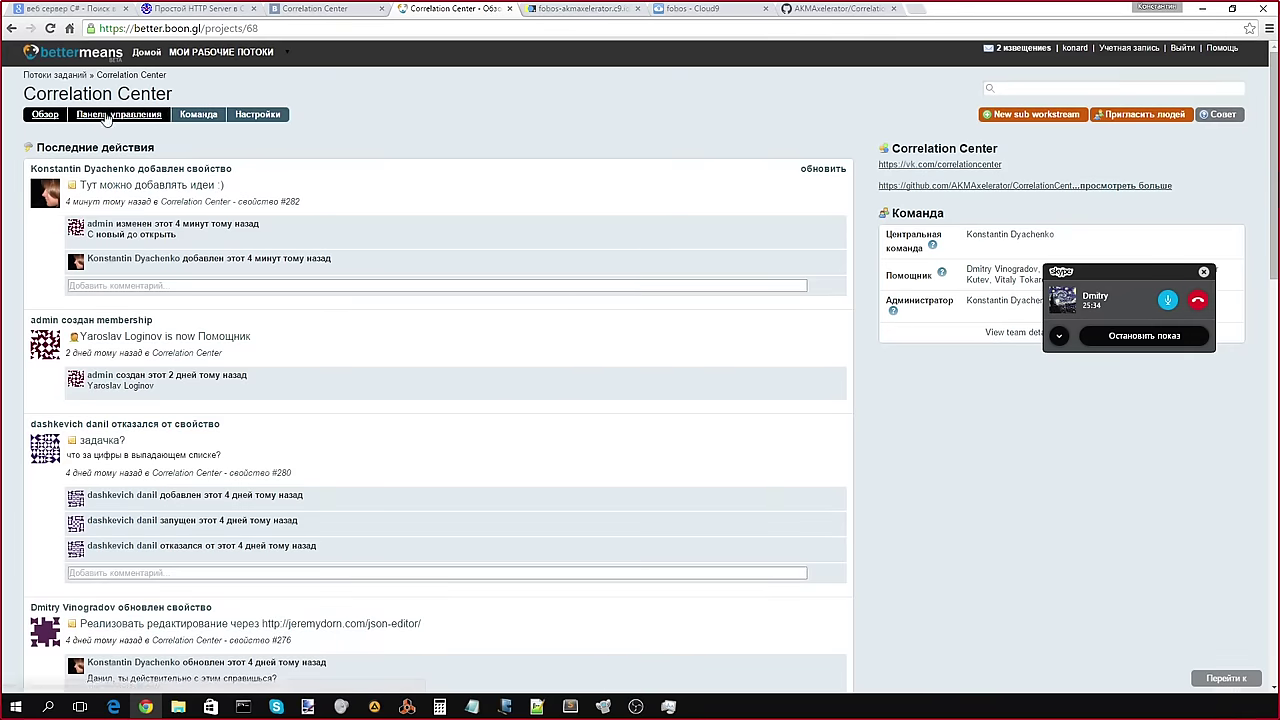
click(107, 116)
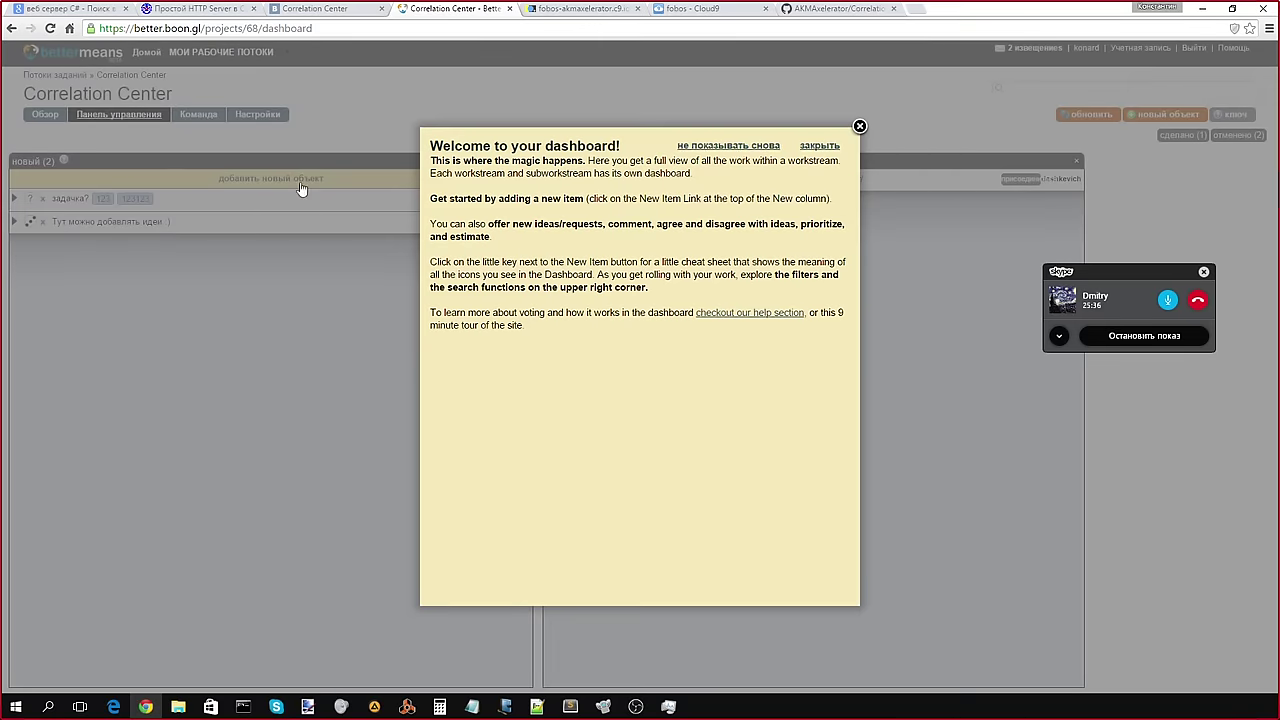
click(740, 150)
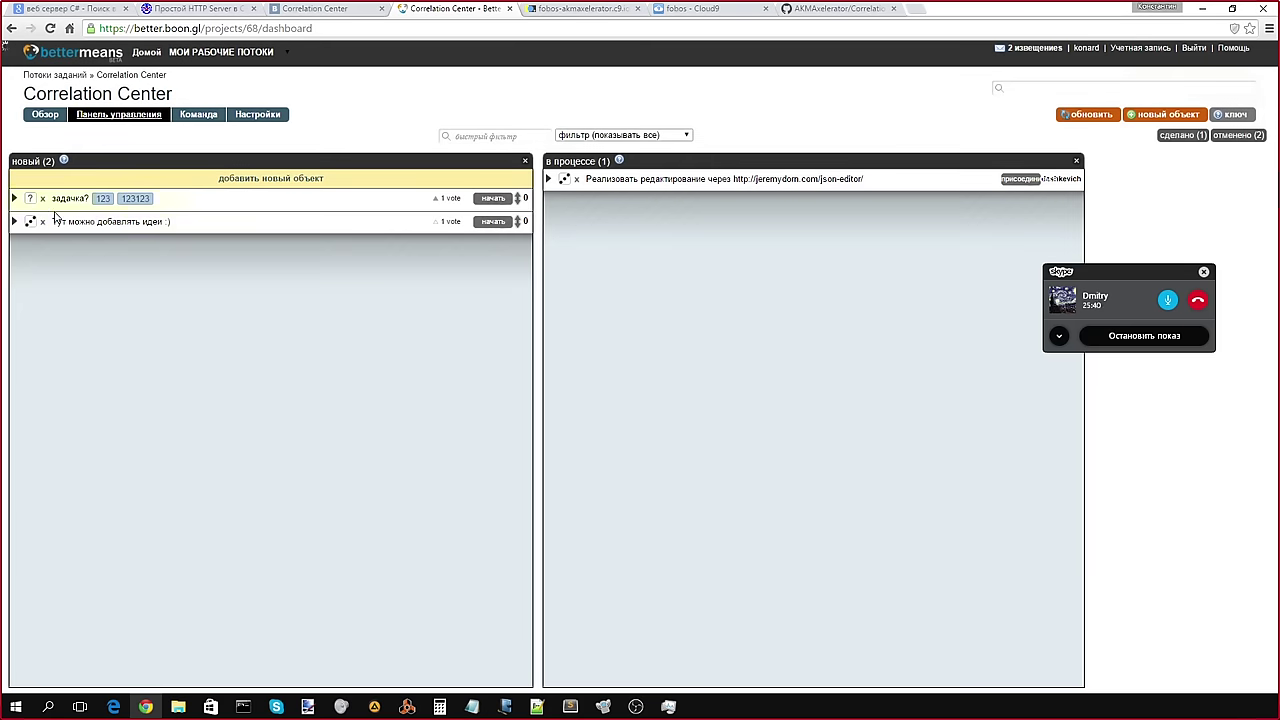
Step: Open the item "Тут можно добавлять идеи :)" in full-screen view and examine its details and comment field
click(14, 222)
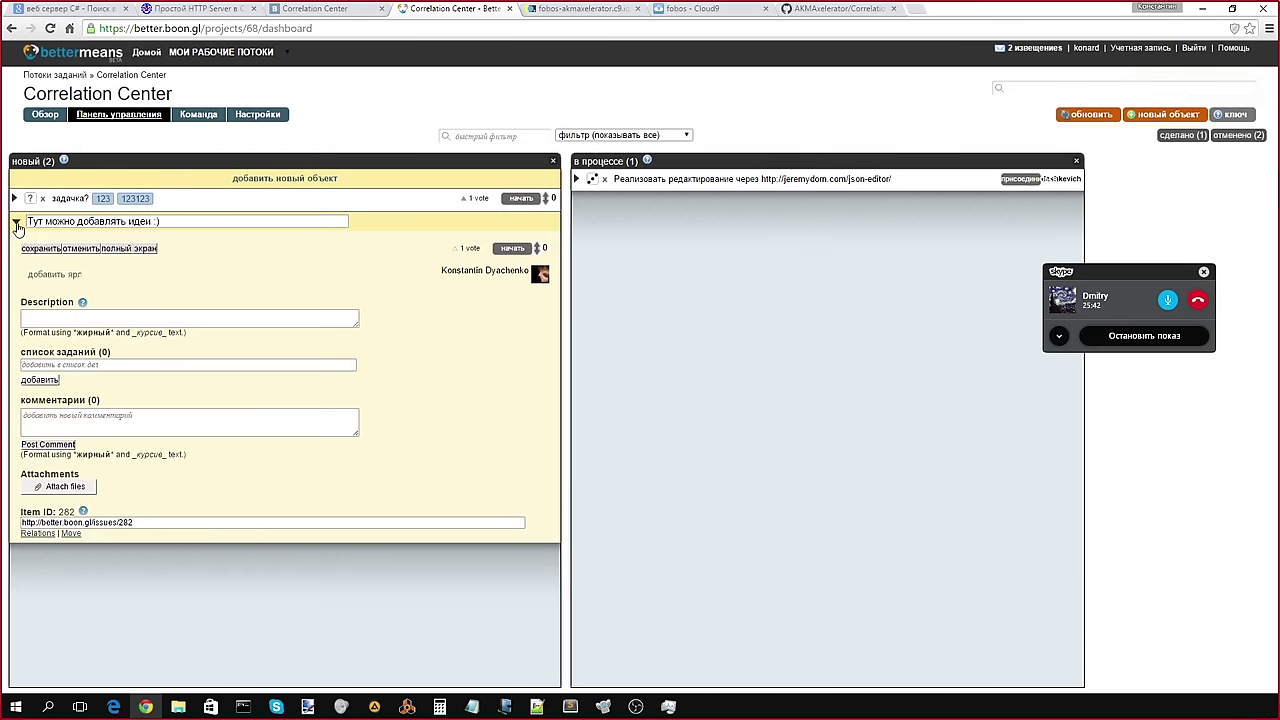
click(143, 249)
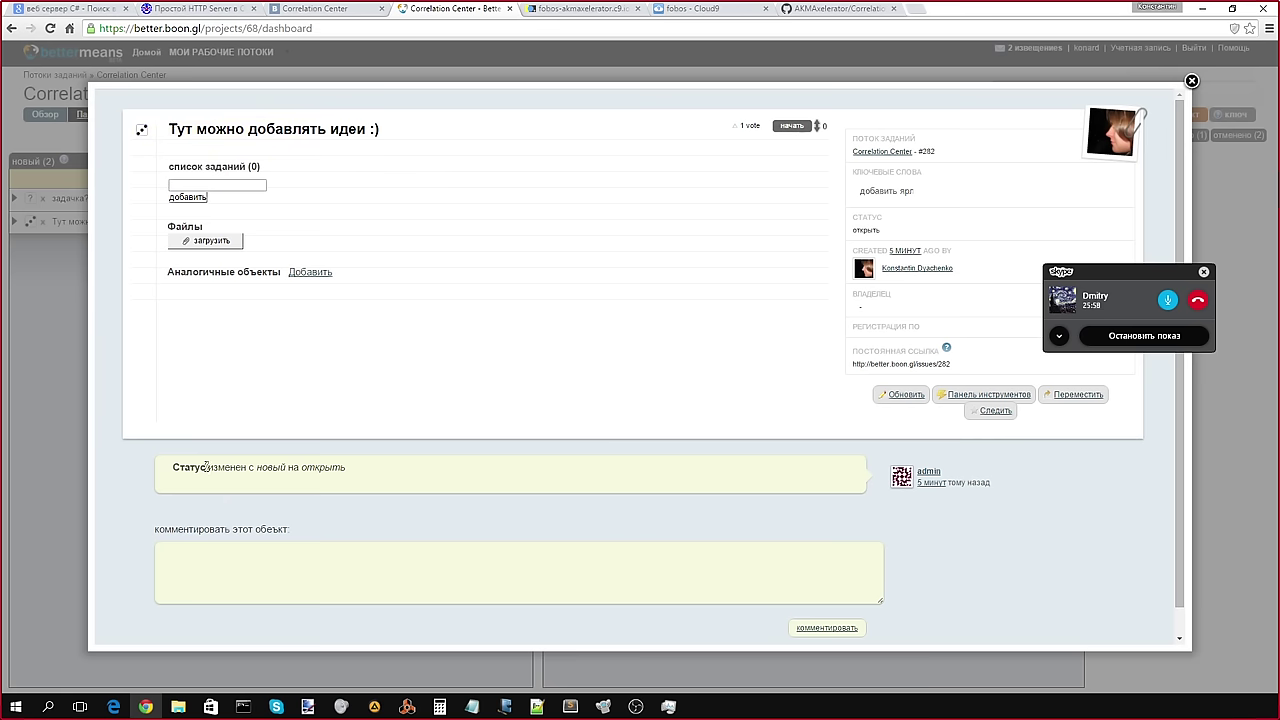
click(194, 574)
scroll(517, 590, down, 1)
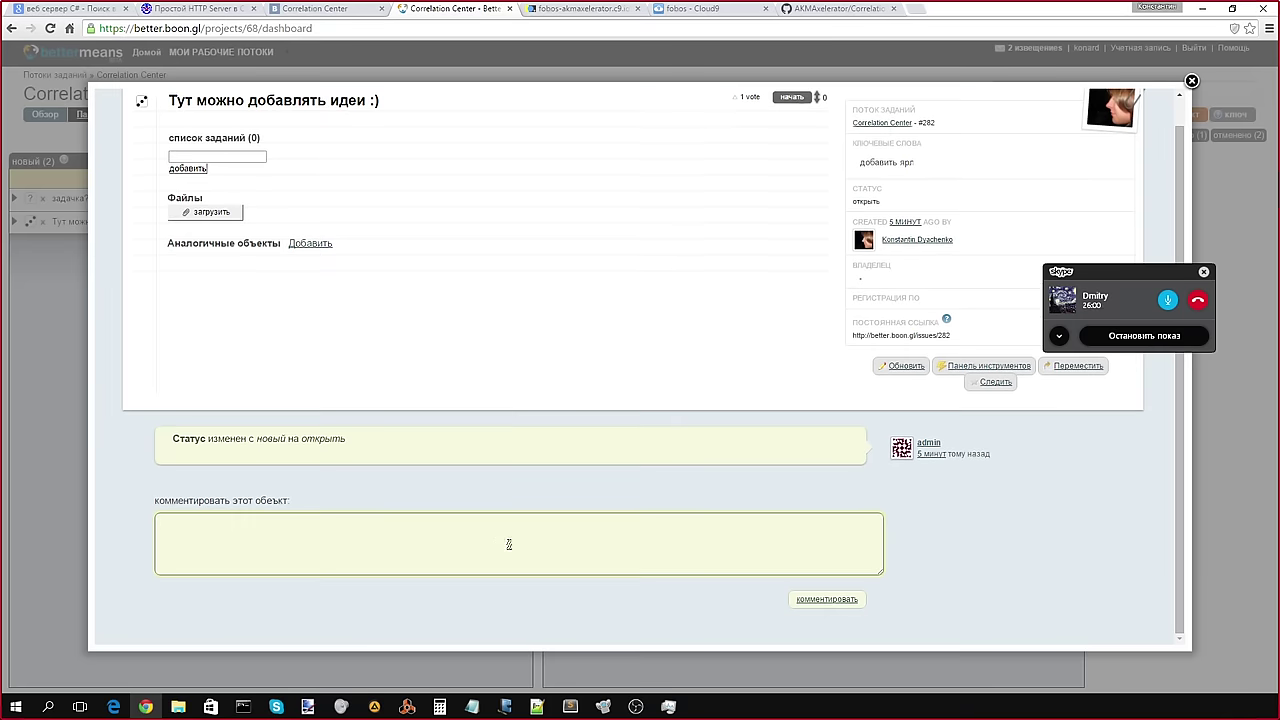
scroll(789, 522, up, 1)
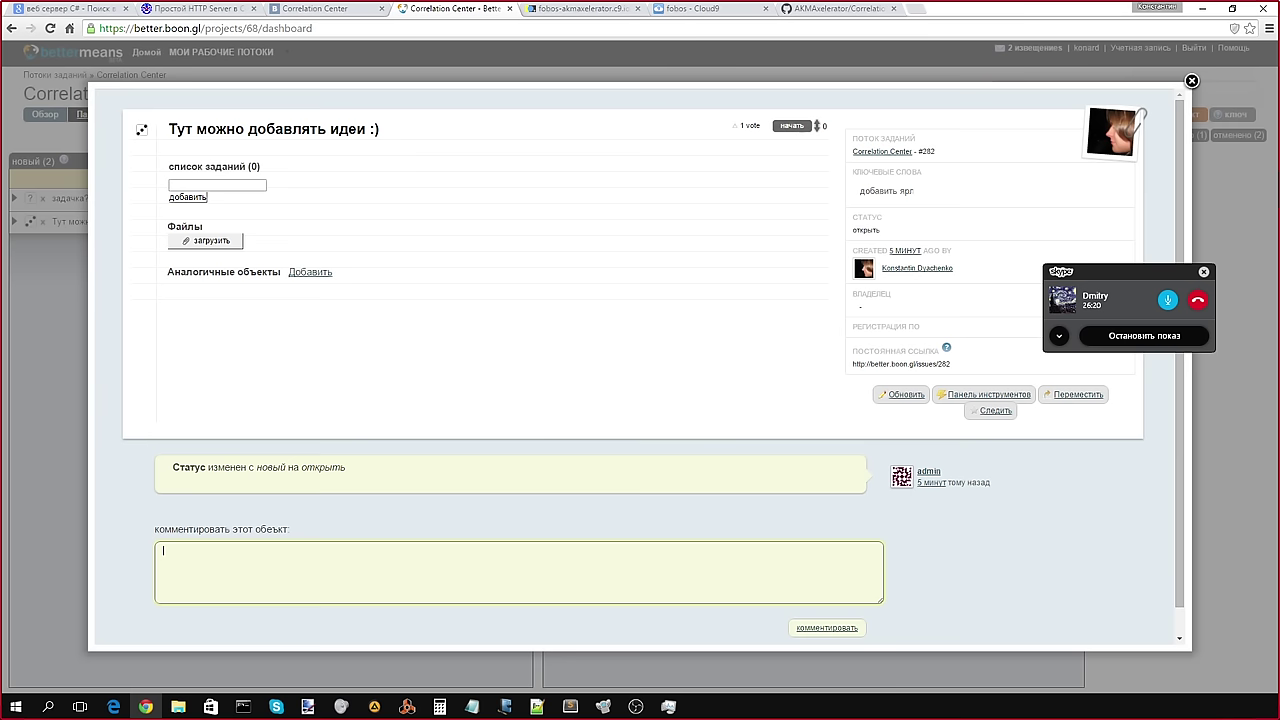
Step: Switch to the Correlation Center community page on VK and close the floating Skype call window
key(alt+Tab)
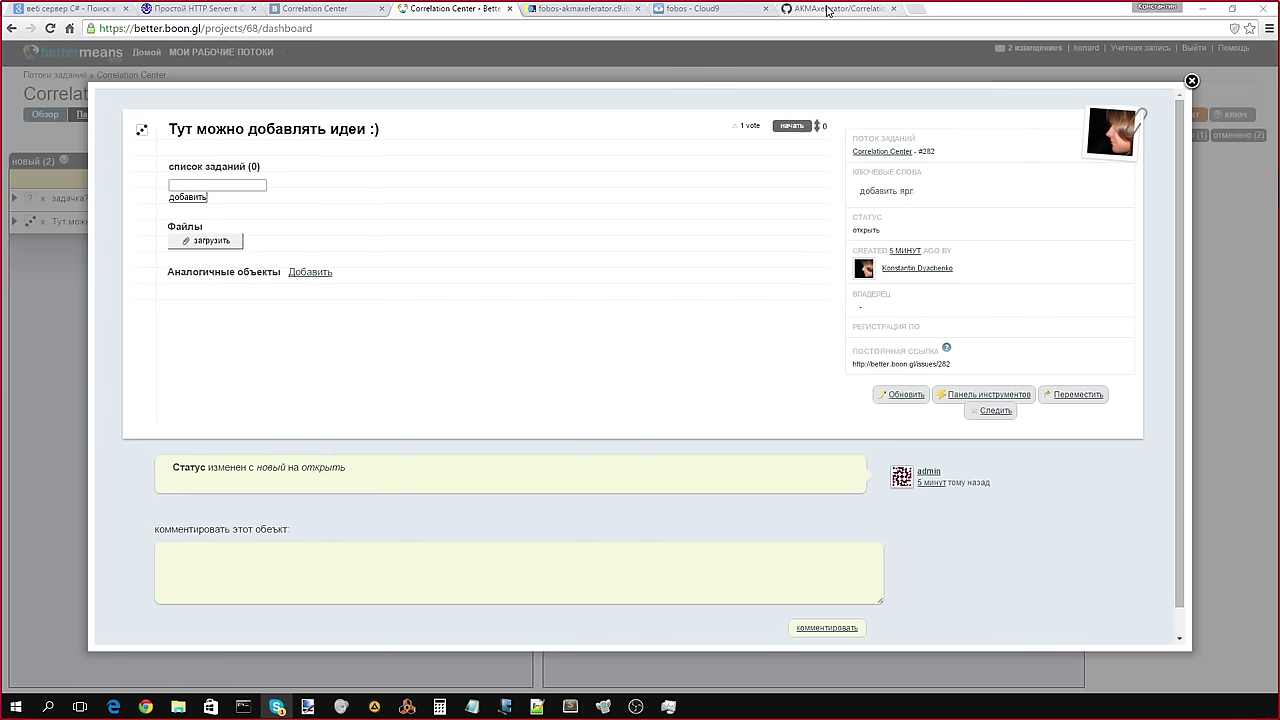
click(314, 12)
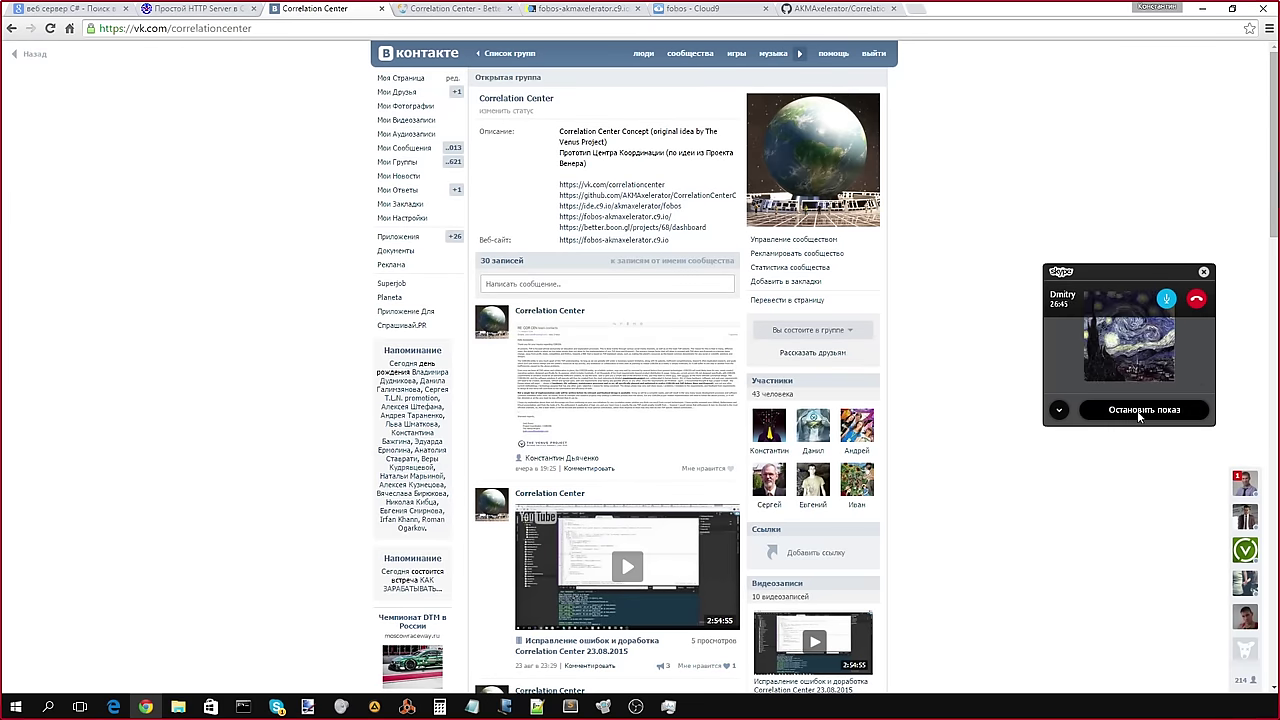
drag(1102, 277, 1045, 298)
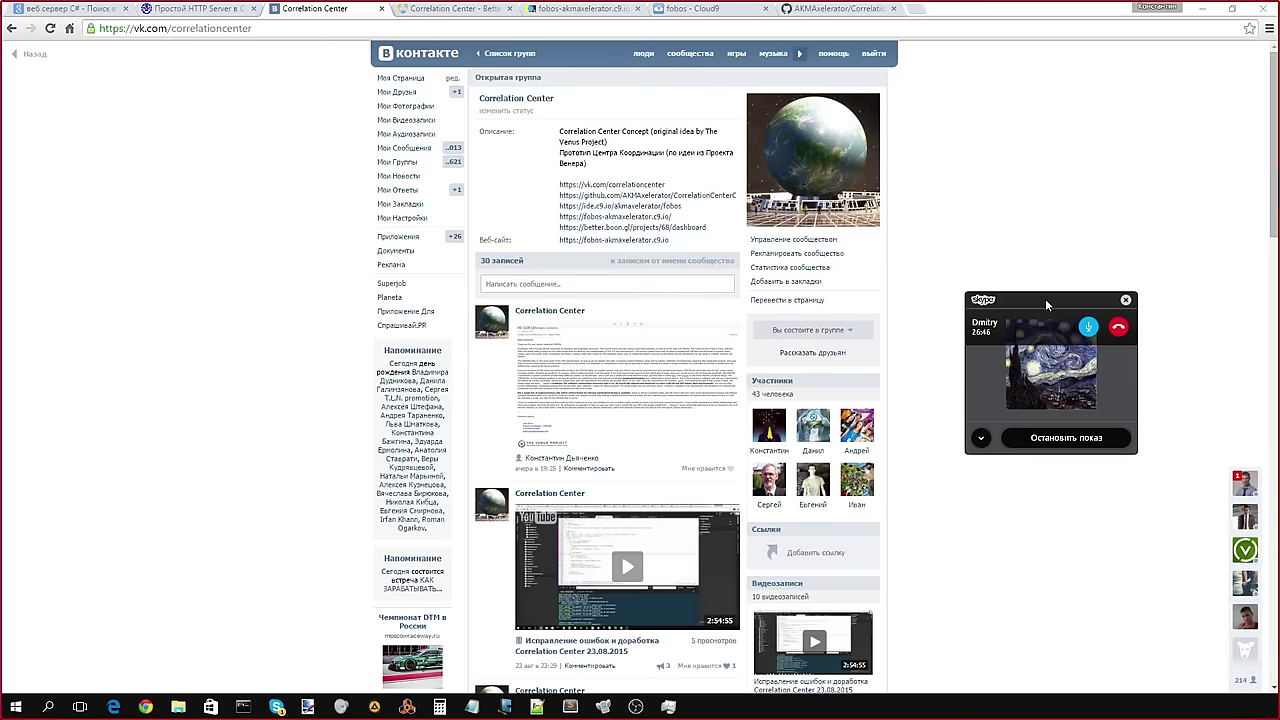
click(1127, 302)
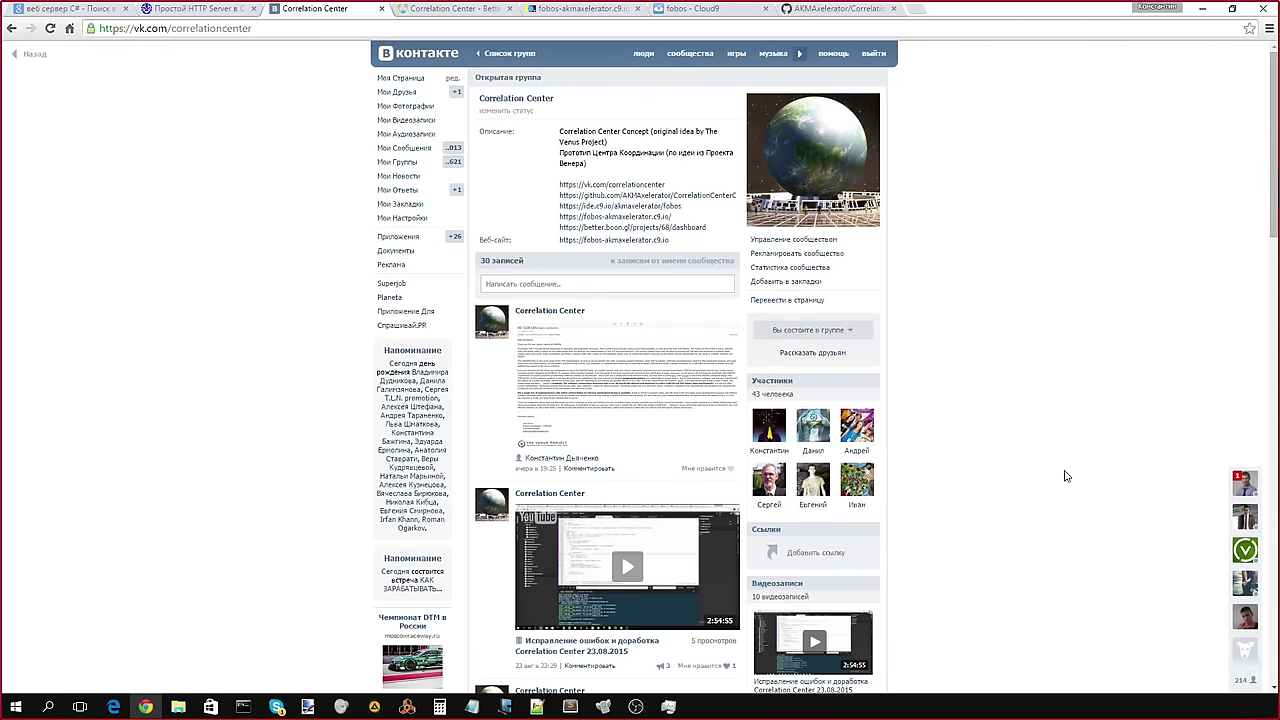
Step: Check the VK notifications and friends page, and open the Correlation Center group conversation from the messages
click(405, 190)
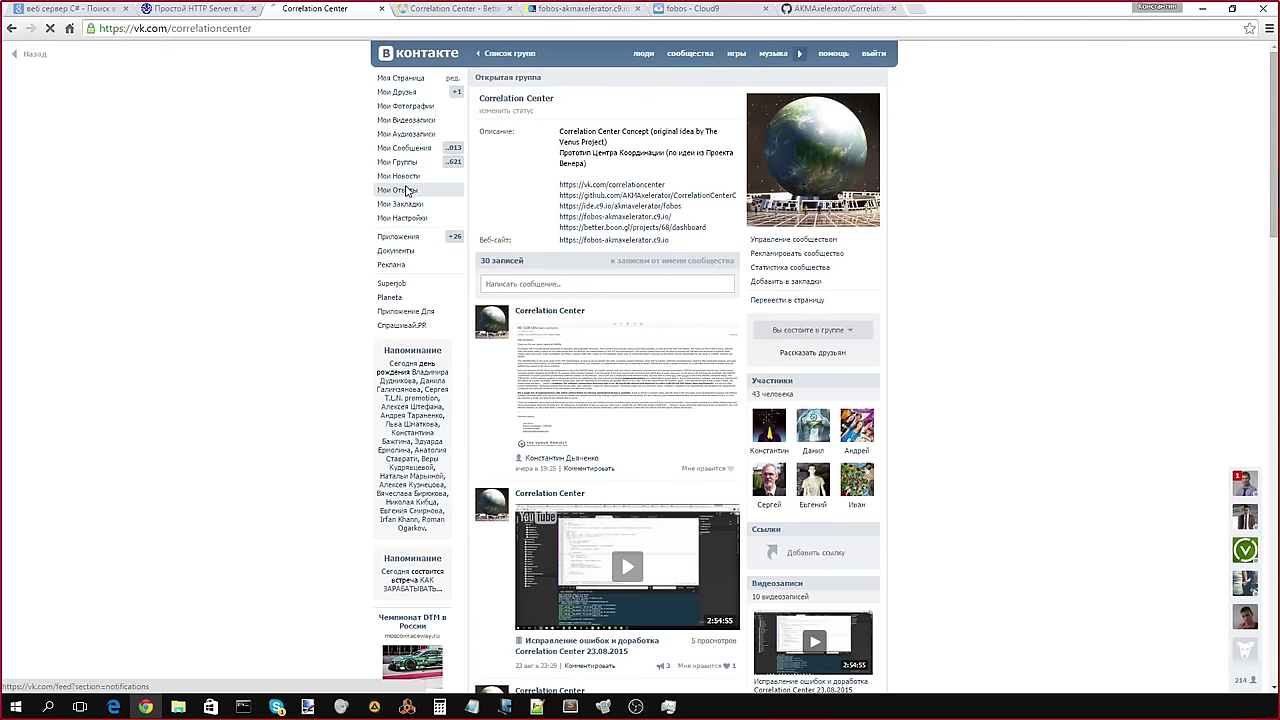
click(410, 91)
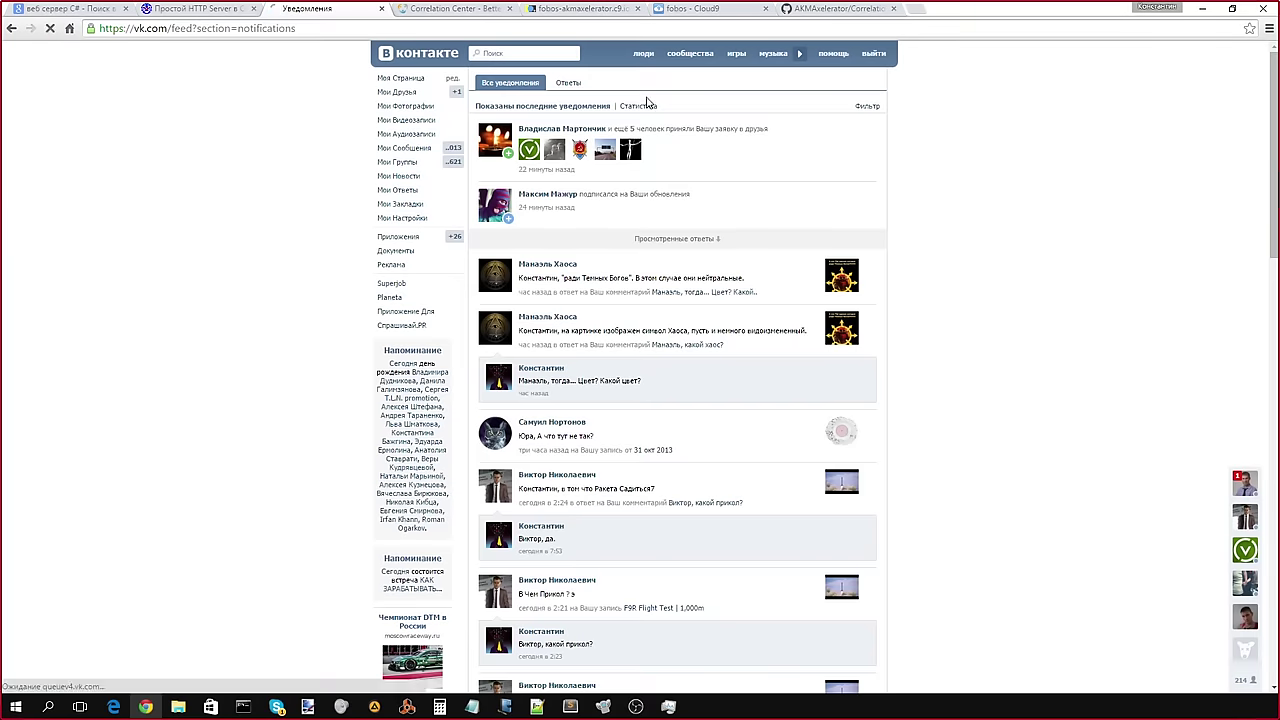
click(594, 183)
click(434, 150)
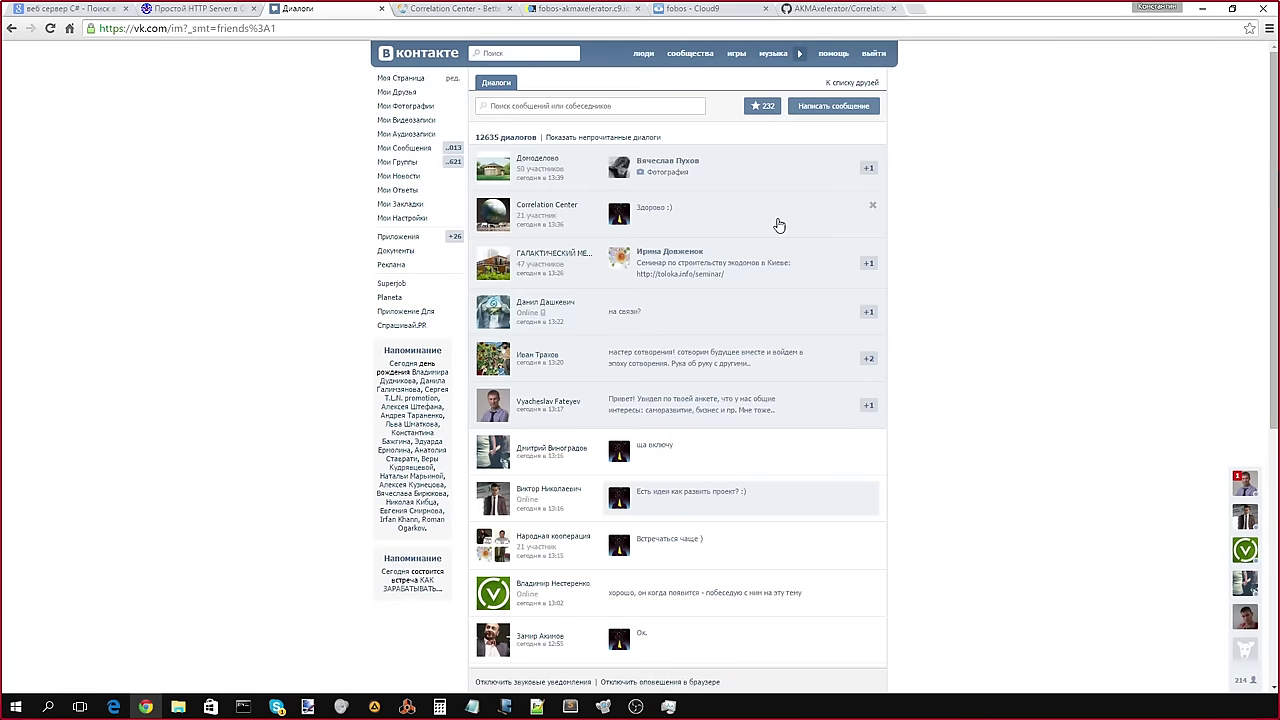
click(779, 225)
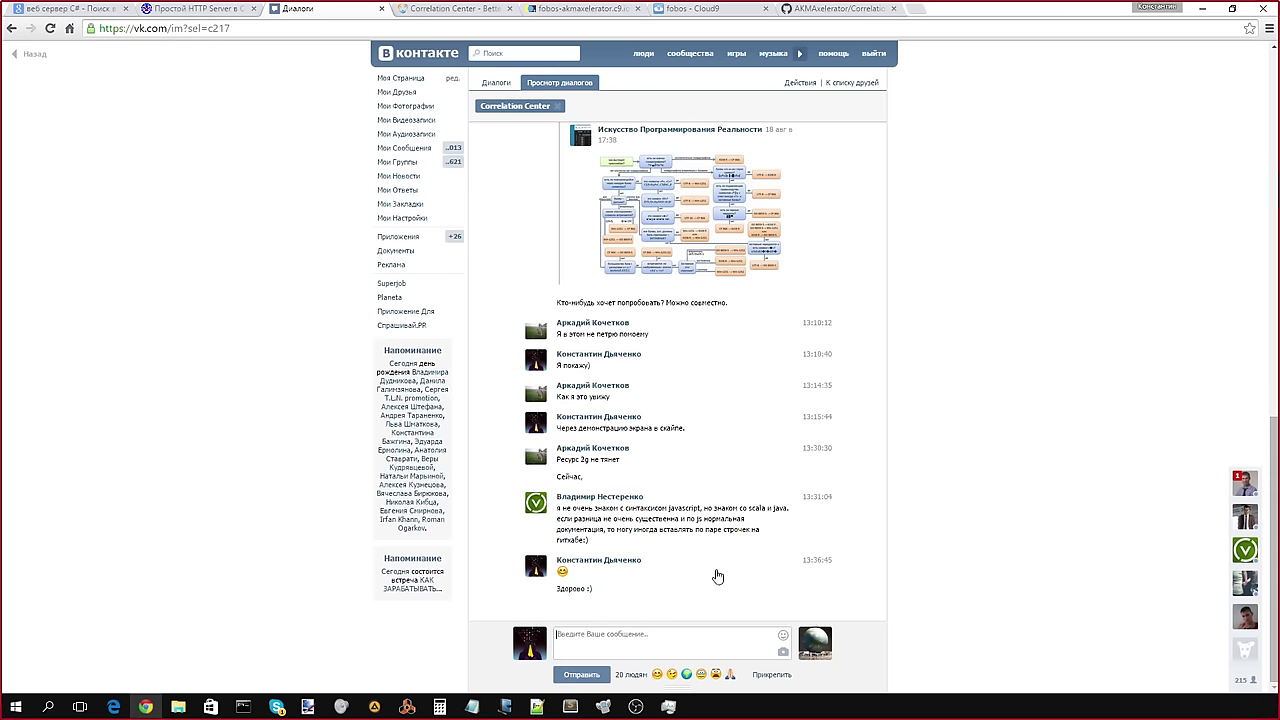
Step: Send the group the message "Кто-нибудь ещё хочет принять участие в скайп конференции?" with "Сейчас нас 3 человека." on a second line
text(Кто)
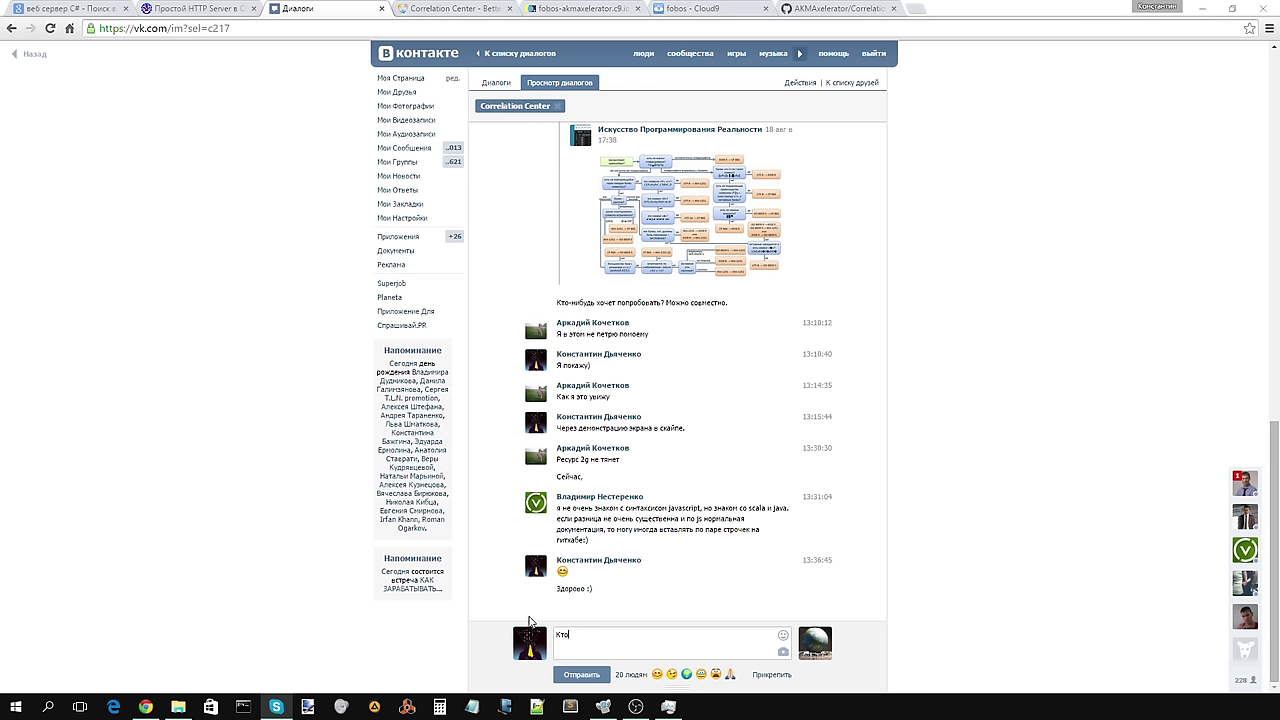
click(569, 646)
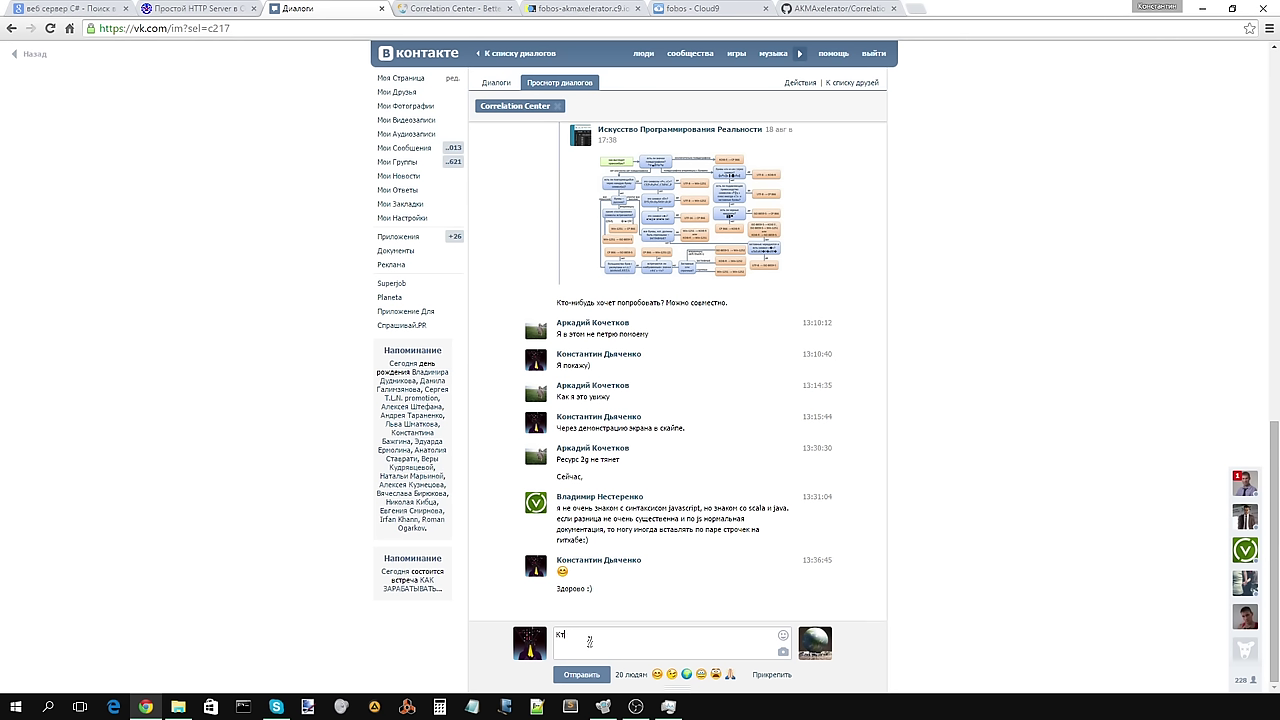
key(BackSpace)
key(BackSpace)
text(Кто--нибудь ещё хочет принять участие в скайп конференции?)
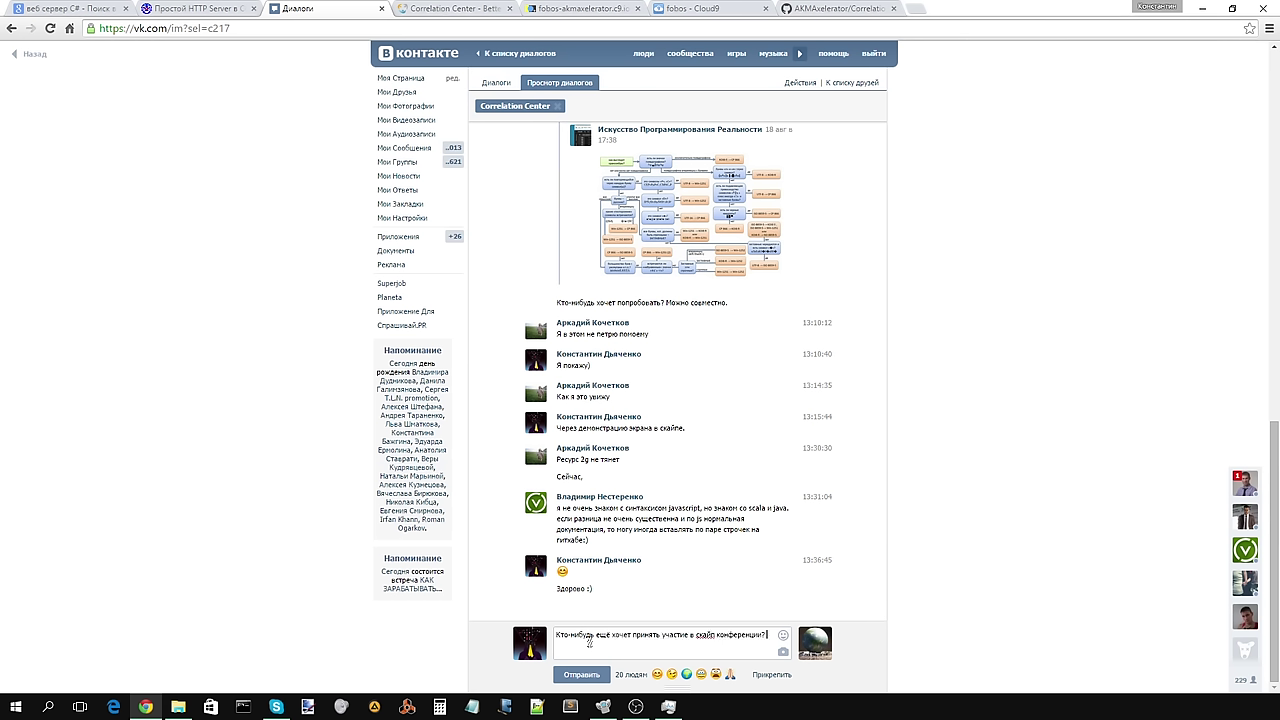
key(shift+Return)
text(Сейчас нас 3 человека.)
key(Return)
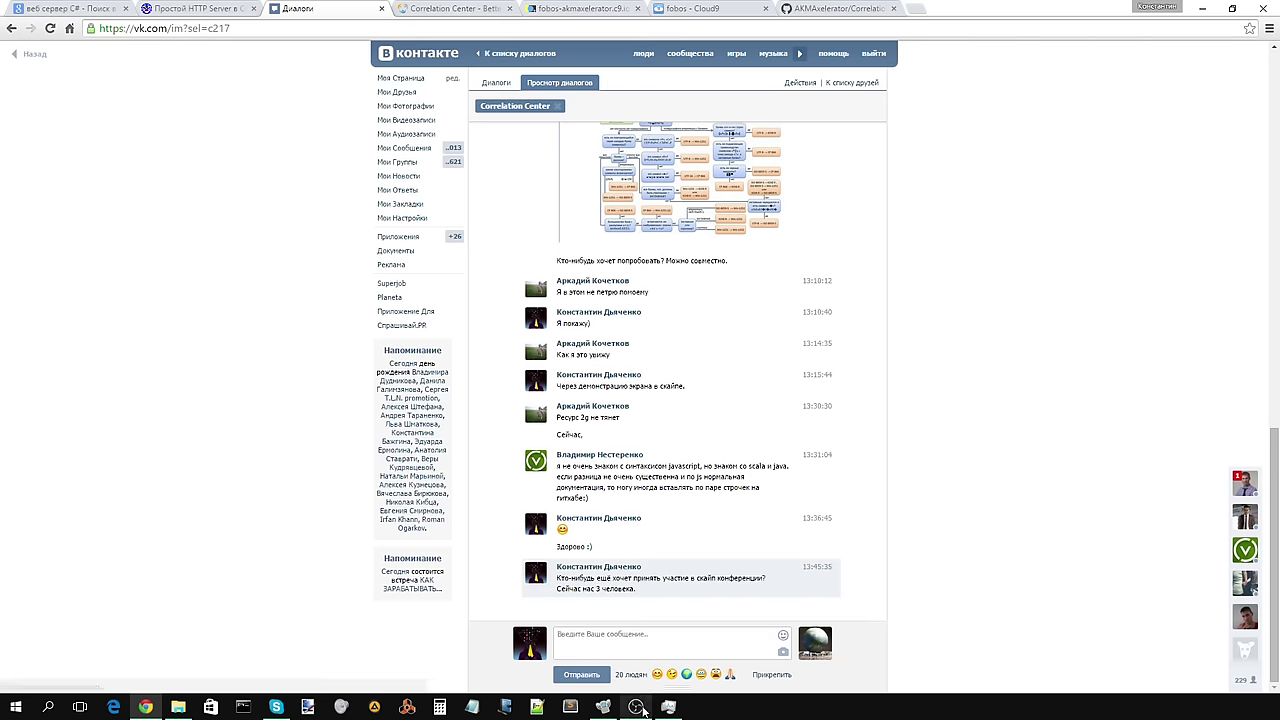
Step: Open Task Manager, examine the resource usage of the running processes, and minimize it
mouse_move(636, 706)
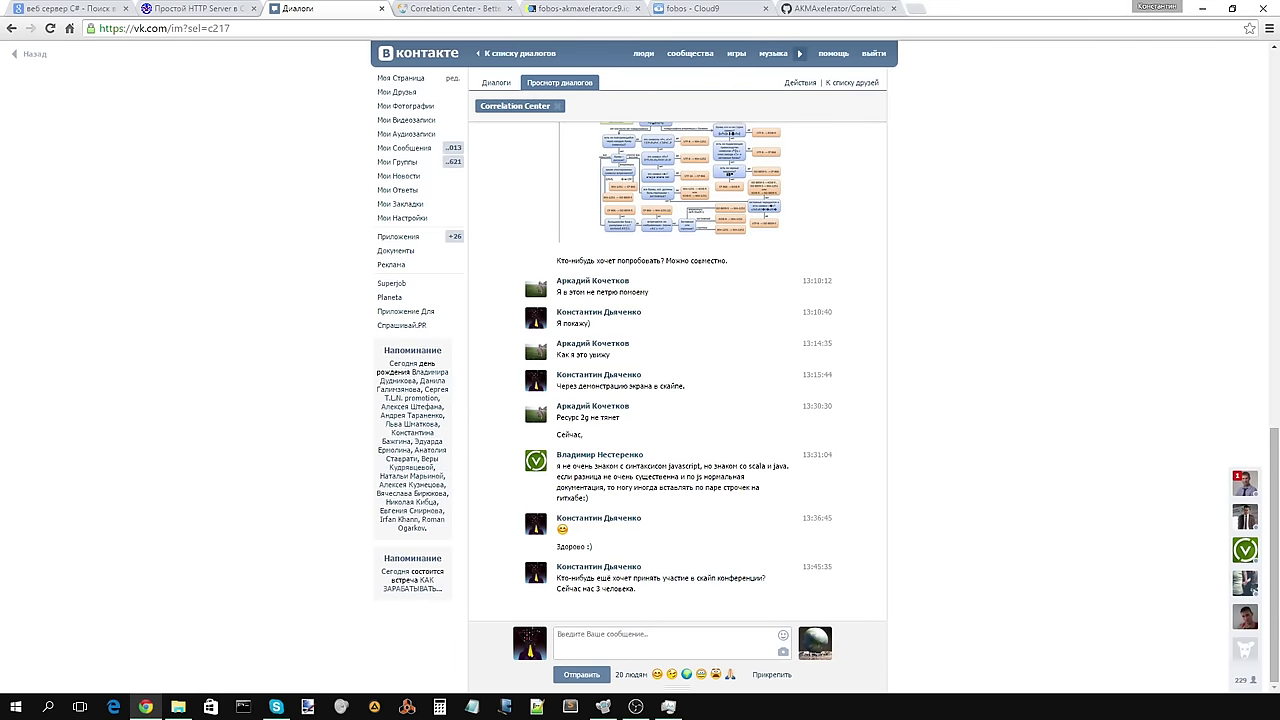
key(ctrl+shift+Escape)
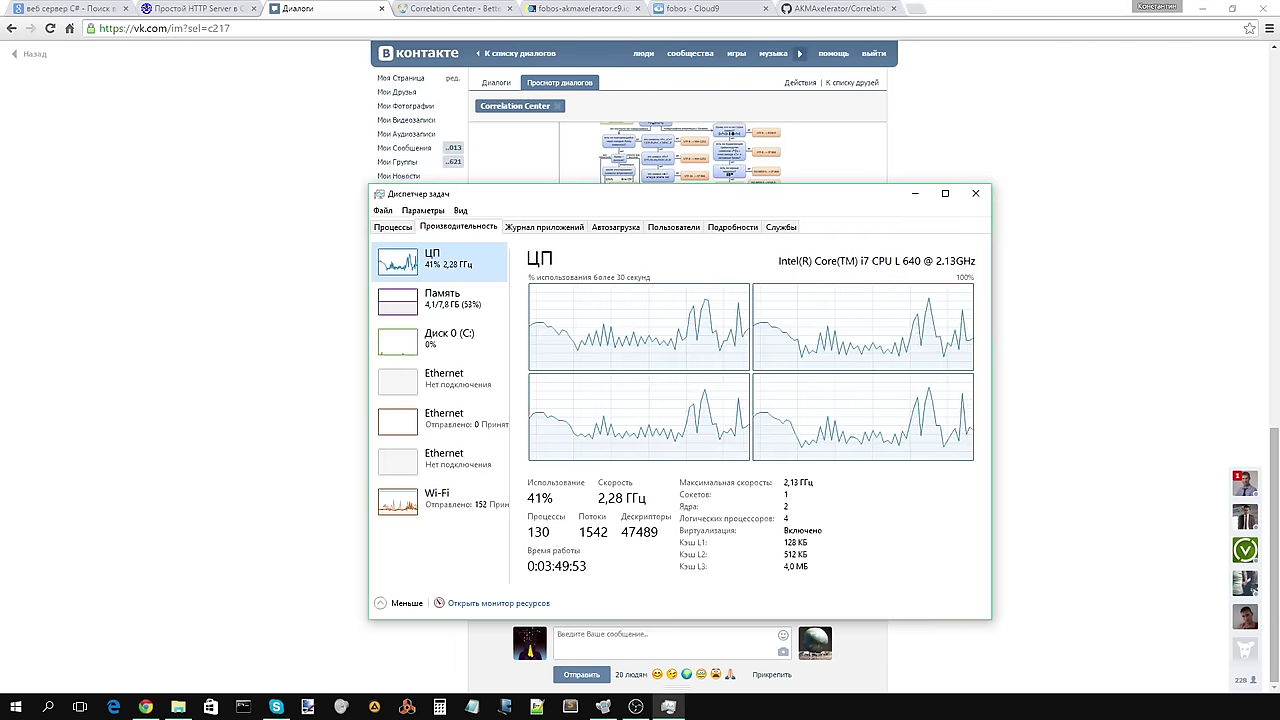
click(393, 227)
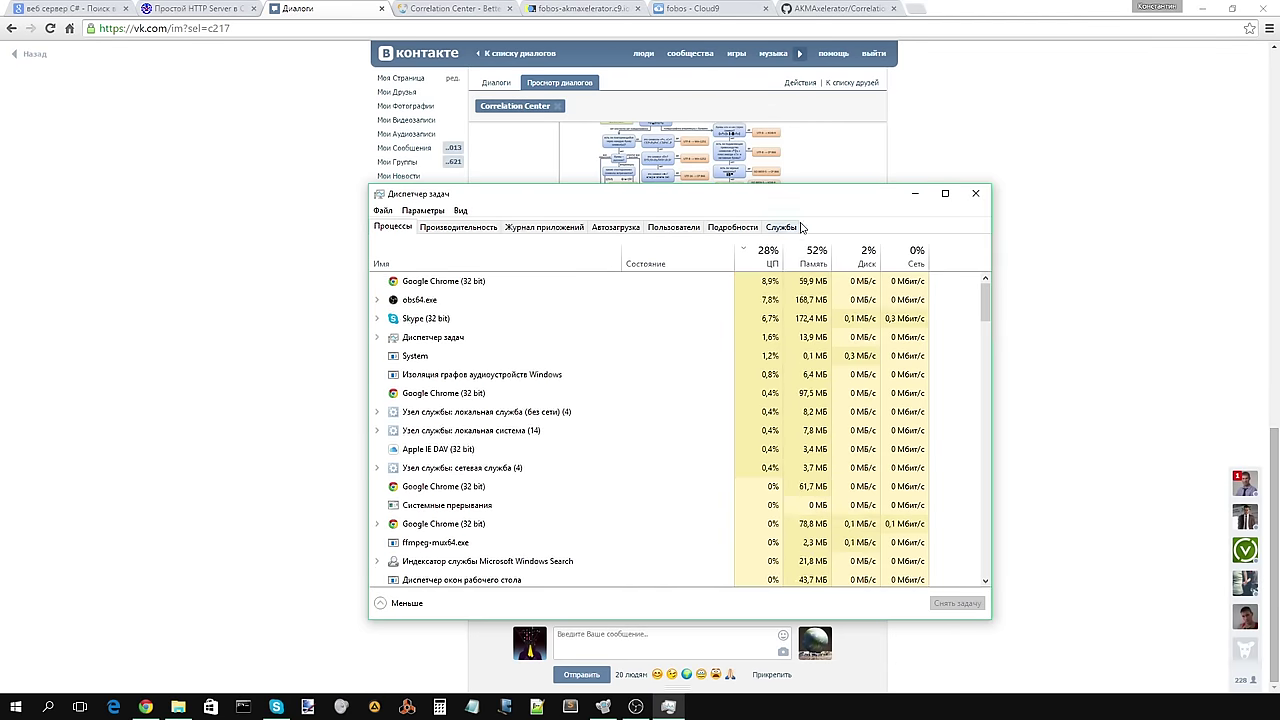
click(914, 193)
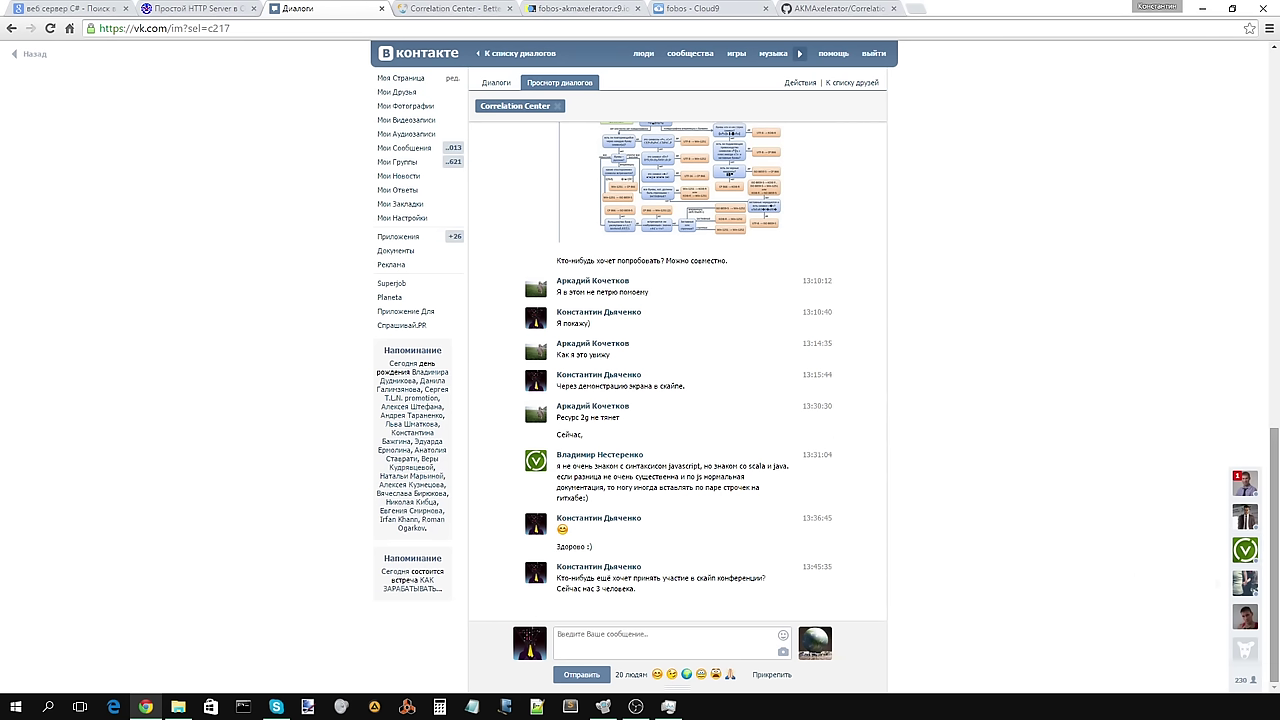
Step: Switch to OBS, start the live stream, and return to the VK conversation
key(alt+Tab)
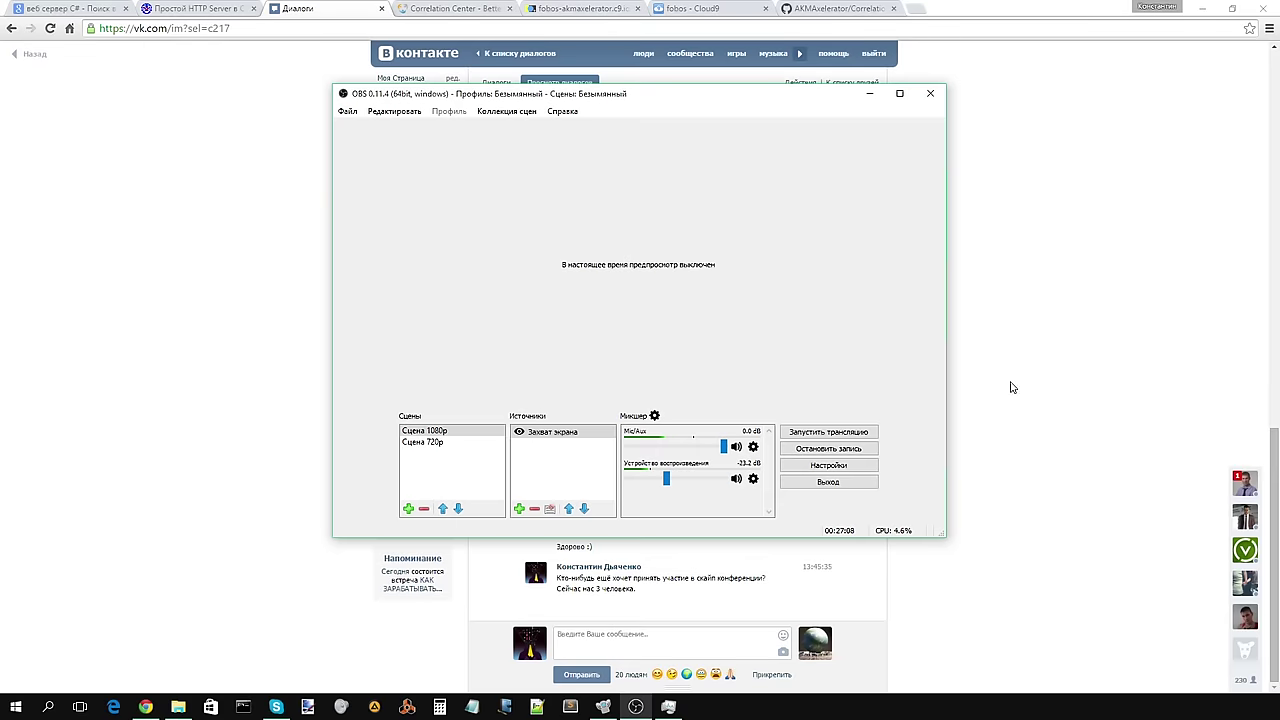
click(861, 433)
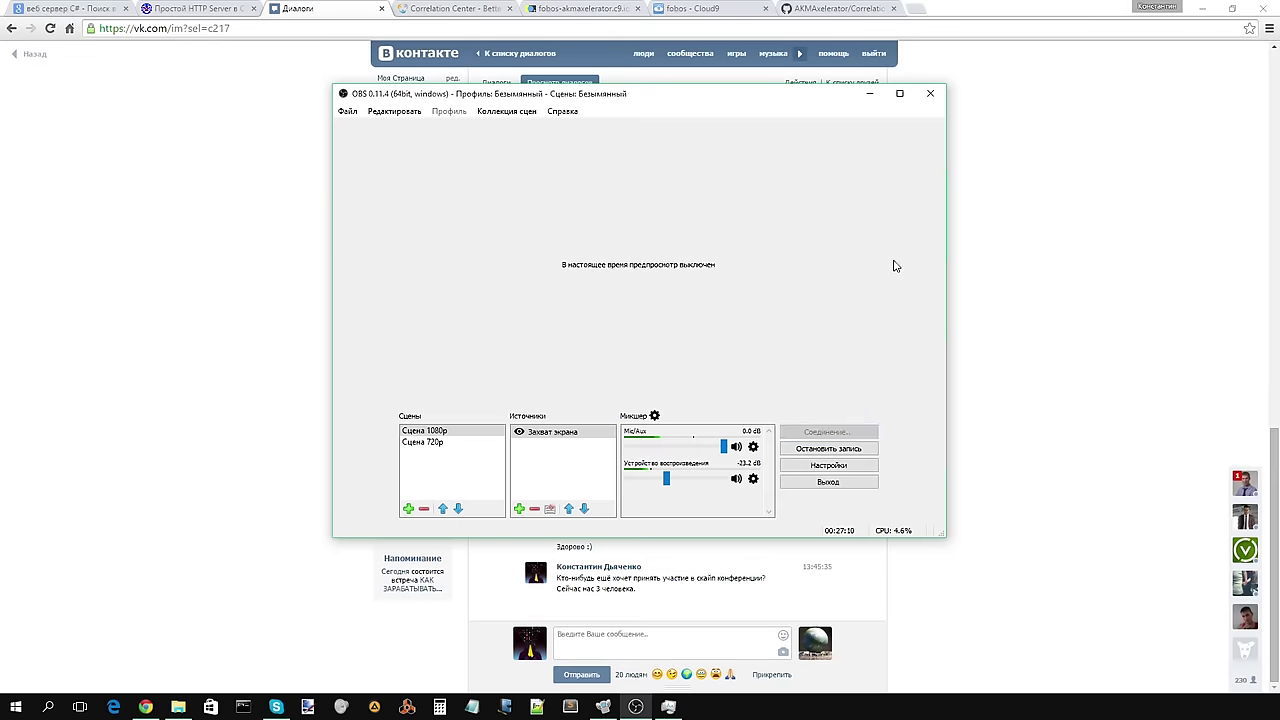
click(671, 632)
Step: Open the Twitch channel page twitch.tv/drakonard in a new browser tab
click(925, 9)
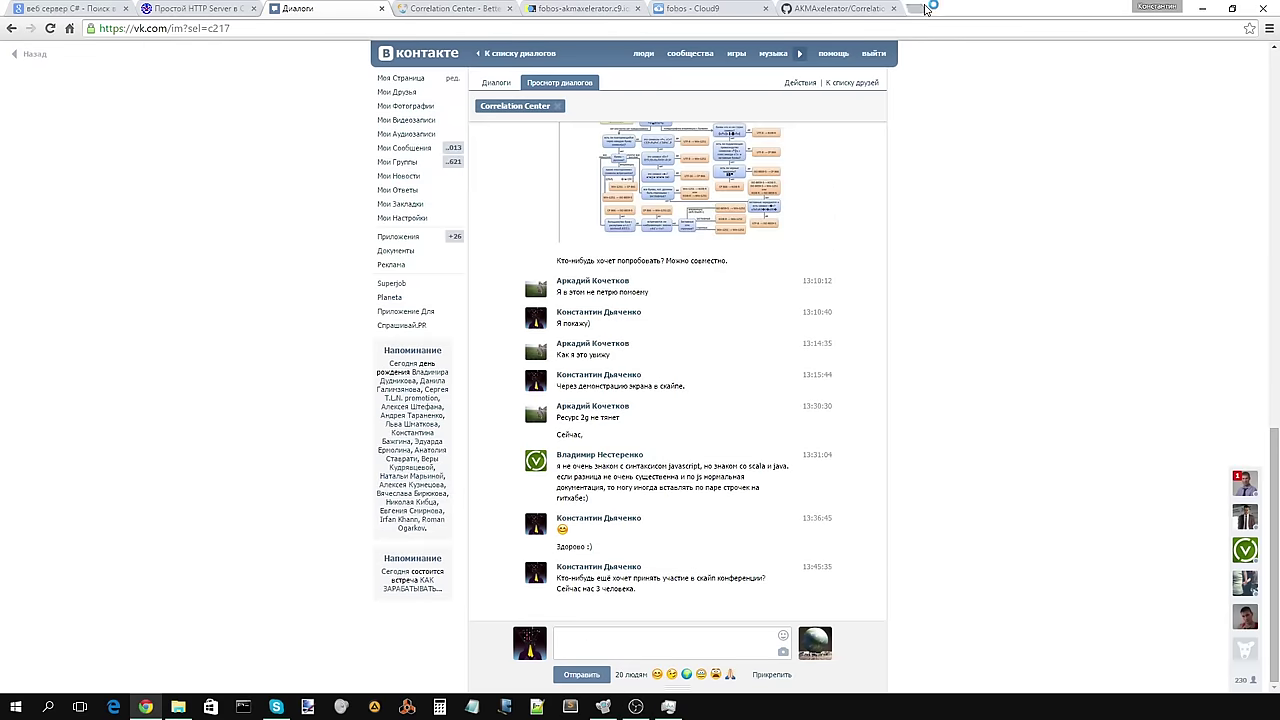
text(вк)
key(BackSpace)
key(BackSpace)
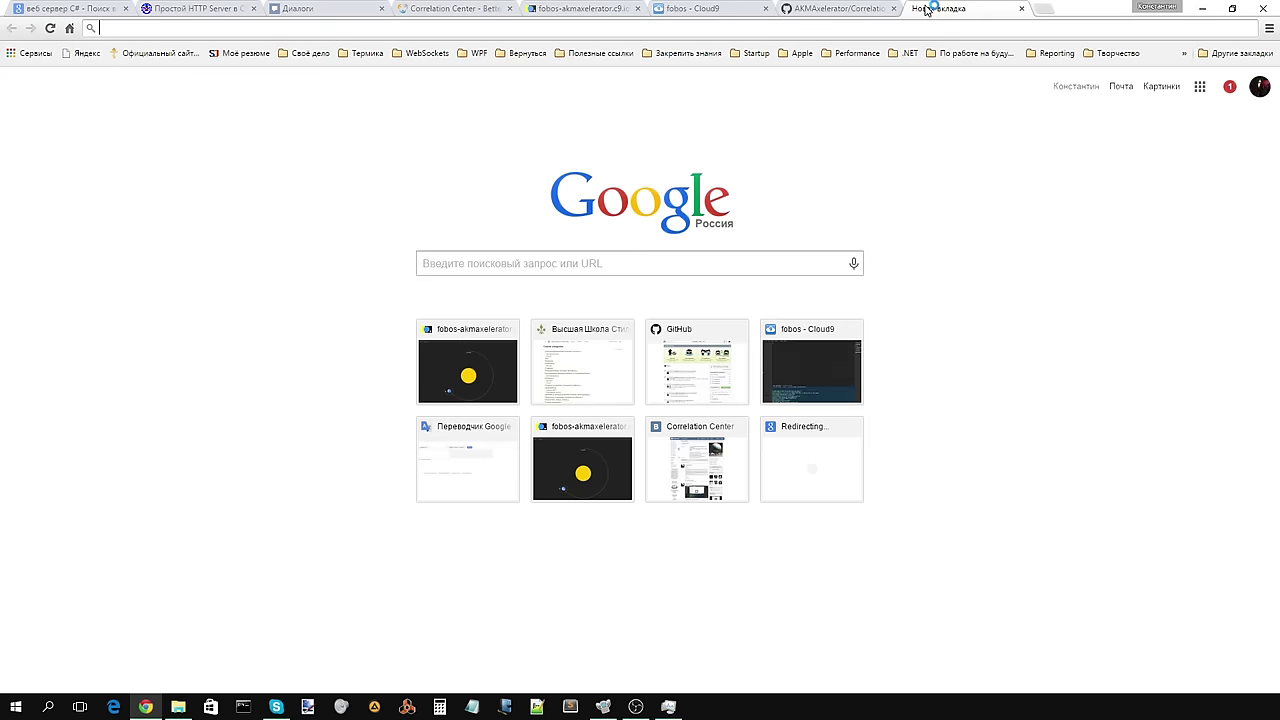
text(dr)
key(BackSpace)
key(BackSpace)
key(BackSpace)
text(twitch.tv/drakonard)
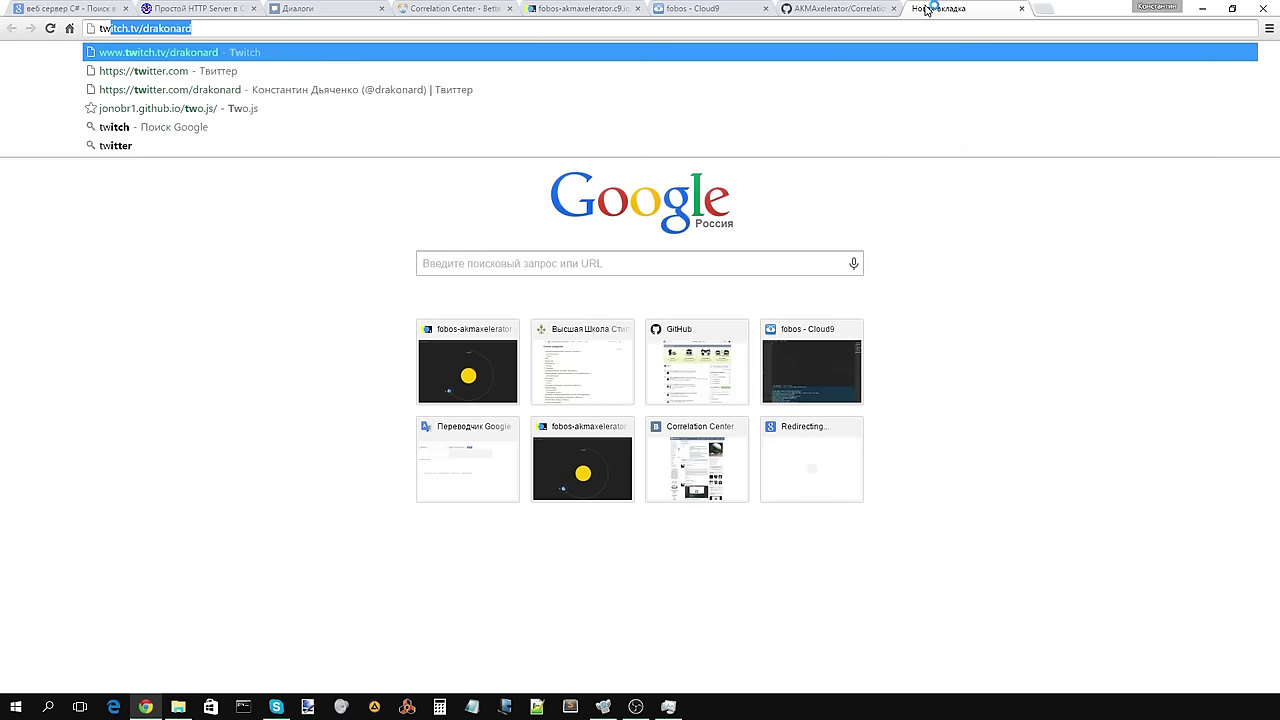
key(End)
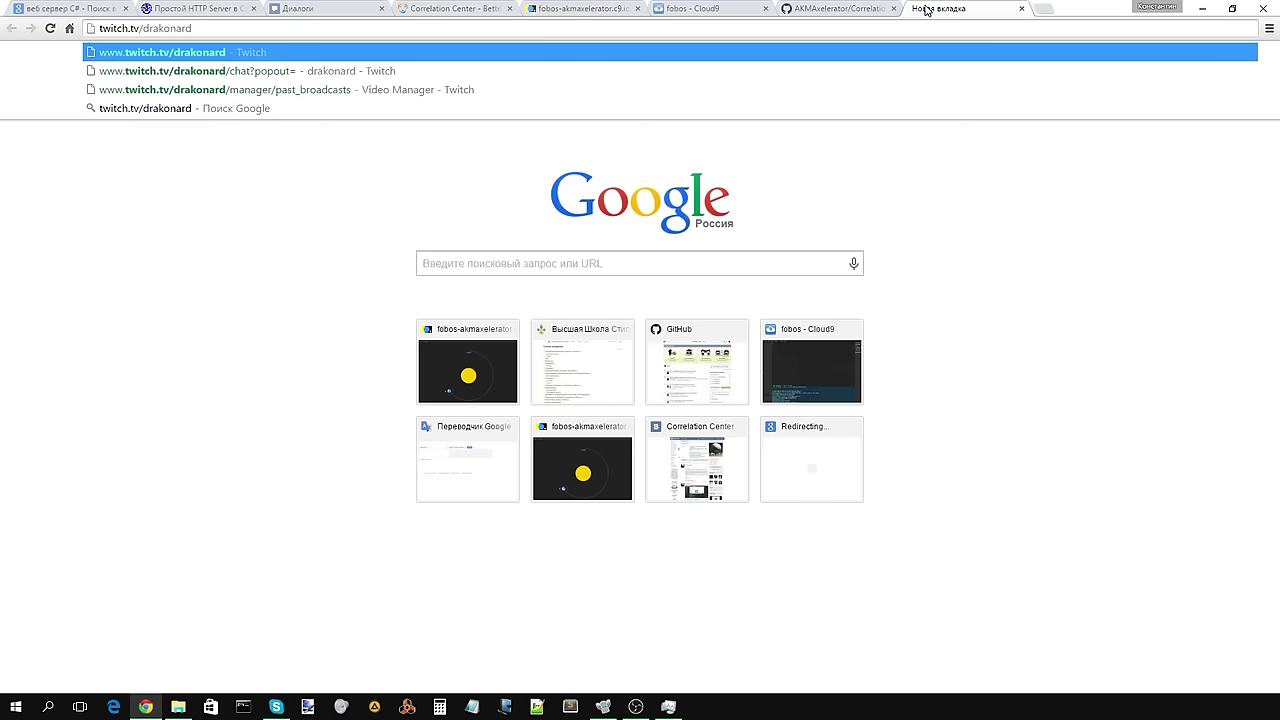
key(Return)
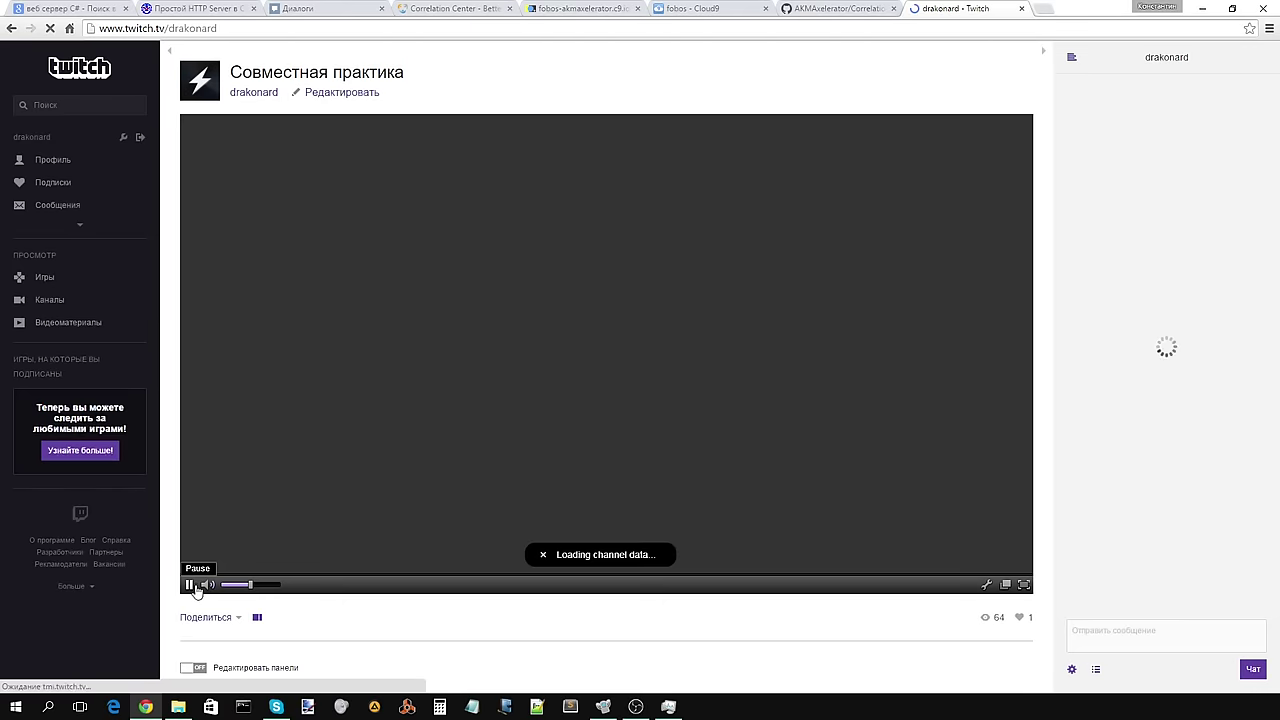
Step: Open the channel's player in a separate pop-out window, copy its web address, and close the window
click(1005, 585)
drag(1047, 454, 316, 120)
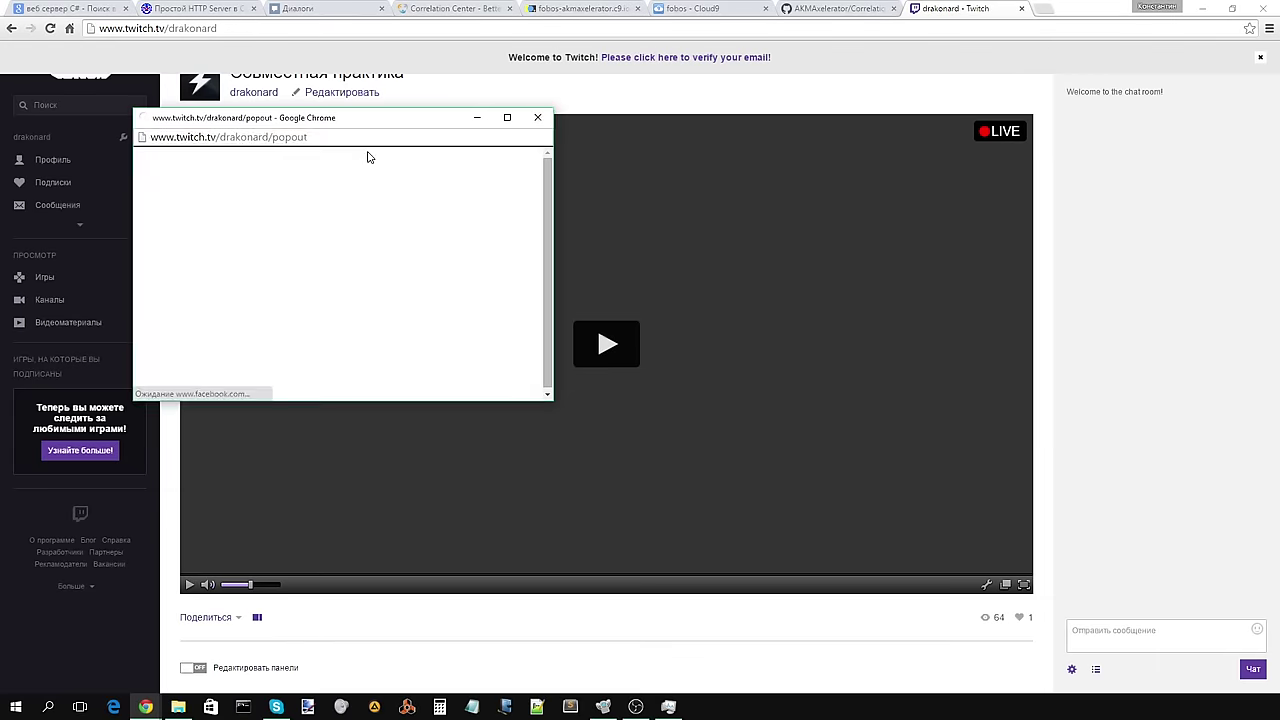
click(369, 134)
key(ctrl+c)
click(534, 117)
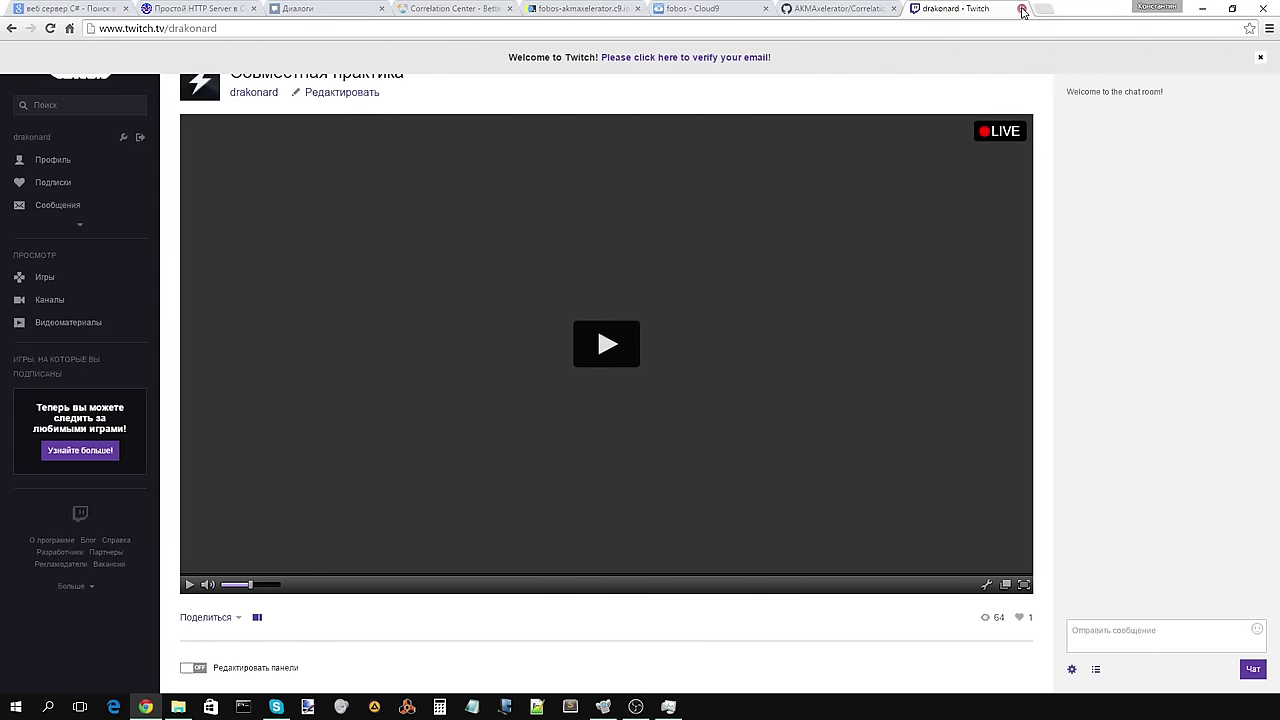
Step: Close the Twitch page and send the copied pop-out player link to the Correlation Center conversation in VK
key(ctrl+3)
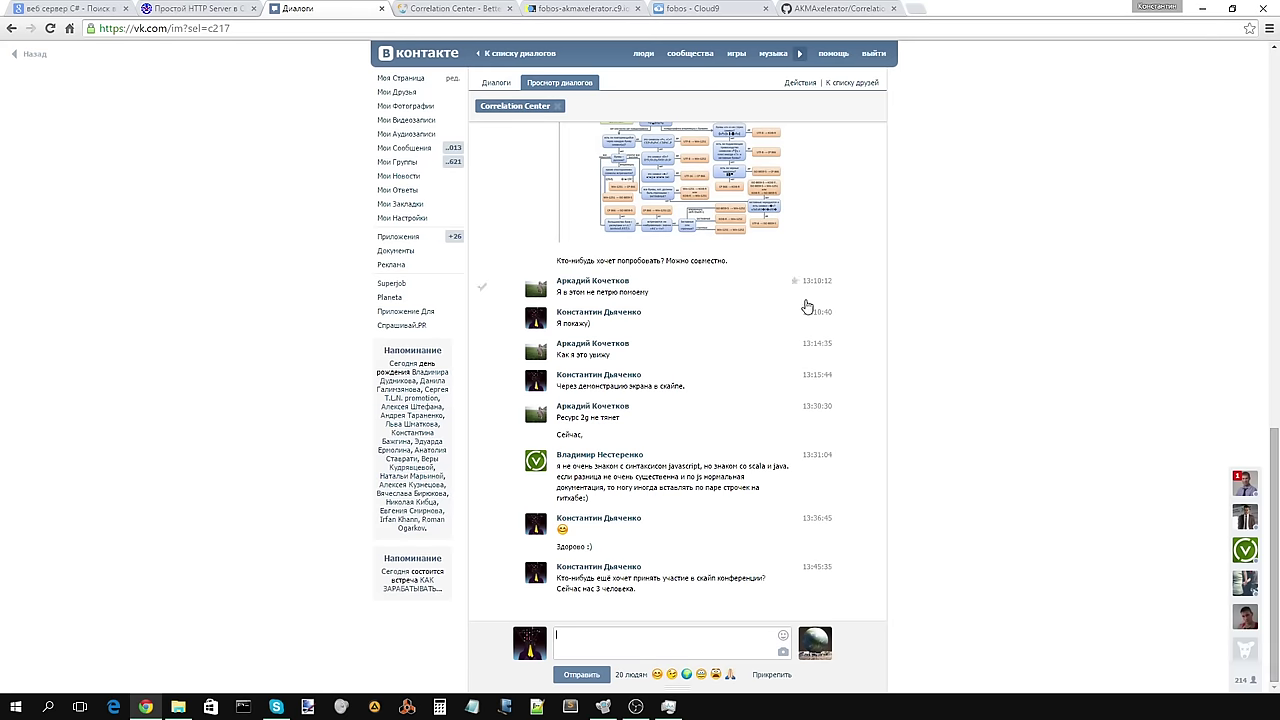
scroll(777, 383, up, 5)
scroll(778, 384, down, 10)
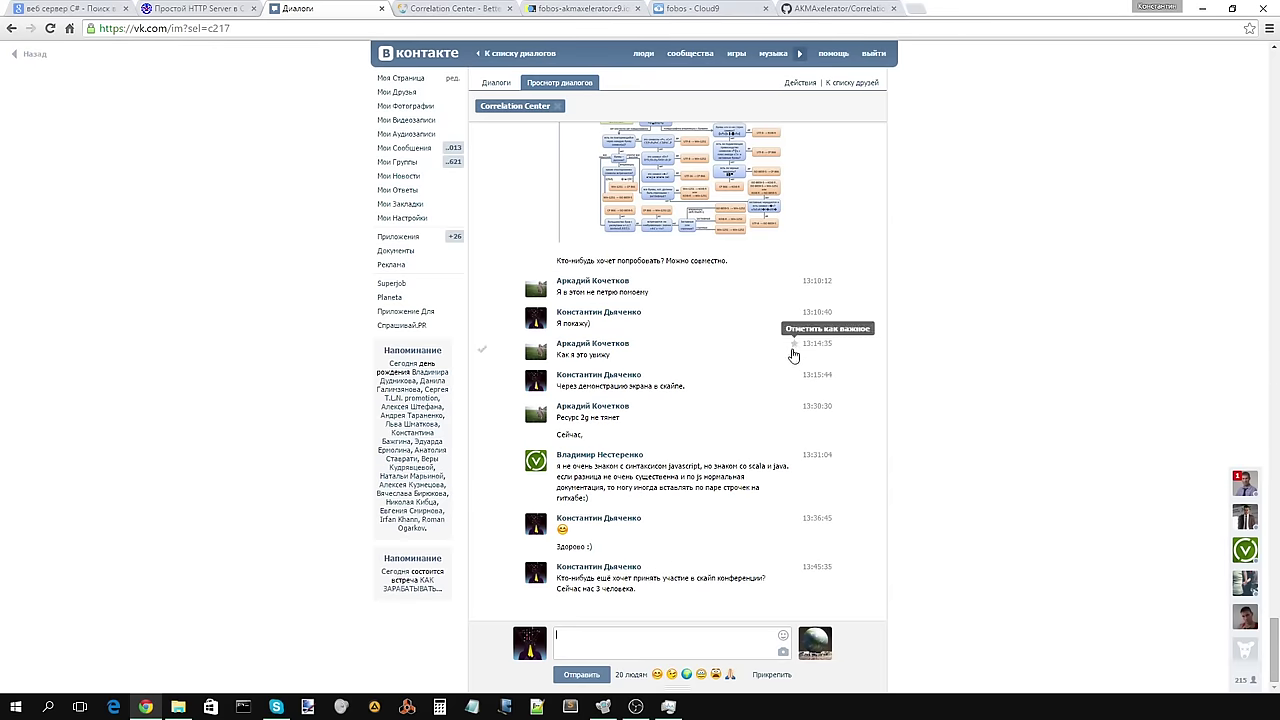
key(ctrl+v)
click(578, 674)
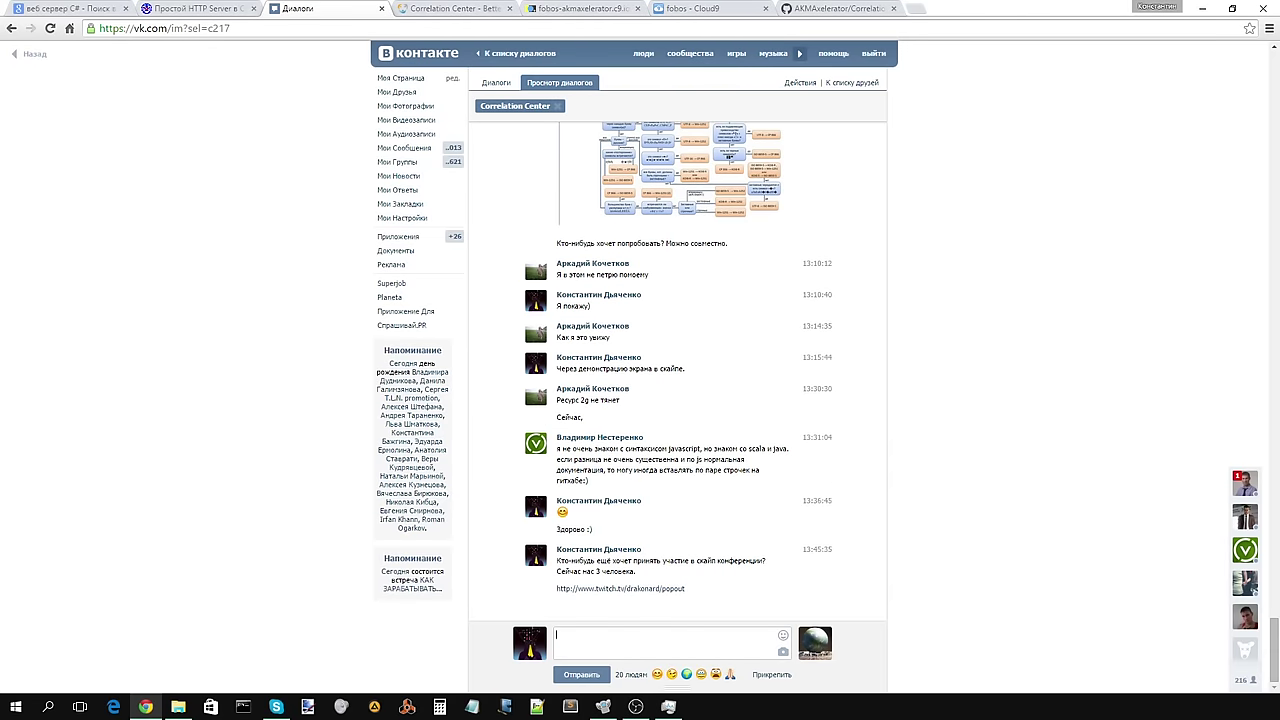
Step: Check the new message in the "Проект Венера 2.0" conversation and return to the Correlation Center conversation
key(alt+Tab)
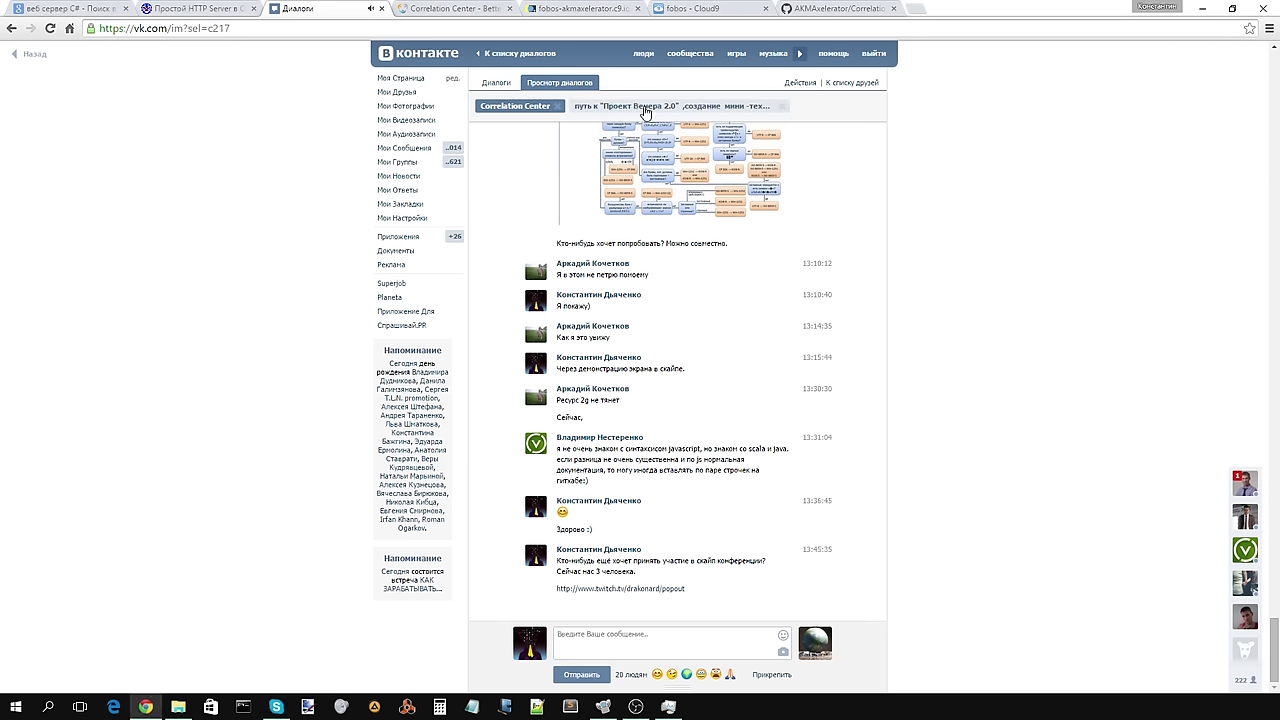
click(645, 107)
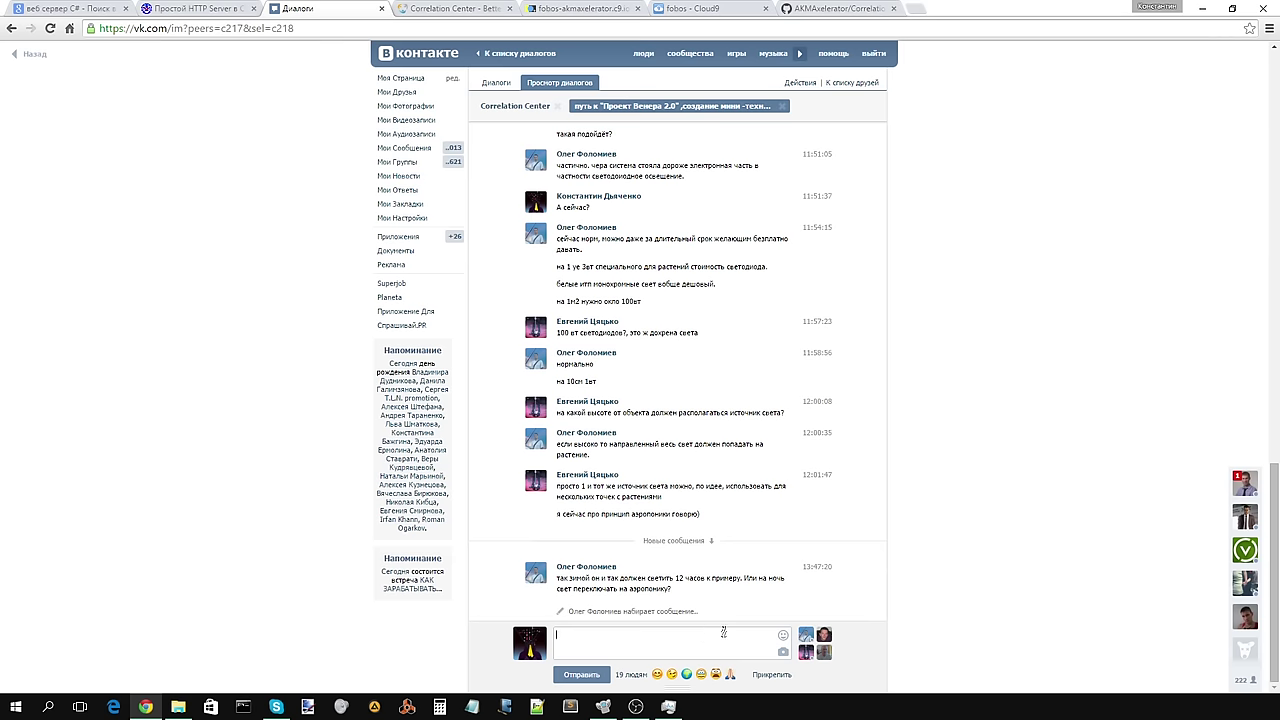
click(519, 118)
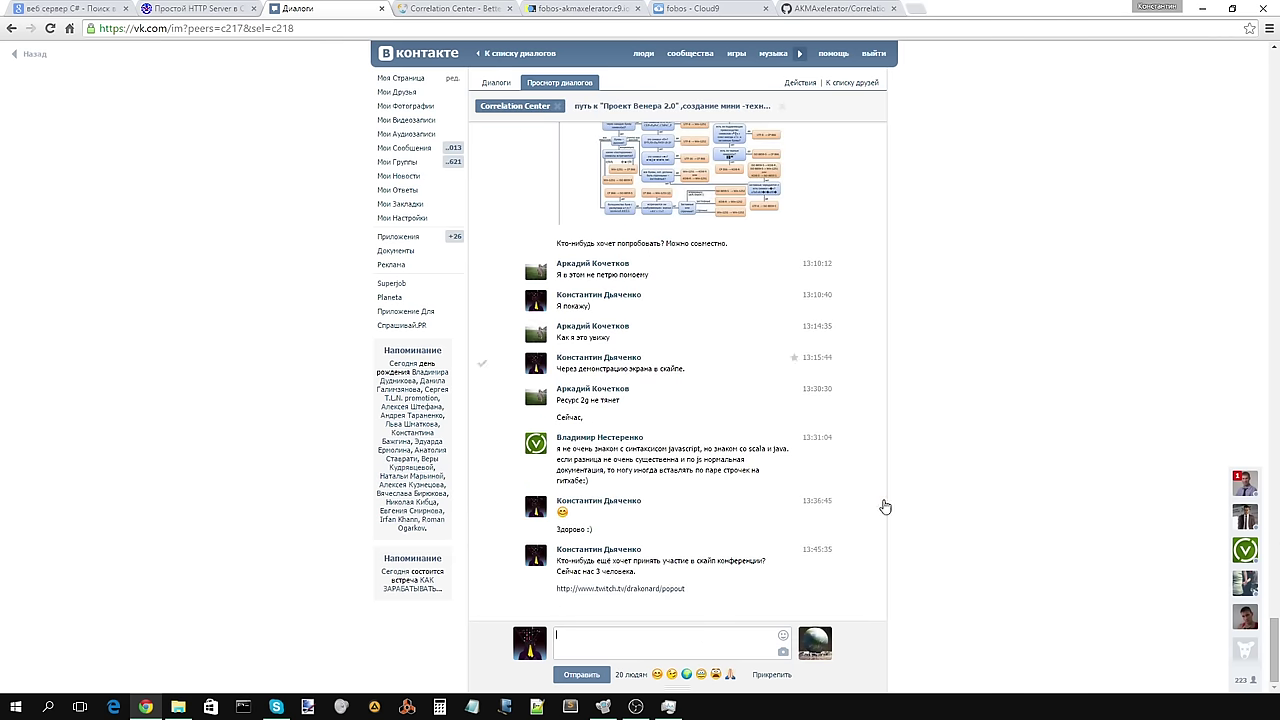
Step: Bring Task Manager back, review its process list and performance graphs, and minimize it
click(664, 708)
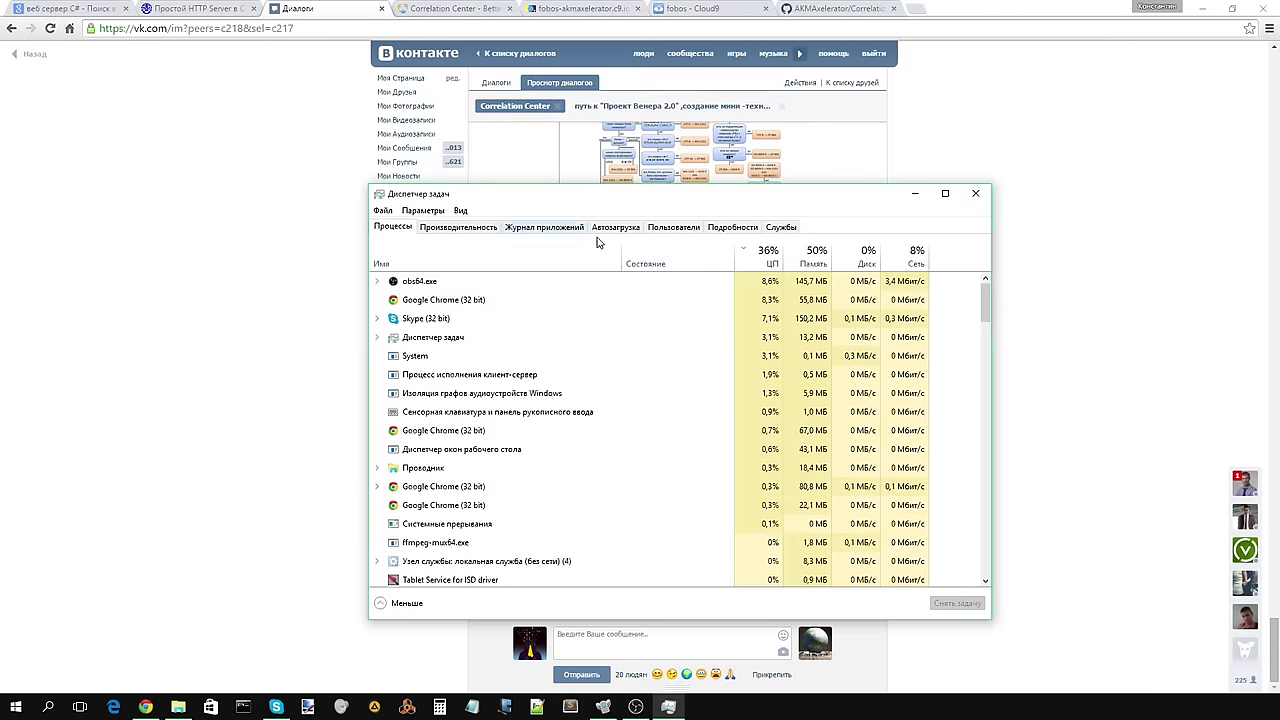
click(460, 228)
click(924, 193)
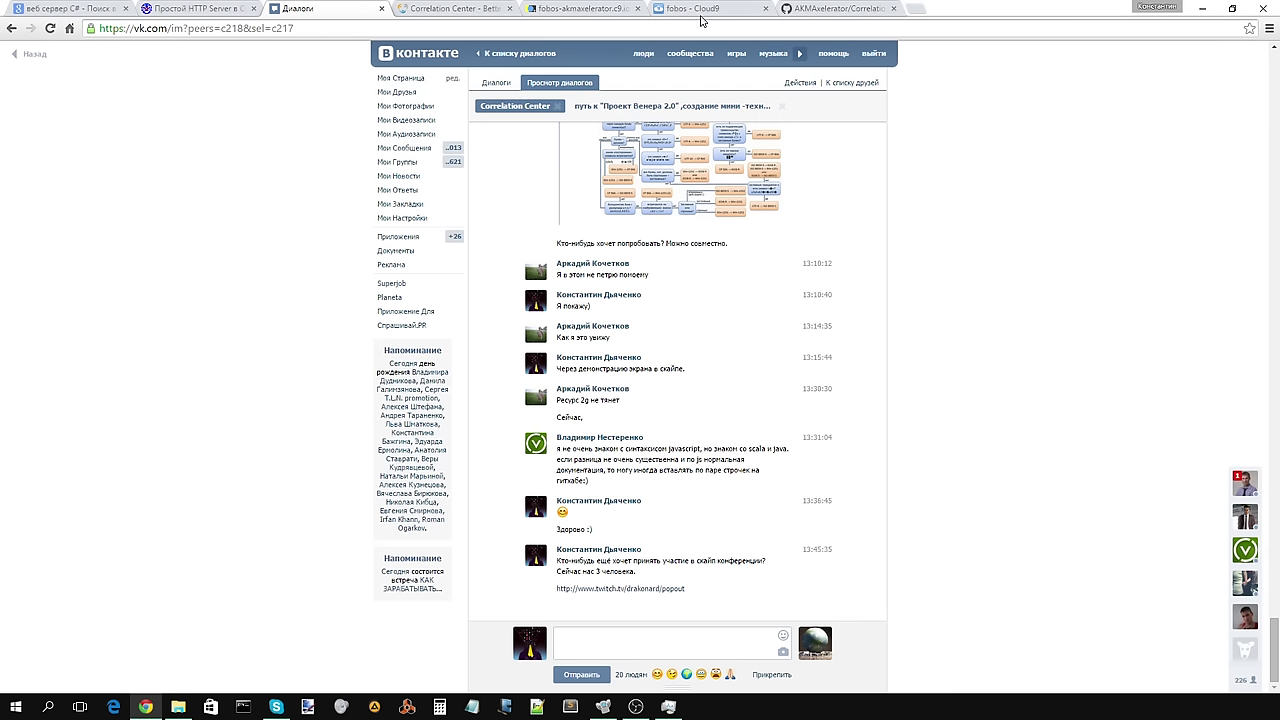
Step: Close the idea item in BetterMeans and show the "сделано" and "отменено" columns on the Correlation Center dashboard
click(432, 8)
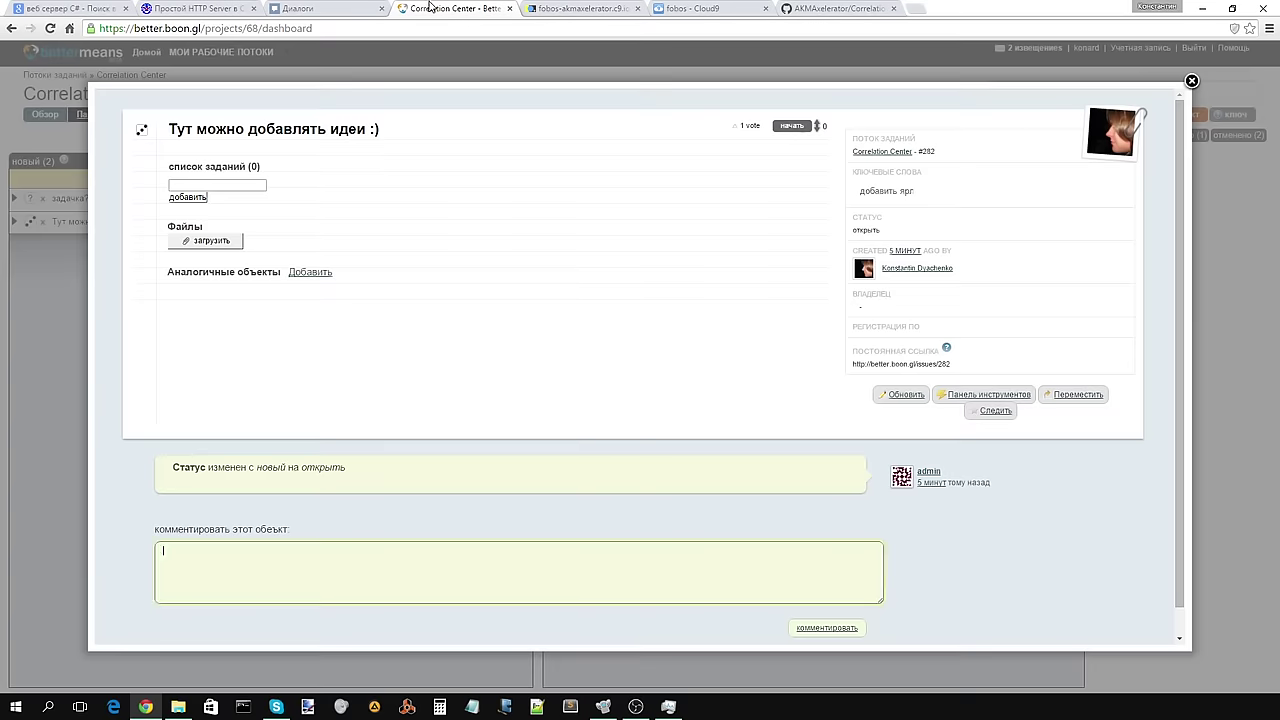
click(1190, 82)
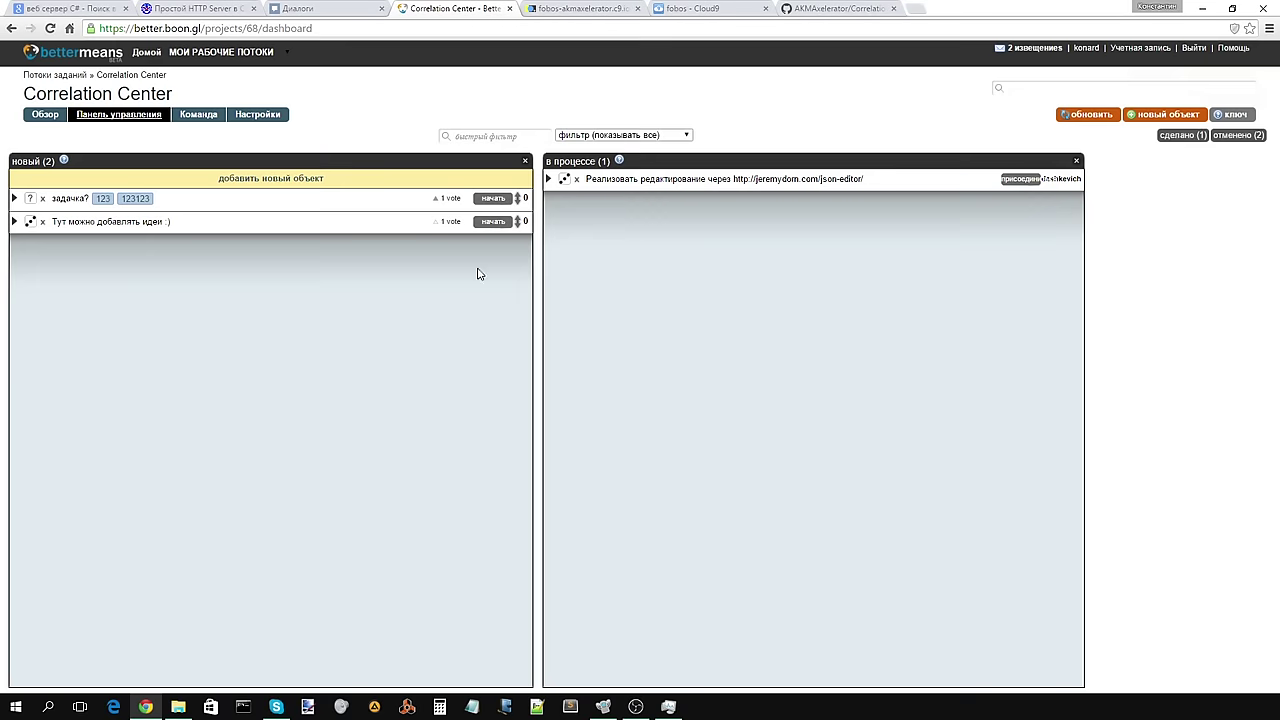
click(1190, 139)
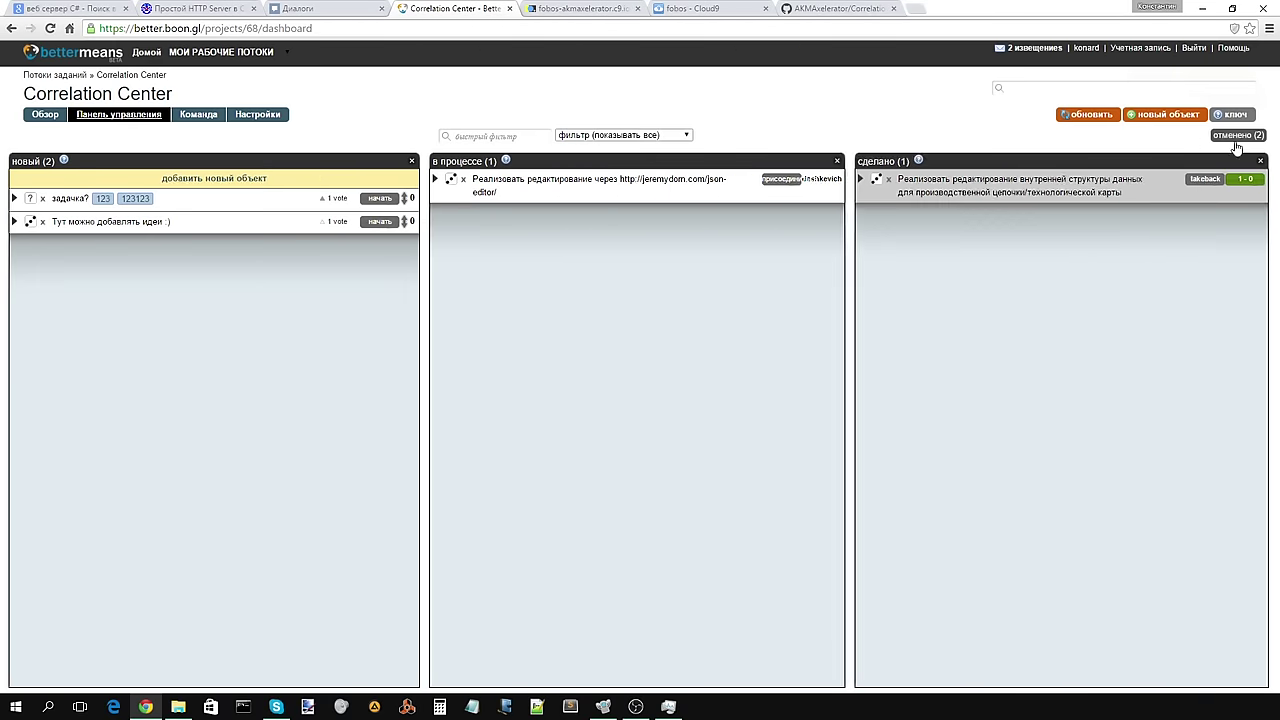
click(1234, 138)
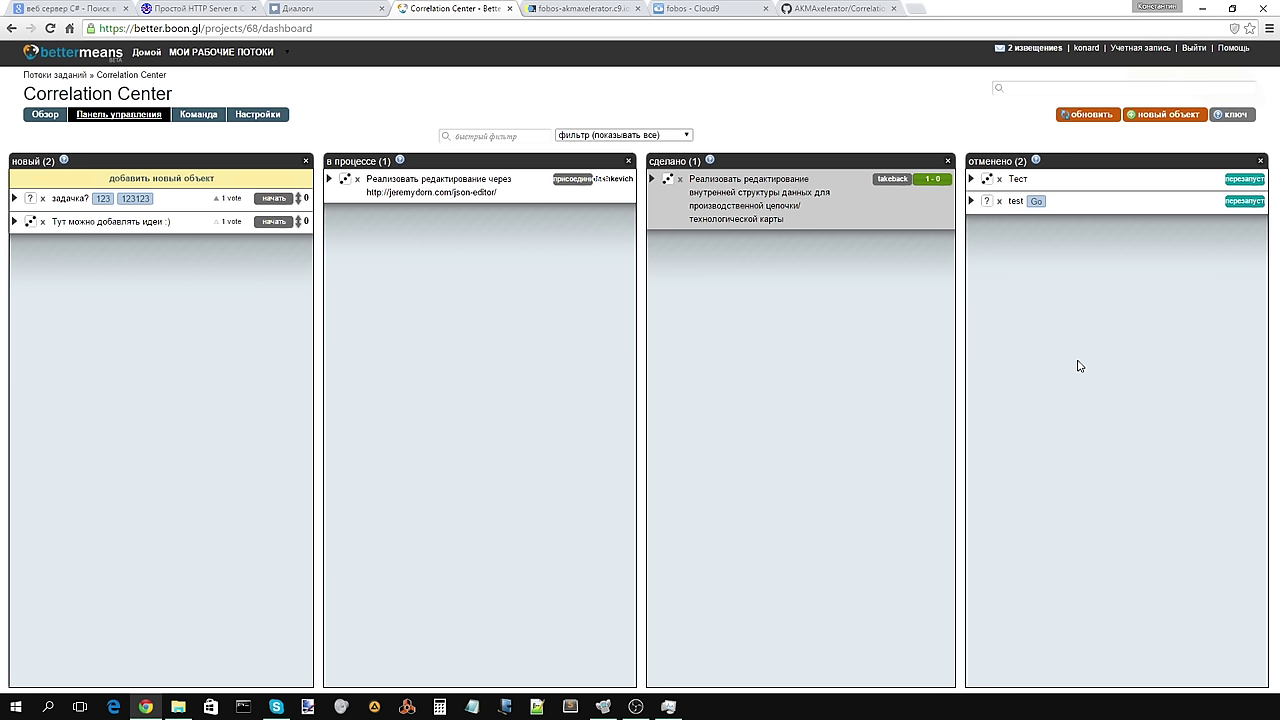
Step: Switch to the Correlation Center chains diagram and move the "Тракторист" node up level with "Земля"
click(583, 9)
click(431, 162)
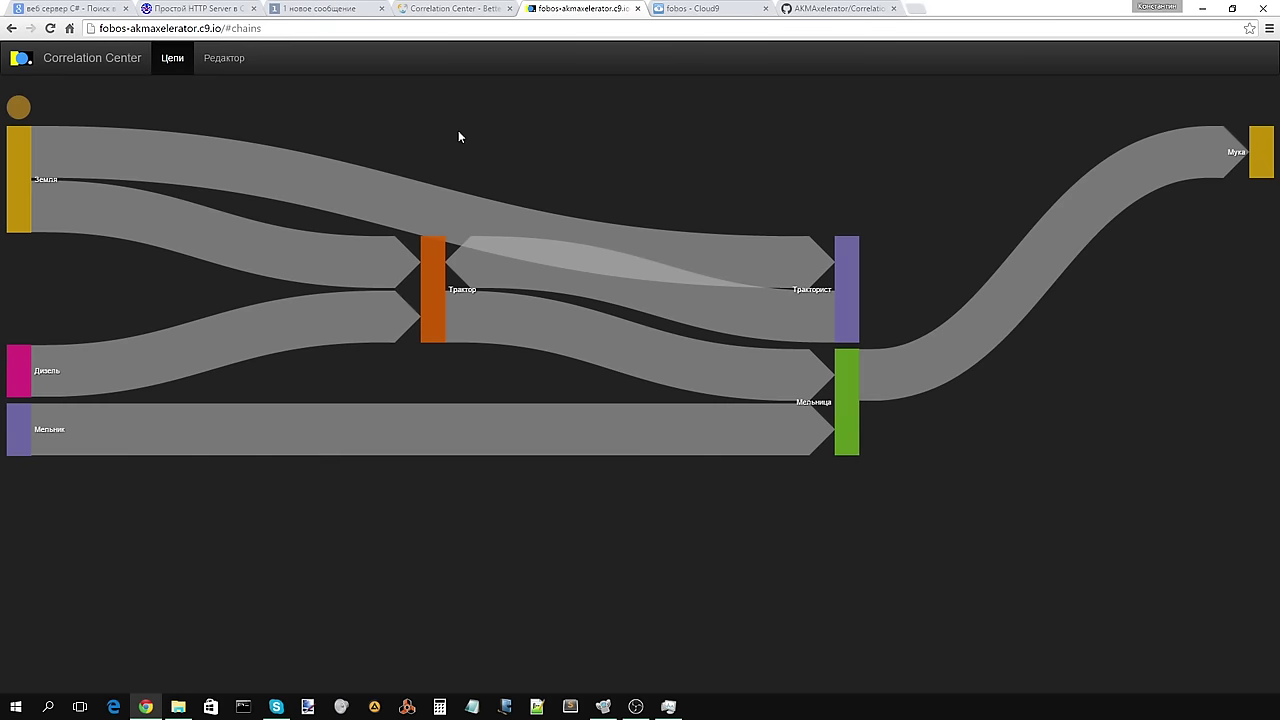
drag(834, 274, 846, 158)
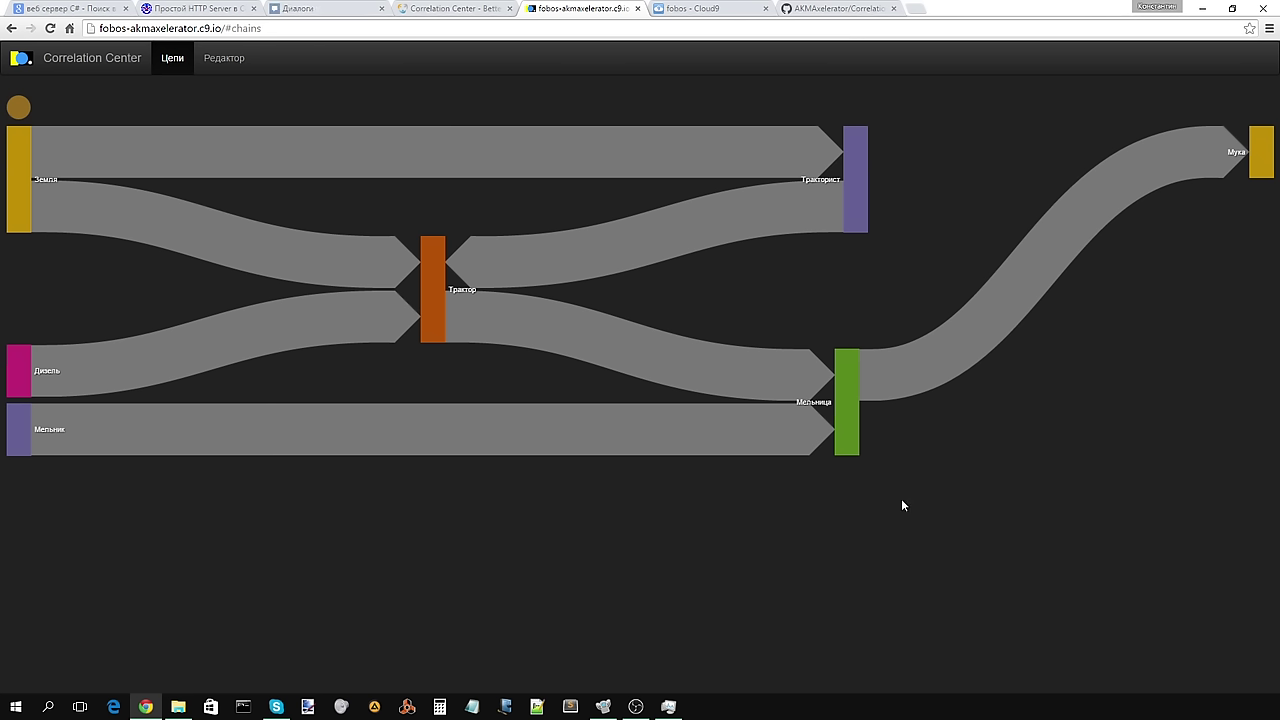
Step: Return to the GitHub roadmap and examine the "Resources/Enviroment/State" section, briefly highlighting its text
click(843, 8)
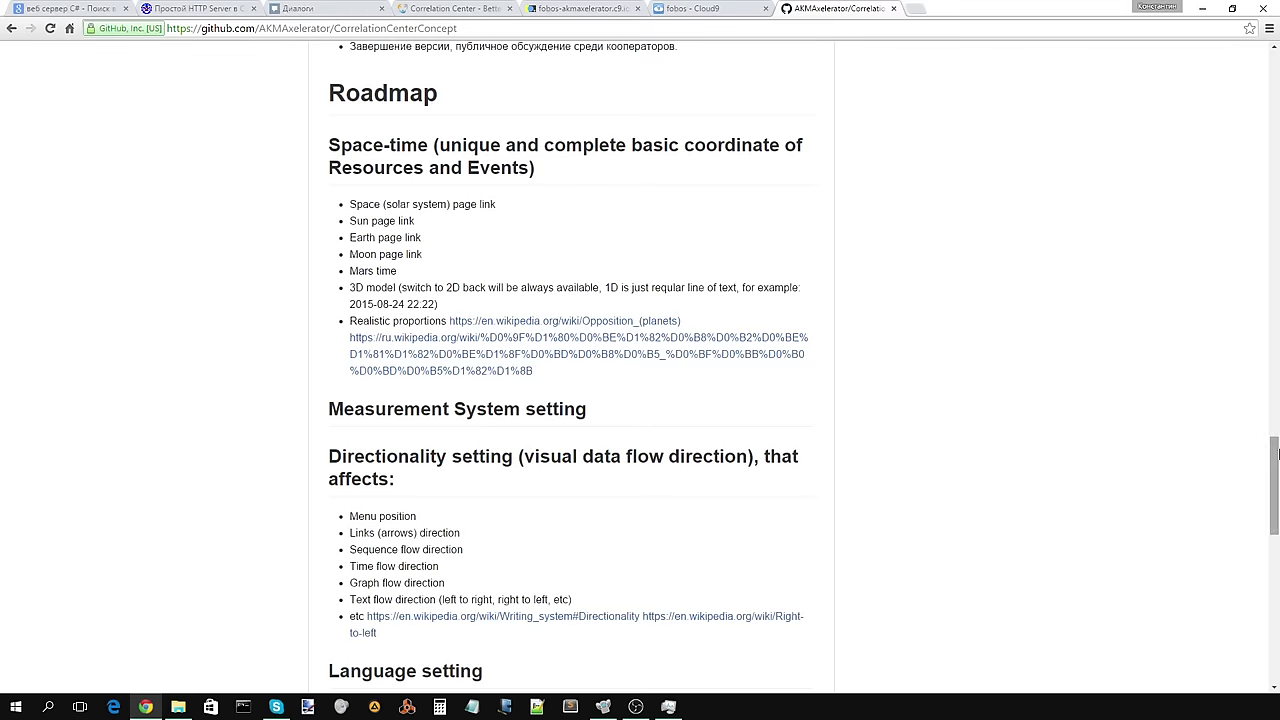
drag(1275, 463, 1276, 556)
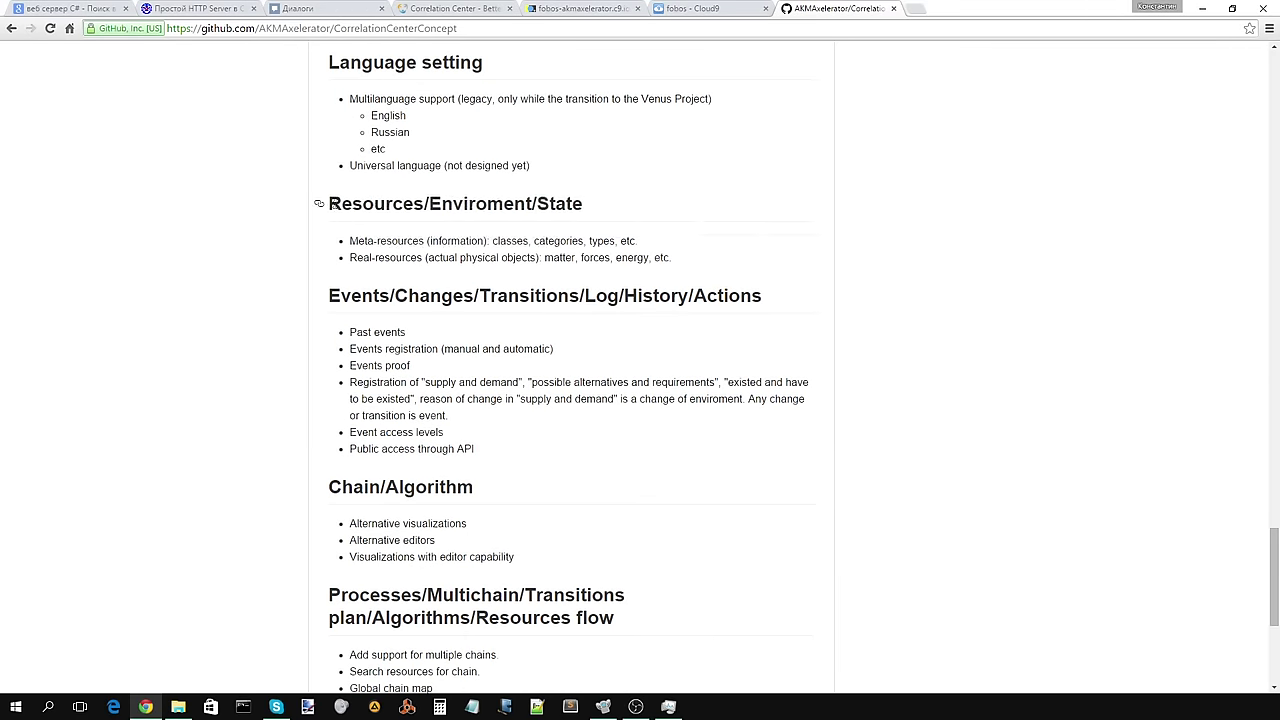
drag(316, 203, 712, 249)
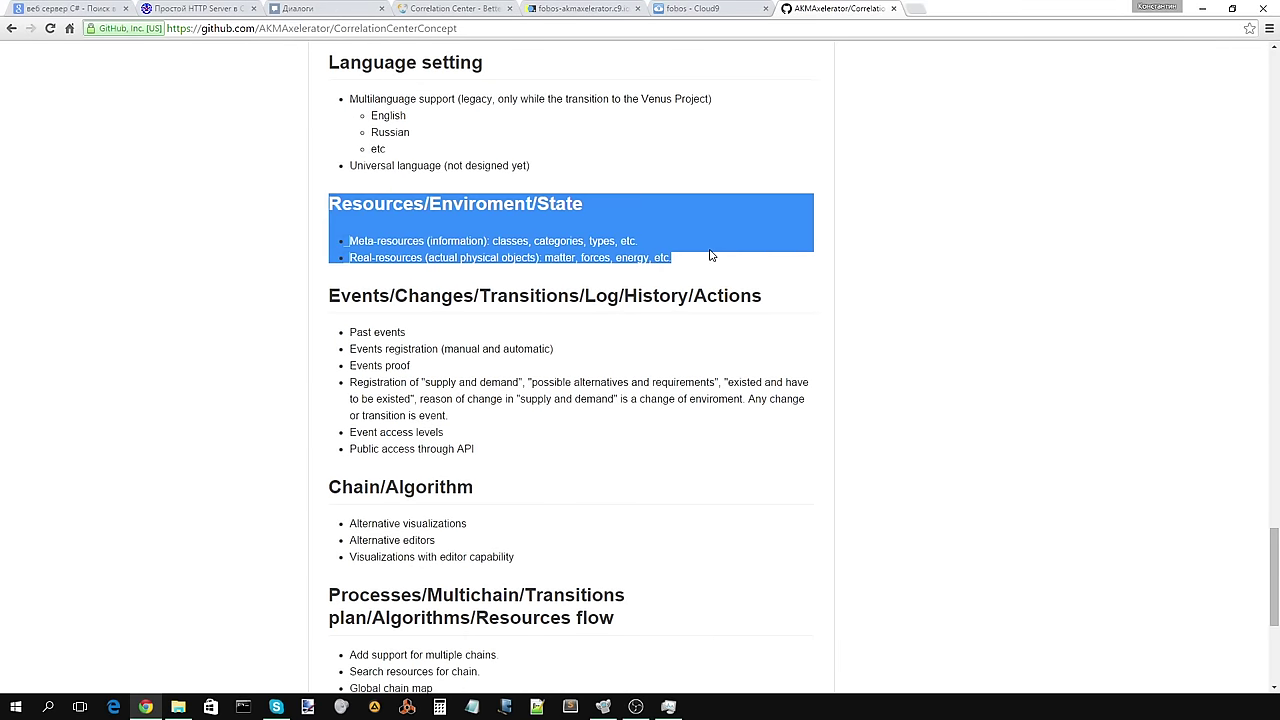
click(518, 207)
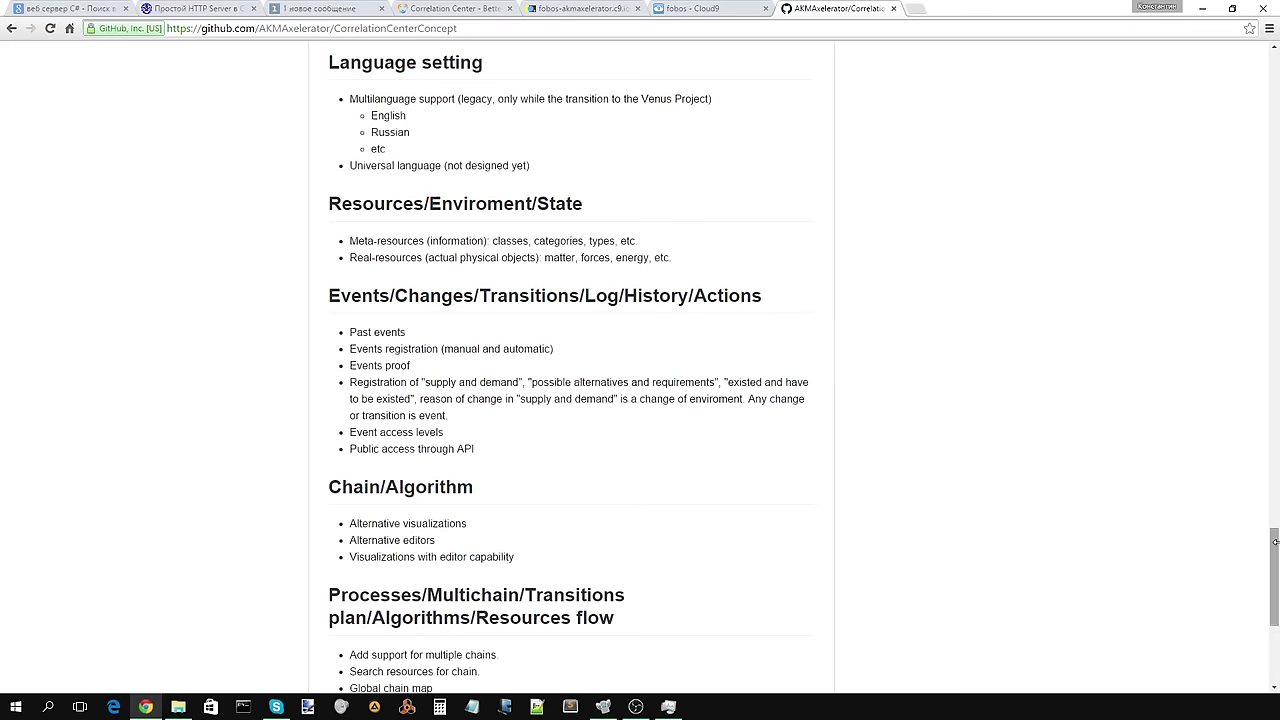
Step: Find the "Space-time (unique and complete basic coordinate of Resources and Events)" heading in the GitHub roadmap and briefly highlight it
drag(1272, 575, 1261, 501)
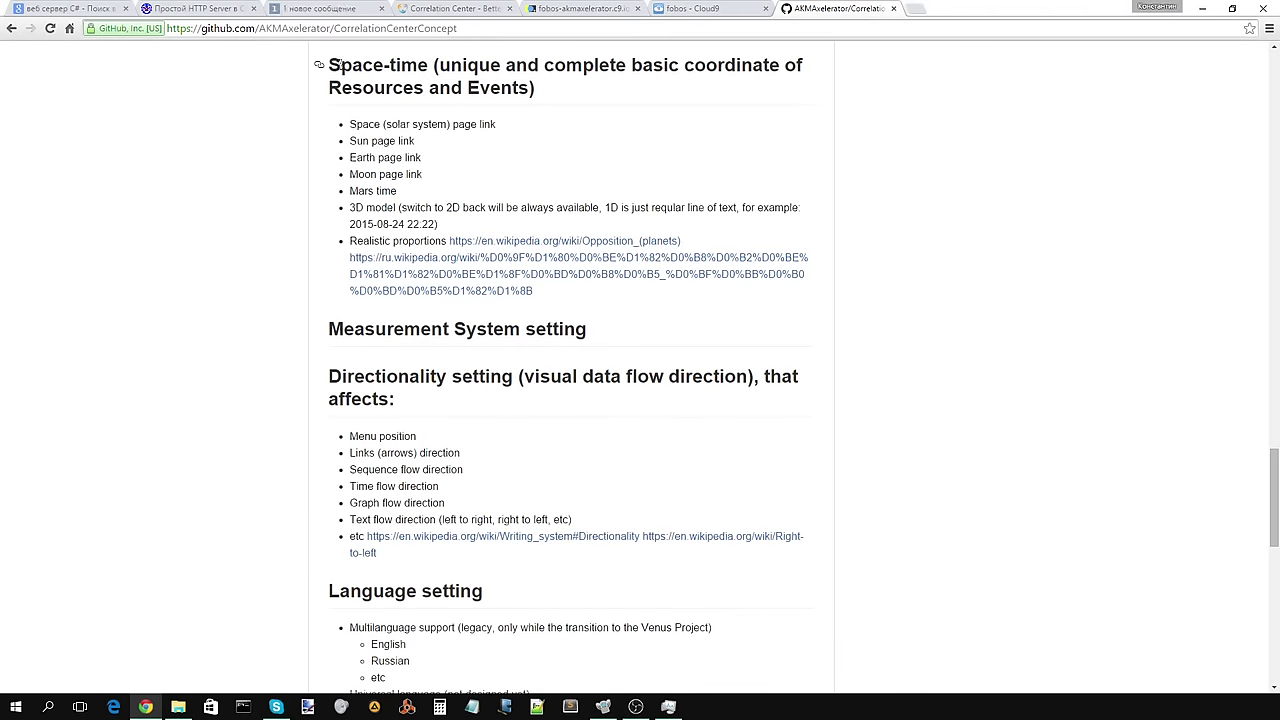
drag(330, 64, 565, 92)
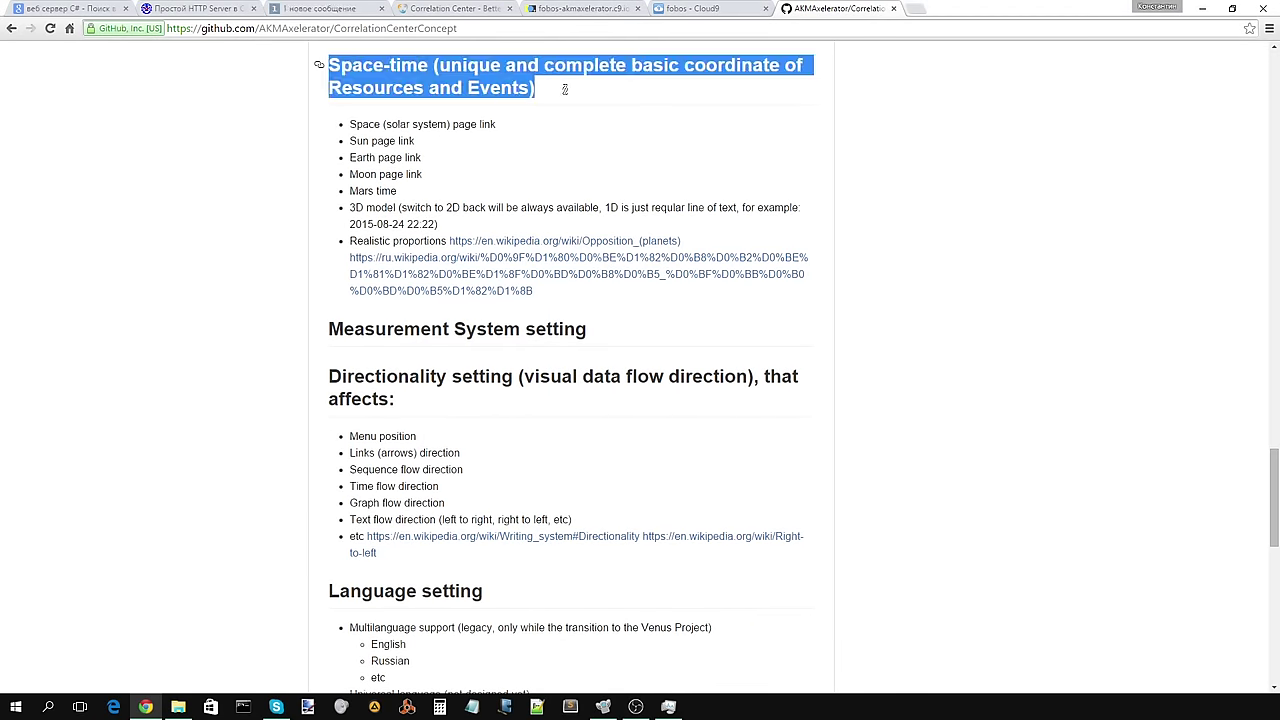
click(565, 92)
Step: Switch to the Correlation Center site and open its home page with the solar-system clock
key(ctrl+shift+Tab)
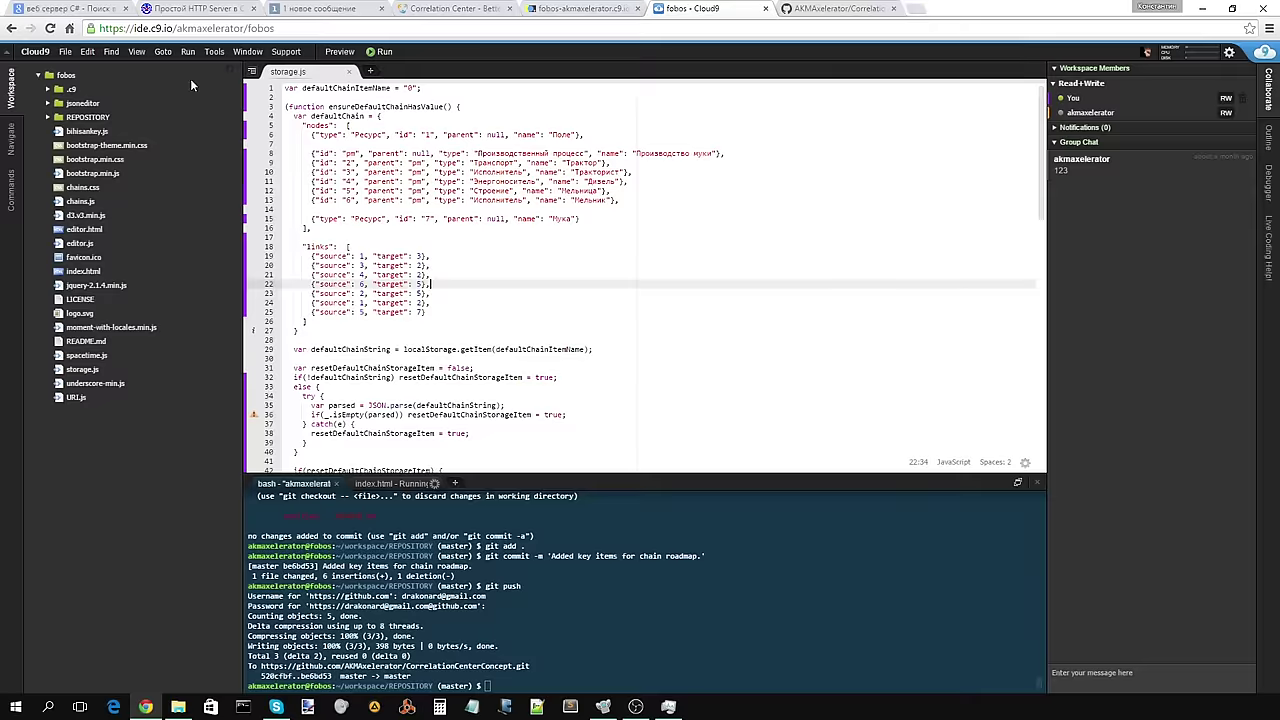
key(ctrl+shift+Tab)
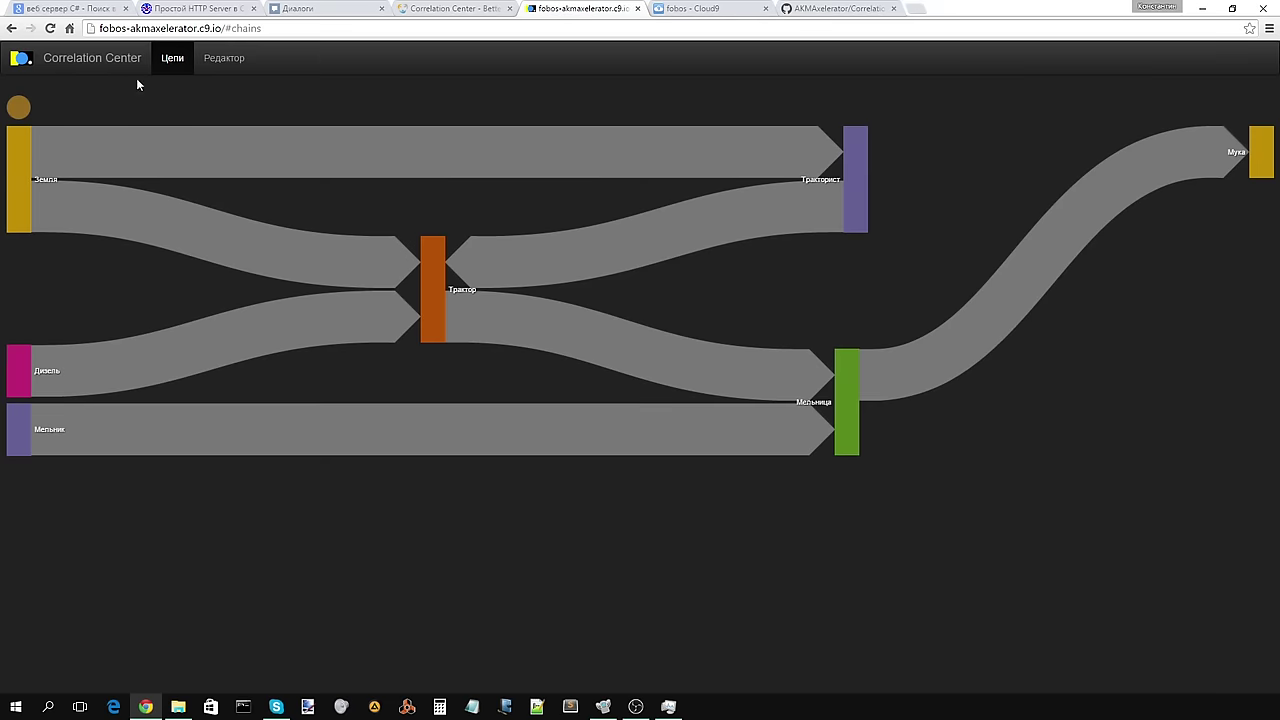
click(76, 61)
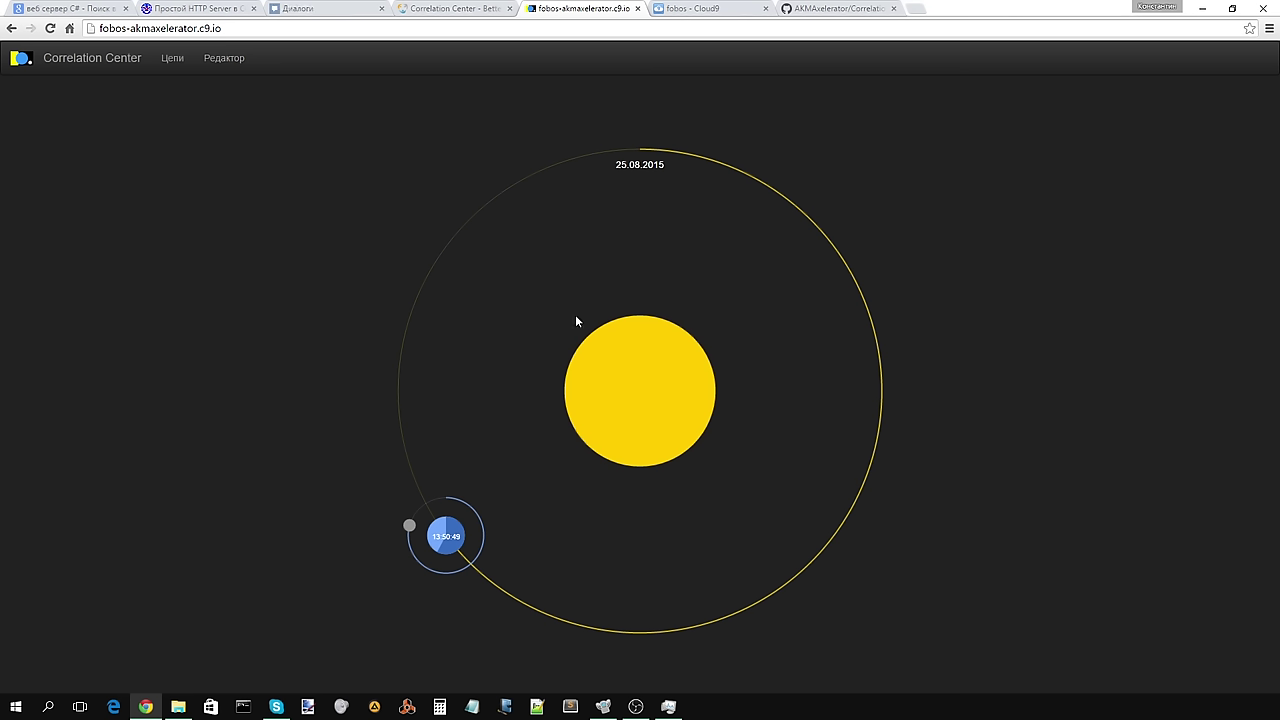
Step: Compare the roadmap's Space-time section with the Correlation Center solar-system page, briefly highlighting the section's text
click(827, 10)
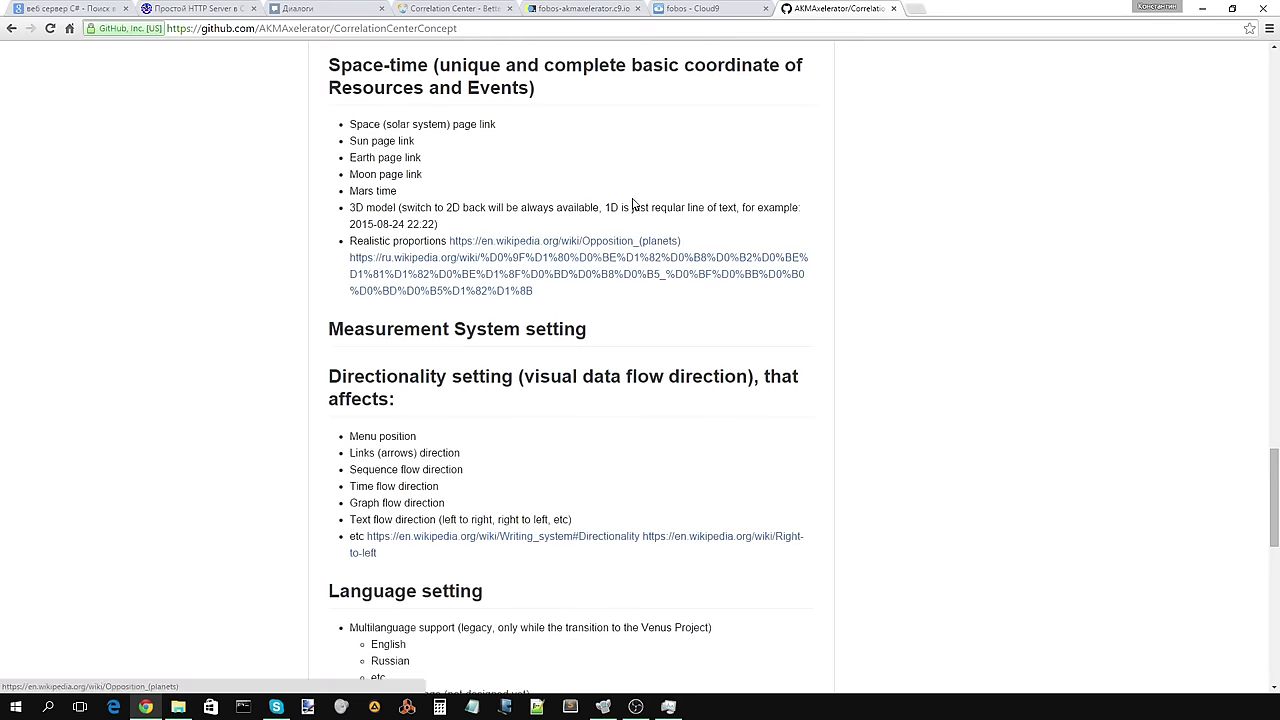
click(670, 10)
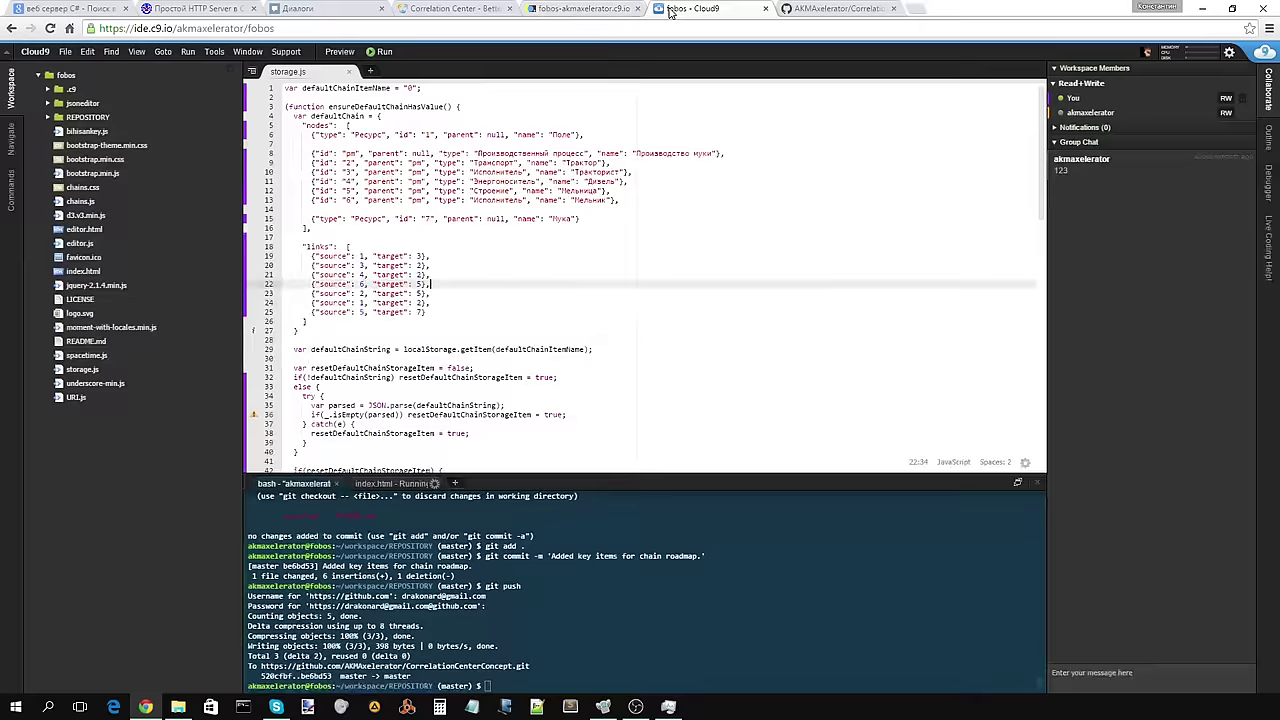
click(590, 12)
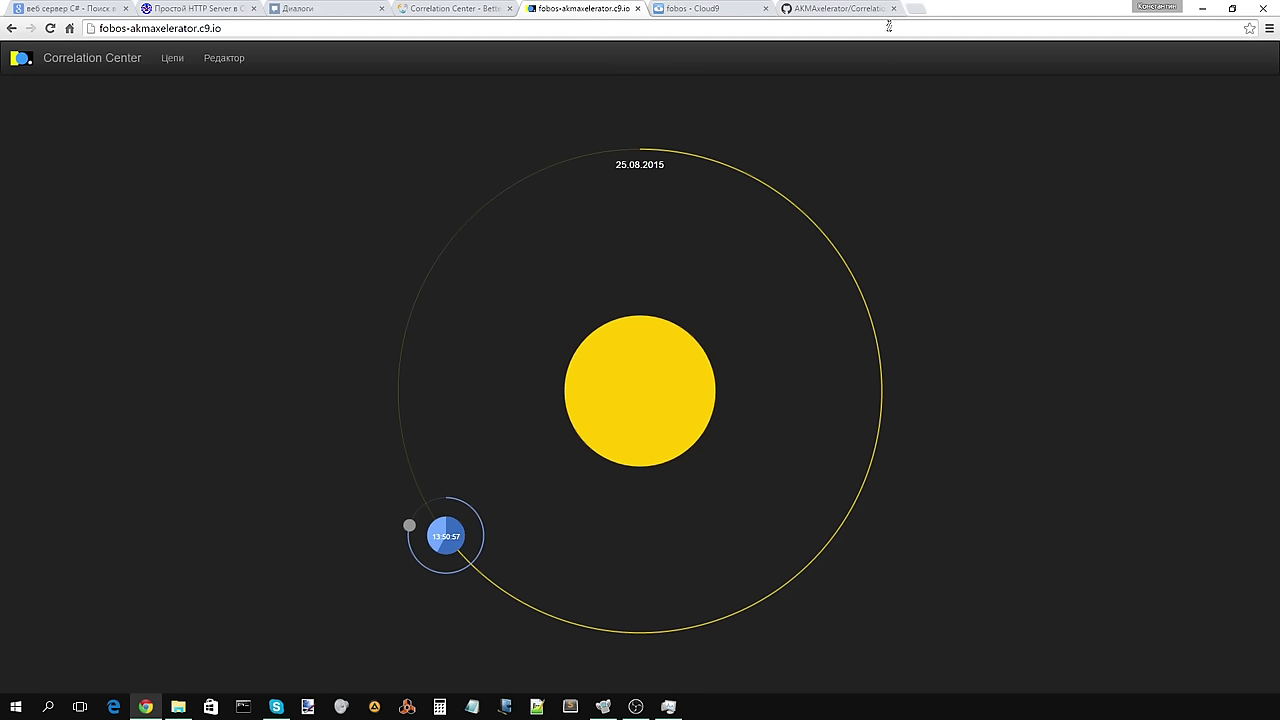
click(850, 12)
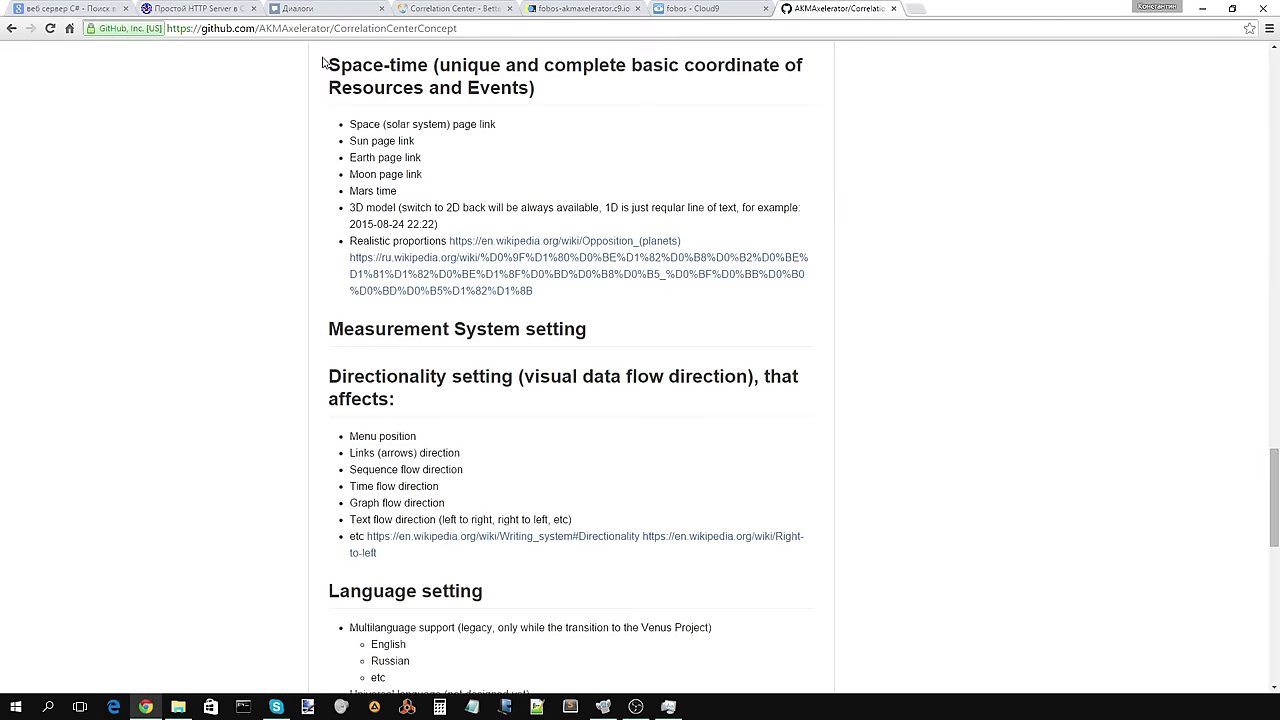
drag(322, 62, 608, 296)
click(663, 297)
click(585, 12)
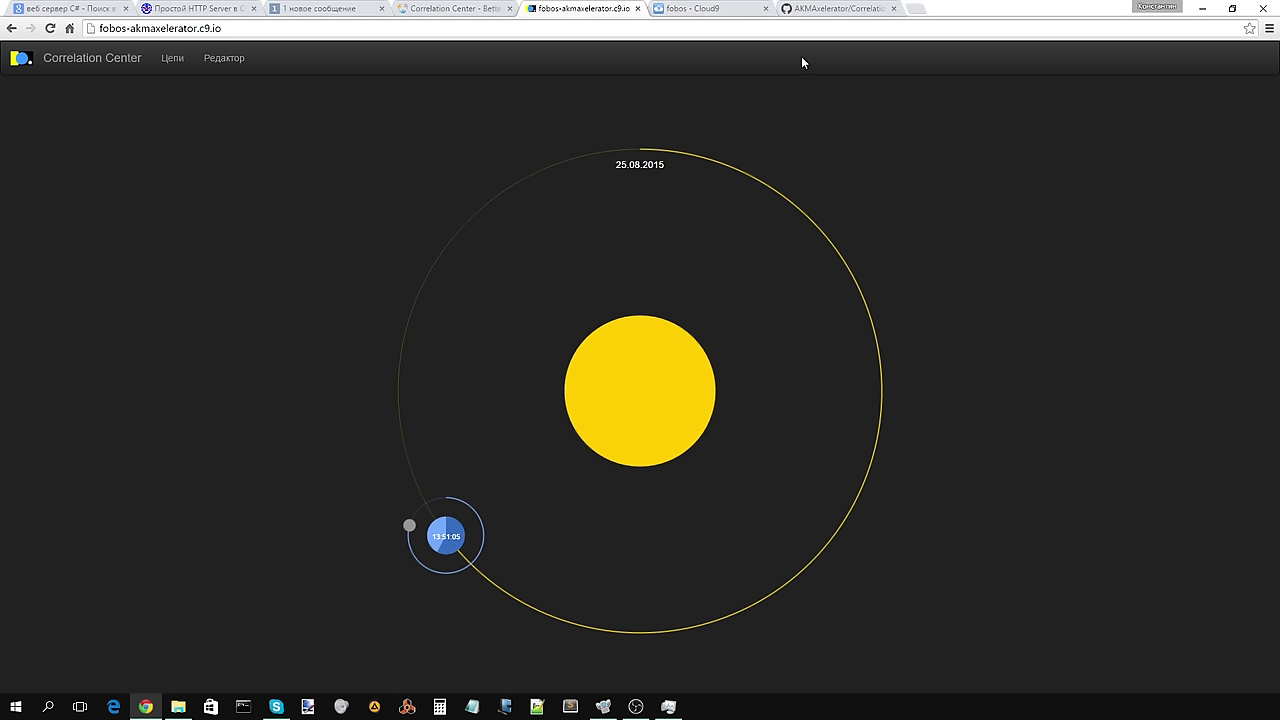
click(828, 10)
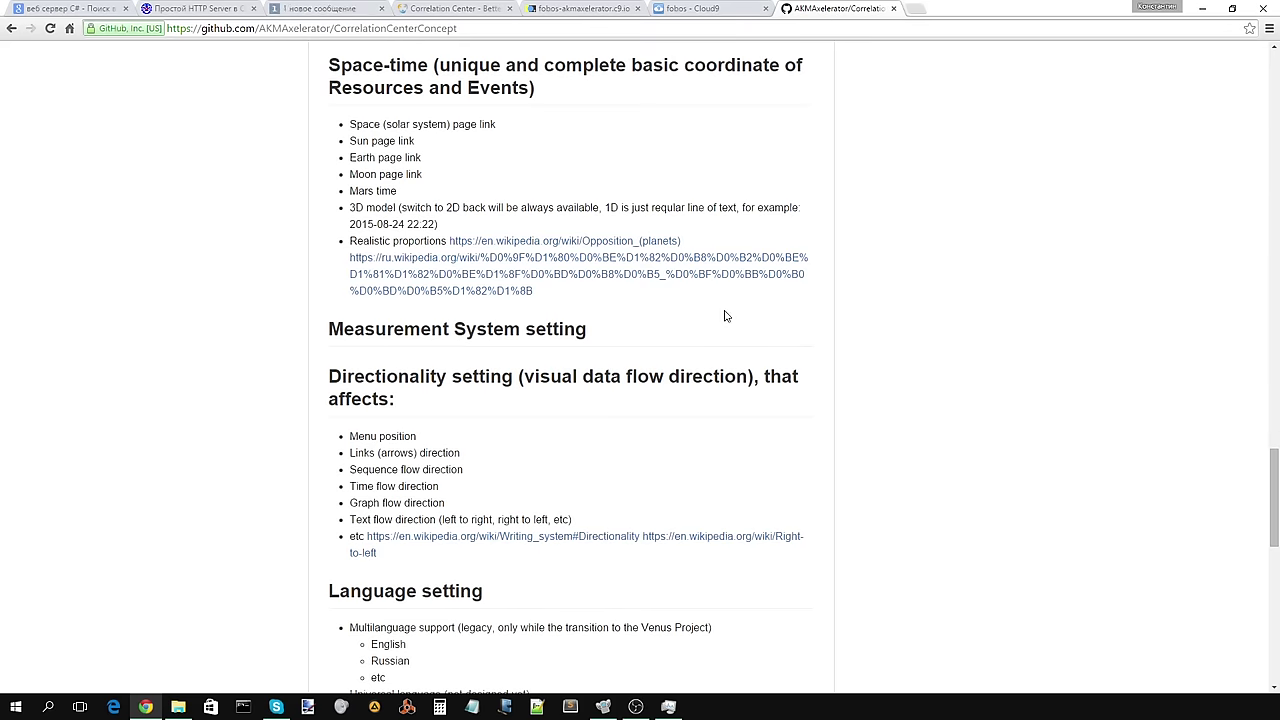
Step: Review the remaining roadmap sections from "Directionality setting" to "Tests", following the anchor link of "Resources/Enviroment/State" on the way
scroll(1171, 285, down, 2)
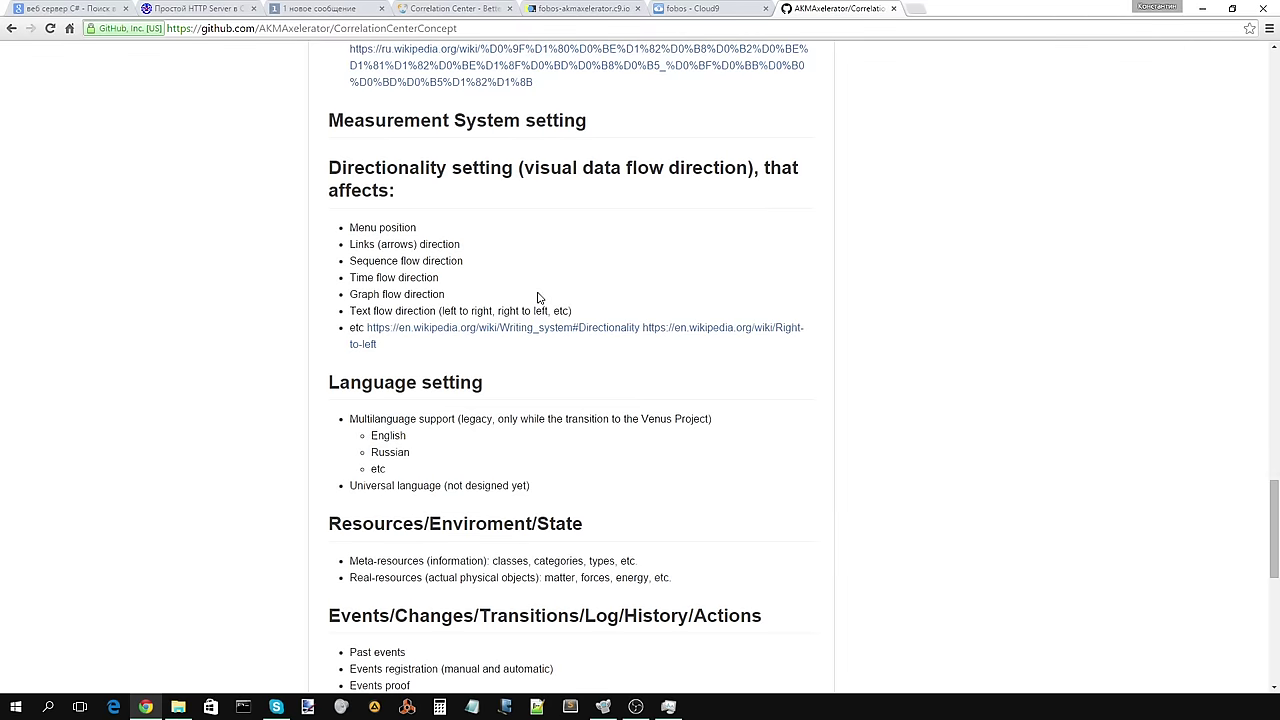
drag(1276, 545, 1276, 612)
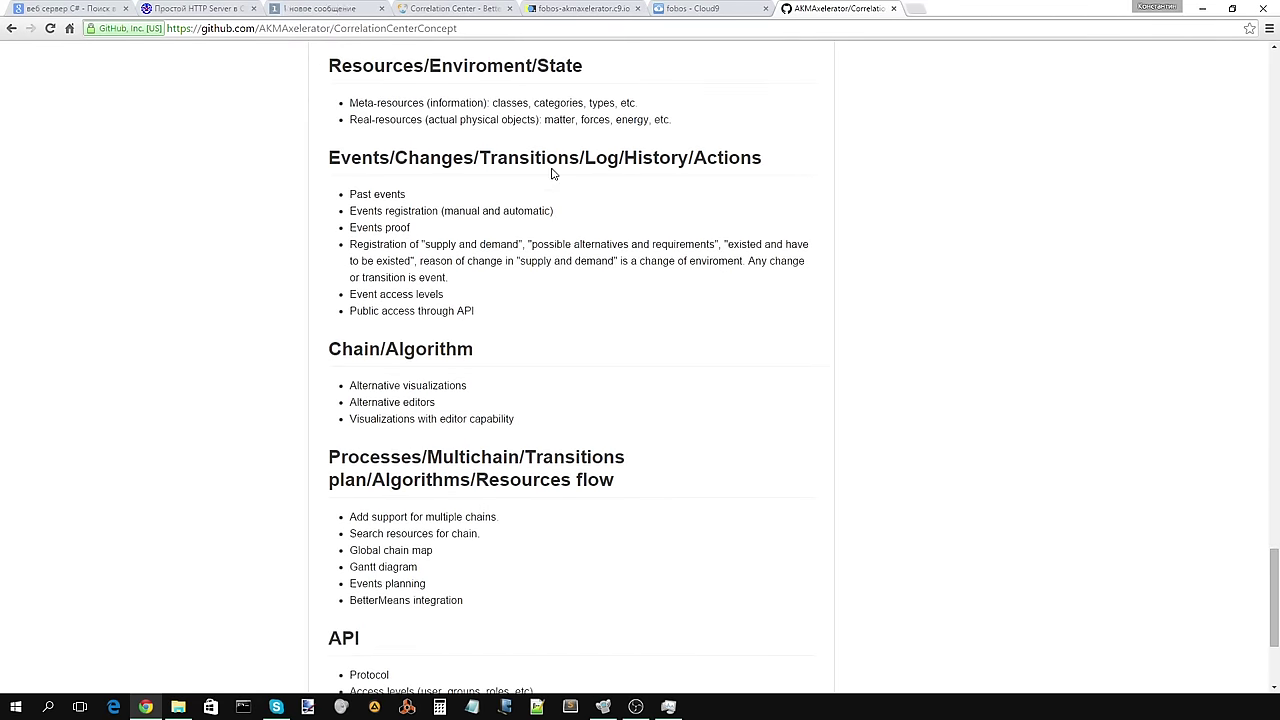
click(320, 59)
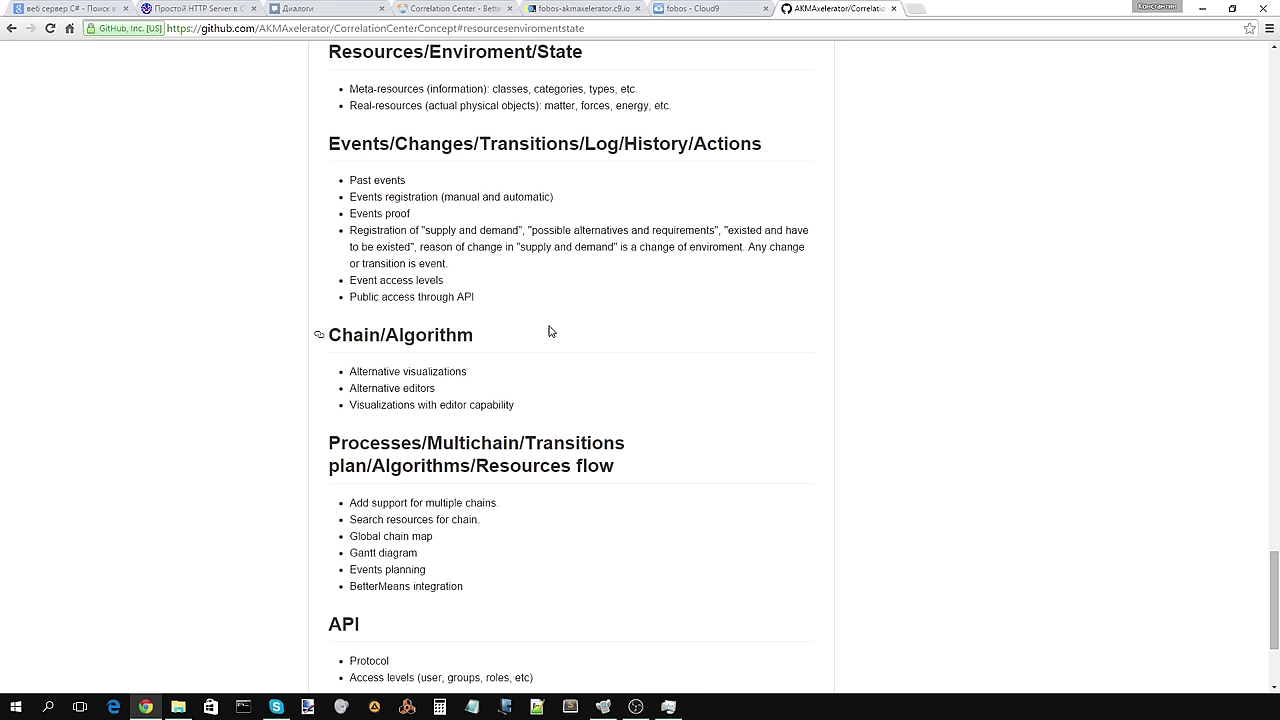
scroll(1278, 538, down, 2)
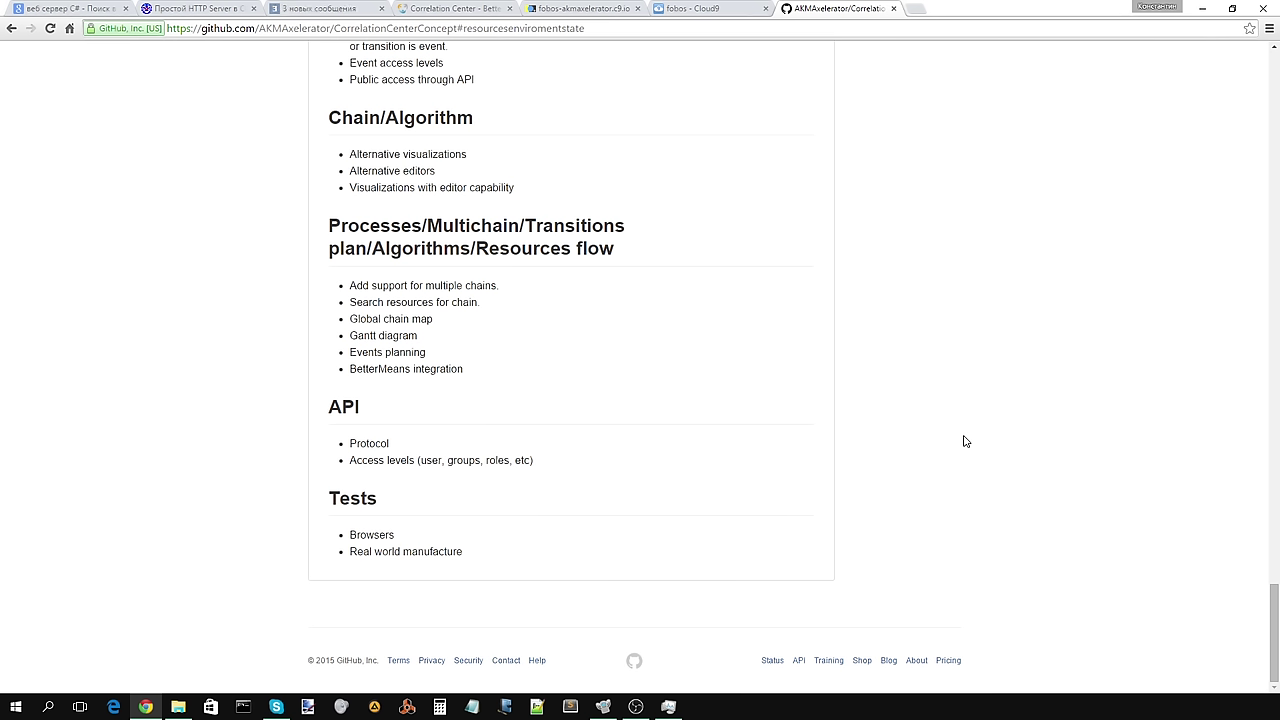
Step: Open the Correlation Center "Редактор" page, switch the JSON editor to Text mode, and briefly highlight the whole chain data
click(575, 10)
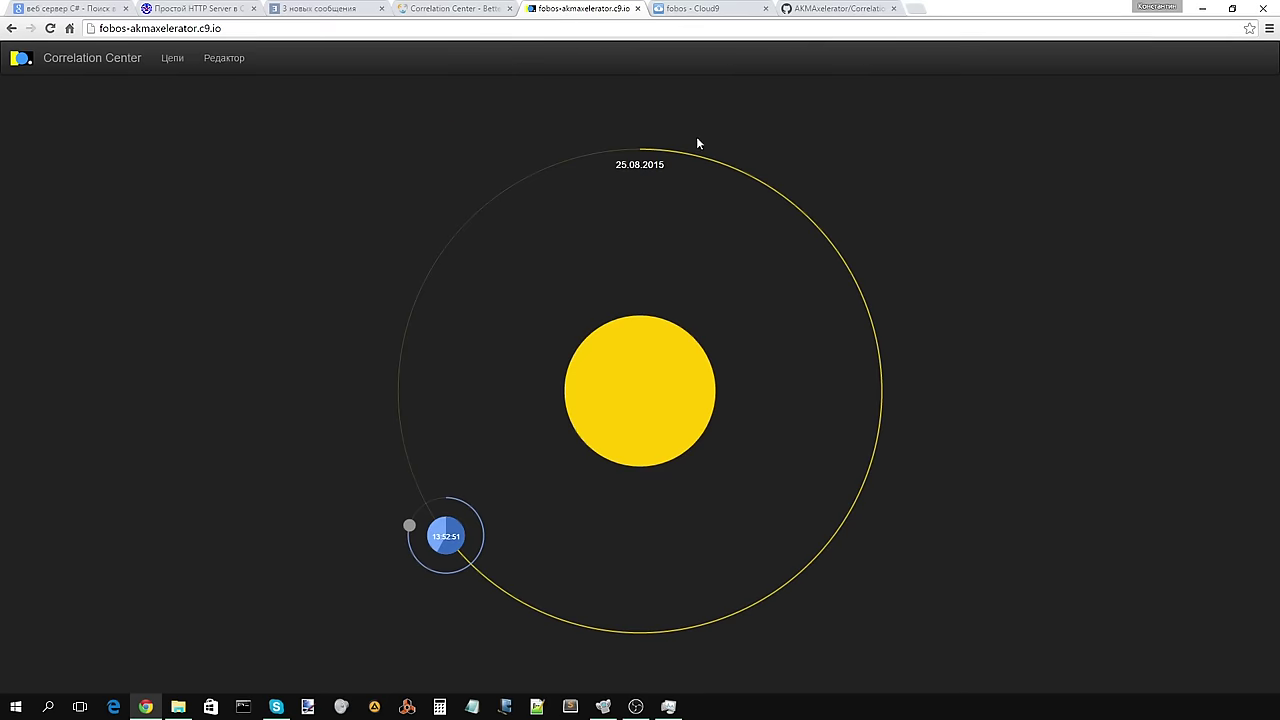
click(178, 72)
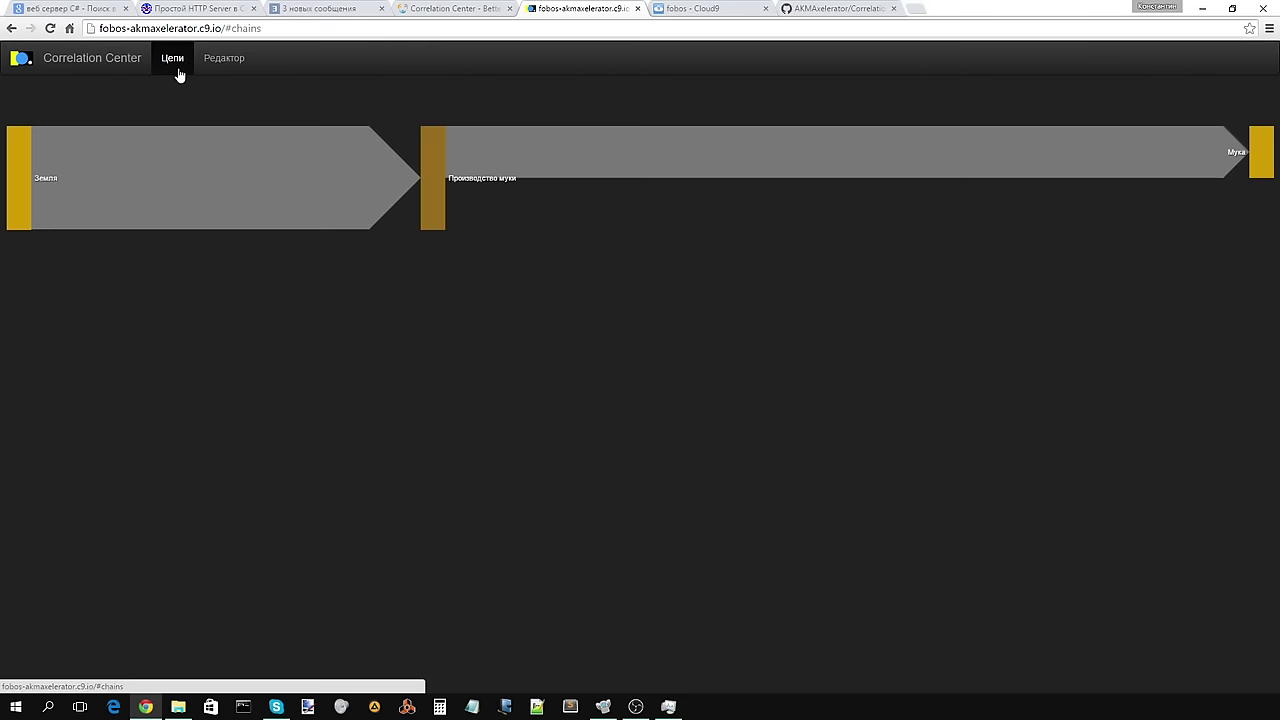
click(221, 59)
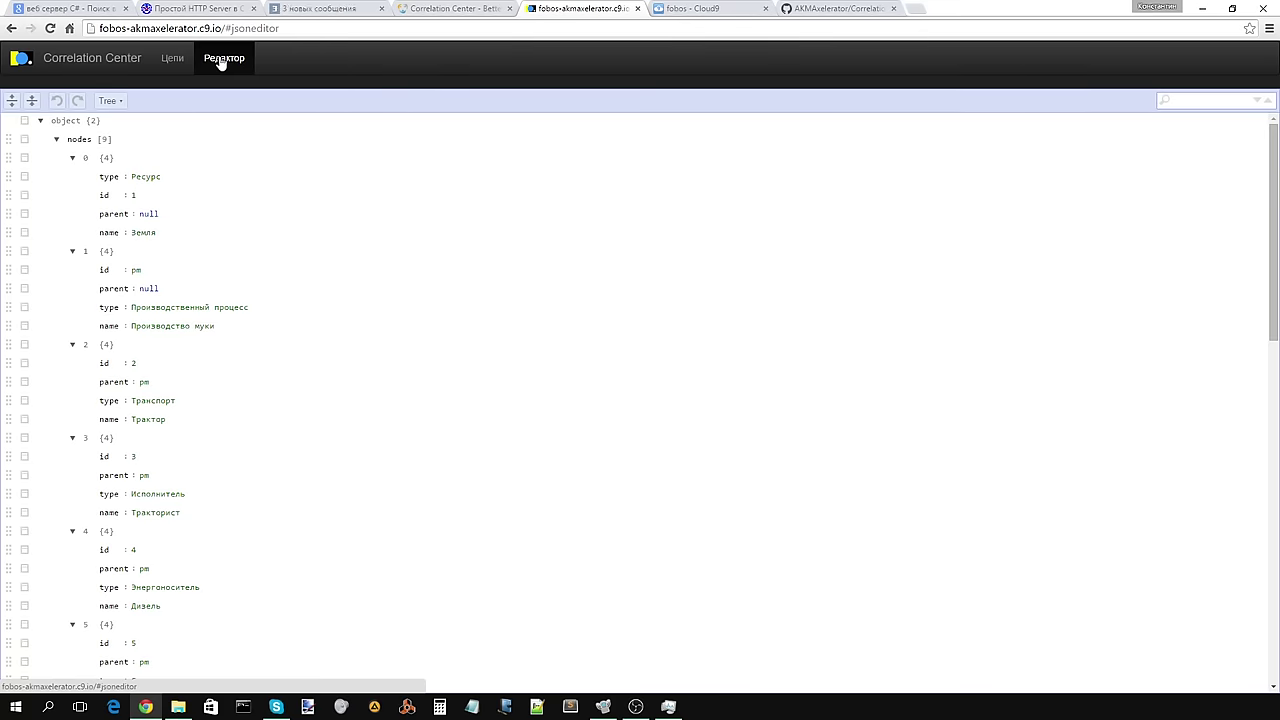
click(108, 101)
click(119, 164)
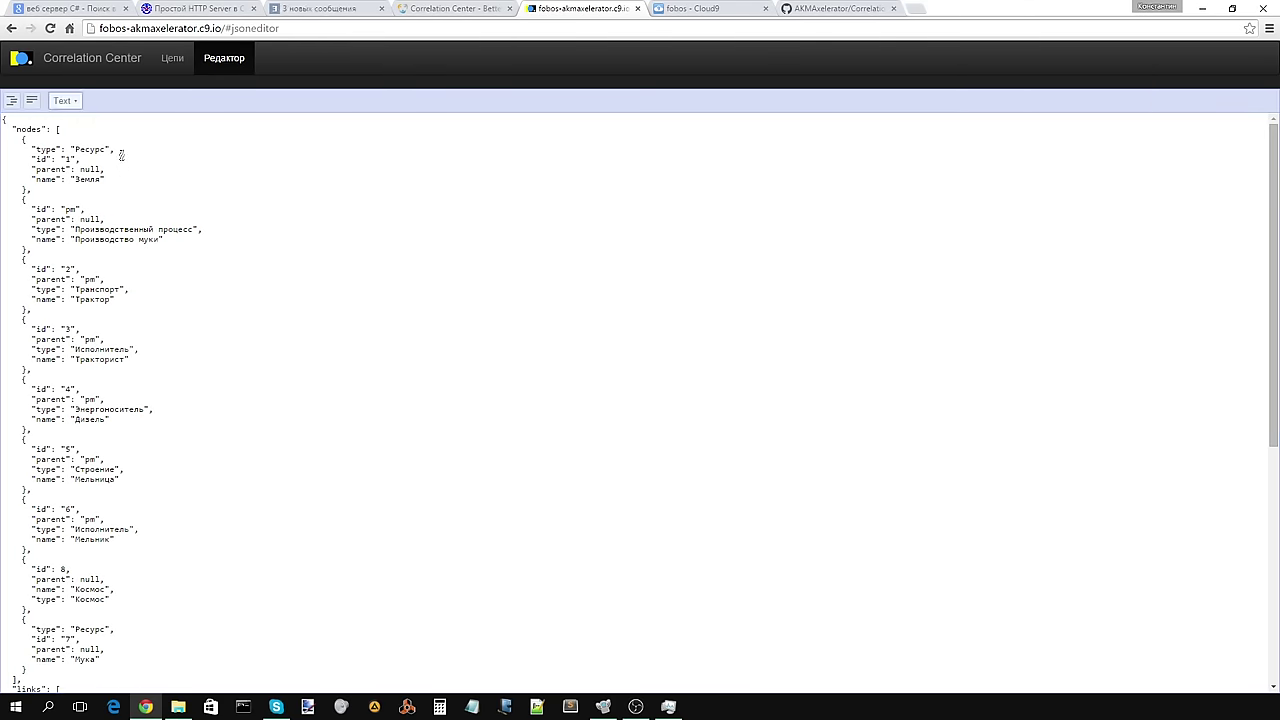
key(ctrl+a)
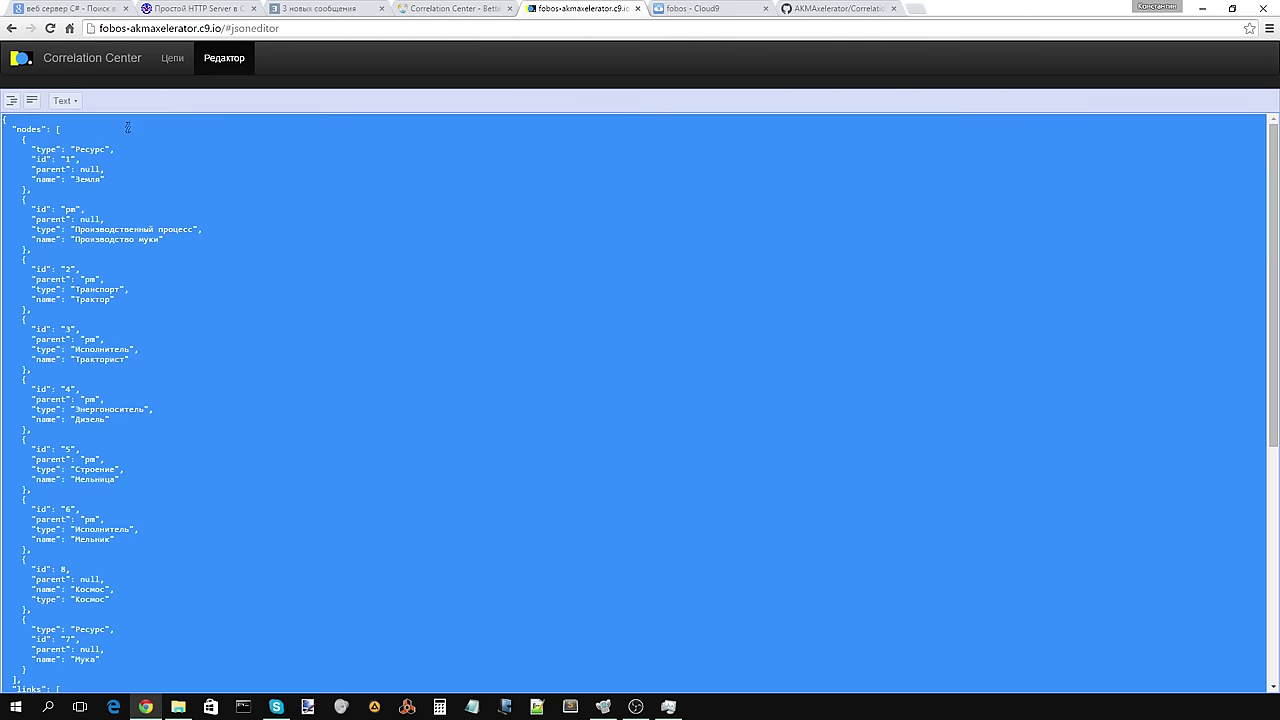
click(175, 139)
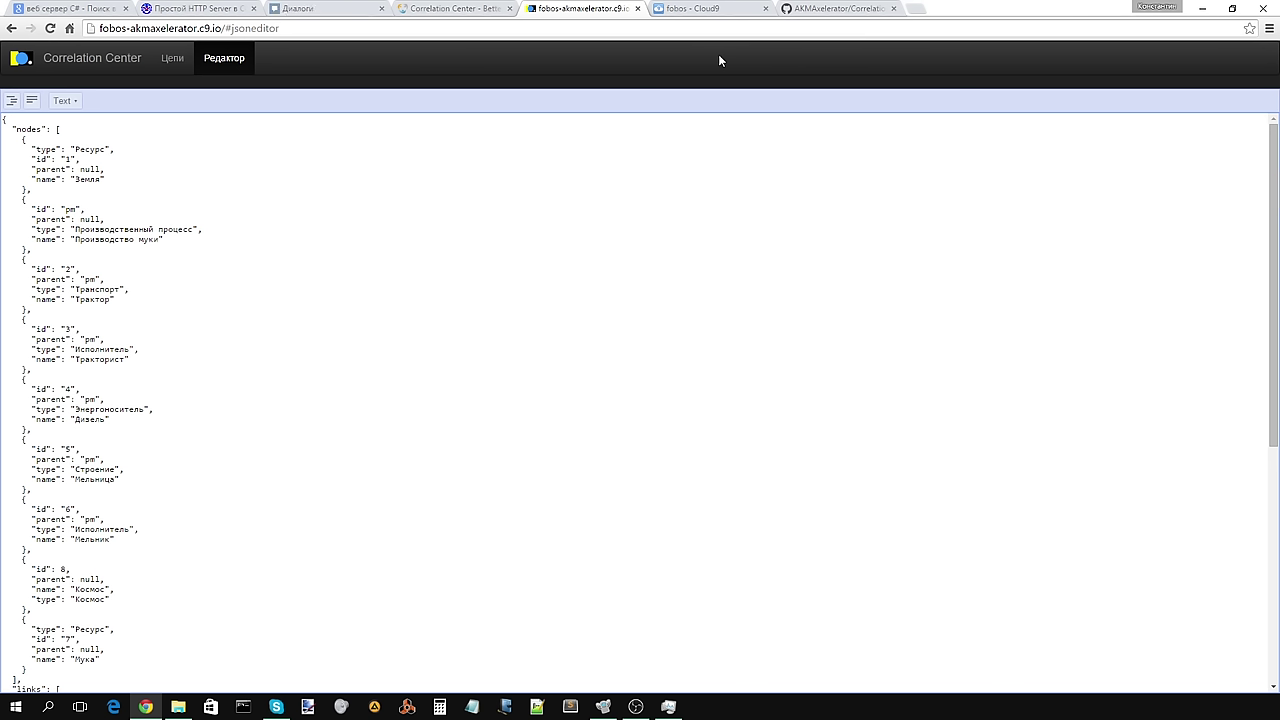
Step: Return to the GitHub roadmap and look over the Russian development task list above the English sections
click(812, 12)
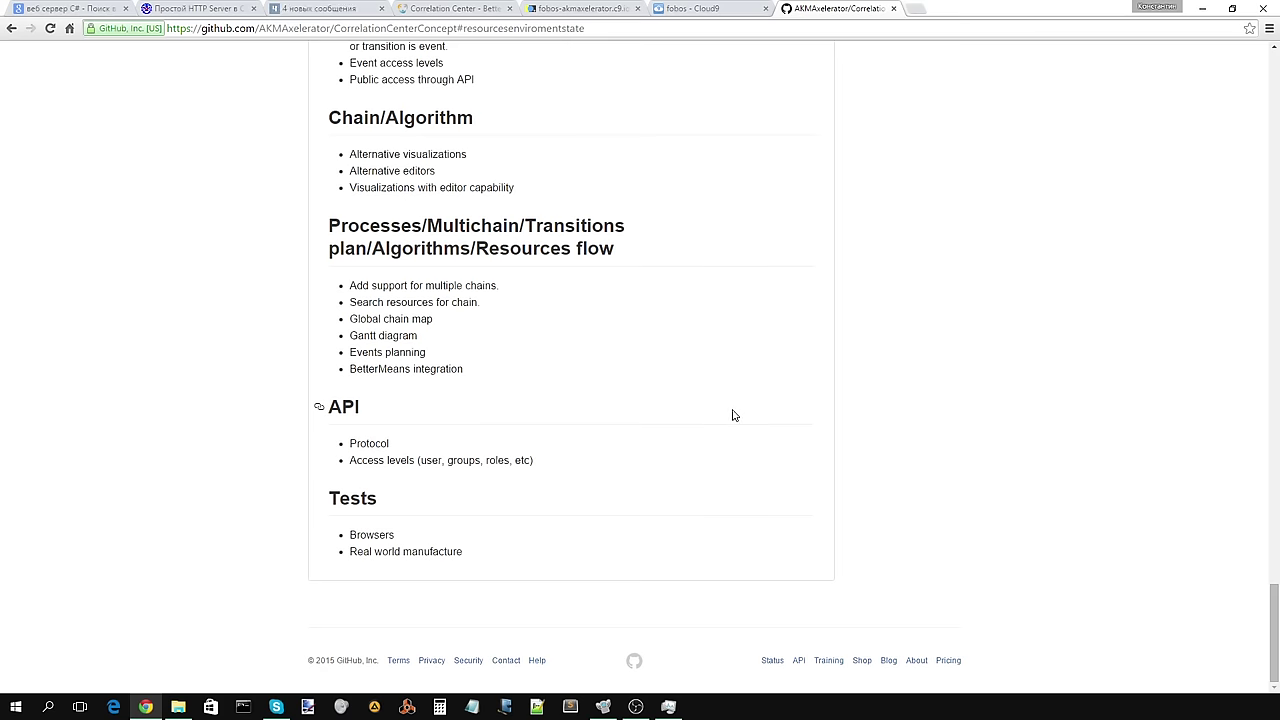
scroll(751, 340, up, 10)
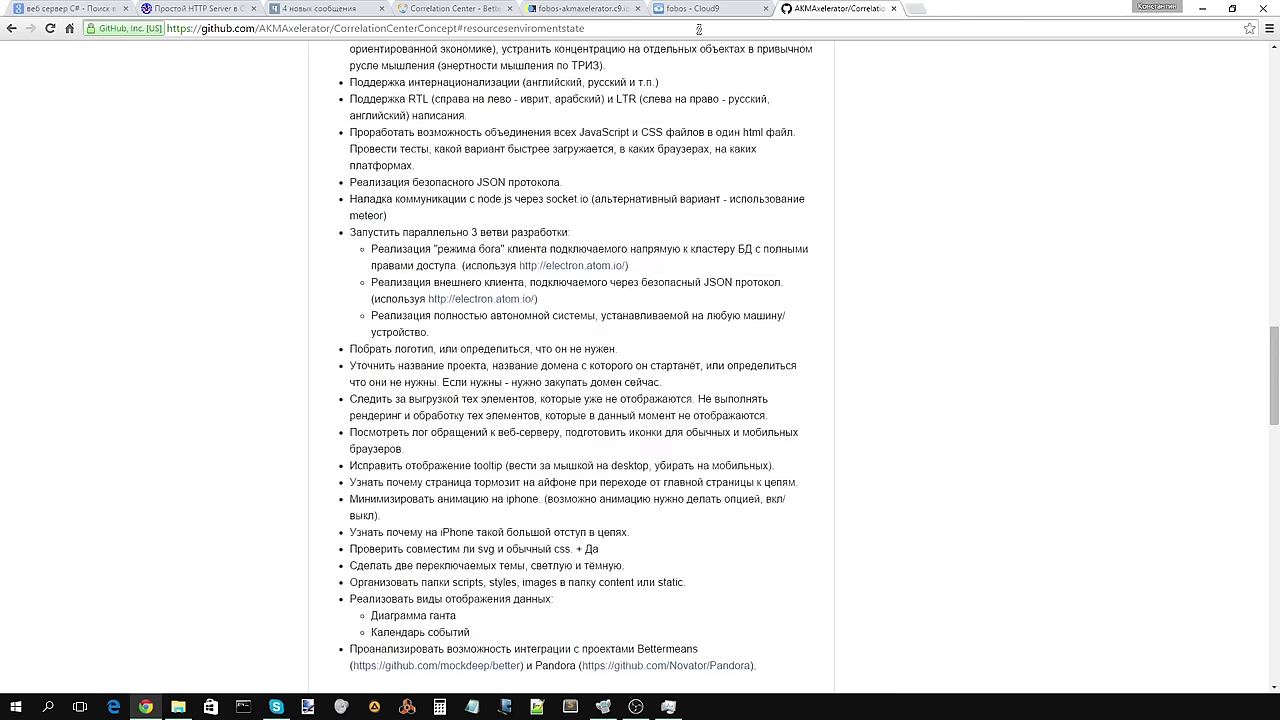
click(698, 8)
Step: Show the "Цепи" diagram on the Correlation Center site and switch to the project's BetterMeans dashboard
click(595, 10)
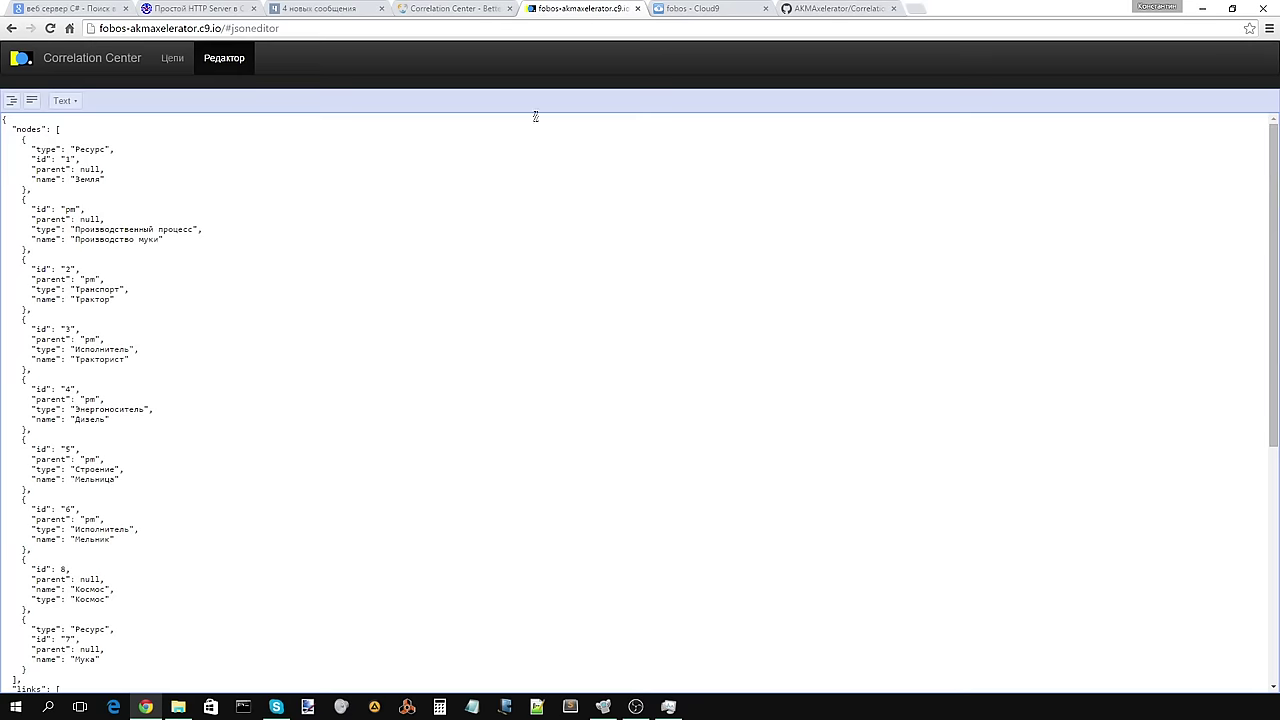
click(172, 57)
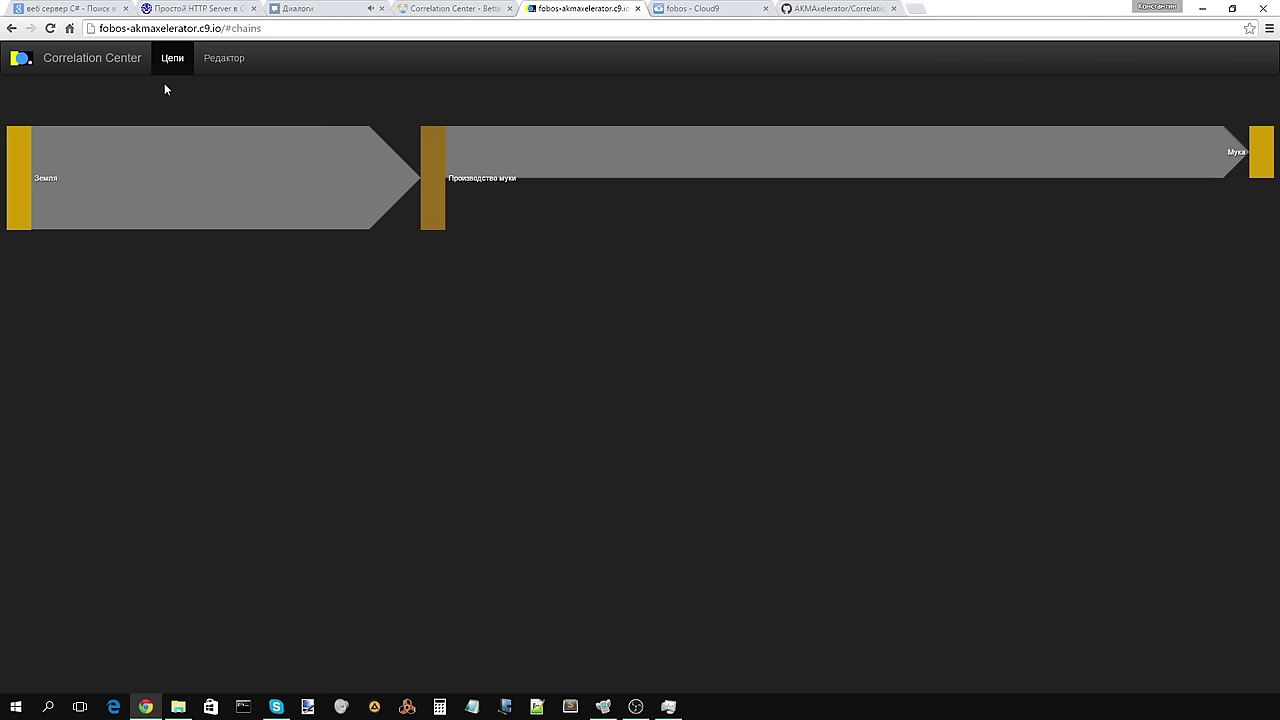
click(445, 8)
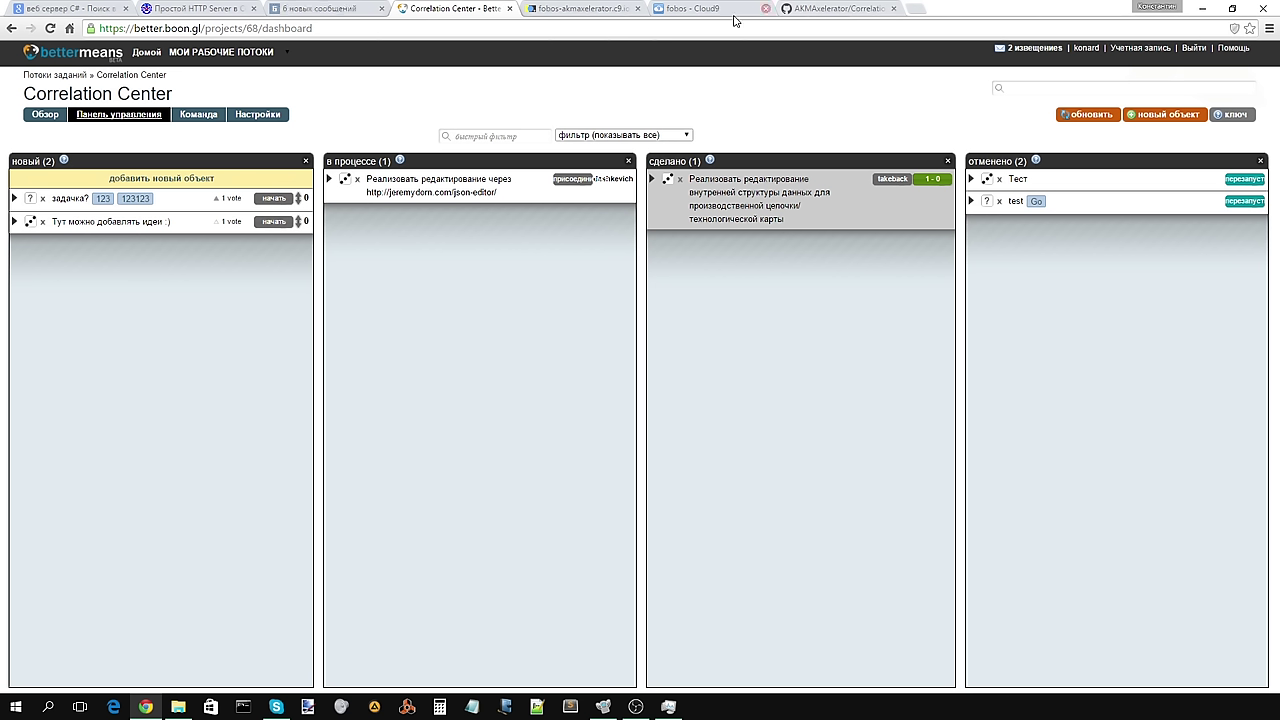
Step: In the Correlation Center chains diagram, move the Тракторист node up level with the Земля node and inspect the links into Трактор
click(587, 10)
click(425, 172)
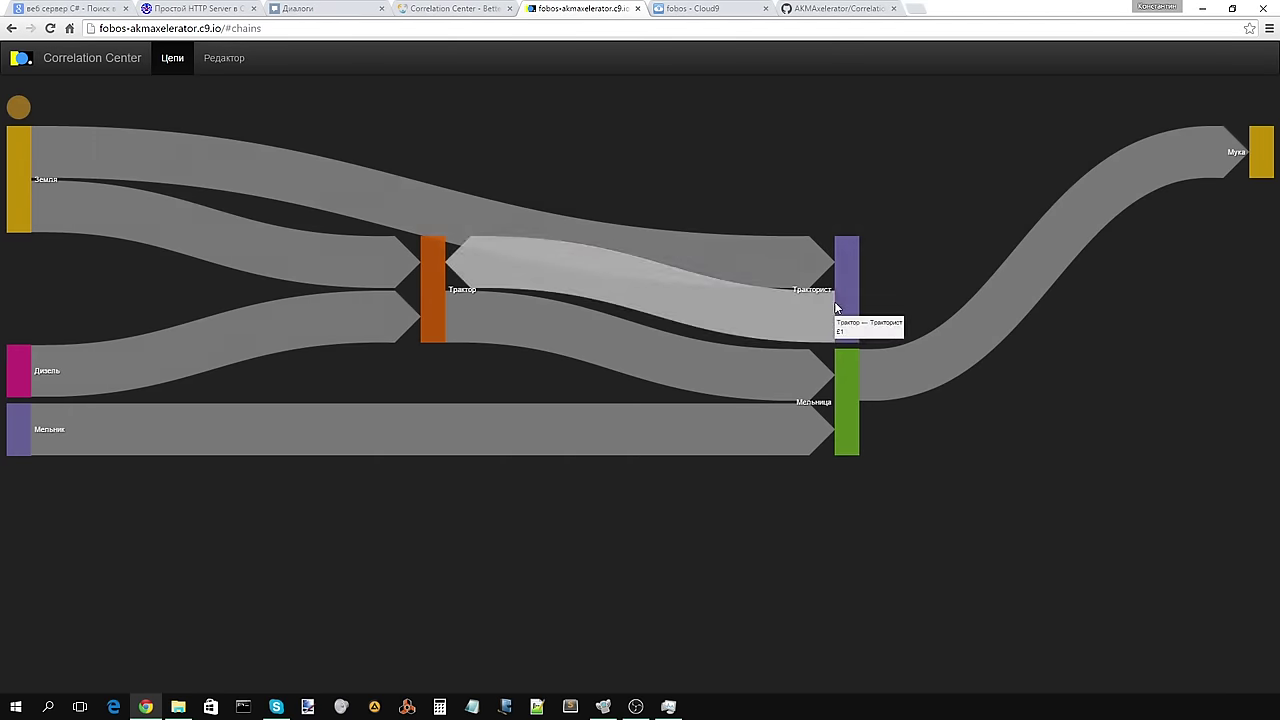
drag(841, 280, 841, 170)
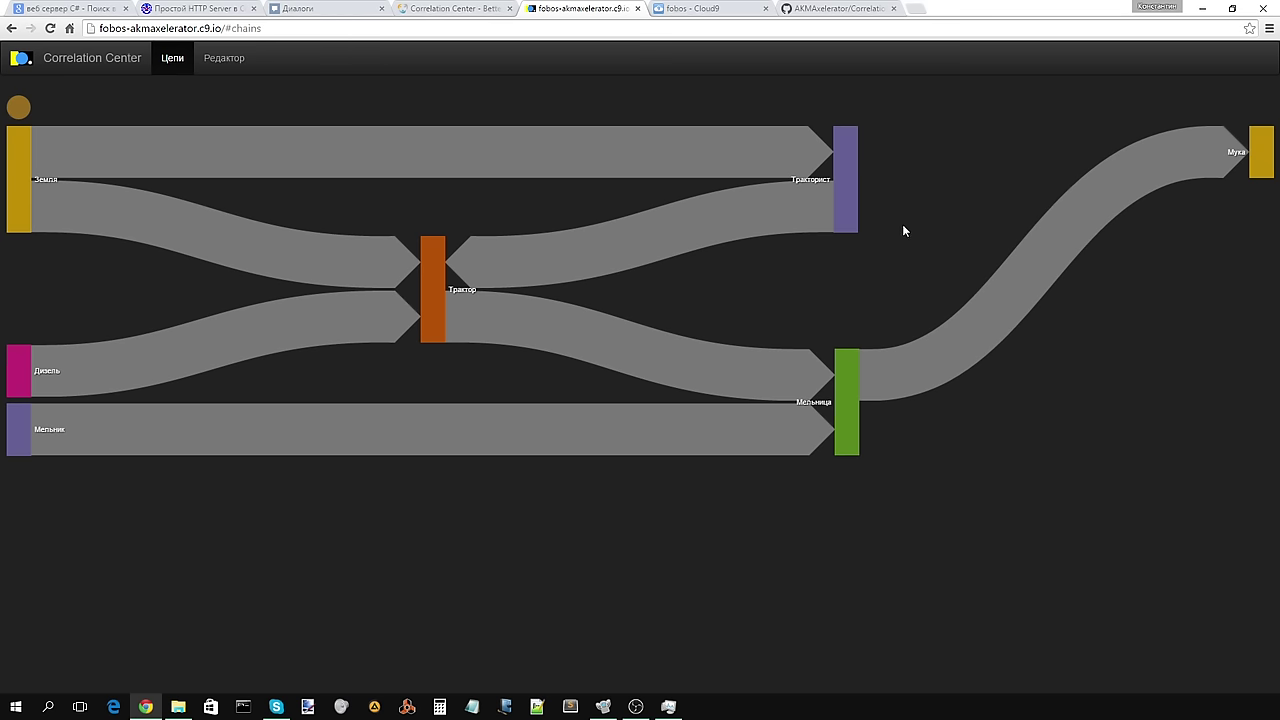
mouse_move(276, 430)
mouse_move(135, 217)
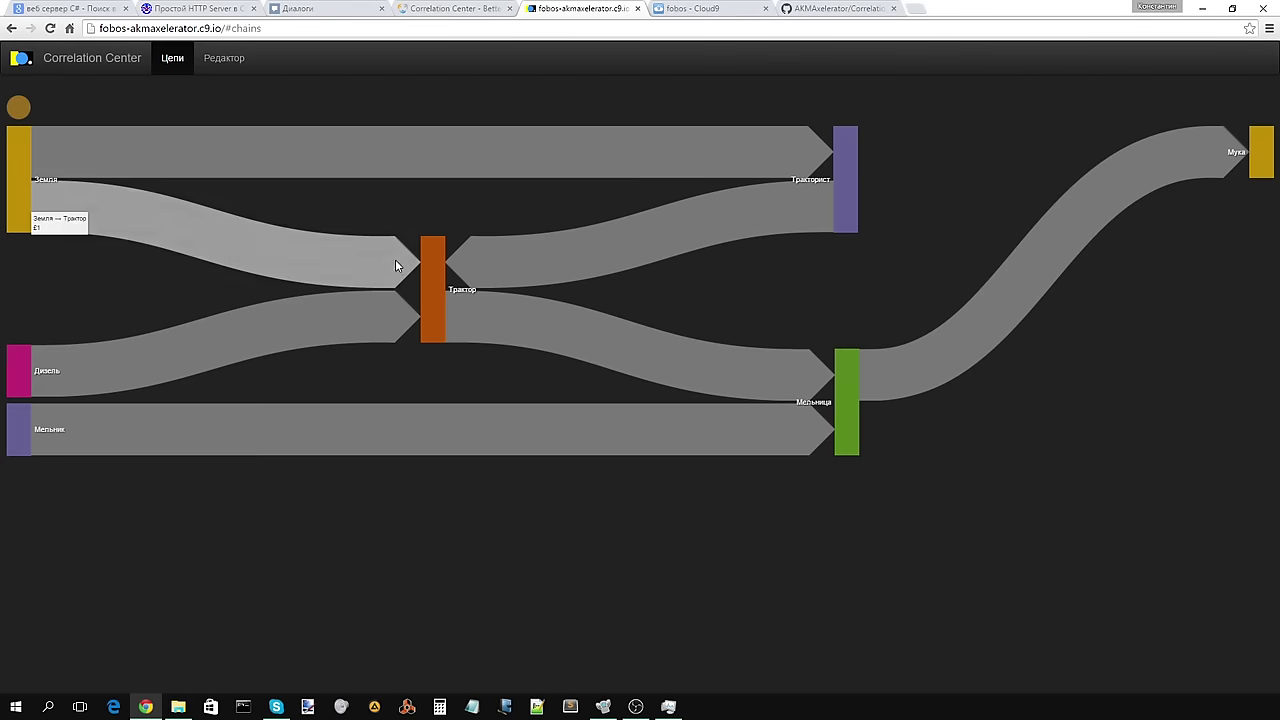
mouse_move(500, 287)
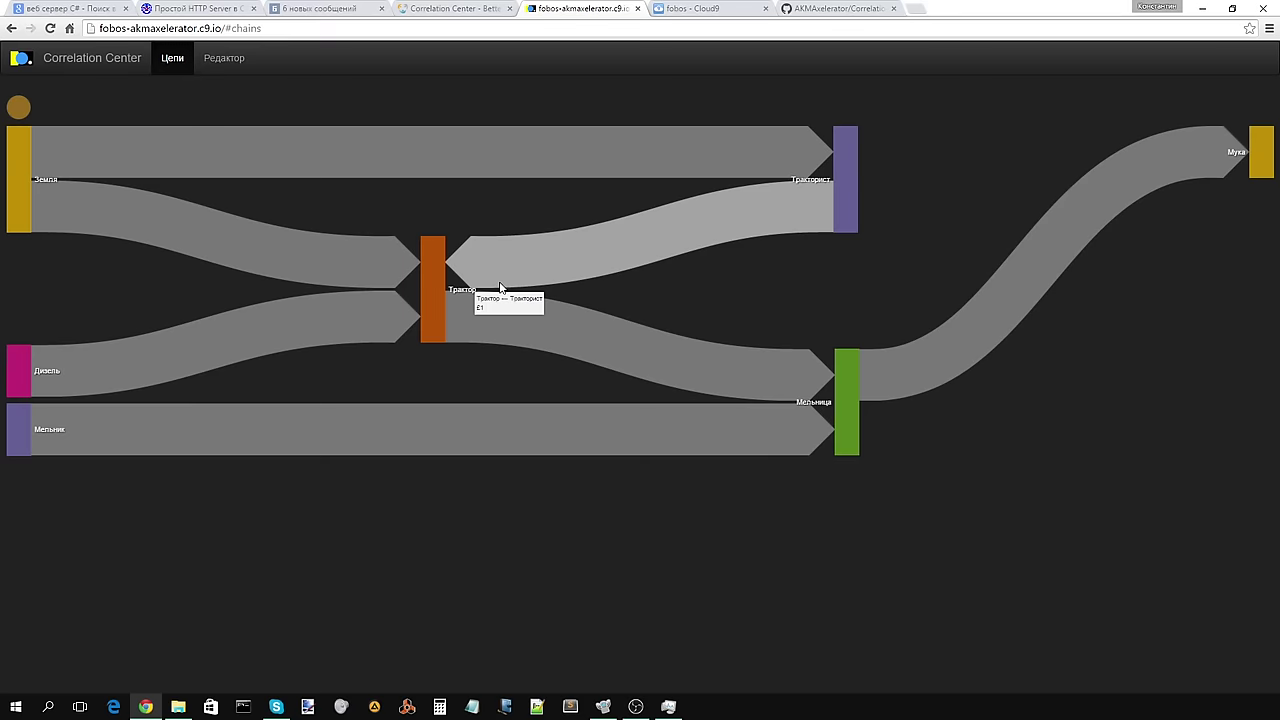
Step: Open the account owner's GitHub profile in a new tab and view its LinksPlatform repository
click(437, 9)
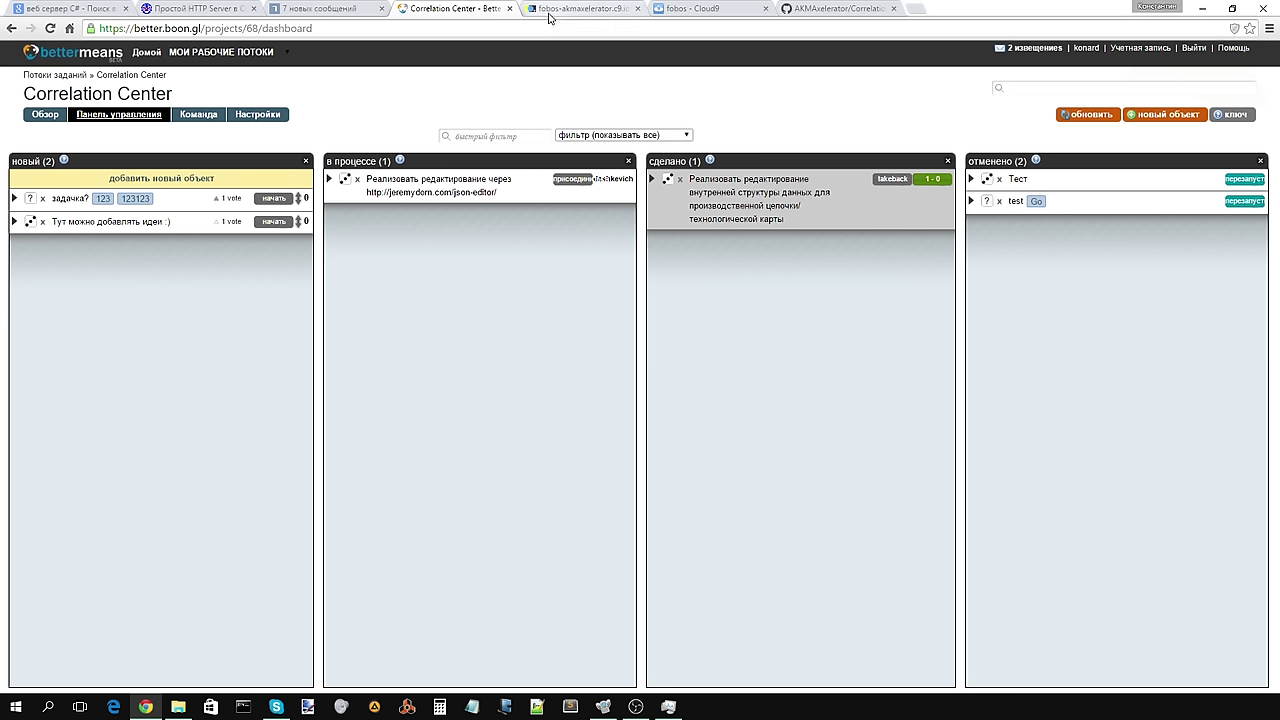
click(580, 8)
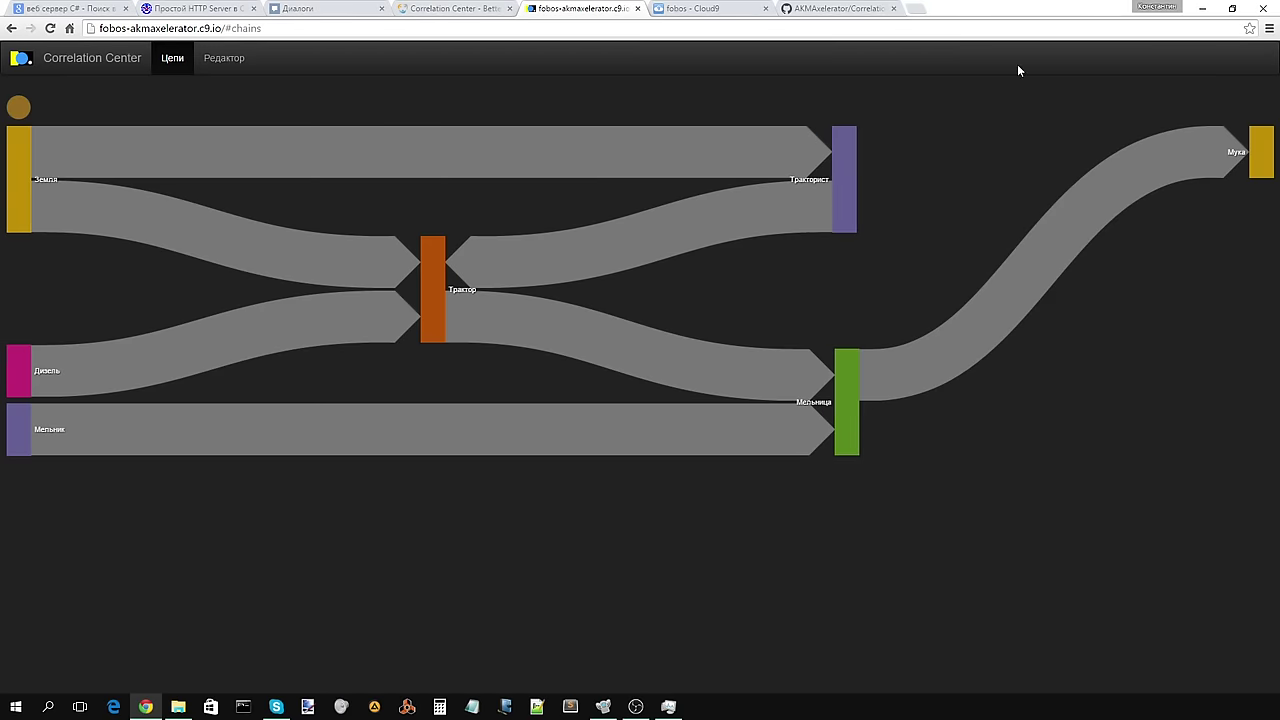
click(841, 12)
scroll(871, 172, up, 15)
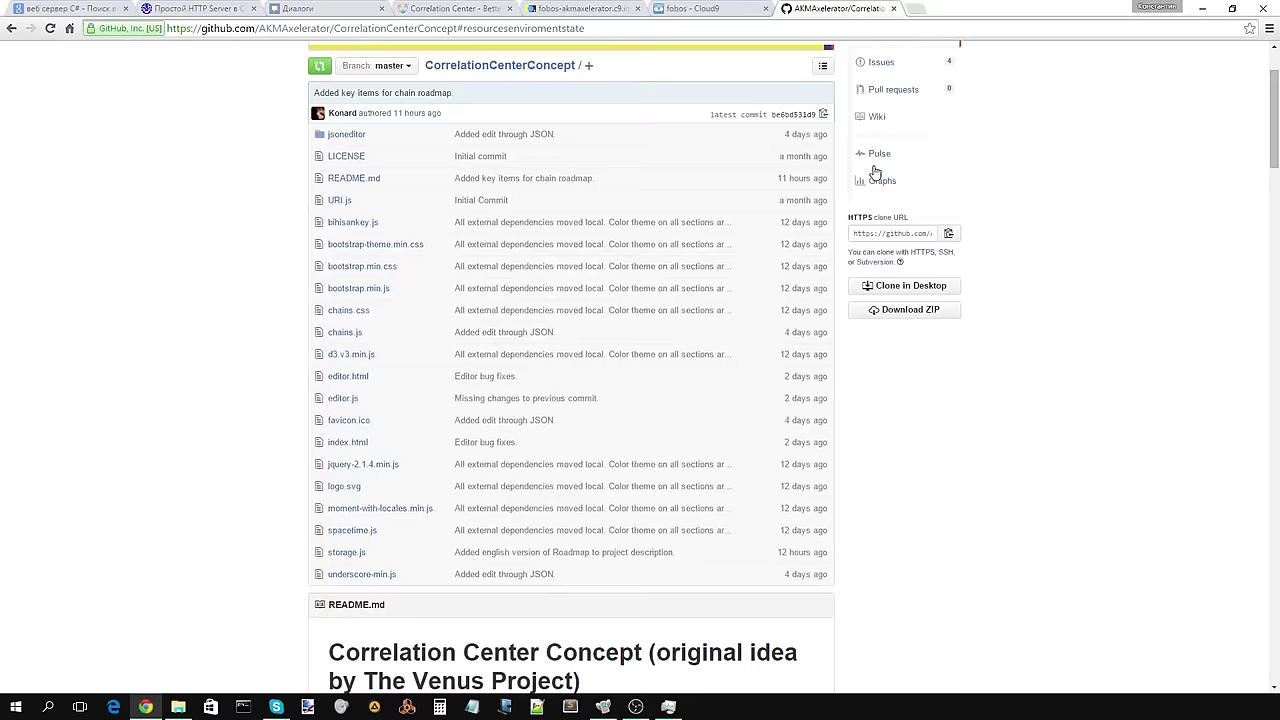
right_click(946, 57)
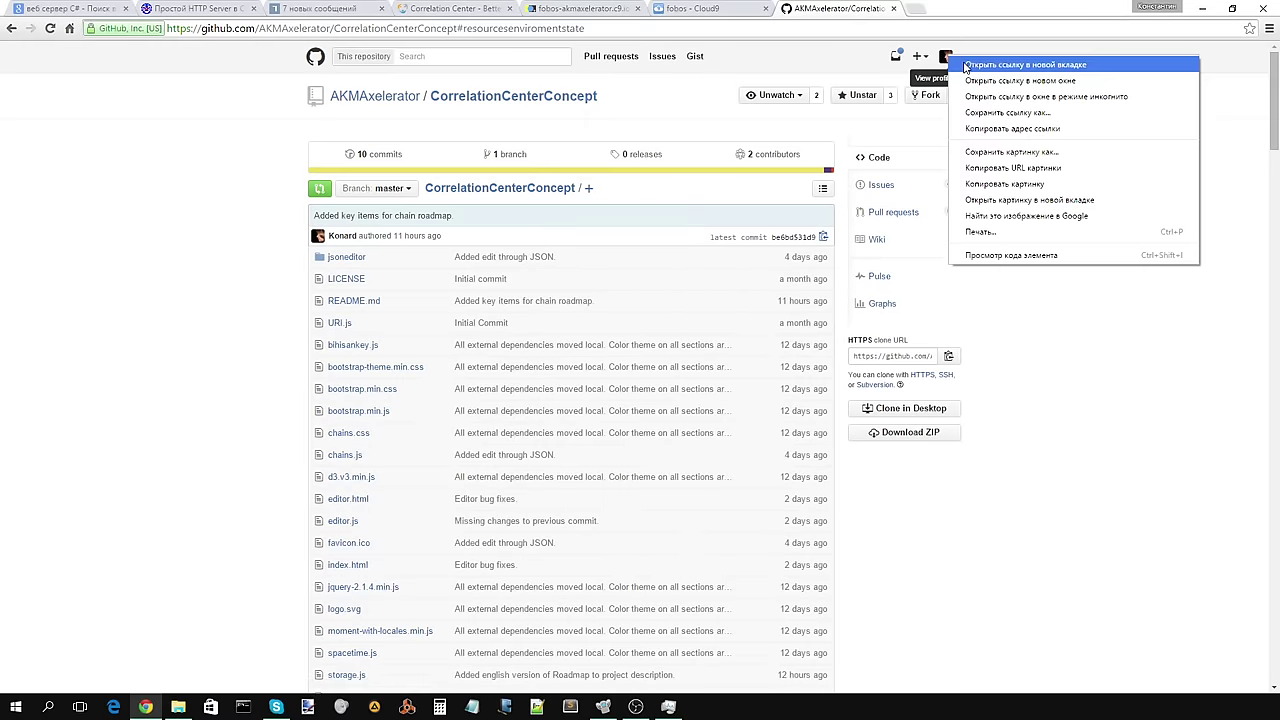
click(970, 64)
click(926, 12)
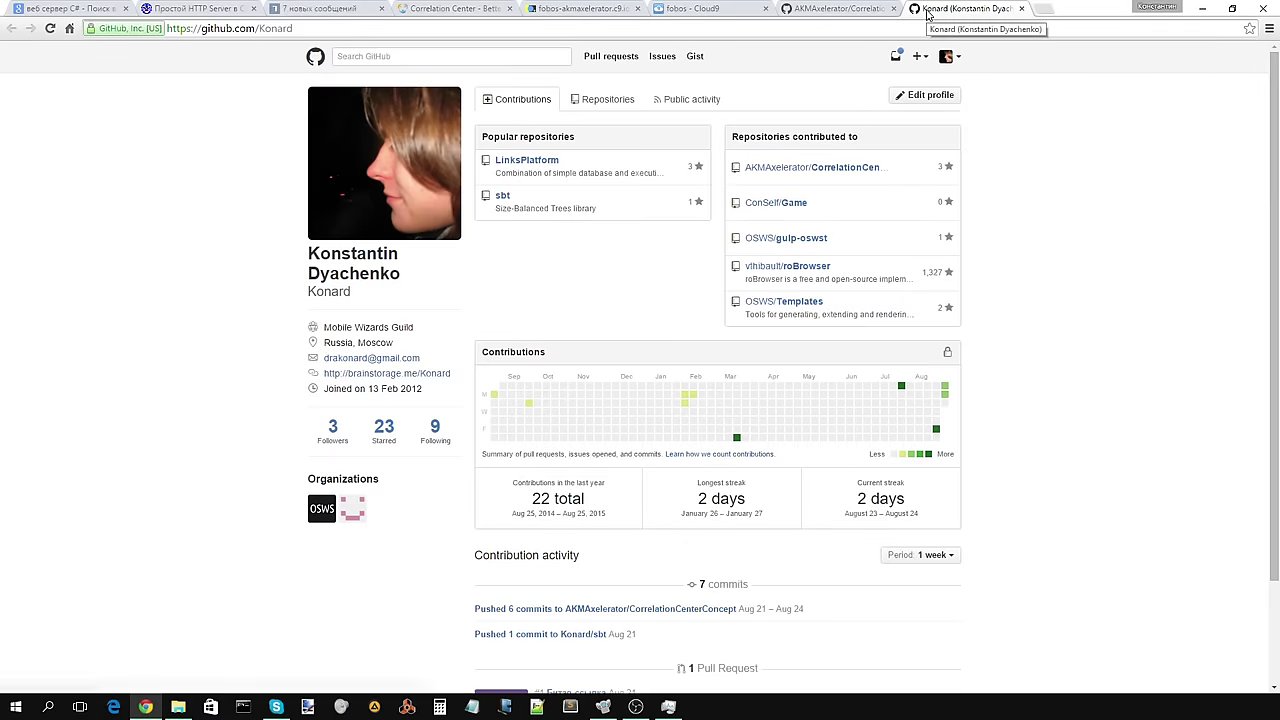
click(540, 162)
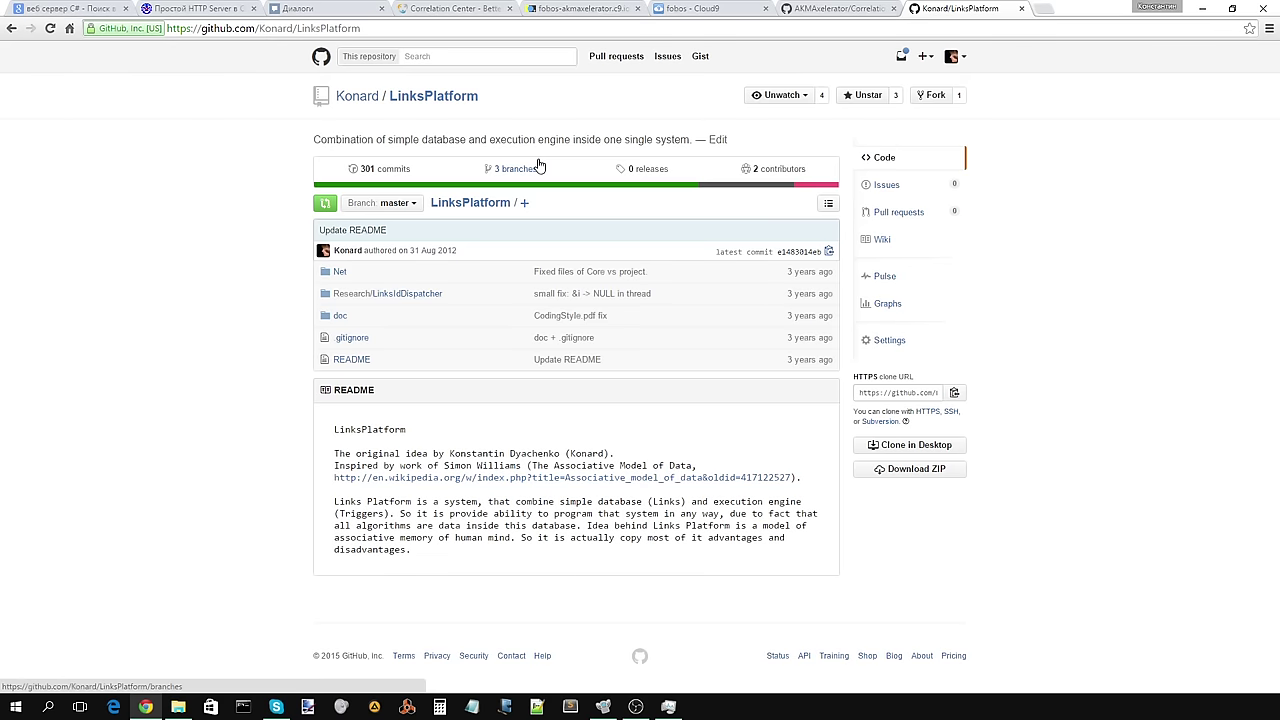
Step: Review the CorrelationCenterConcept and LinksPlatform repositories and the storage.js code in the Cloud9 workspace
click(834, 9)
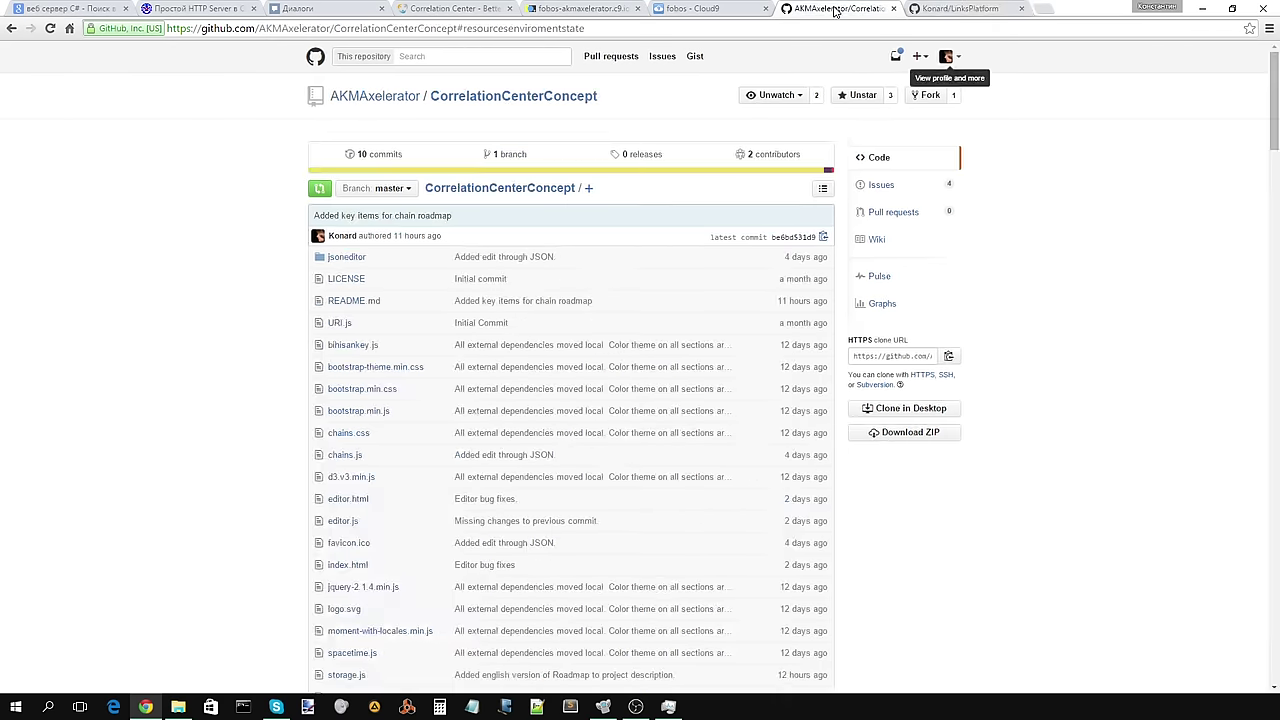
click(727, 8)
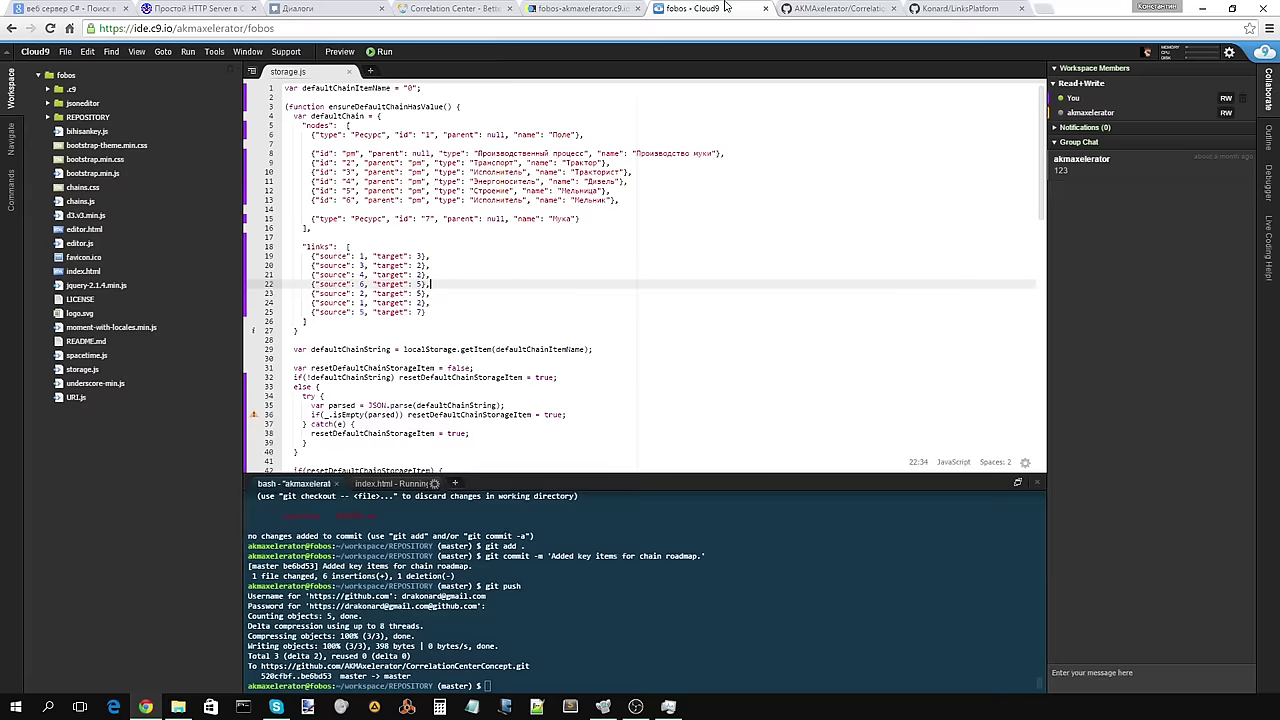
click(617, 7)
click(700, 9)
click(820, 10)
scroll(565, 262, up, 8)
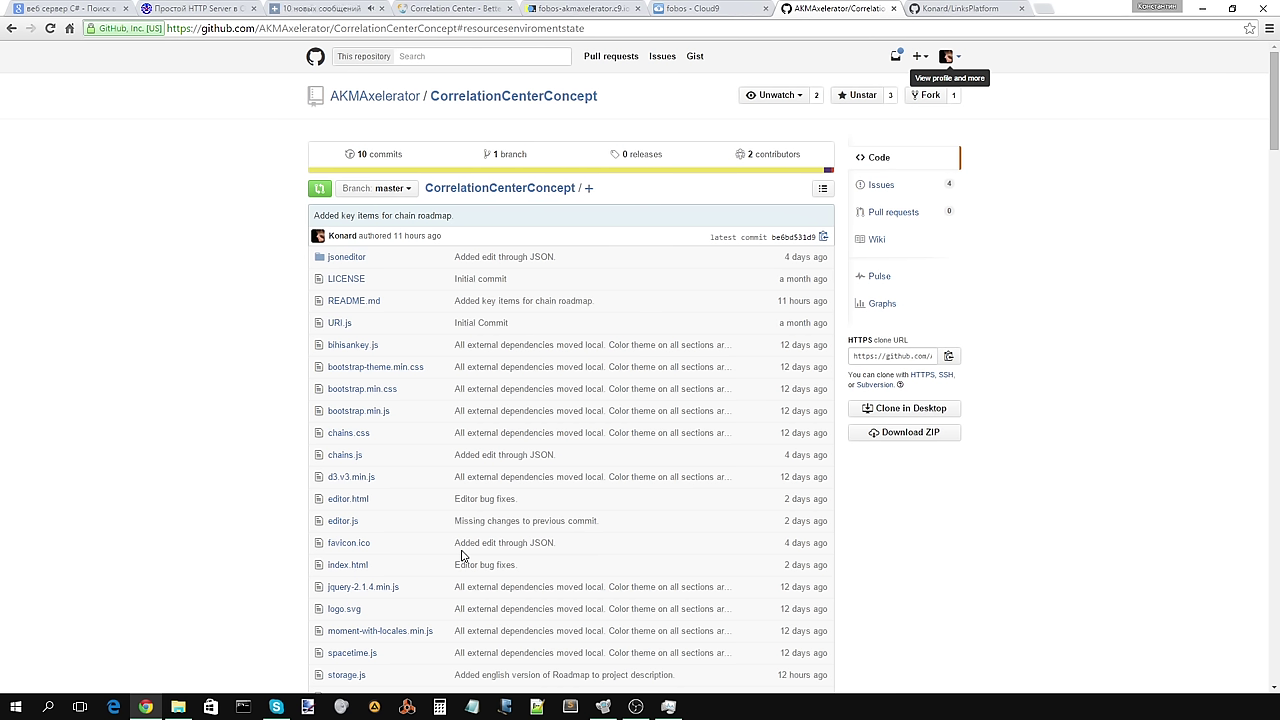
click(960, 10)
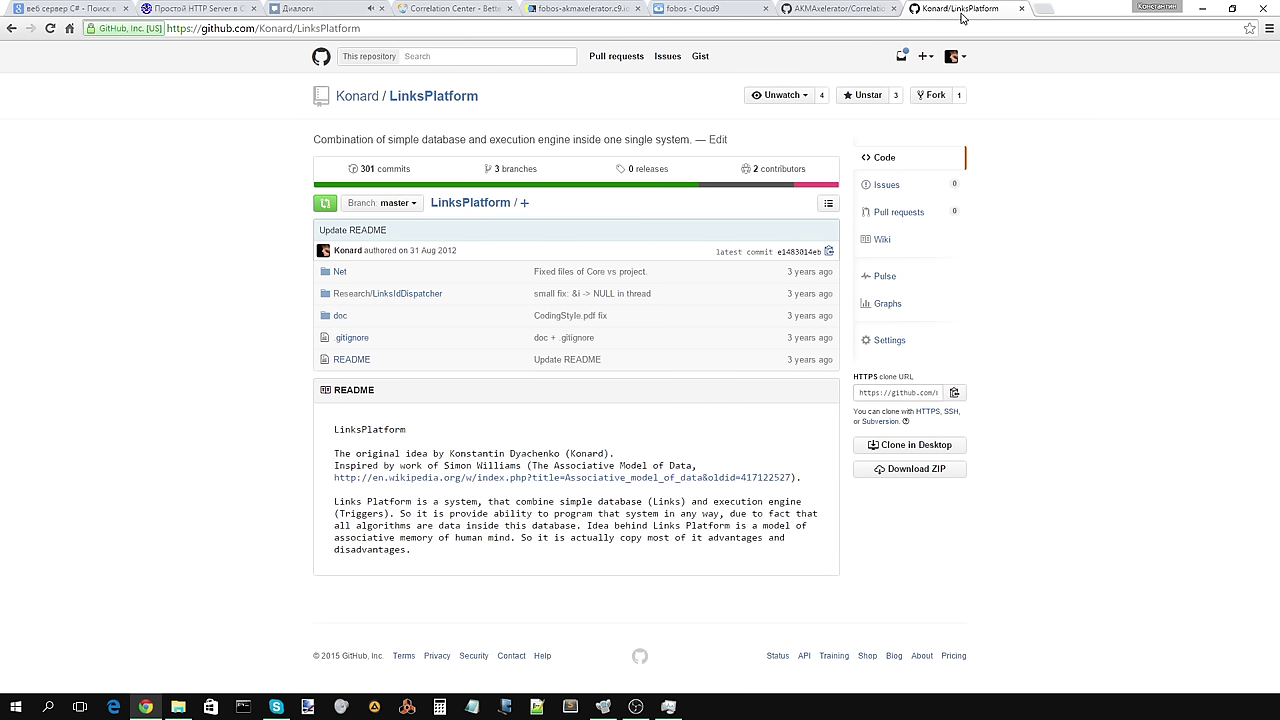
click(835, 9)
Step: Open the JSON editor of the Correlation Center chains and examine the nodes and links definitions in text mode
click(590, 9)
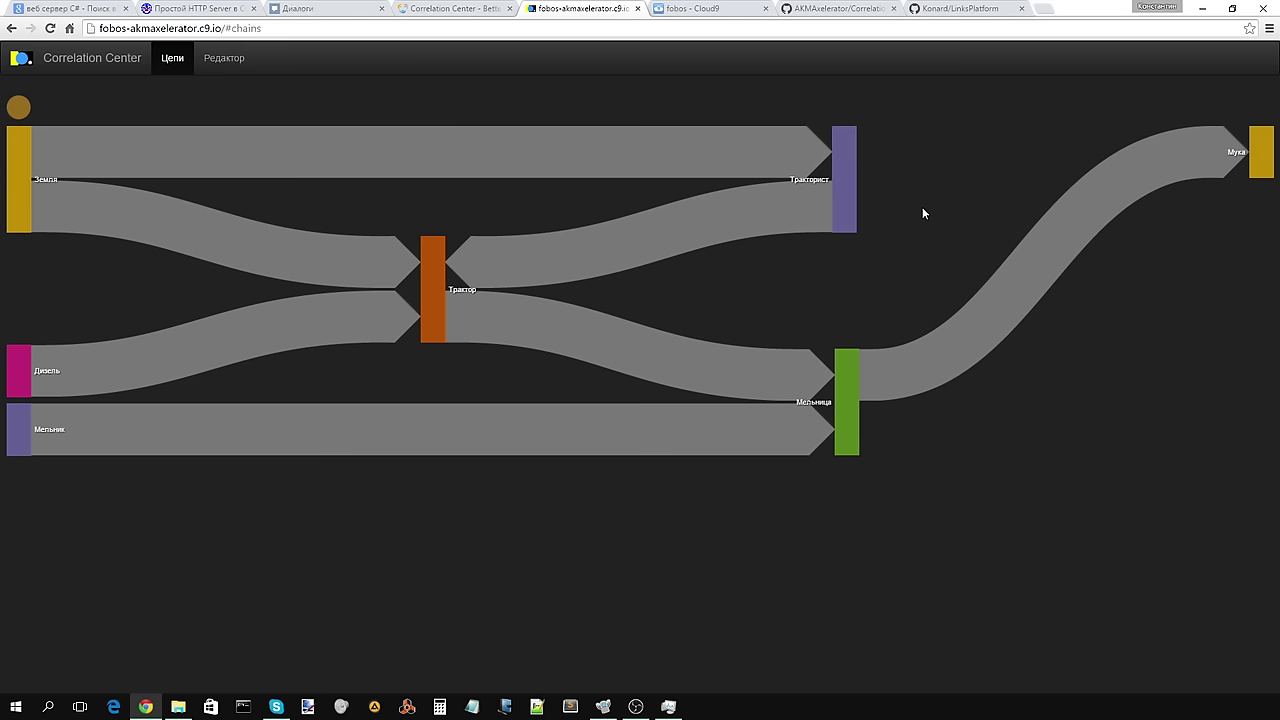
click(226, 58)
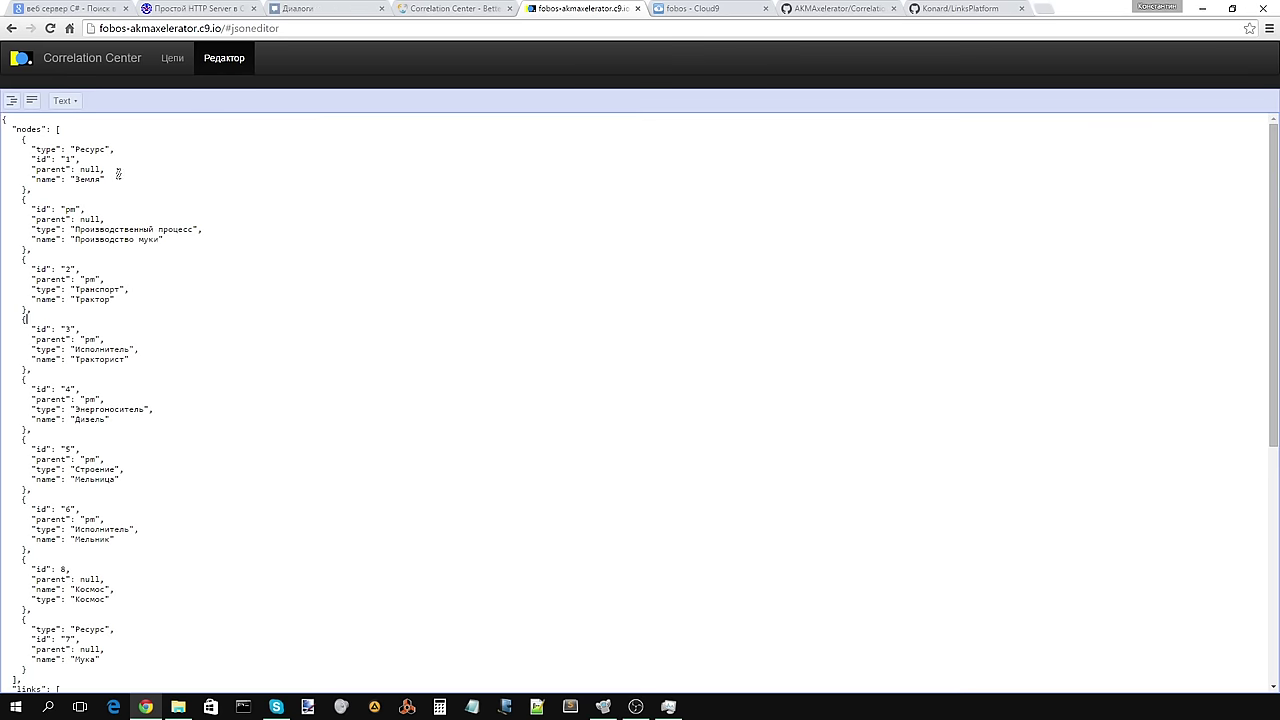
click(64, 101)
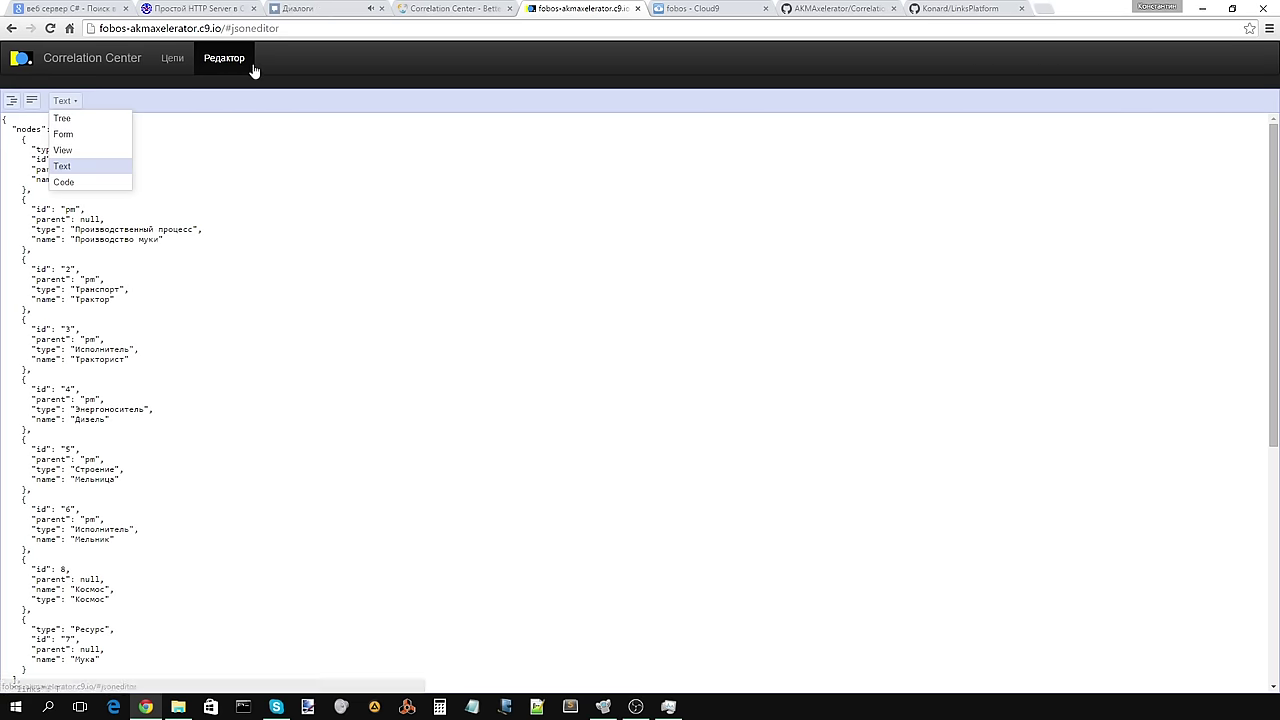
click(226, 426)
scroll(226, 427, down, 5)
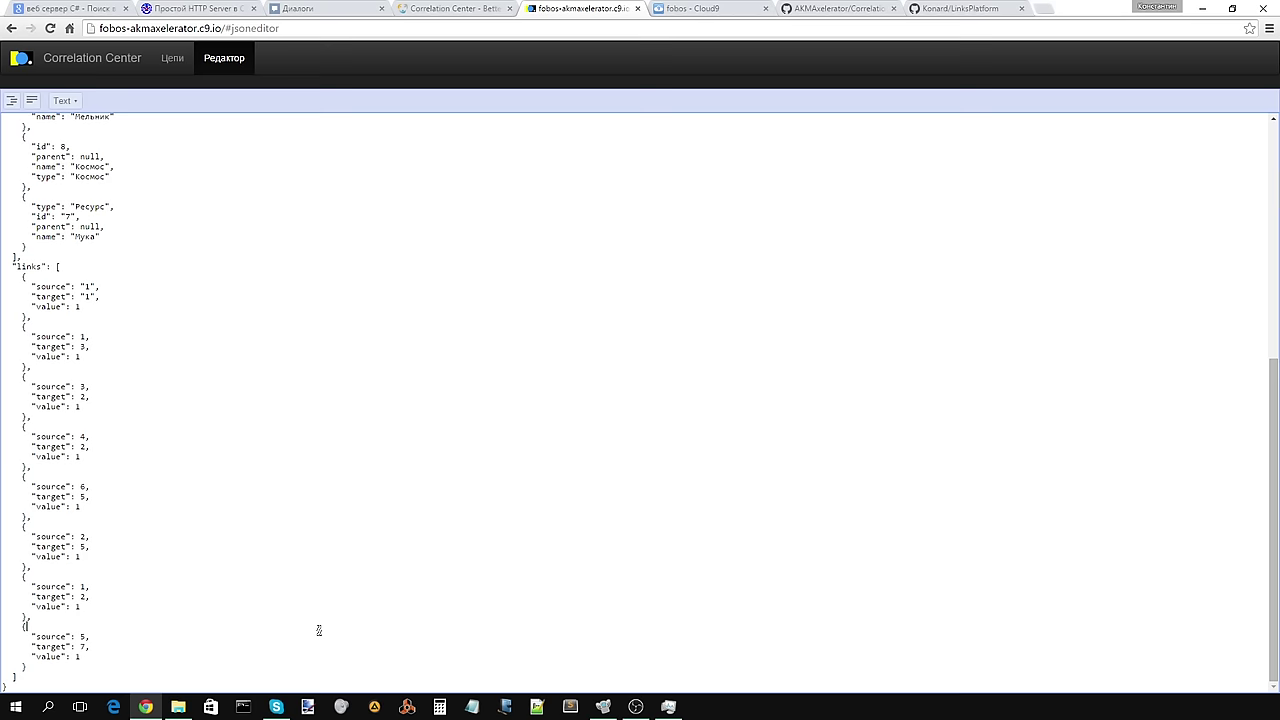
scroll(319, 630, up, 5)
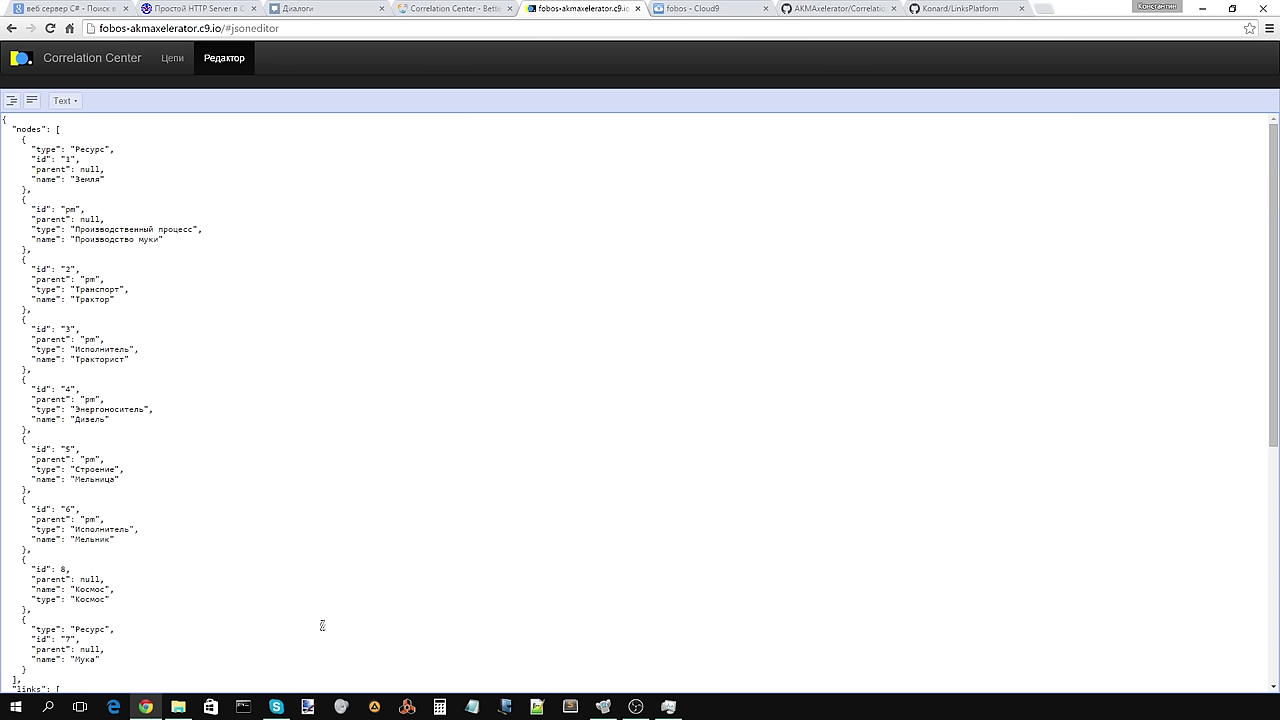
Step: Select the Skype login in the "добавь меня" message of the VK Correlation Center conversation and switch to Skype
click(447, 10)
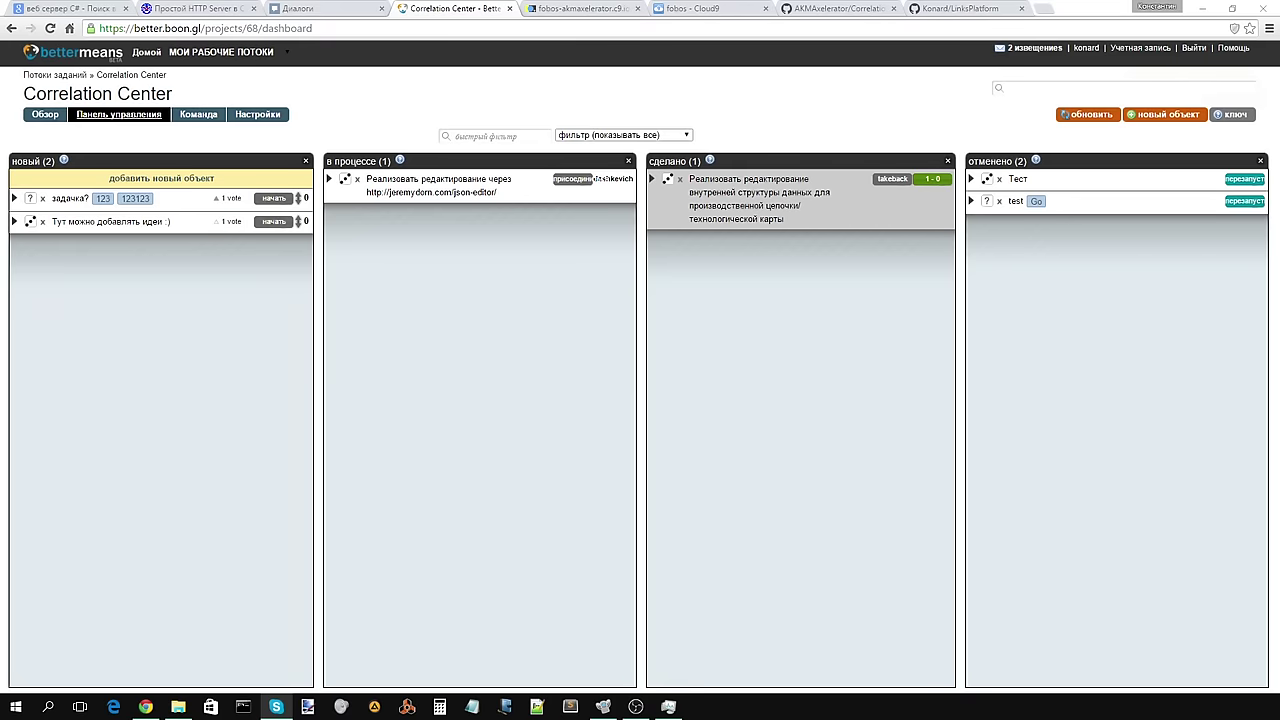
click(322, 8)
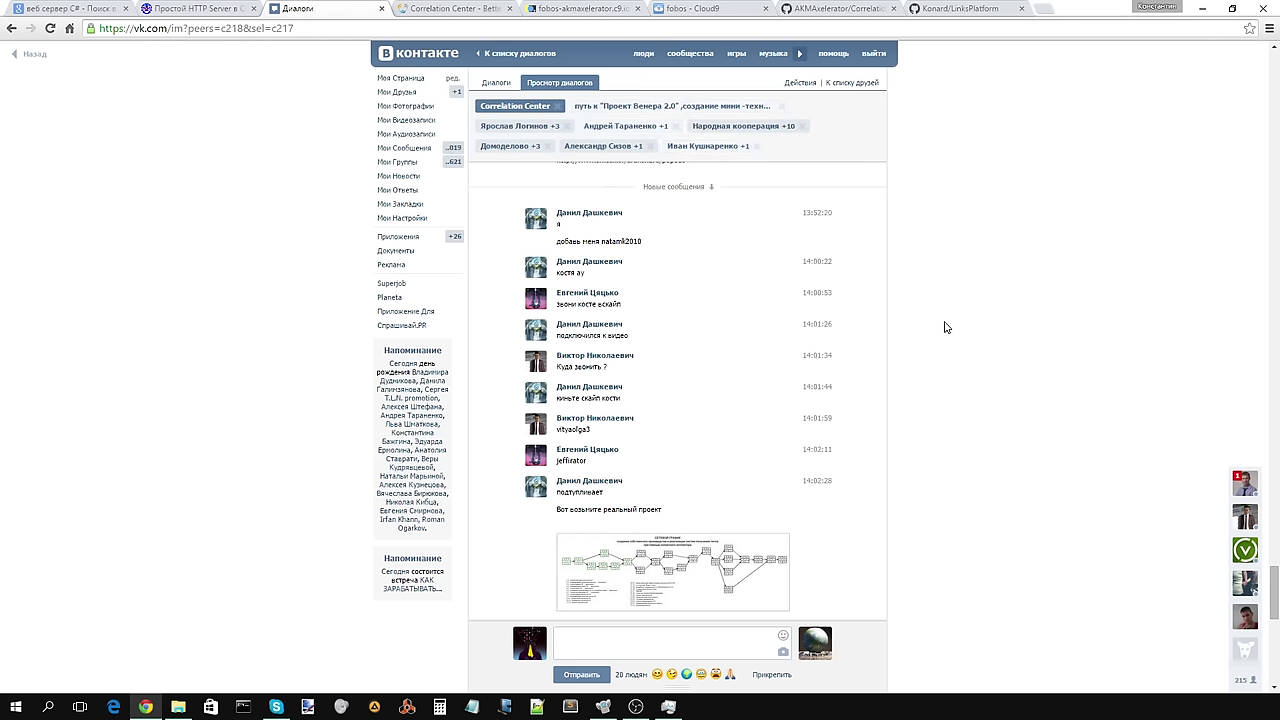
drag(648, 242, 604, 247)
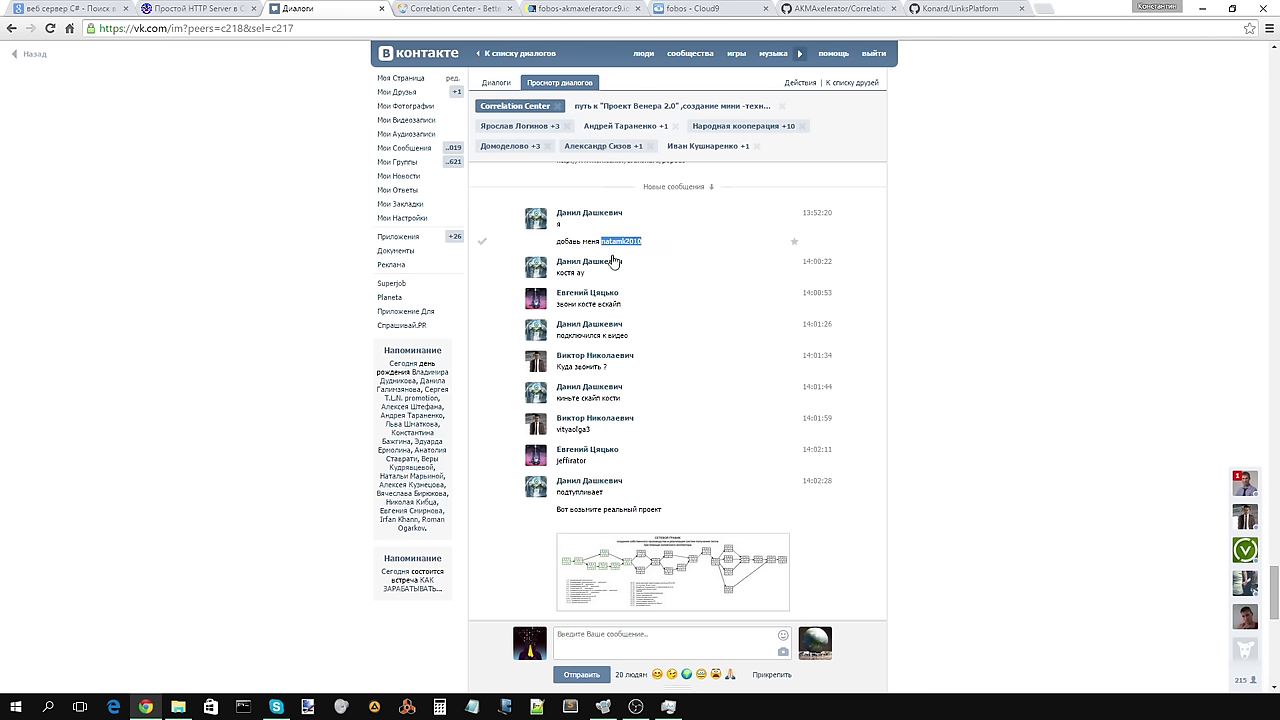
key(alt+Tab)
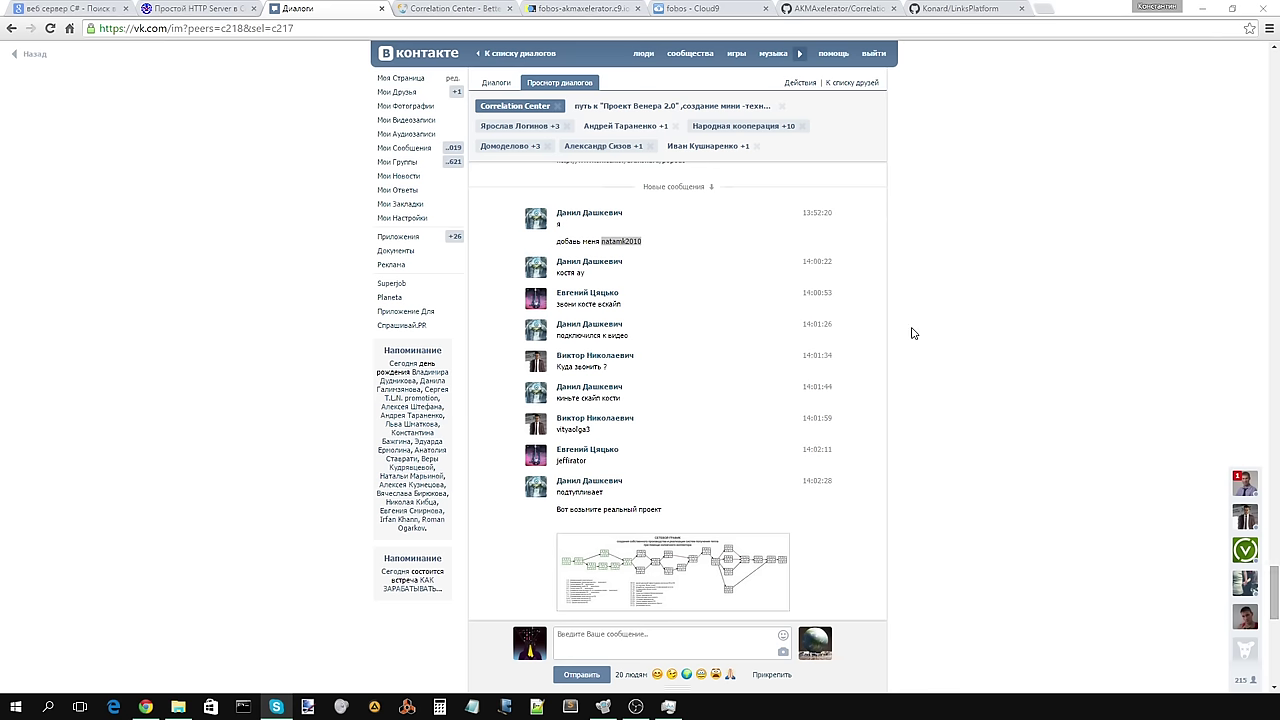
key(alt+Tab)
Step: Reply to the "добавь меня" message in the VK conversation with "Подтверди добавление"
click(860, 250)
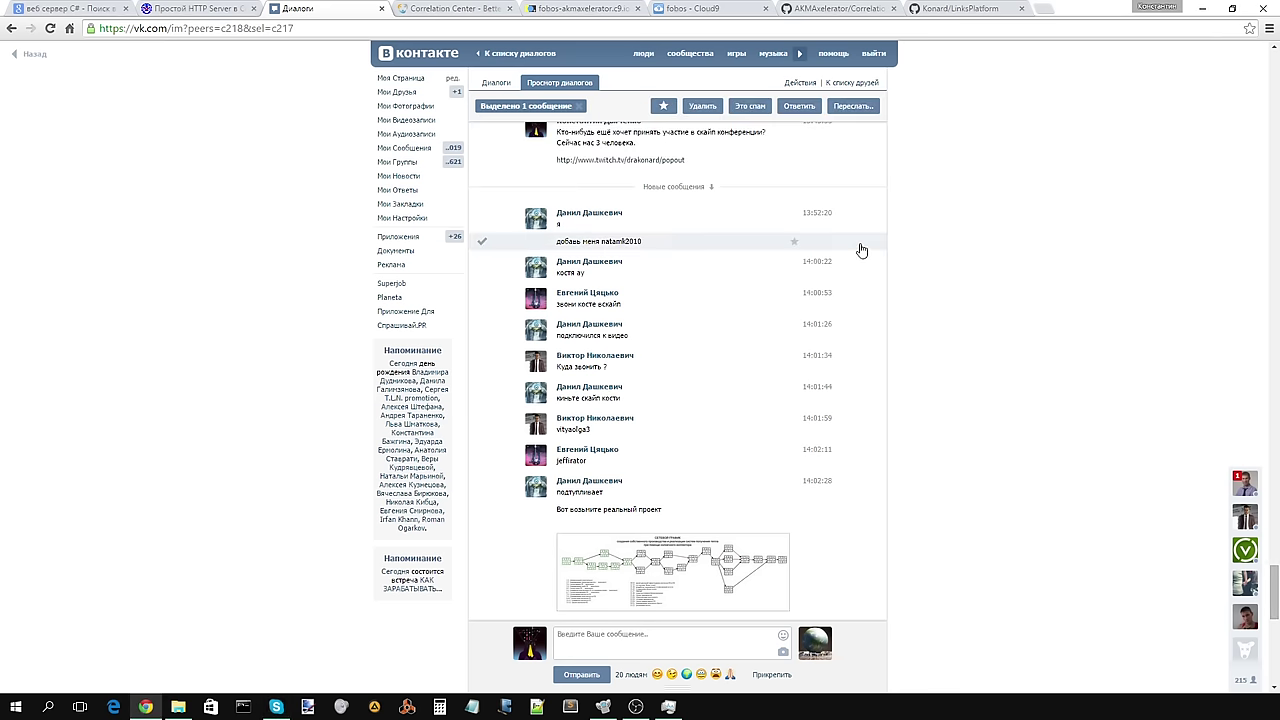
click(795, 111)
text(П)
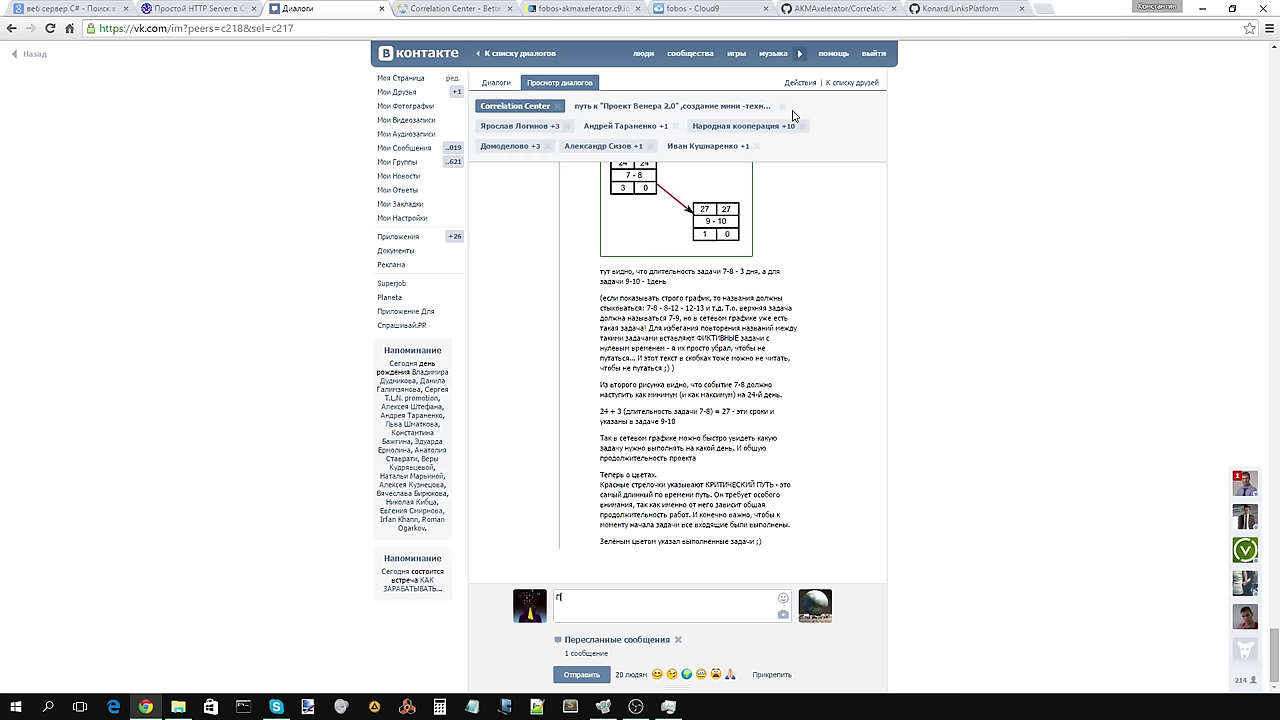
text(одтверди добавление)
key(Return)
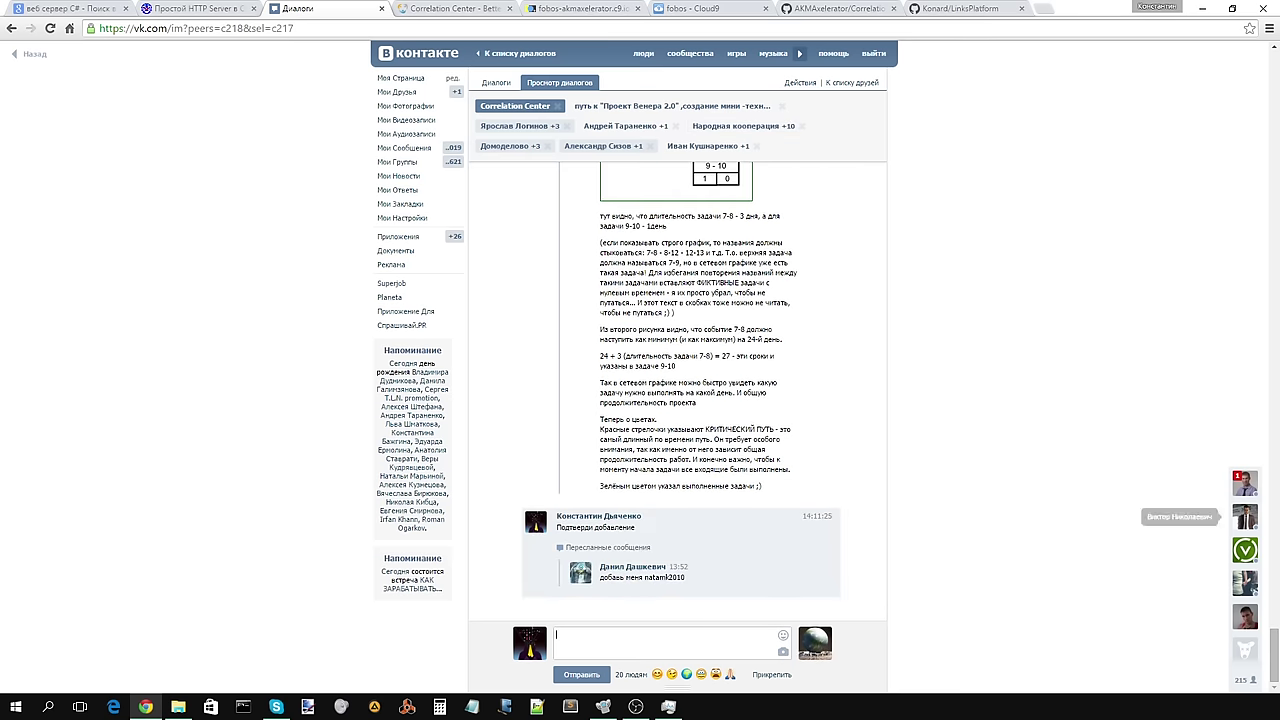
Step: Copy the Skype login sent after the "киньте скайп кости" message and switch to Skype
drag(1273, 650, 1265, 578)
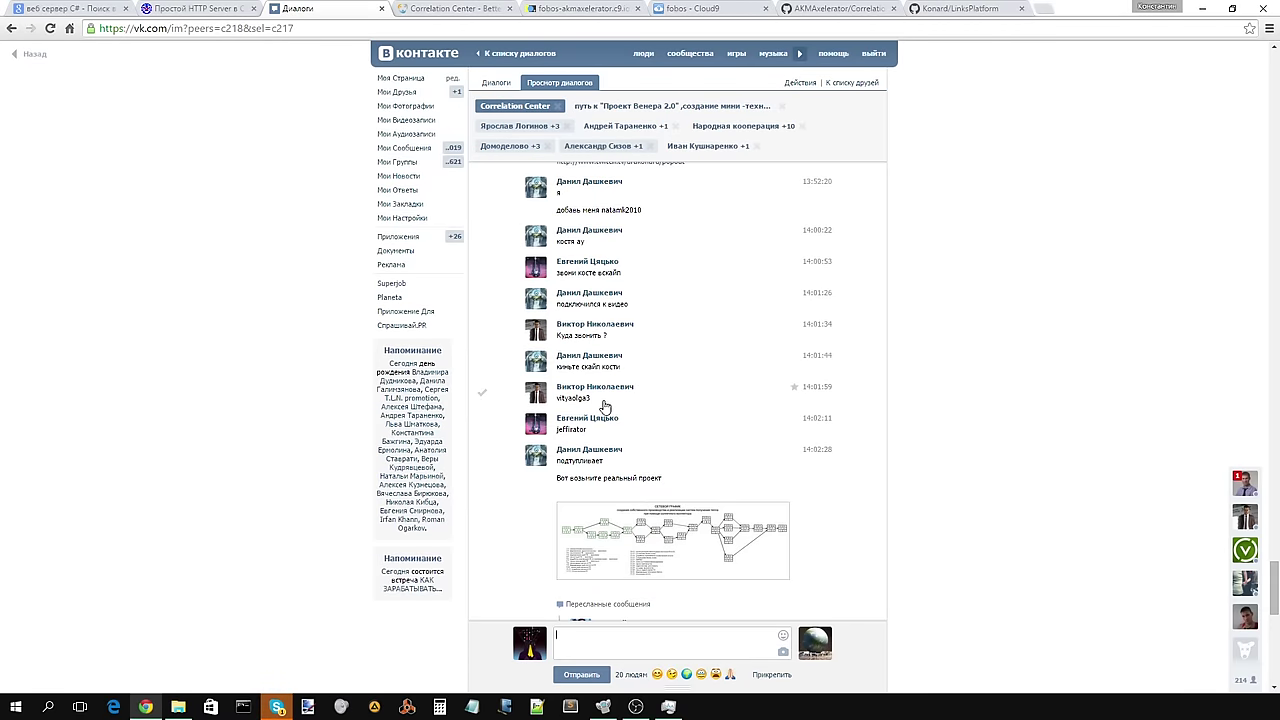
double_click(562, 399)
key(ctrl+c)
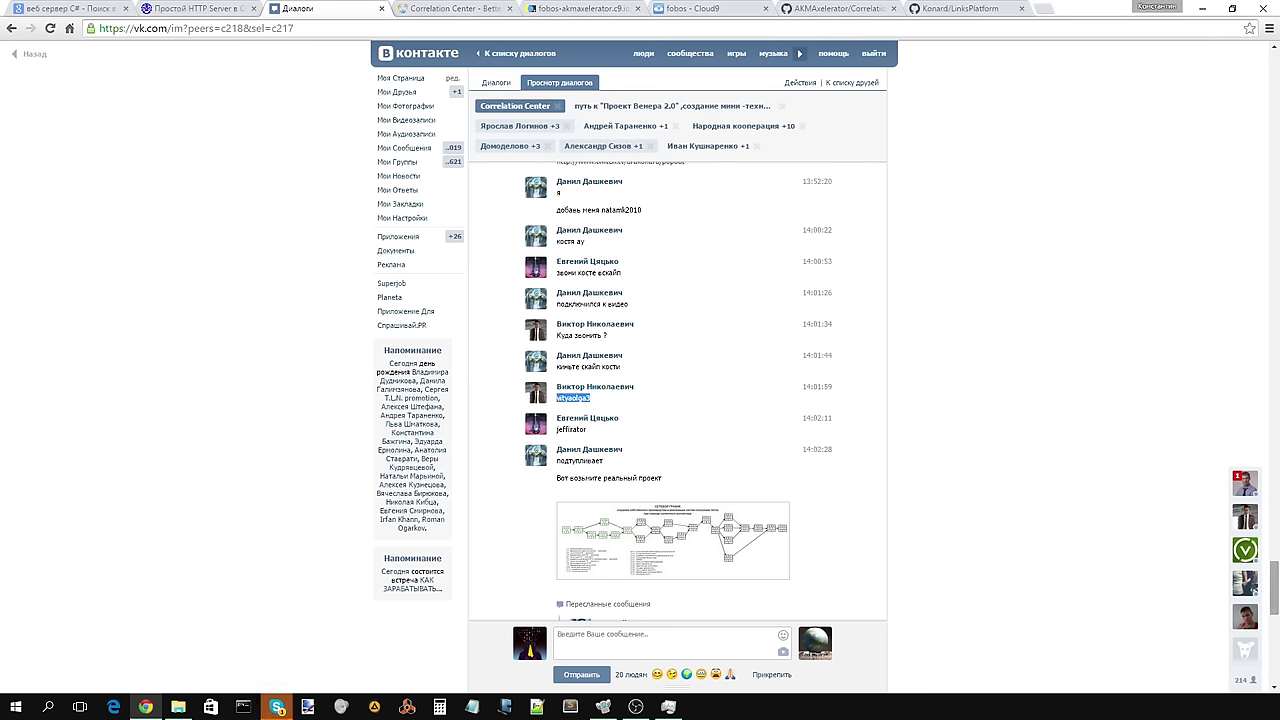
key(alt+Tab)
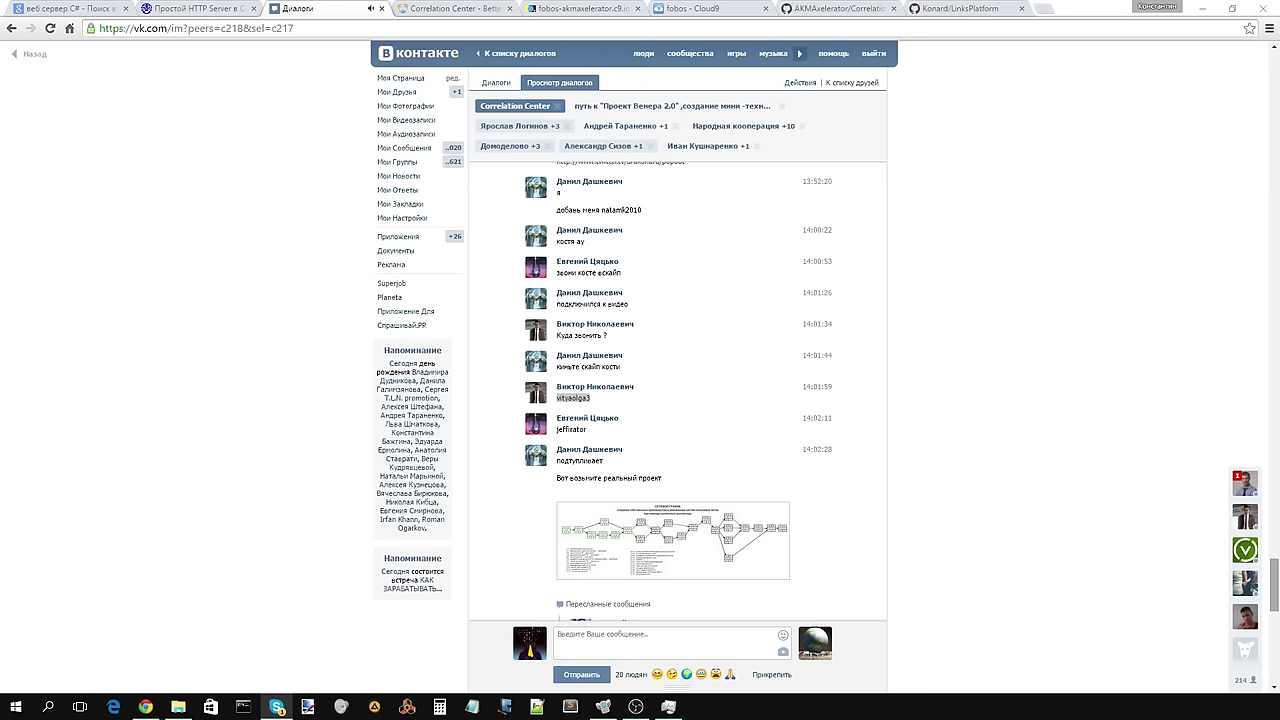
Step: Return to the VK conversation and send the reply "Да"
click(1054, 431)
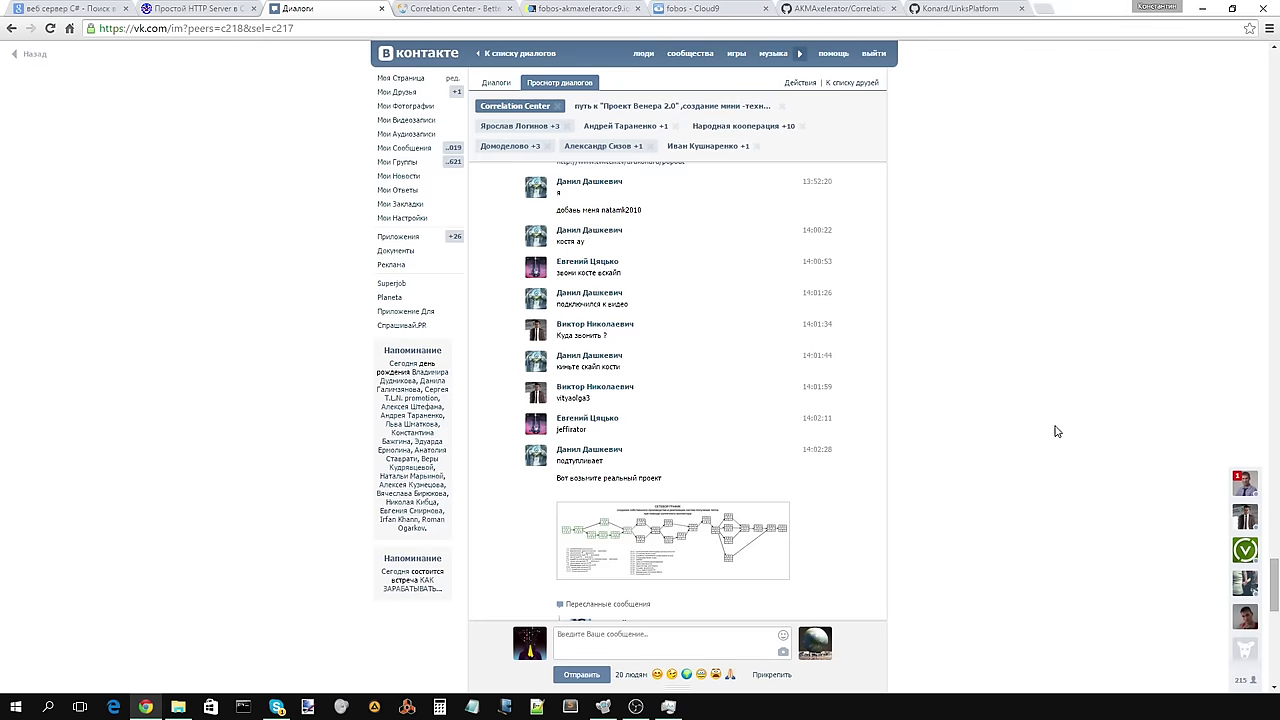
click(629, 632)
text(Да)
key(Return)
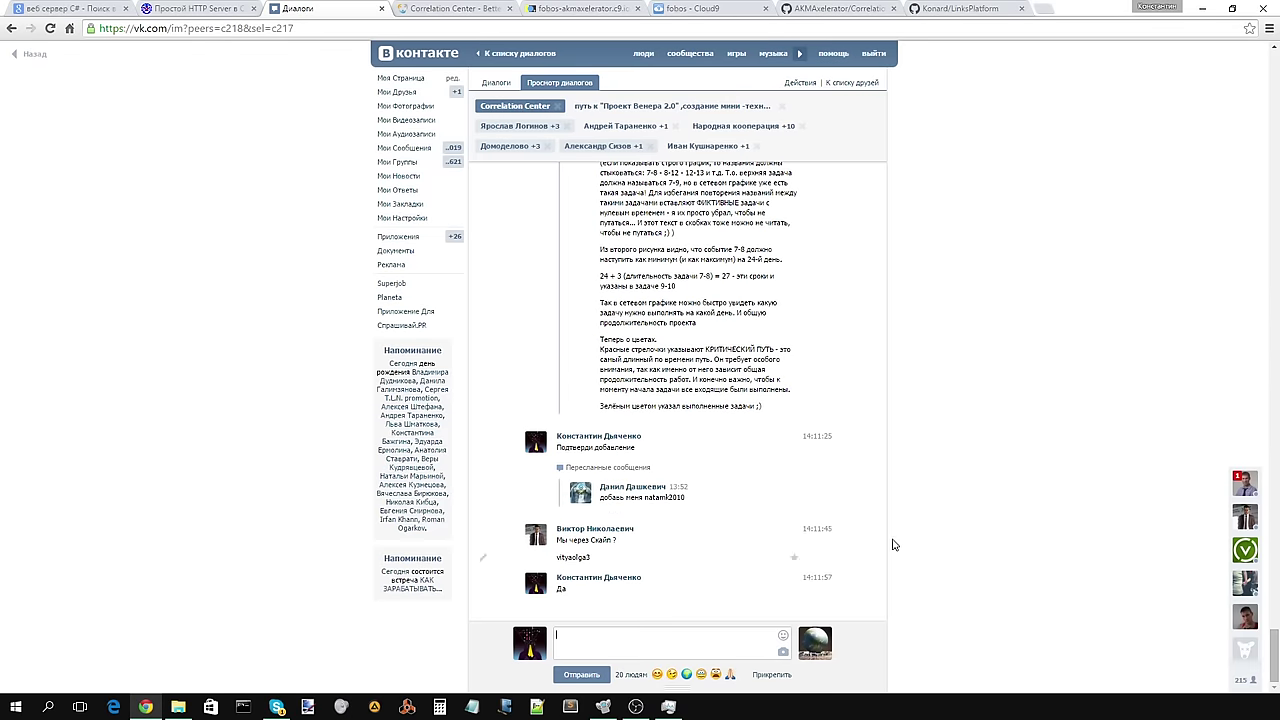
Step: Select the conversation message that contains the twitch.tv stream link
scroll(829, 429, up, 10)
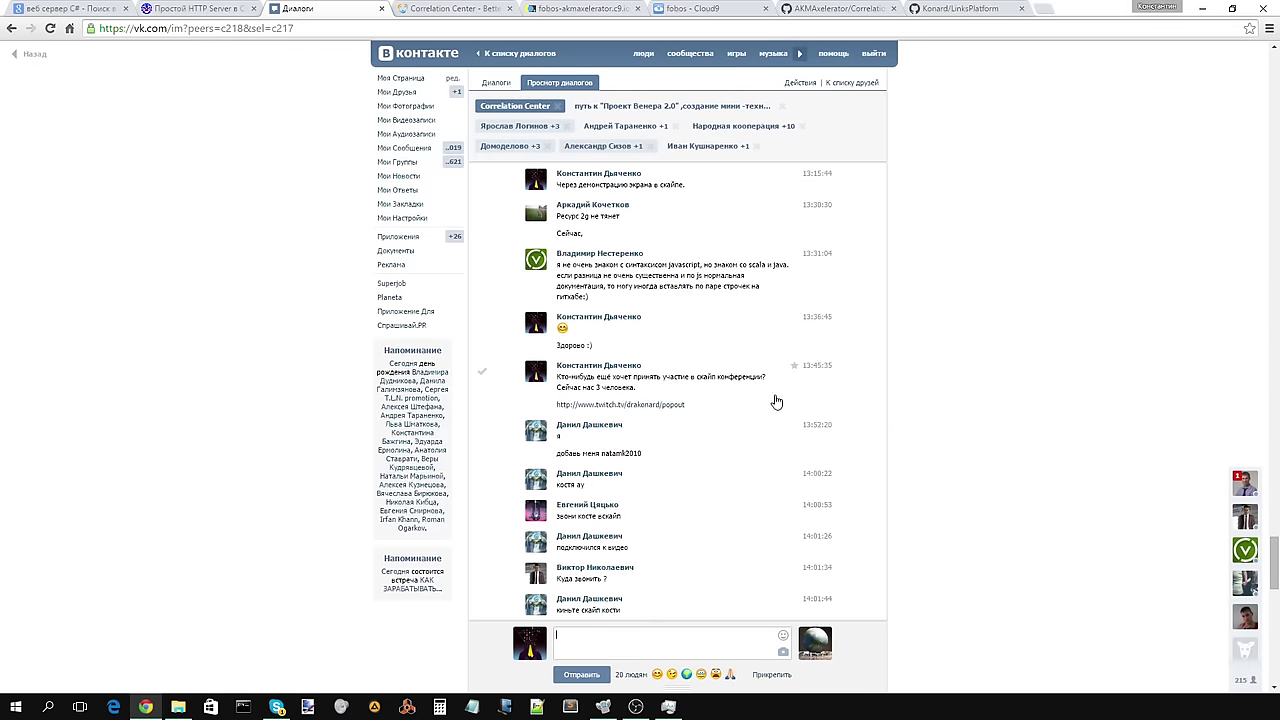
click(813, 413)
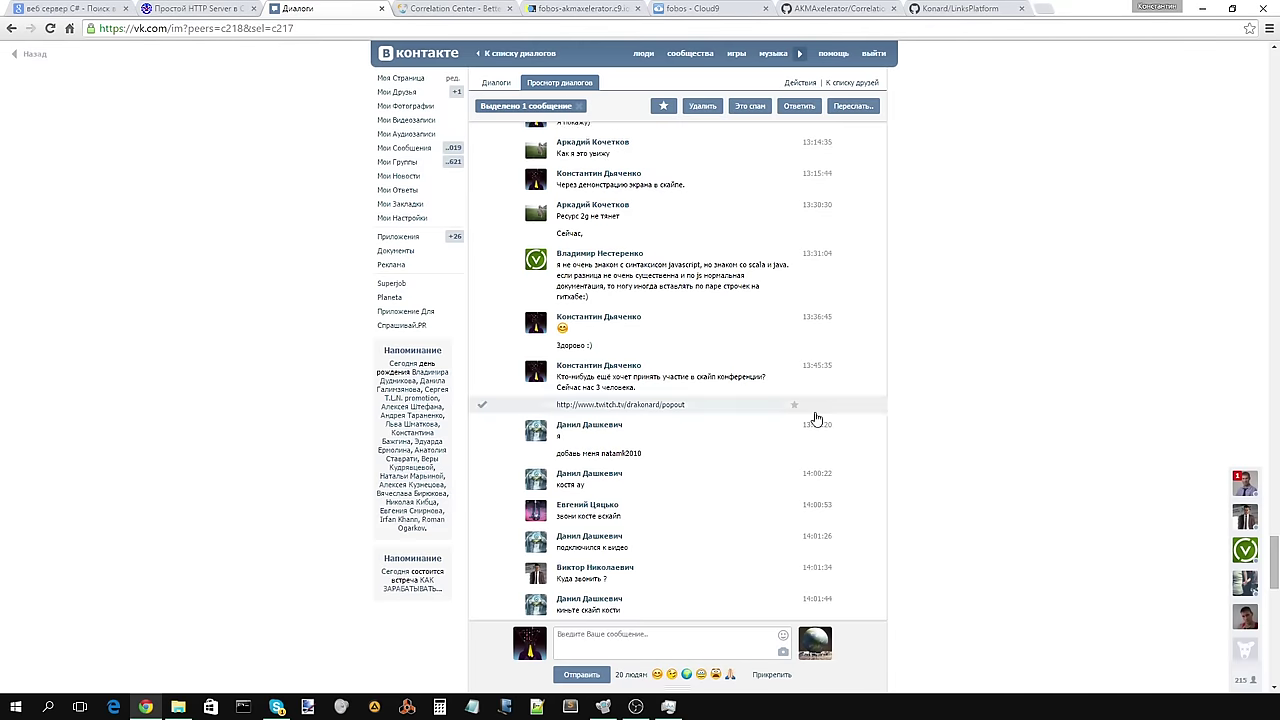
scroll(811, 583, down, 10)
click(694, 630)
key(ctrl+v)
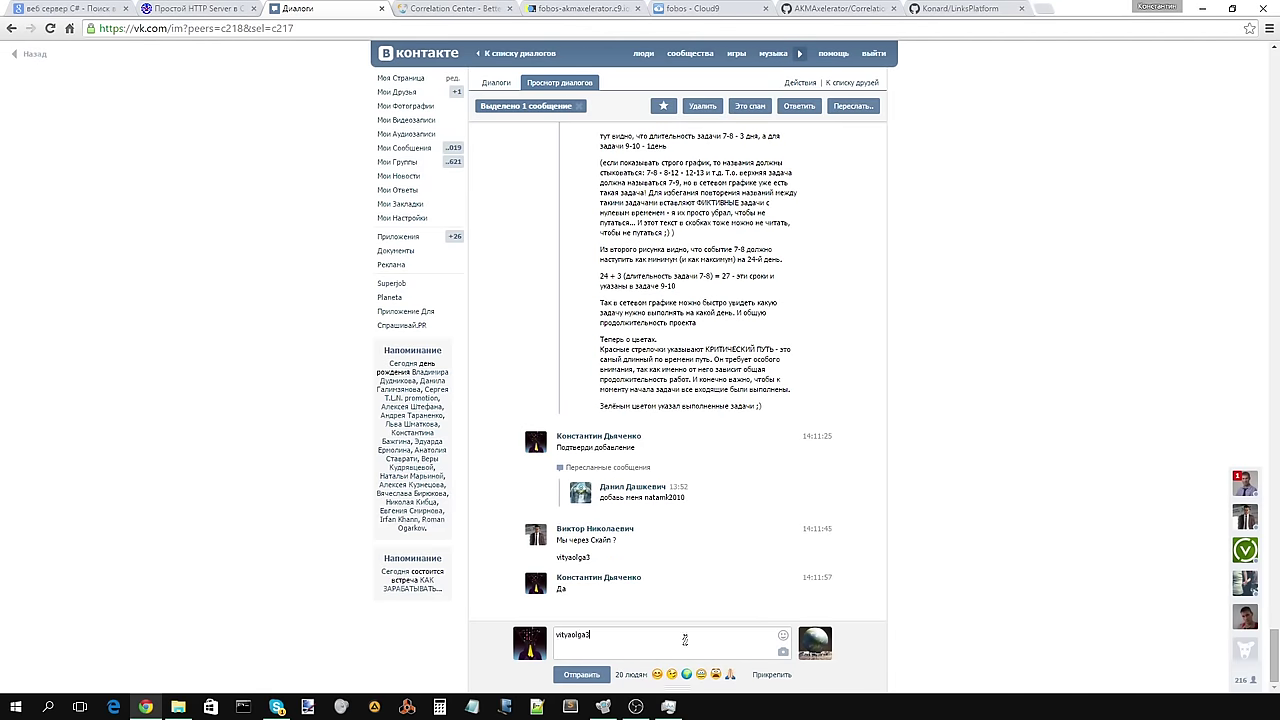
key(ctrl+a)
key(BackSpace)
drag(1276, 640, 1276, 561)
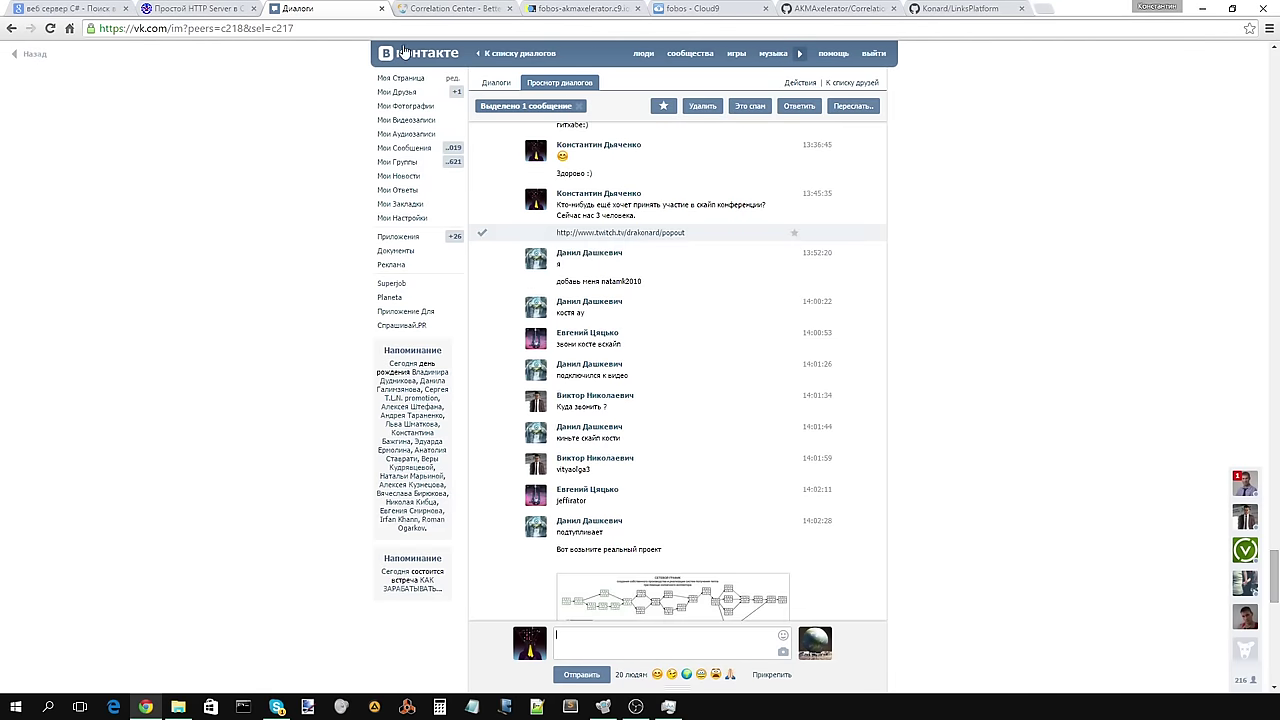
Step: Copy the twitch.tv stream link from the conversation and send it to the group chat, followed by the message "Вот тут трансляция"
click(717, 240)
drag(717, 240, 556, 240)
key(ctrl+c)
scroll(1094, 394, down, 10)
click(706, 634)
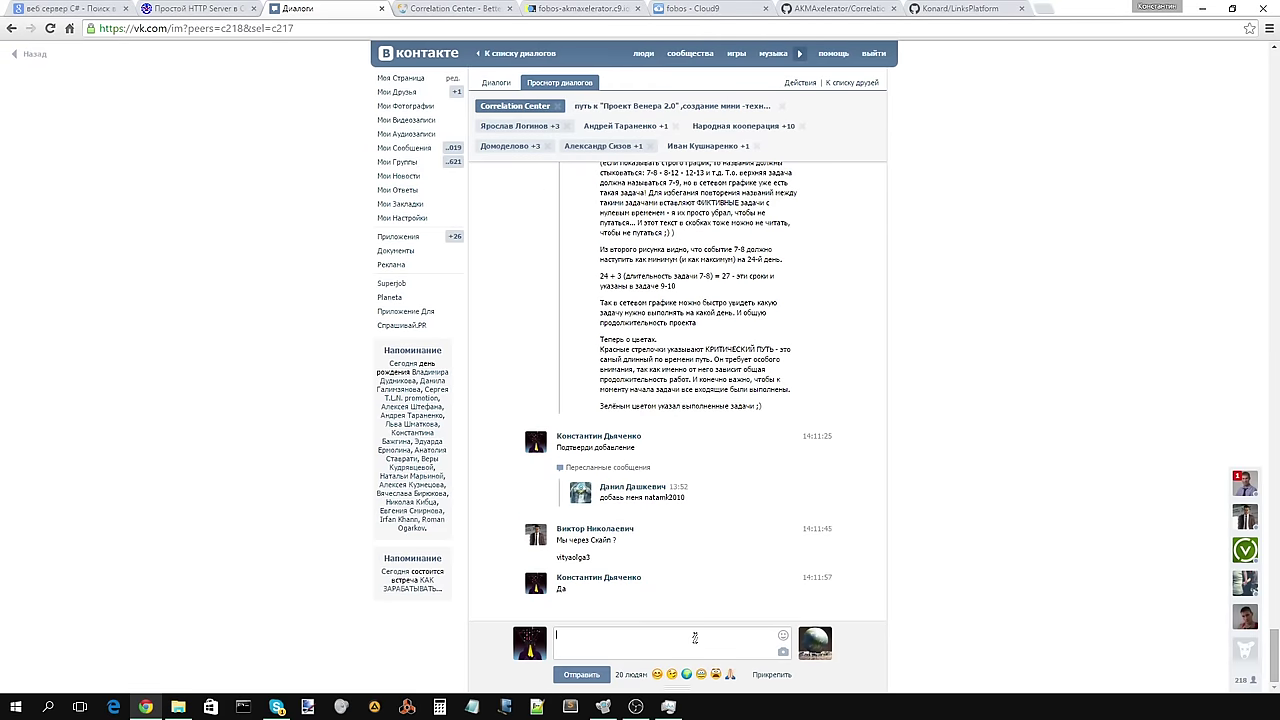
key(ctrl+v)
key(Return)
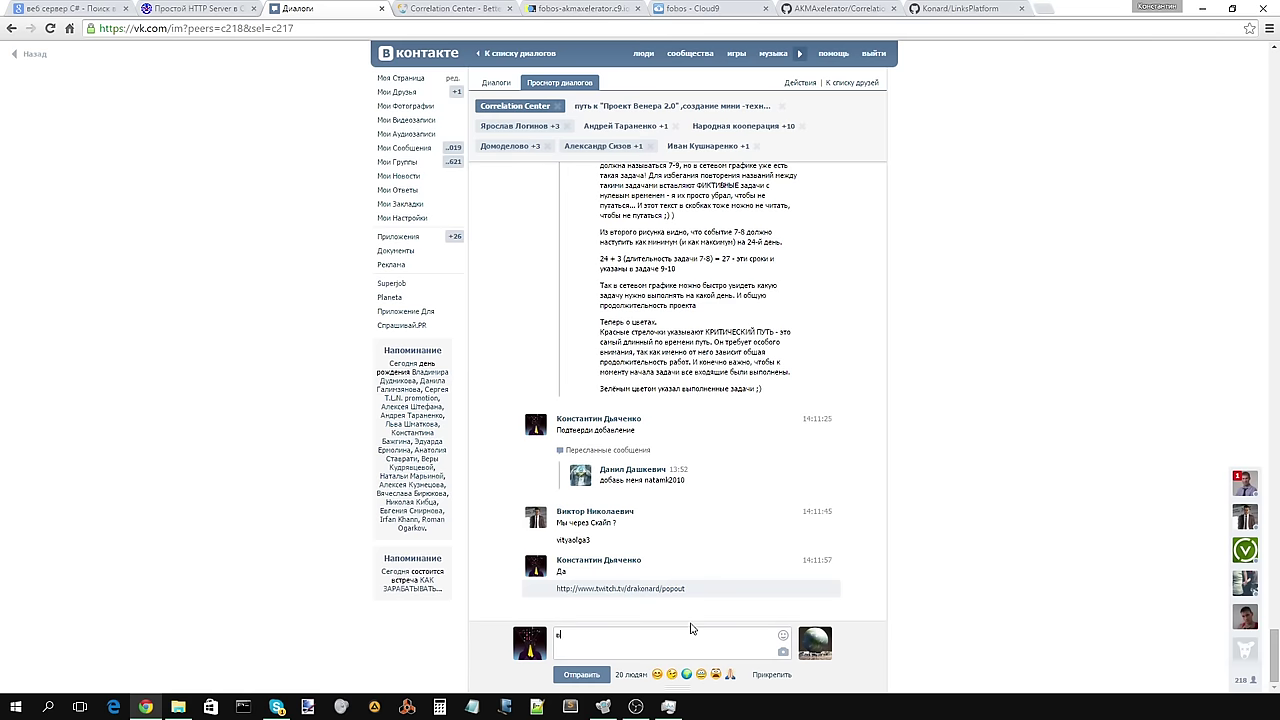
text(Вот тут трансляция)
key(Return)
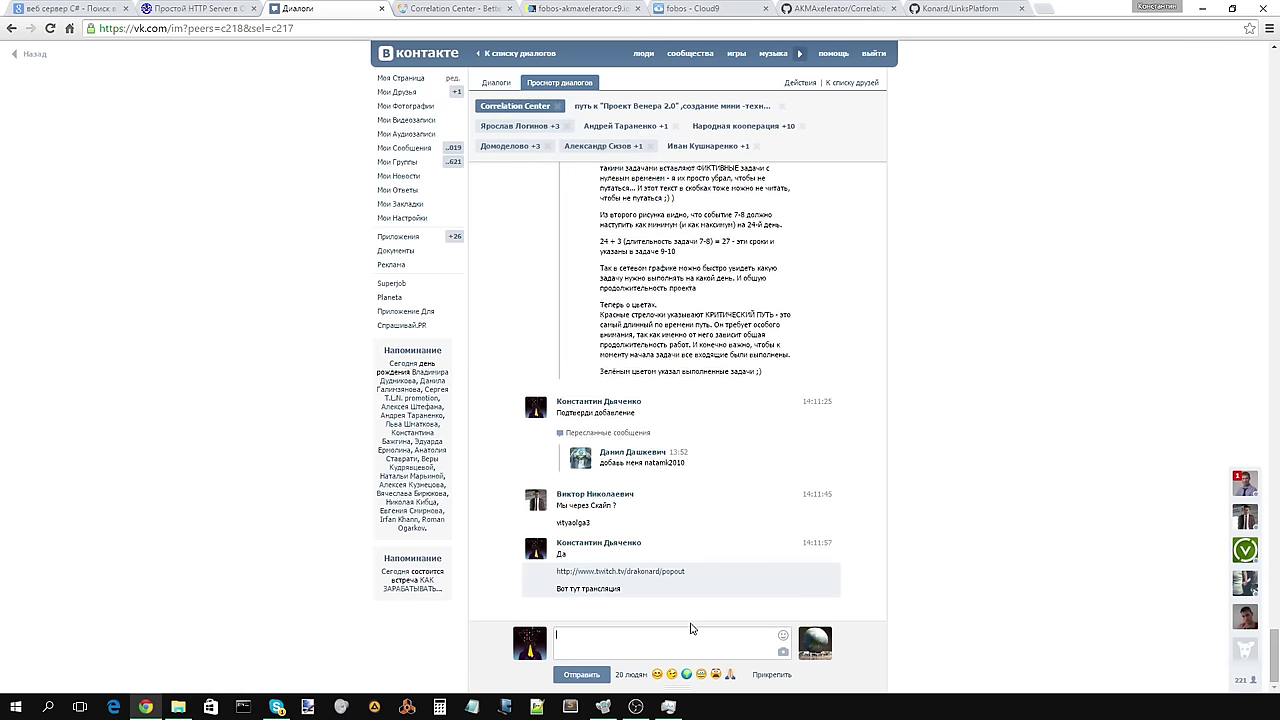
Step: Check the status of the running stream in OBS and minimise its window
click(636, 706)
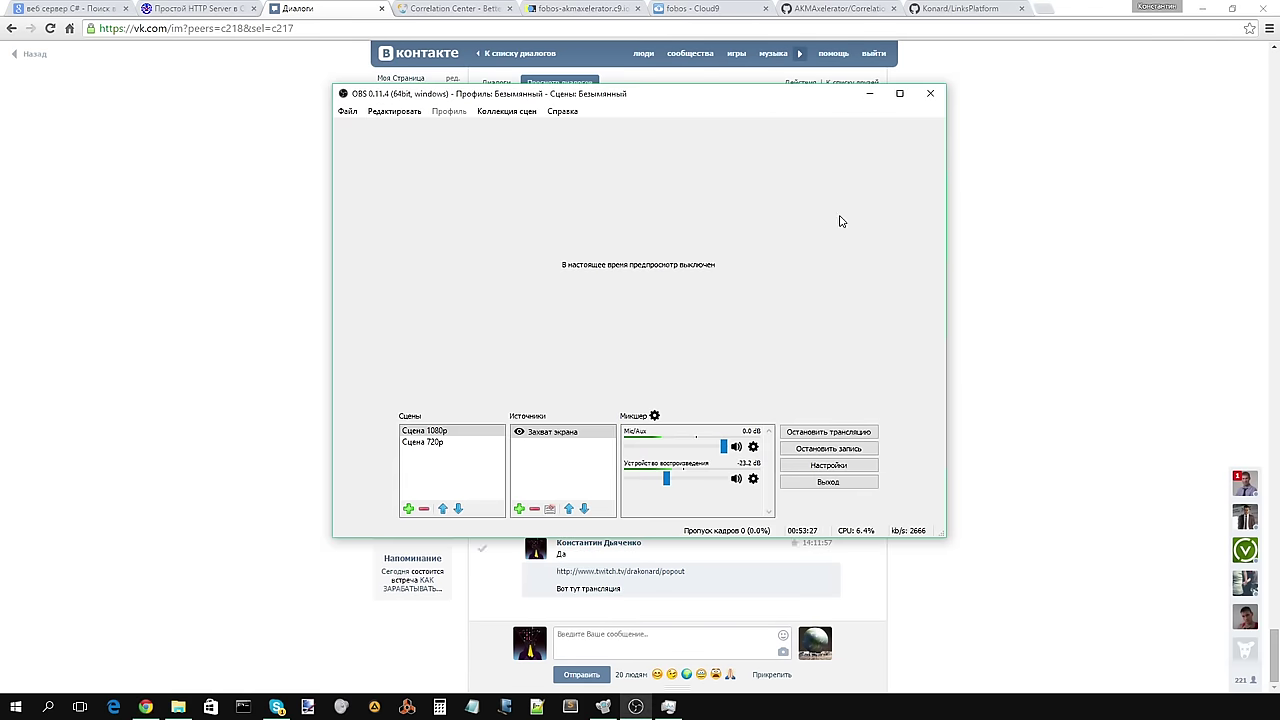
click(869, 93)
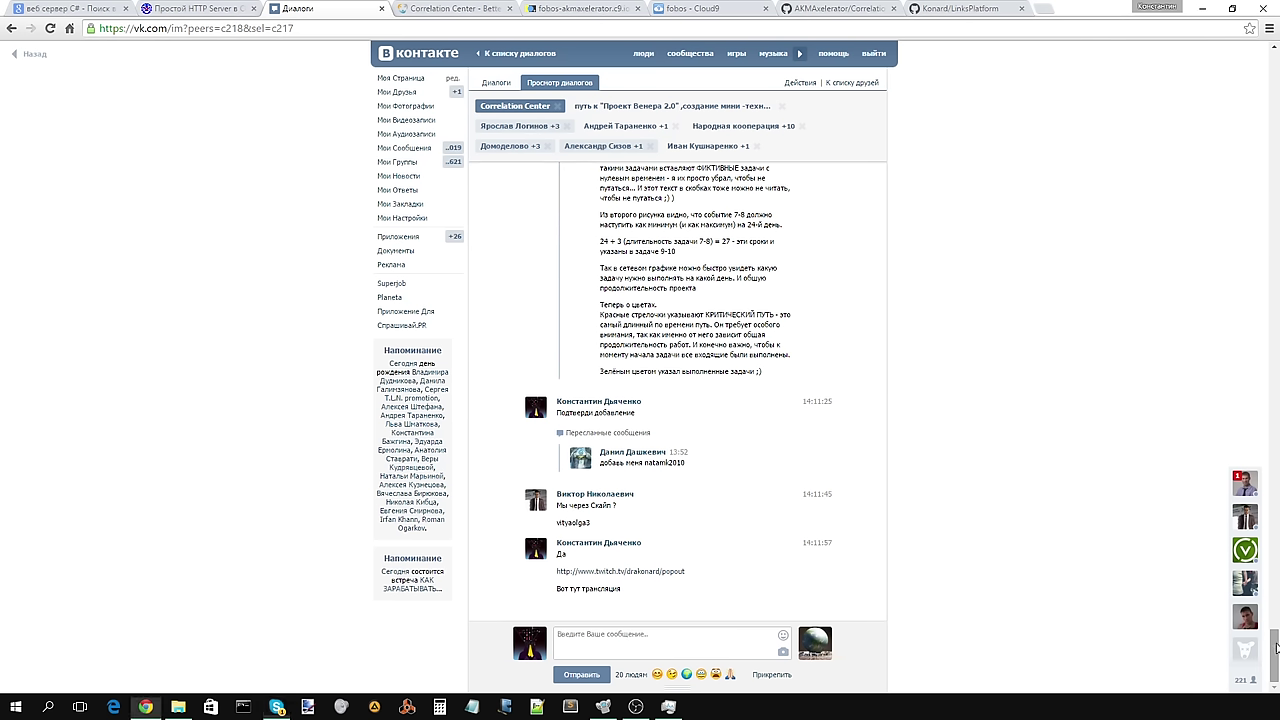
Step: Review the earlier chat messages and send the last remaining participant a message by name ending with "остался ты, всех добавил уже."
drag(1276, 645, 1267, 568)
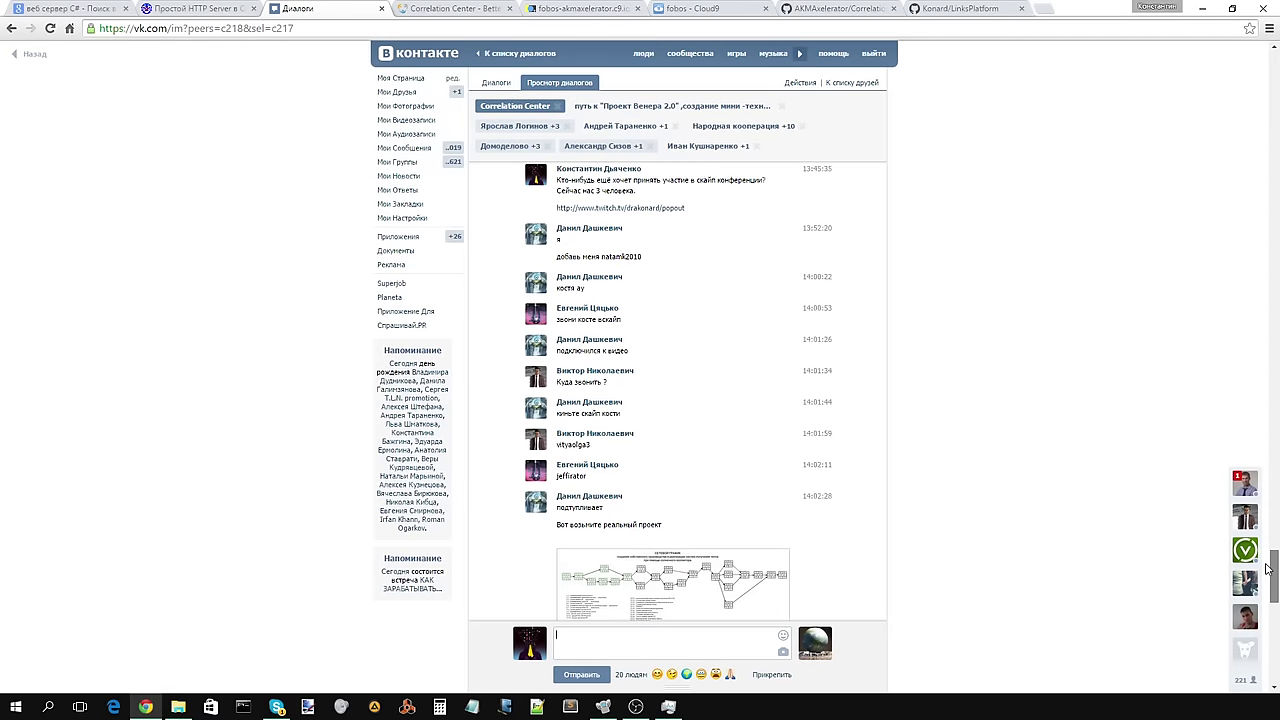
drag(1267, 568, 1271, 652)
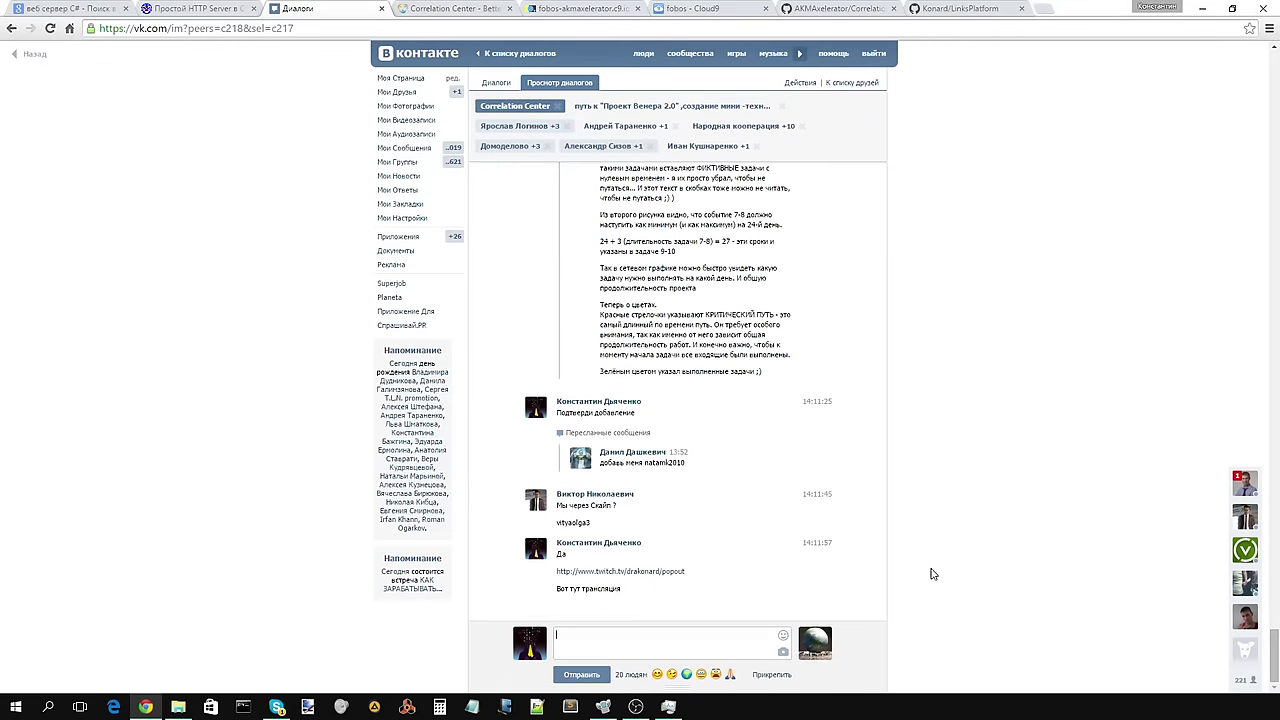
text(Данил остался ты, всех добавил уже.)
key(Return)
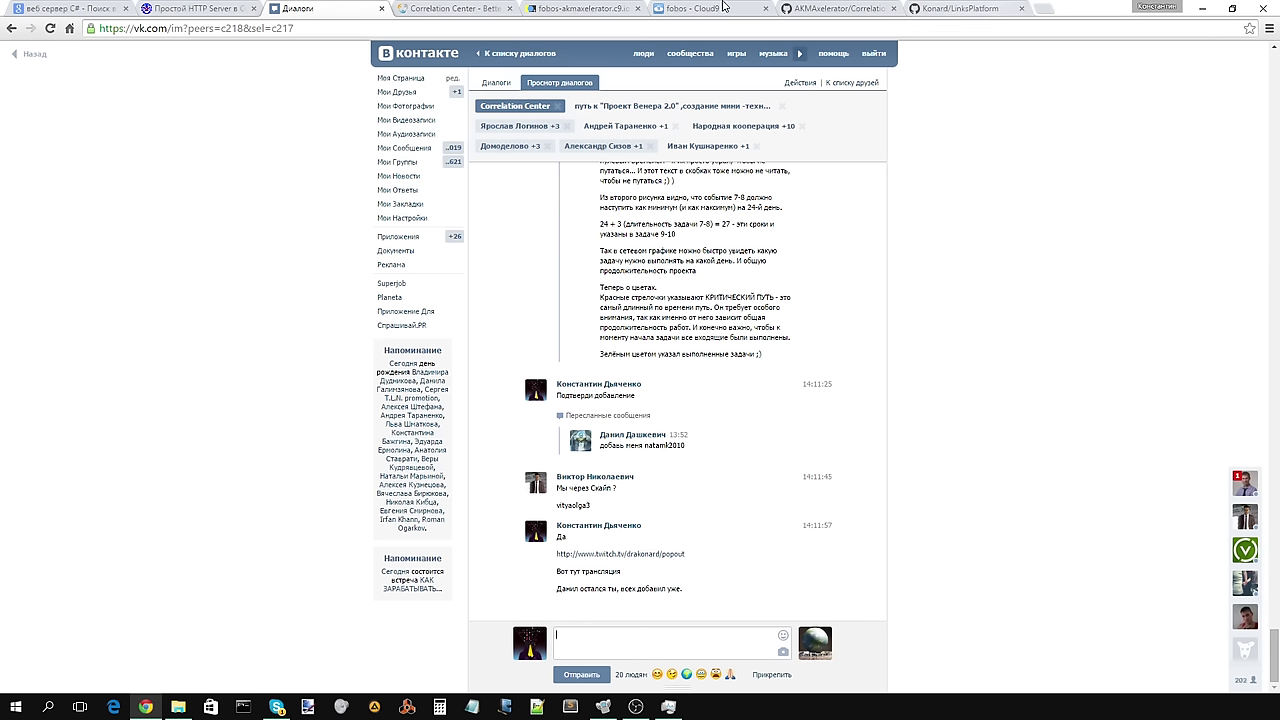
Step: Show the Correlation Center task board, adjust the playback device volume in OBS and move the OBS window out of the way
click(463, 11)
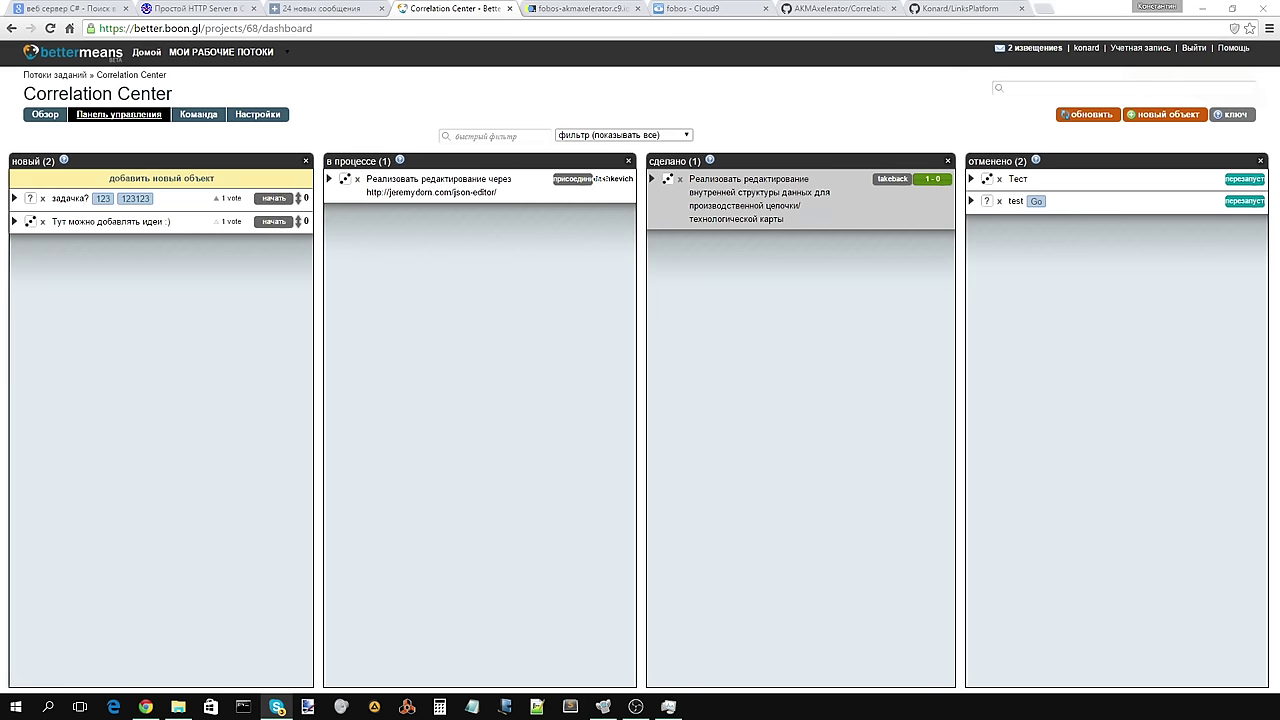
key(alt+Tab)
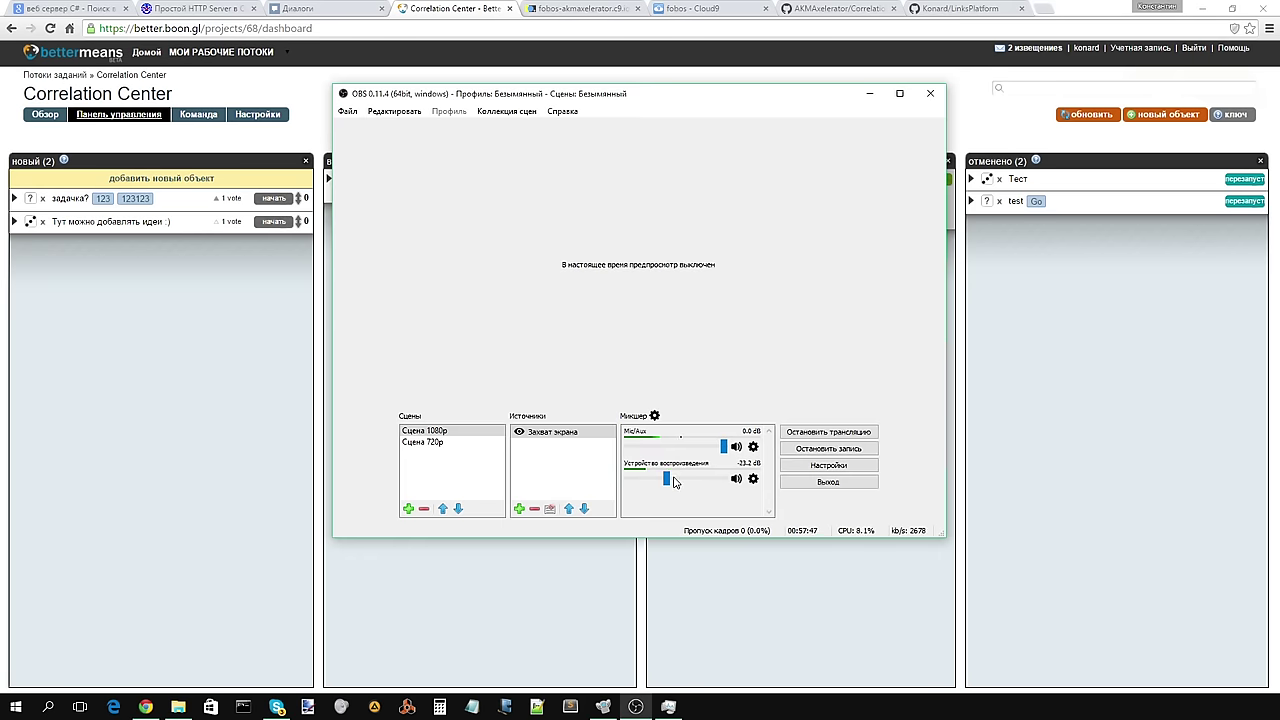
drag(674, 482, 628, 482)
drag(795, 100, 1163, 472)
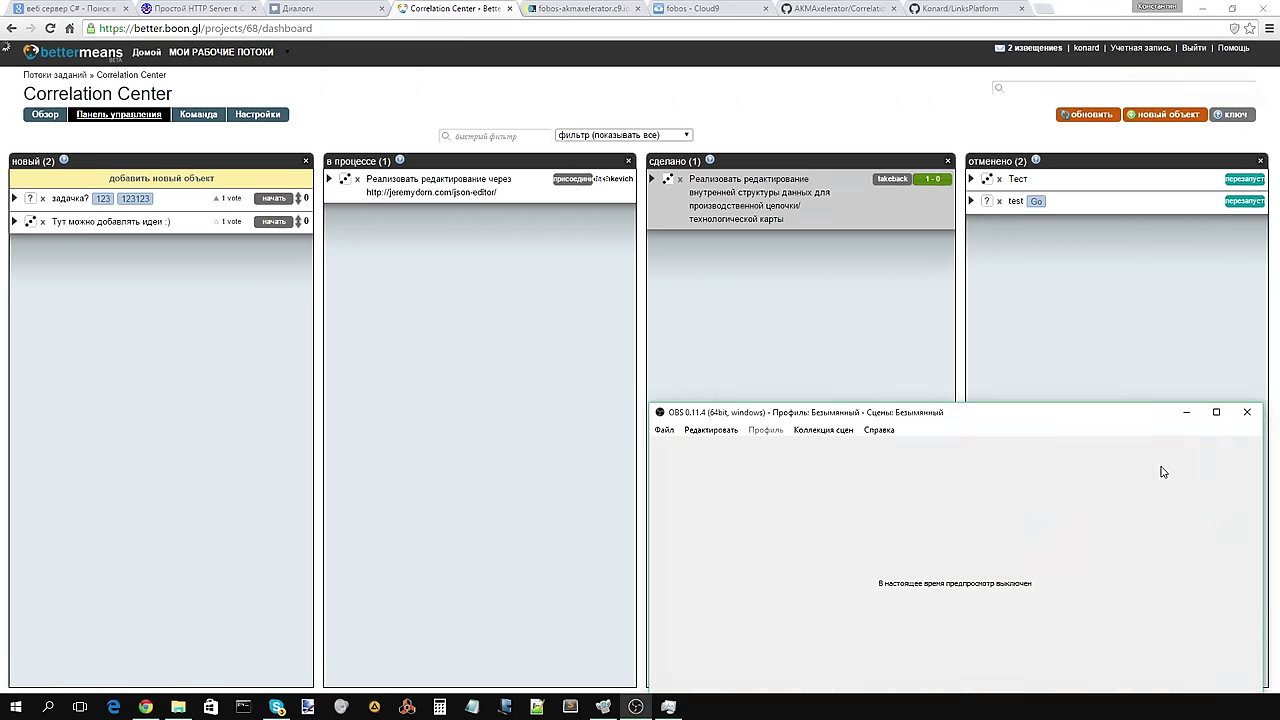
drag(1000, 412, 1170, 716)
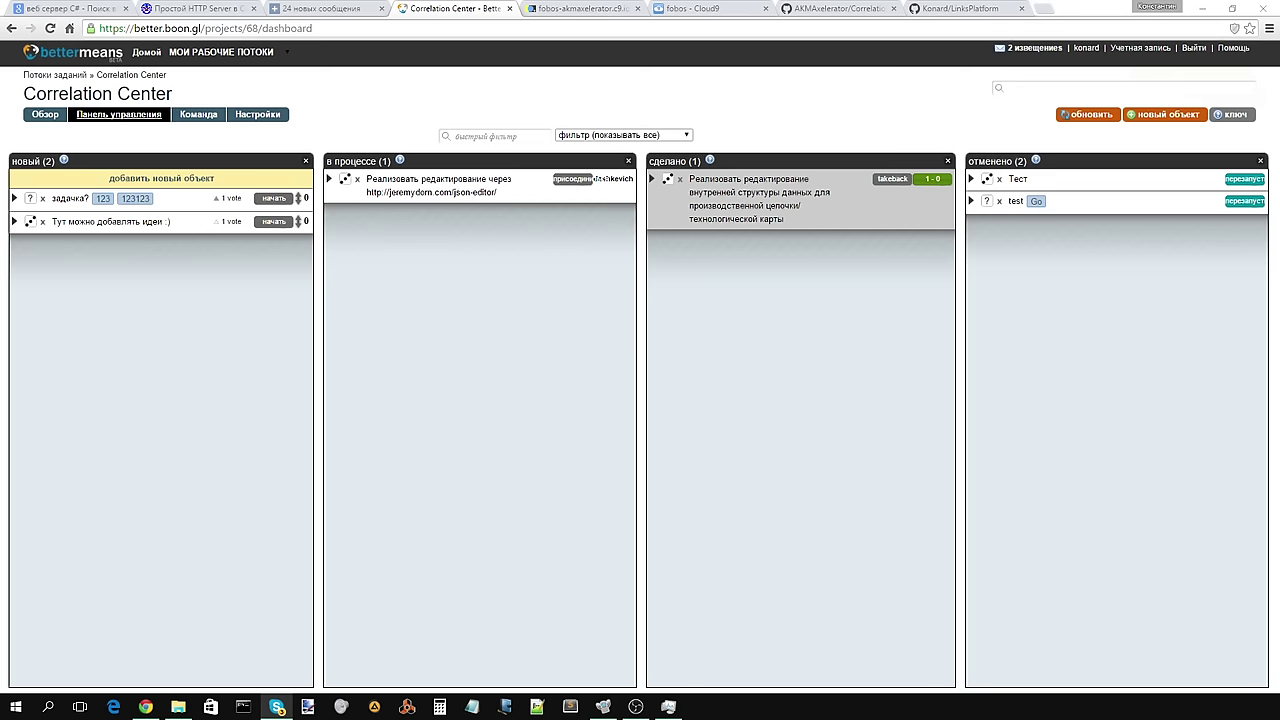
Step: View the better.boon.gl home page in a new tab, dismiss its welcome message and close the tab
key(ctrl+t)
text(better.boon.gl)
key(Return)
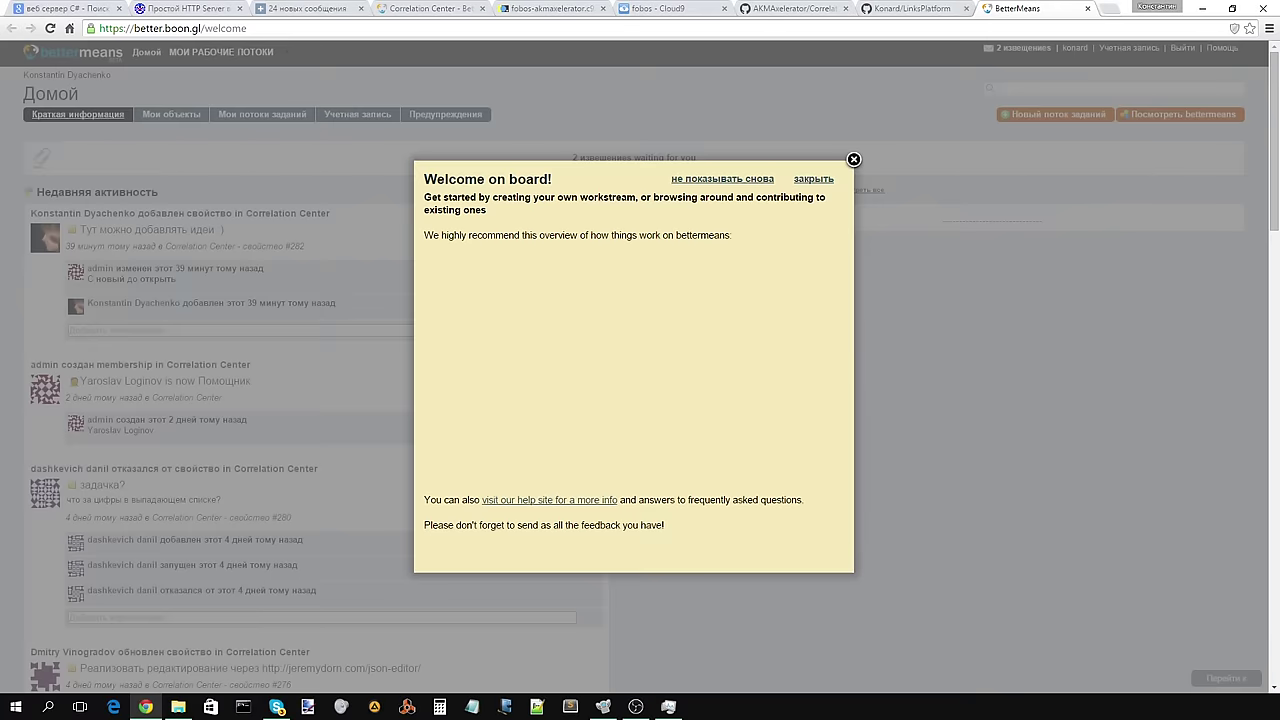
click(853, 159)
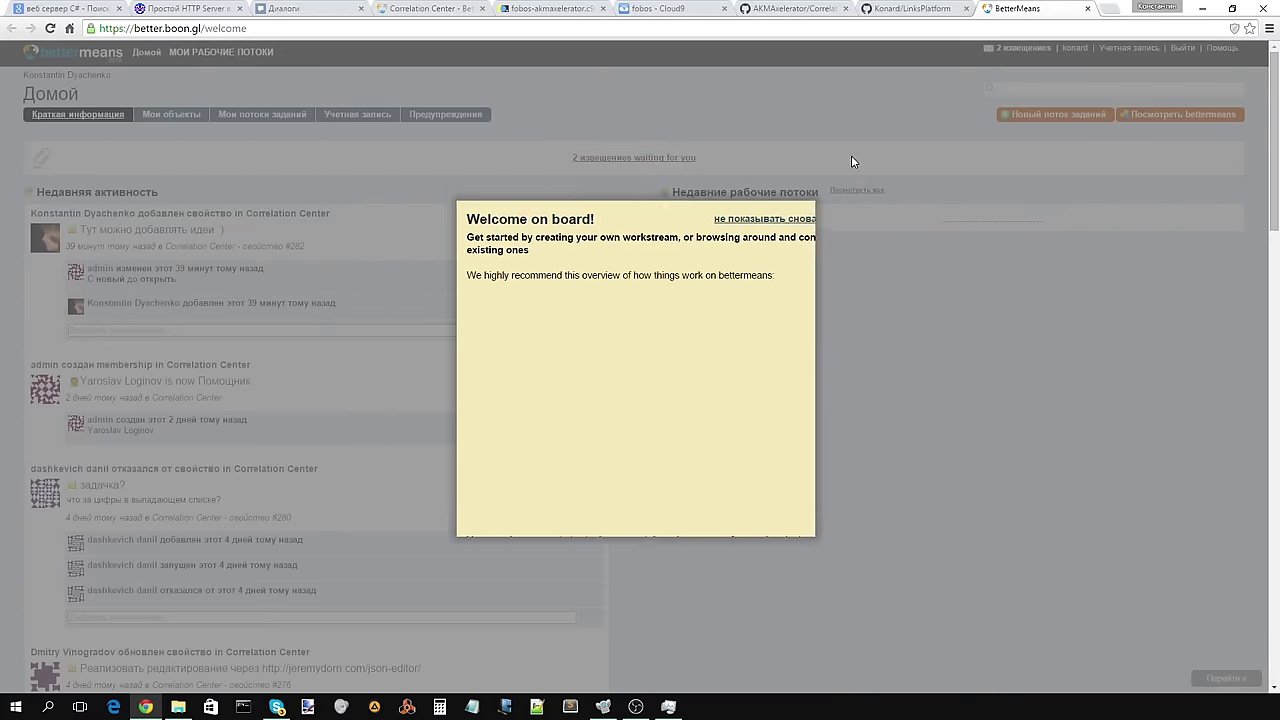
click(1087, 9)
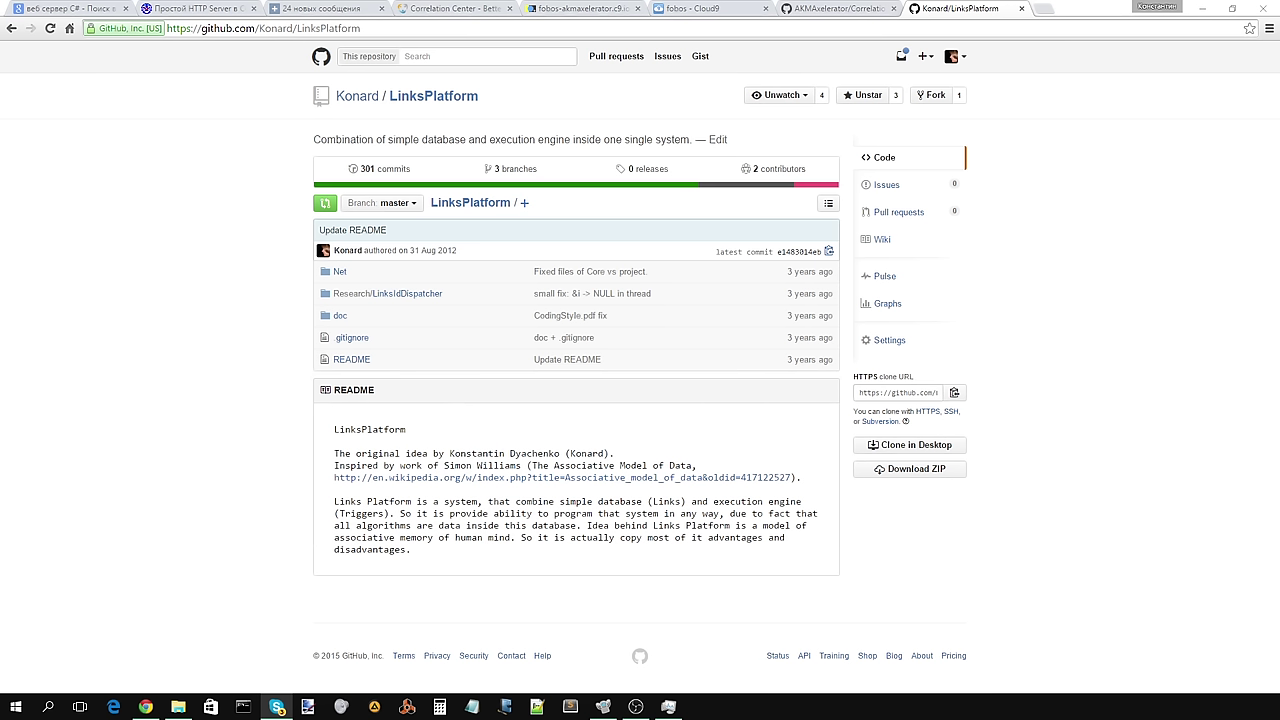
Step: Open the team page of the Correlation Center workstream and examine the list of members and their roles
click(420, 9)
click(187, 124)
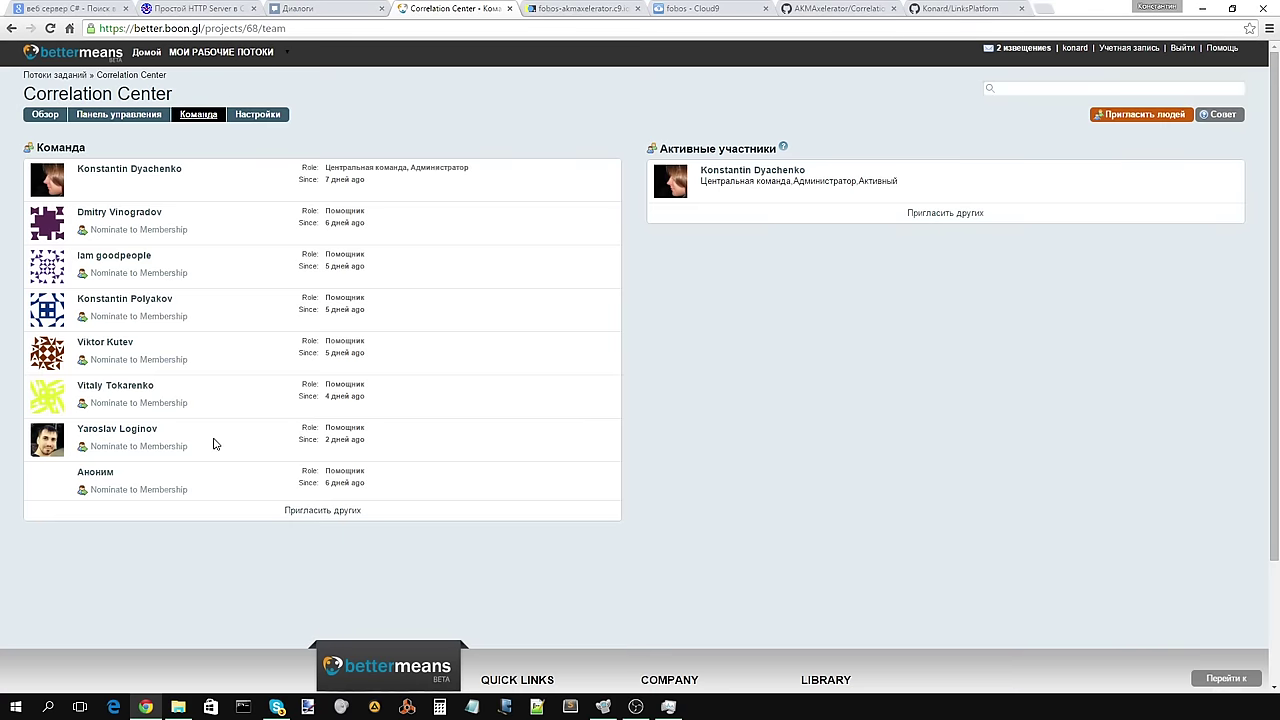
drag(240, 449, 229, 449)
click(520, 451)
key(ctrl+l)
key(alt+Tab)
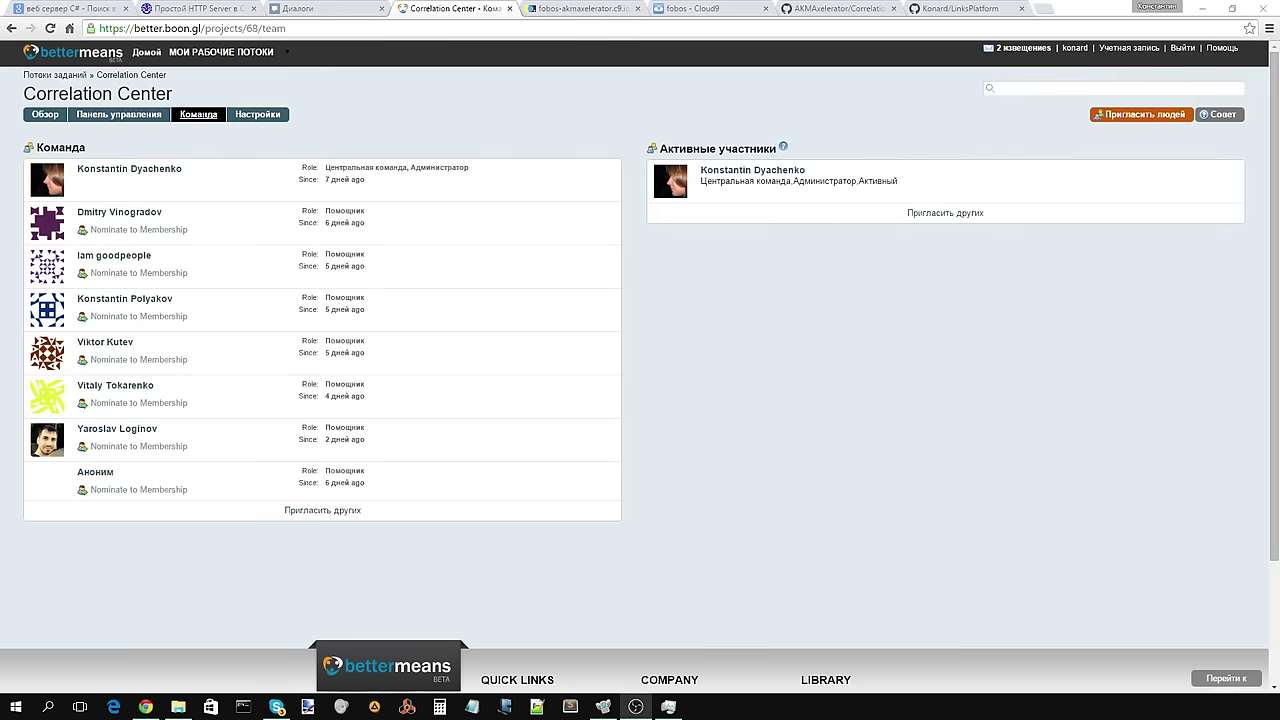
Step: Raise the playback device volume to -19.1 dB in OBS and minimise the window
click(635, 707)
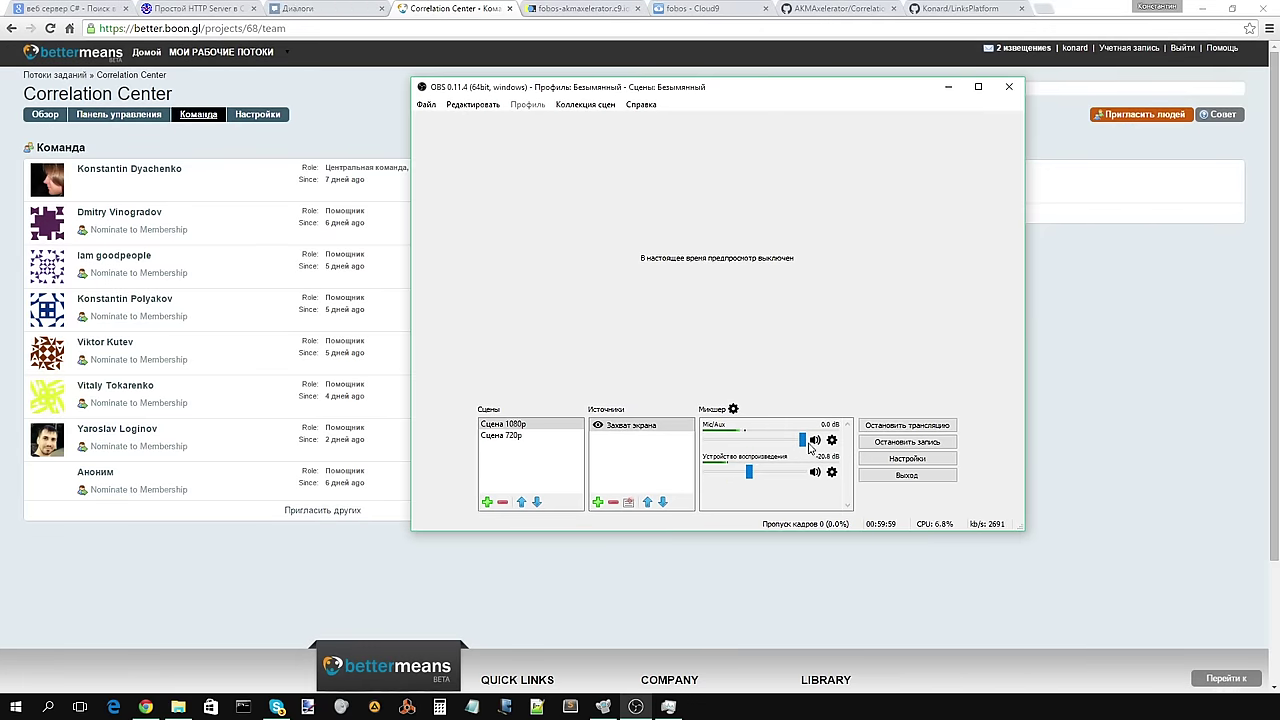
drag(748, 472, 754, 483)
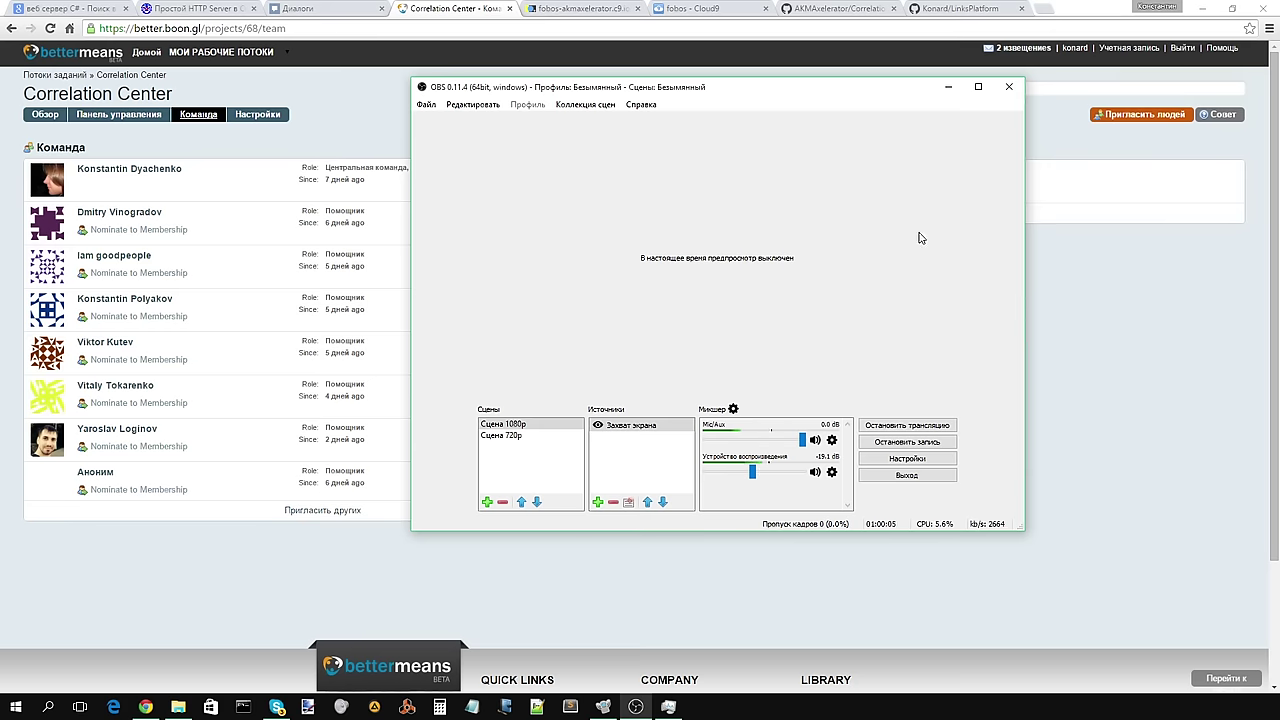
click(950, 87)
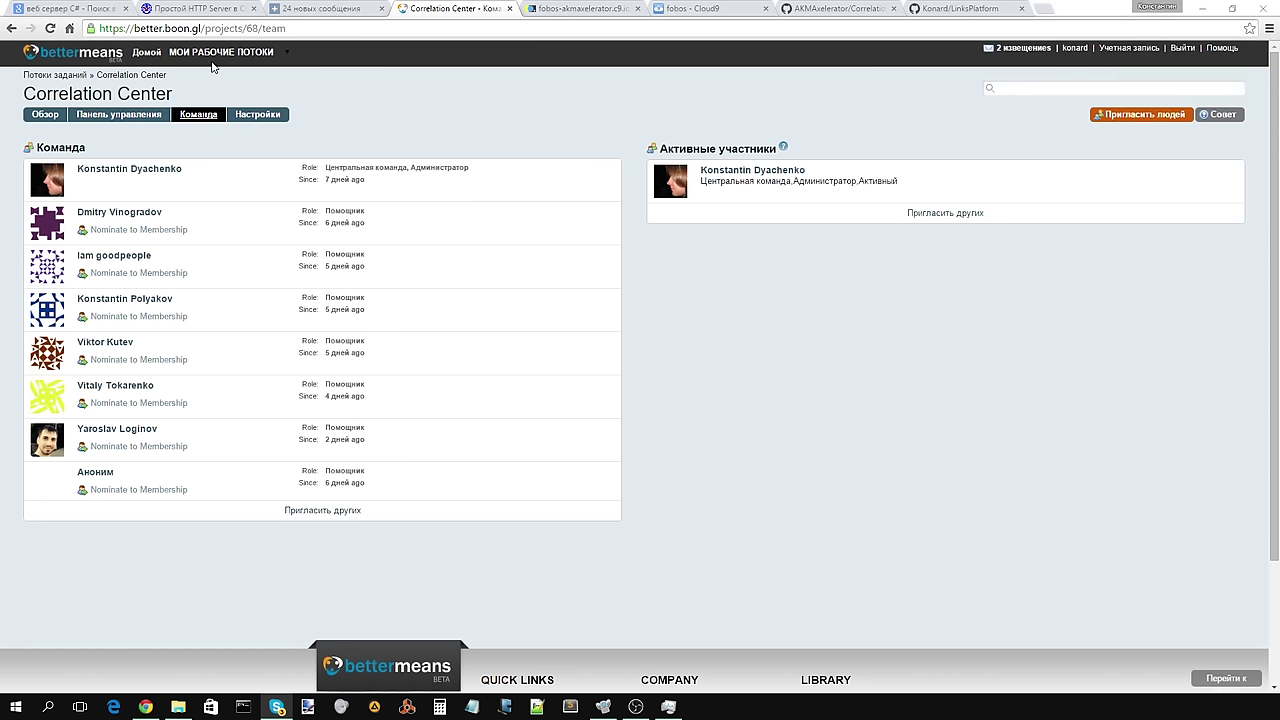
Step: Tour BetterMeans by viewing the Correlation Center dashboard, the home page's recent activity, and the personal objects and workstreams lists
click(140, 118)
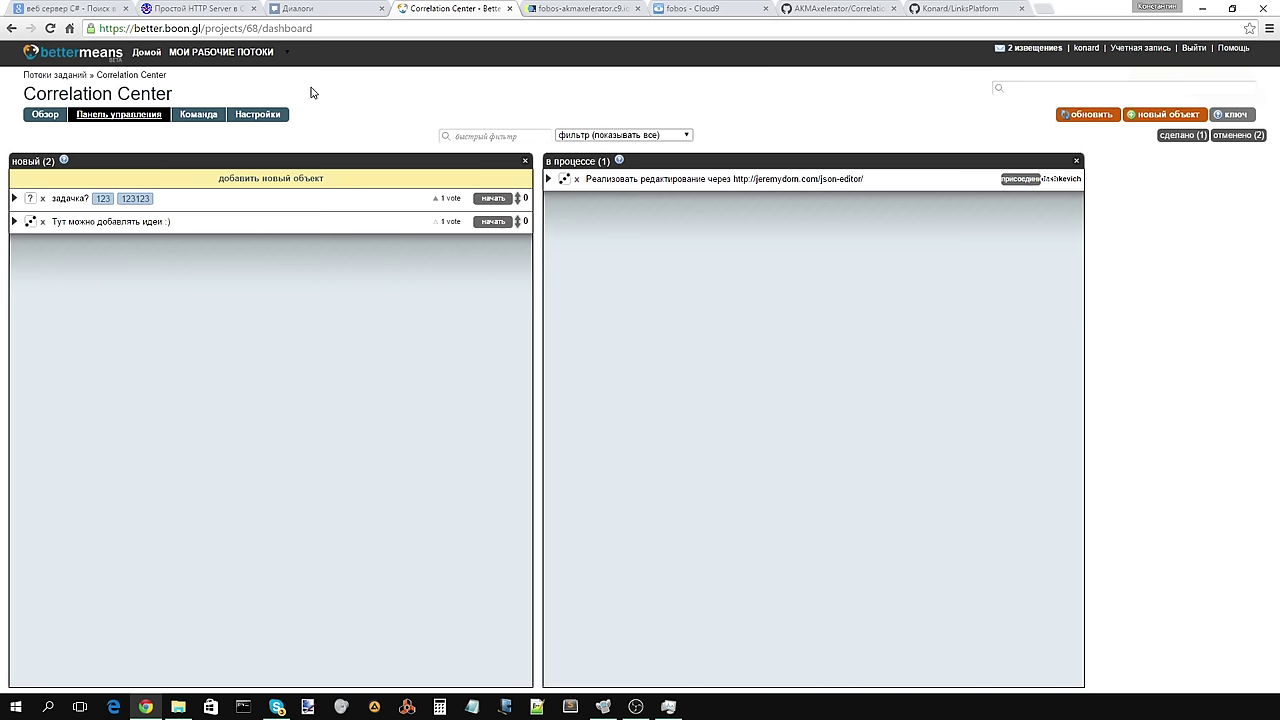
click(146, 54)
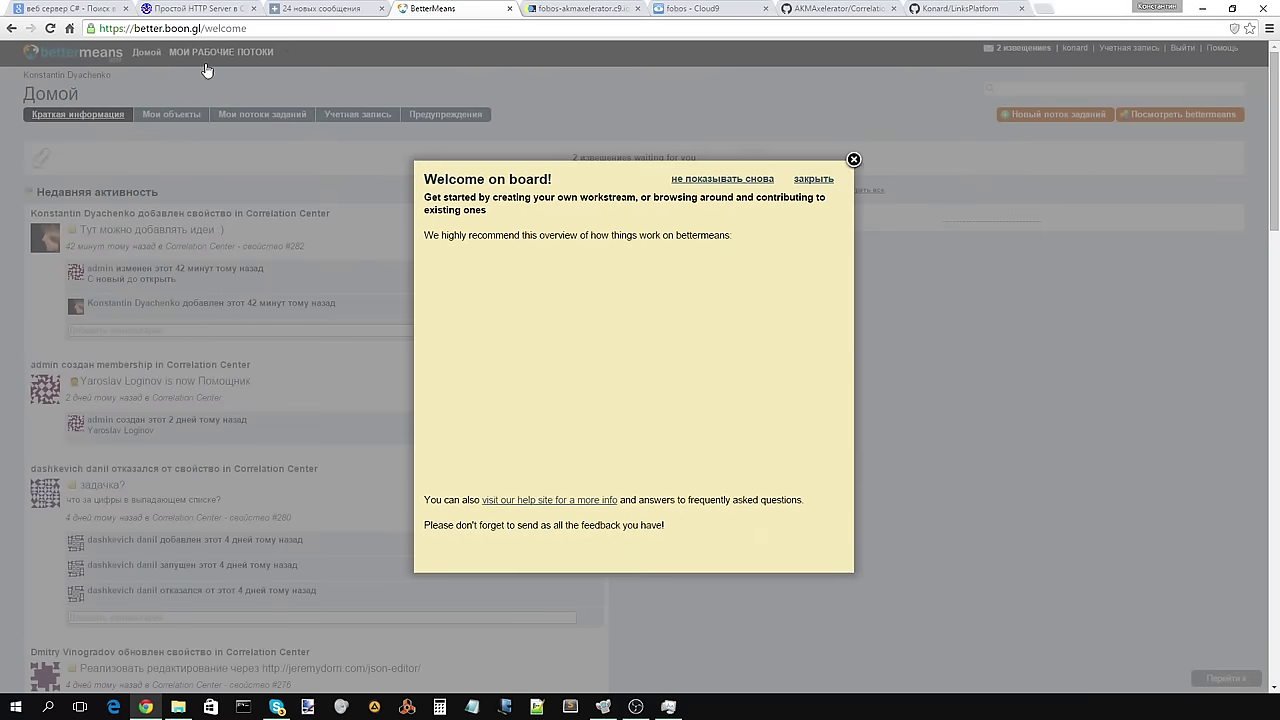
click(853, 160)
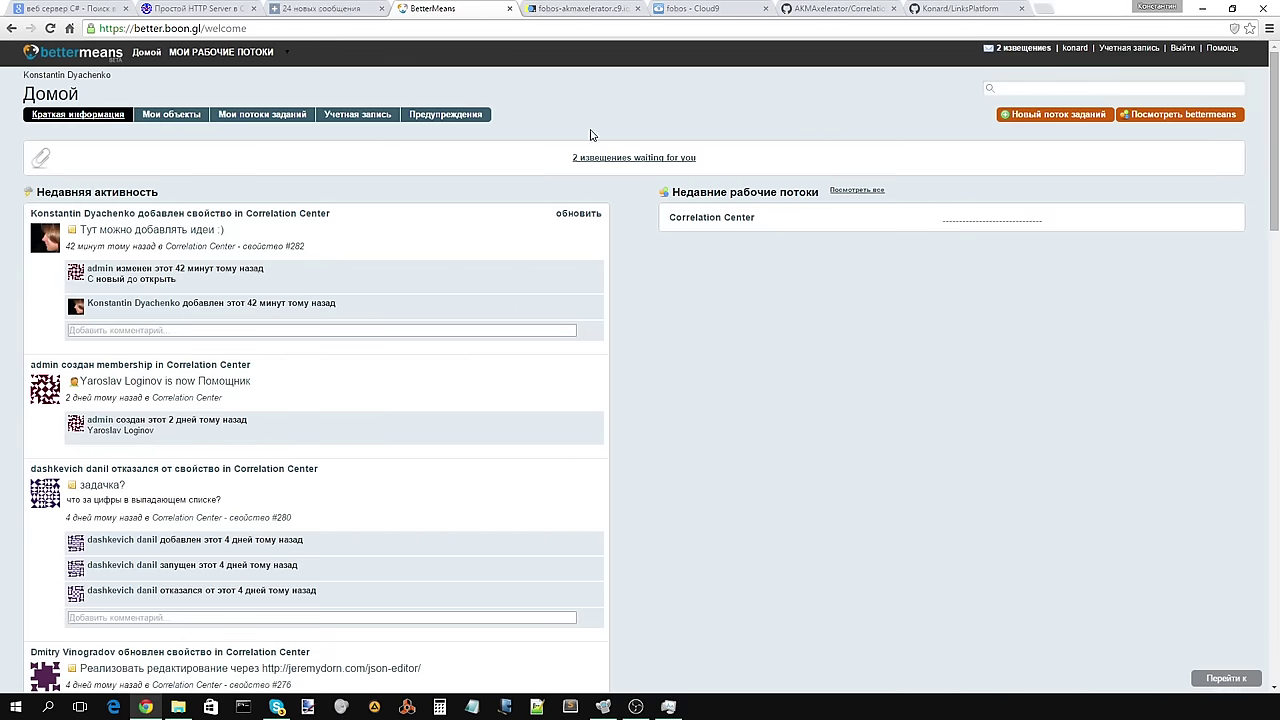
click(186, 121)
click(253, 121)
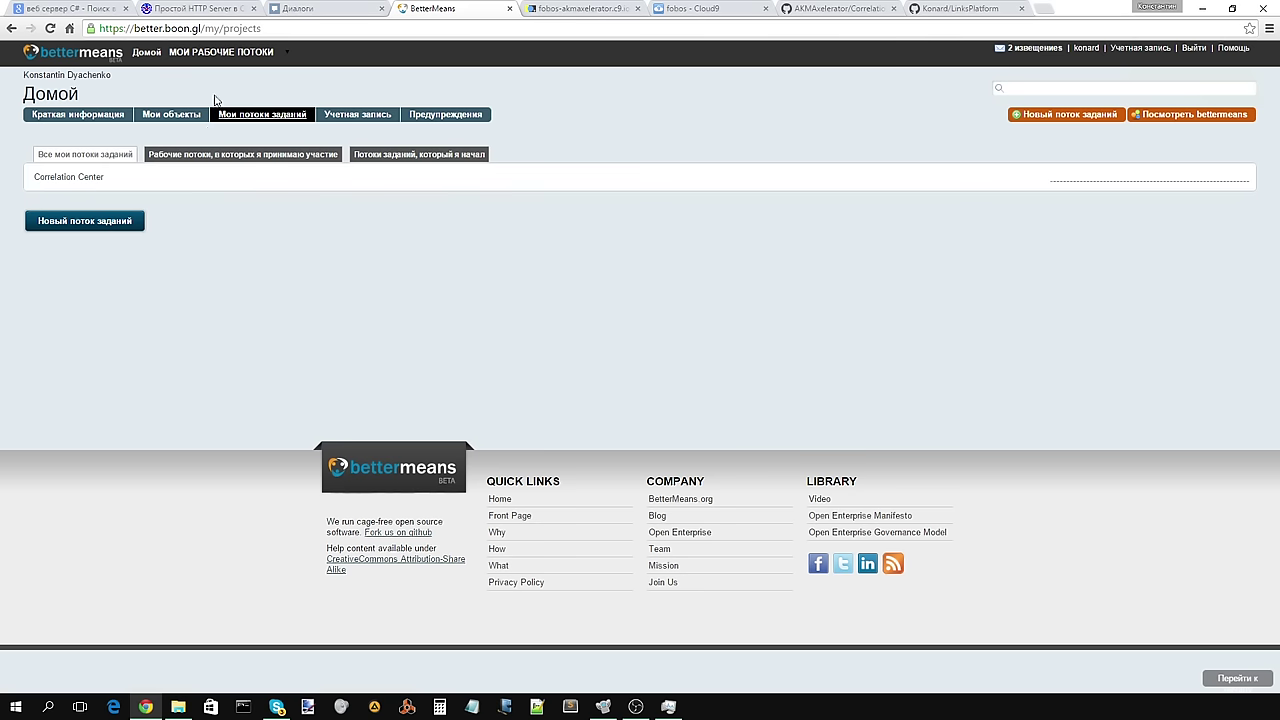
click(184, 120)
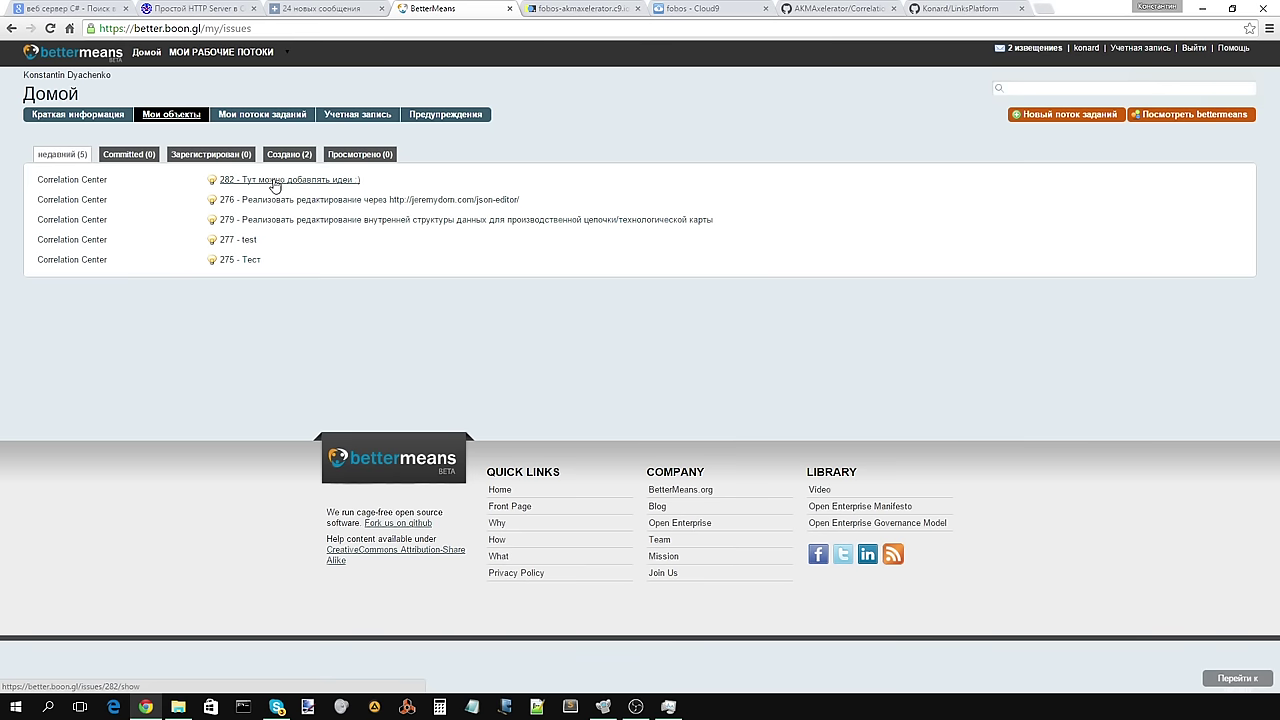
click(269, 118)
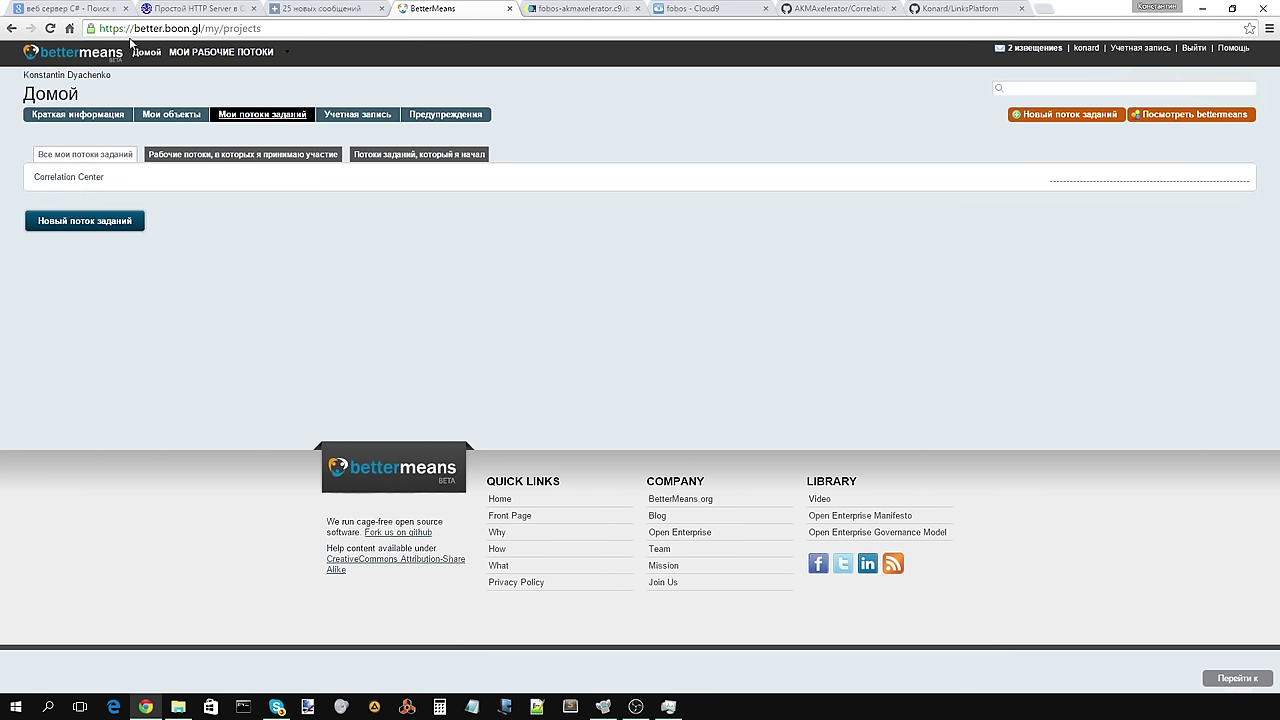
Step: Check the VK group conversation for new replies
click(335, 12)
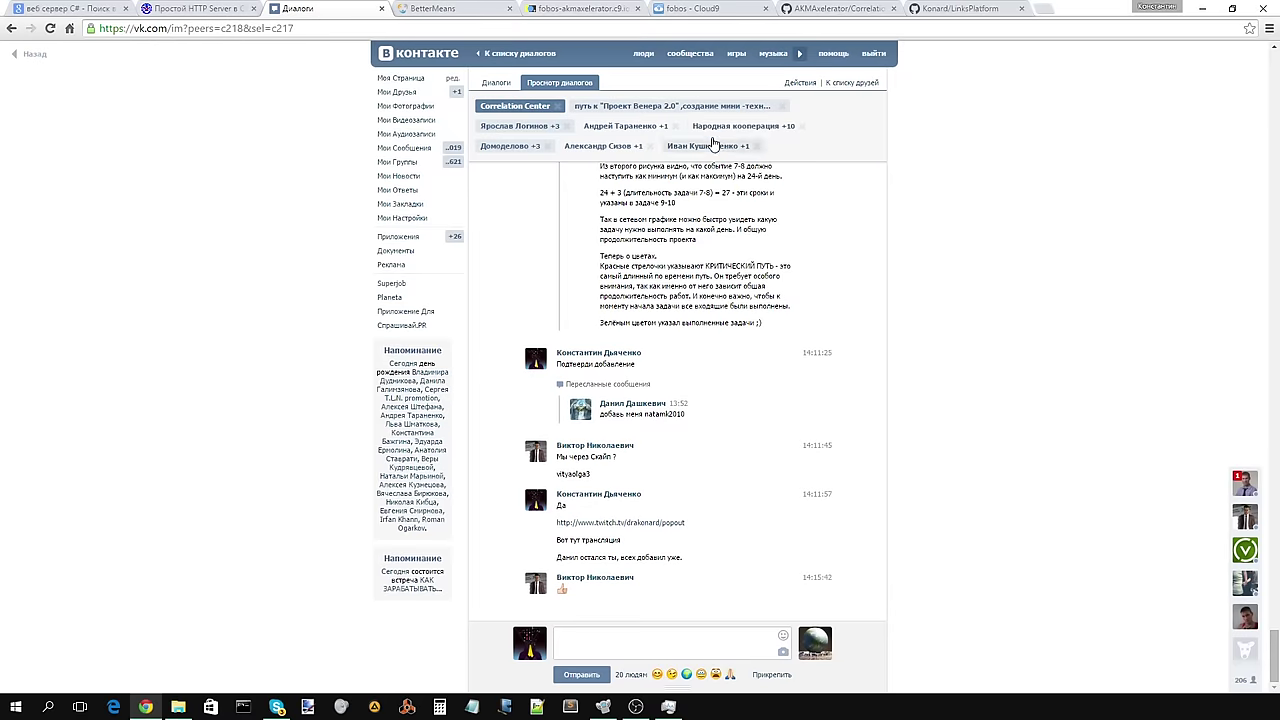
scroll(920, 330, up, 5)
scroll(917, 329, down, 5)
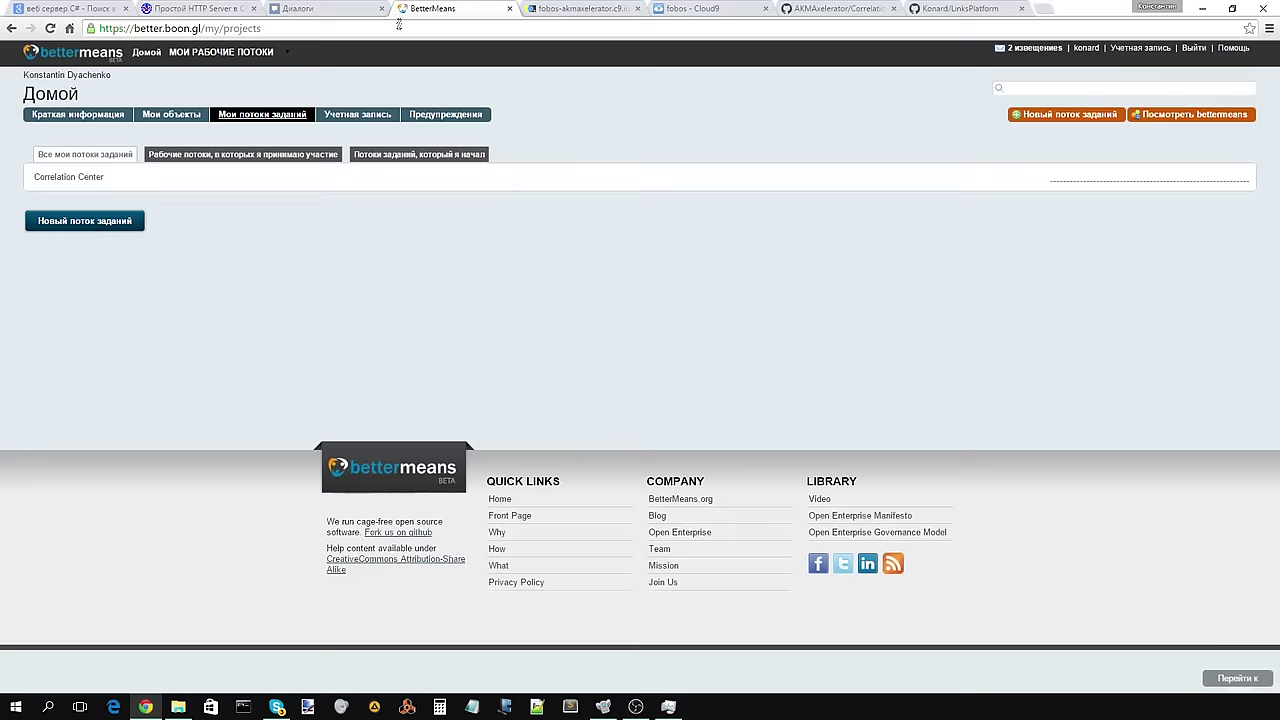
Step: Open the people invitation page of the Correlation Center workstream and copy the contributor join link
click(98, 177)
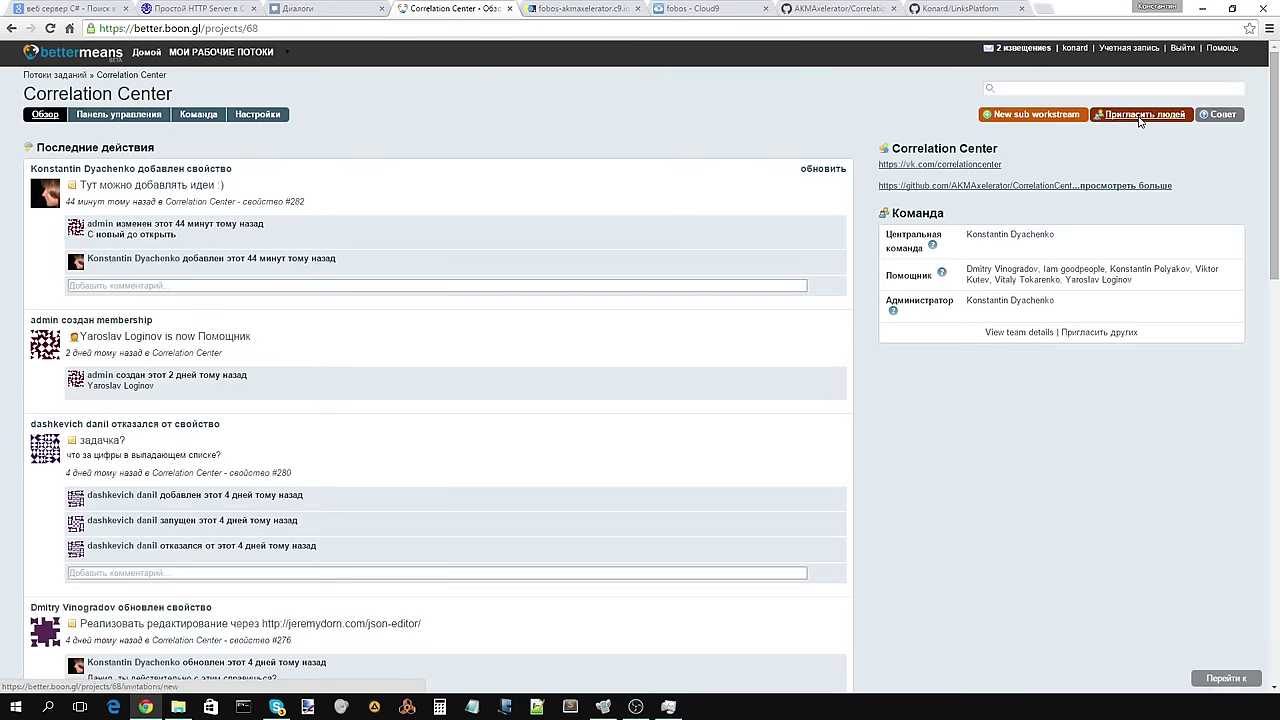
click(1140, 117)
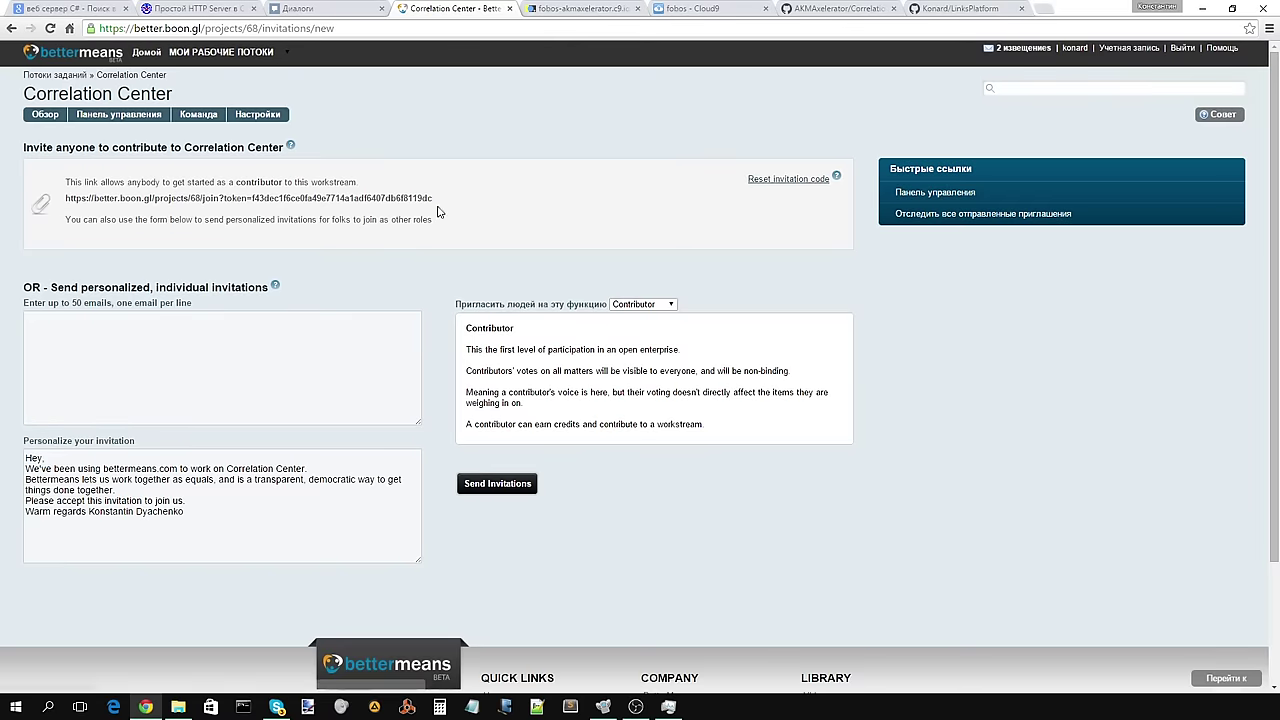
drag(433, 199, 66, 199)
Step: Send the copied Correlation Center join link, including its invitation token, to the VK group conversation
click(318, 10)
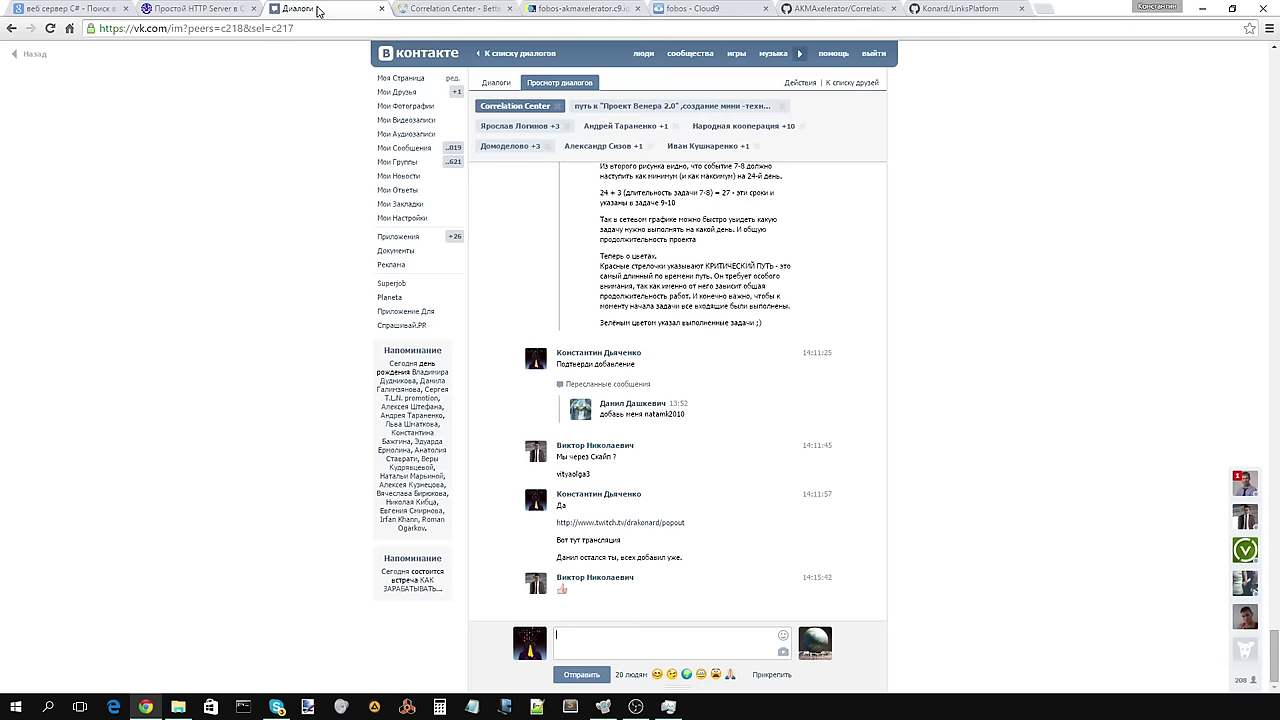
key(ctrl+v)
key(Return)
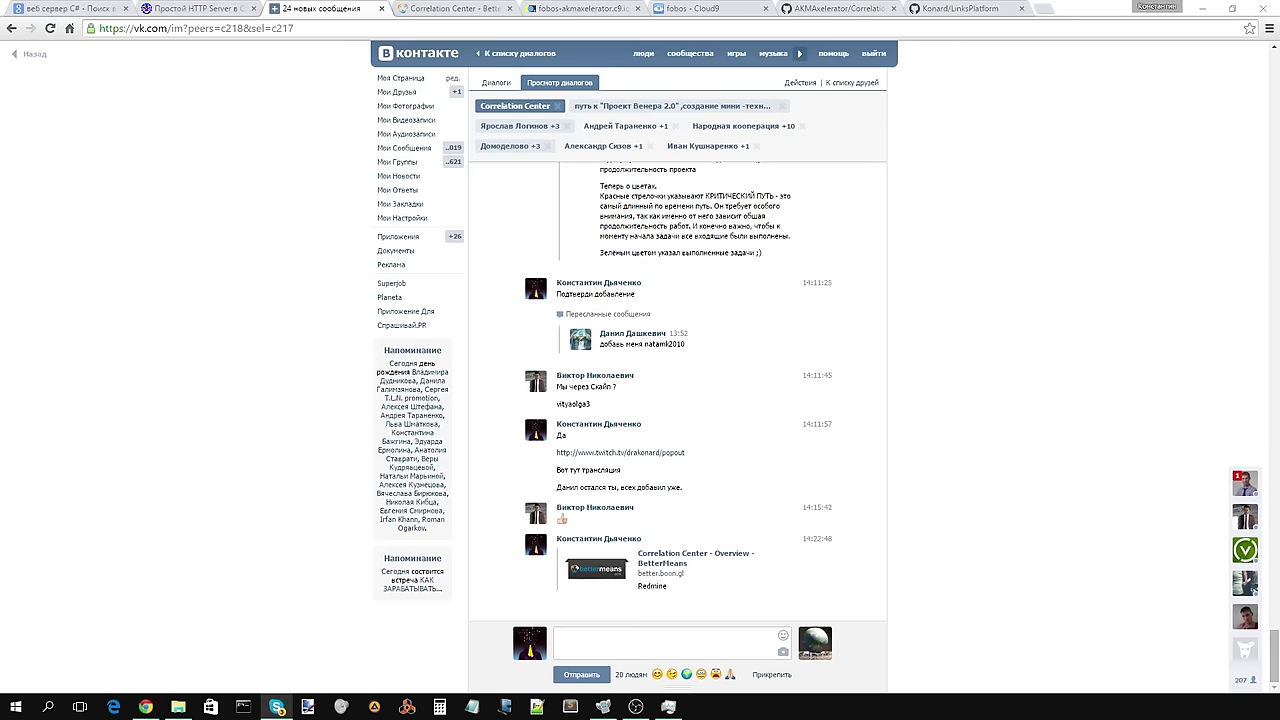
click(989, 571)
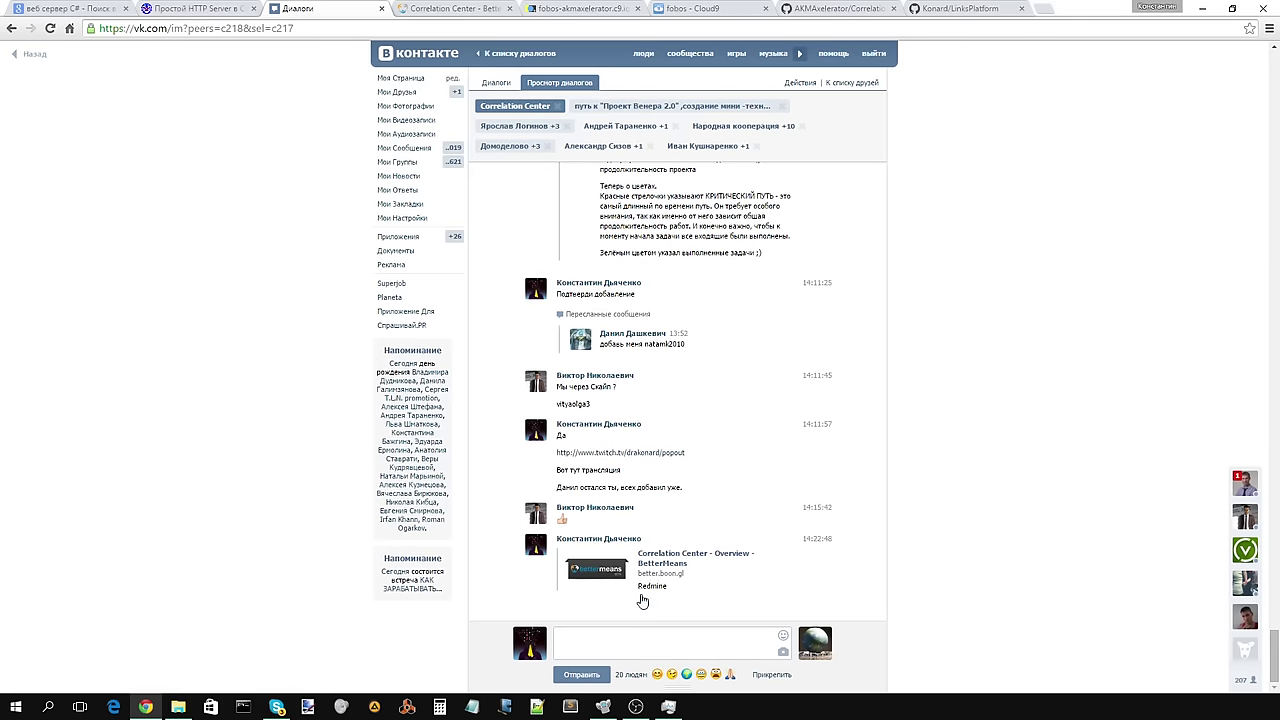
key(ctrl+v)
drag(582, 636, 548, 643)
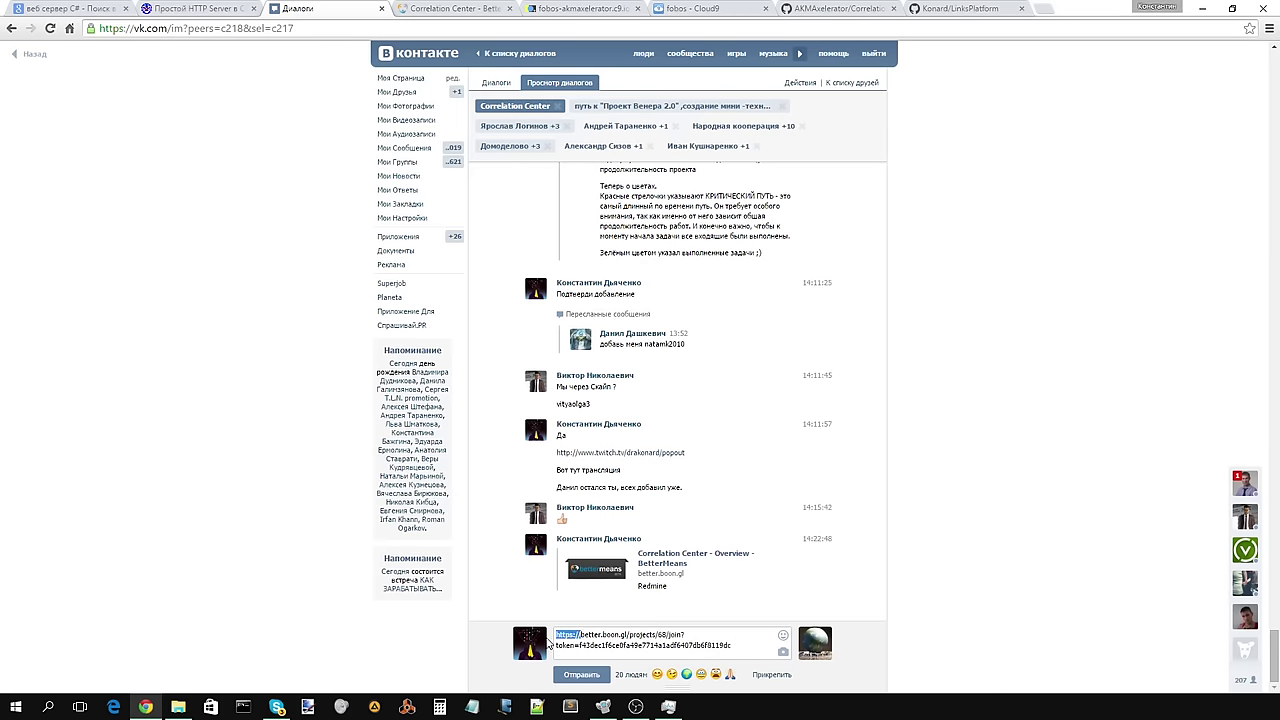
key(BackSpace)
key(Return)
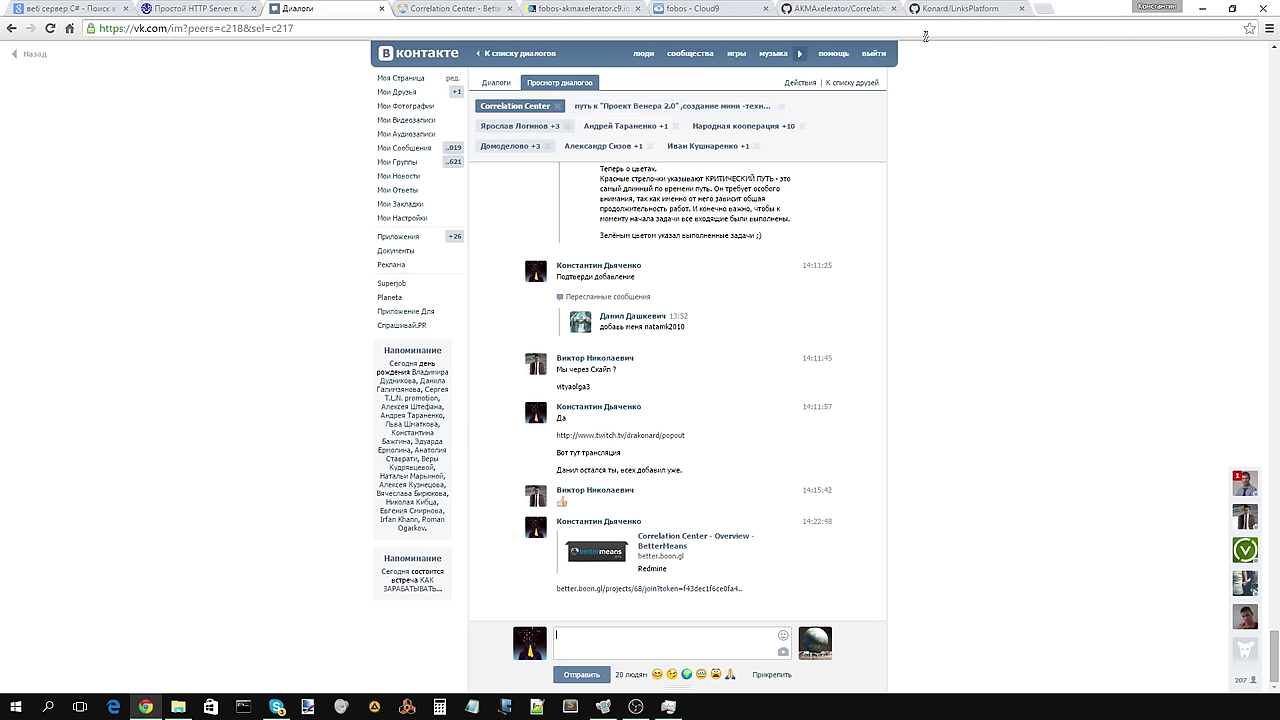
Step: Open the Correlation Center workstream's dashboard in BetterMeans and show its done and cancelled task columns
click(446, 12)
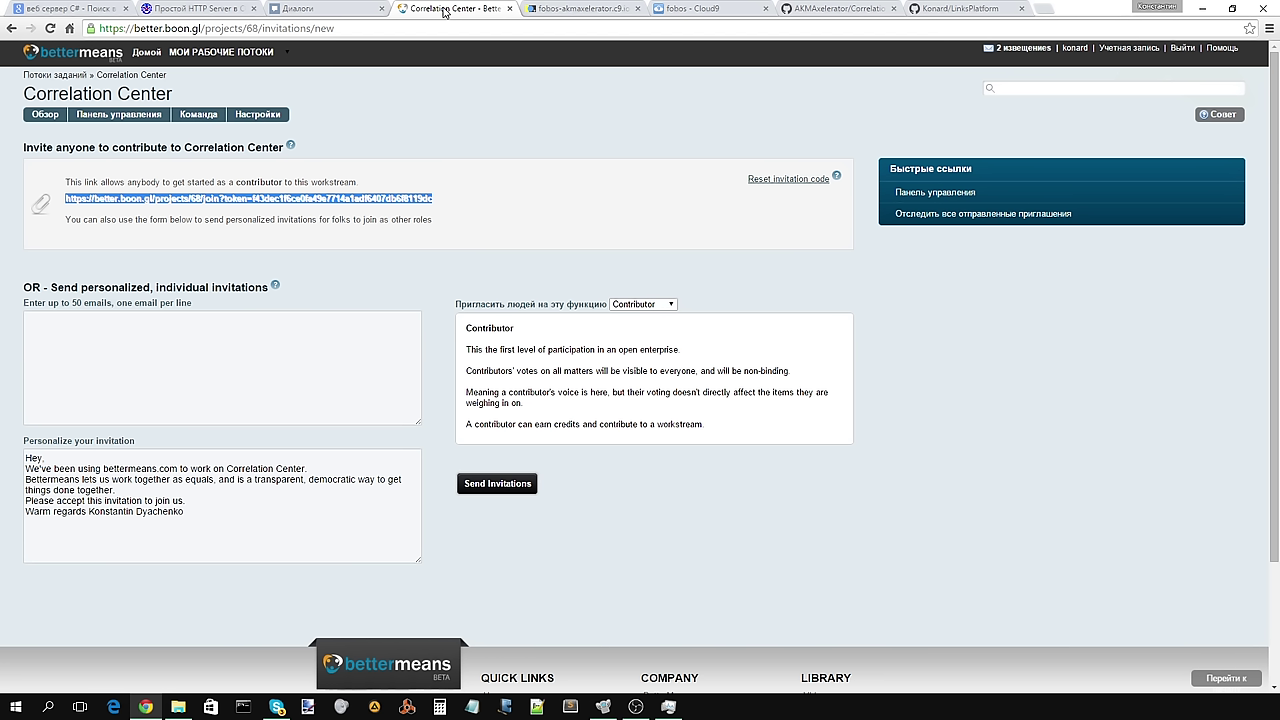
click(704, 242)
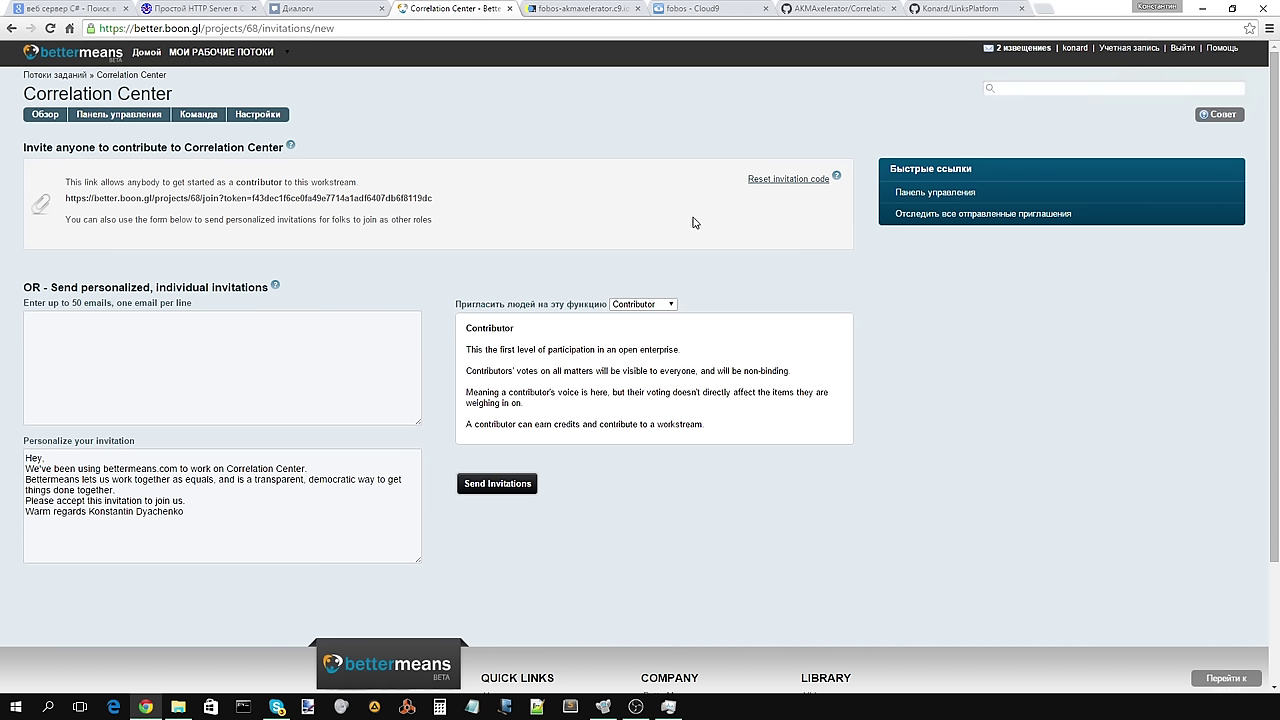
click(150, 116)
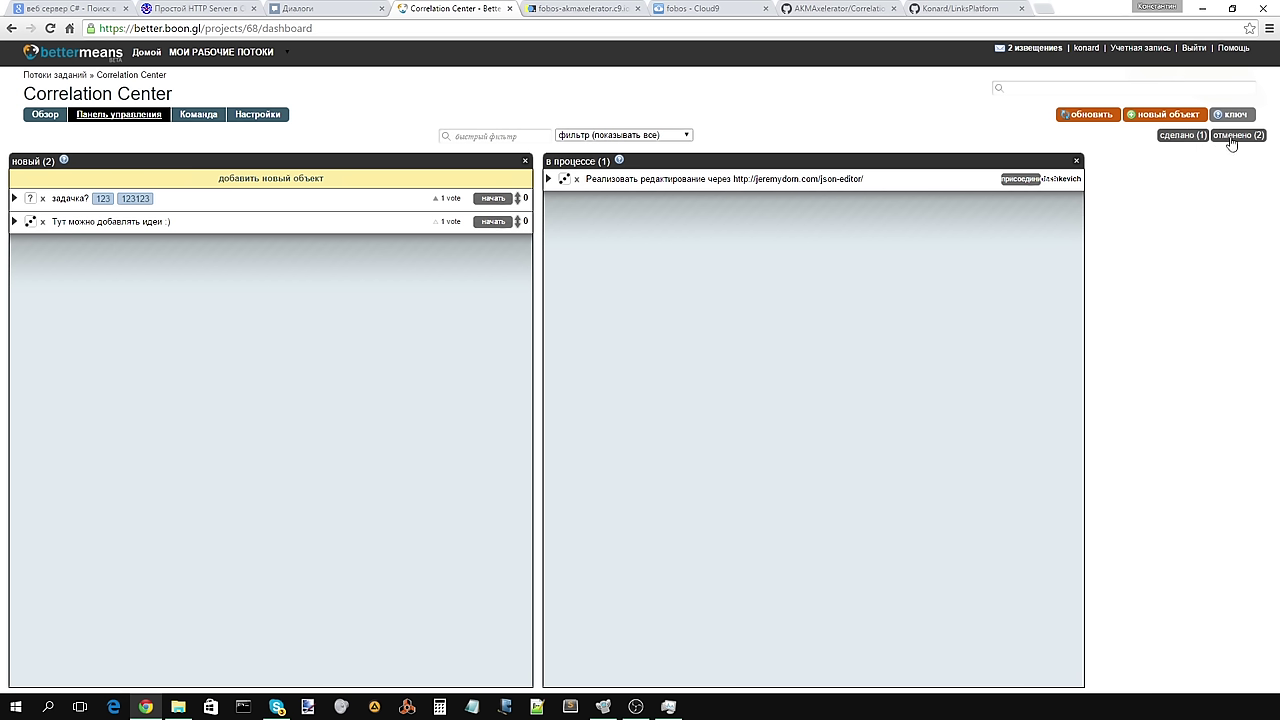
click(1183, 135)
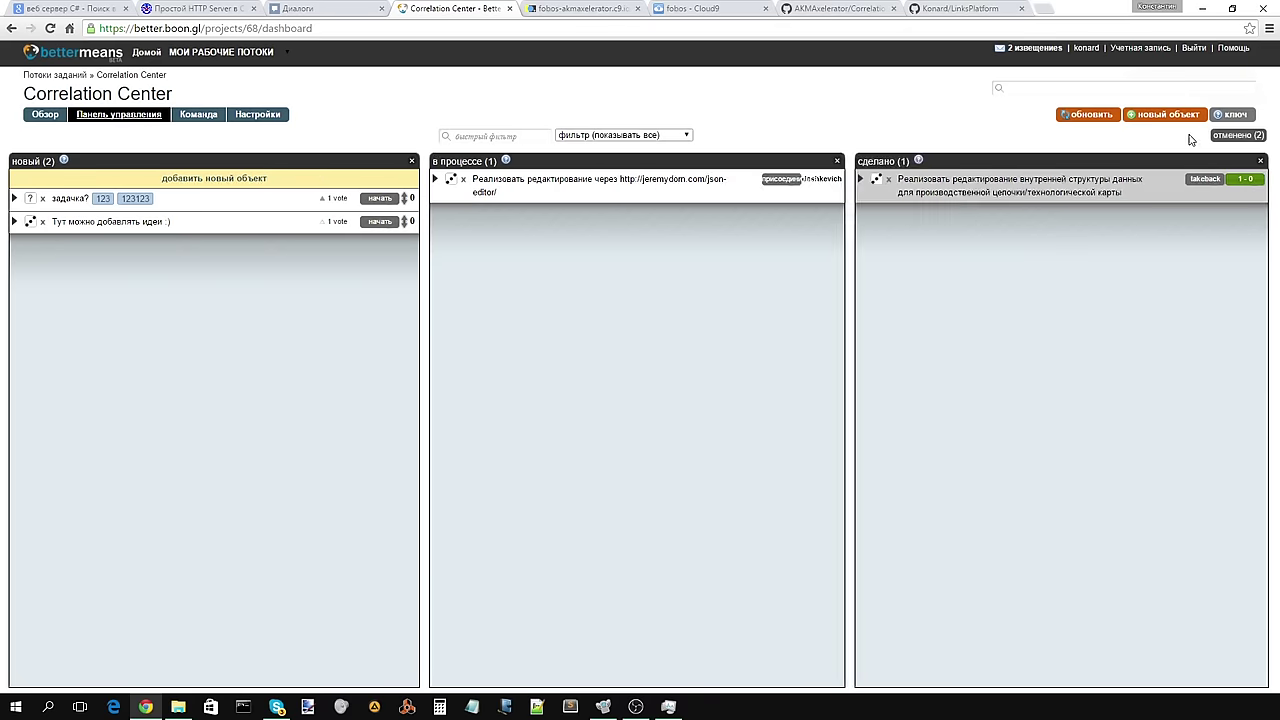
click(1230, 136)
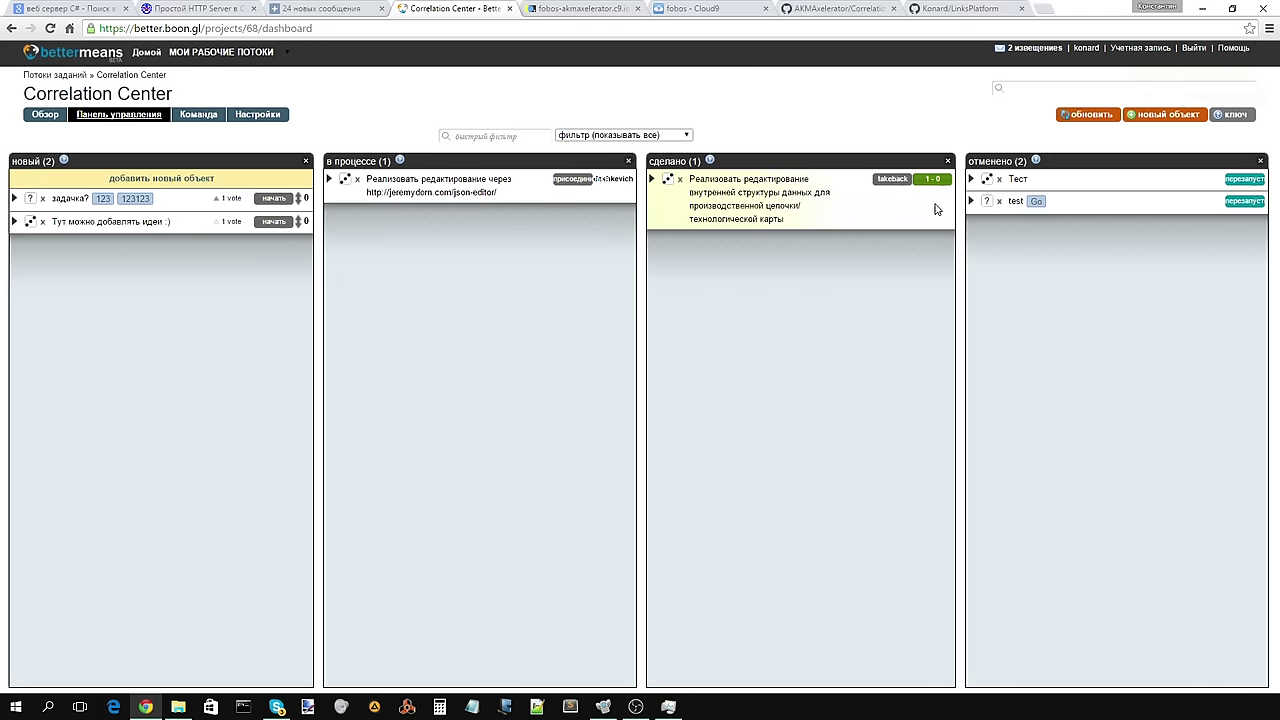
Step: Hide the in-progress, done and cancelled columns on the dashboard and show all of them again
click(948, 162)
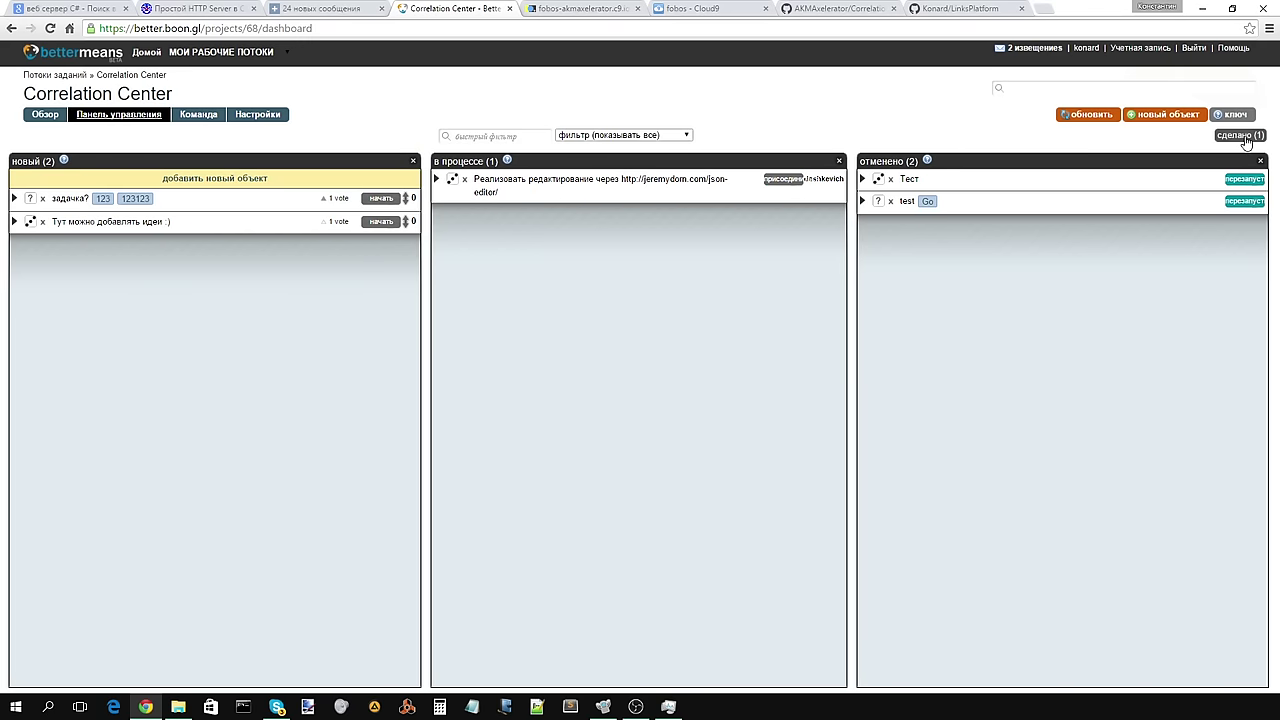
click(1247, 140)
click(947, 161)
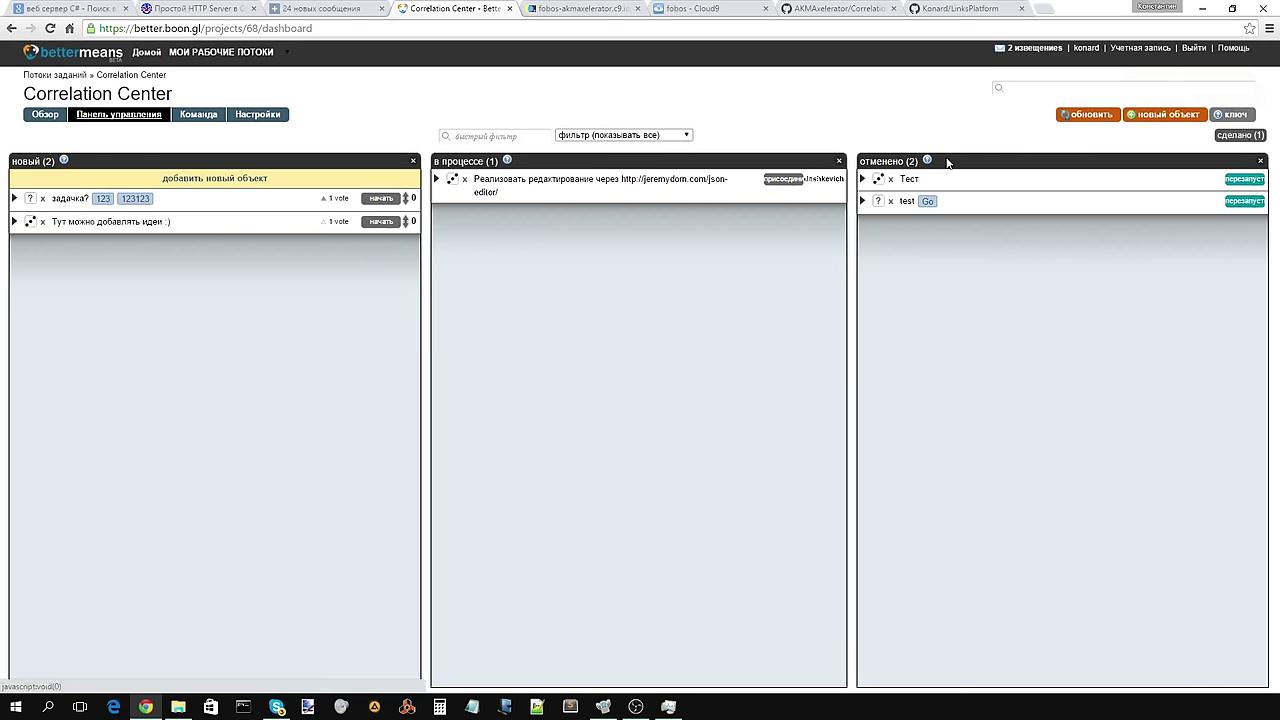
click(839, 161)
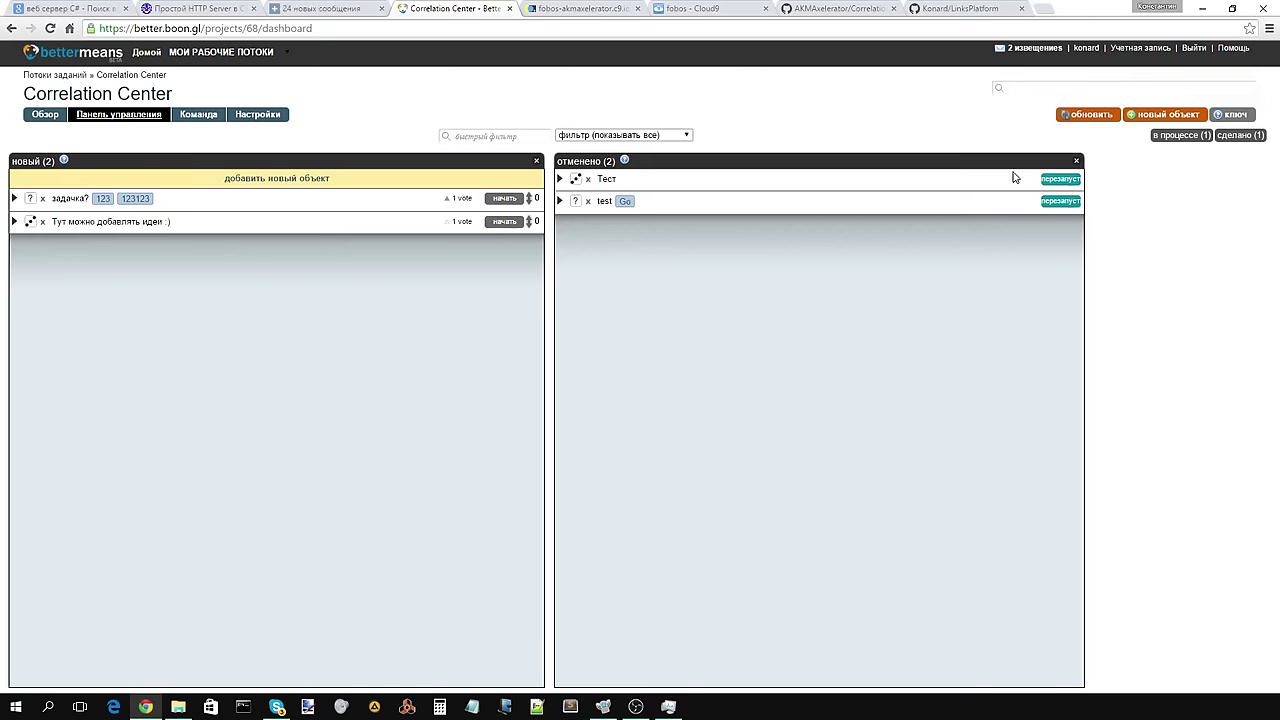
click(1082, 162)
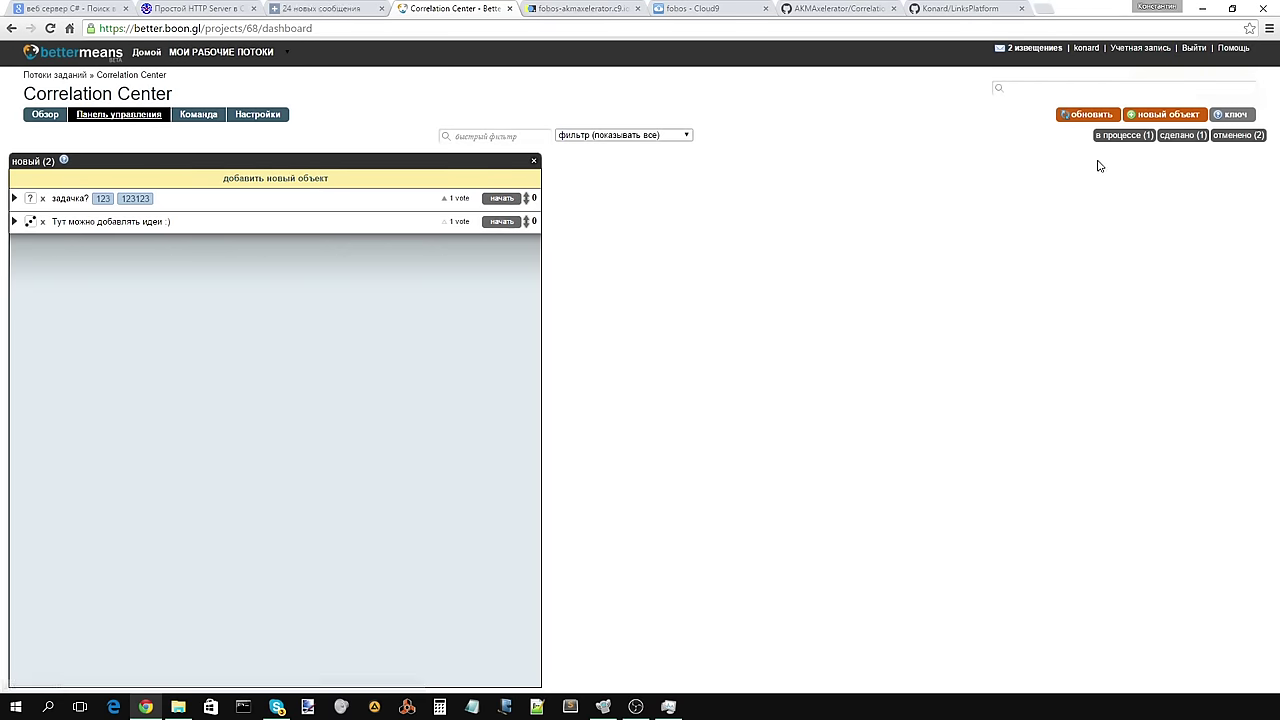
click(1112, 135)
click(1170, 137)
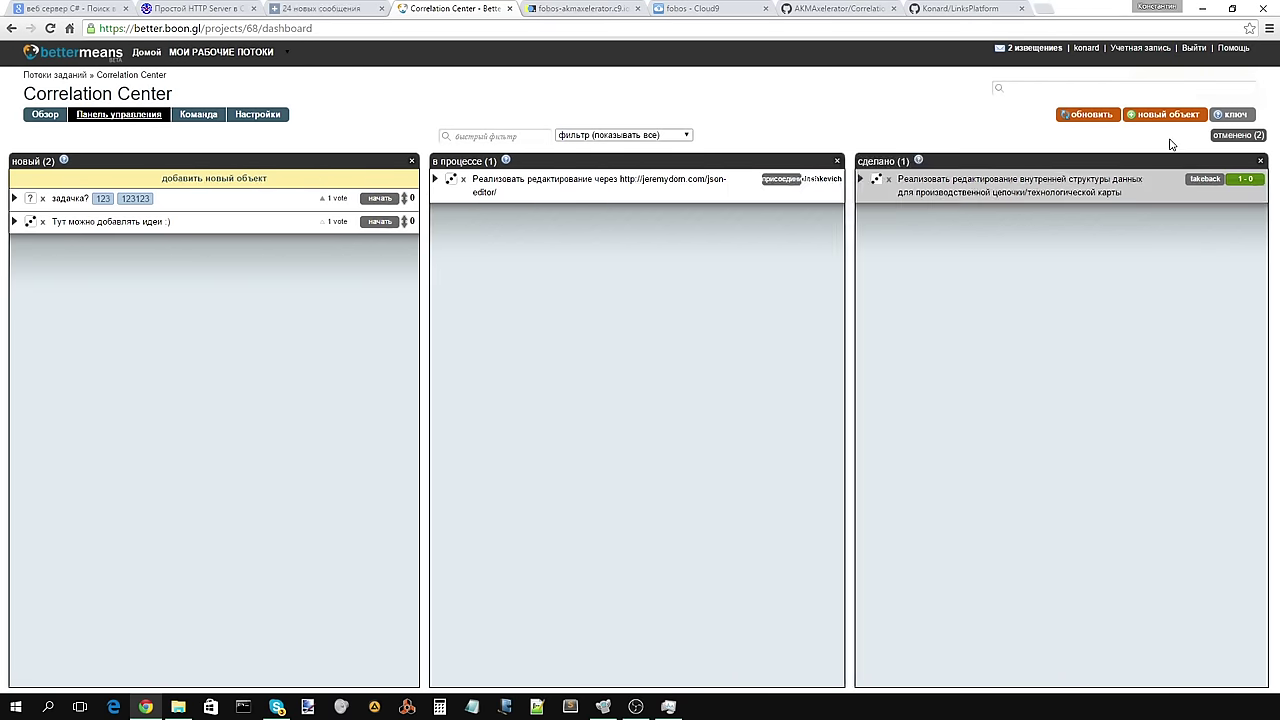
click(1244, 136)
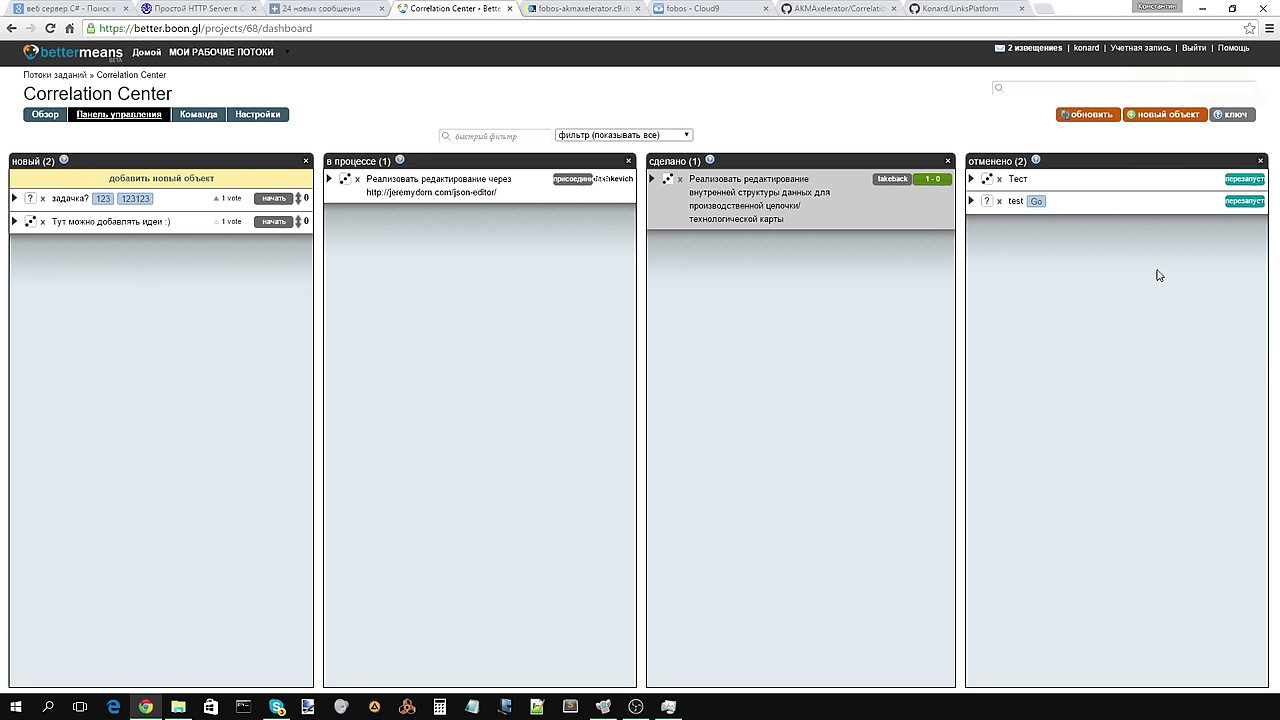
Step: Open the profile of the Libre workstream's creator from the Correlation Center team list and open Libre in a new tab
click(216, 114)
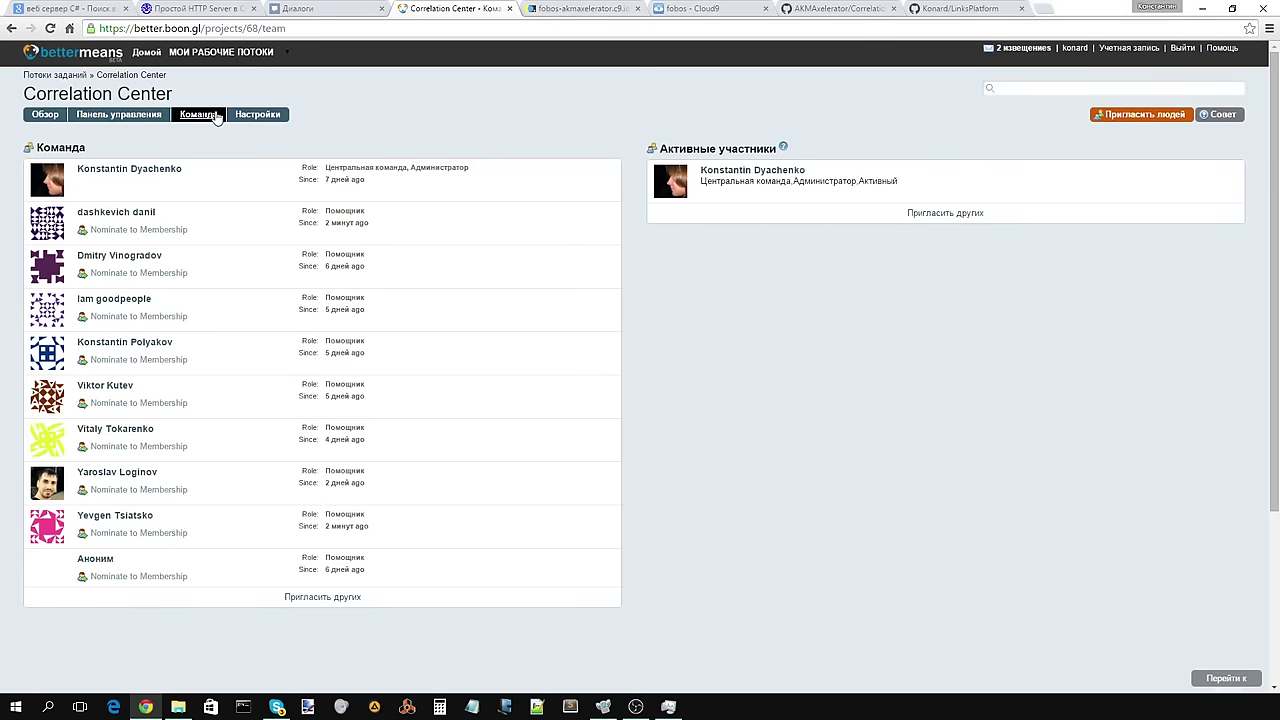
click(150, 479)
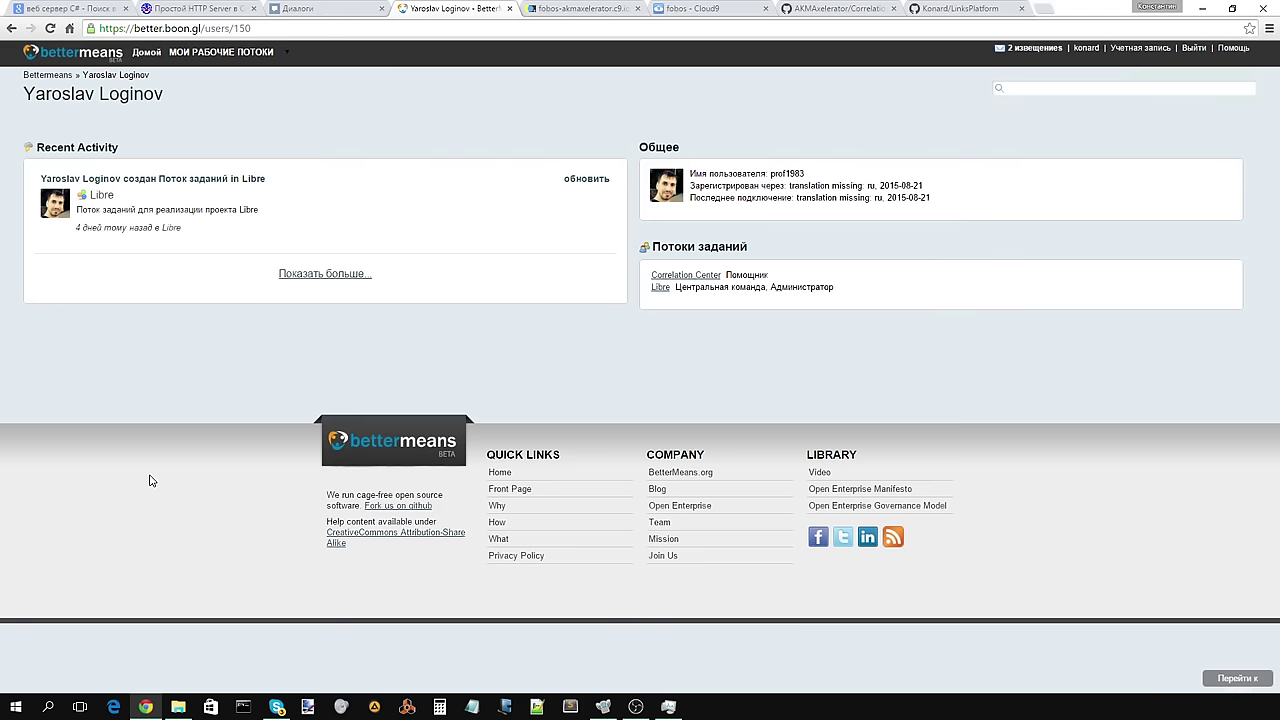
middle_click(100, 196)
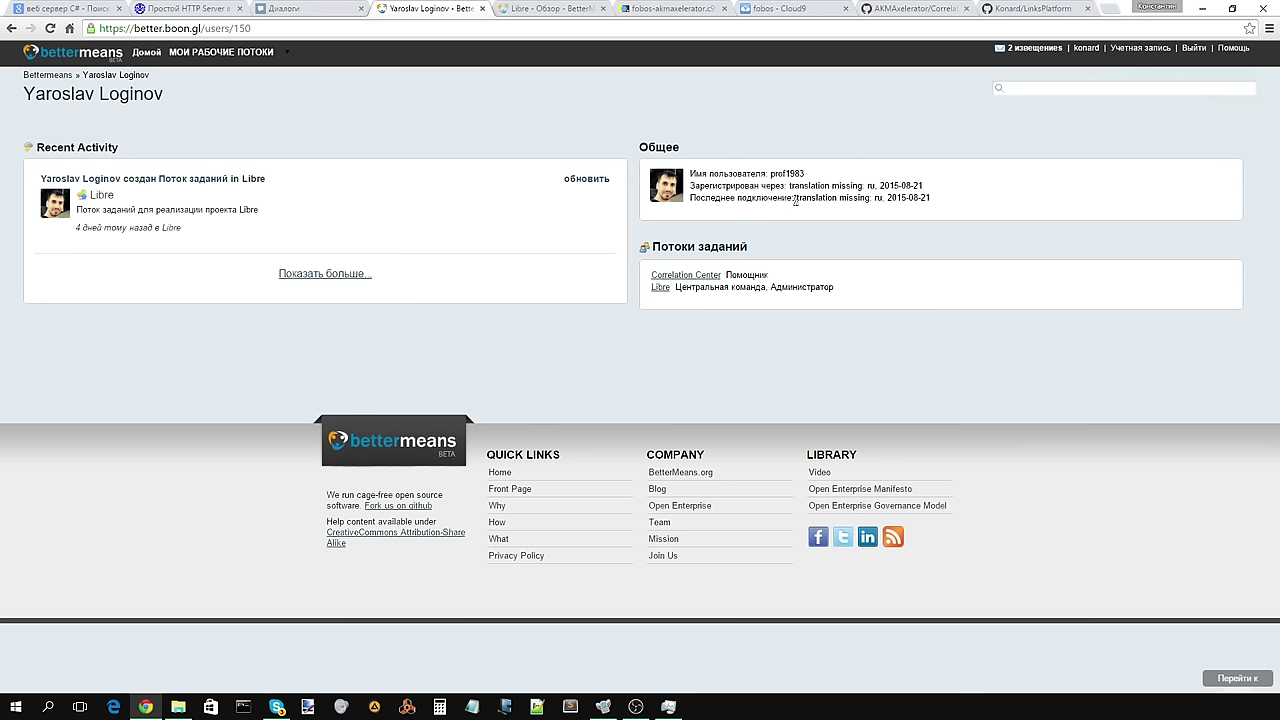
Step: Highlight the member's roles in the Correlation Center and Libre workstreams on the profile page
double_click(664, 246)
click(740, 248)
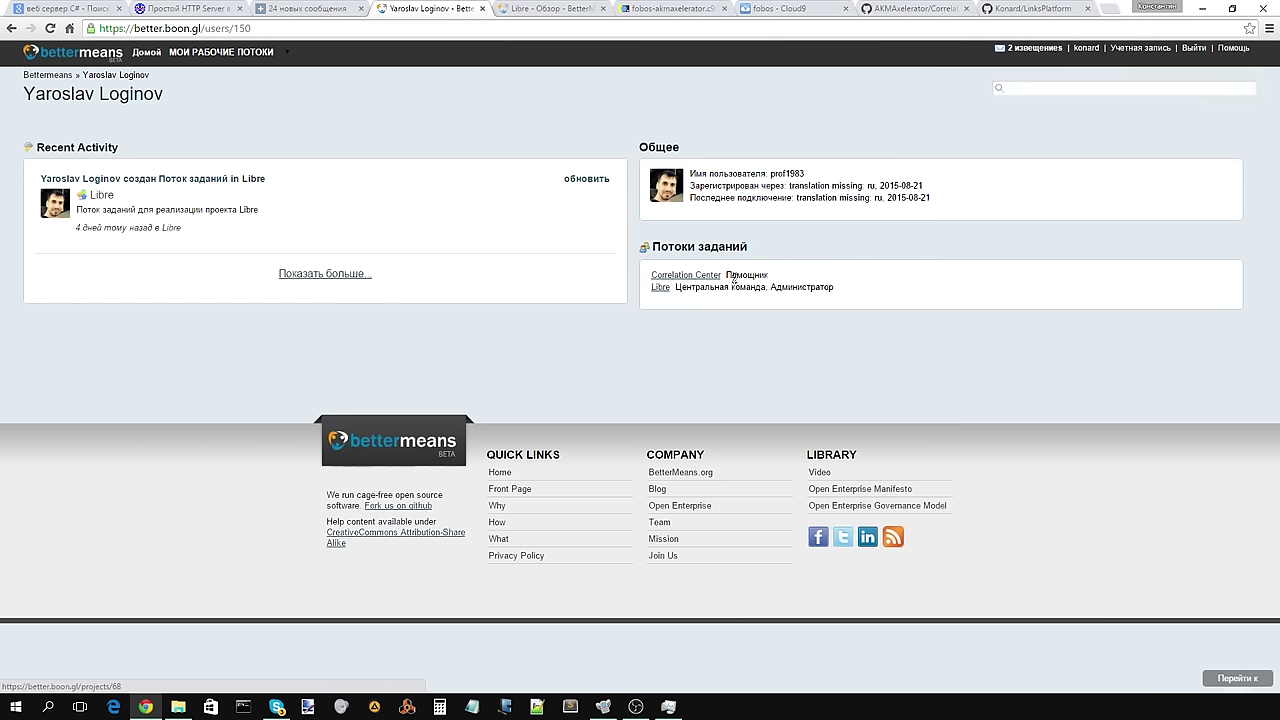
mouse_move(755, 275)
mouse_down()
mouse_move(718, 276)
mouse_move(767, 274)
mouse_up()
drag(676, 289, 857, 291)
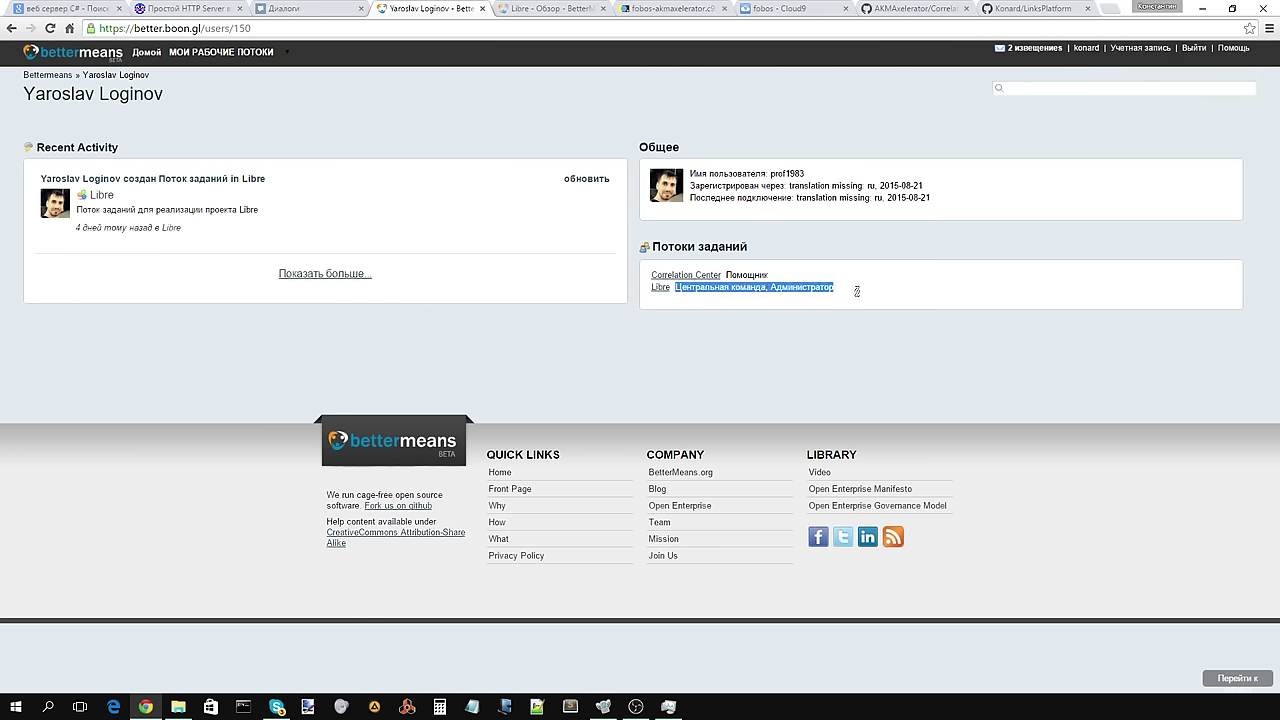
click(852, 290)
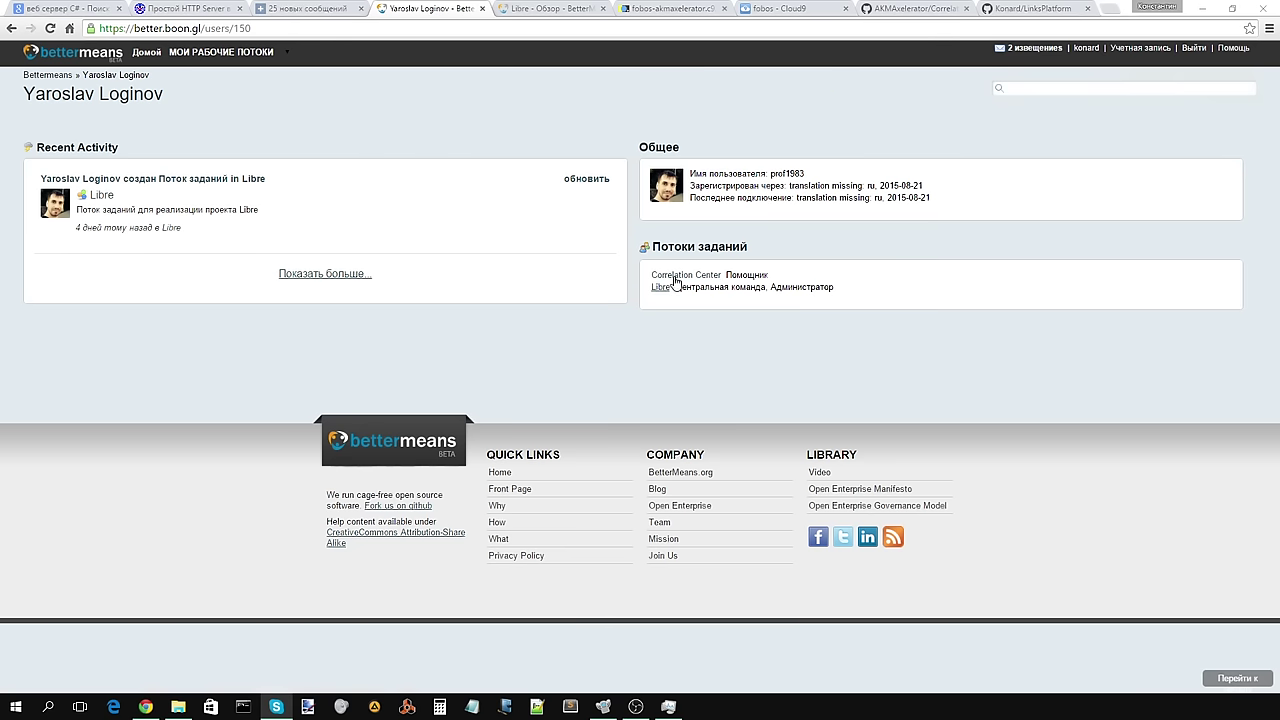
Step: Go from the member's profile back to the Correlation Center workstream and open its dashboard
click(675, 283)
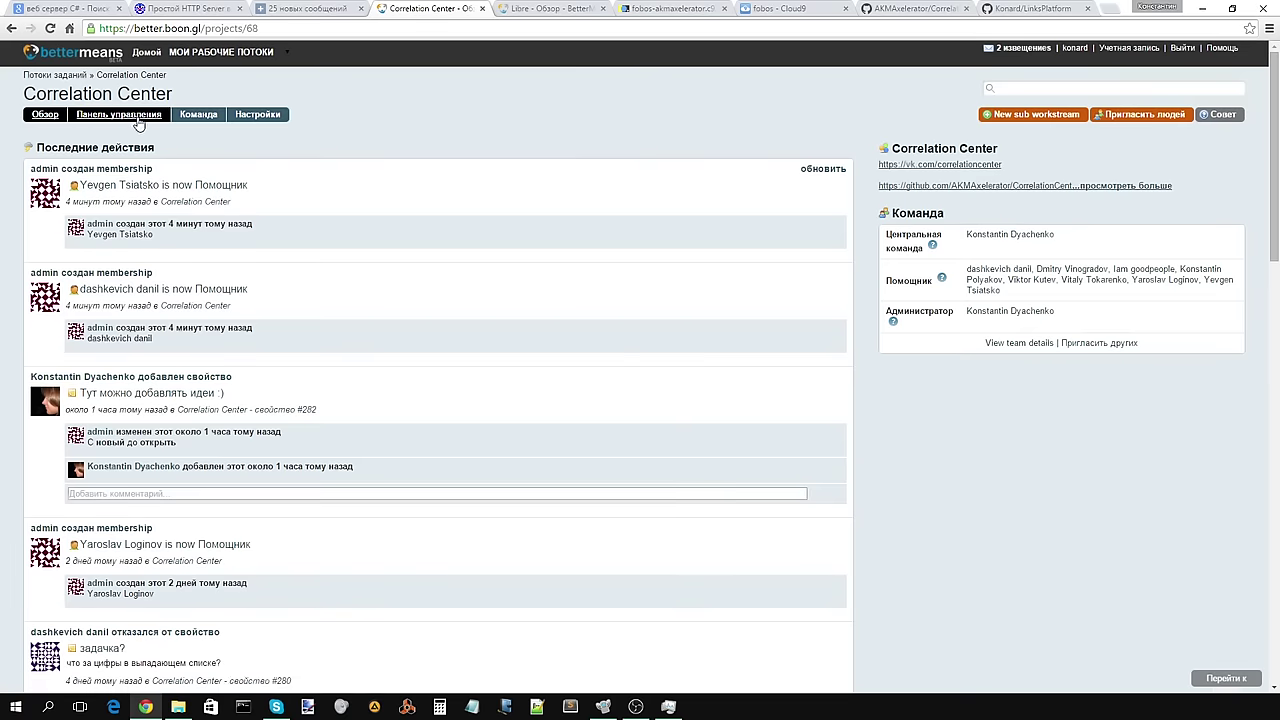
click(136, 116)
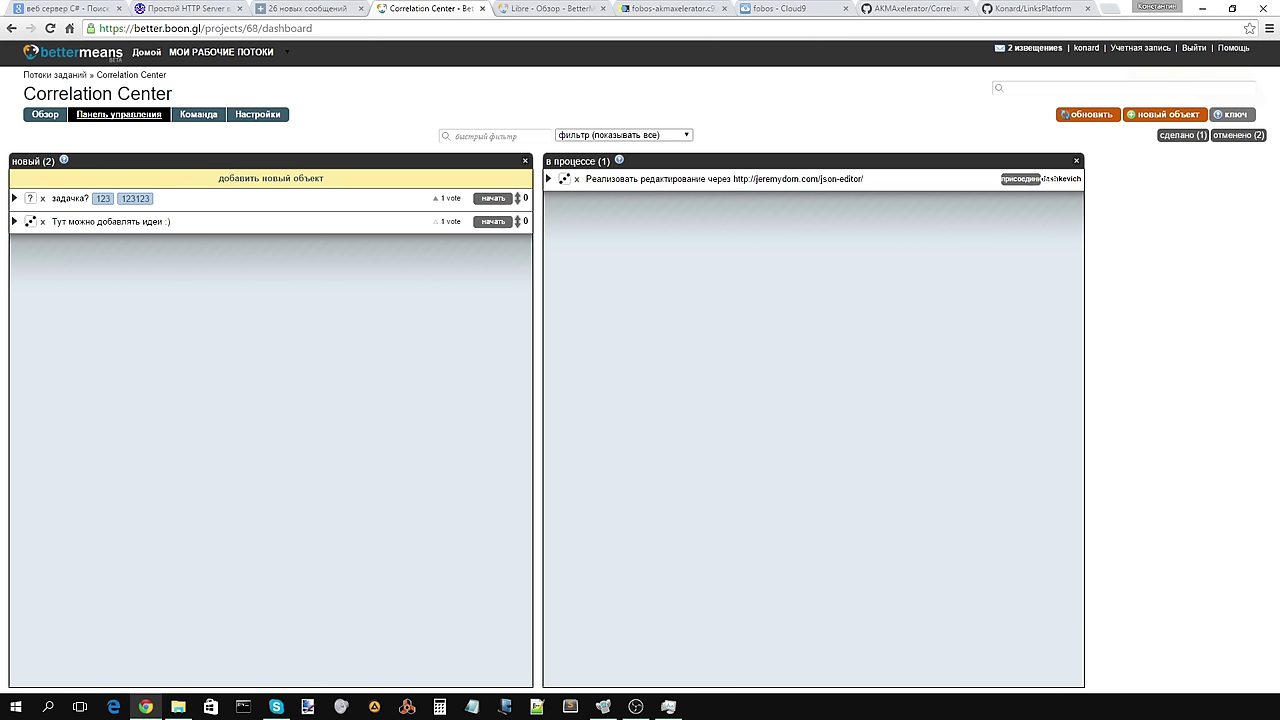
Step: Switch to VK and open the resource-reputation social network album, viewing its first mock-up and the projects mock-up in a separate tab
click(278, 12)
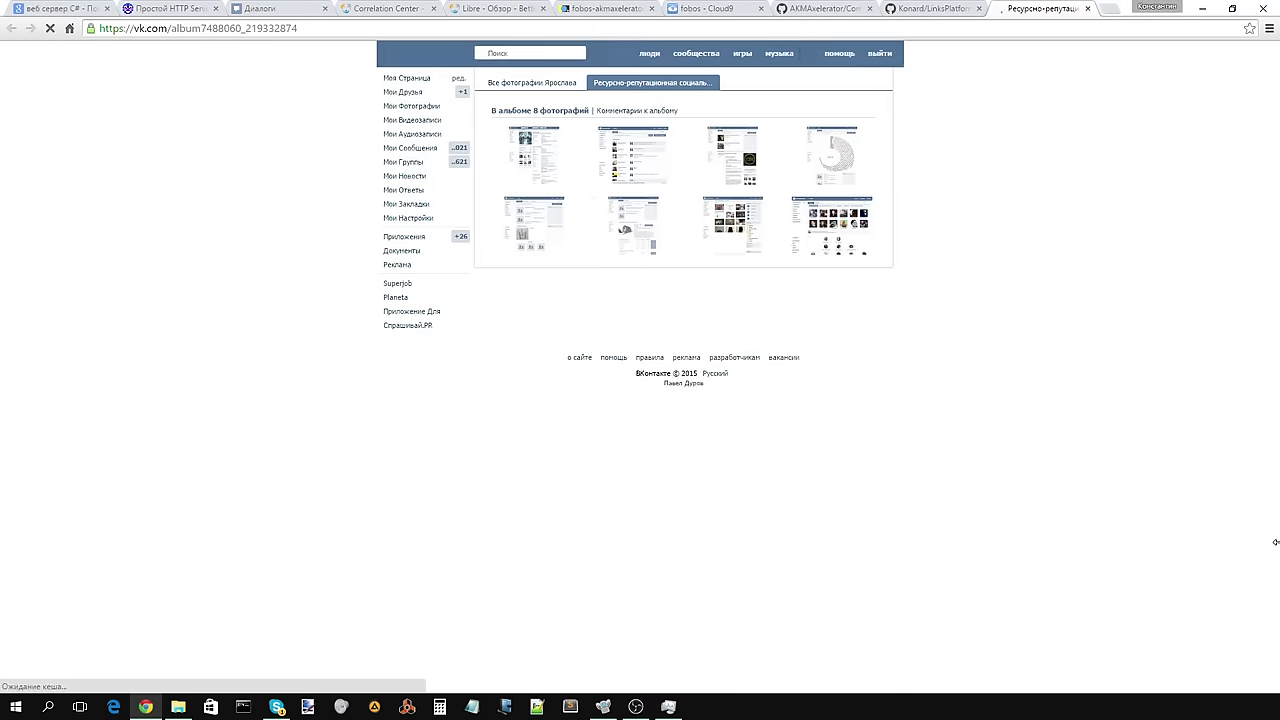
click(540, 158)
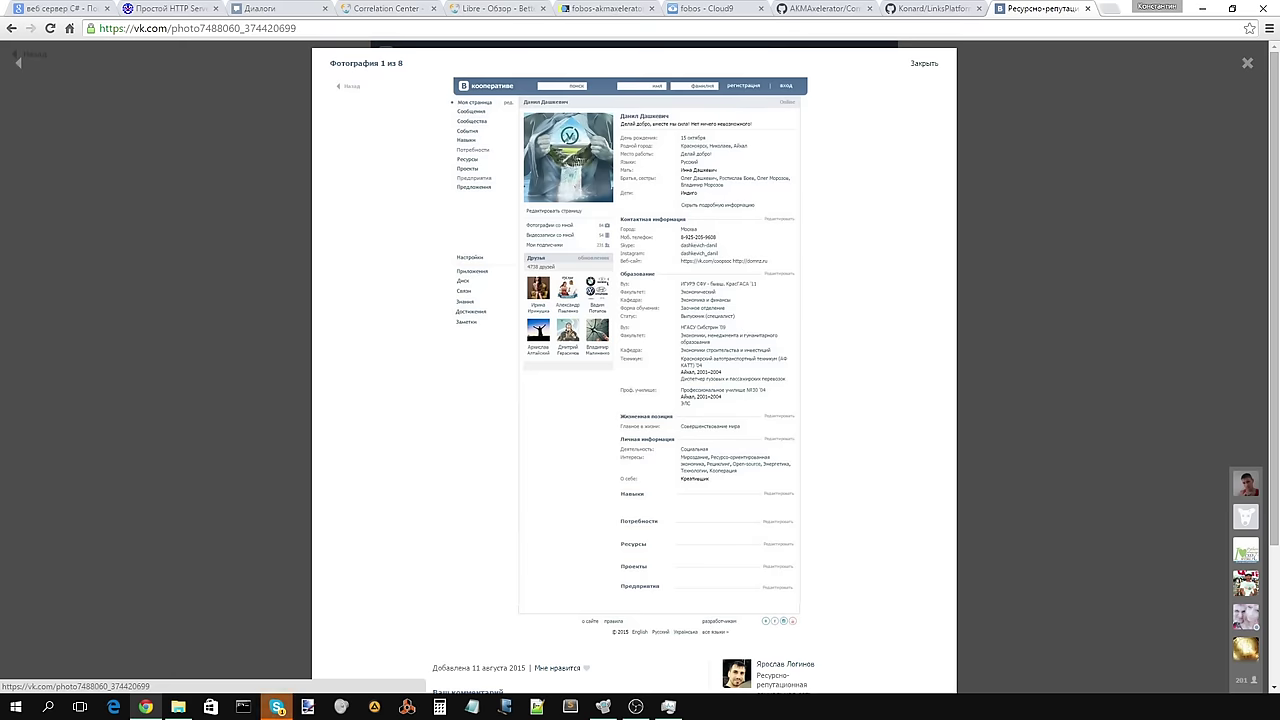
key(alt+Return)
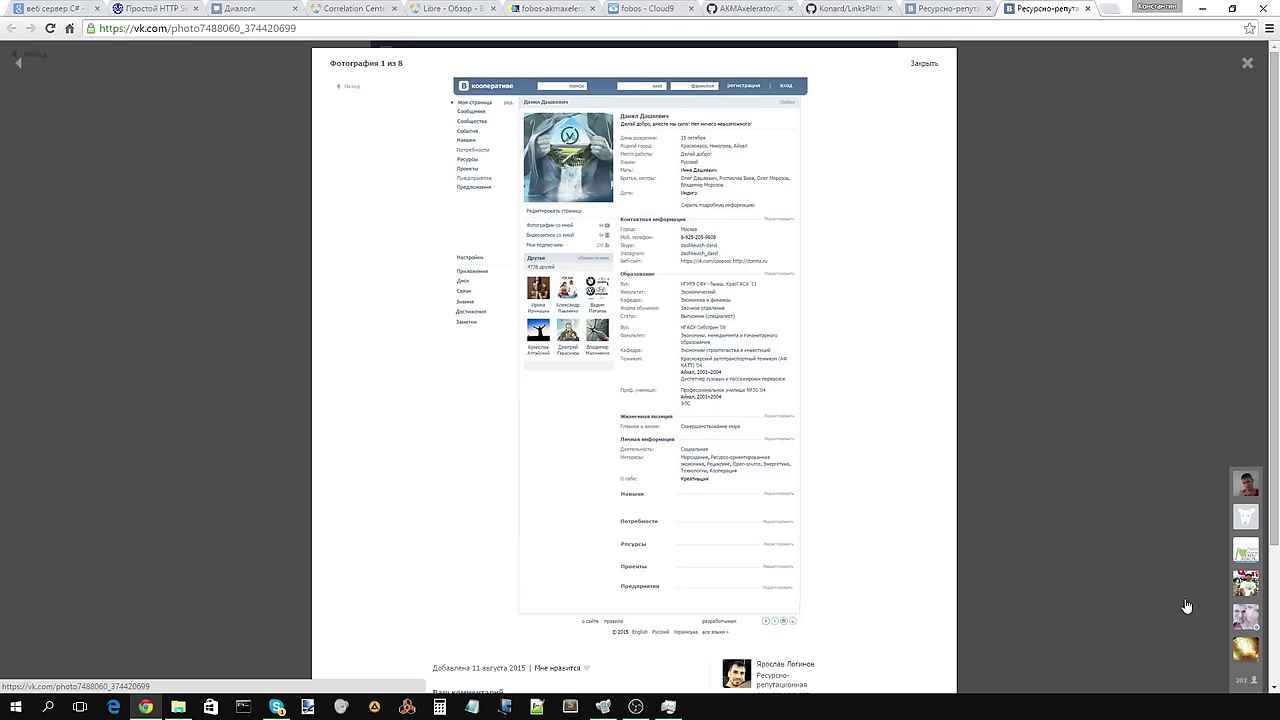
click(1087, 8)
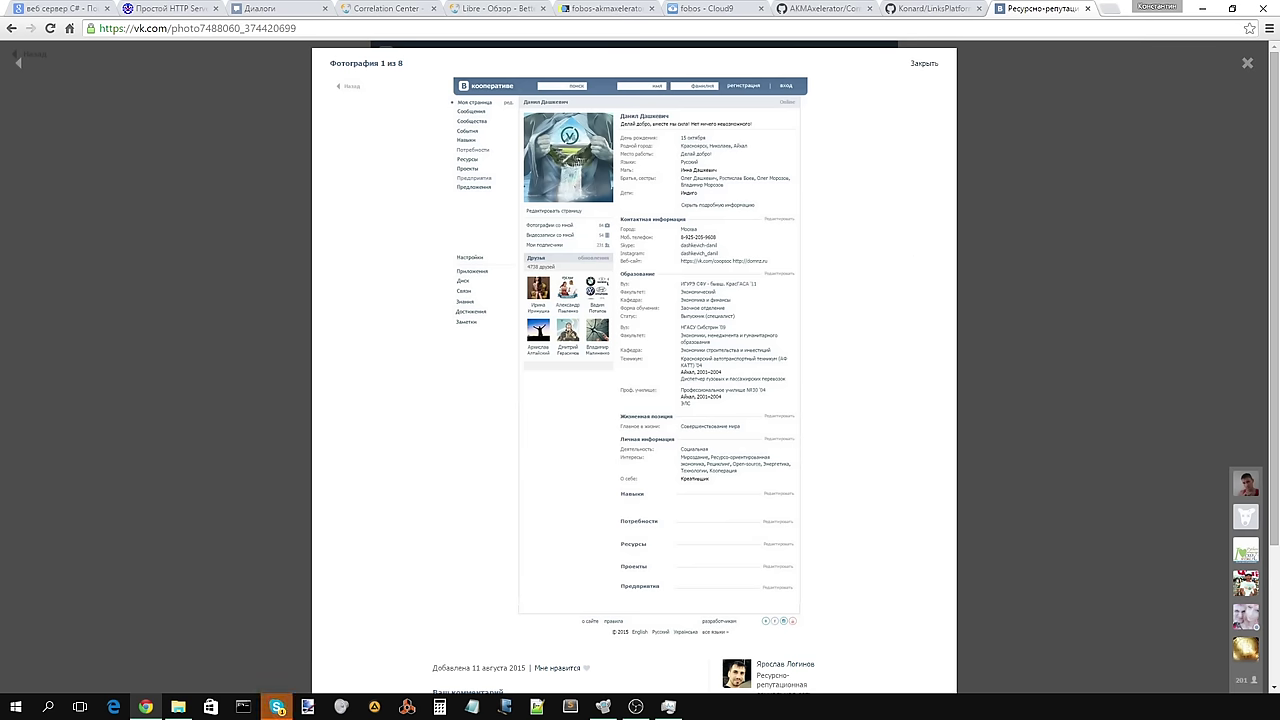
key(ctrl+shift+t)
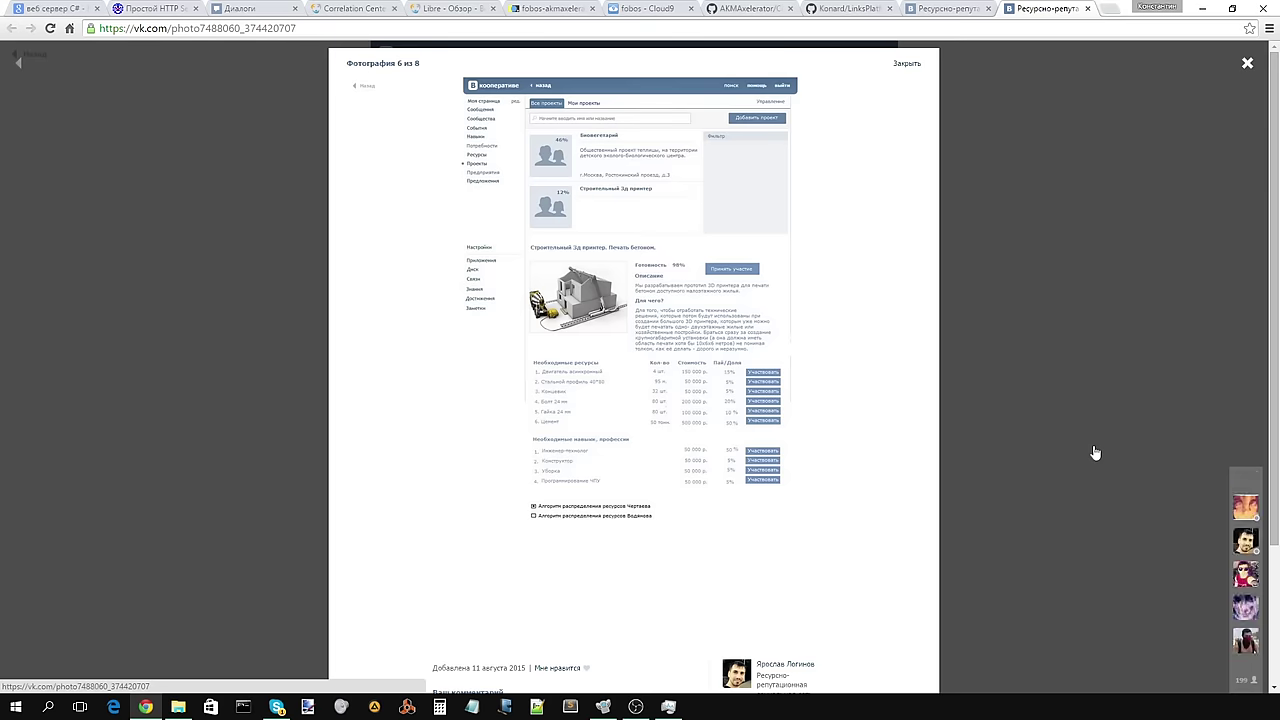
Step: Leaf through all eight social network mock-ups in the album, from the profile page to the connections page
click(948, 12)
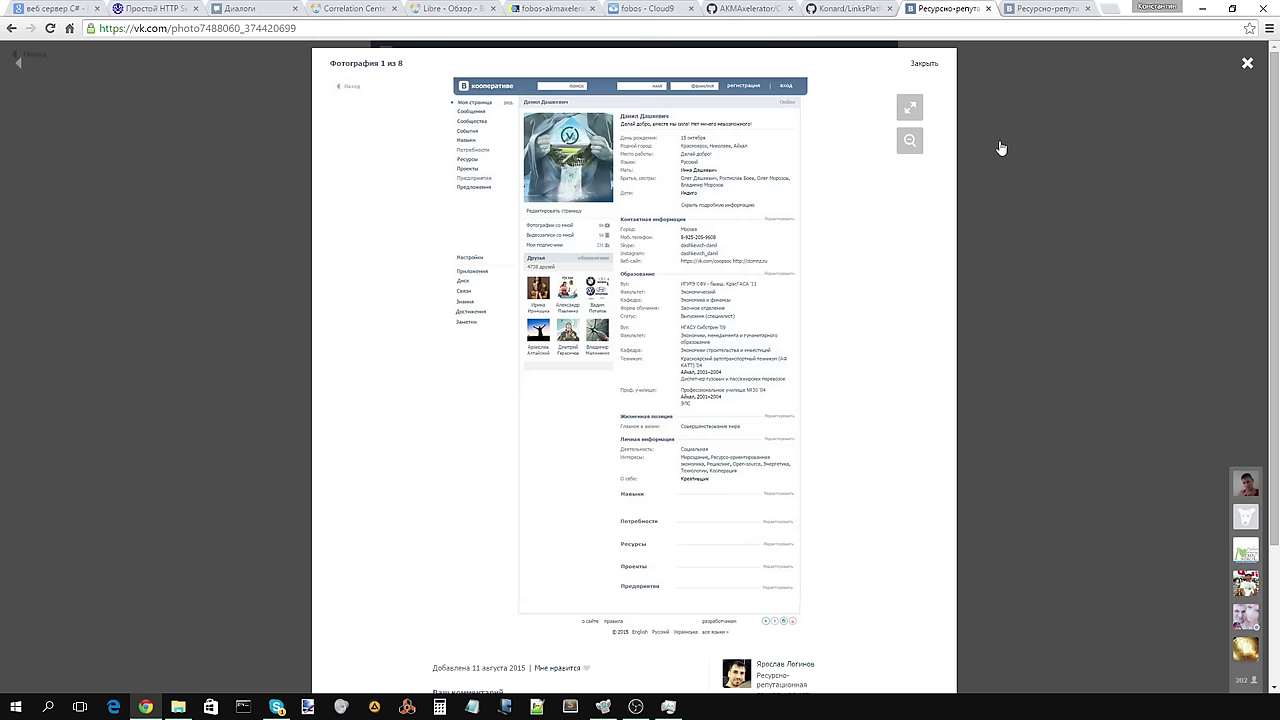
key(Right)
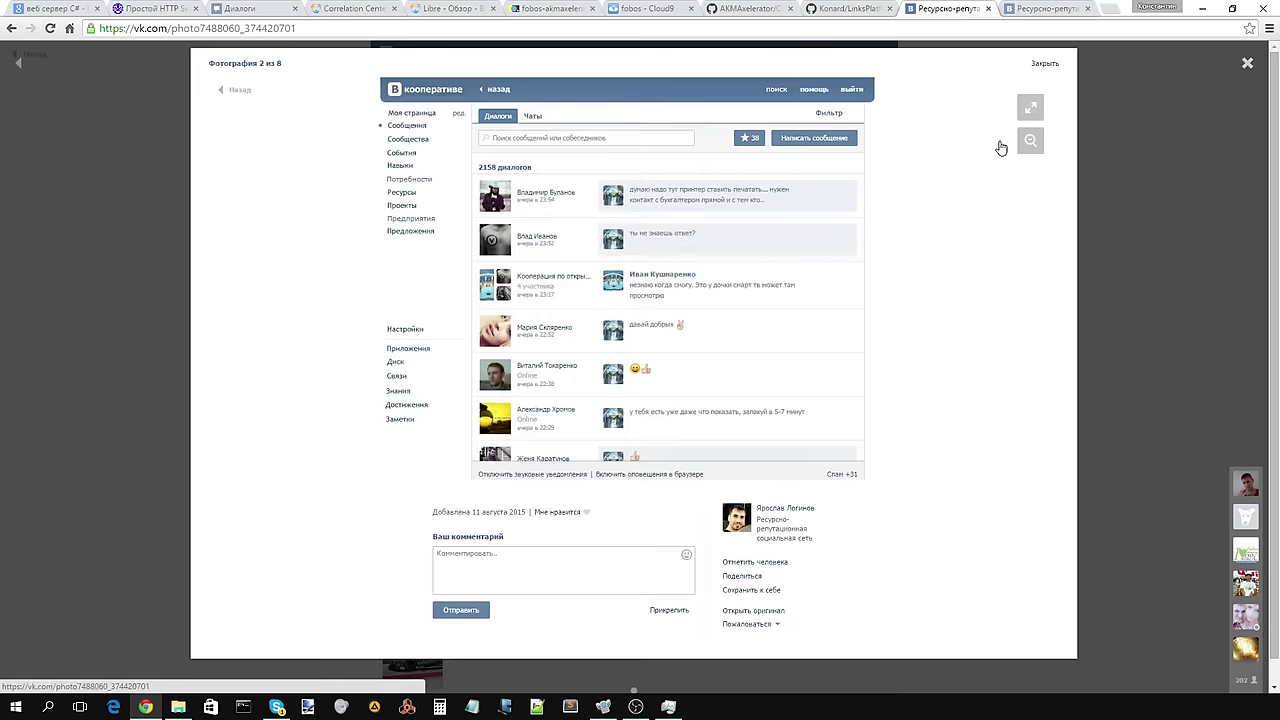
key(Right)
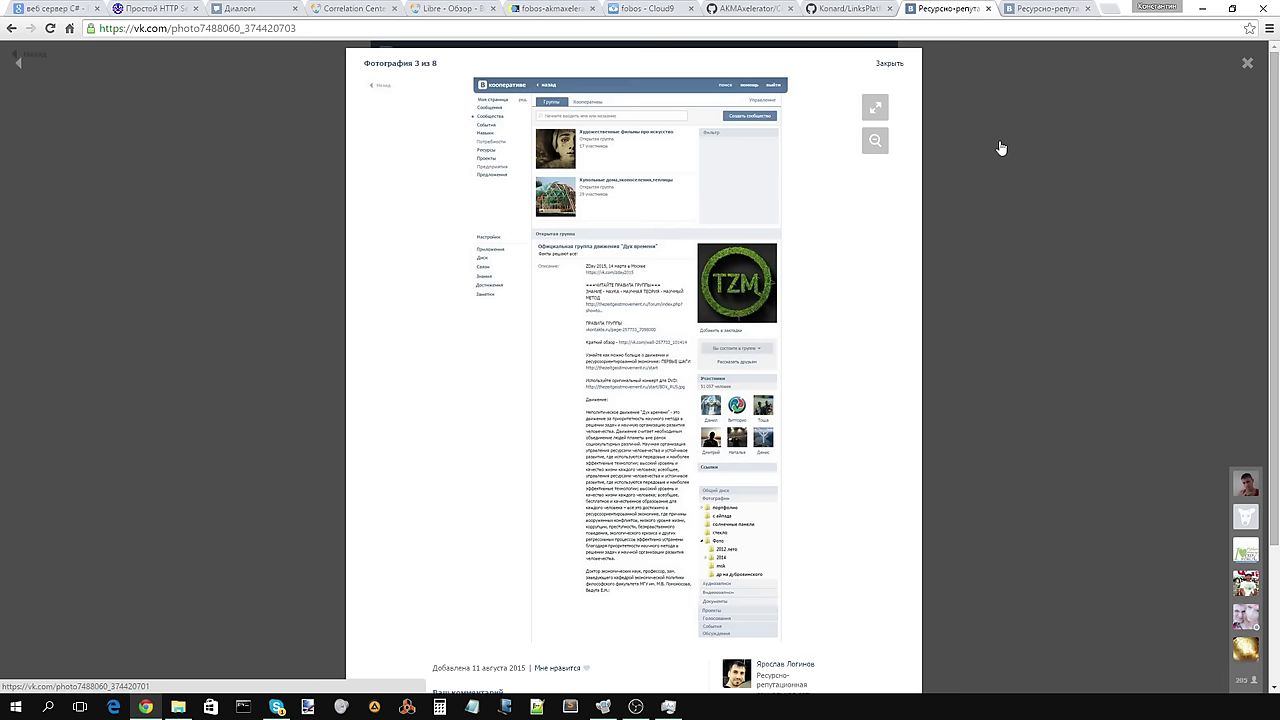
click(1000, 147)
click(1000, 147)
click(1000, 147)
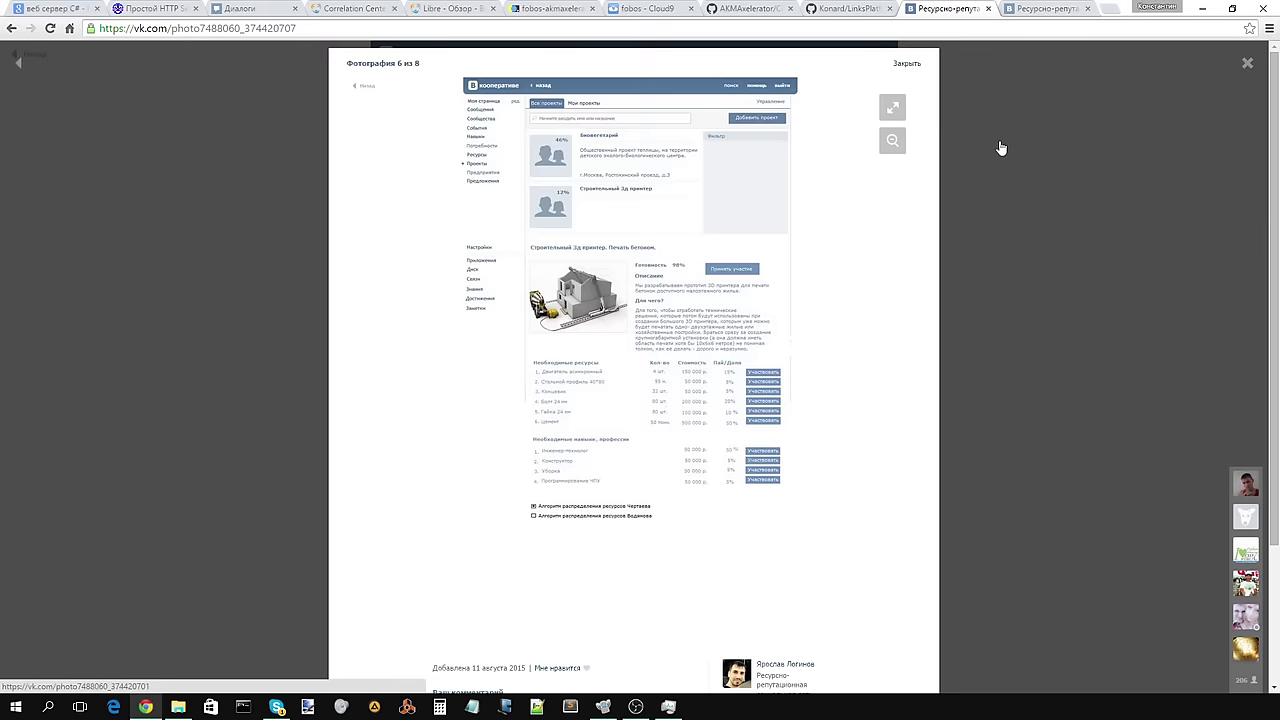
click(1000, 147)
click(1000, 147)
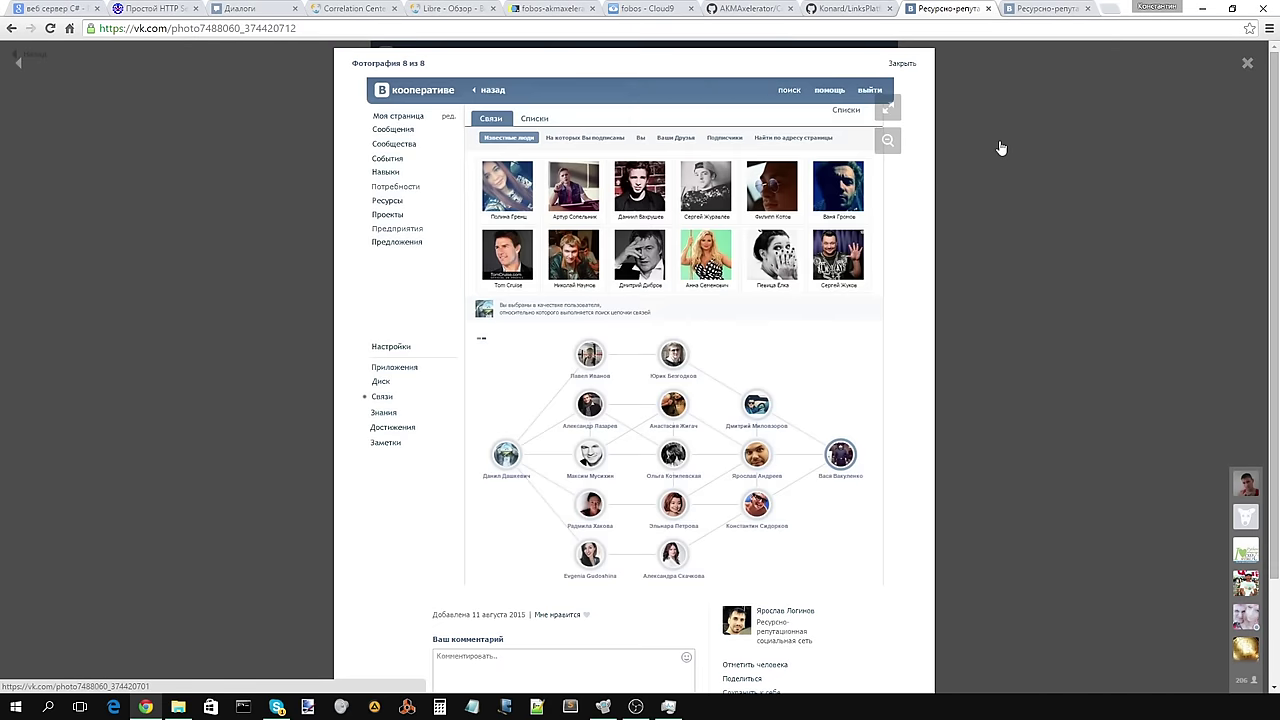
click(1000, 147)
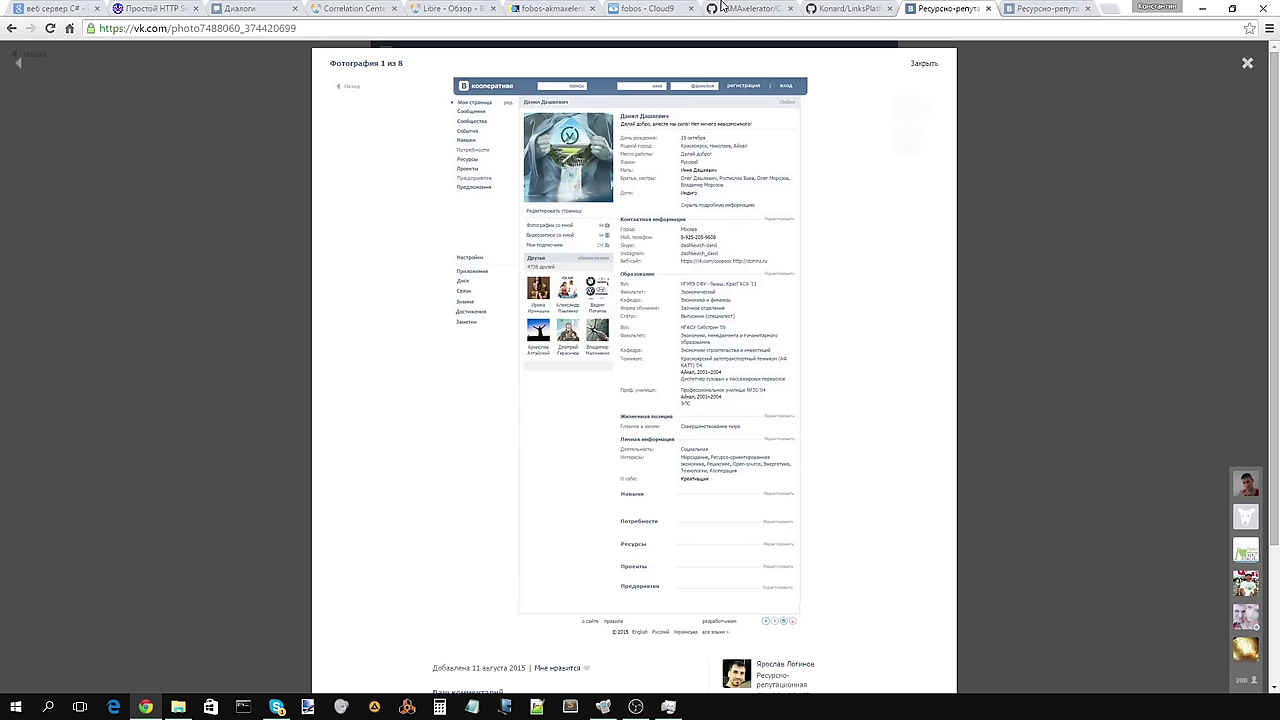
Step: Examine the skills, projects and events mock-ups in the album and return to the profile page mock-up
click(549, 321)
click(549, 321)
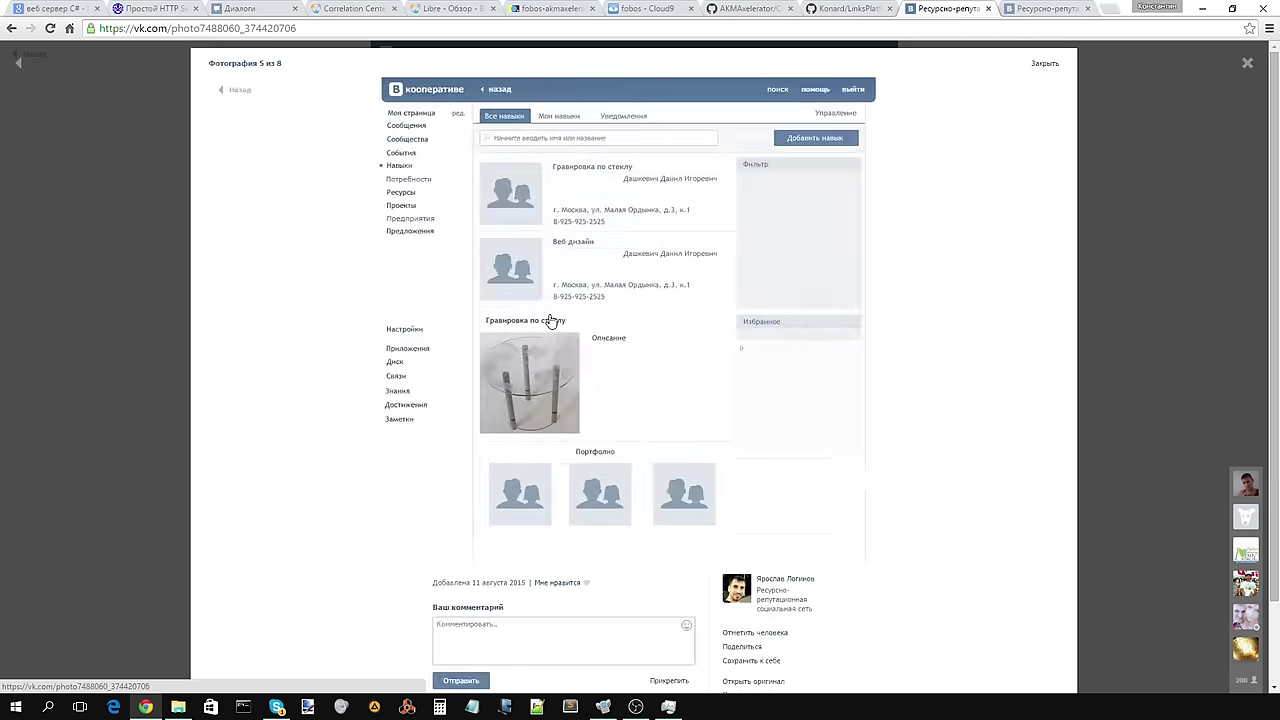
click(550, 320)
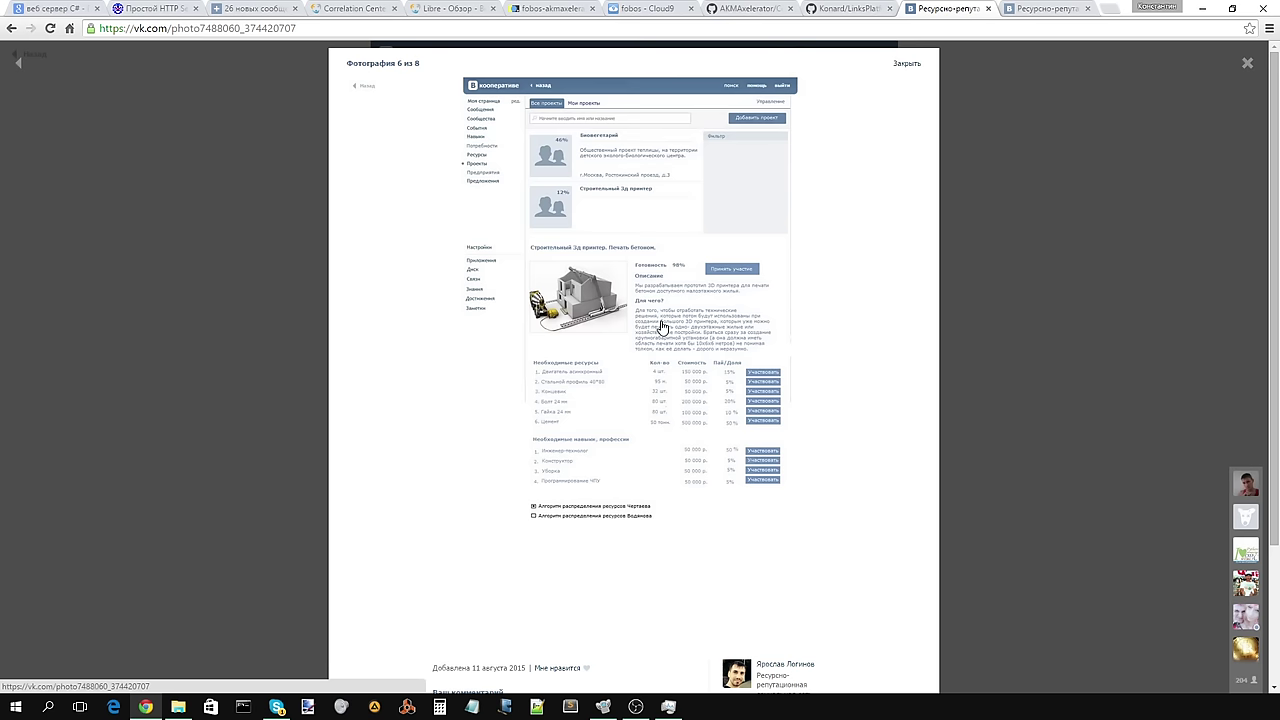
click(661, 326)
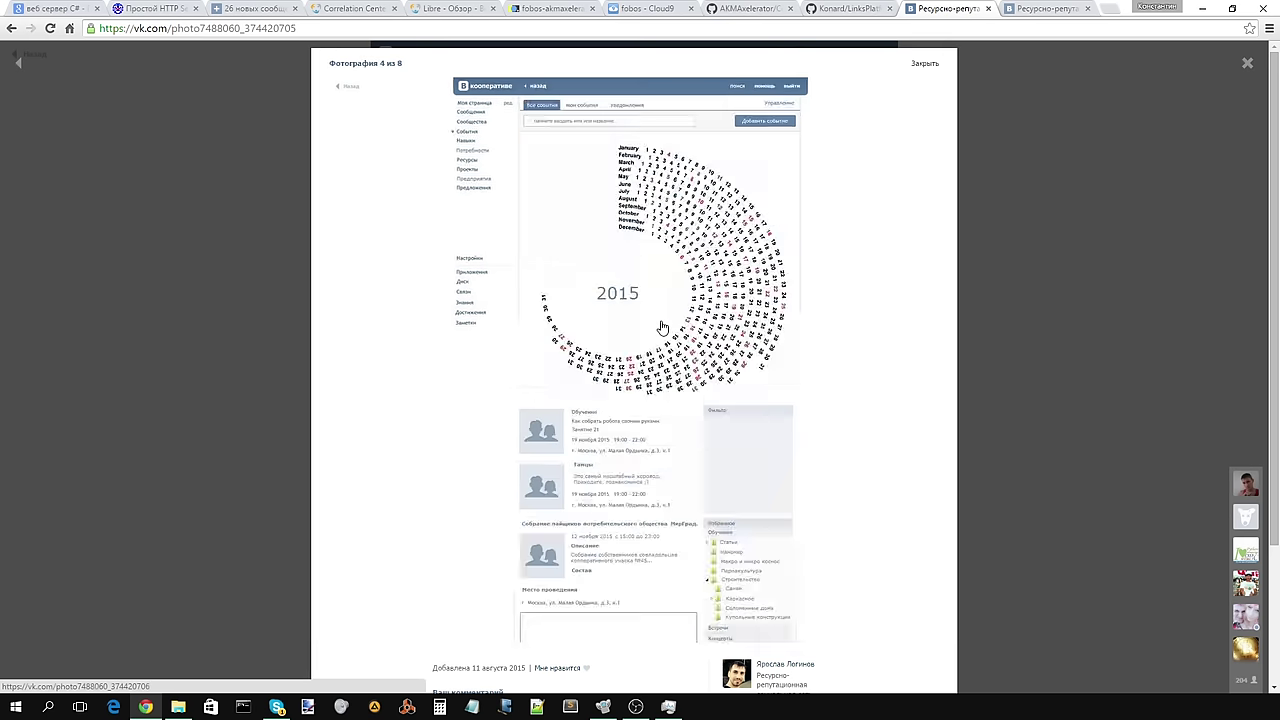
click(661, 326)
click(662, 328)
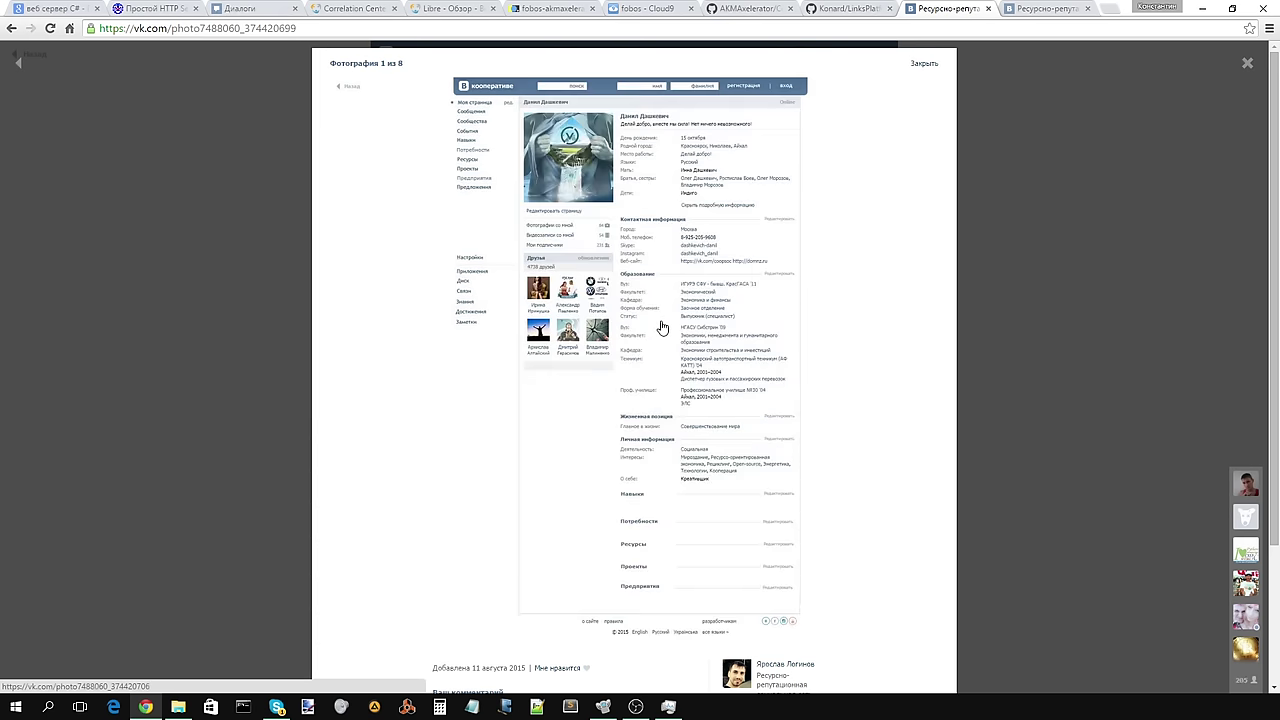
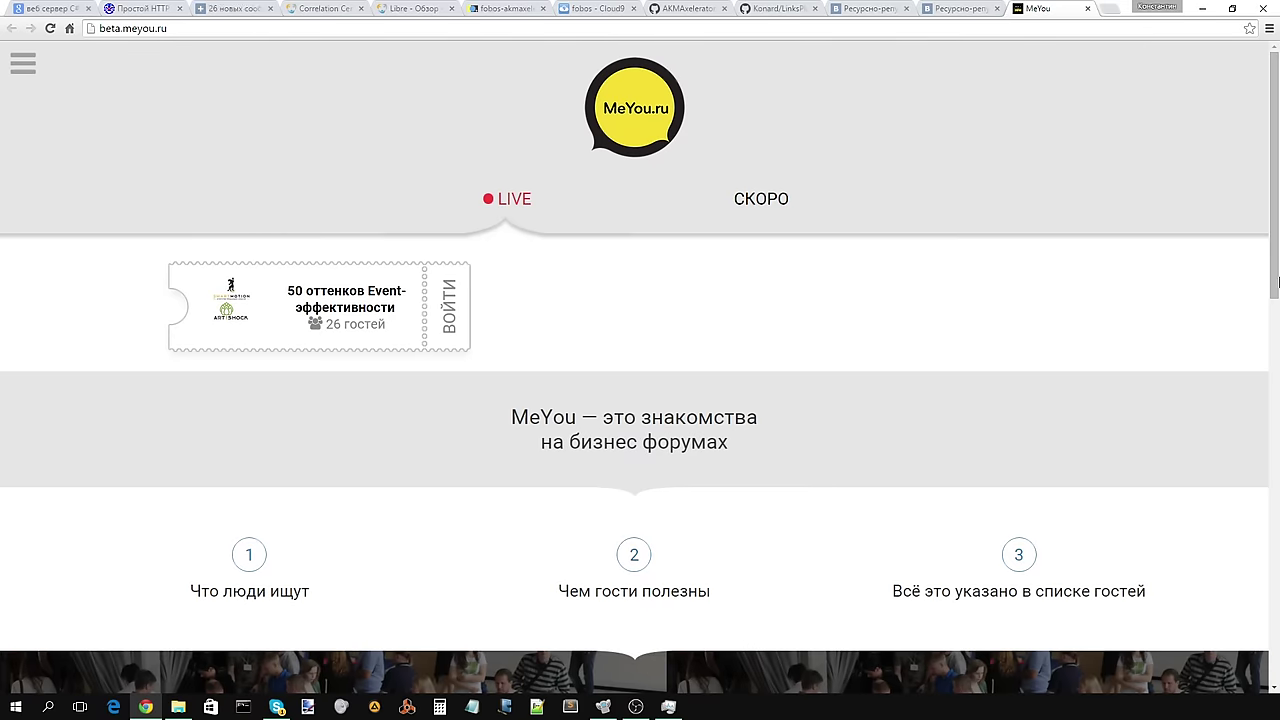
Step: Look through the MeYou landing page, from the event list to the statistics, partners and contact links, and return to its start
drag(1275, 172, 1276, 330)
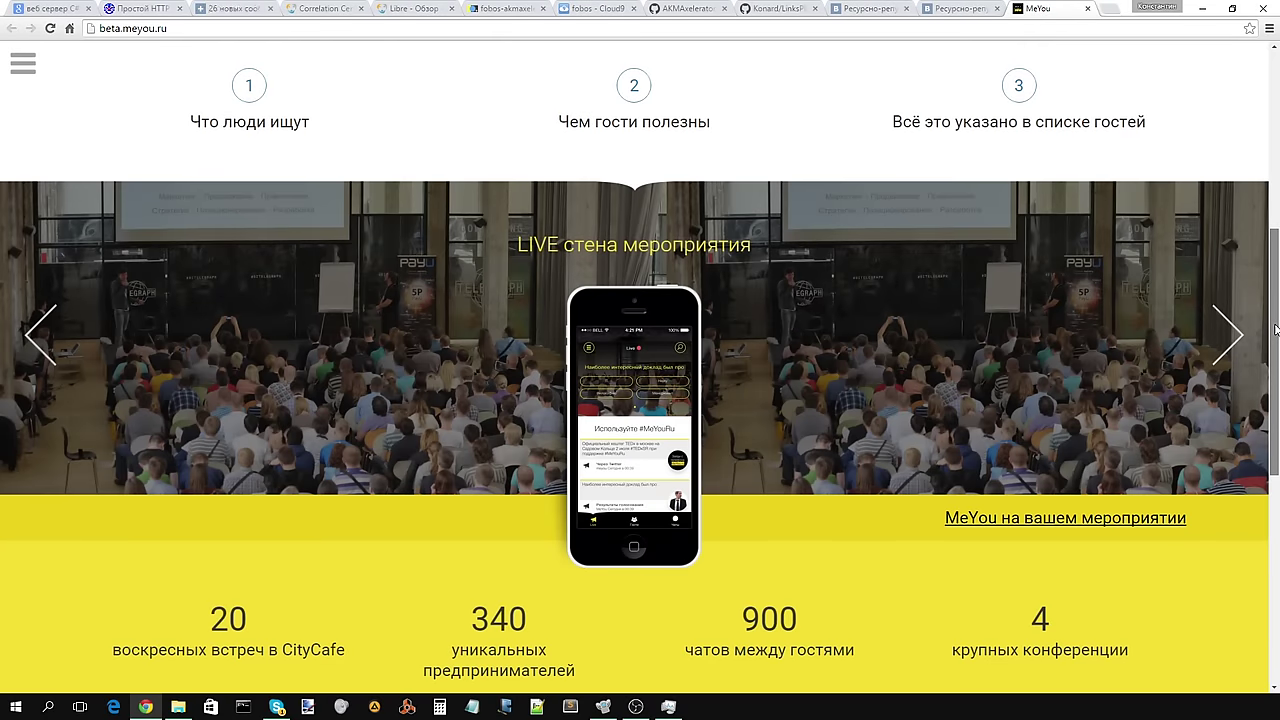
scroll(1275, 330, down, 5)
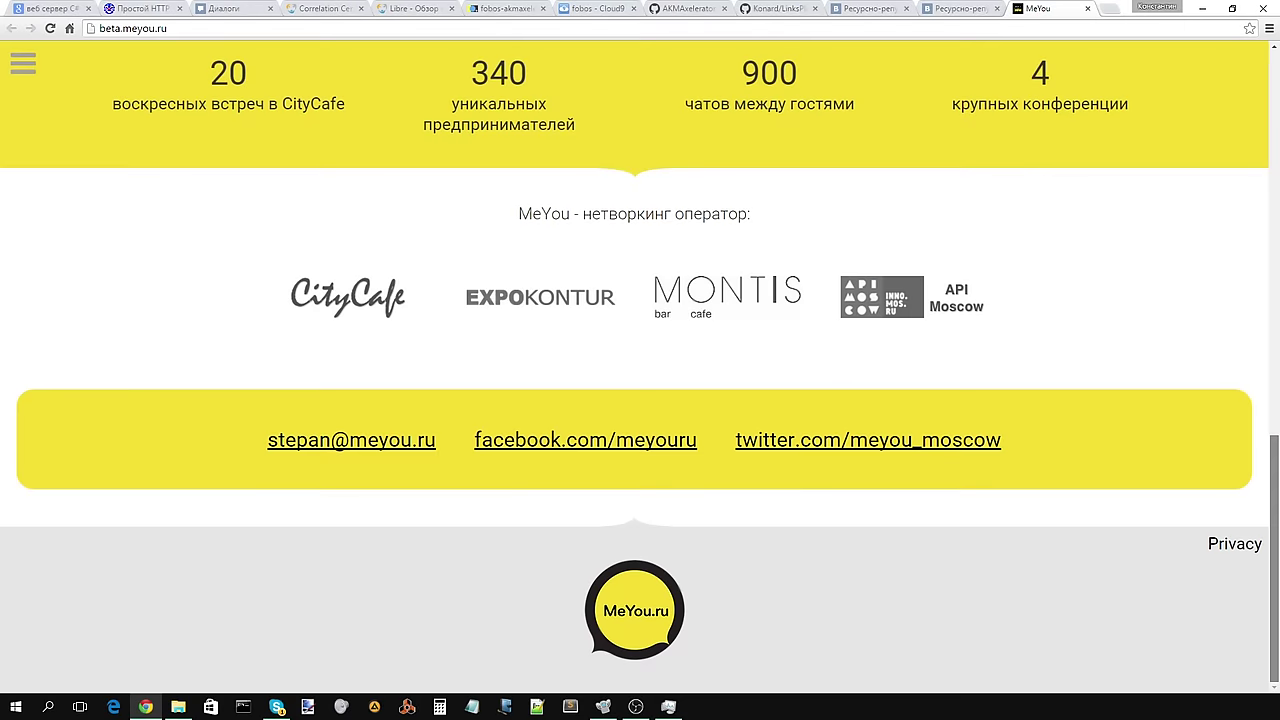
scroll(1260, 590, up, 4)
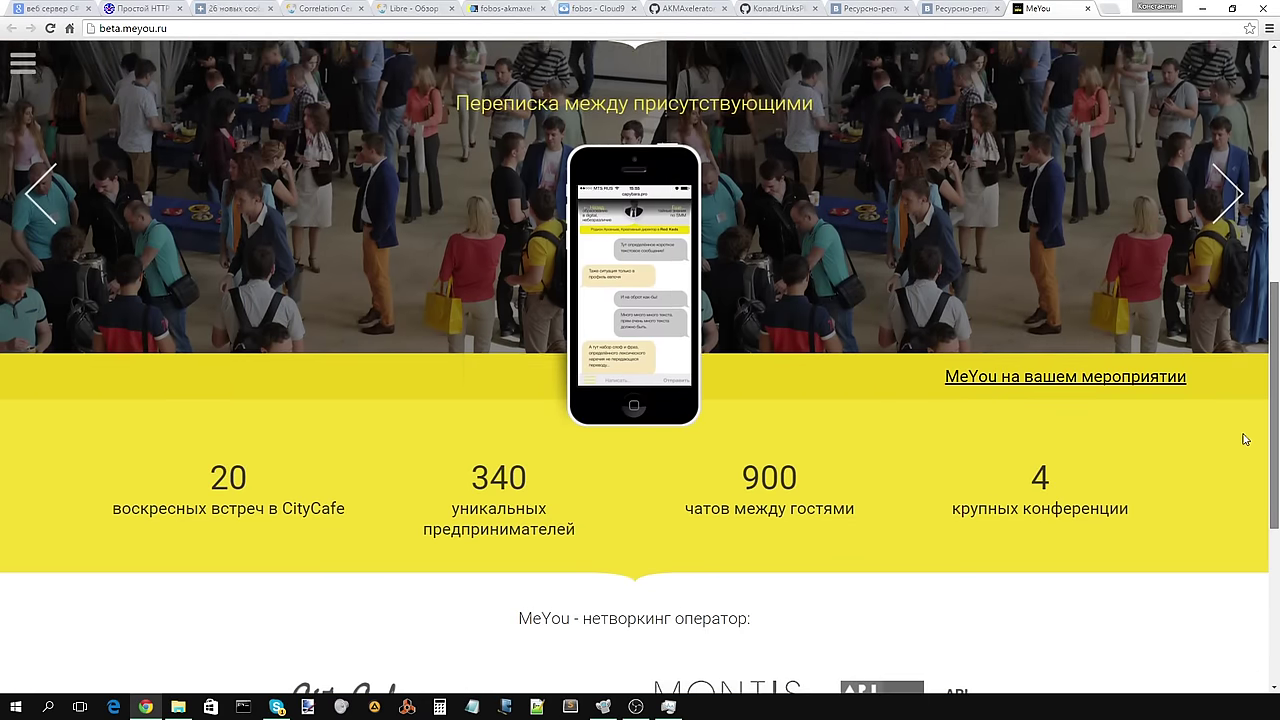
scroll(1243, 449, down, 1)
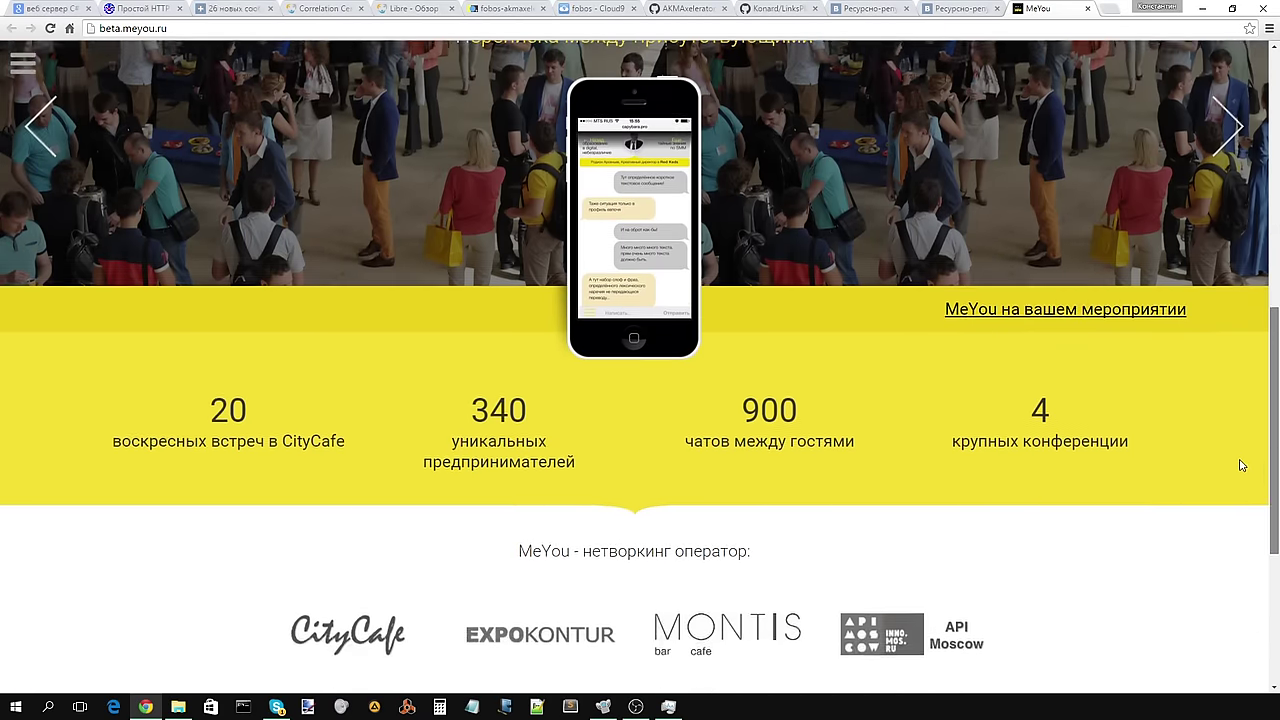
scroll(1240, 465, up, 6)
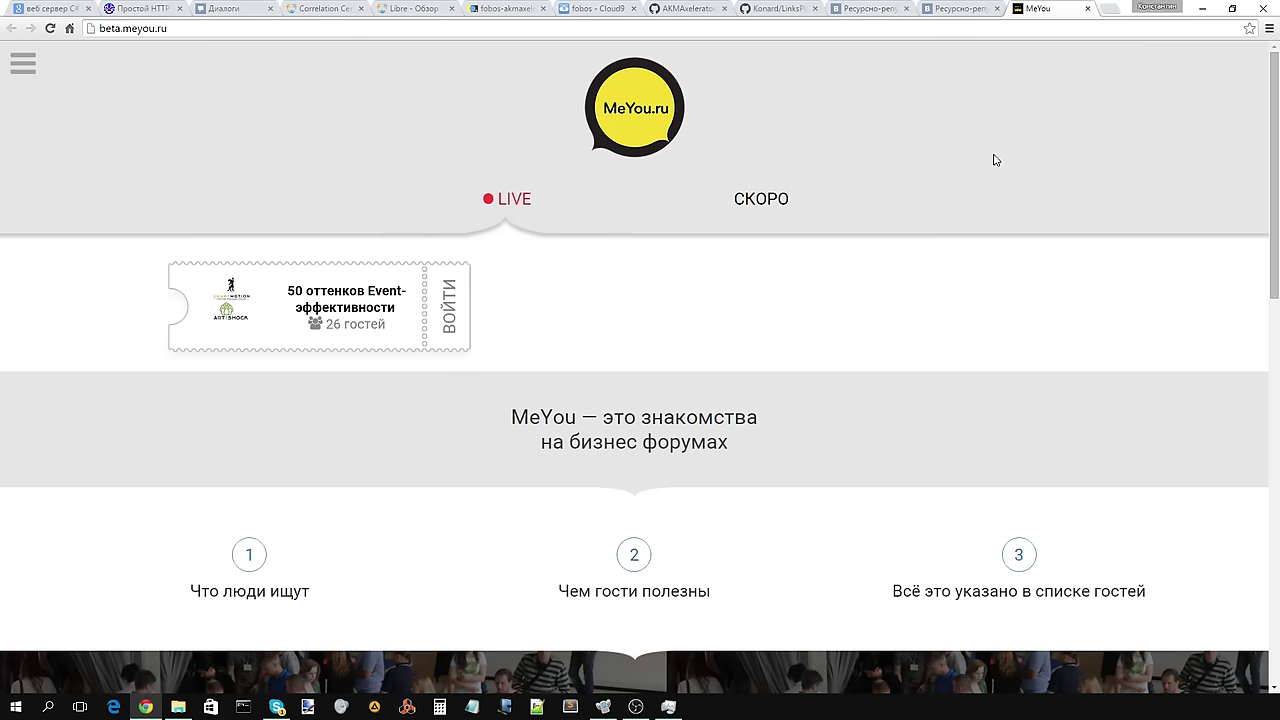
Step: Switch to the VK album's projects mock-up, view it full screen, and leaf on to the drive mock-up
click(955, 8)
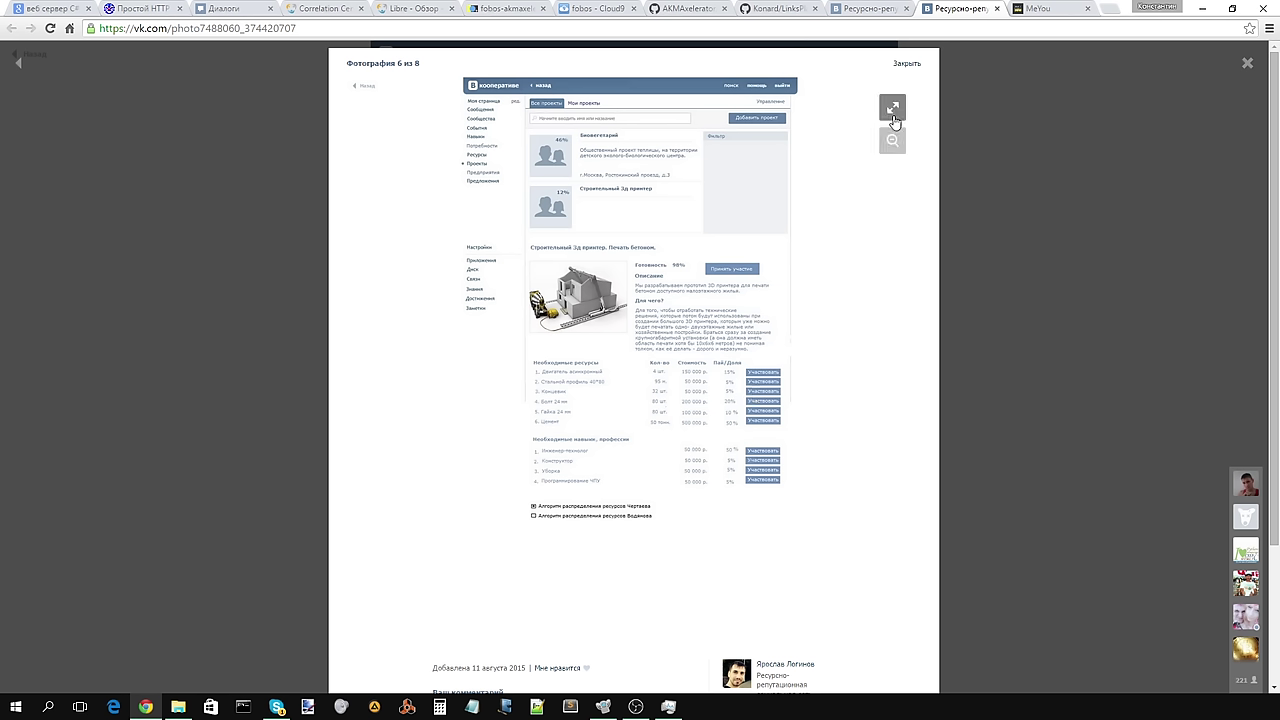
click(893, 112)
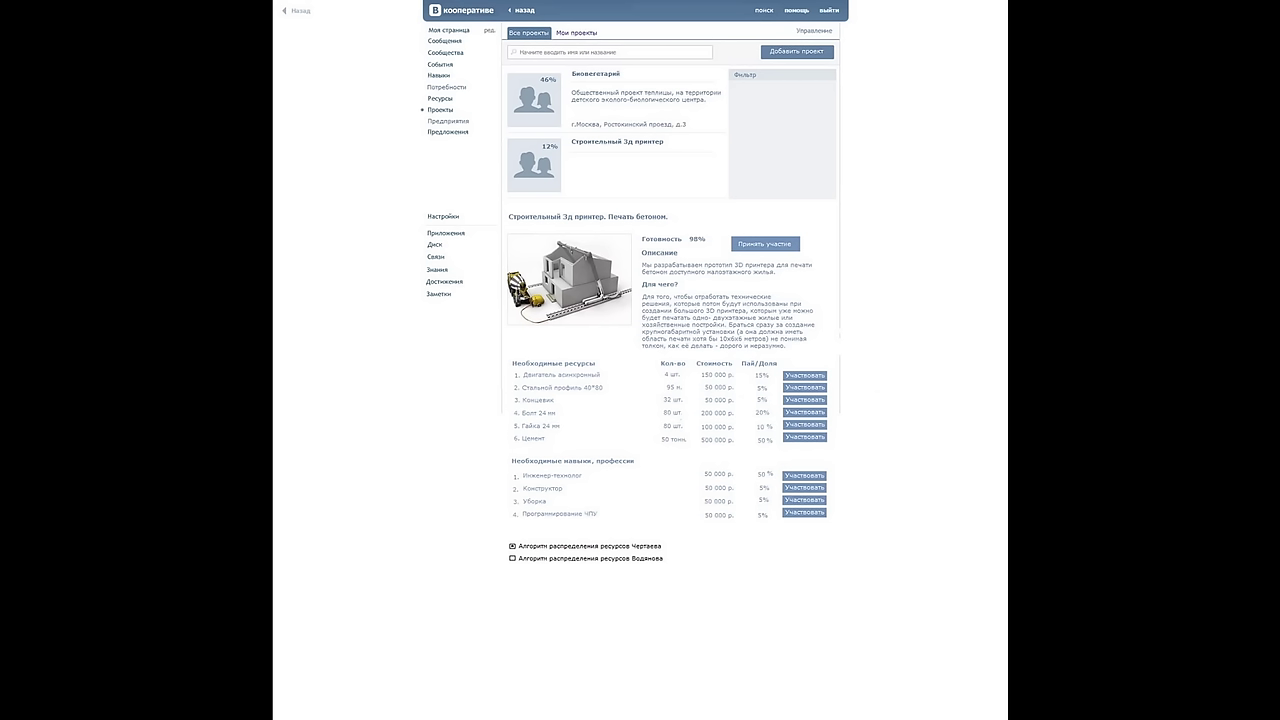
key(Escape)
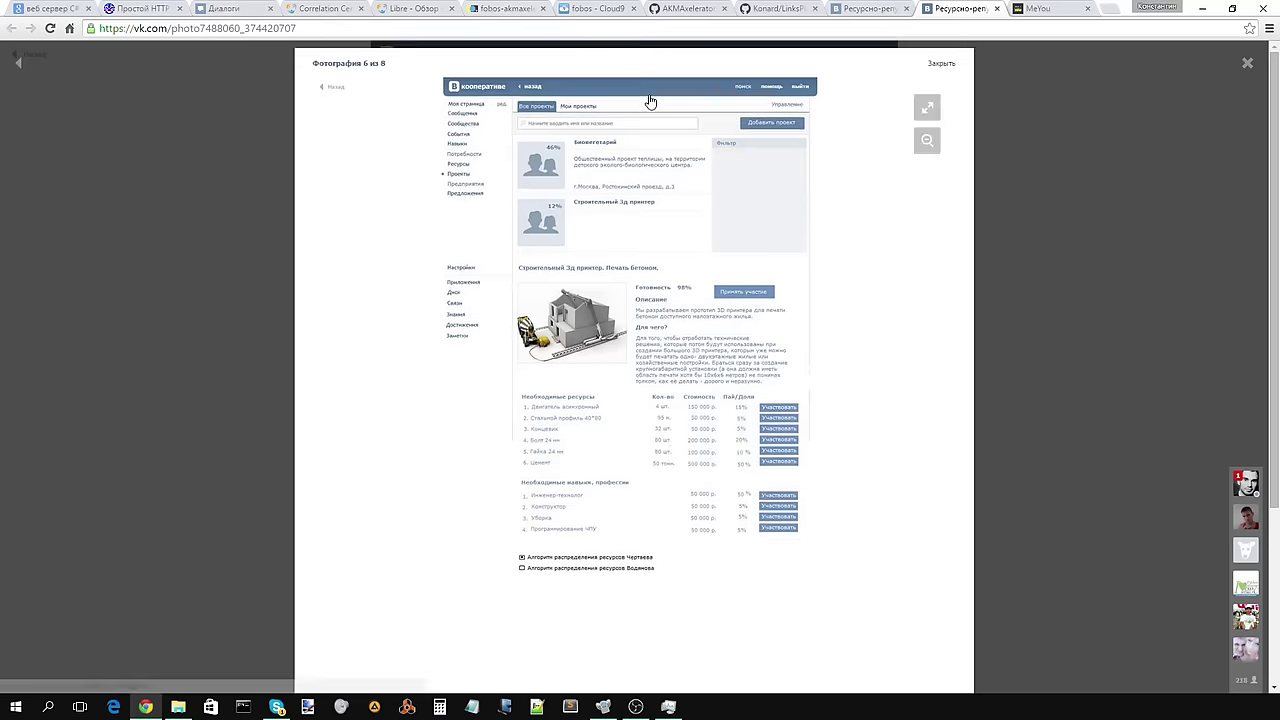
click(777, 349)
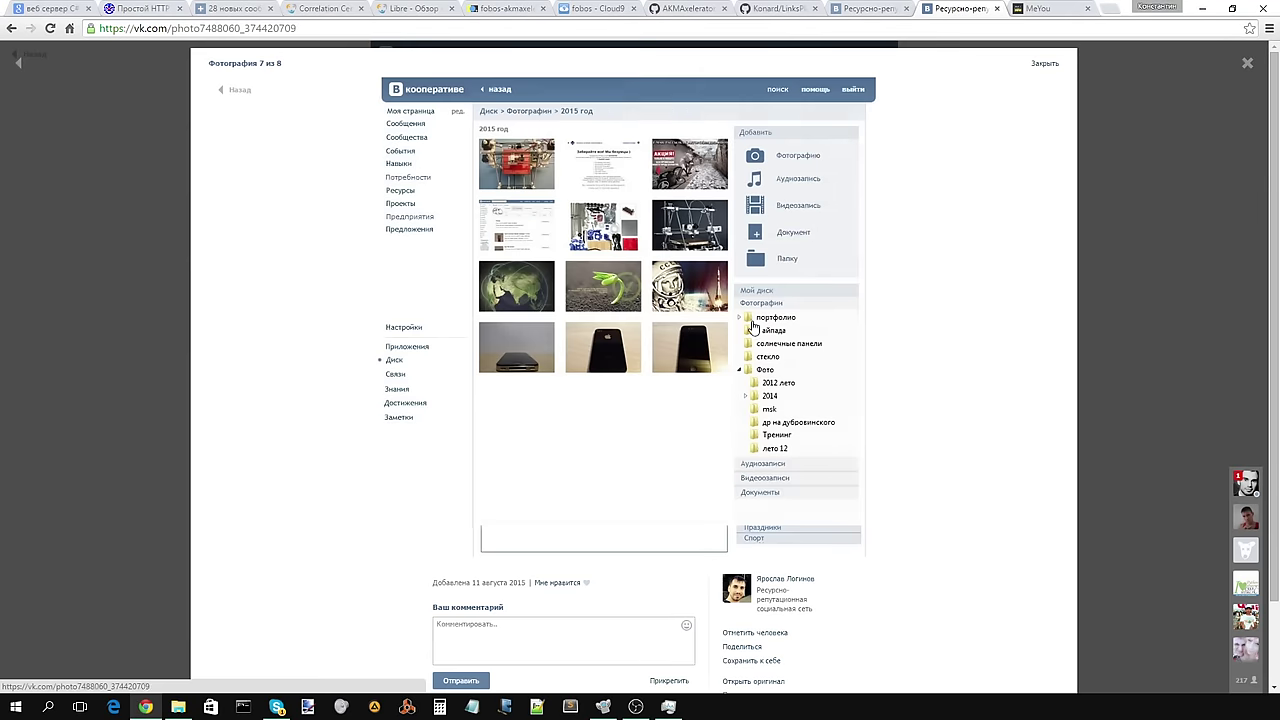
click(549, 237)
click(160, 275)
click(149, 277)
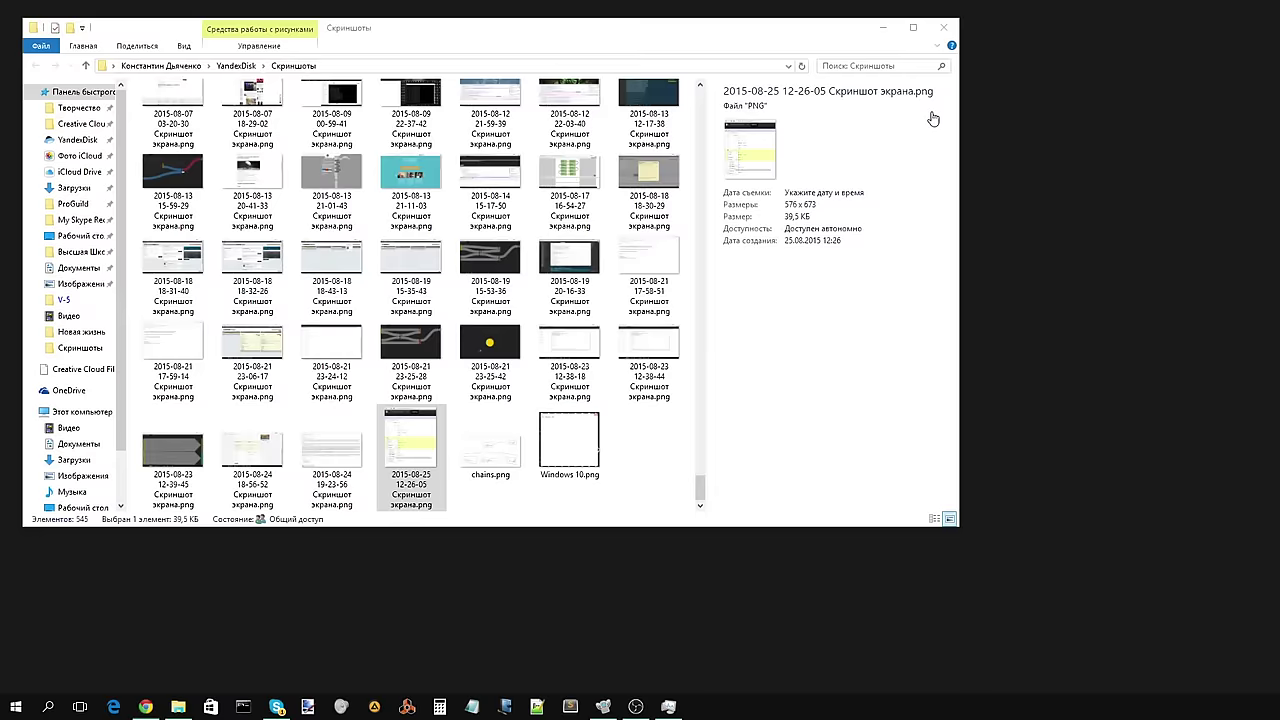
Step: View the projects mock-up full screen, check the OBS recording window, and leaf on to the connections mock-up
click(927, 108)
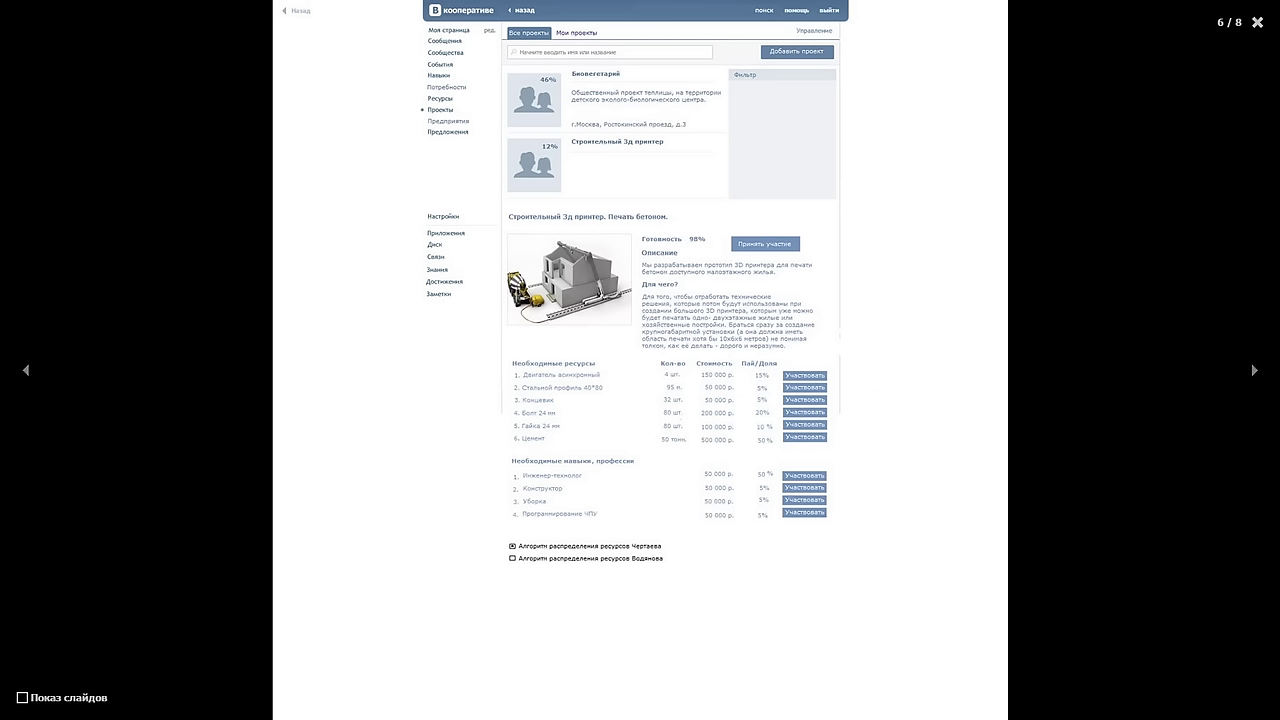
key(alt+Tab)
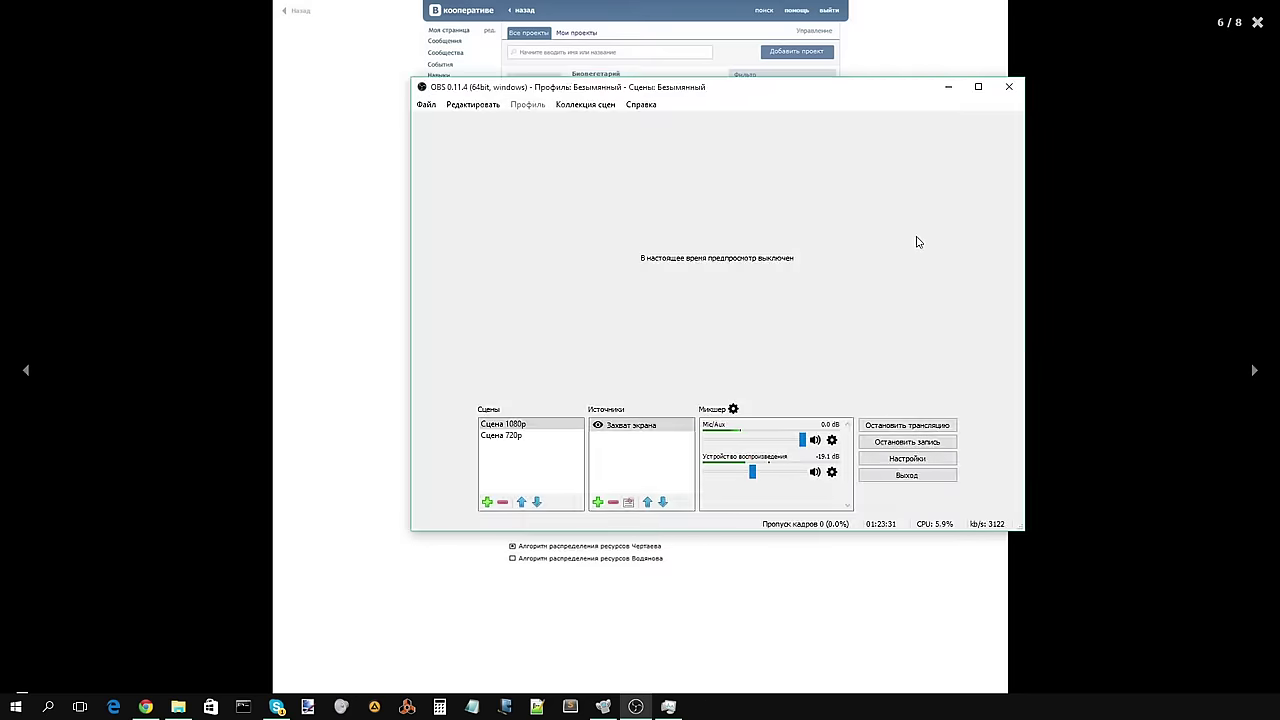
click(950, 91)
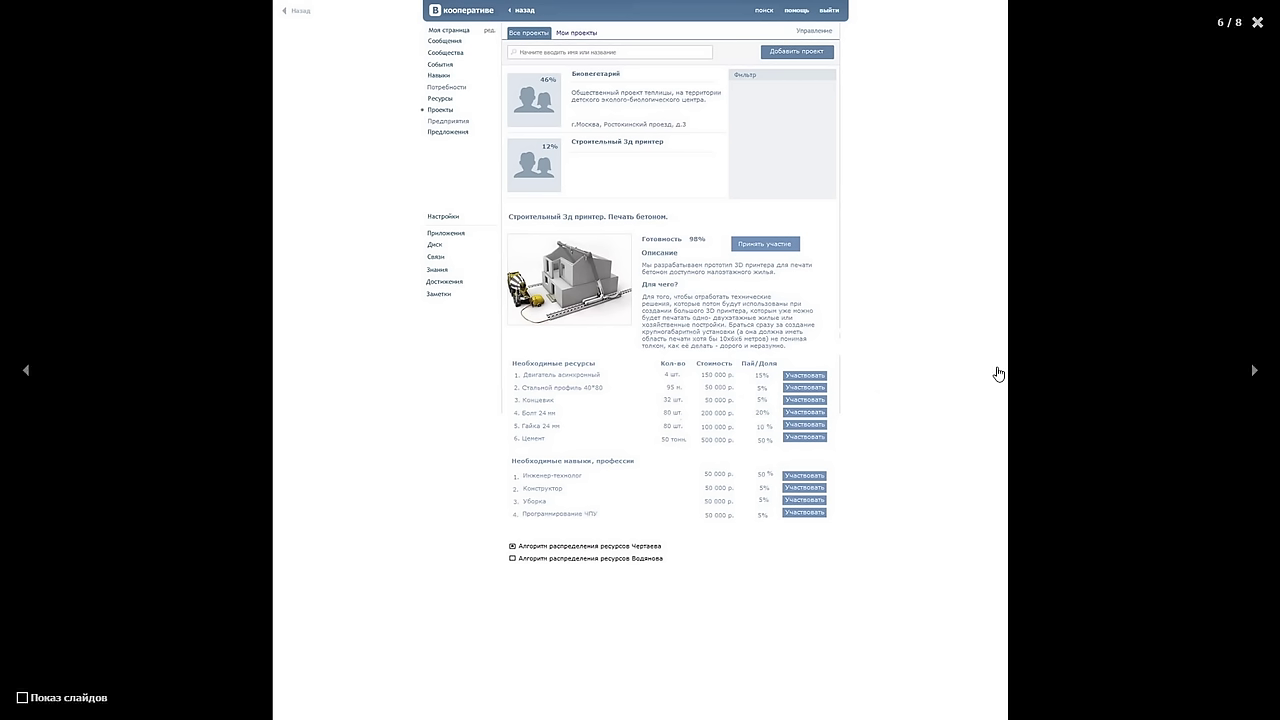
double_click(1005, 400)
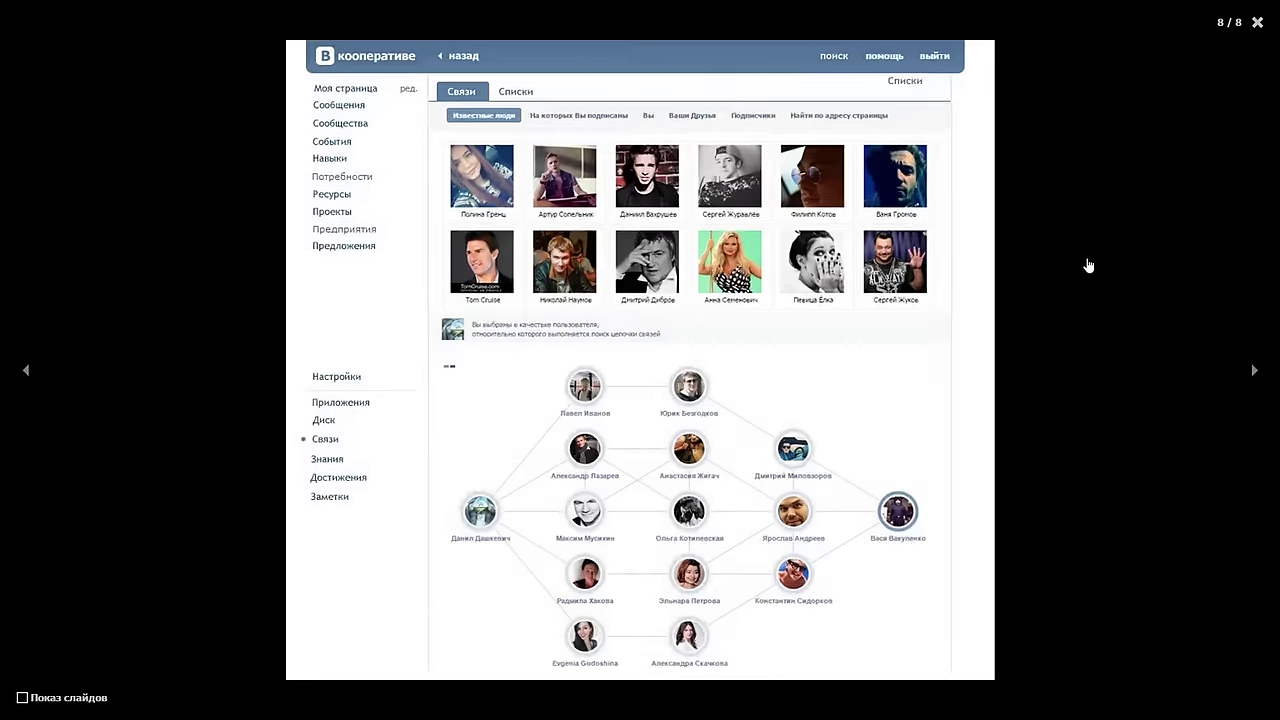
key(Escape)
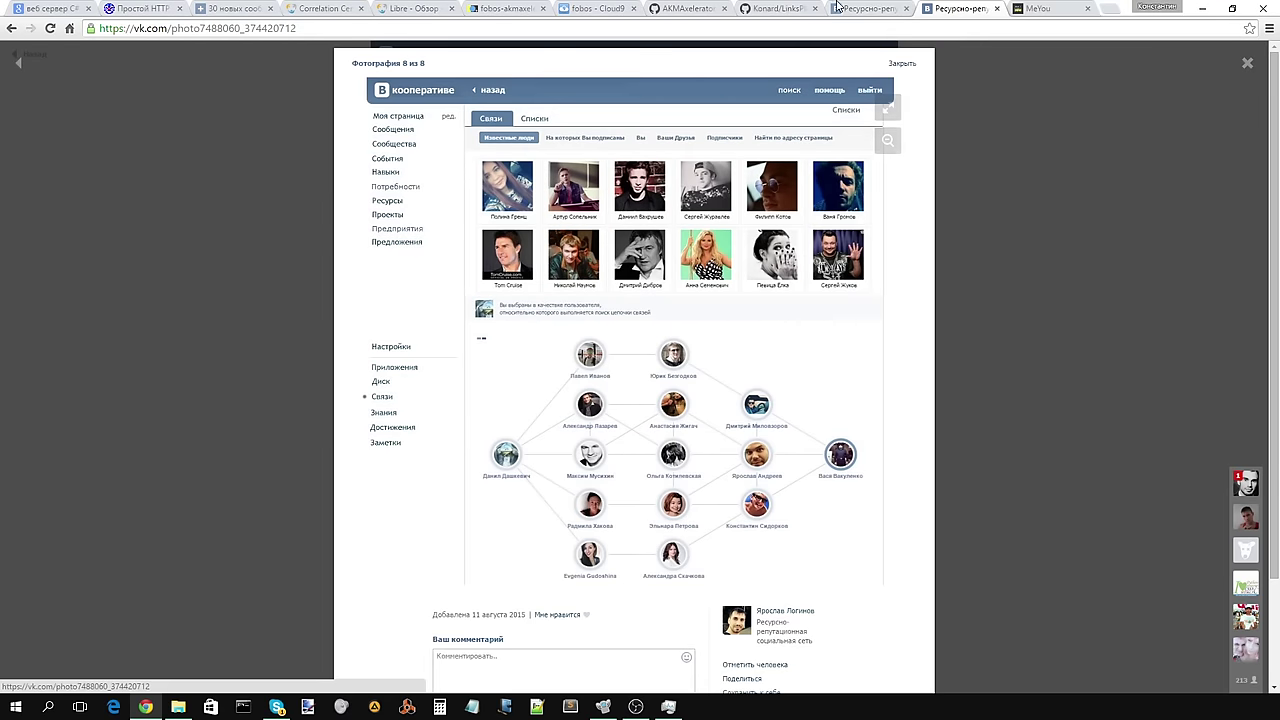
Step: Return from the VK album to the Correlation Center dashboard in BetterMeans
click(485, 10)
click(412, 9)
click(347, 11)
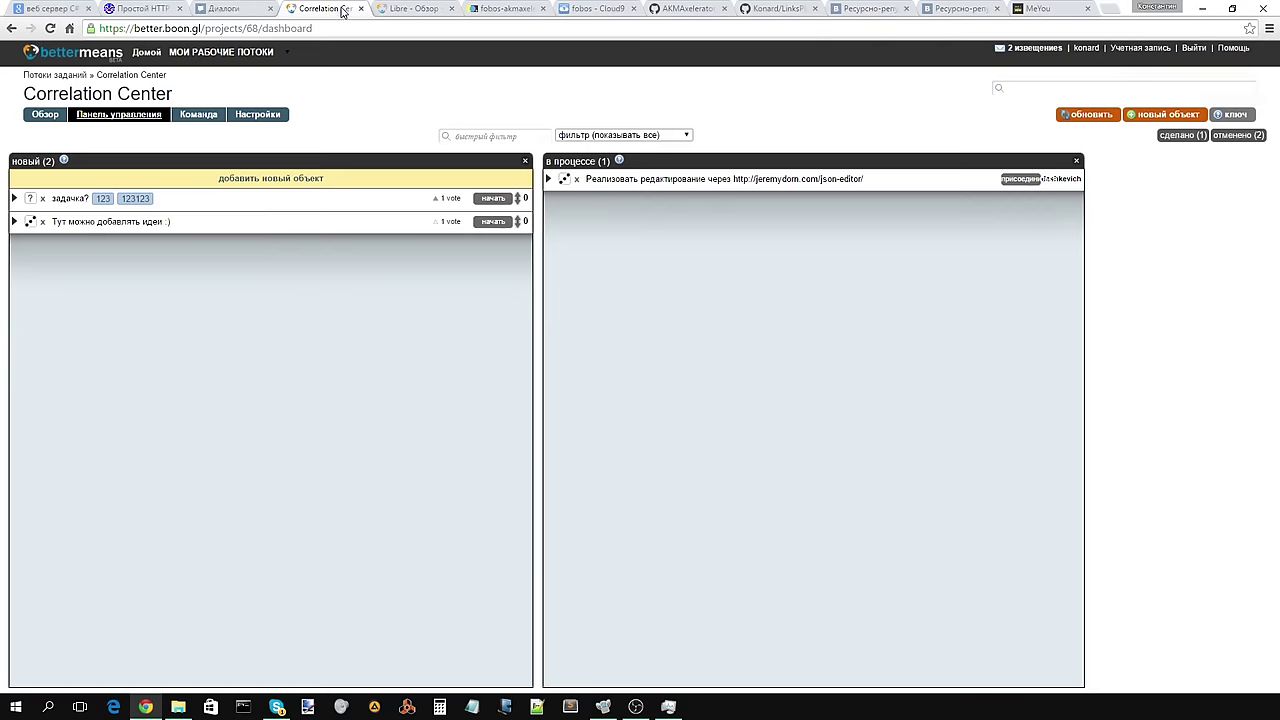
click(312, 33)
click(276, 706)
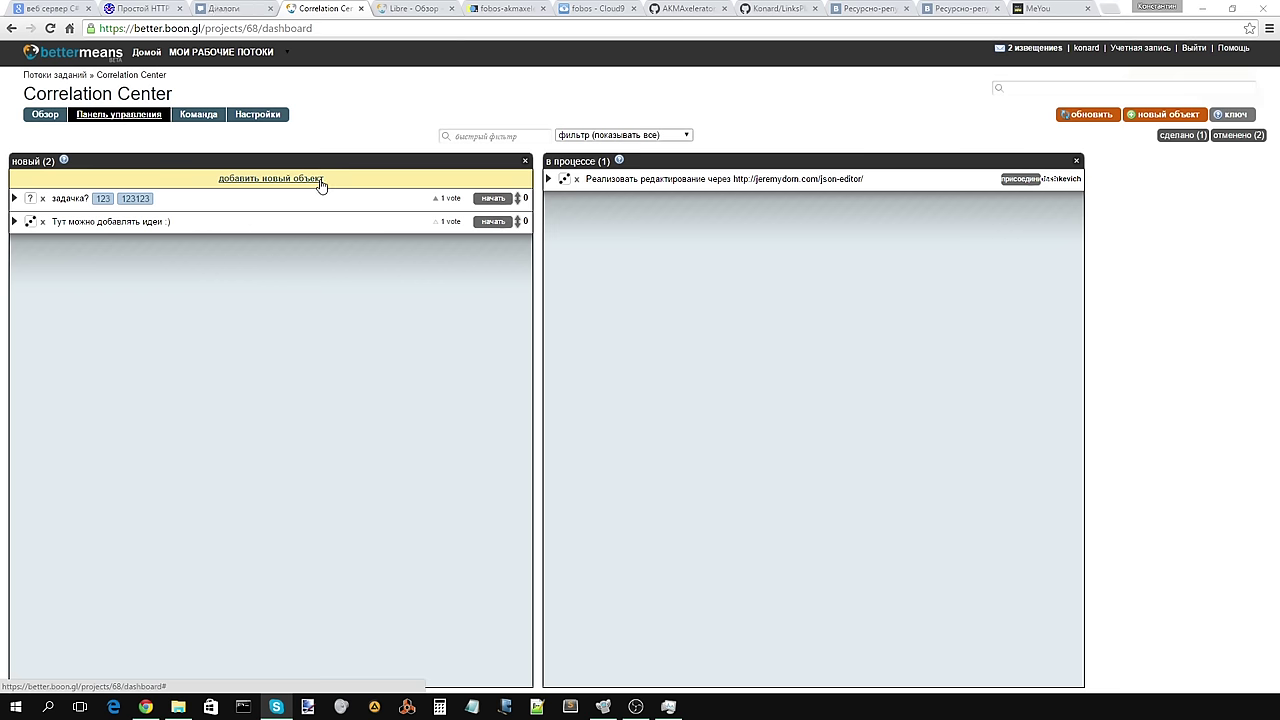
Step: Open a new item form in the new-items column and examine its complexity options, description field and file attachment dialog
click(321, 183)
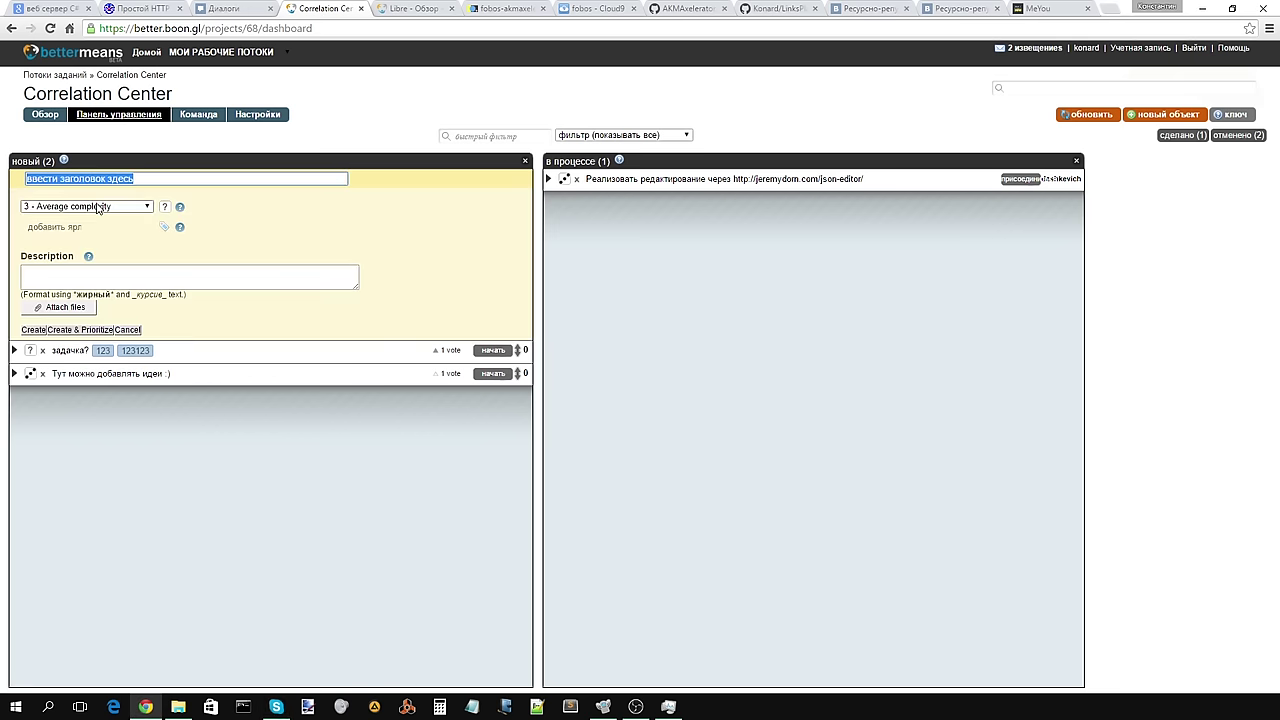
click(48, 210)
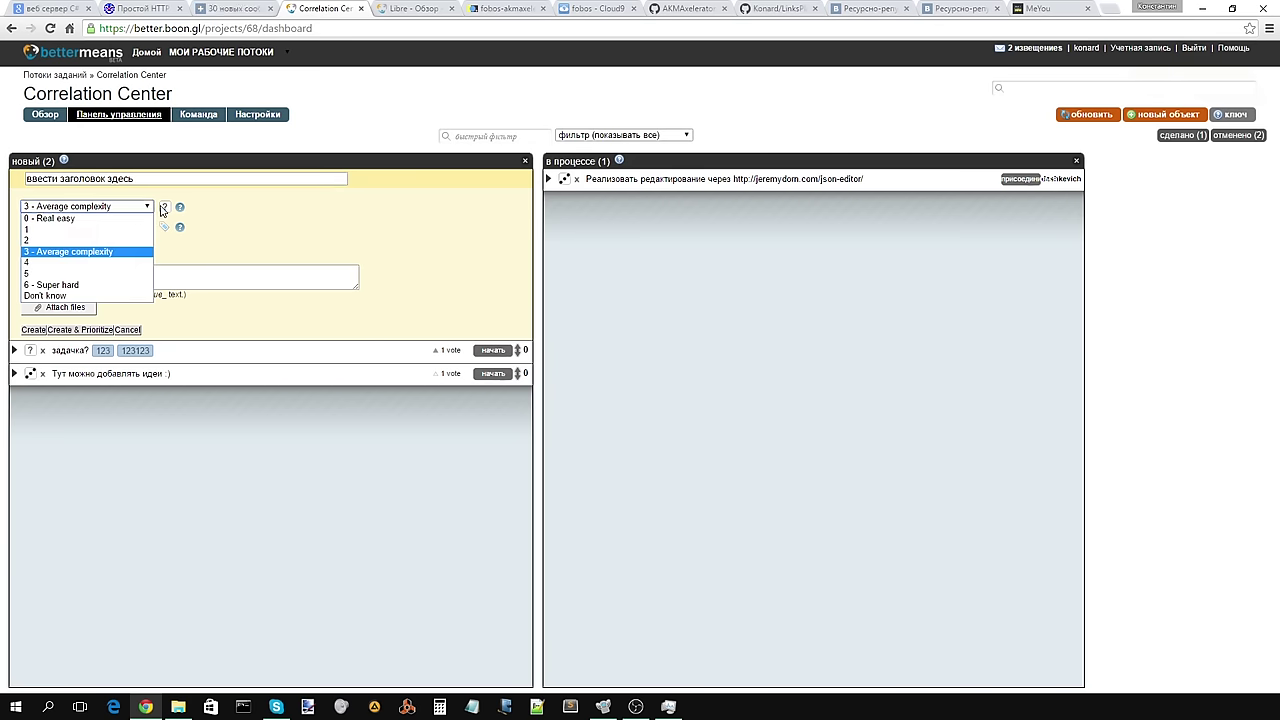
click(162, 210)
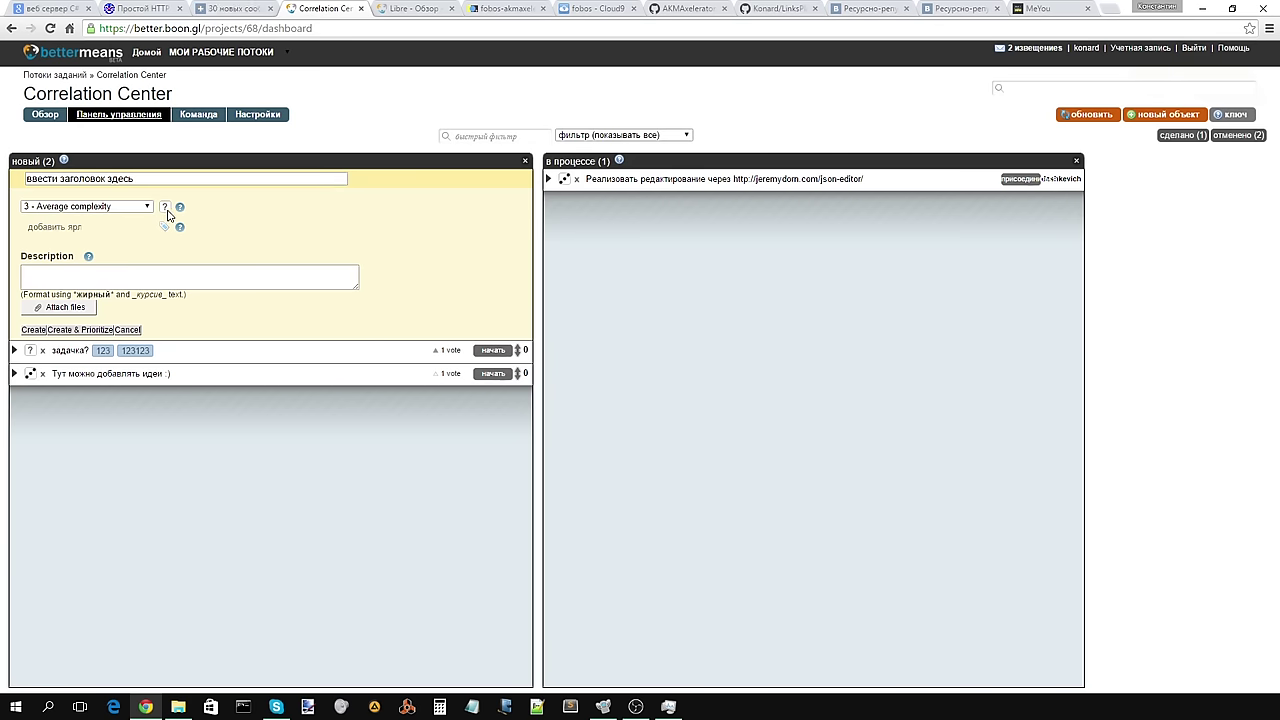
click(148, 206)
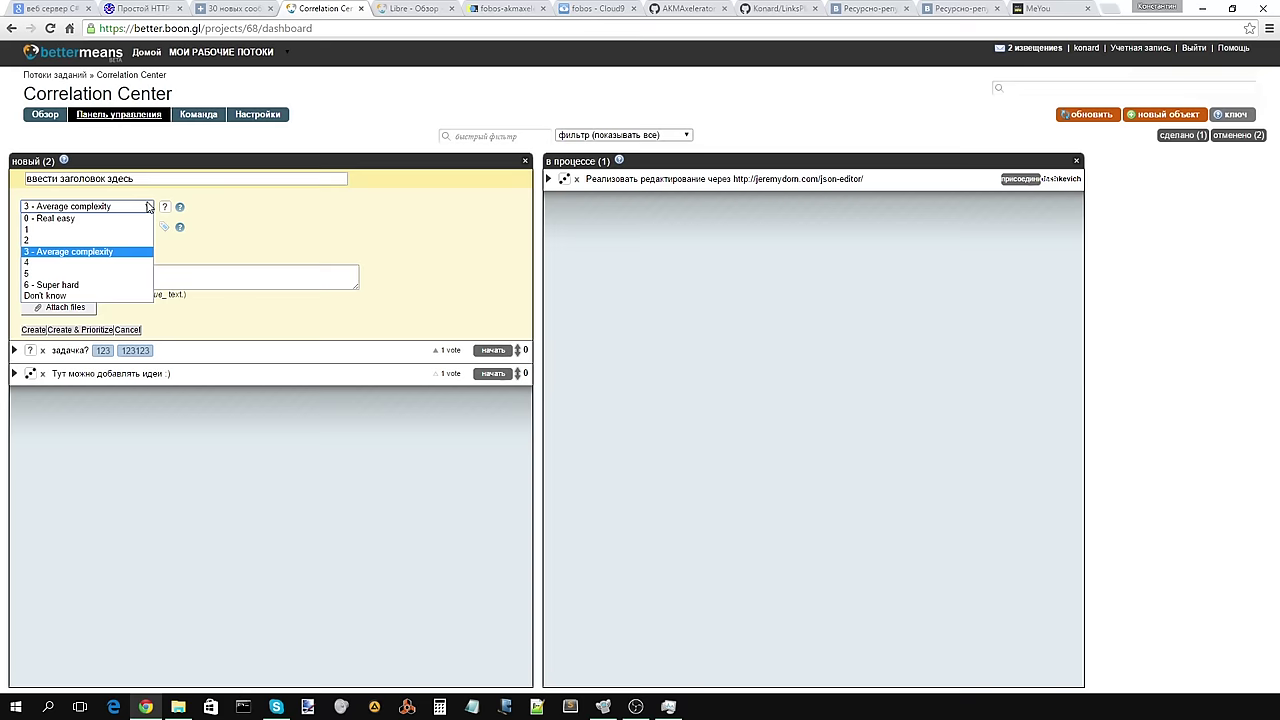
click(219, 205)
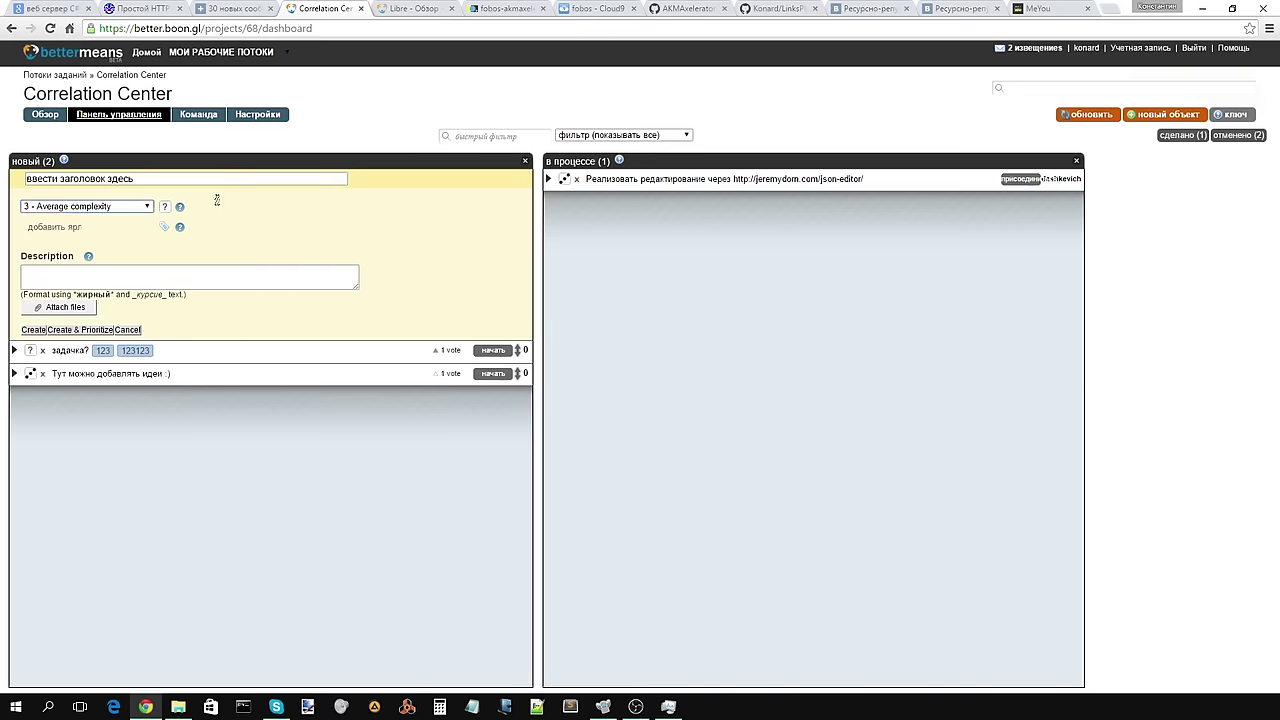
click(190, 267)
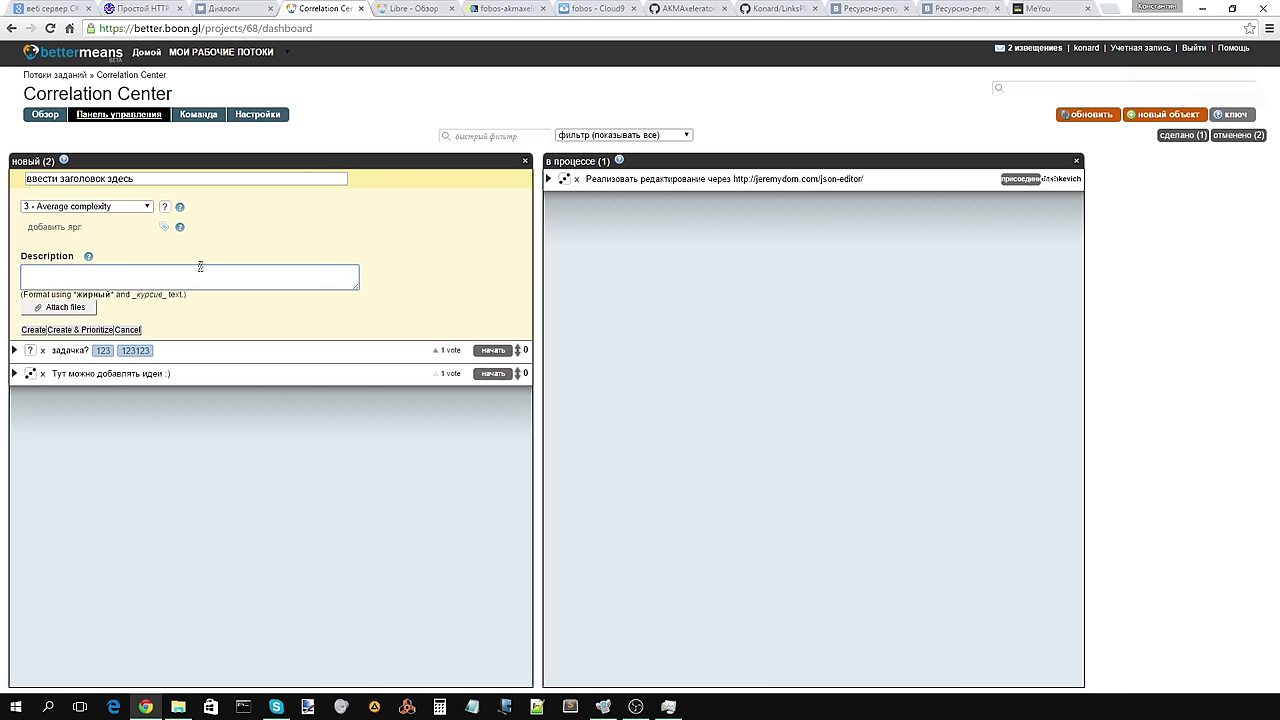
click(80, 309)
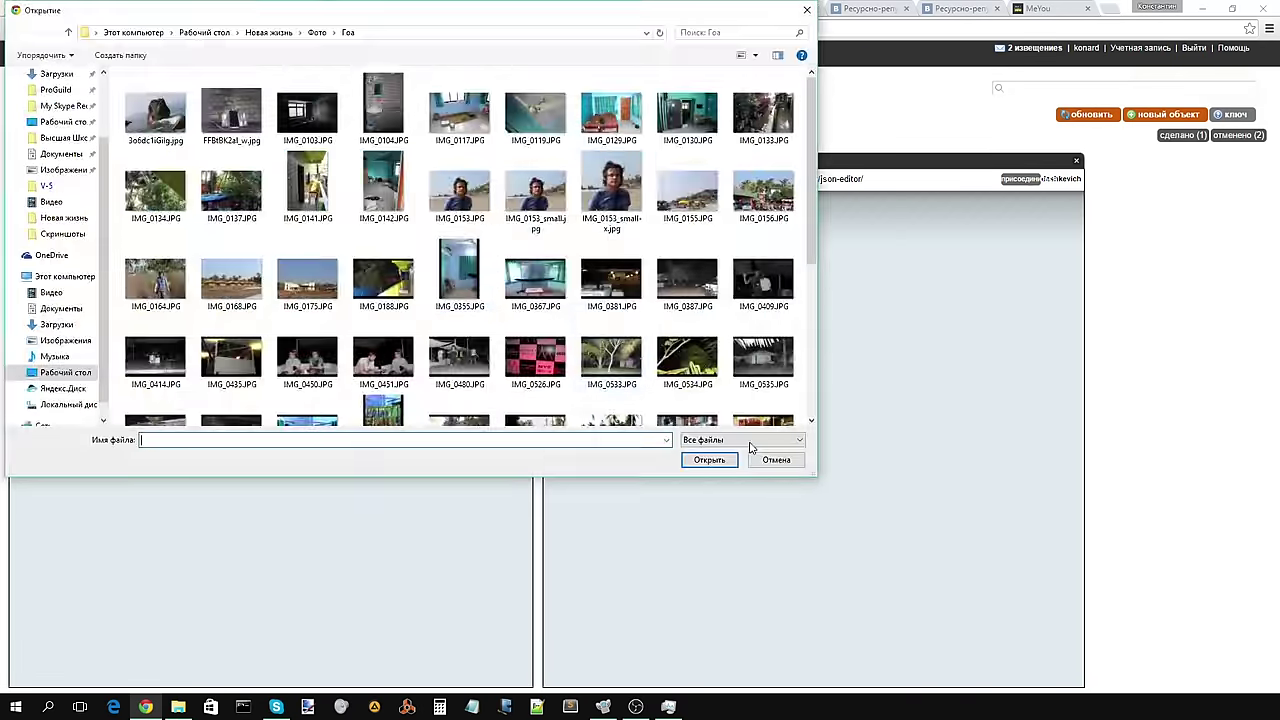
click(776, 460)
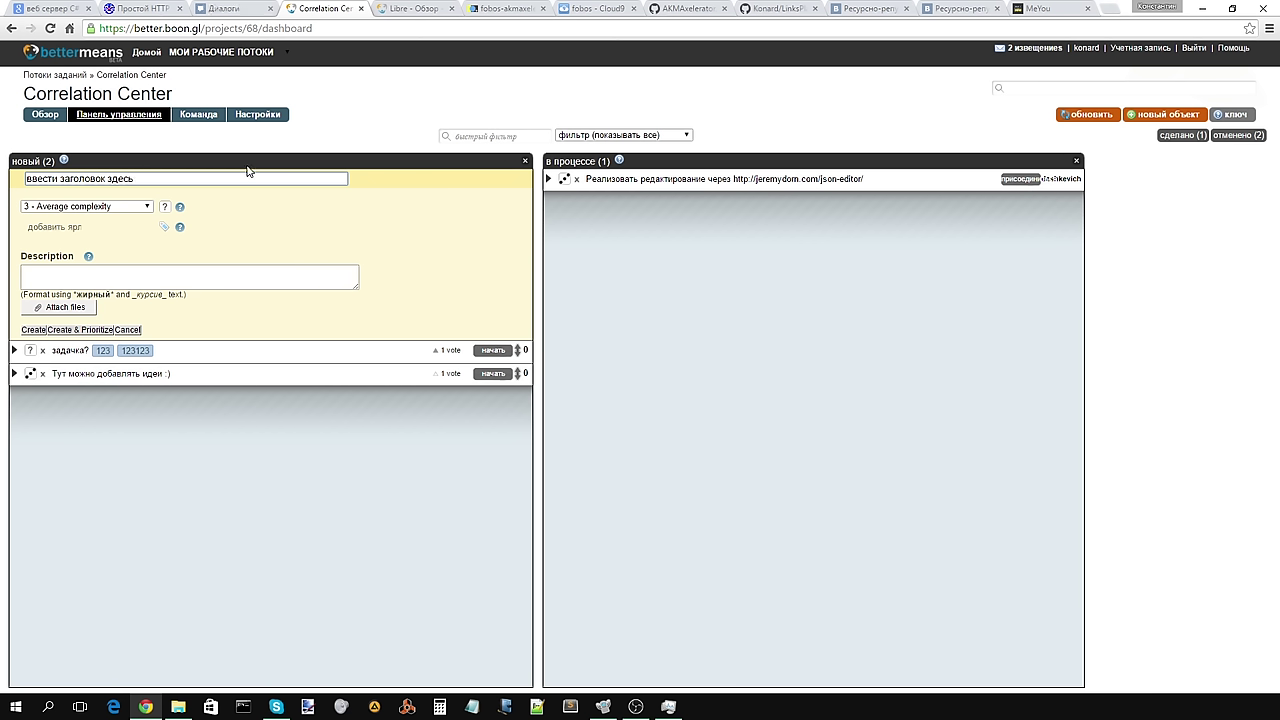
Step: Replace the placeholder title of the new item with "Установить свой BetterMeans на"
drag(248, 177, 2, 197)
text(Установить л)
key(BackSpace)
text(свой BetterMean)
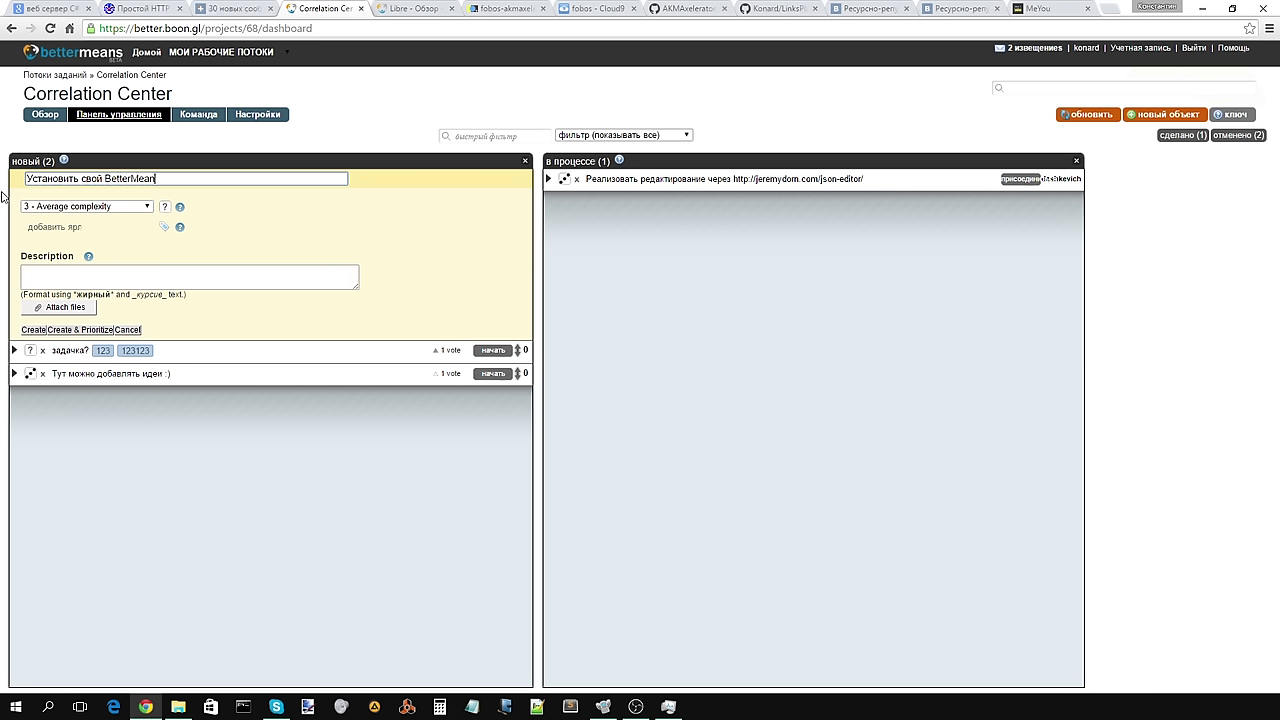
text(s на)
Step: Open the workstream's team page in a separate tab and try to nominate the second listed team member to membership
right_click(178, 124)
click(240, 128)
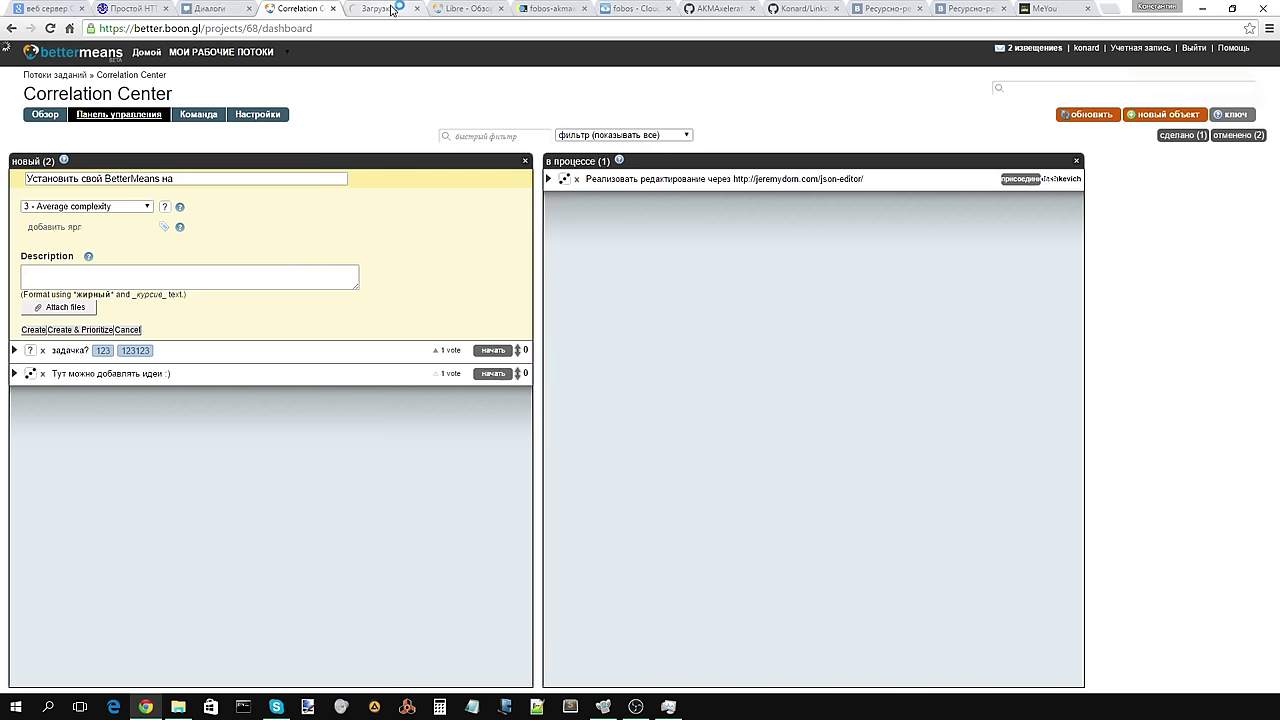
click(392, 10)
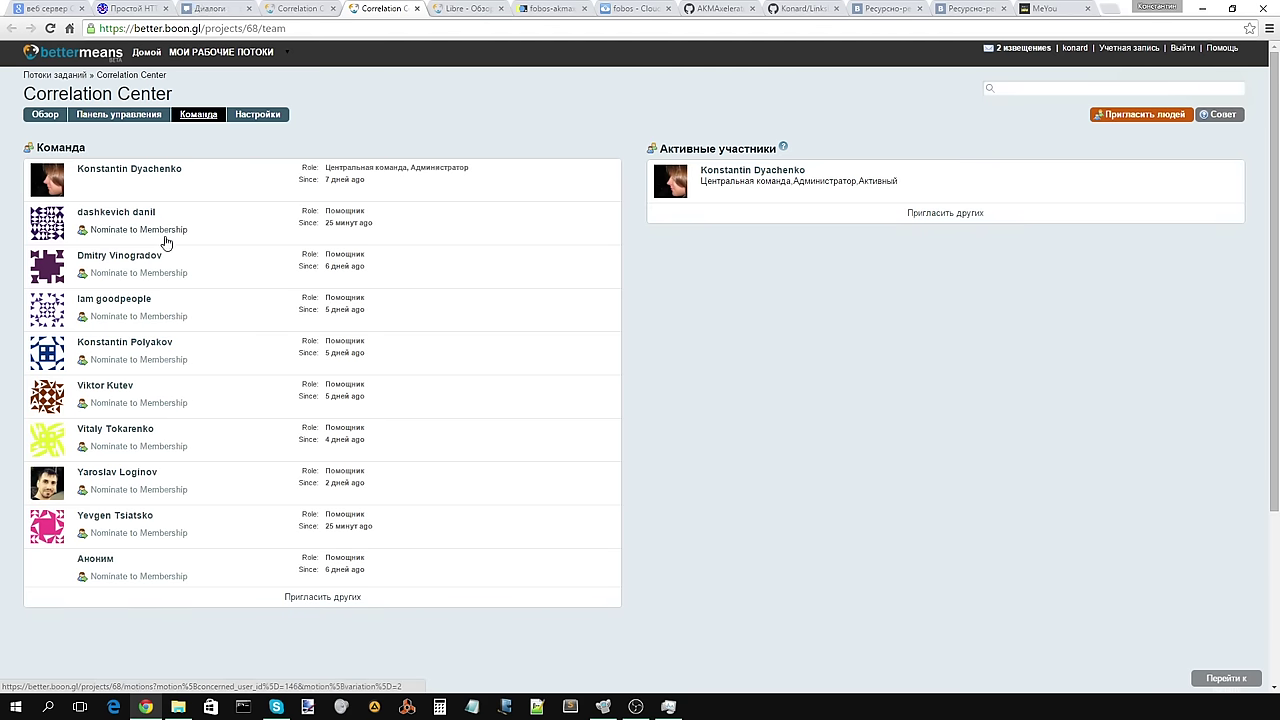
click(165, 241)
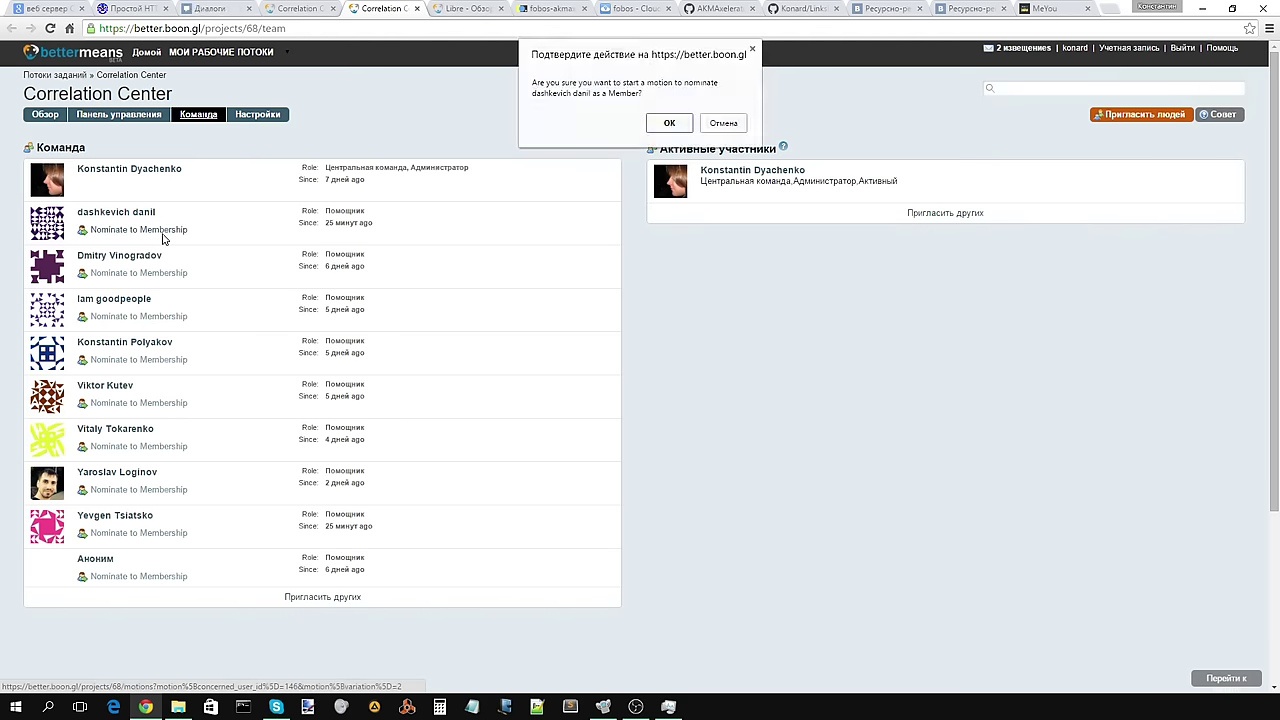
click(687, 130)
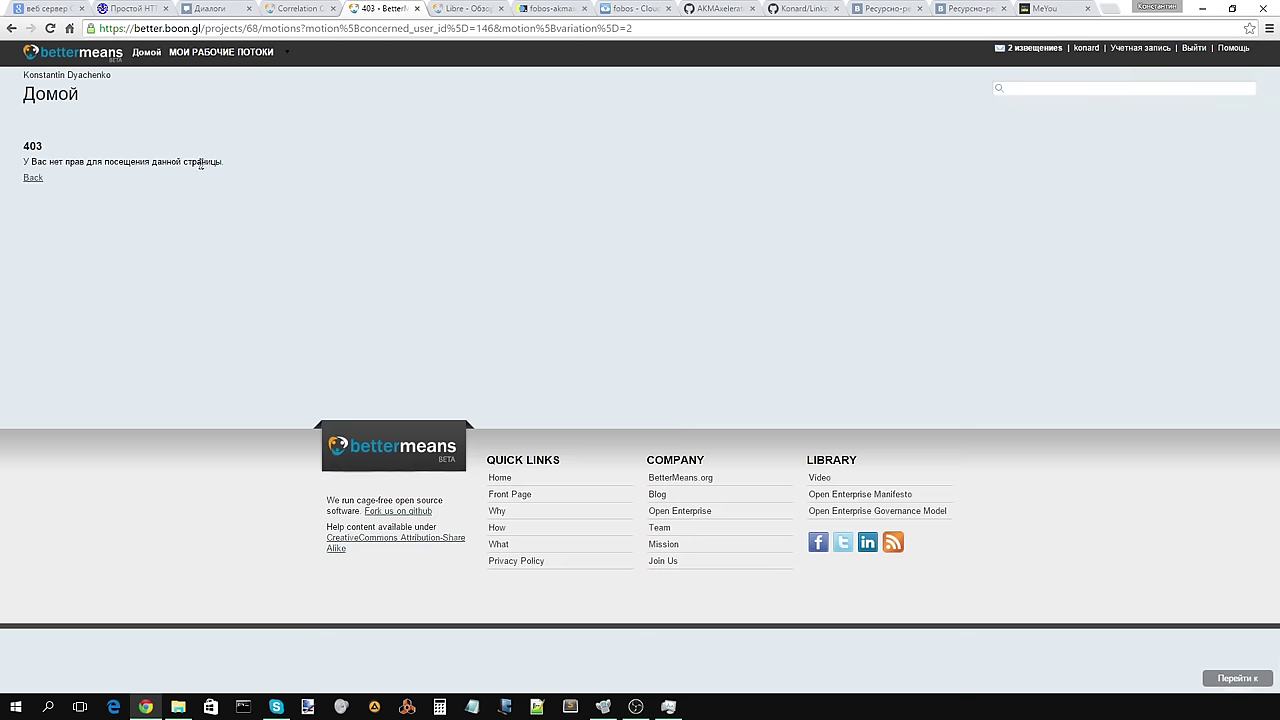
click(34, 184)
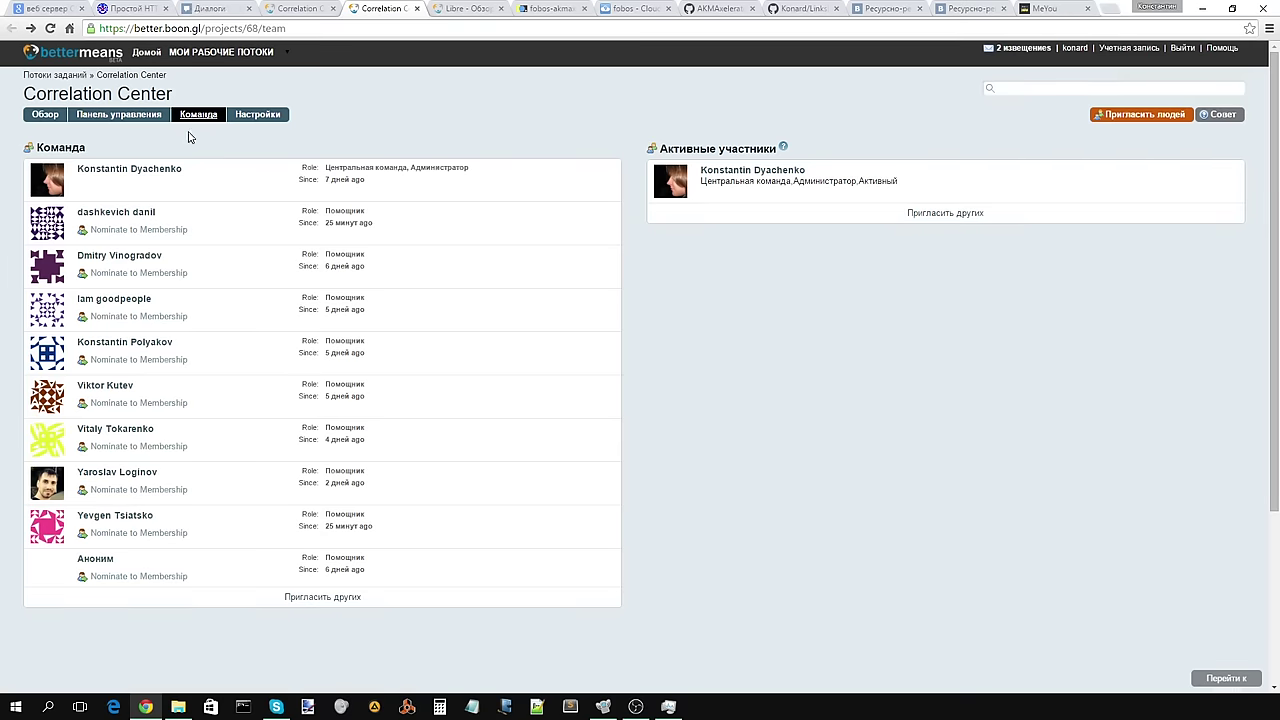
Step: Open the workstream dashboard in this tab and view the details of the item "сверстать страницу человека"
click(122, 116)
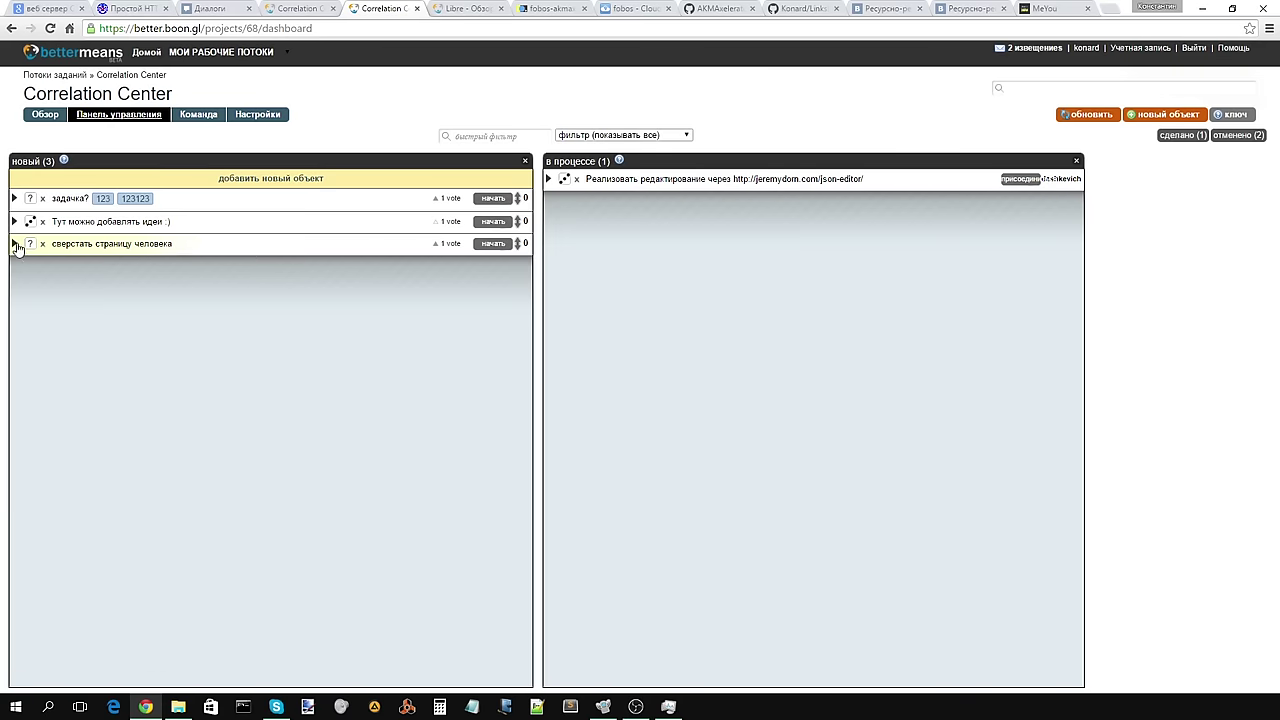
click(15, 246)
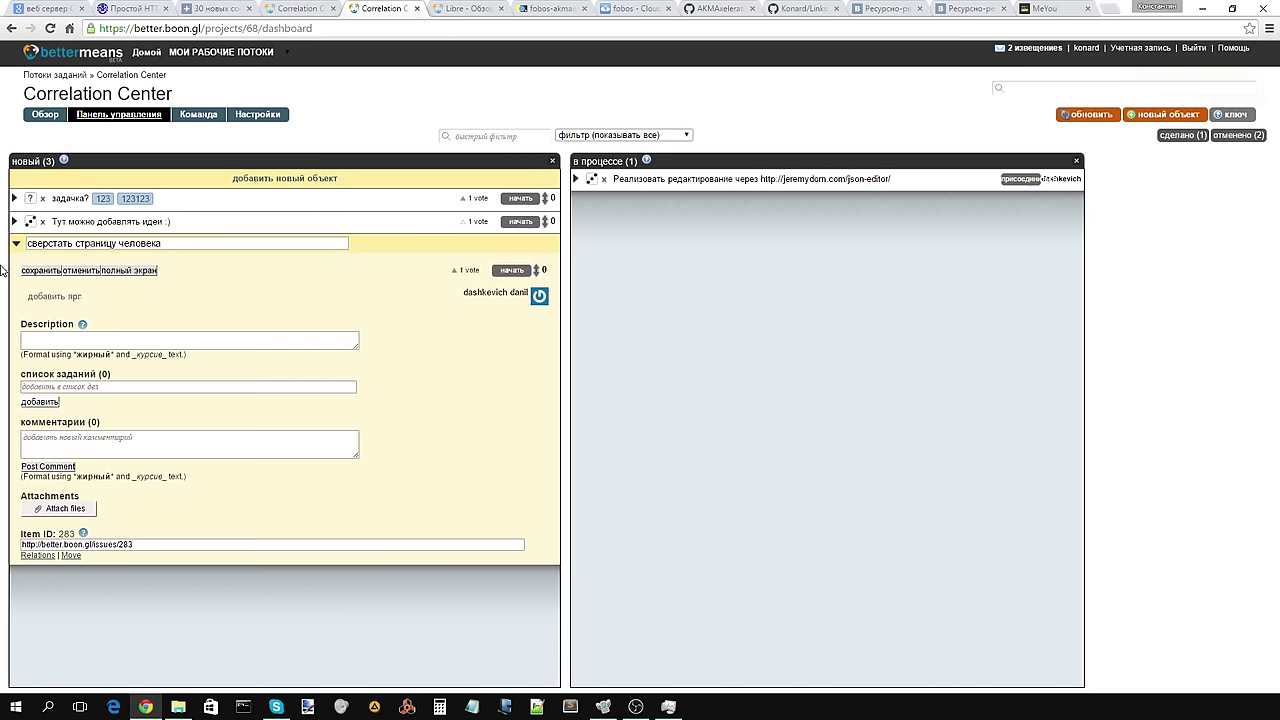
click(16, 243)
Step: Create a new item titled "Развернуть свою версию BetterMeans" in the new-items column
click(255, 180)
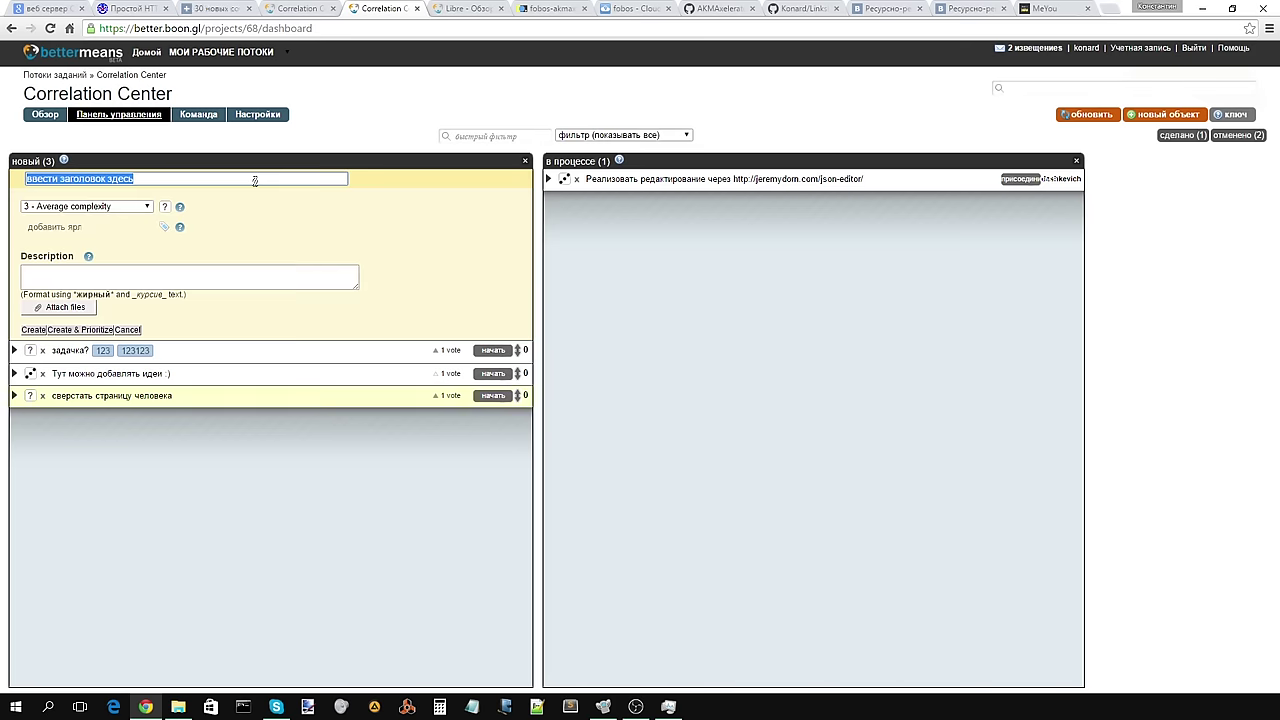
key(BackSpace)
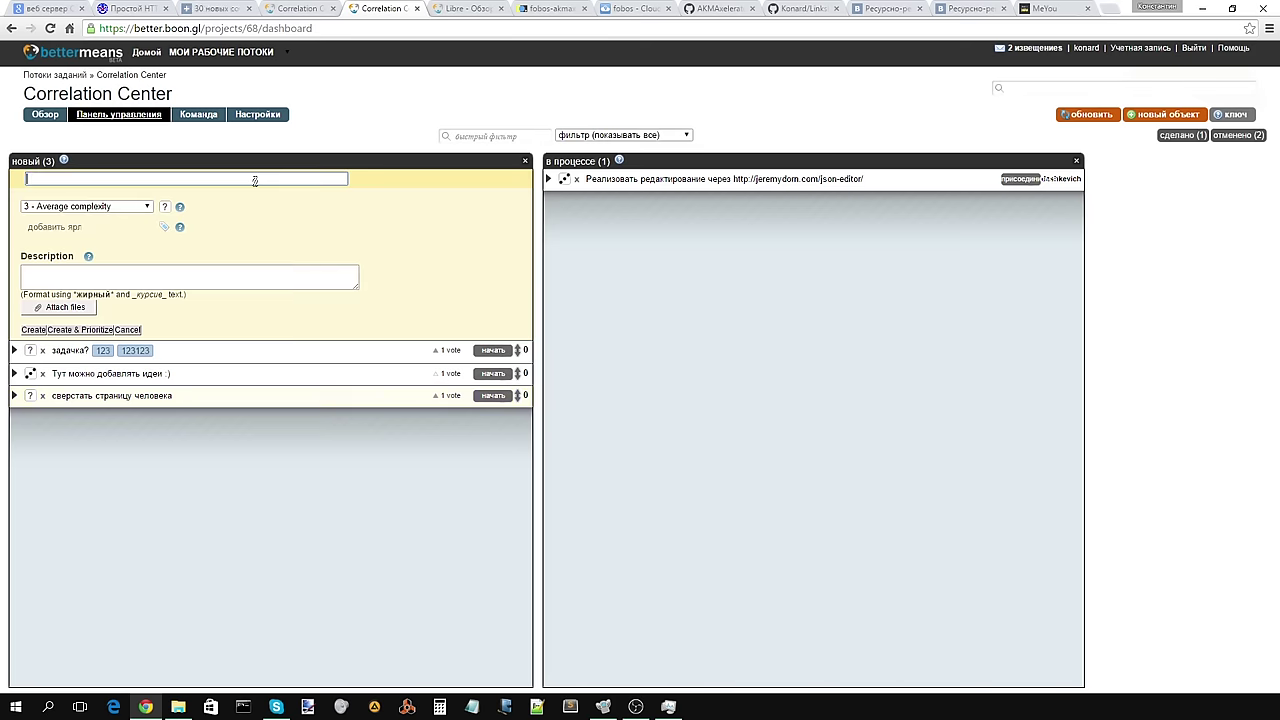
text(Развернуть свою версию Better)
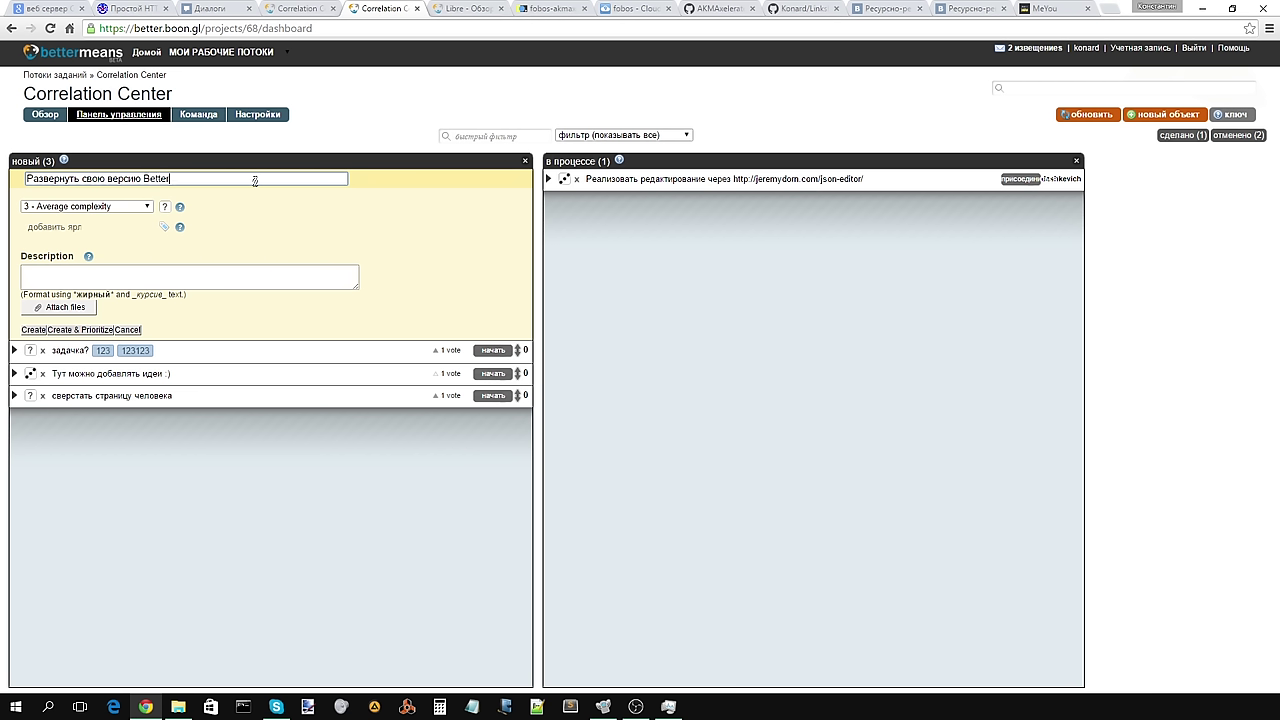
text(Means)
click(30, 330)
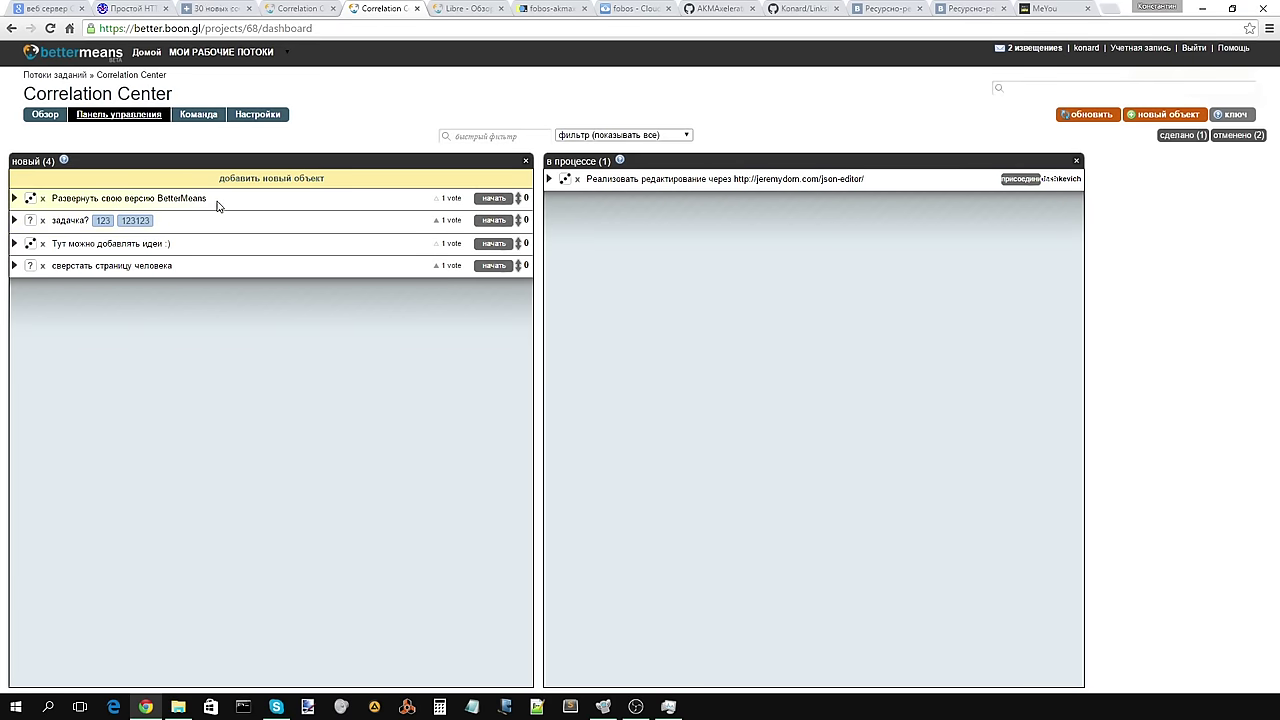
Step: View the details of "сверстать страницу человека", reload the dashboard, and open the details of "Развернуть свою версию BetterMeans"
click(15, 266)
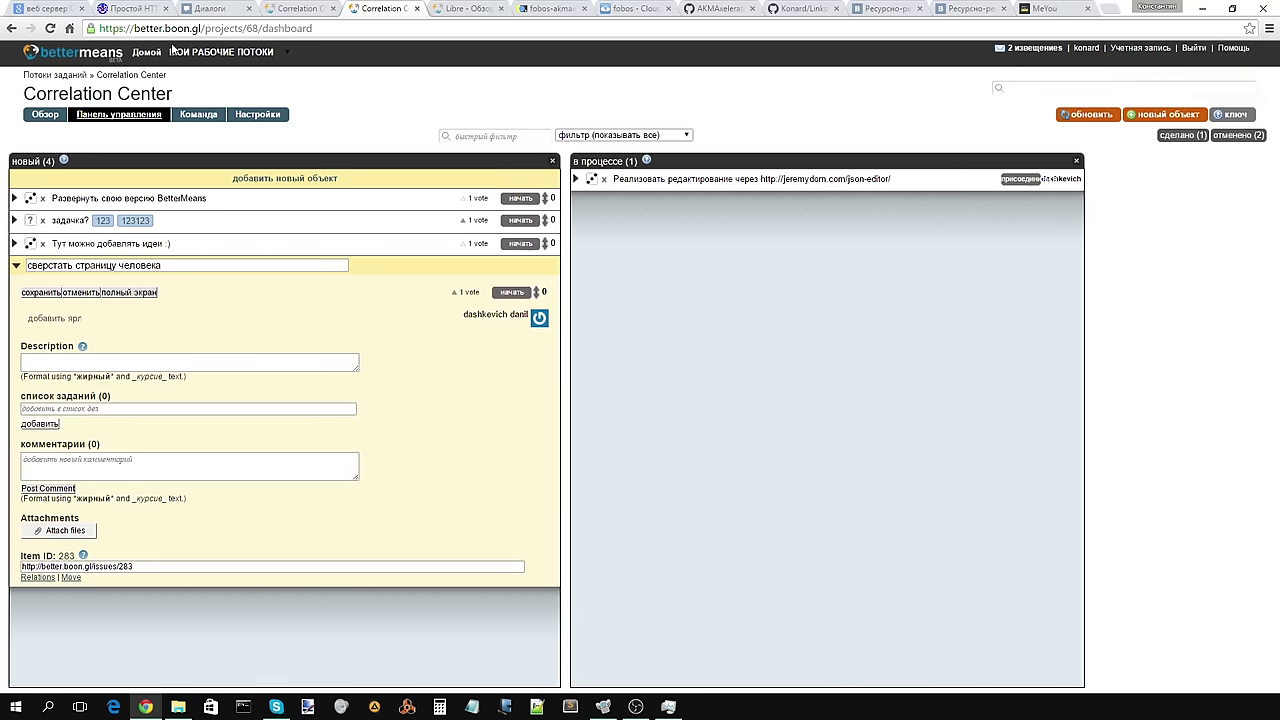
click(258, 30)
key(Return)
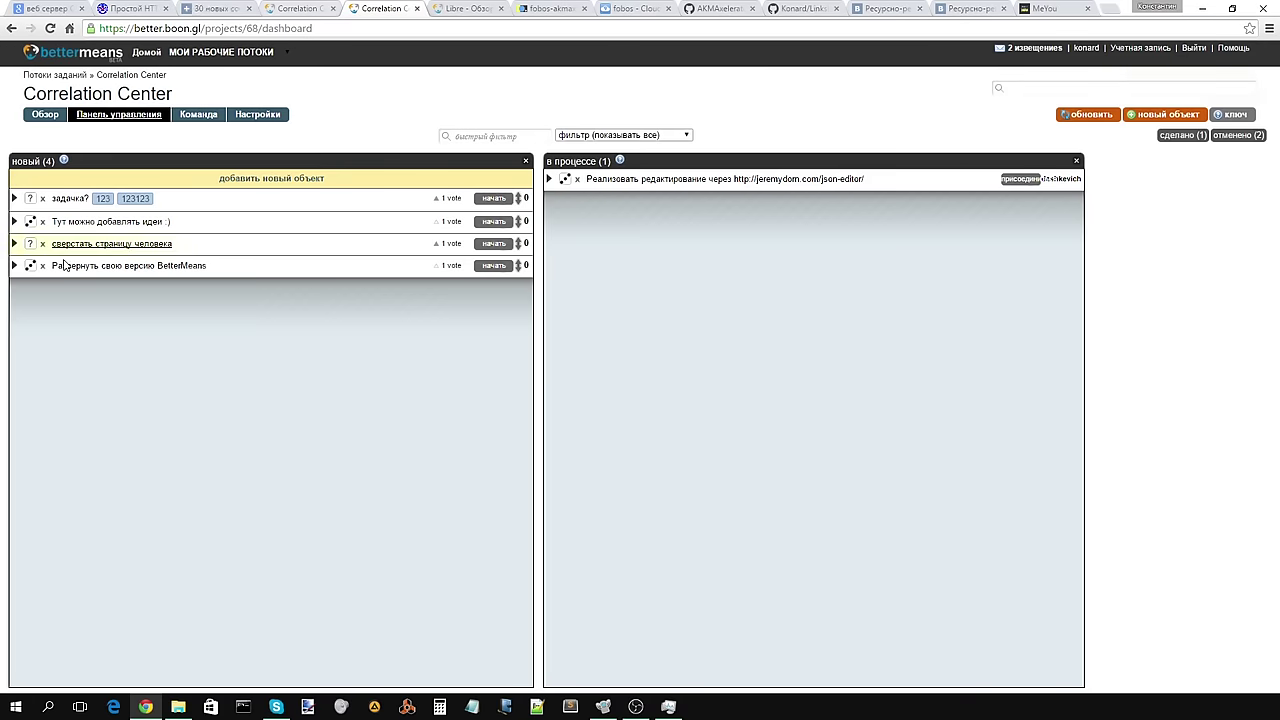
click(14, 265)
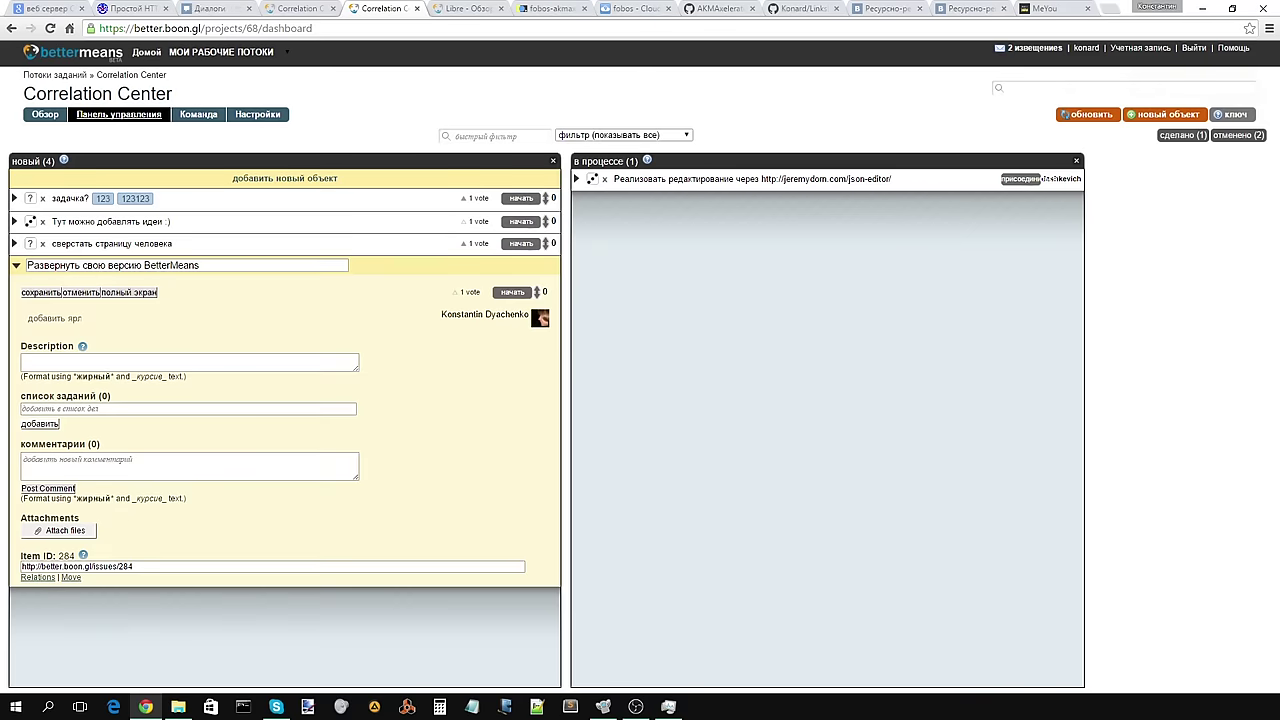
Step: Switch to the VK conversation and enlarge the dashboard screenshot posted by a participant
key(ctrl+3)
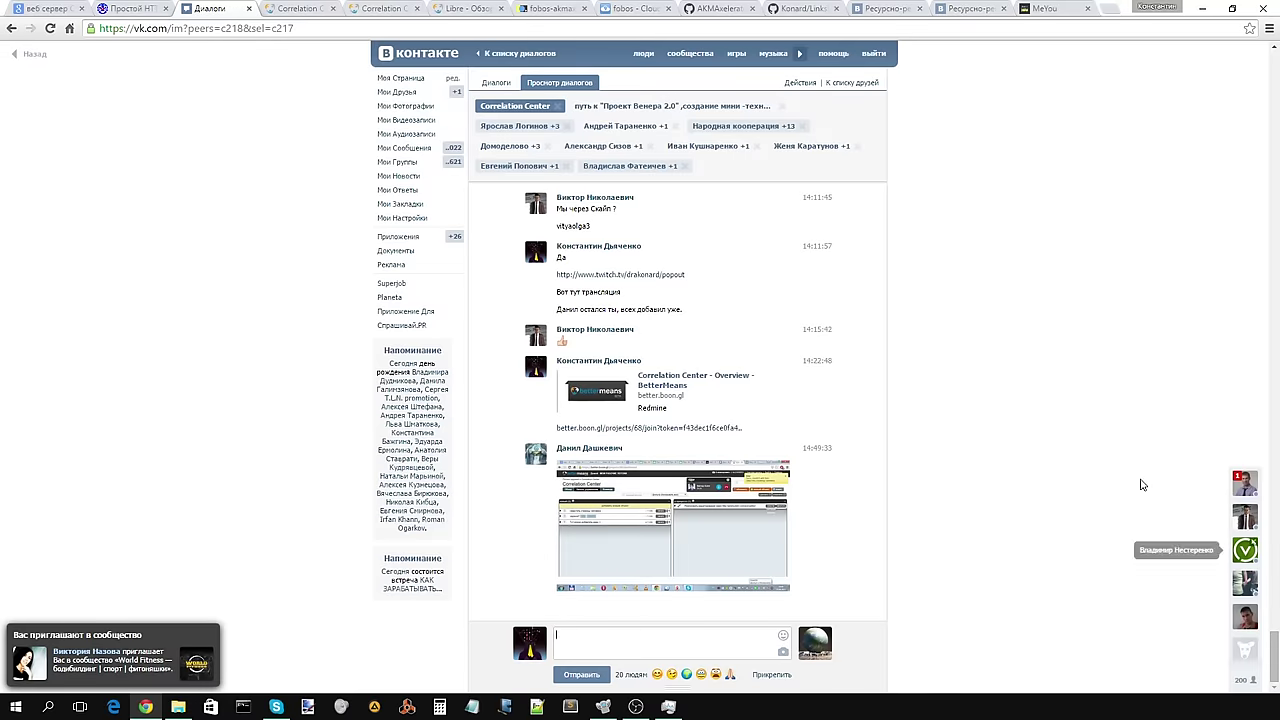
click(738, 531)
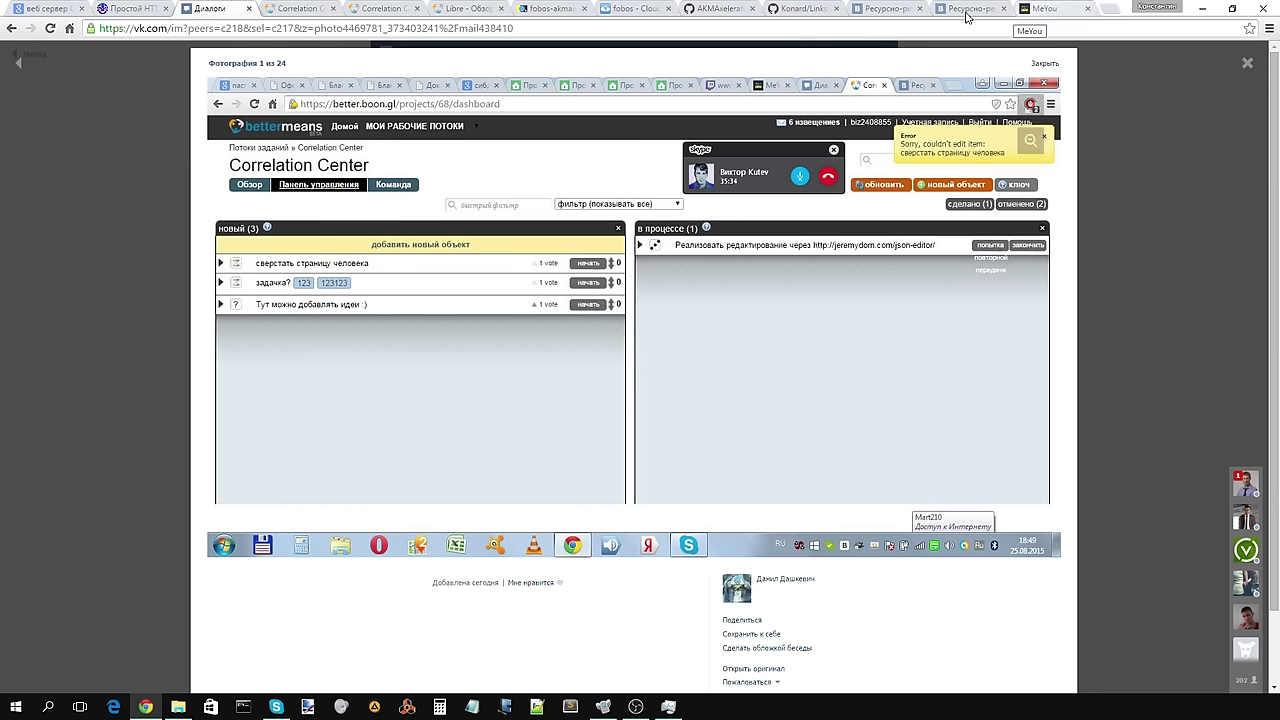
Step: Discard the unfinished new item in the first dashboard tab and vote "согласен" on "сверстать страницу человека"
click(287, 14)
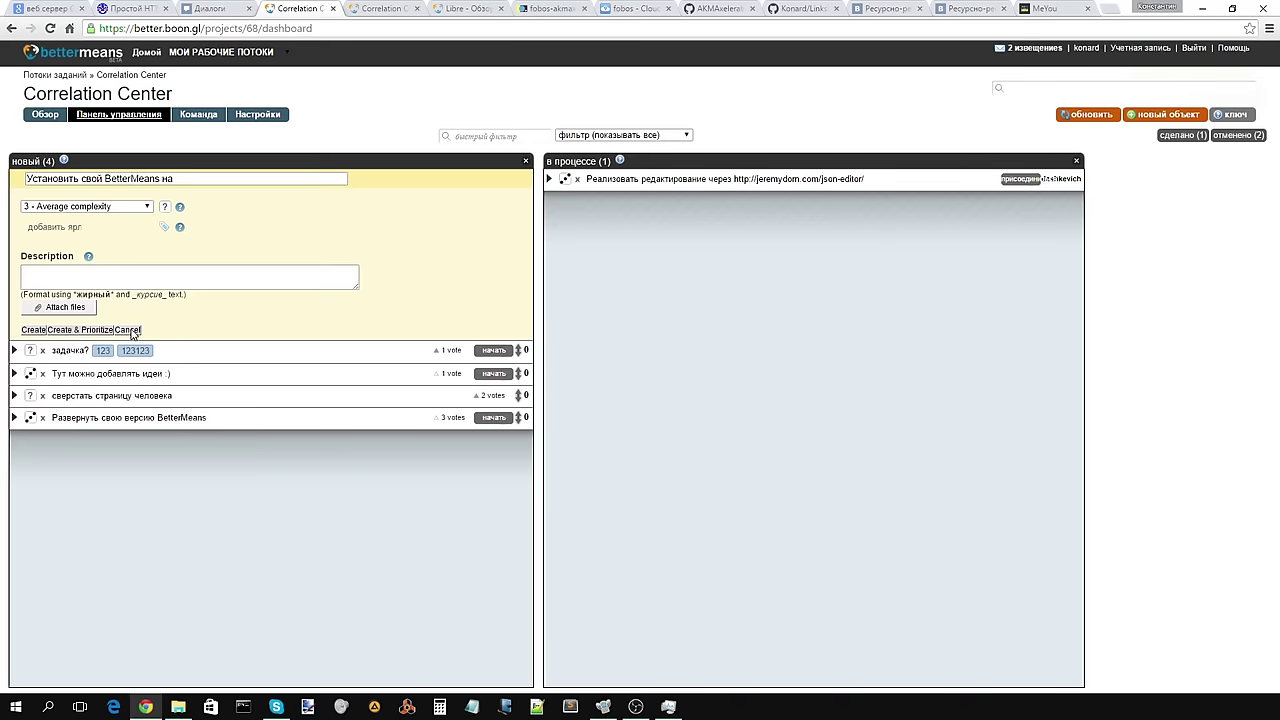
click(129, 330)
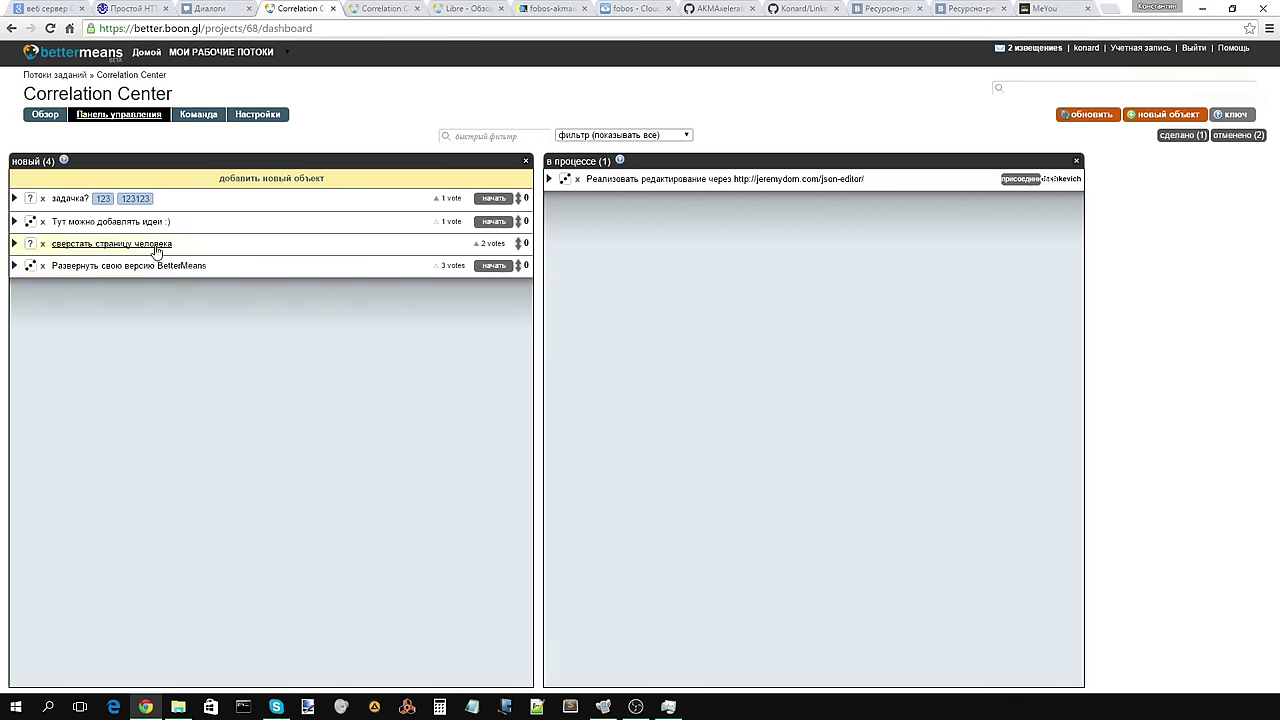
click(495, 244)
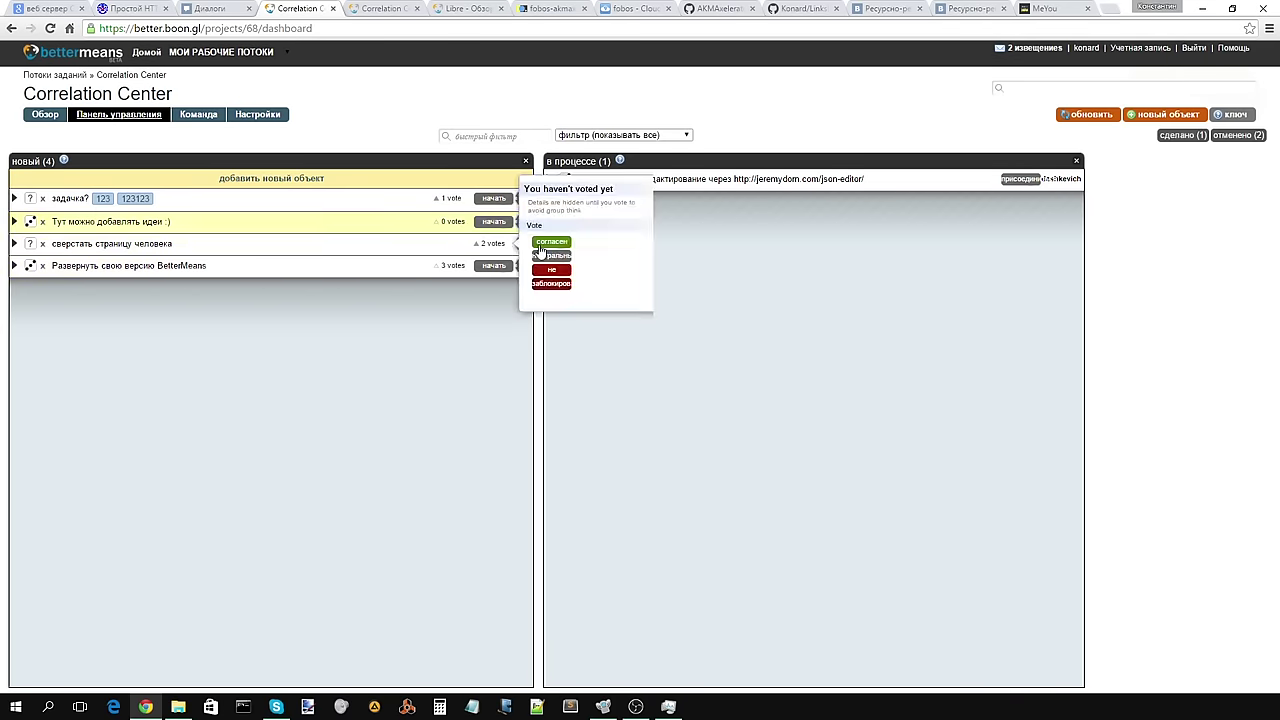
click(548, 250)
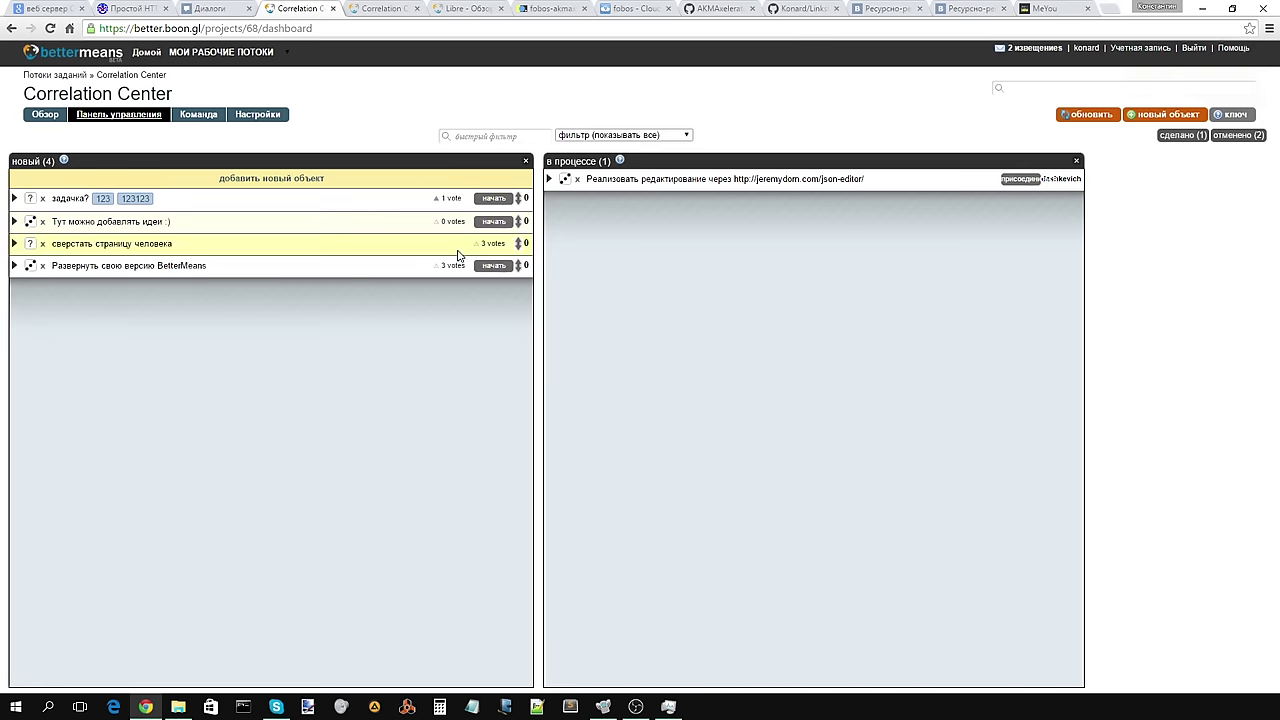
Step: Raise the priority of "сверстать страницу человека" and lower the priority of "Развернуть свою версию BetterMeans"
mouse_move(519, 246)
click(567, 245)
click(556, 293)
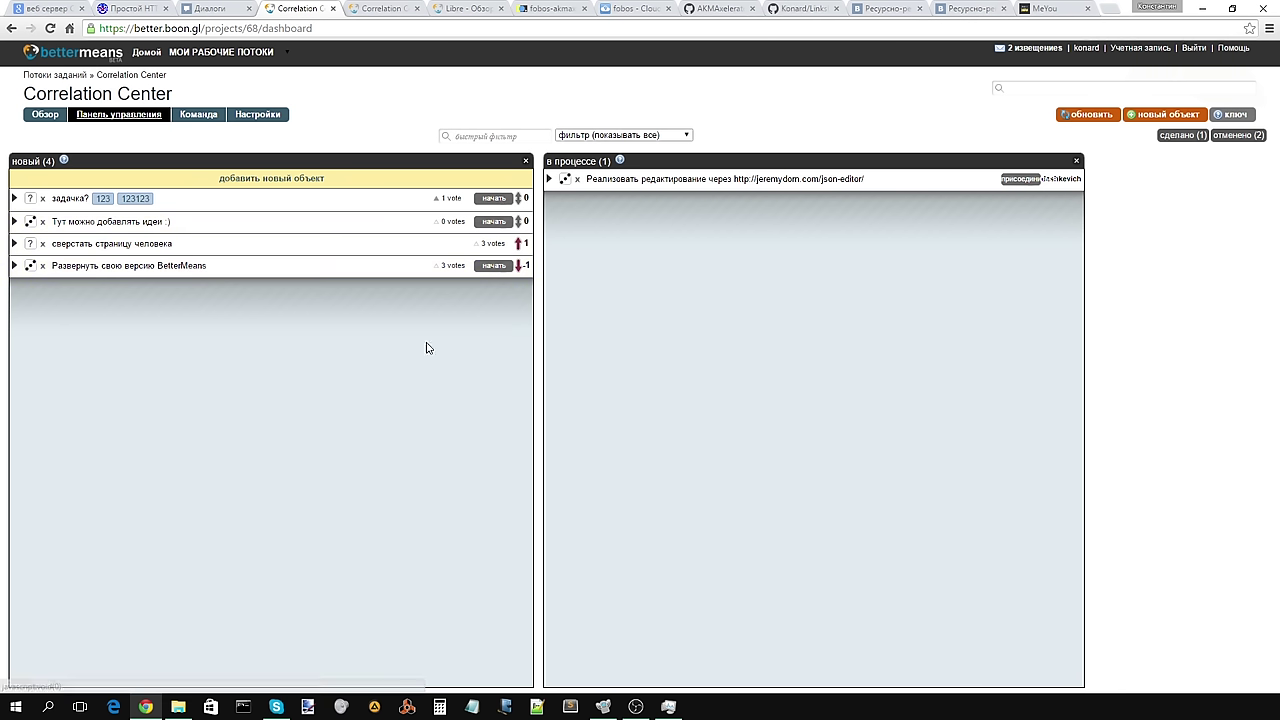
Step: Examine the image 01.jpg attached to the item "сверстать страницу человека", and close its browser tab
click(15, 243)
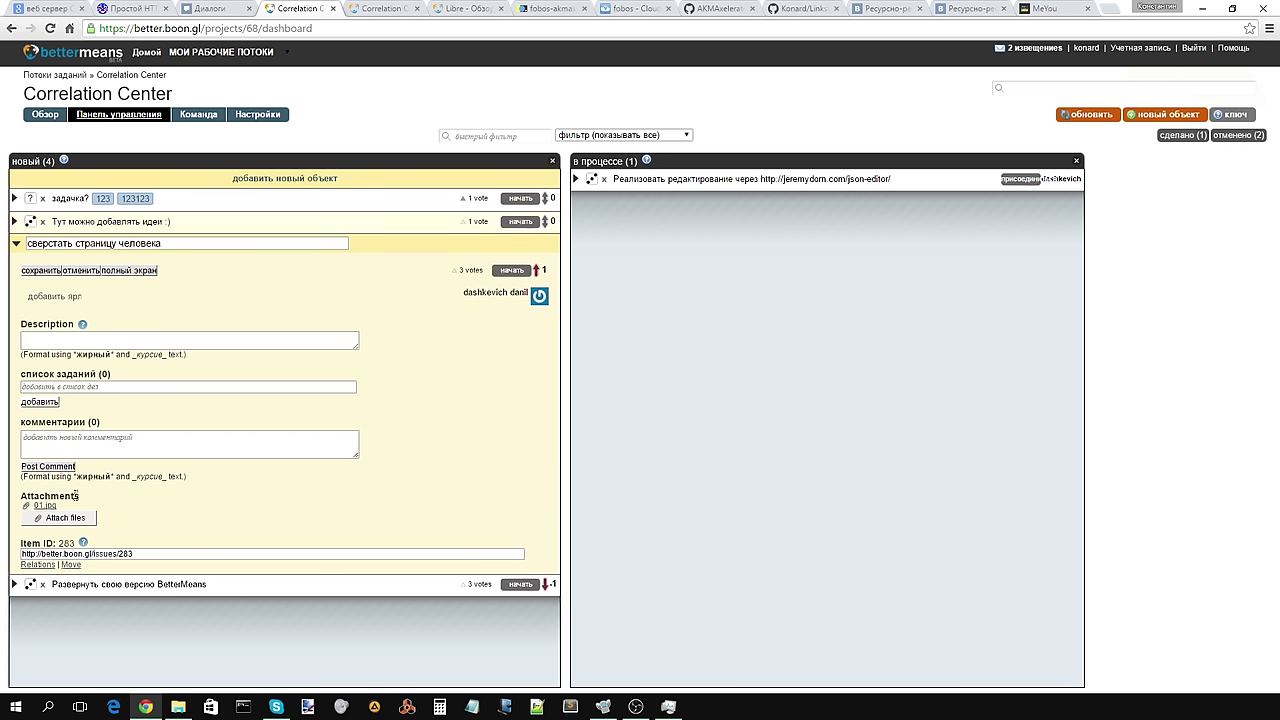
click(52, 508)
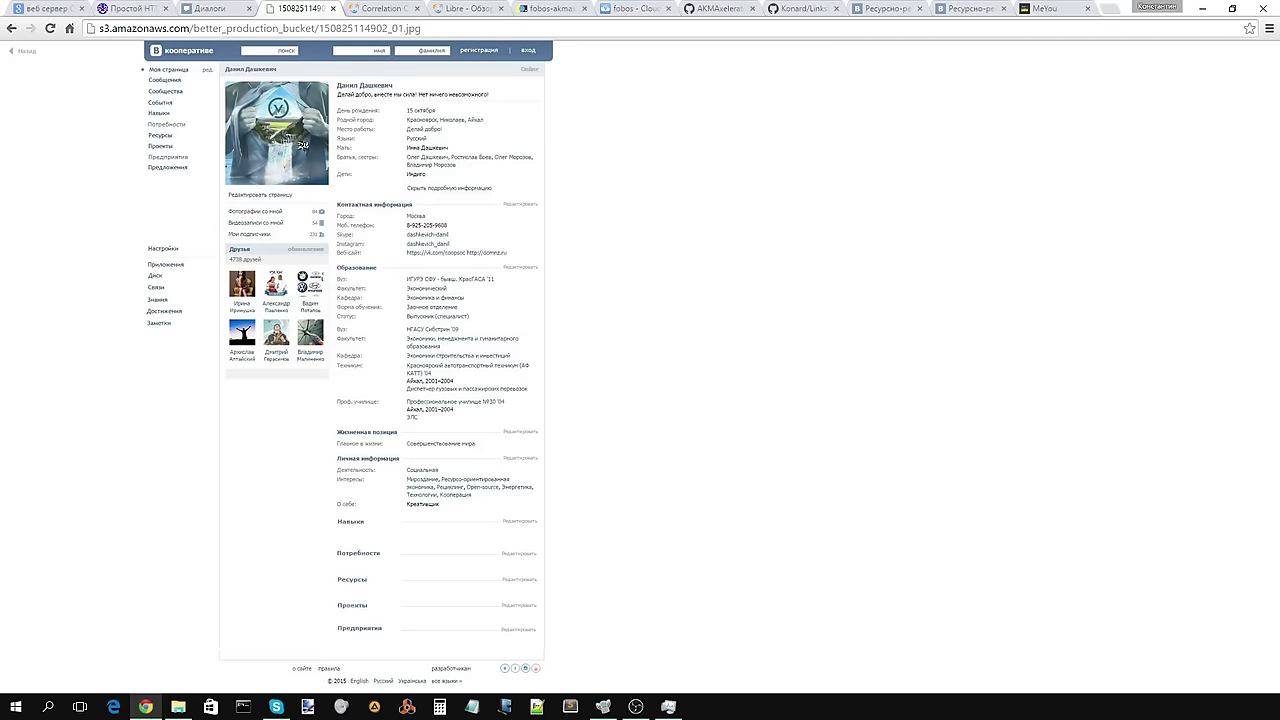
click(327, 72)
click(327, 72)
click(332, 9)
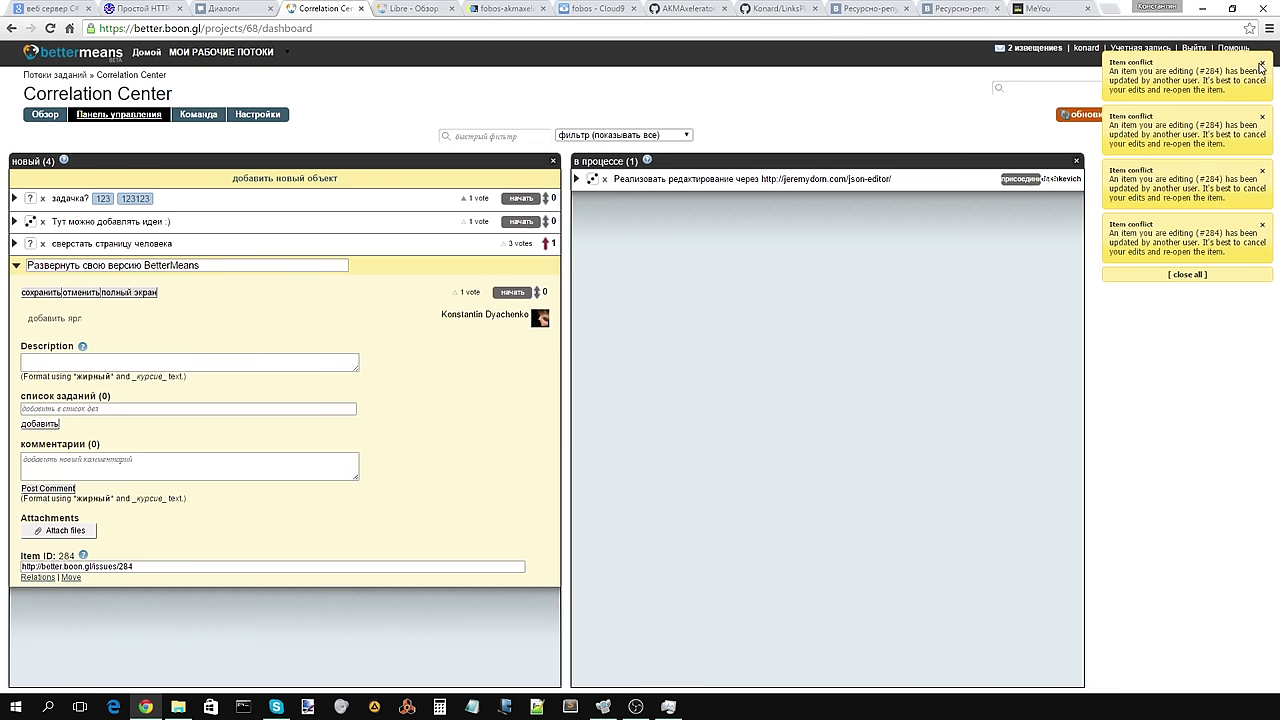
Step: Dismiss all item conflict notifications and collapse the item "Развернуть свою версию BetterMeans"
click(1183, 277)
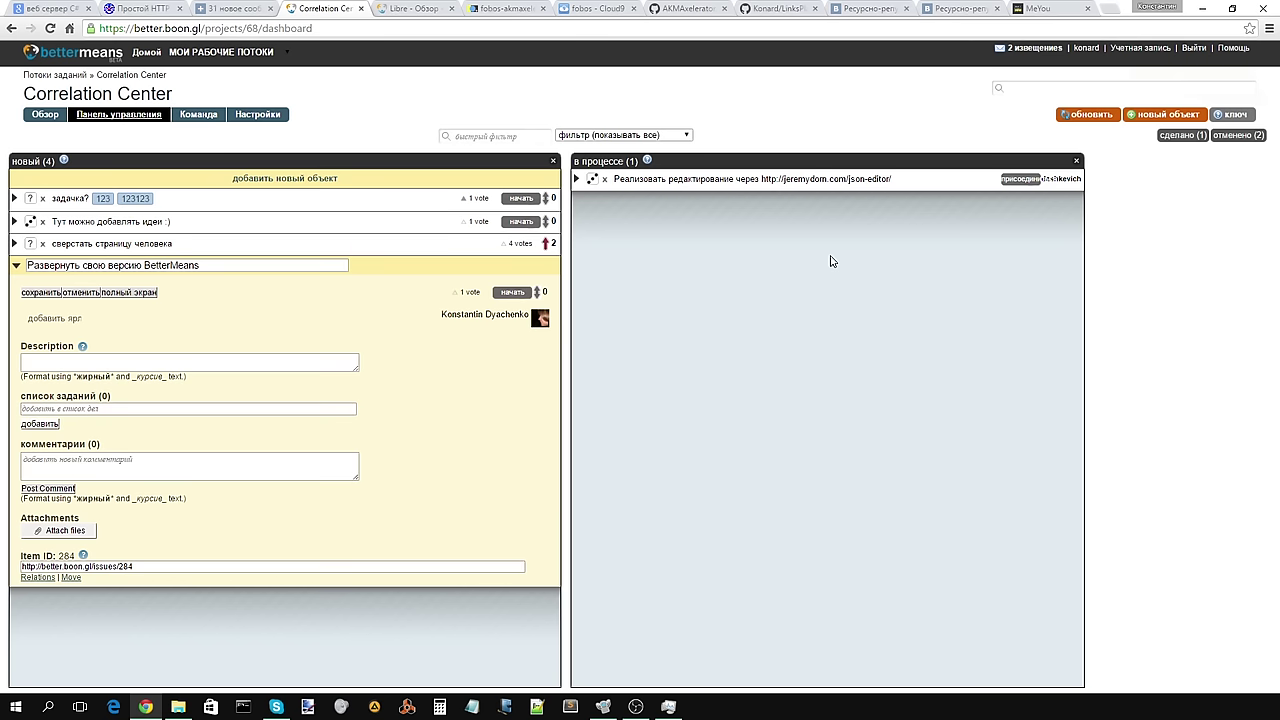
click(15, 267)
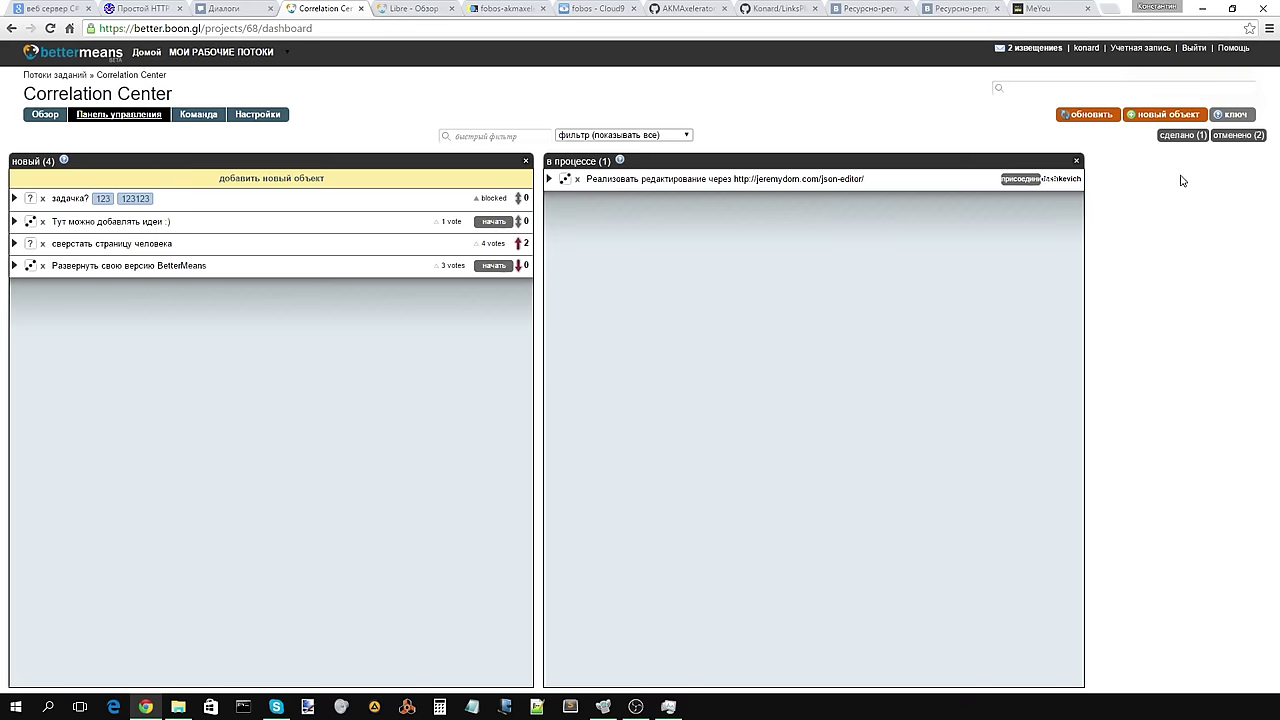
Step: Show the "отменено" column and read the comment on the new item "задачка?"
click(1232, 136)
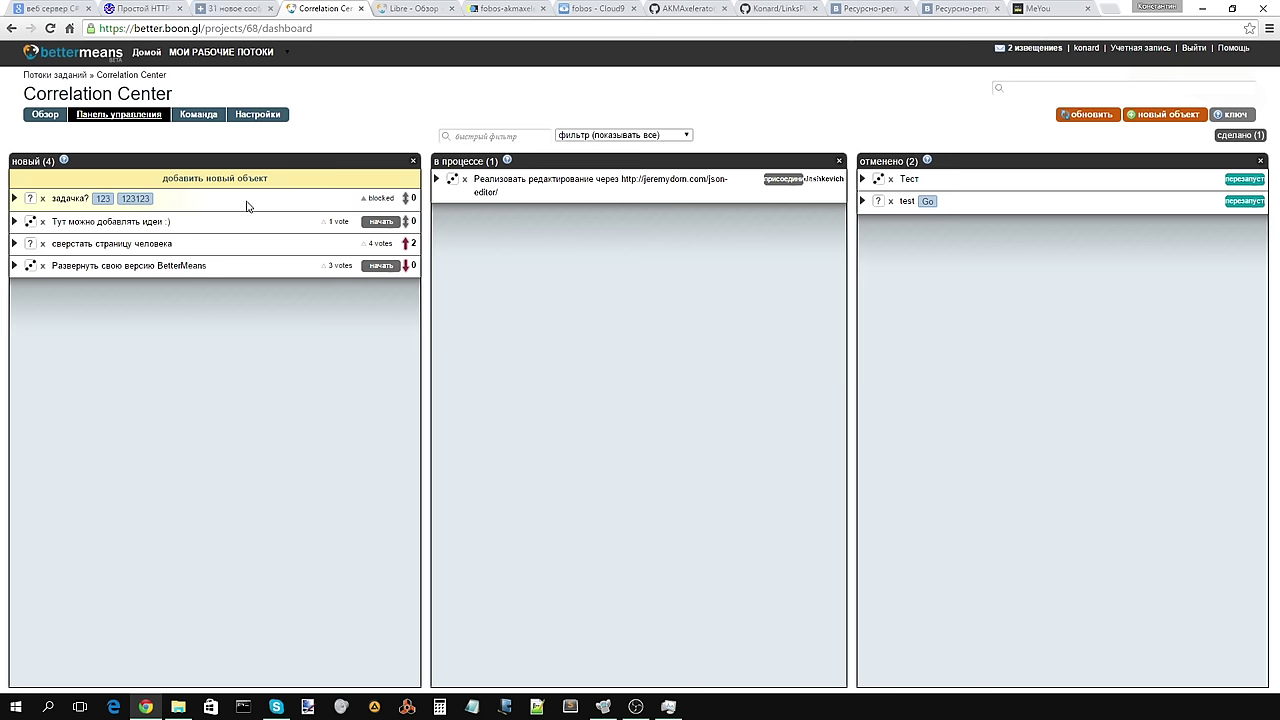
click(15, 199)
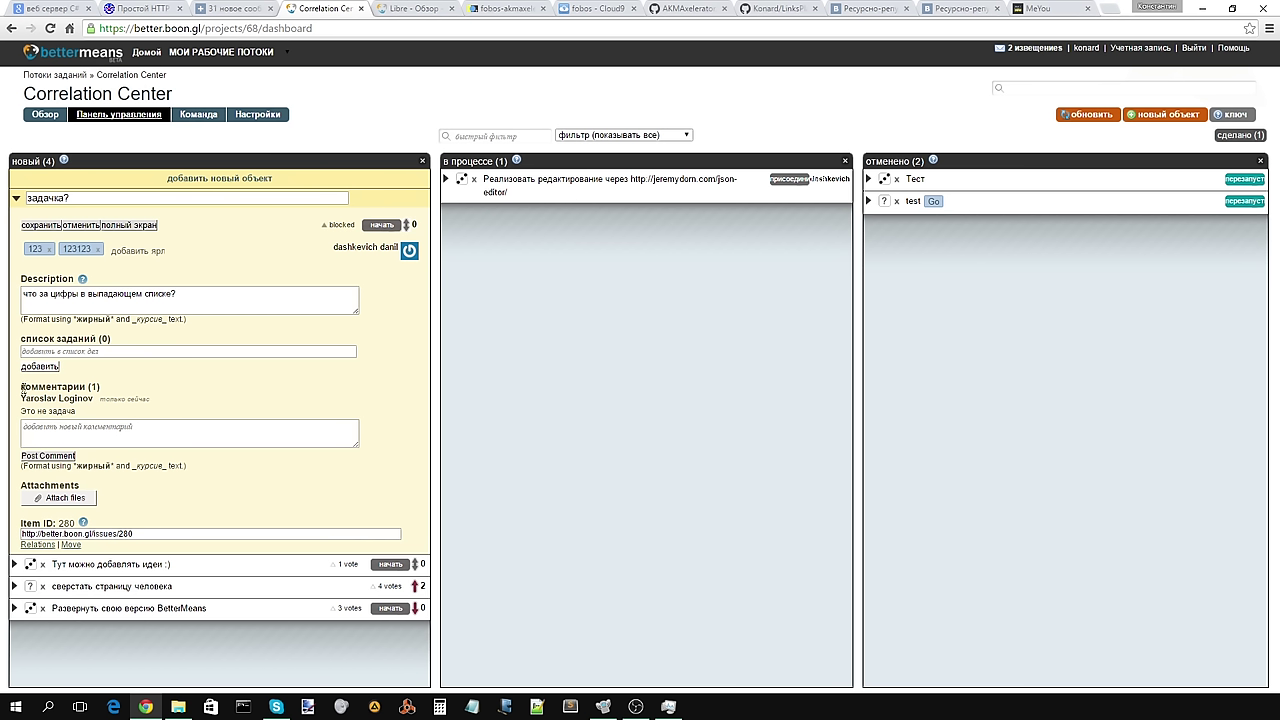
drag(21, 386, 95, 398)
double_click(75, 398)
click(25, 400)
triple_click(22, 412)
click(94, 414)
click(15, 199)
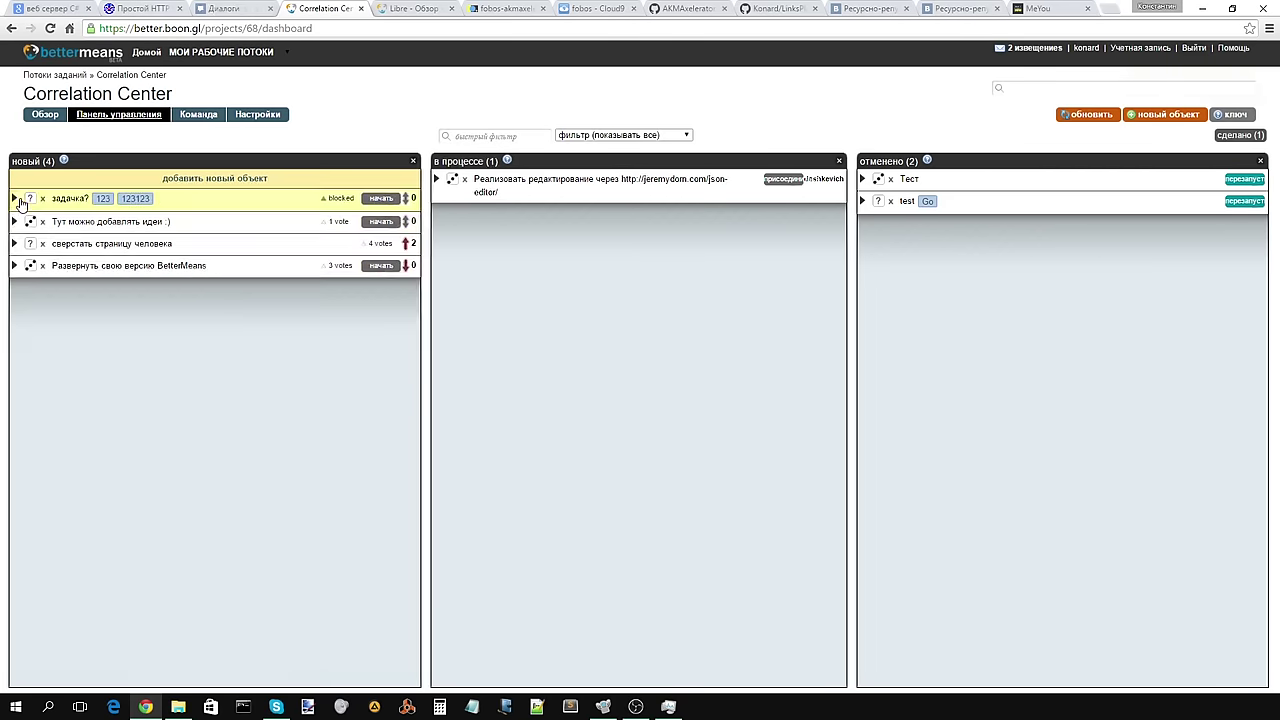
Step: Reopen the details of "задачка?" and start work on the item
click(15, 199)
click(15, 199)
click(15, 199)
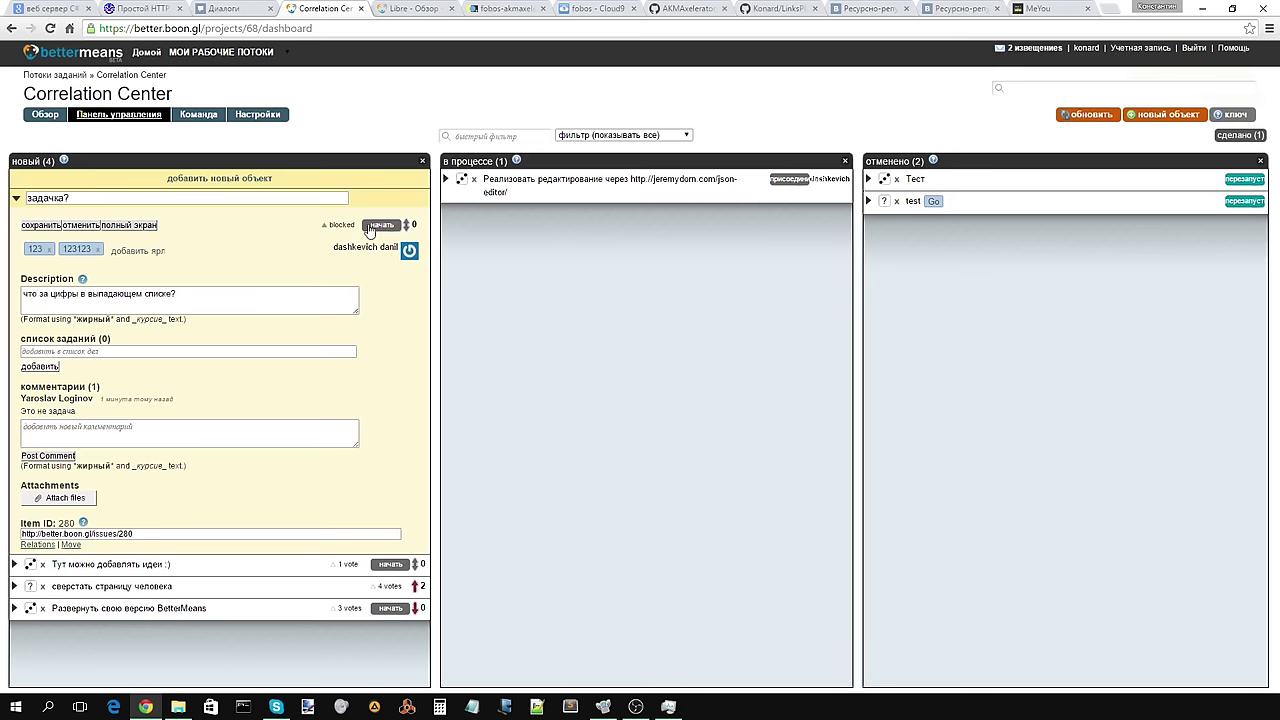
click(372, 226)
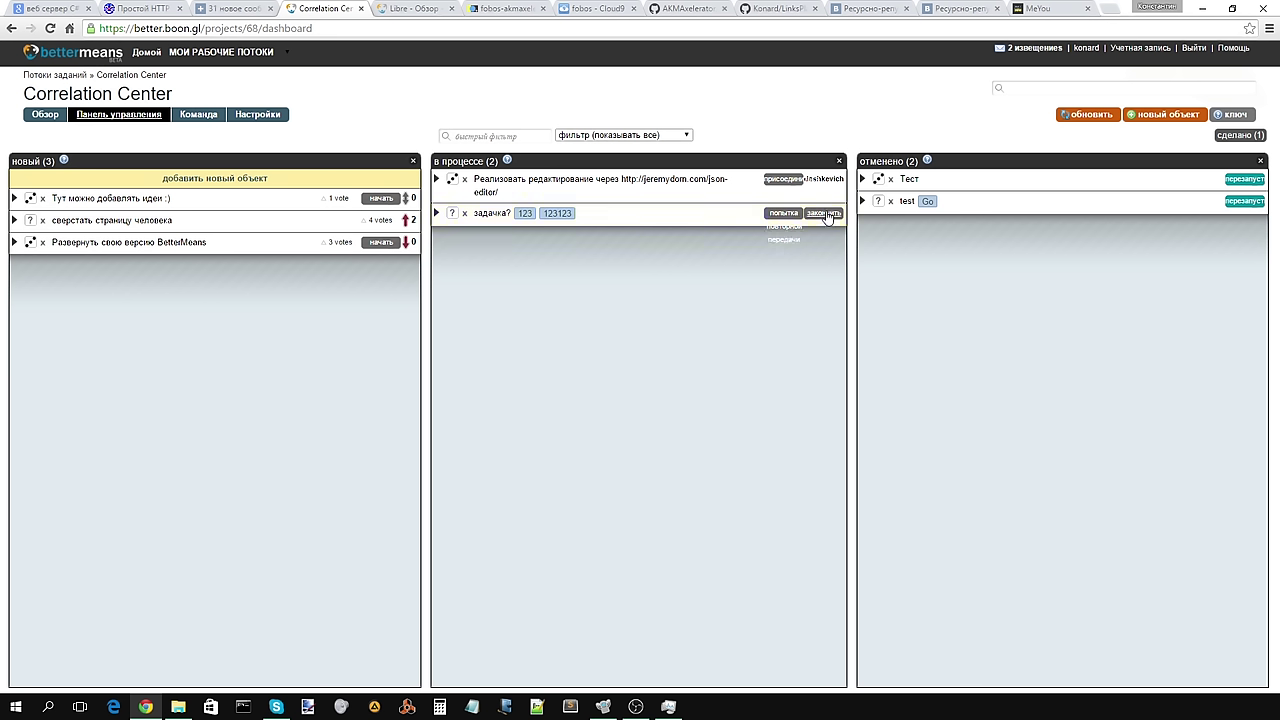
Step: Try finishing "задачка?", cancel its completion comment, and apply "попытка повторной передачи" to the item
click(826, 213)
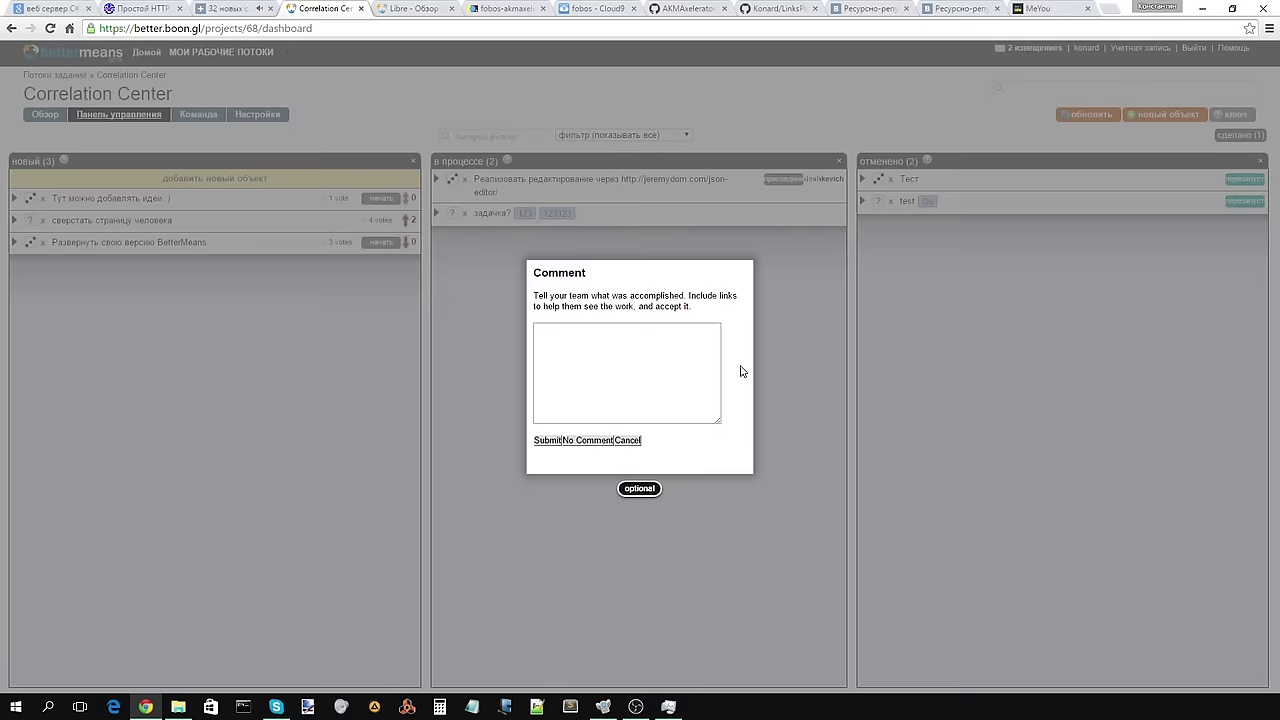
click(630, 441)
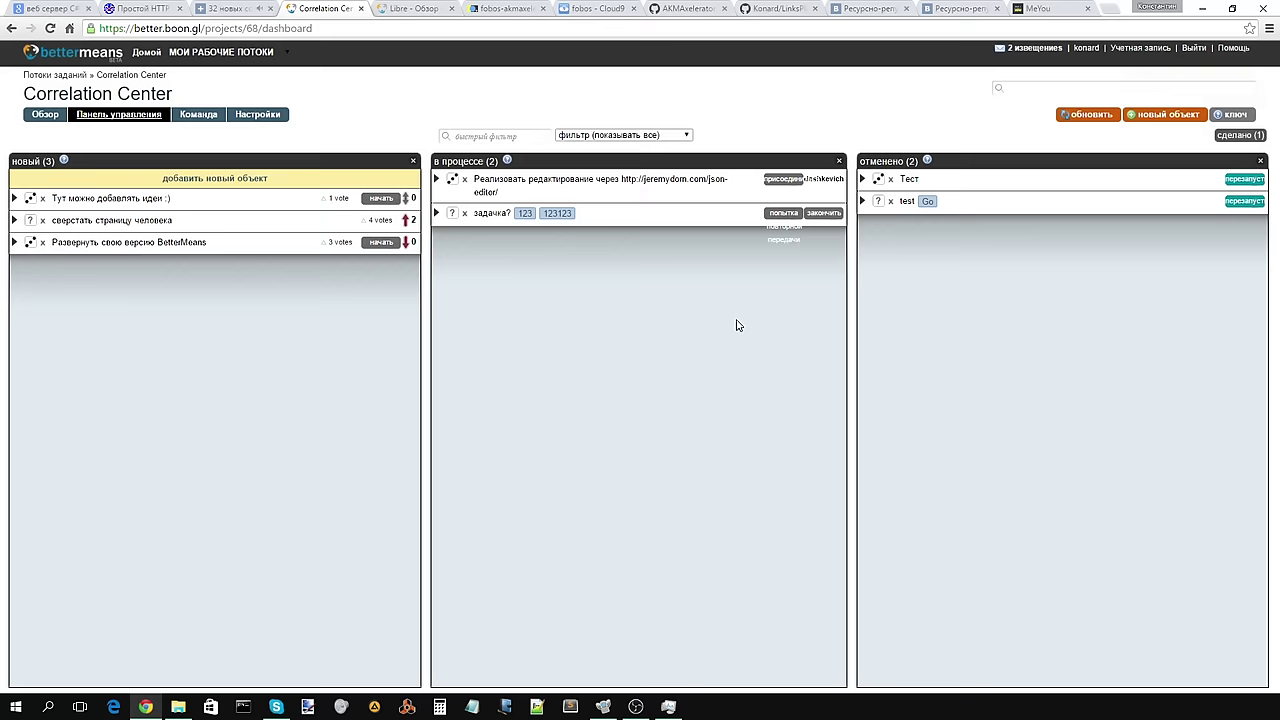
click(786, 217)
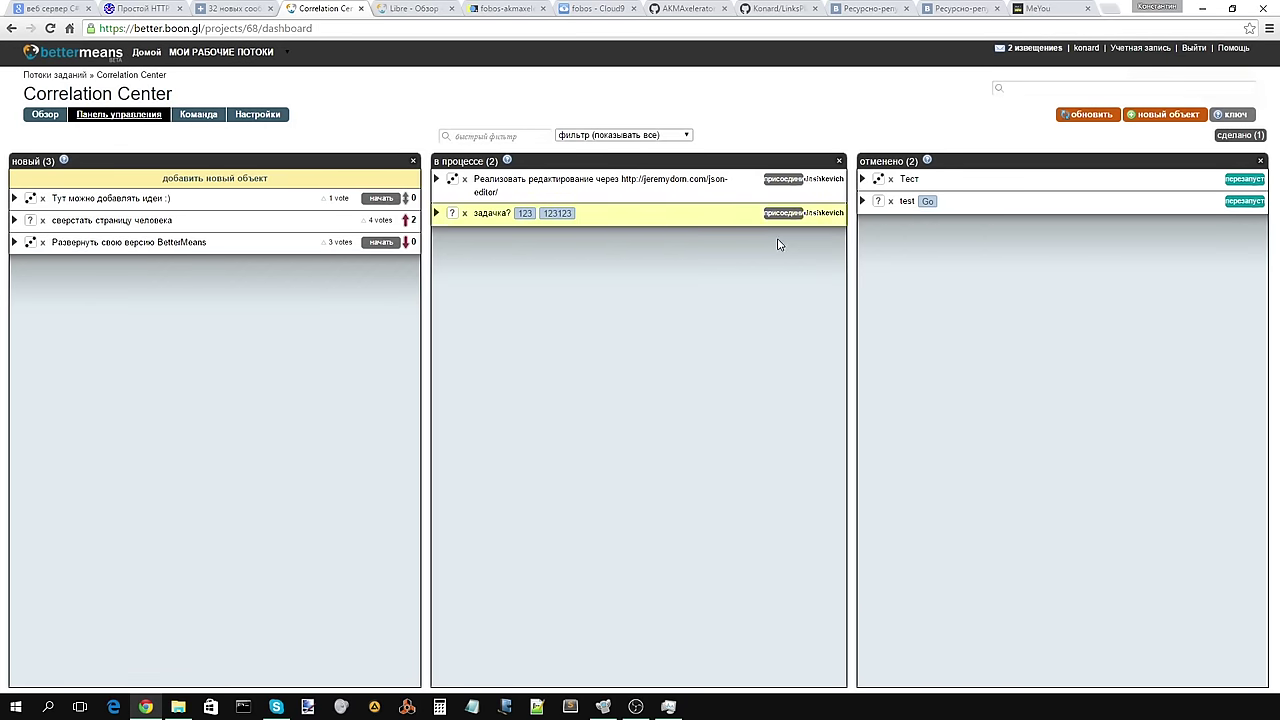
Step: Review the details of the in-progress item "задачка?" and the acceptance votes on the first item in the "сделано" column
click(436, 214)
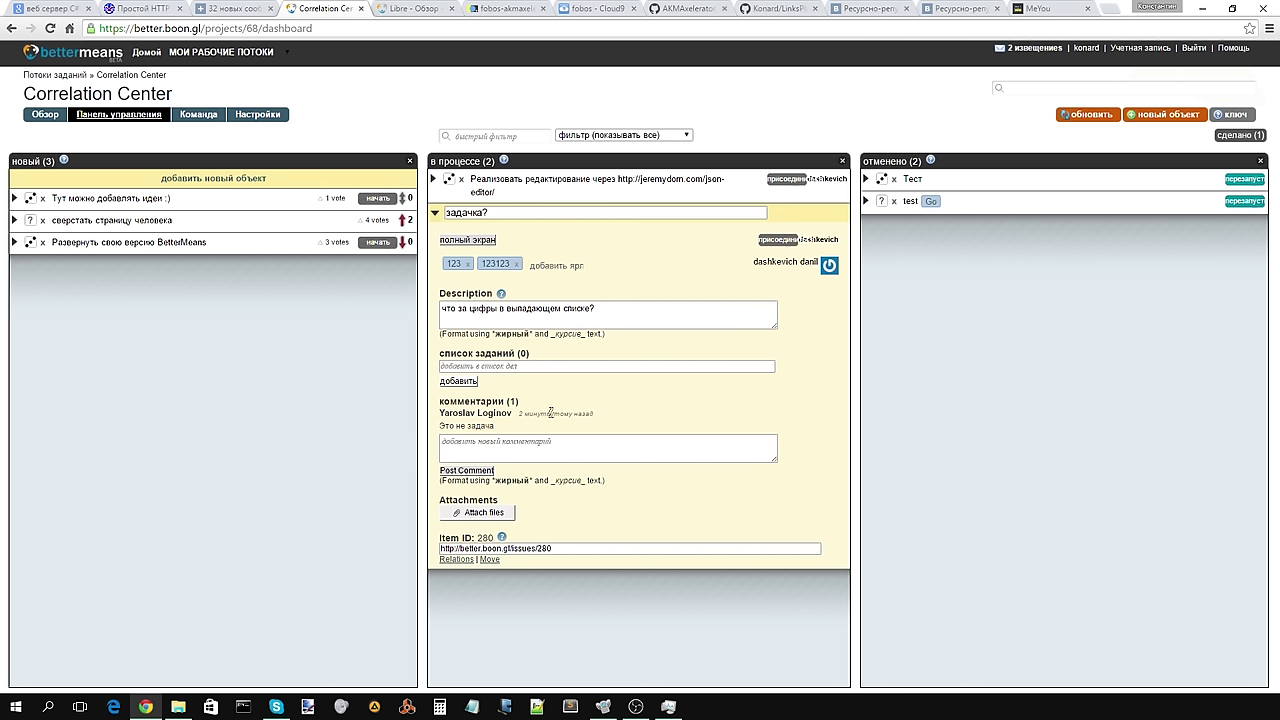
click(435, 213)
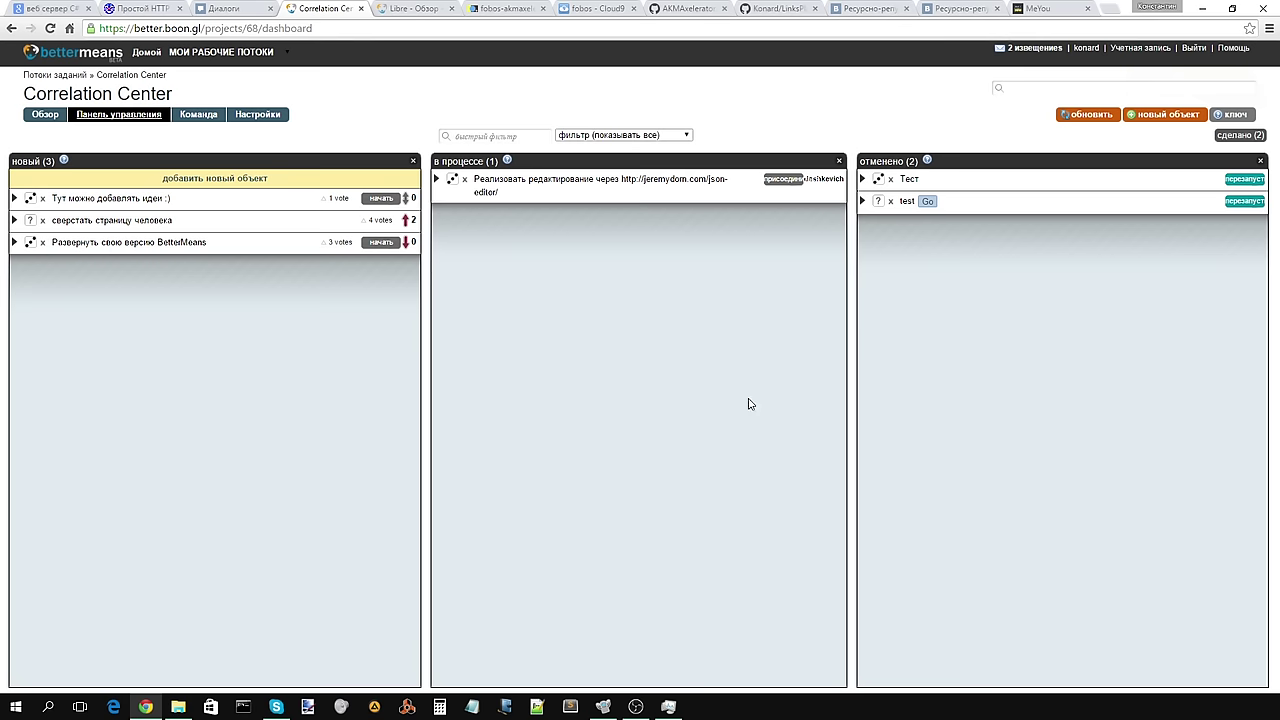
click(1240, 136)
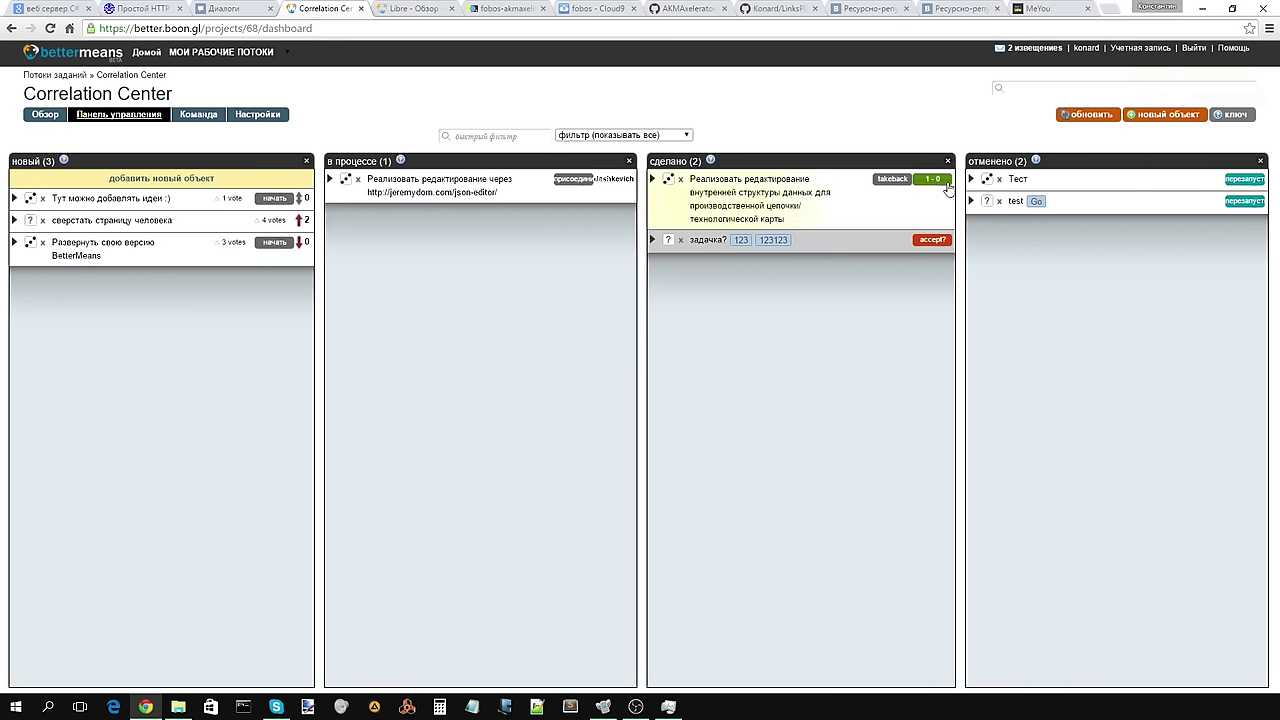
click(938, 182)
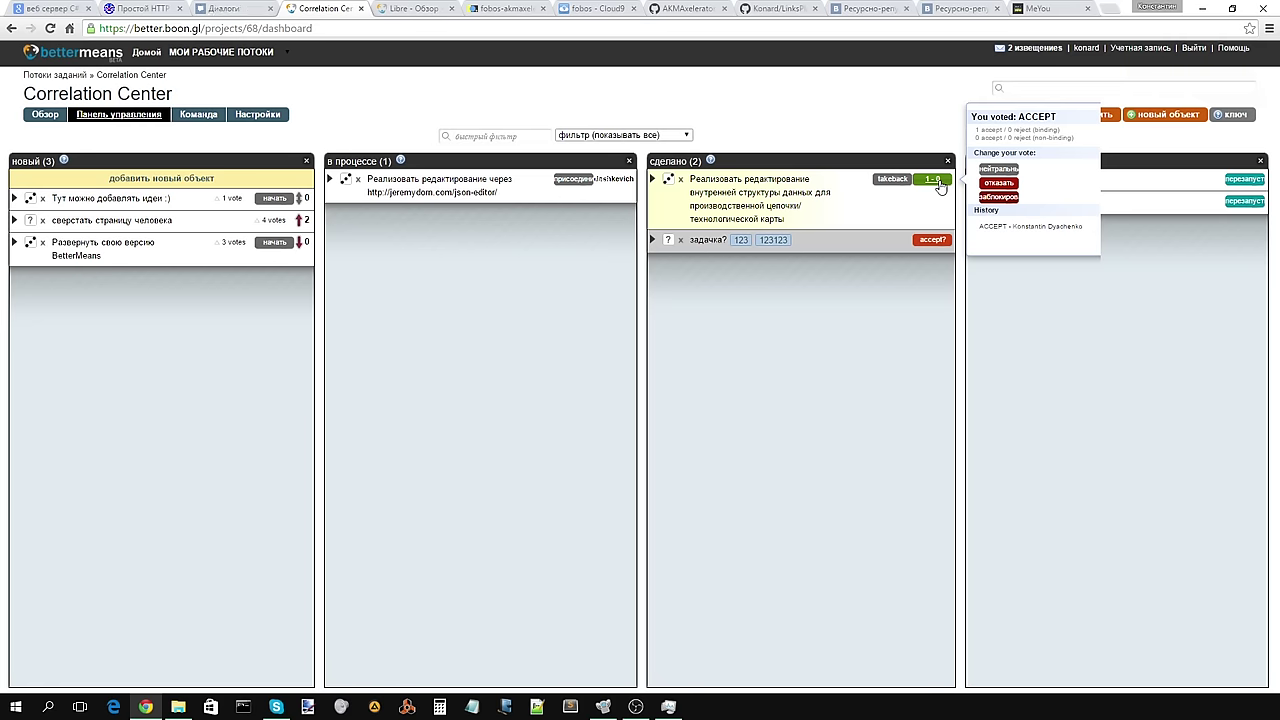
click(938, 183)
click(931, 183)
Step: Check the priority and details of "сверстать страницу человека" and the details of the completed item "задачка?"
click(298, 220)
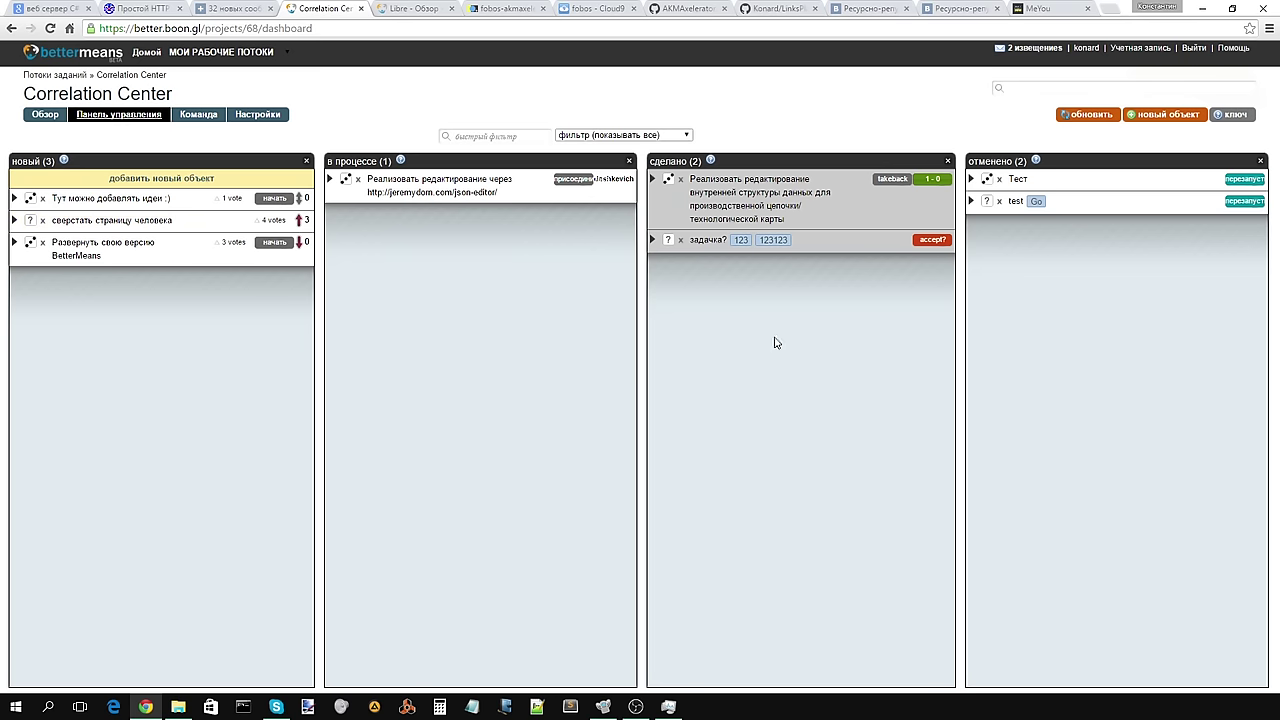
click(14, 221)
click(14, 221)
click(653, 243)
click(635, 235)
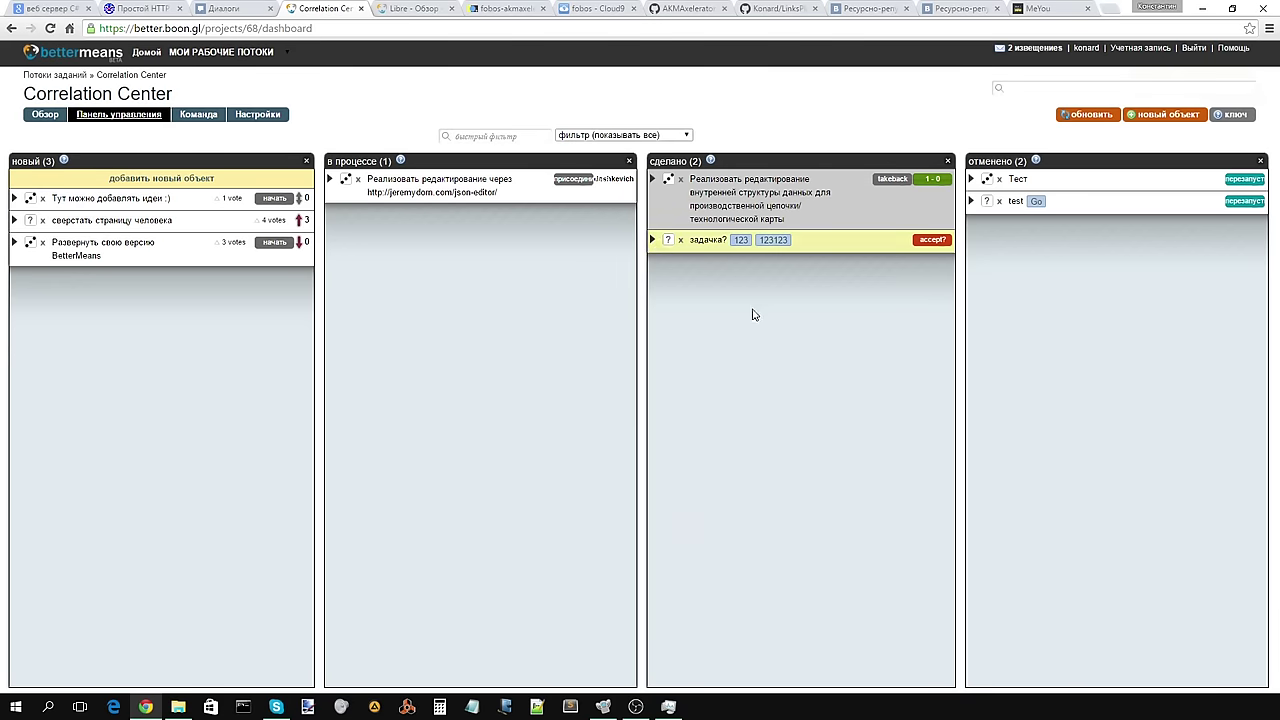
click(681, 241)
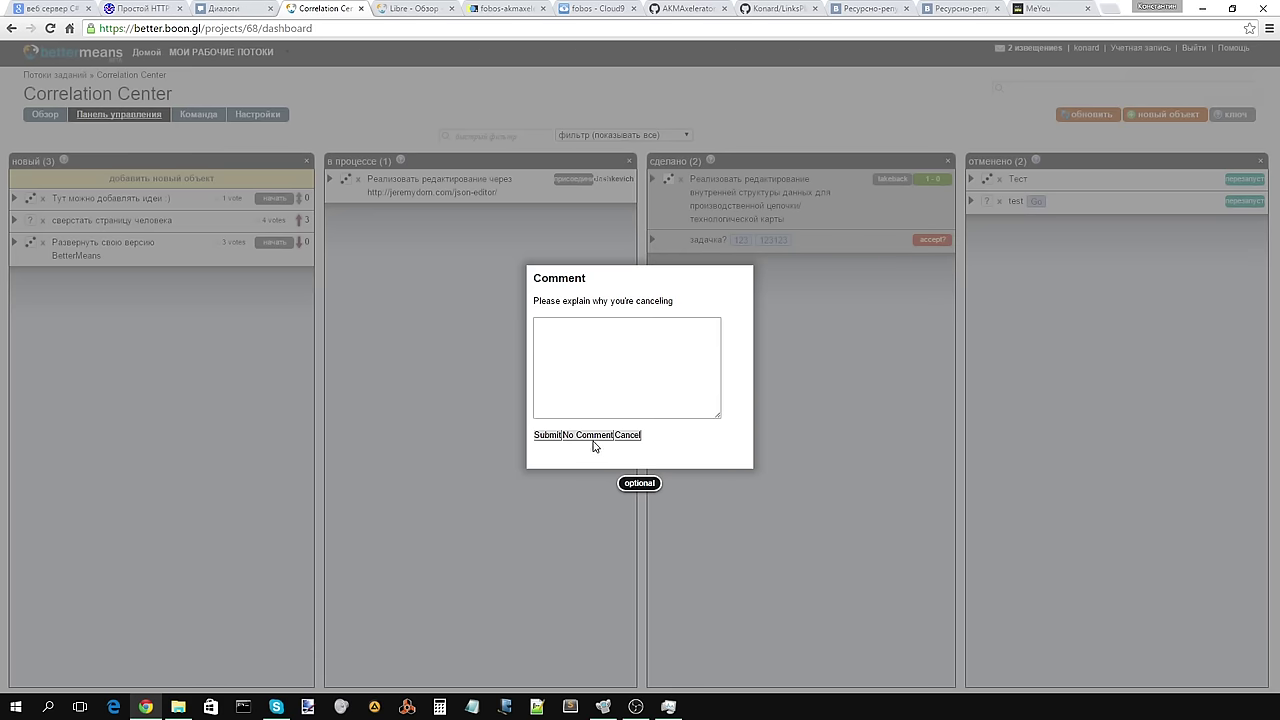
click(547, 435)
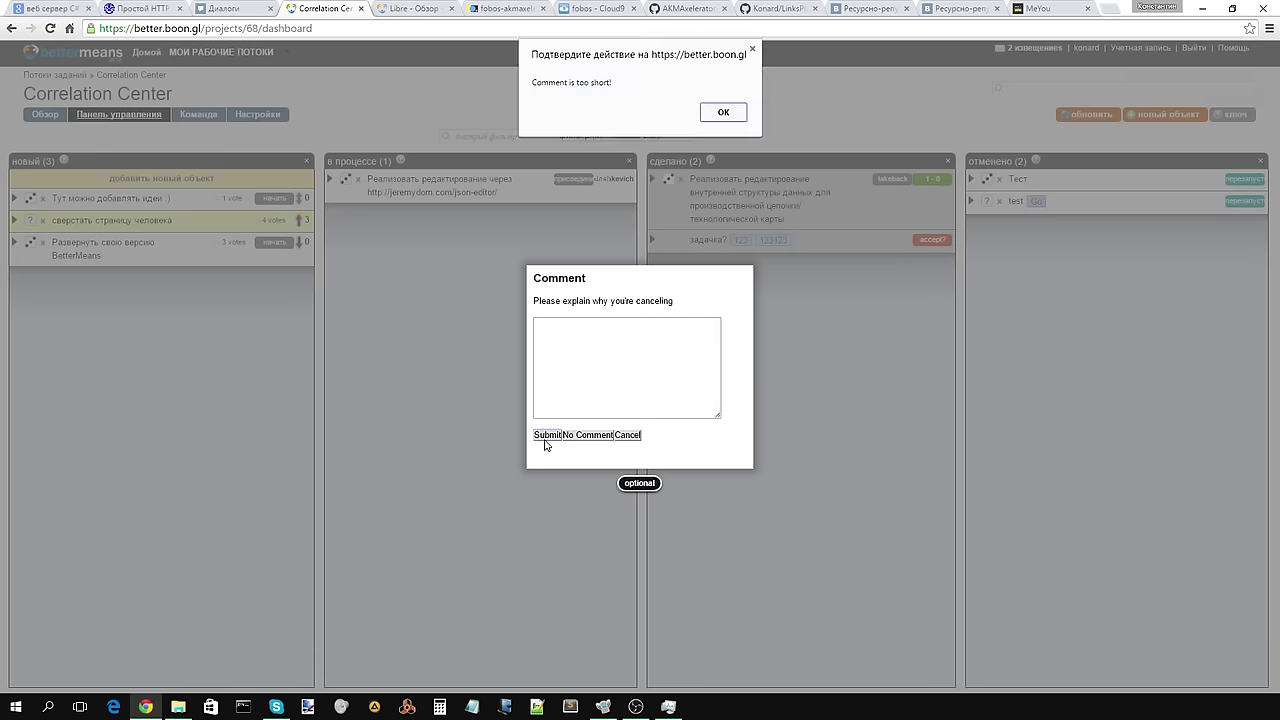
click(723, 115)
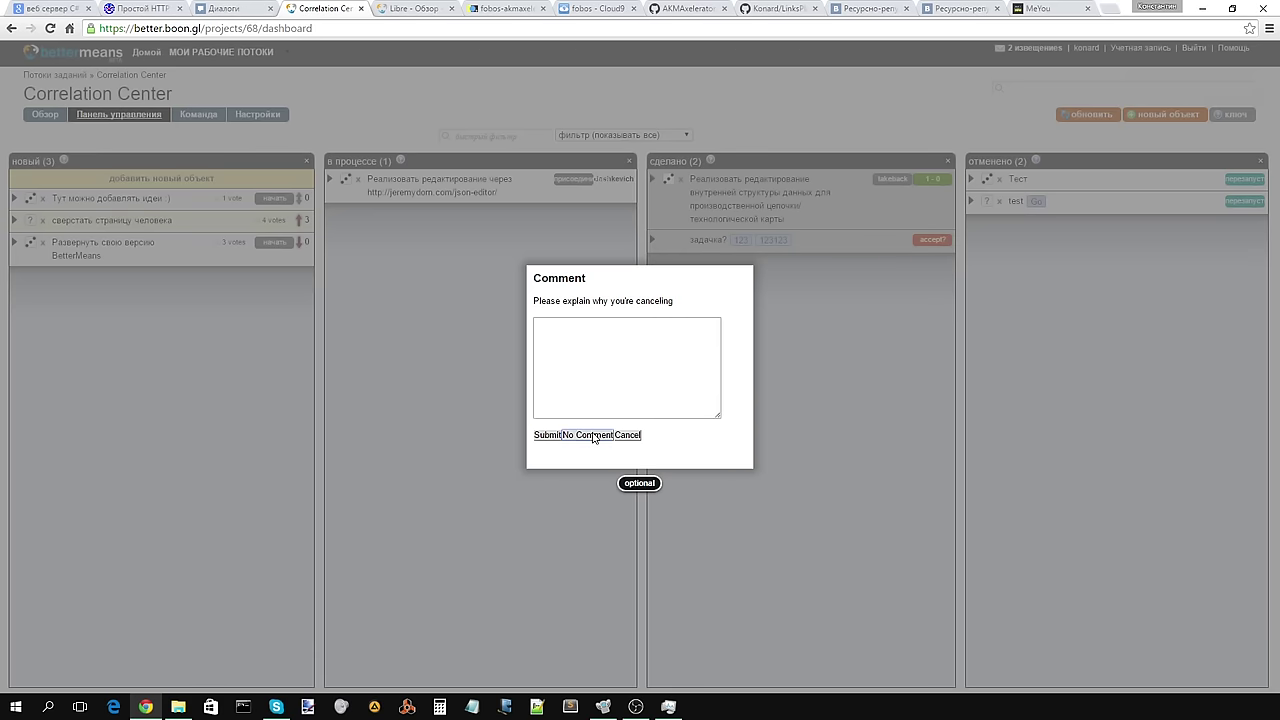
click(594, 435)
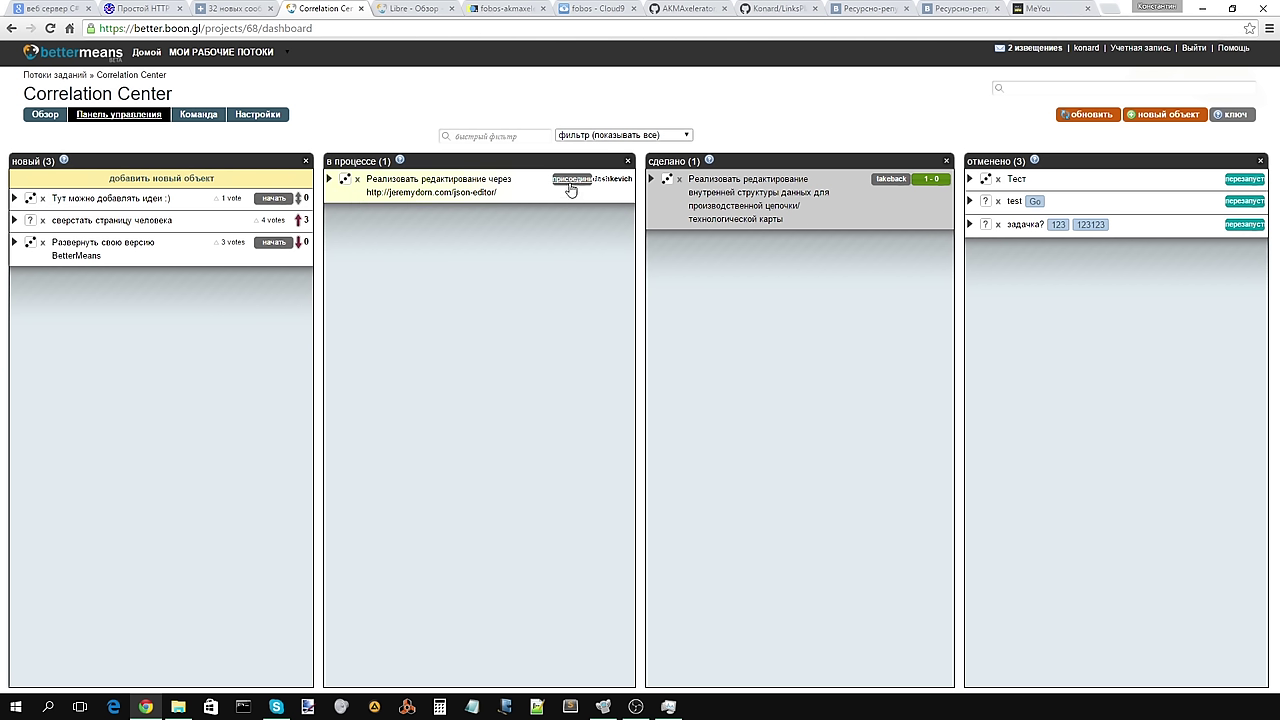
click(356, 182)
click(587, 435)
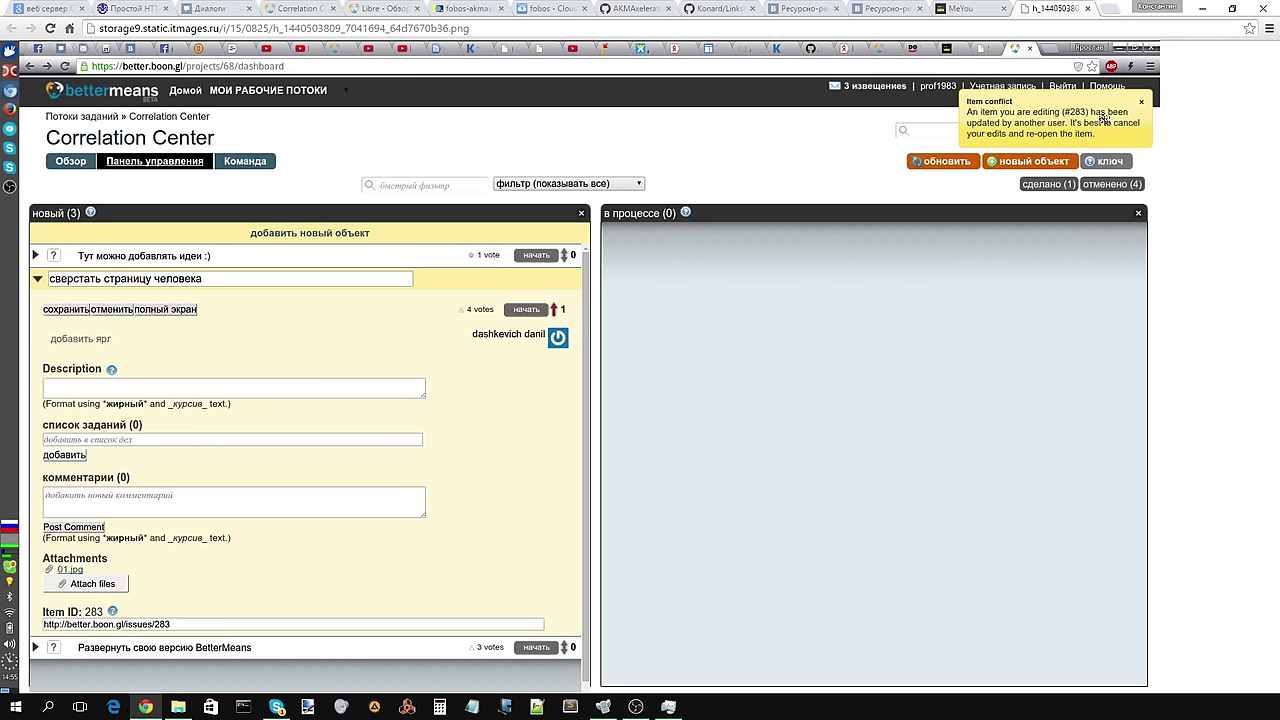
Step: Close the item-conflict screenshot and look through the other open pages for the project conversation
click(1088, 9)
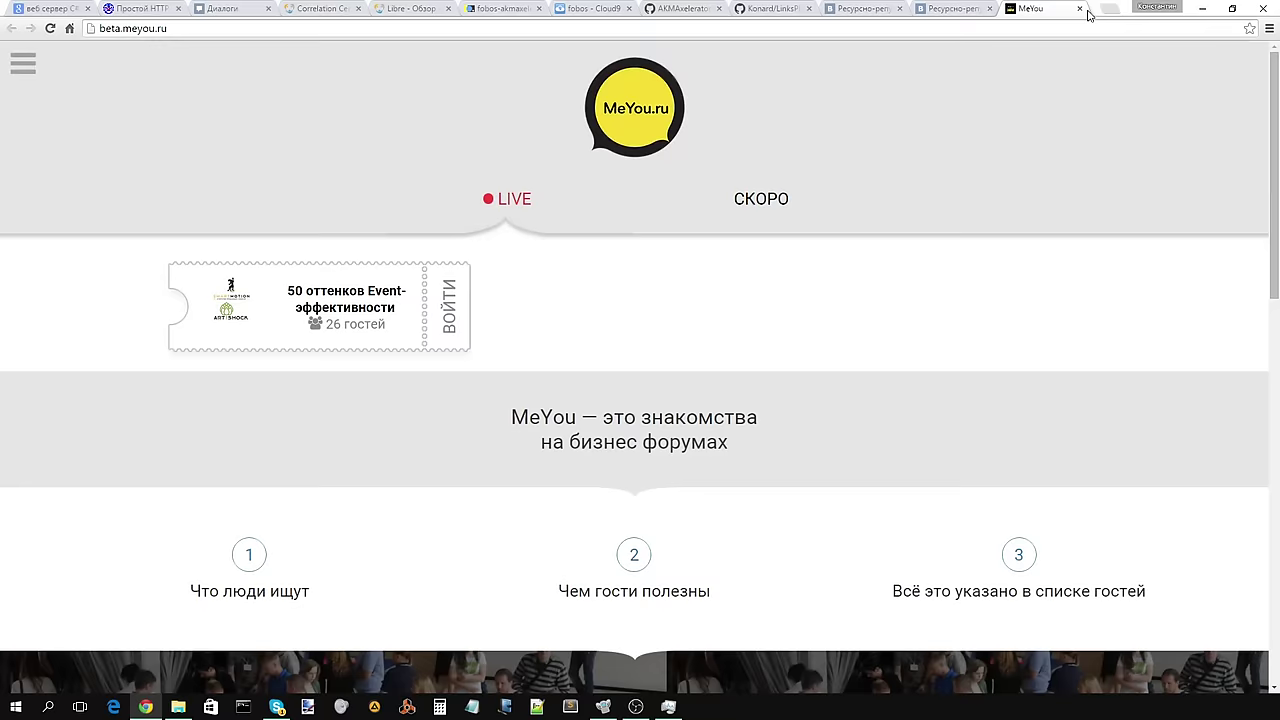
click(667, 9)
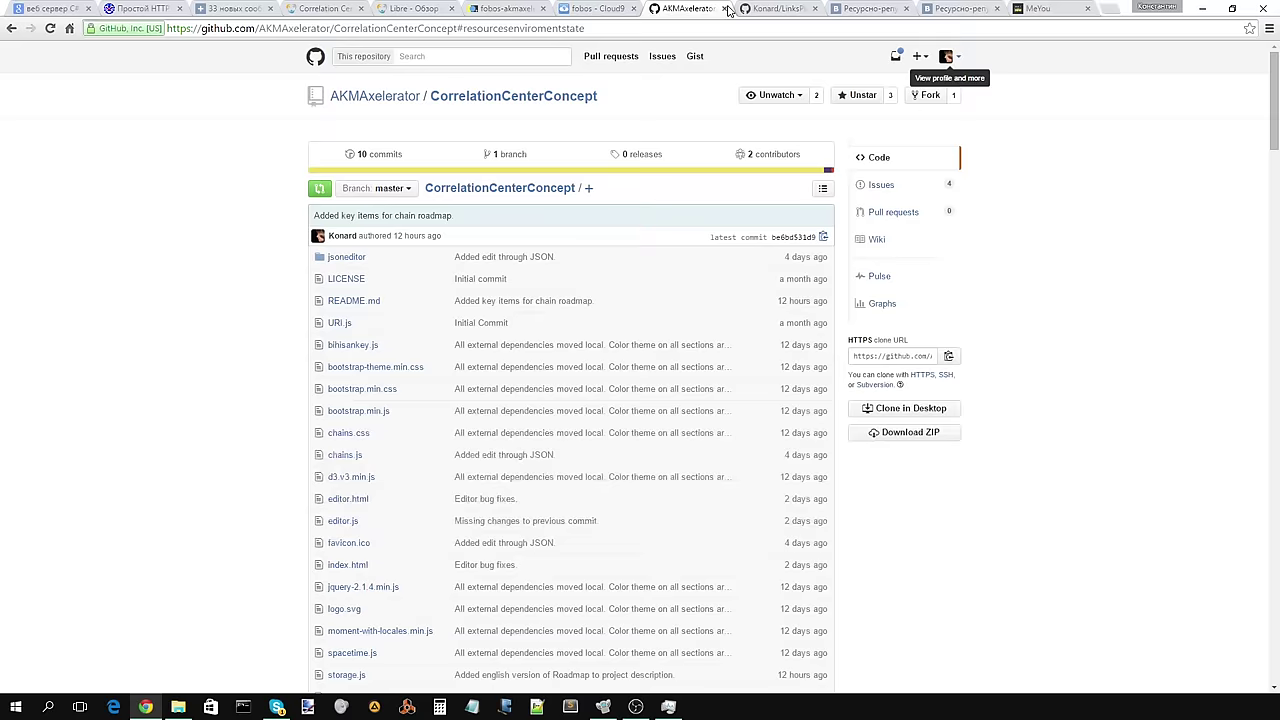
click(887, 10)
click(936, 10)
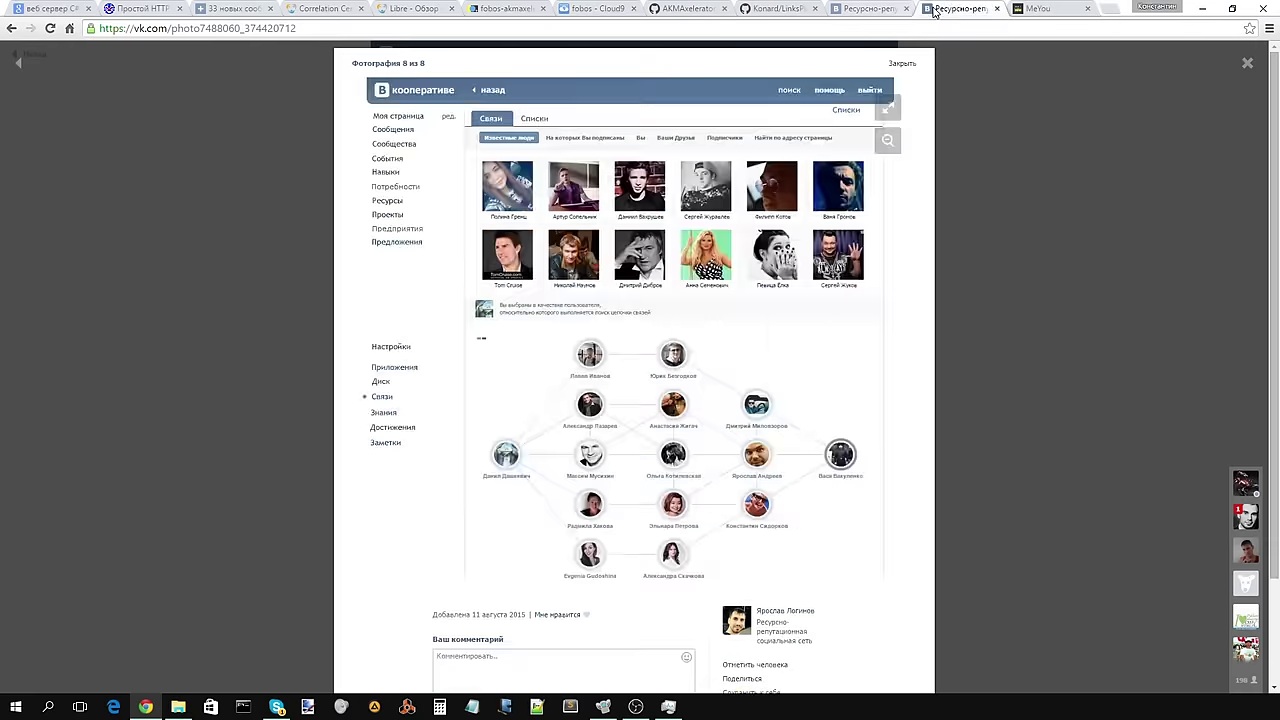
click(836, 16)
click(563, 16)
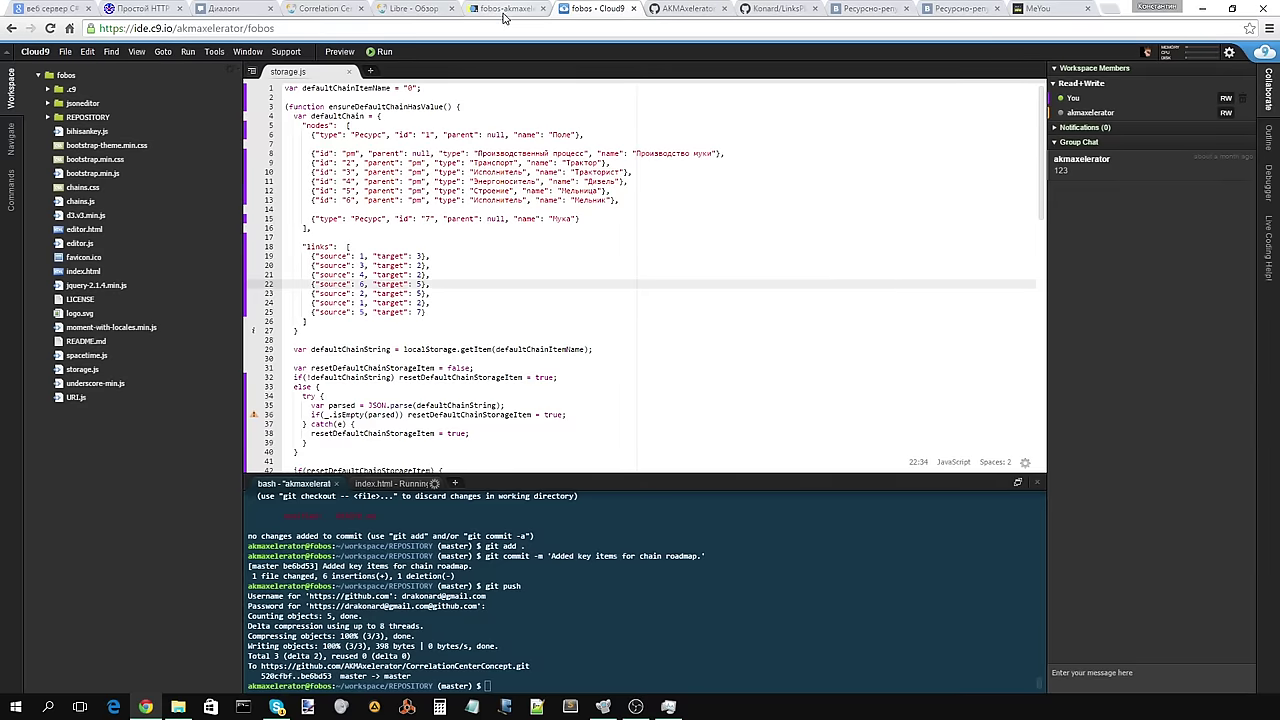
Step: Switch to the VK conversation "Correlation Center", view both posted dashboard screenshots and close them
click(217, 10)
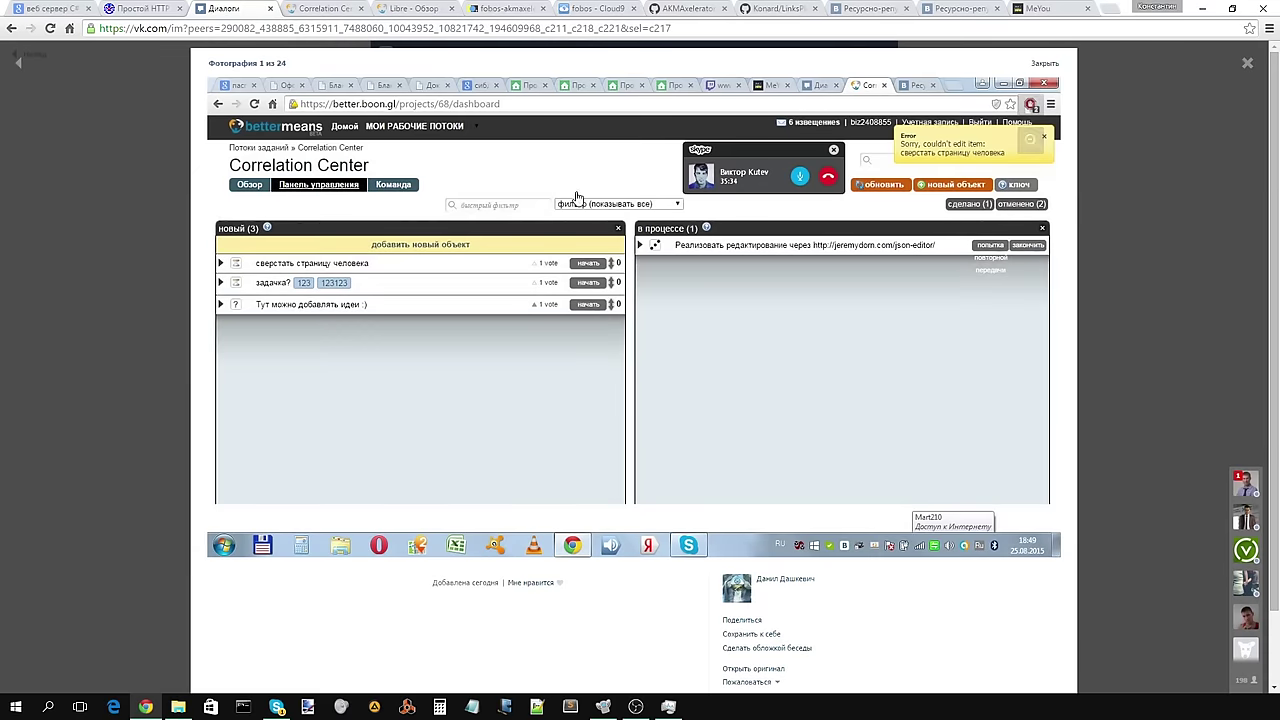
click(1060, 70)
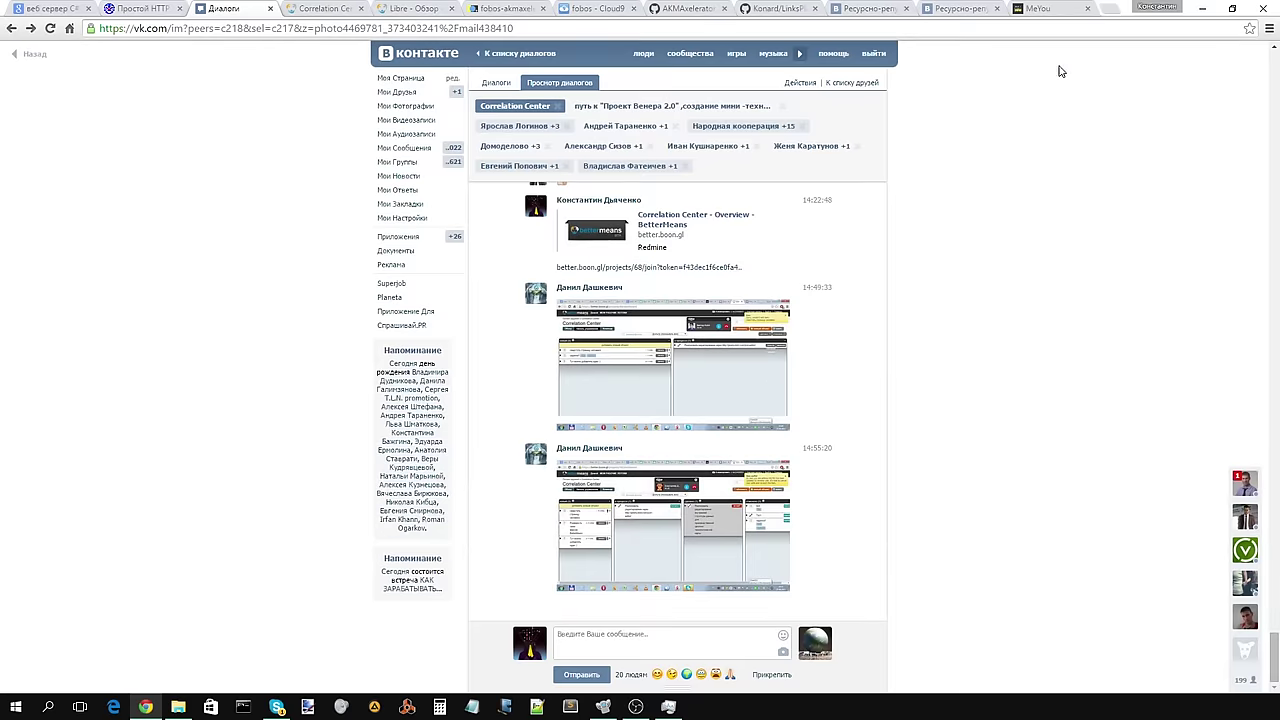
click(770, 387)
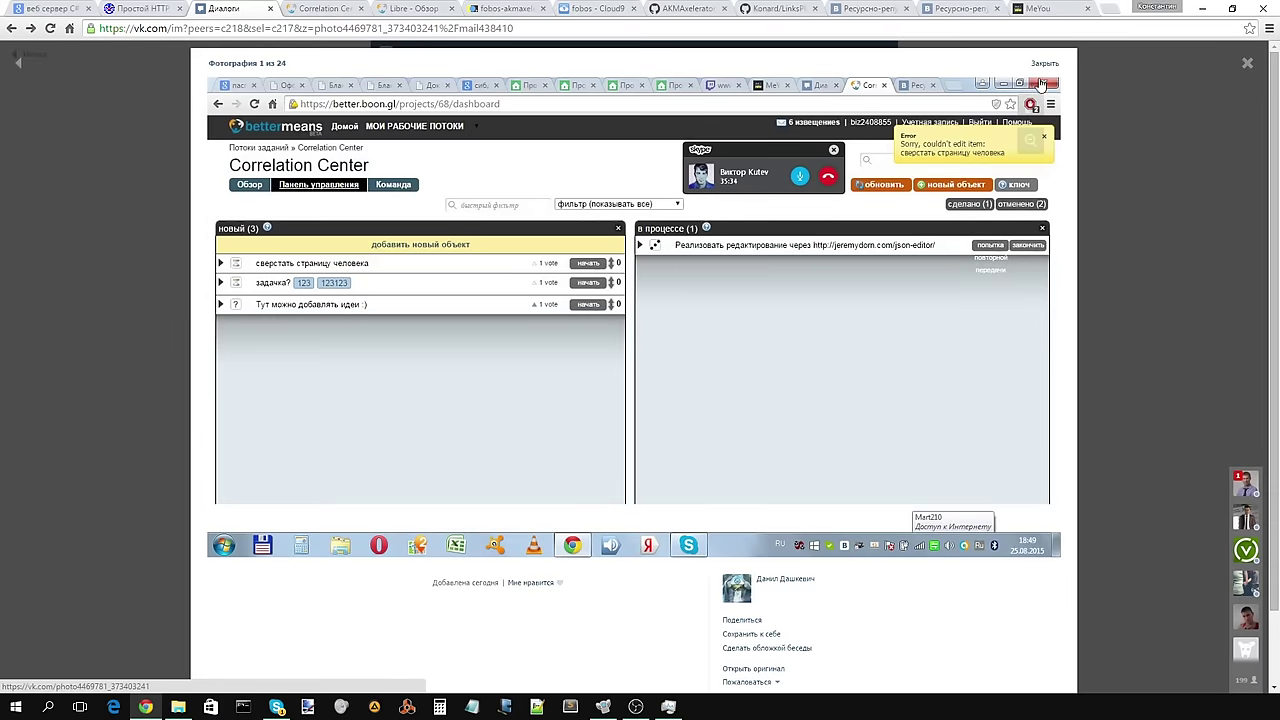
click(1043, 63)
click(719, 514)
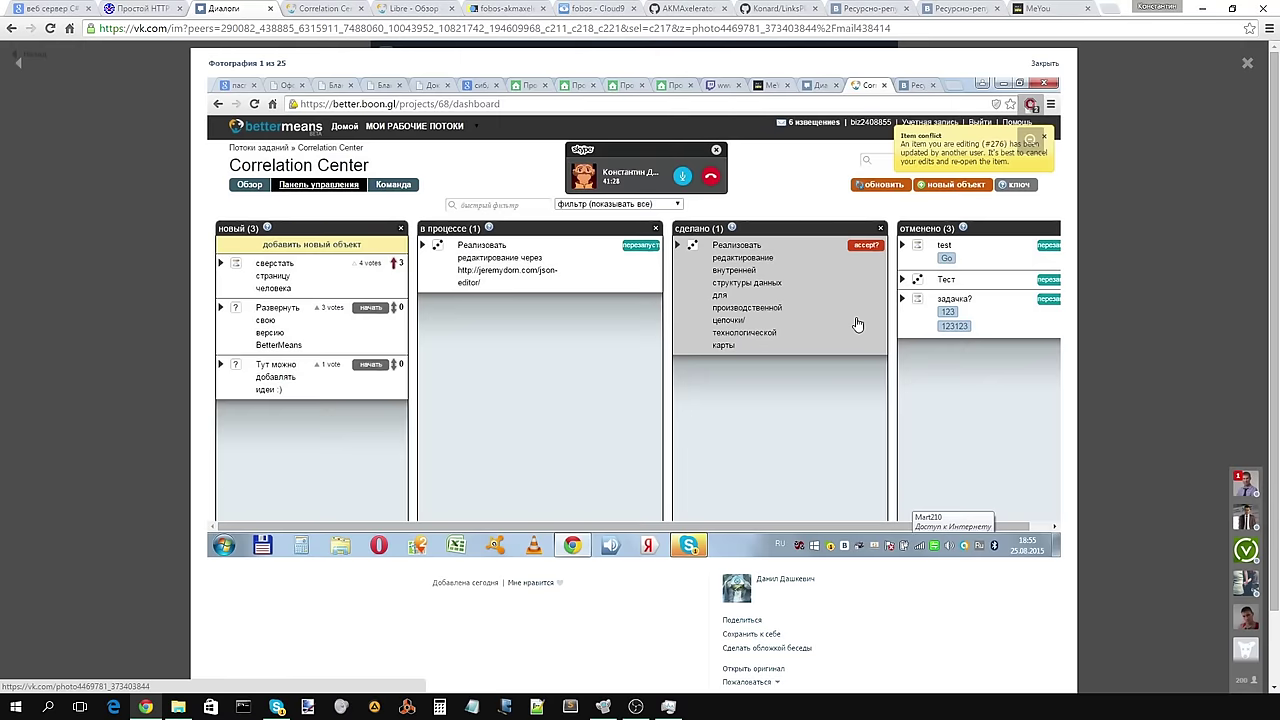
click(1045, 63)
click(963, 10)
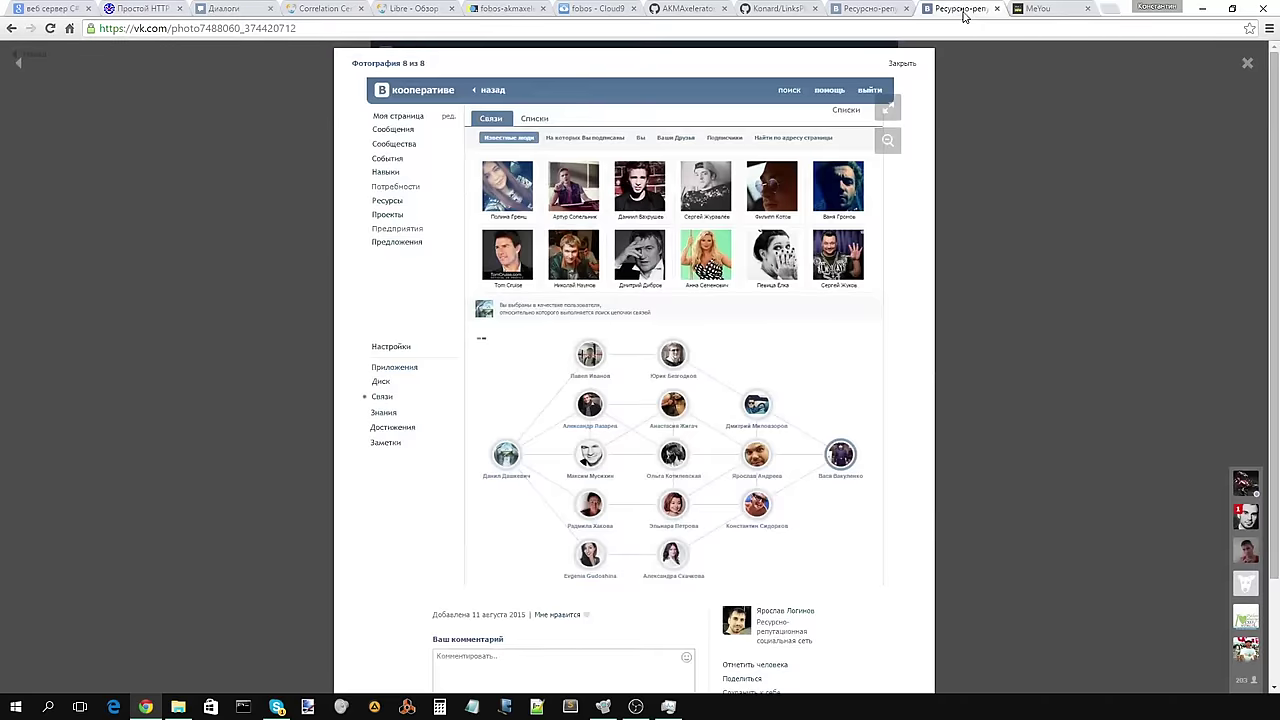
click(882, 13)
click(792, 10)
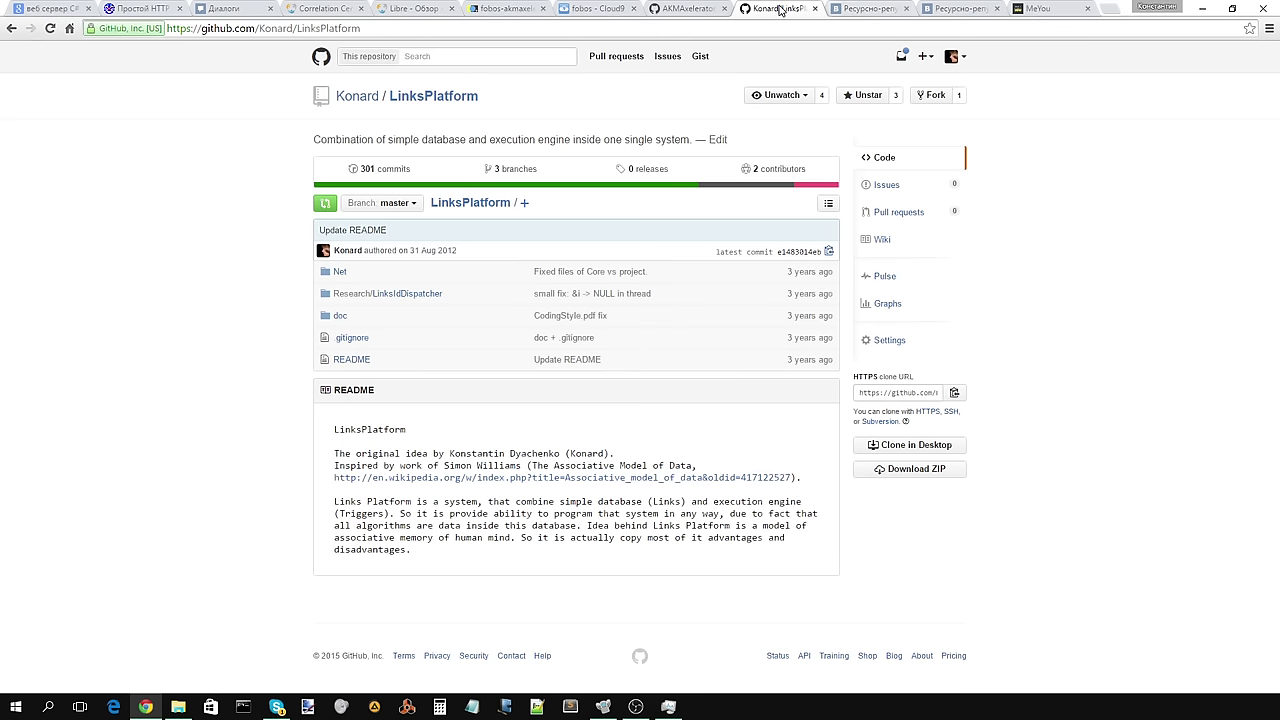
click(613, 15)
click(508, 14)
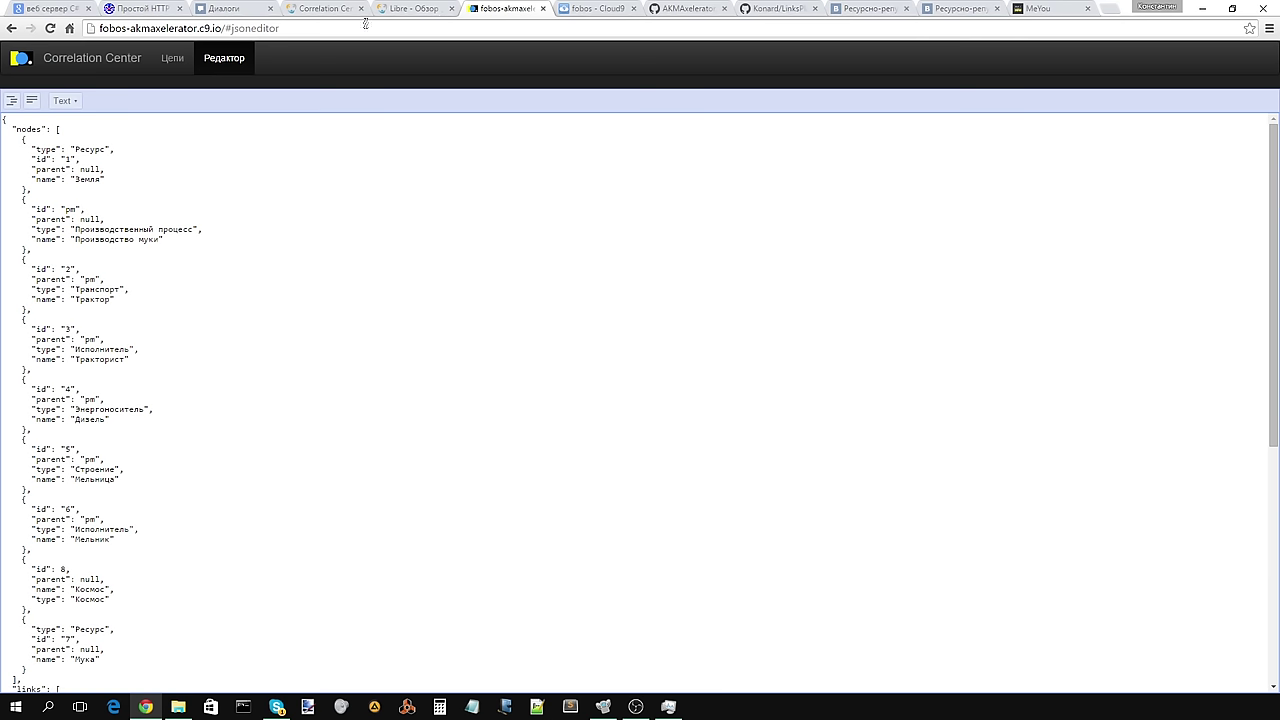
Step: Return to the Correlation Center dashboard, expand "сверстать страницу человека" and start work on it
click(313, 15)
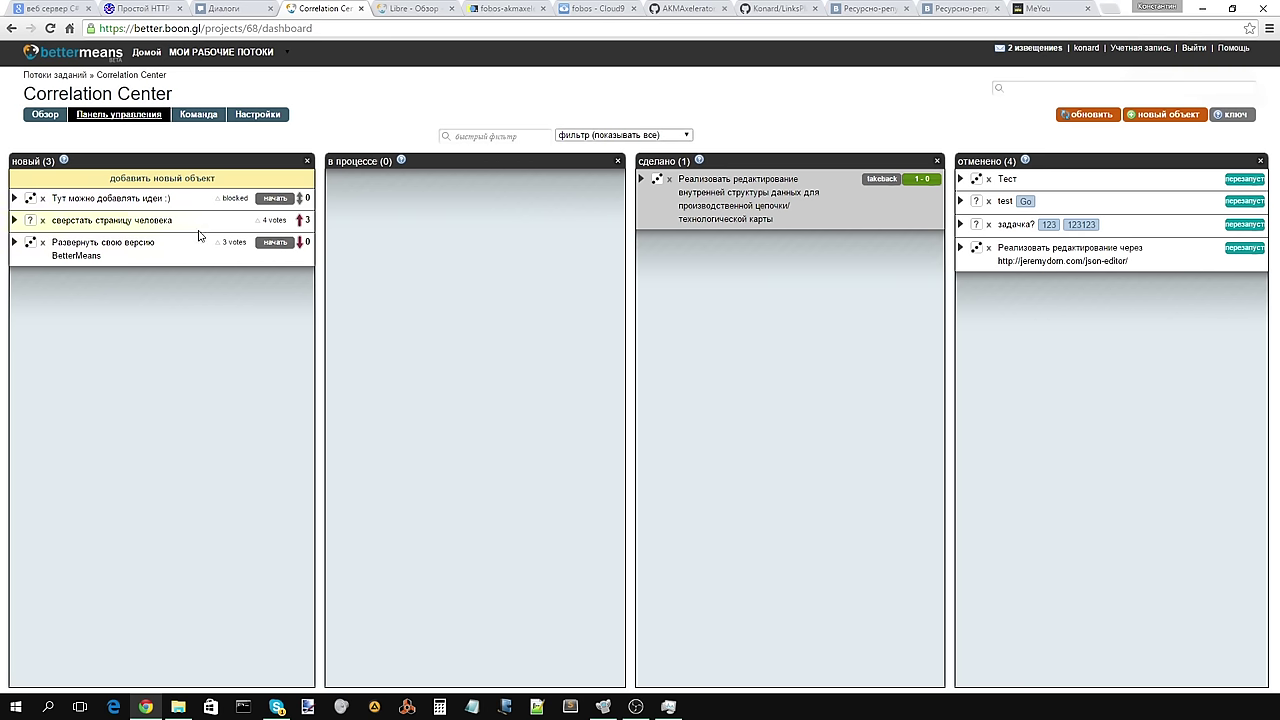
click(15, 220)
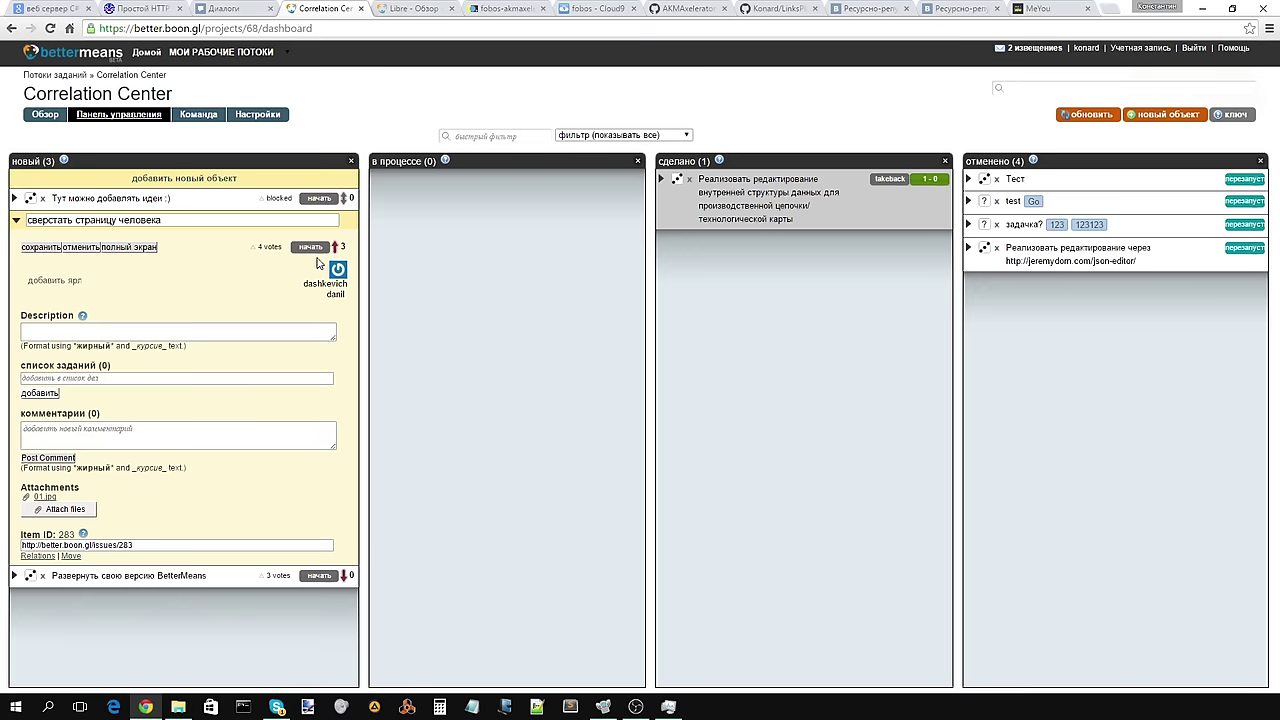
click(315, 249)
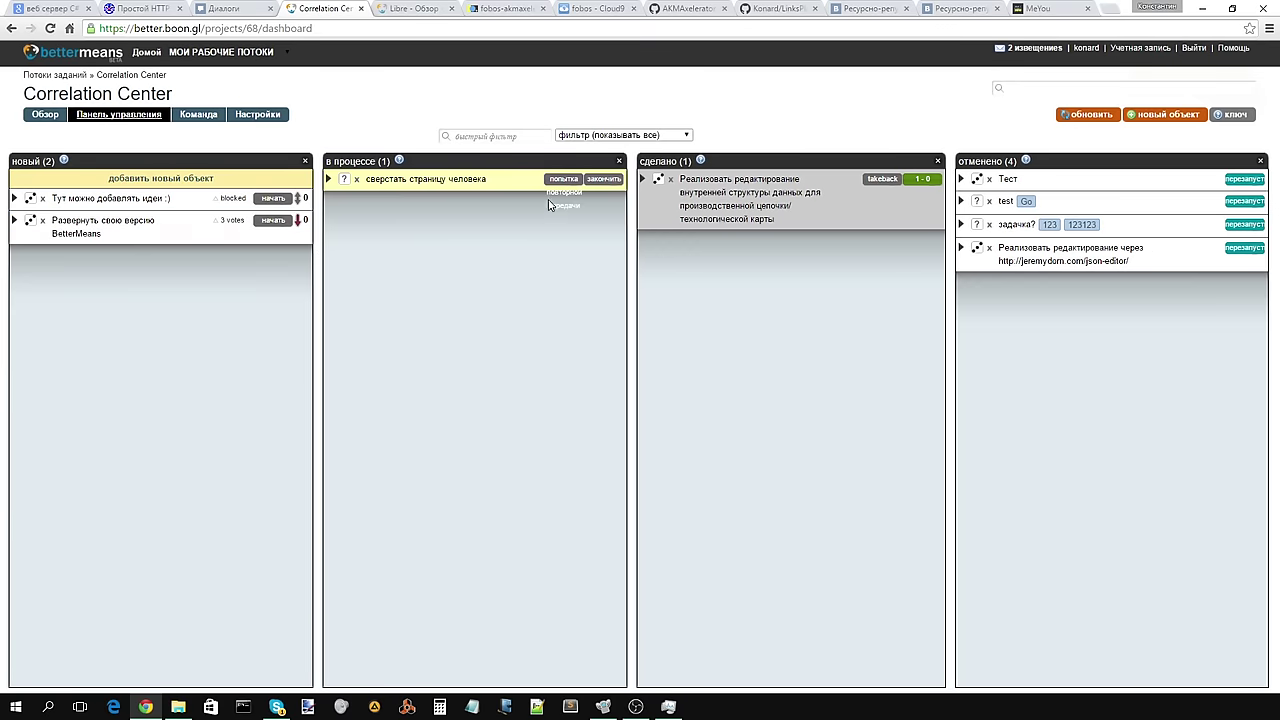
Step: Review the expanded details of the in-progress item "сверстать страницу человека", including the member shown on it
click(328, 180)
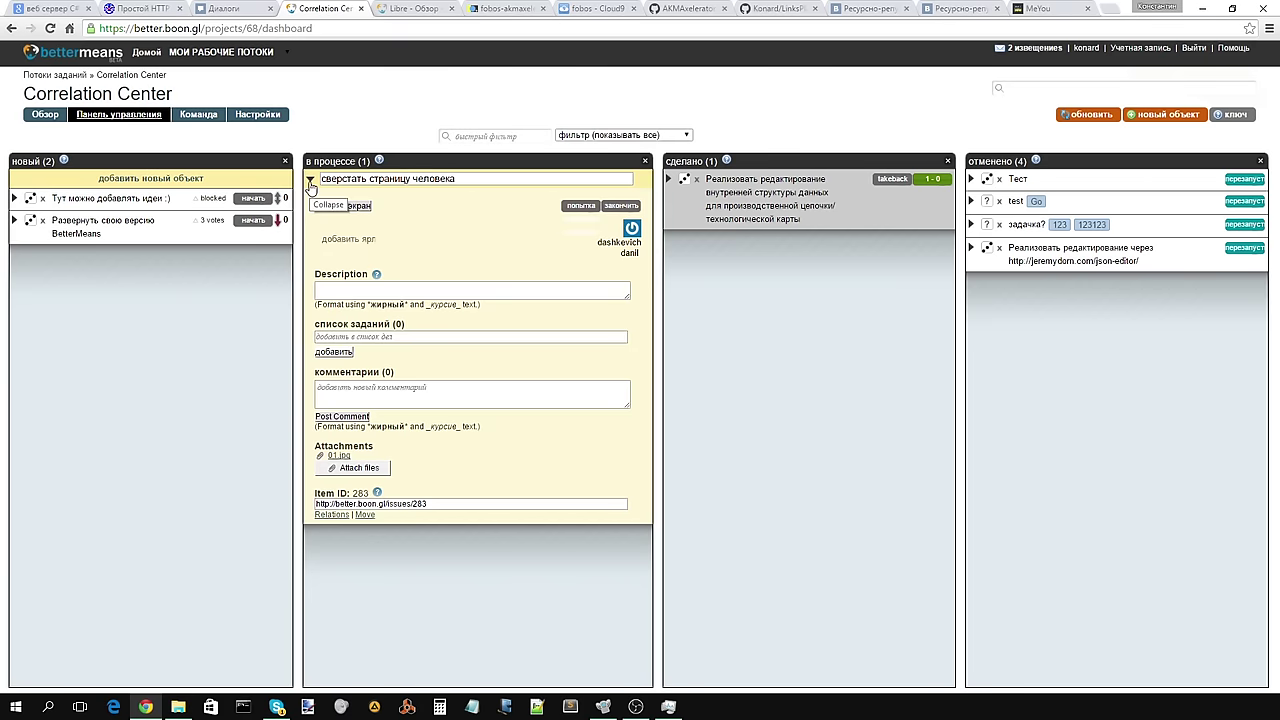
click(310, 182)
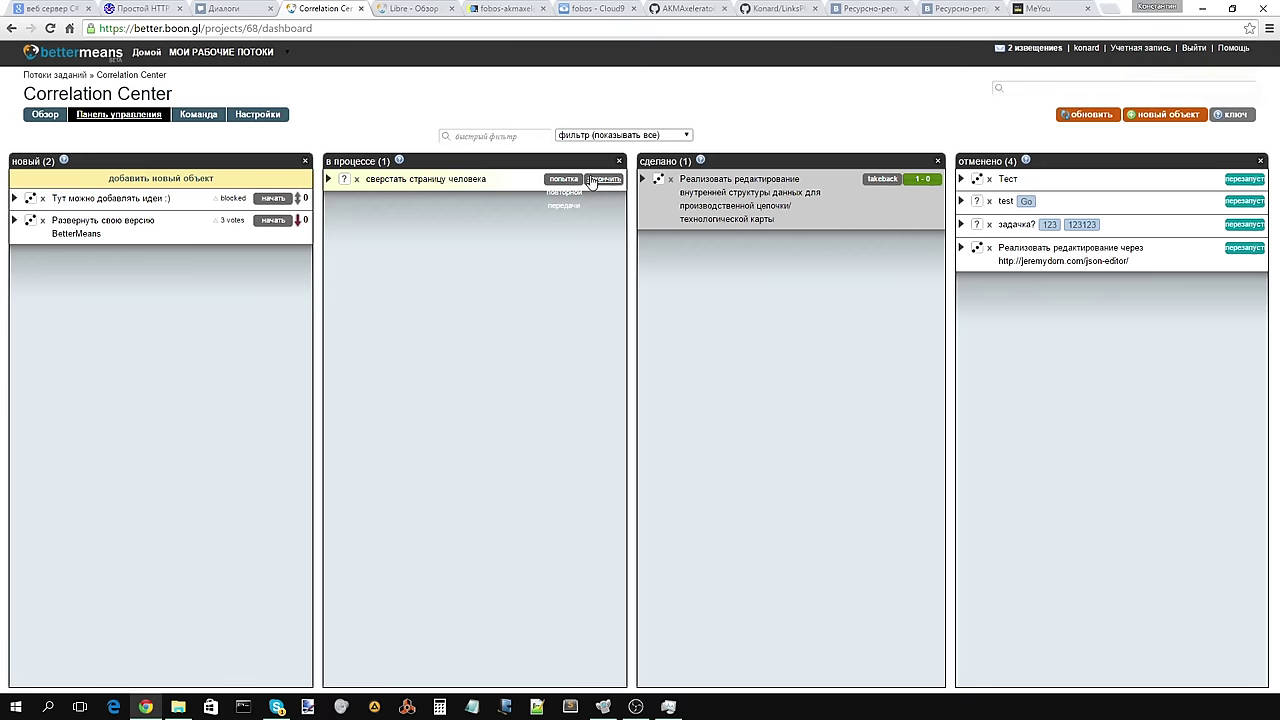
click(417, 180)
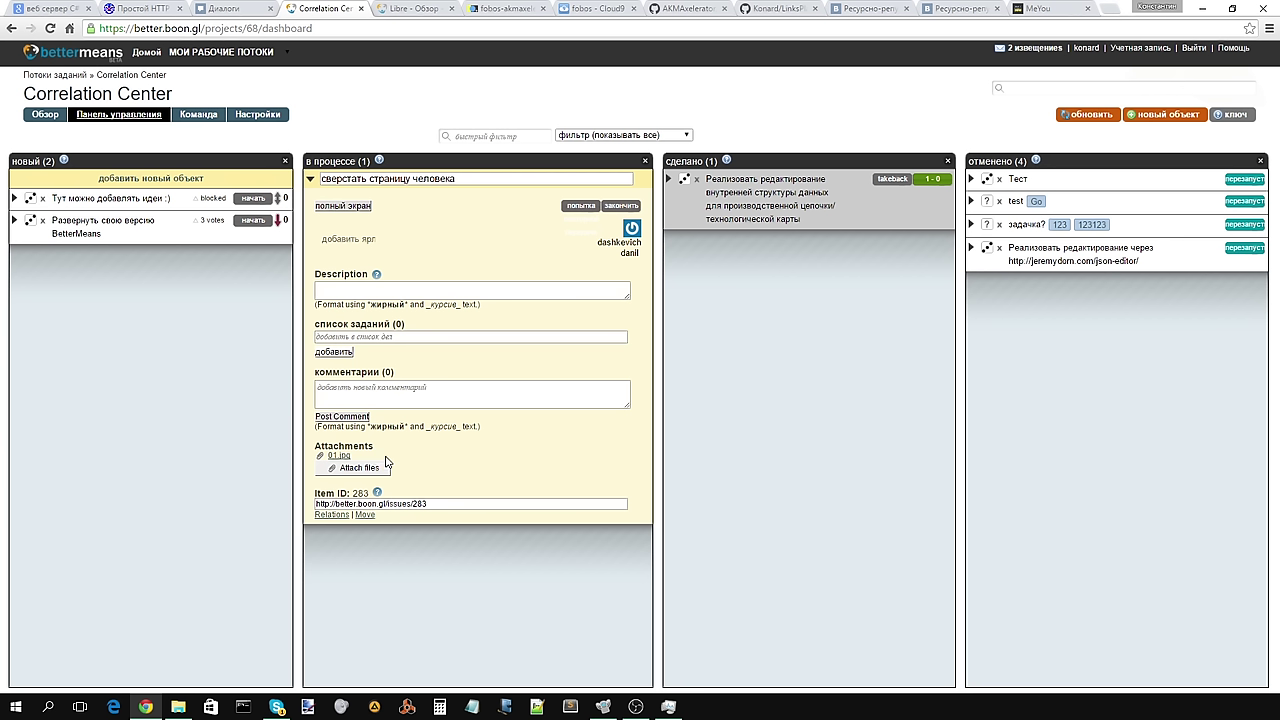
drag(600, 241, 650, 246)
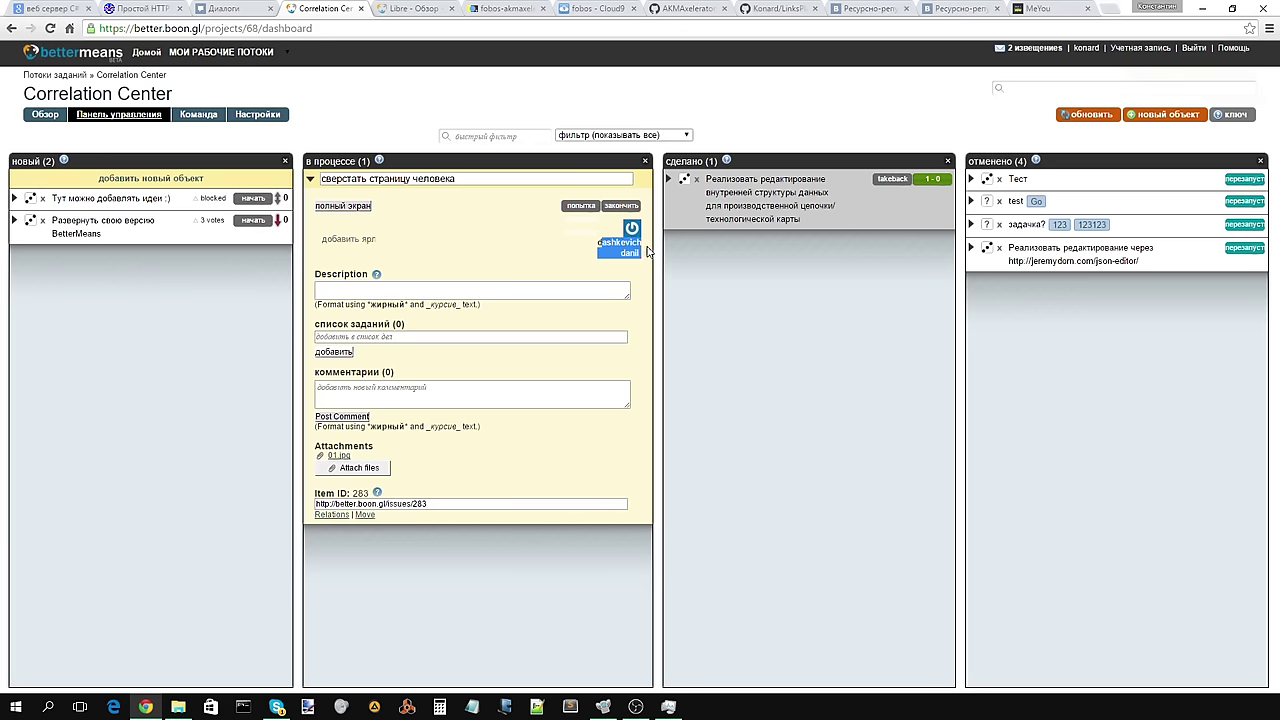
click(605, 249)
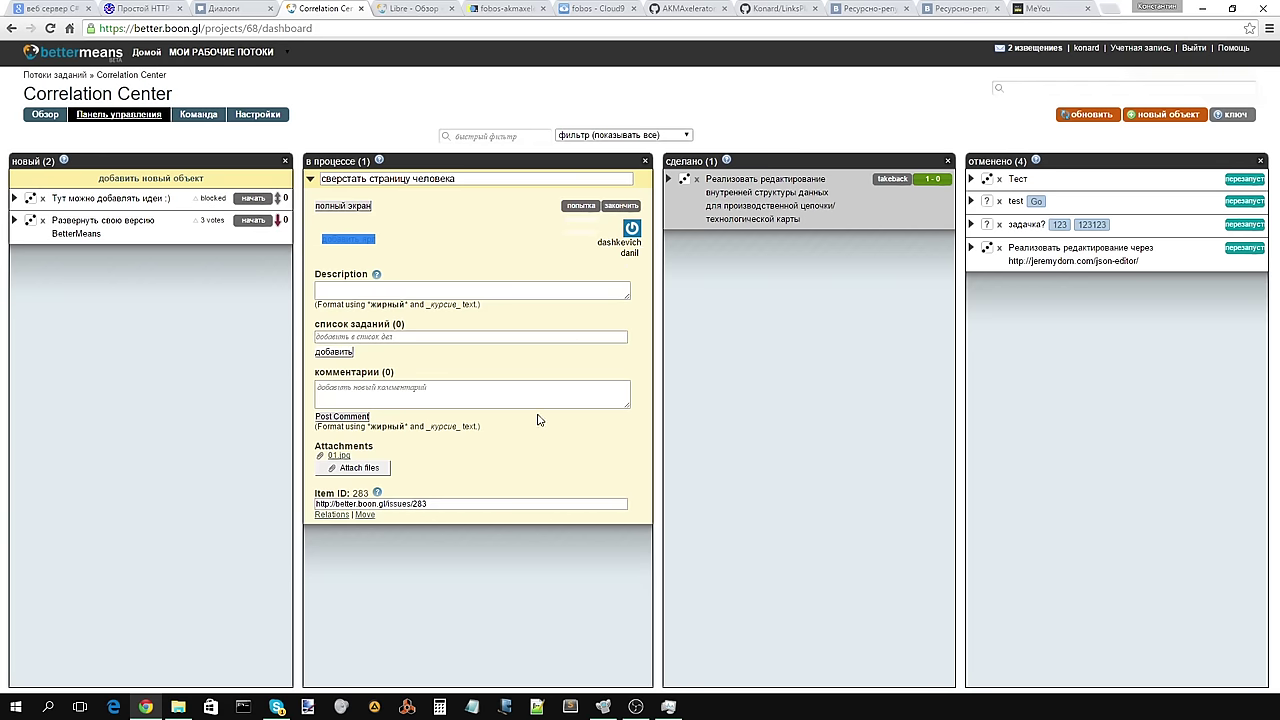
Step: Examine the status of "сверстать страницу человека" in its full-screen view, and close the view
click(343, 206)
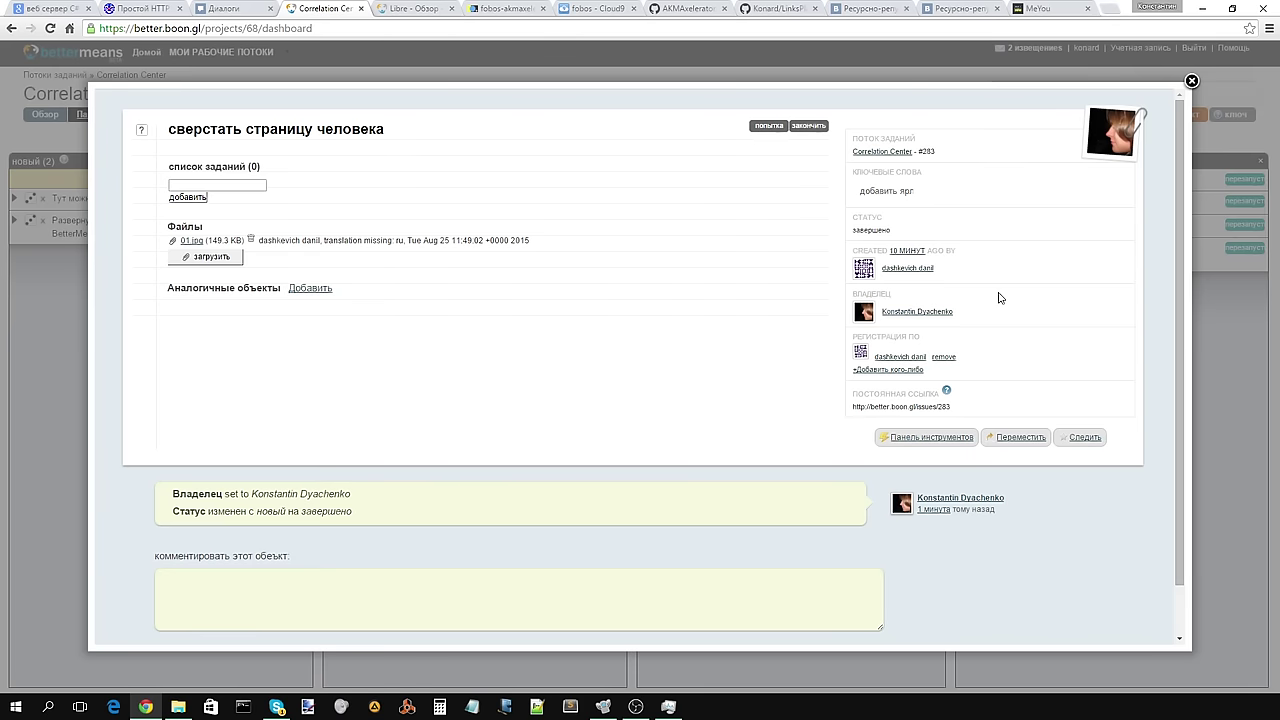
drag(891, 230, 853, 230)
click(856, 230)
click(1190, 83)
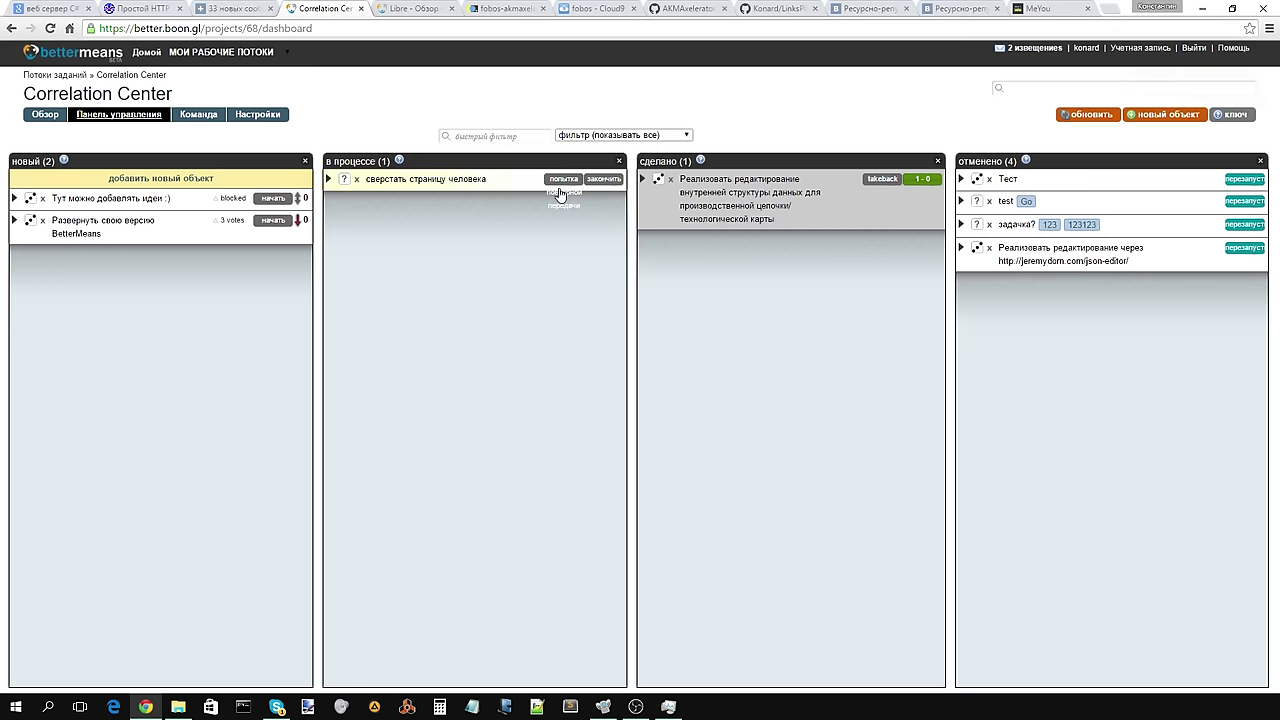
Step: Check the compact details of "сверстать страницу человека" again and compare the available actions in its full-screen view
click(334, 182)
click(329, 180)
click(311, 180)
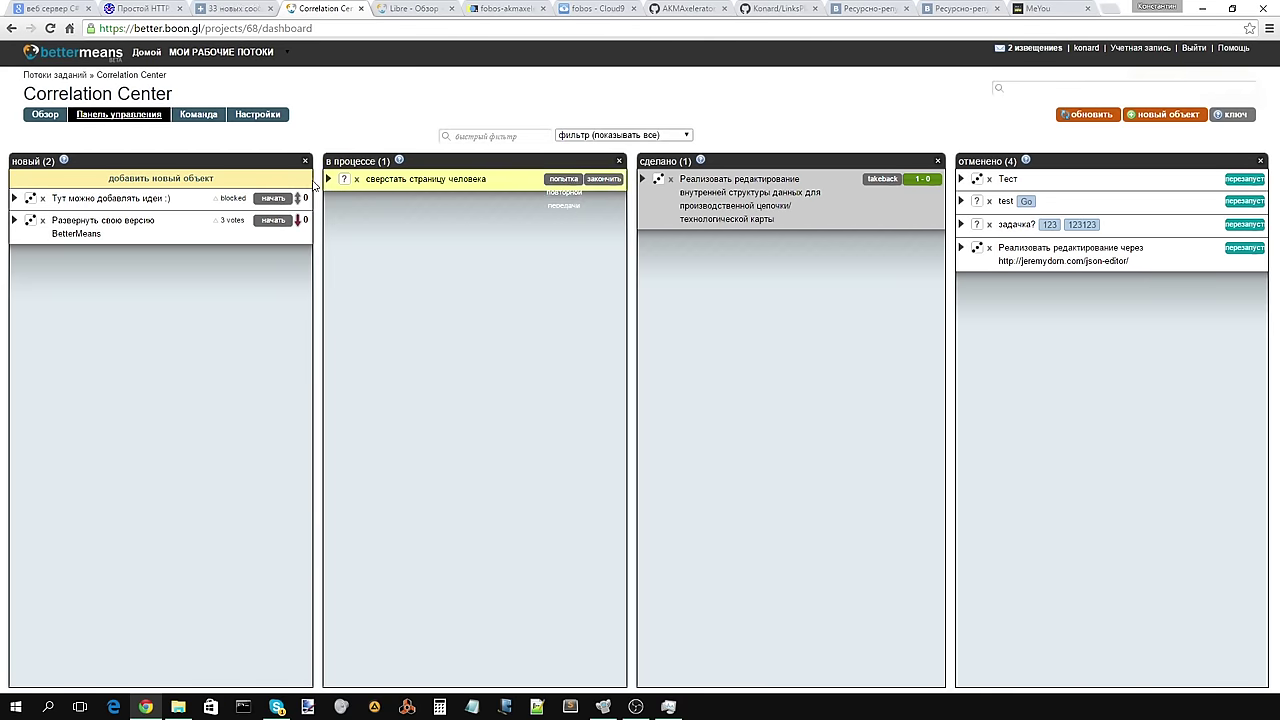
mouse_move(571, 185)
click(327, 181)
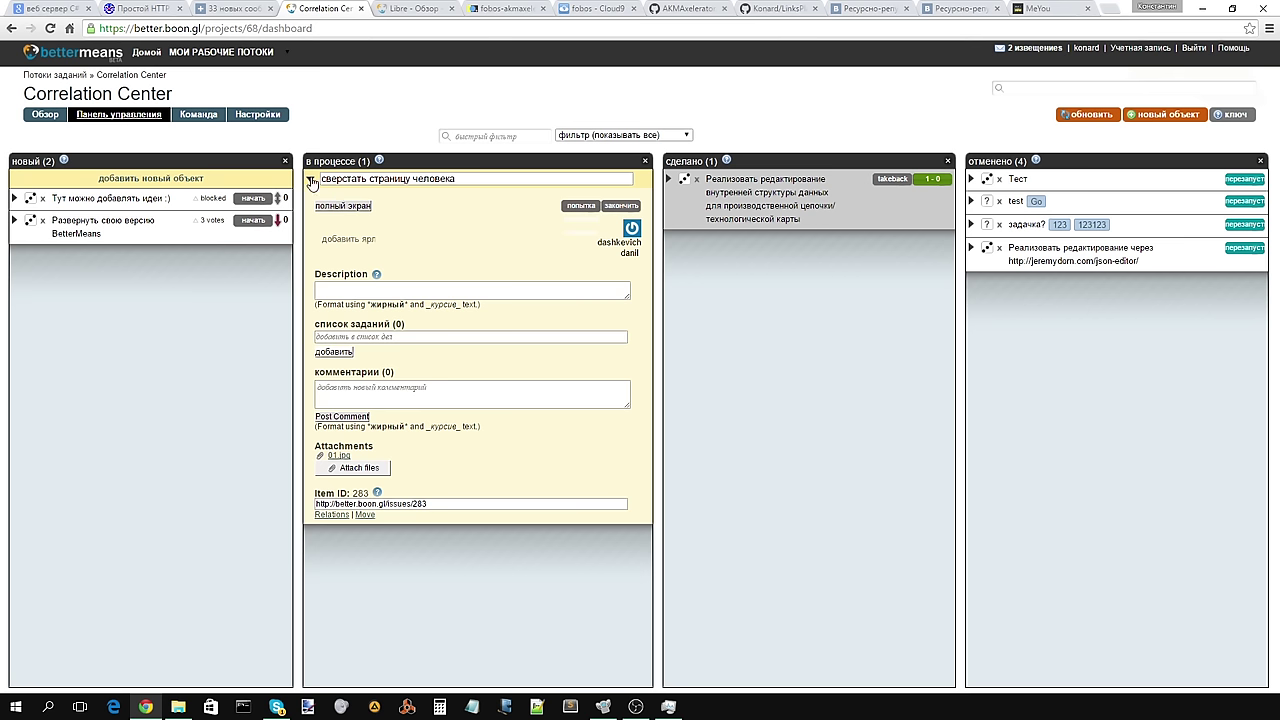
click(337, 205)
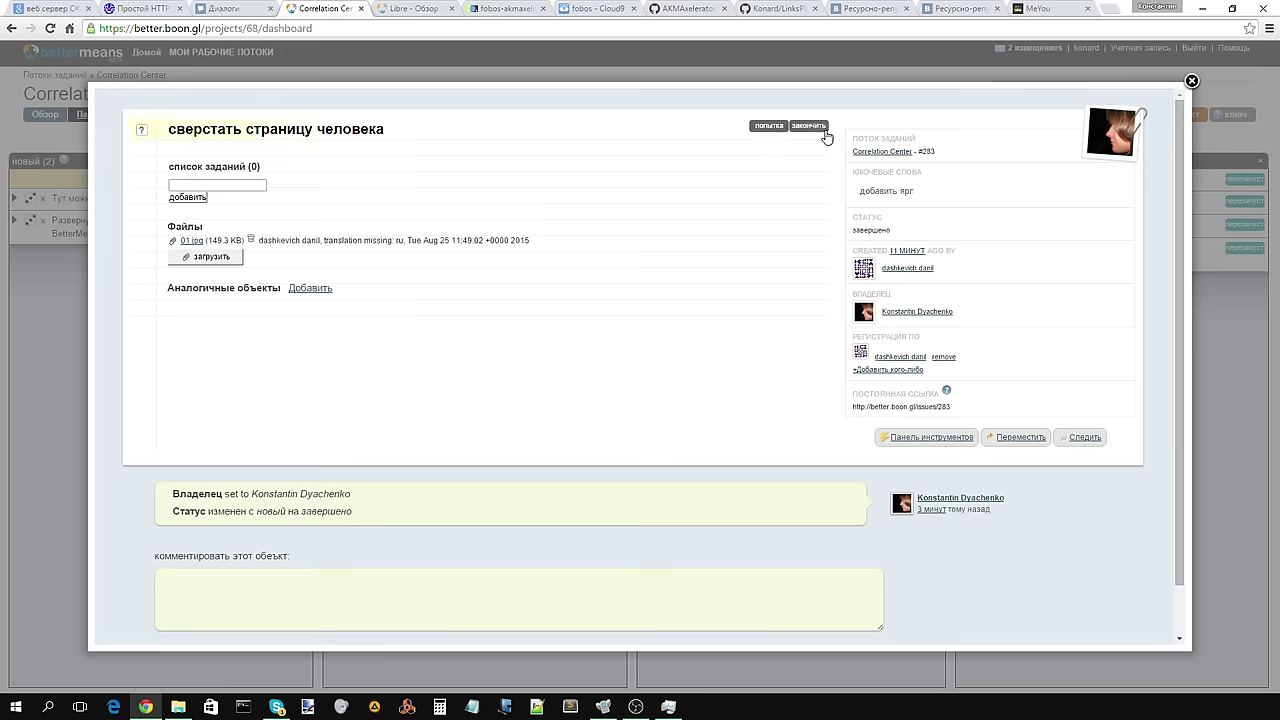
click(1192, 82)
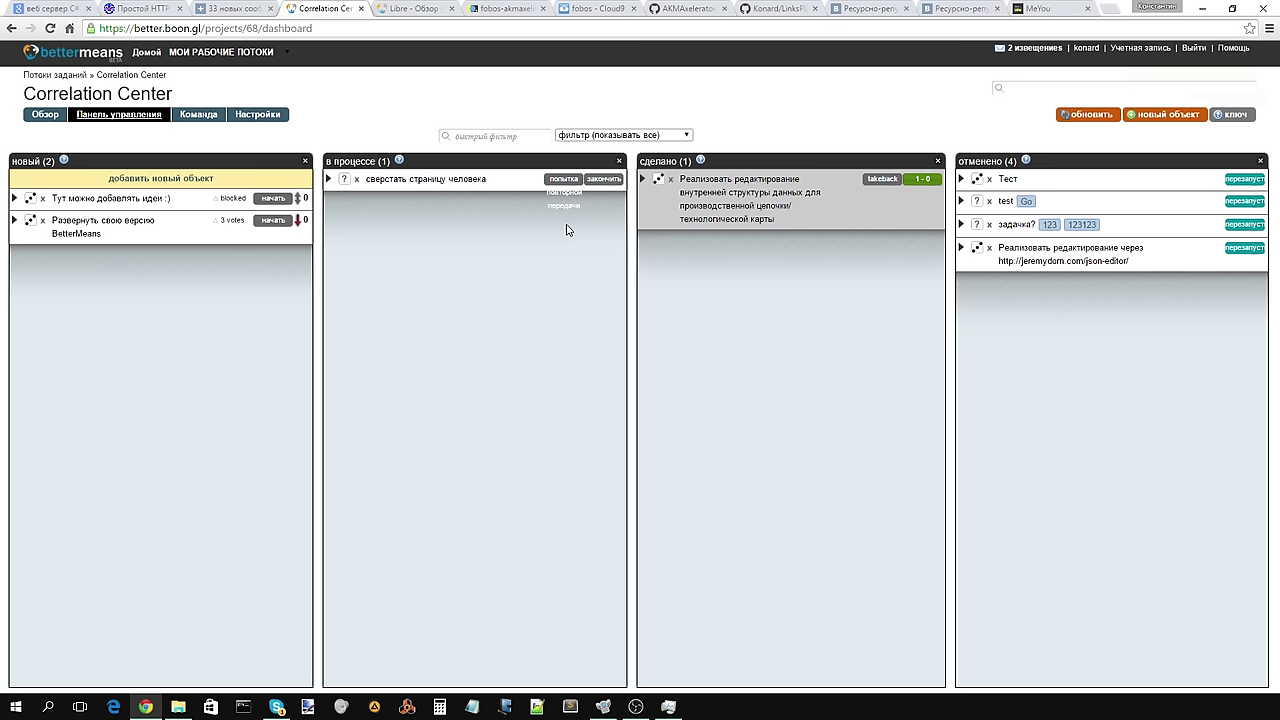
Step: Reopen the full-screen view of "сверстать страницу человека" and examine its history, owner and "Регистрация по" member list
click(331, 180)
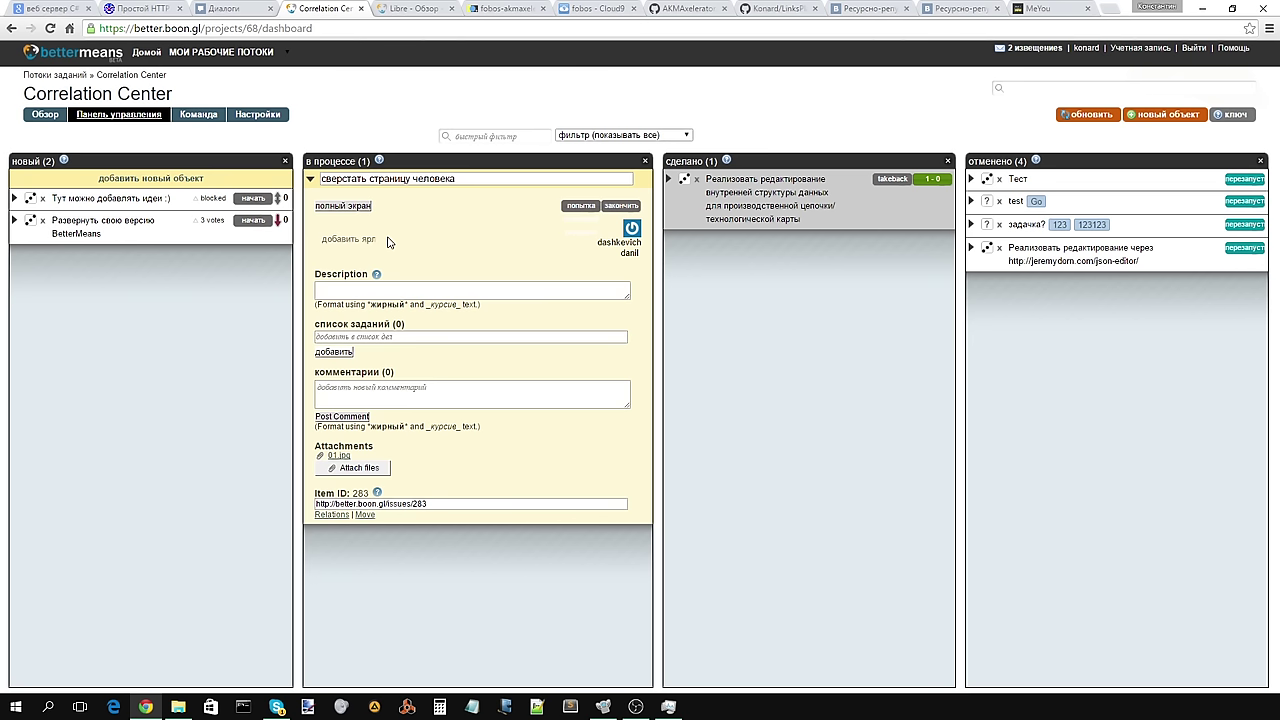
click(366, 210)
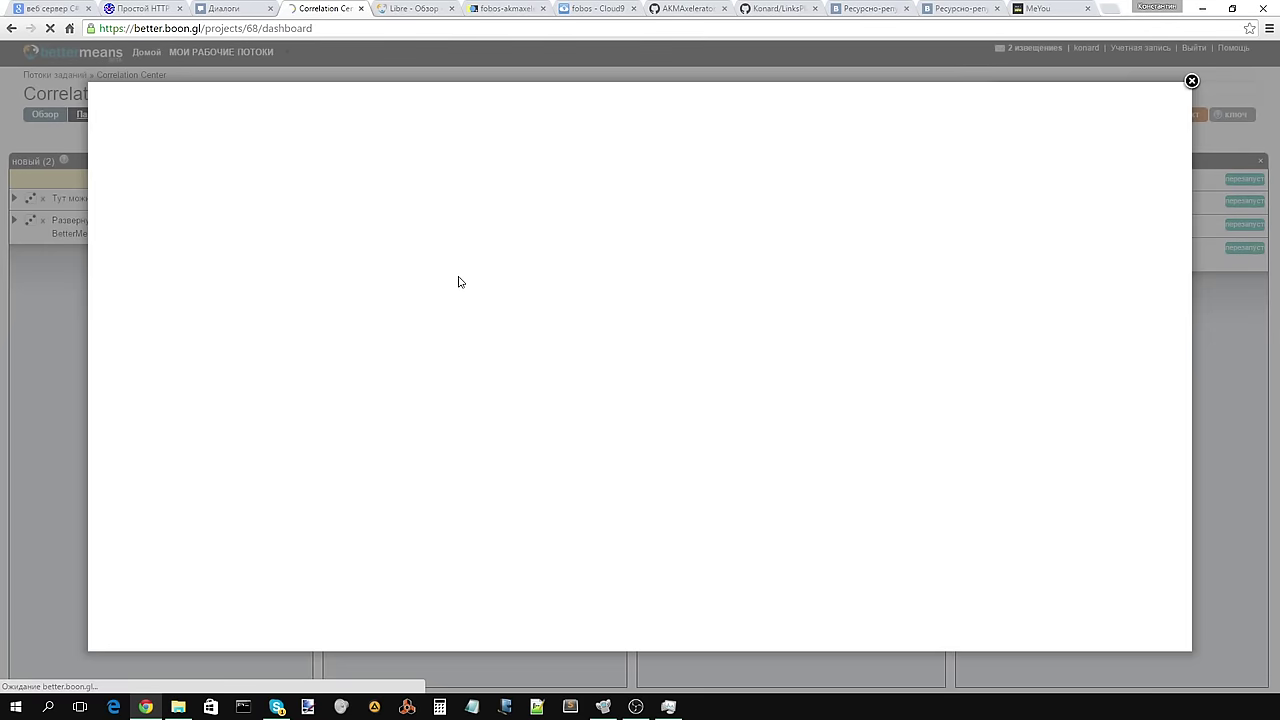
scroll(458, 282, down, 1)
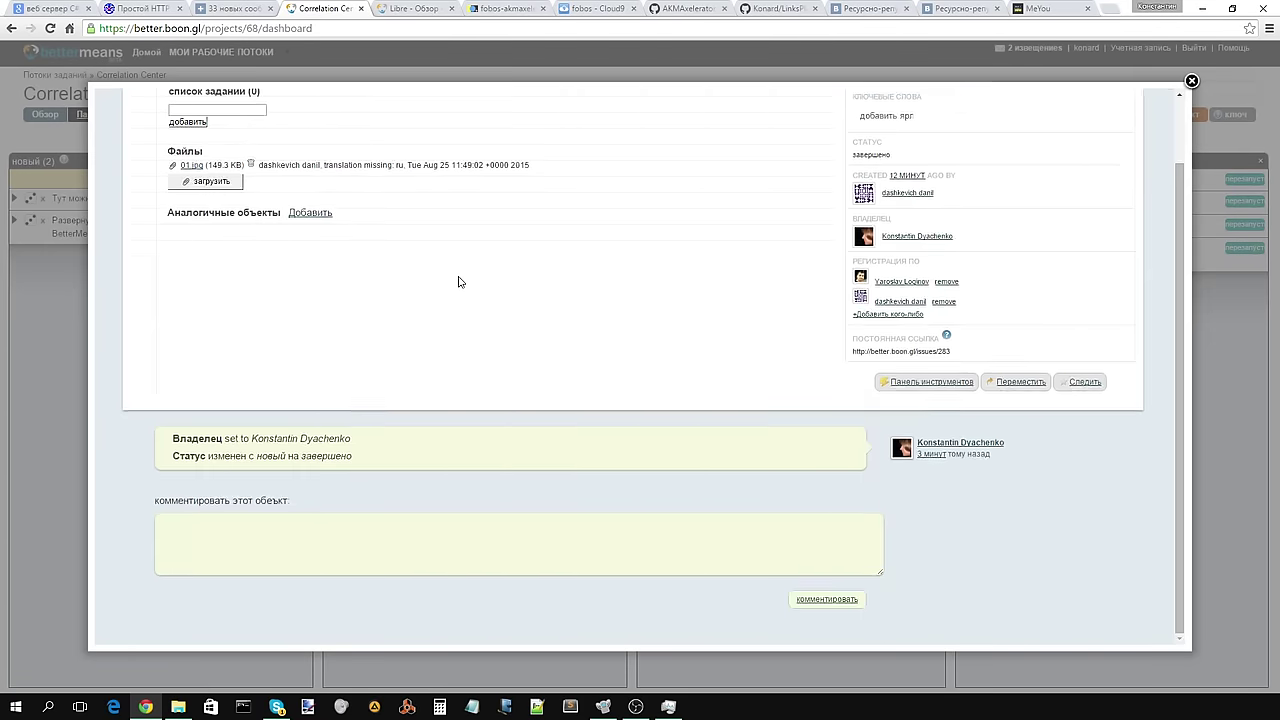
scroll(458, 282, up, 1)
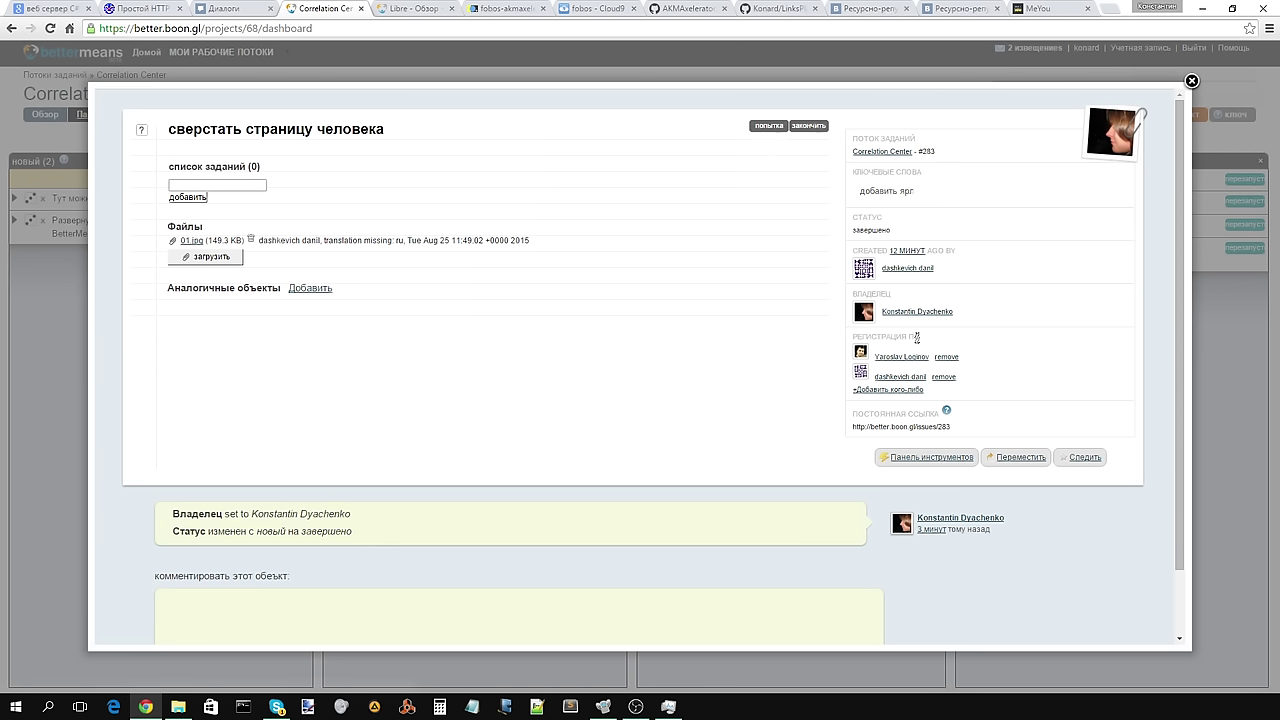
drag(921, 337, 852, 340)
click(852, 340)
drag(850, 295, 994, 314)
click(994, 314)
mouse_move(921, 337)
mouse_down()
mouse_move(852, 340)
mouse_move(934, 344)
mouse_up()
click(857, 337)
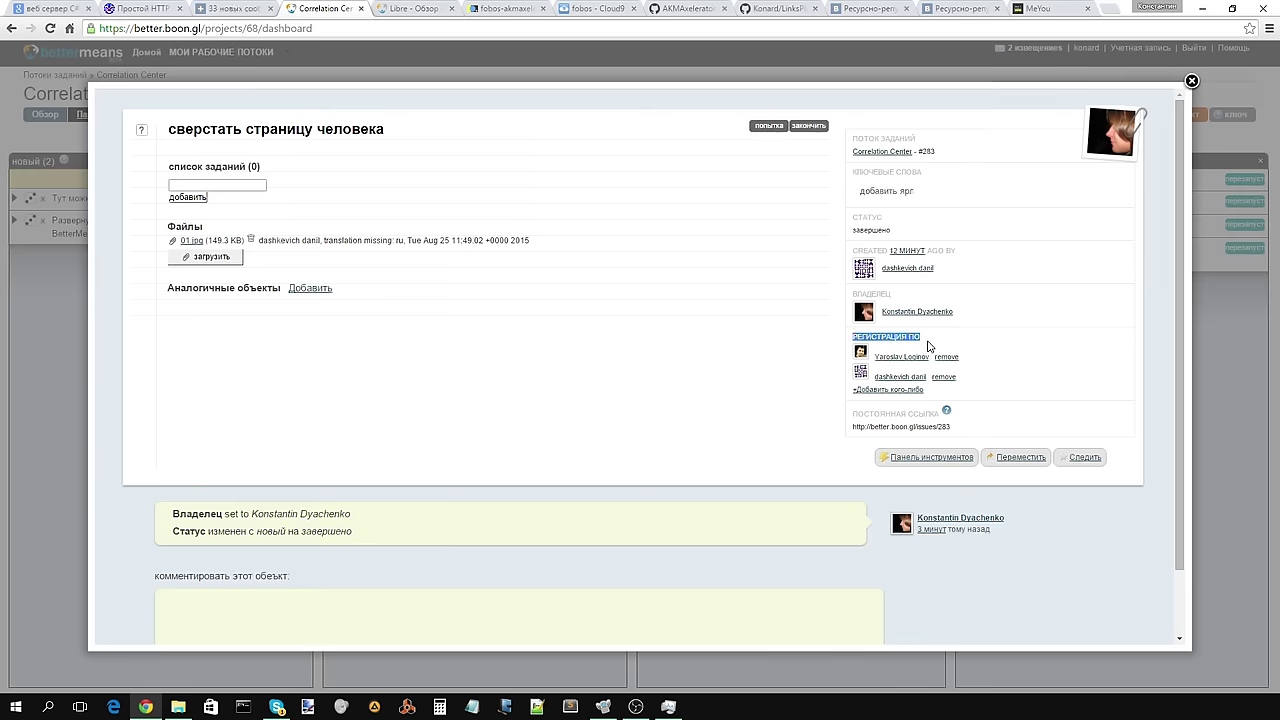
Step: Highlight the "Регистрация по" member list and the creation details in the full-screen view of "сверстать страницу человека"
click(981, 387)
drag(981, 387, 849, 340)
click(1029, 369)
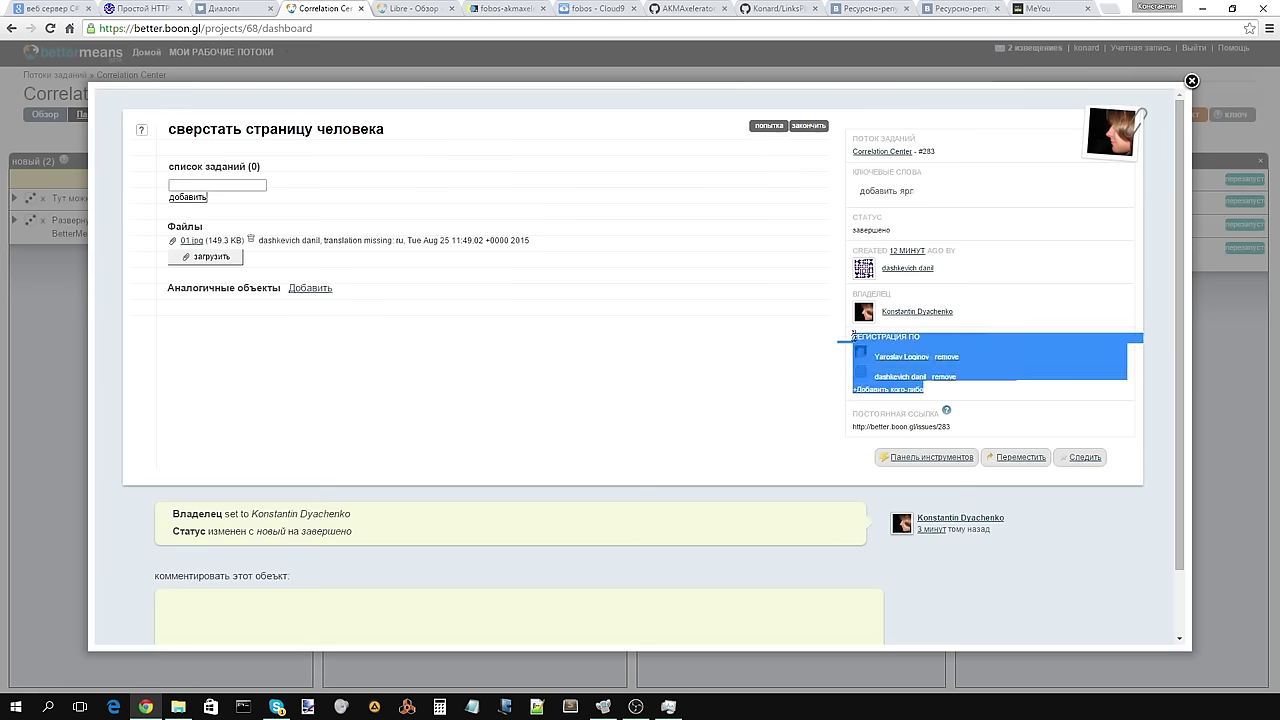
click(1003, 348)
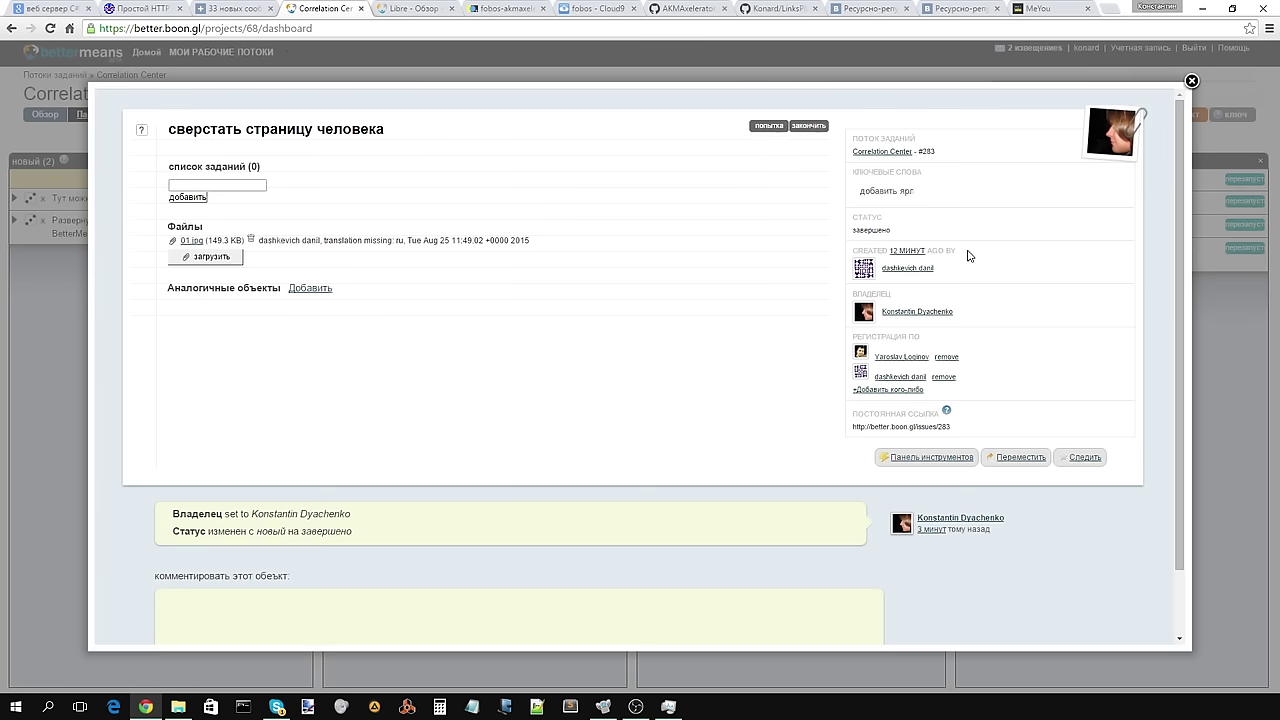
drag(966, 251, 850, 250)
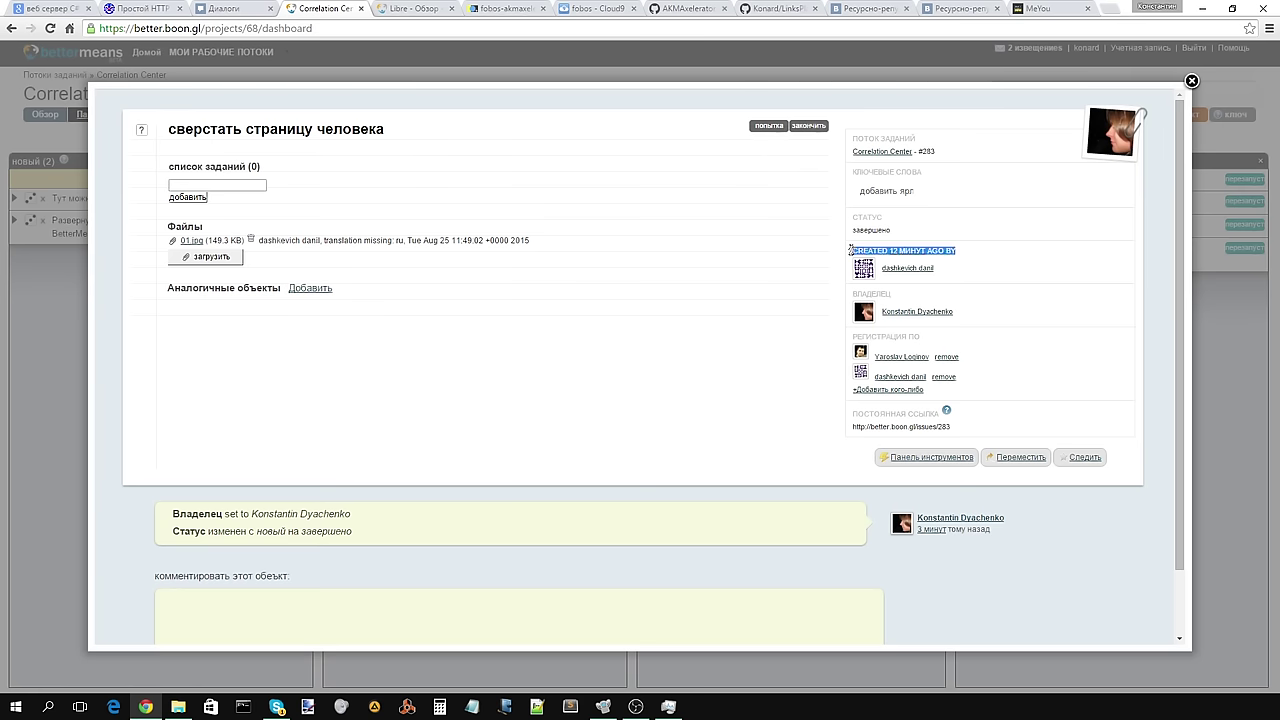
click(972, 266)
mouse_move(971, 266)
mouse_down()
mouse_move(845, 251)
mouse_move(969, 253)
mouse_up()
click(965, 253)
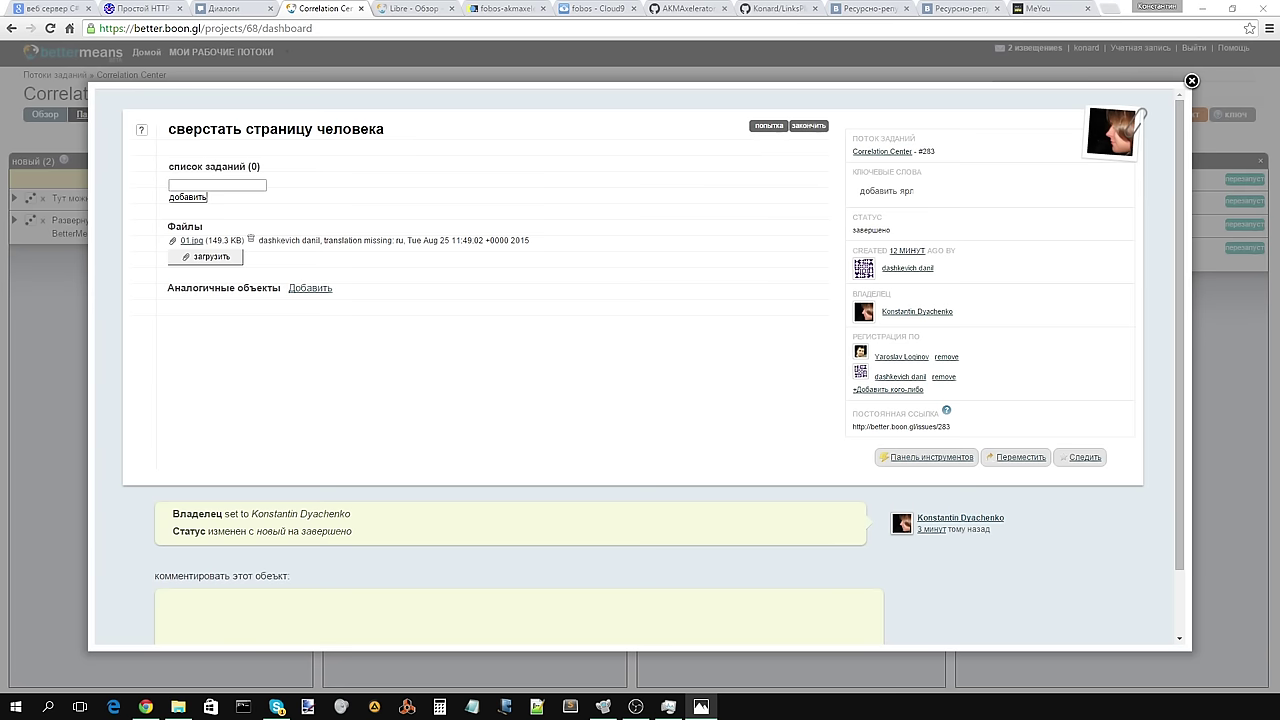
Step: View the participant's board screenshot in Photos, and close both it and the full-screen view of "сверстать страницу человека"
key(alt+Tab)
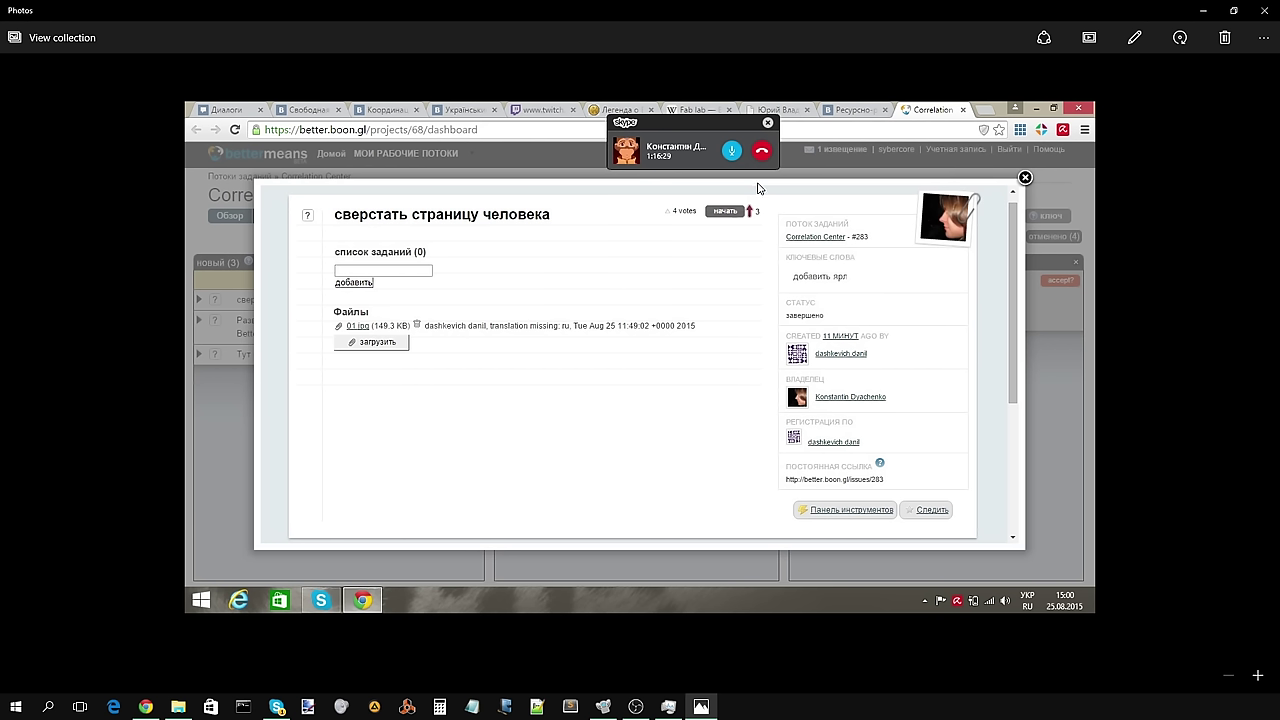
click(1261, 14)
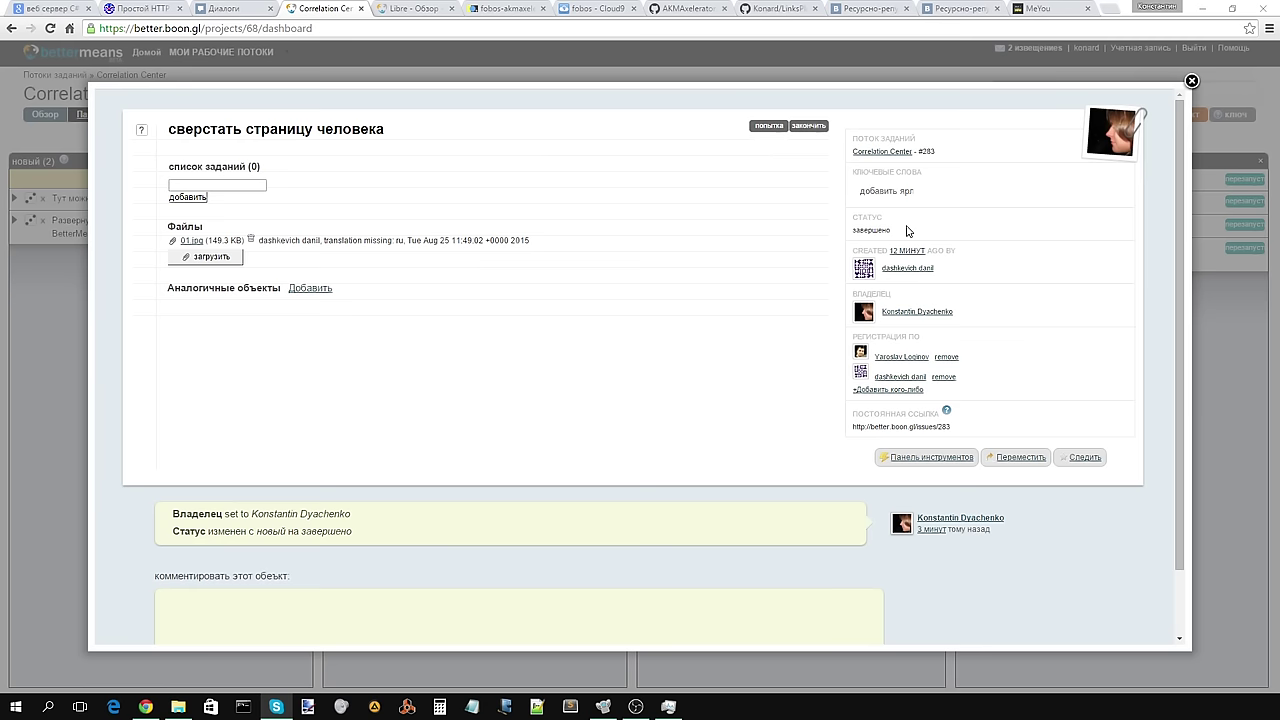
click(1190, 81)
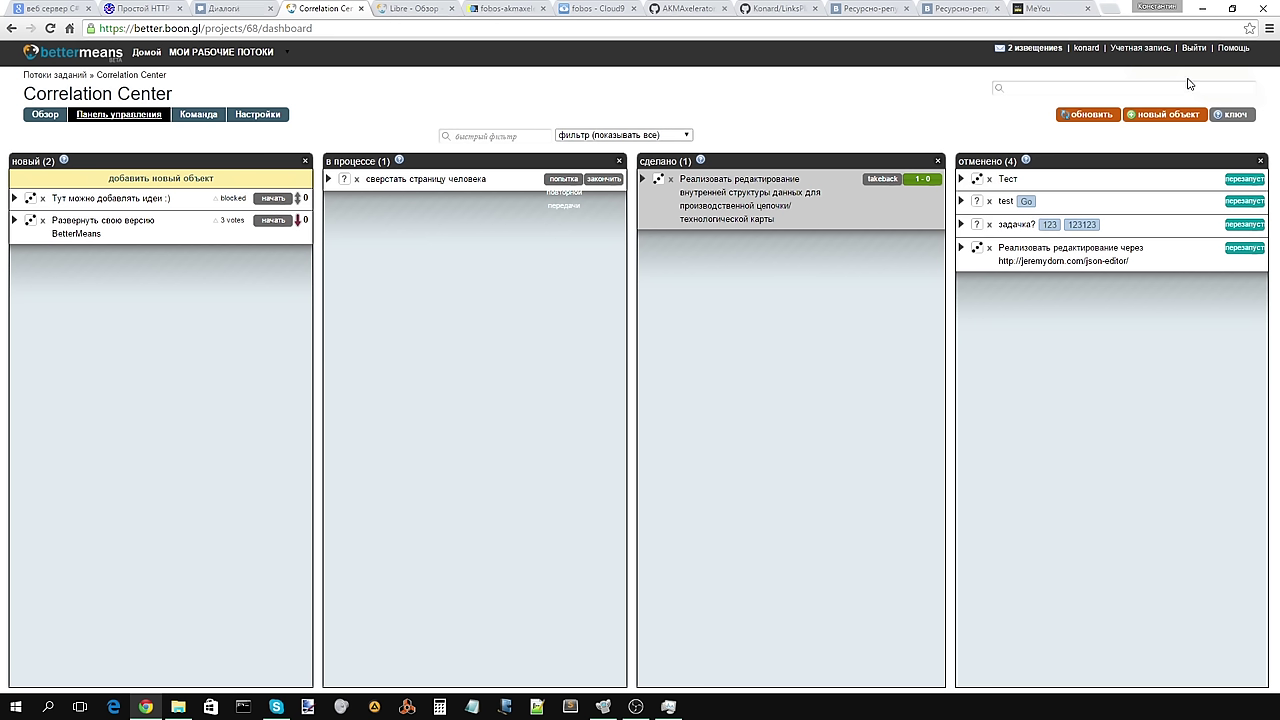
Step: Refresh the board and recheck "сверстать страницу человека" in its compact and full-screen details
click(1095, 117)
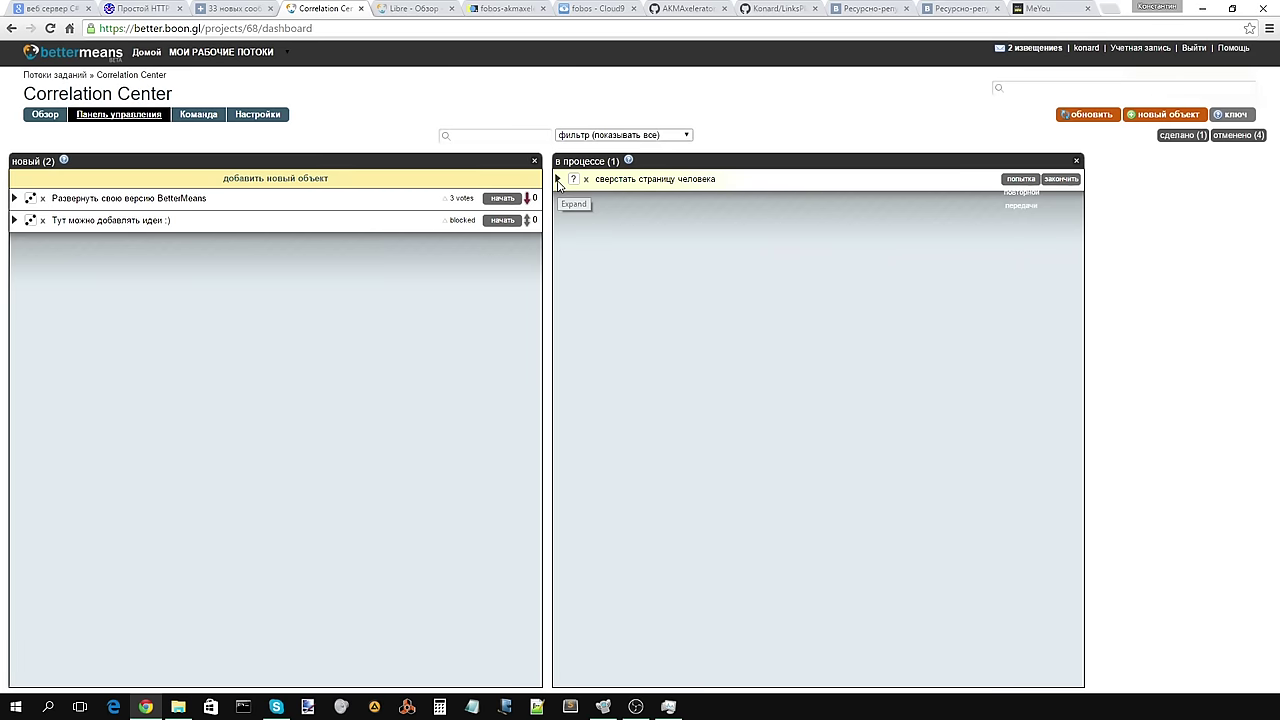
click(558, 180)
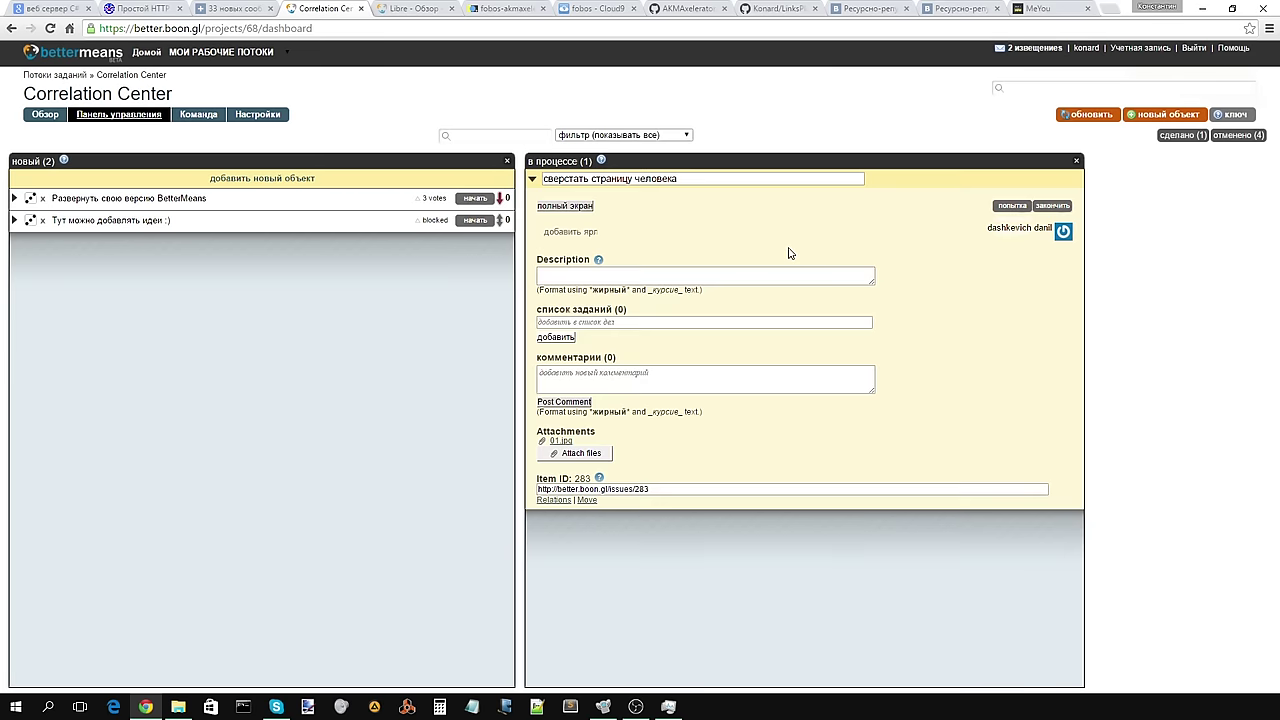
click(533, 180)
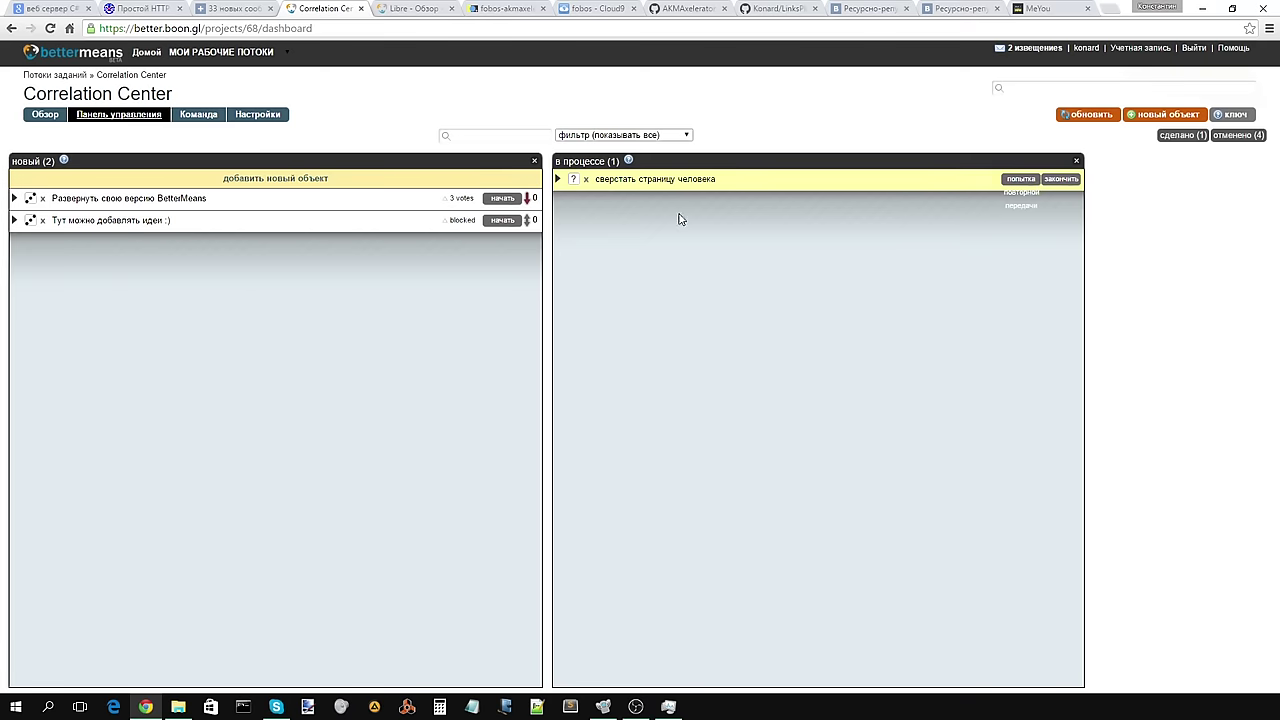
click(559, 180)
click(570, 211)
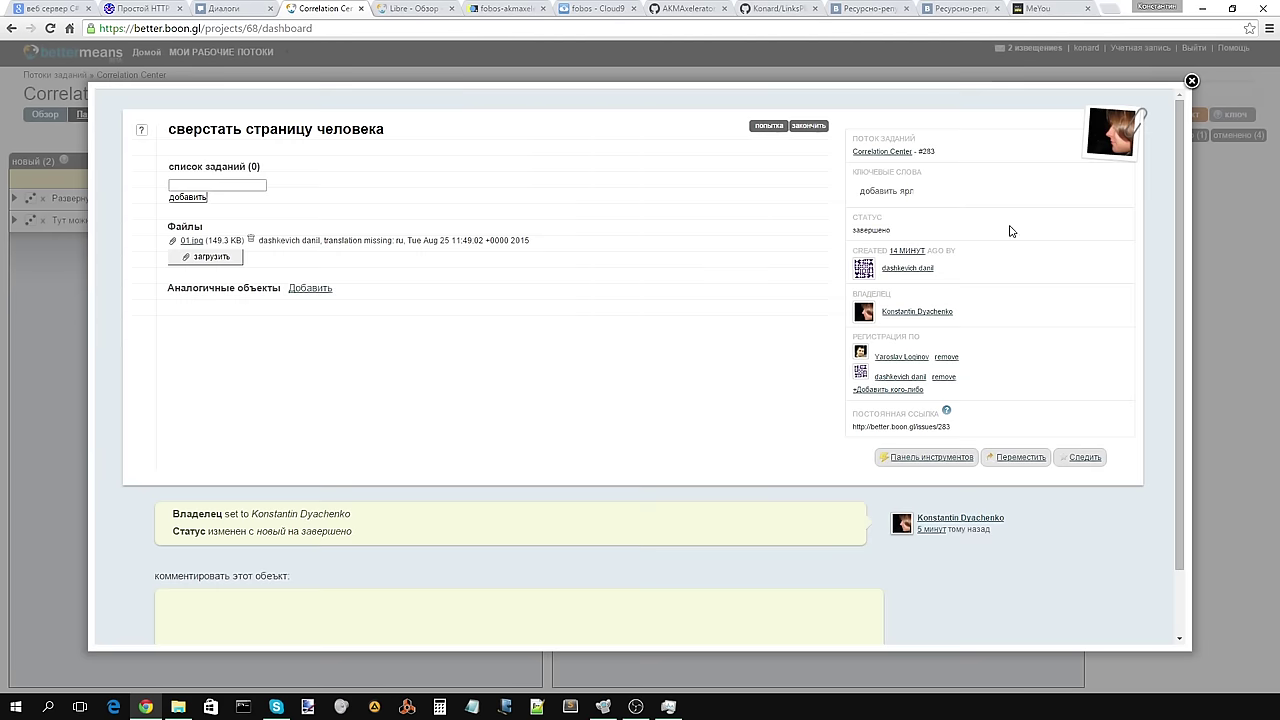
click(1192, 82)
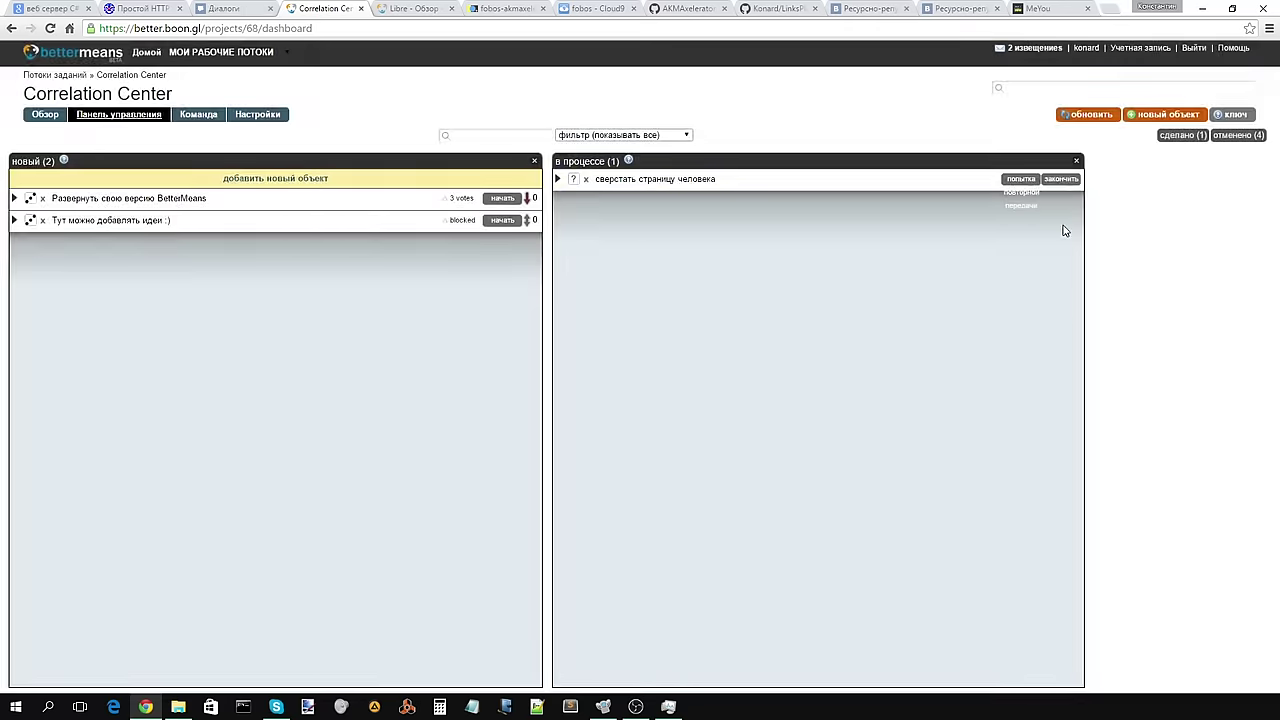
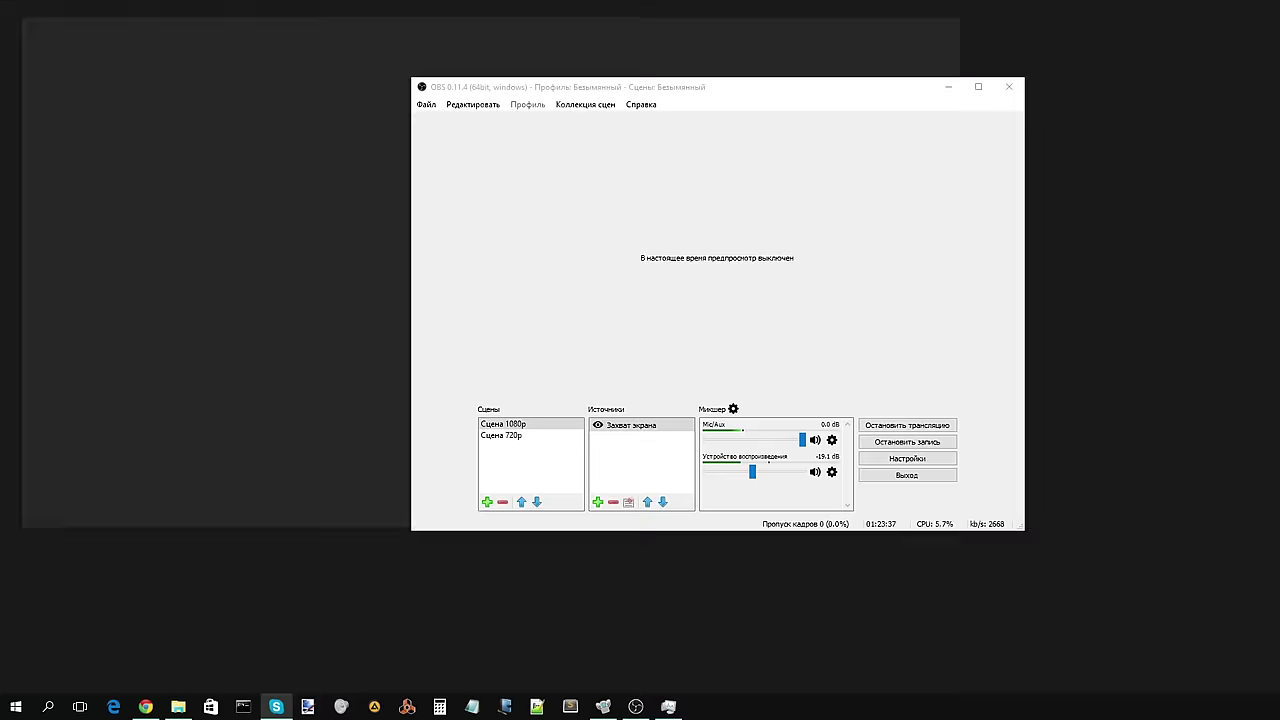
Step: Switch to Chrome, show the opening of the "retrospective how-to" YouTube video and pause it on the retrospective results
key(alt+Tab)
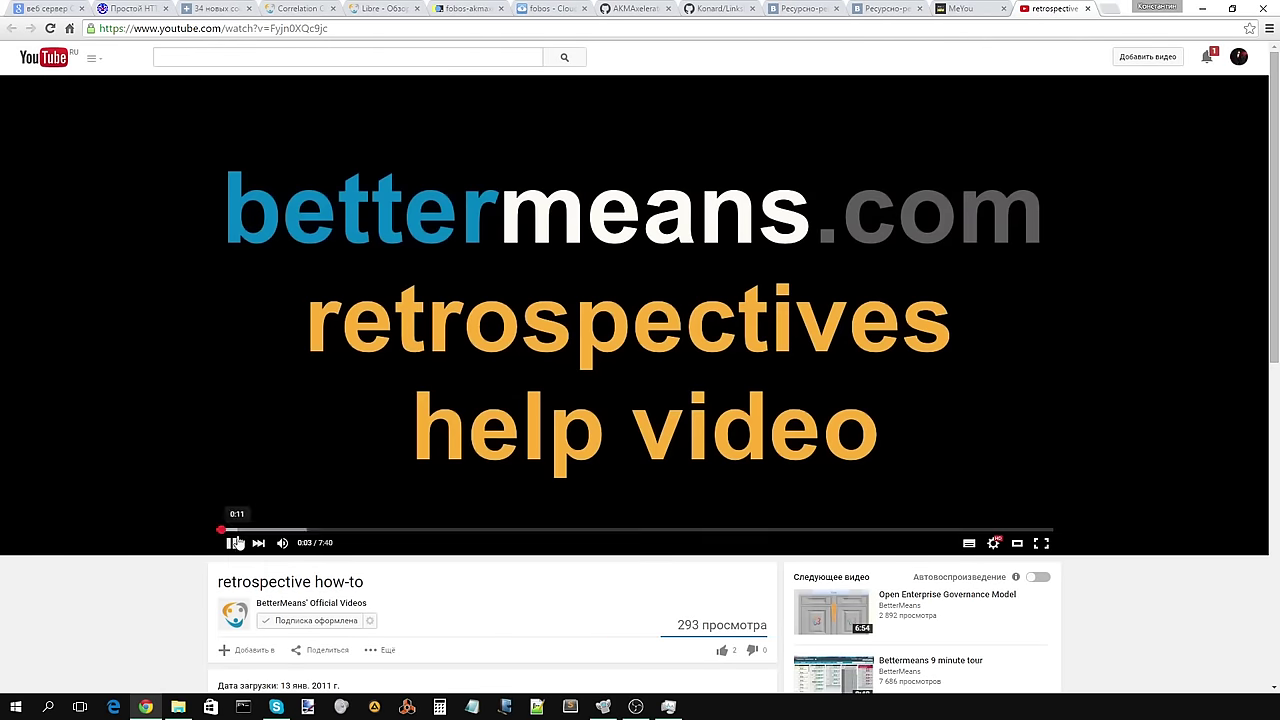
mouse_move(284, 549)
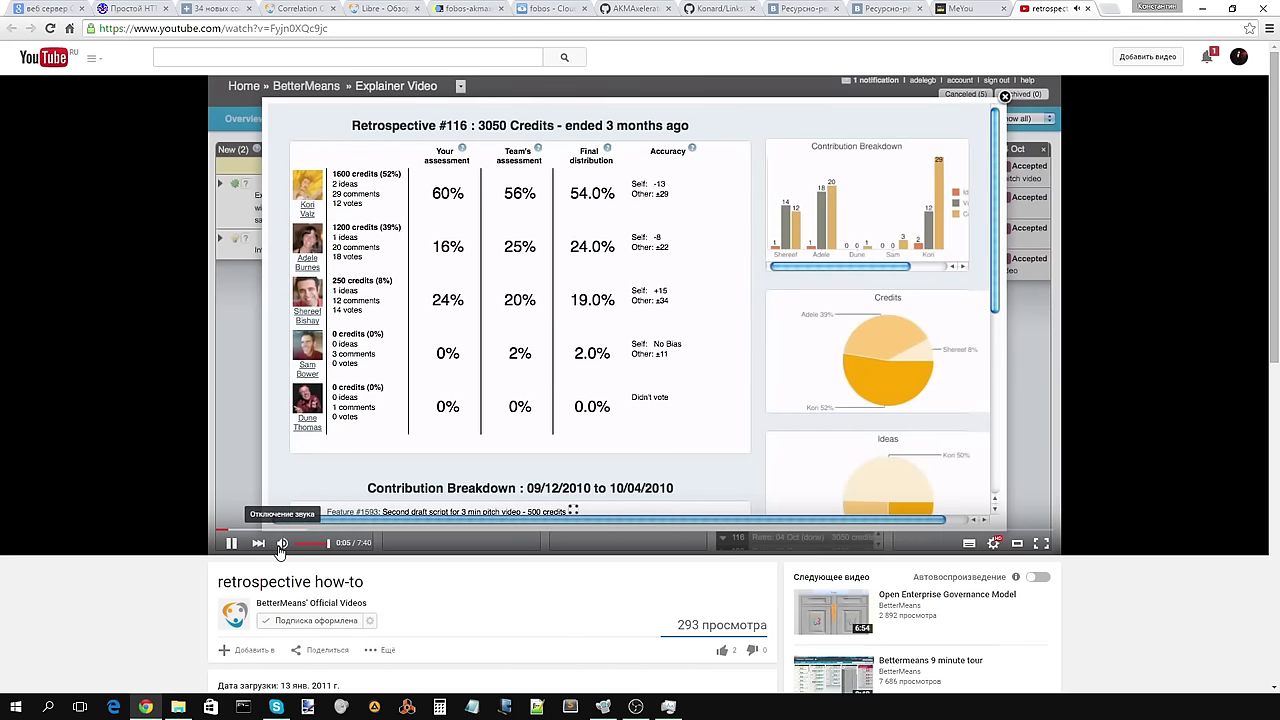
click(386, 483)
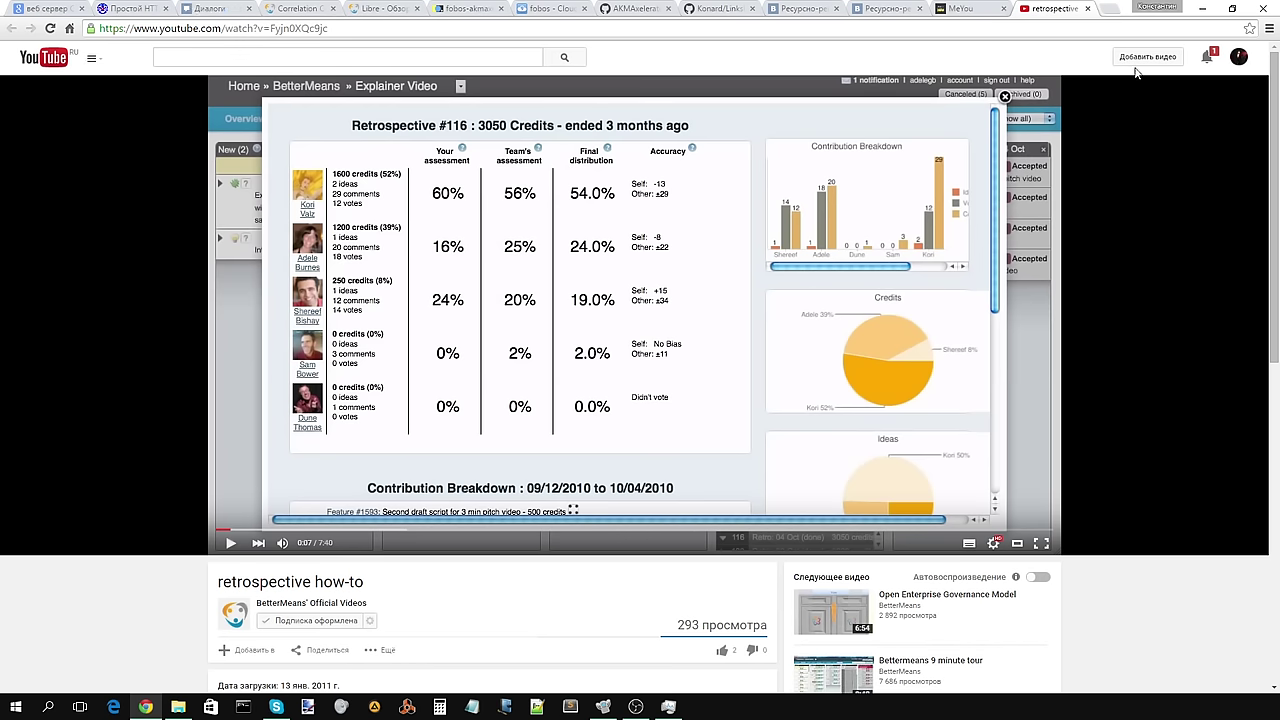
scroll(864, 485, down, 5)
scroll(717, 534, up, 5)
Step: Look through the open MeYou, VK, GitHub, Cloud9 and JSON editor pages, and return to the Correlation Center dashboard
click(960, 8)
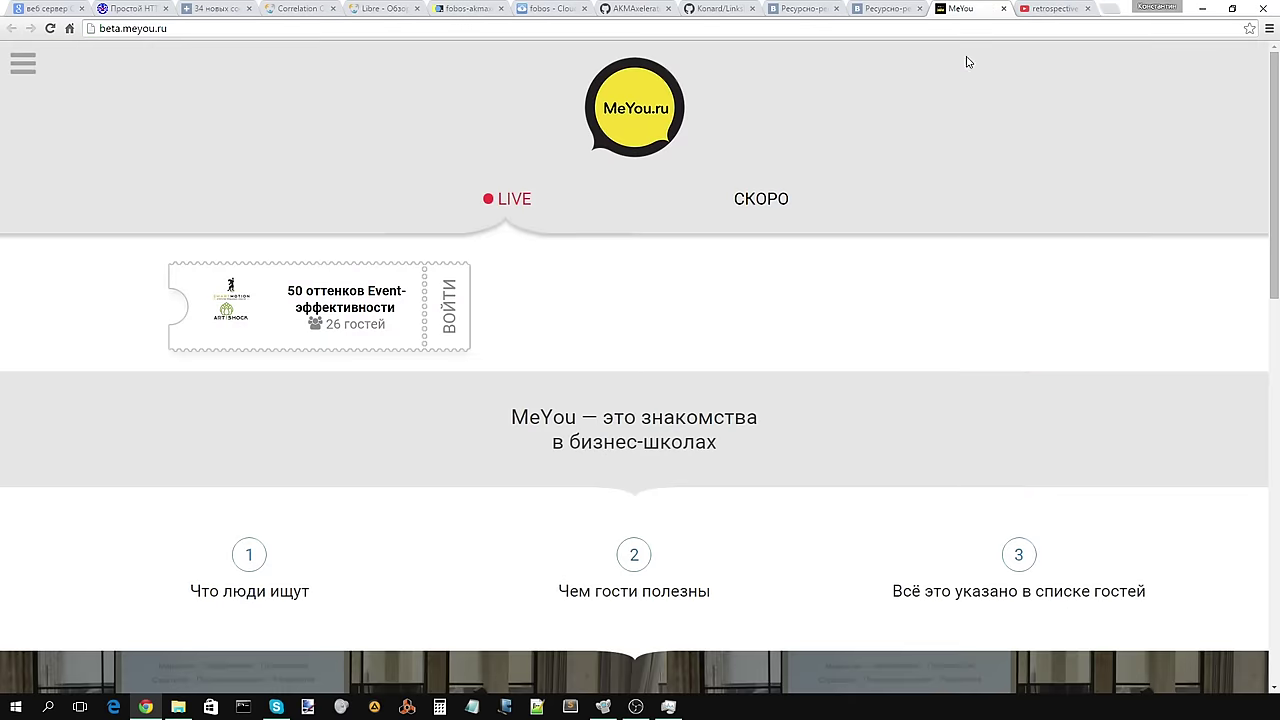
scroll(797, 337, down, 5)
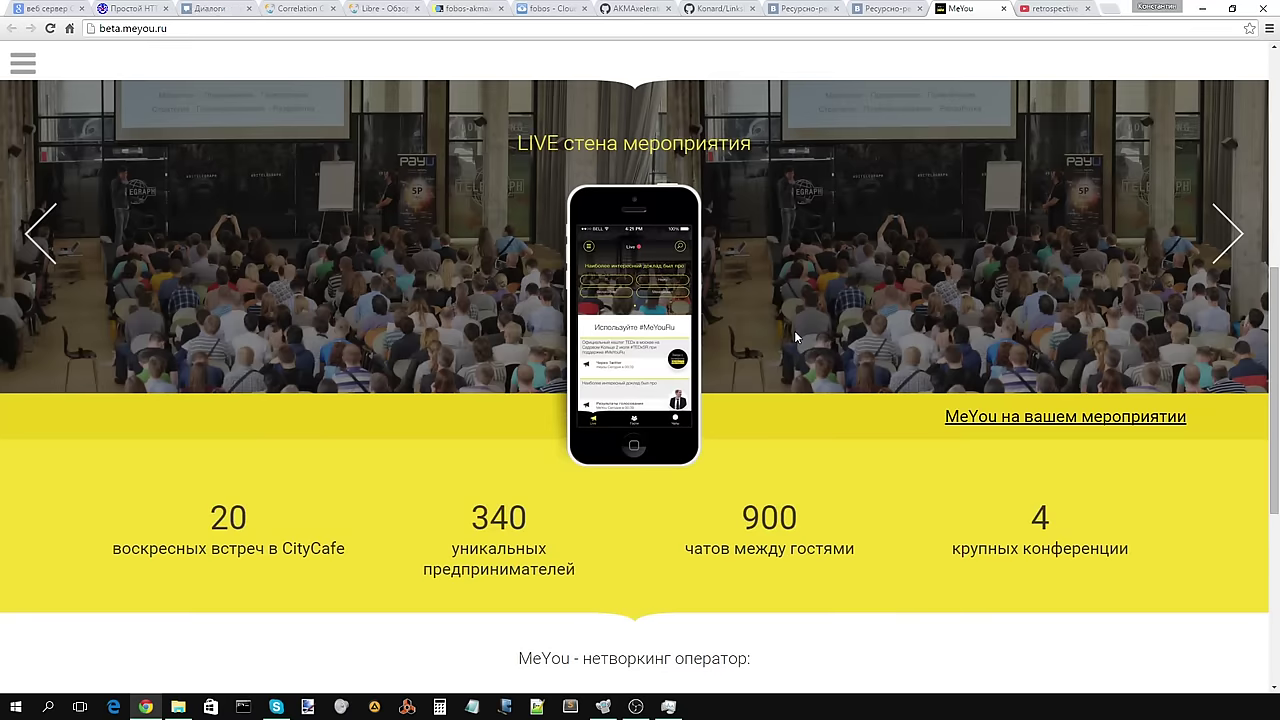
scroll(794, 330, up, 5)
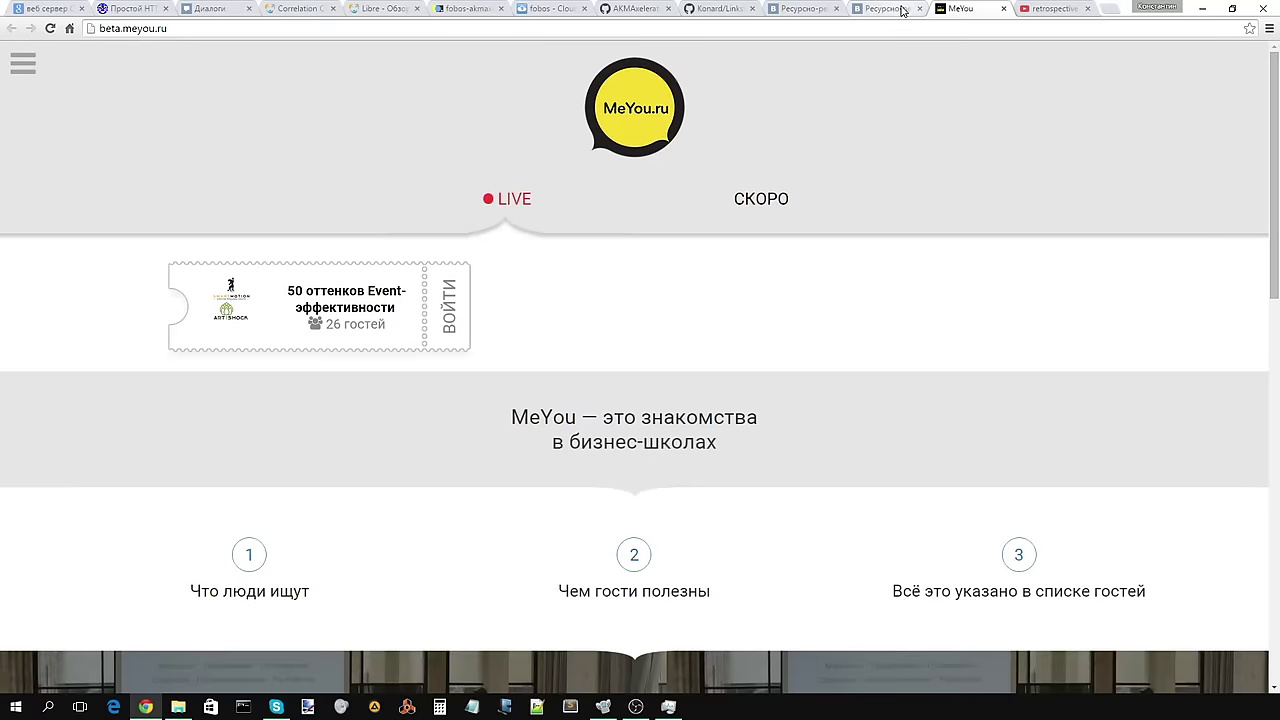
click(885, 9)
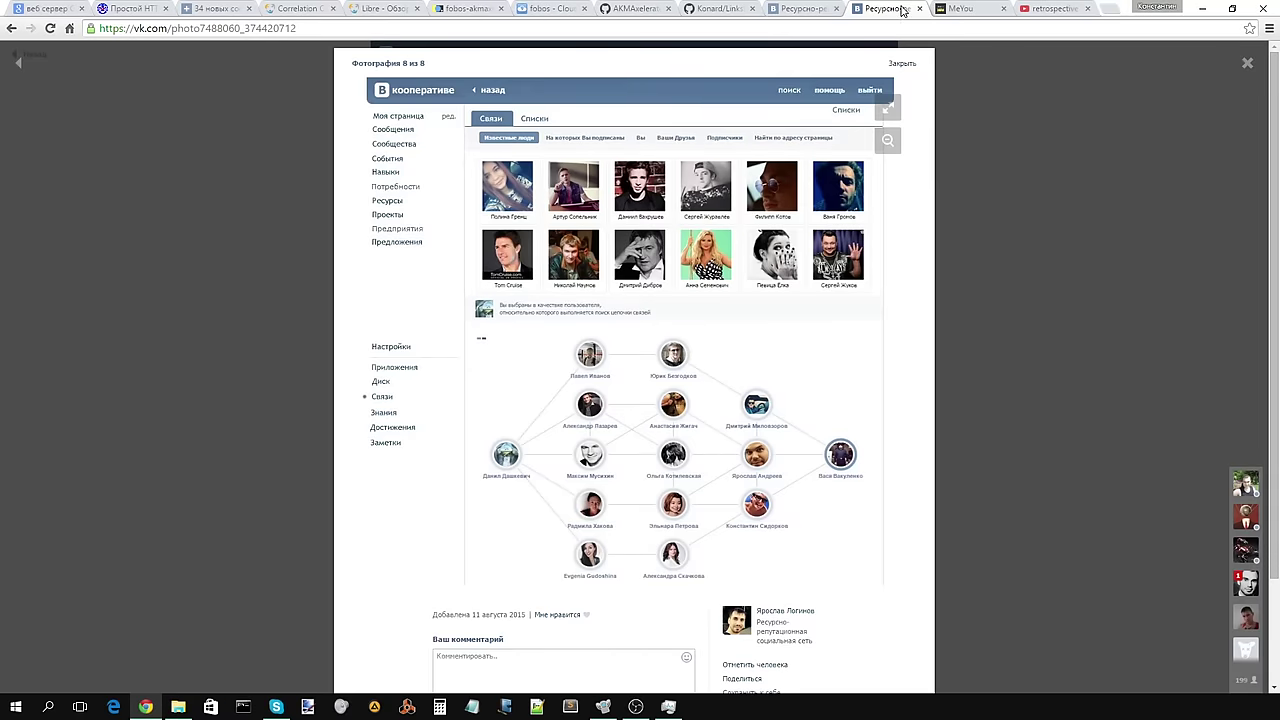
click(826, 9)
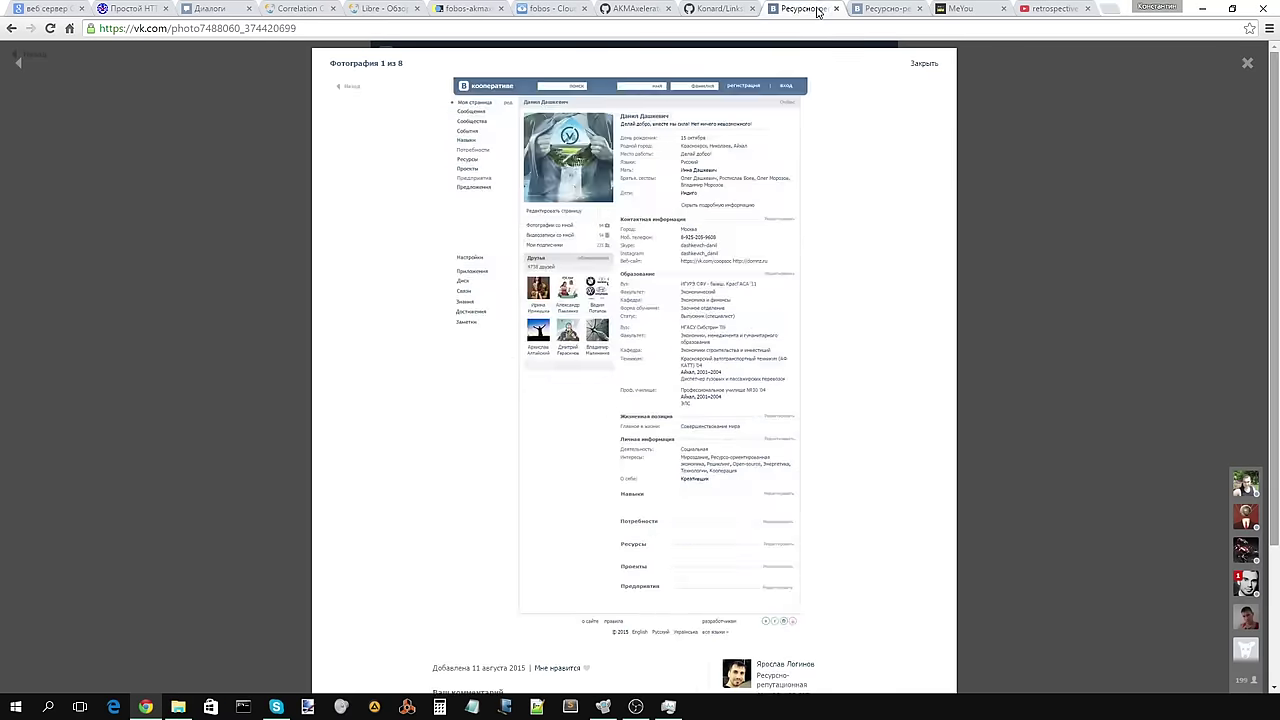
click(721, 10)
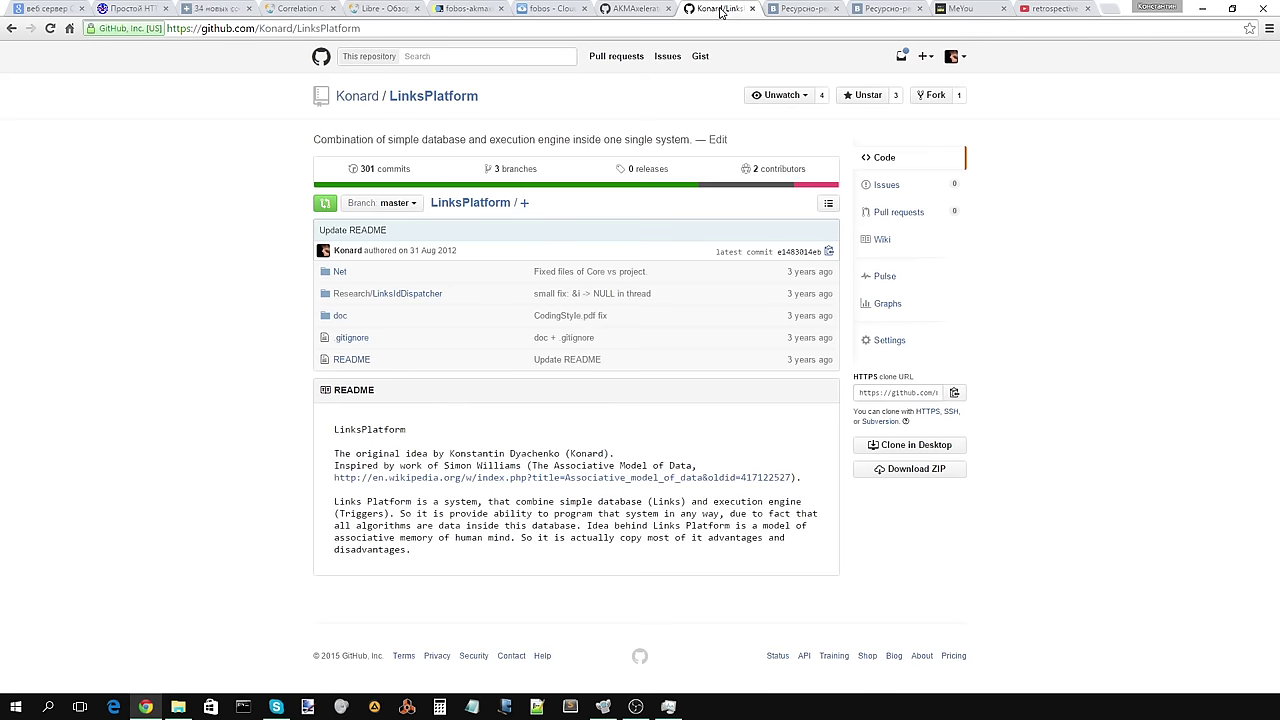
click(605, 12)
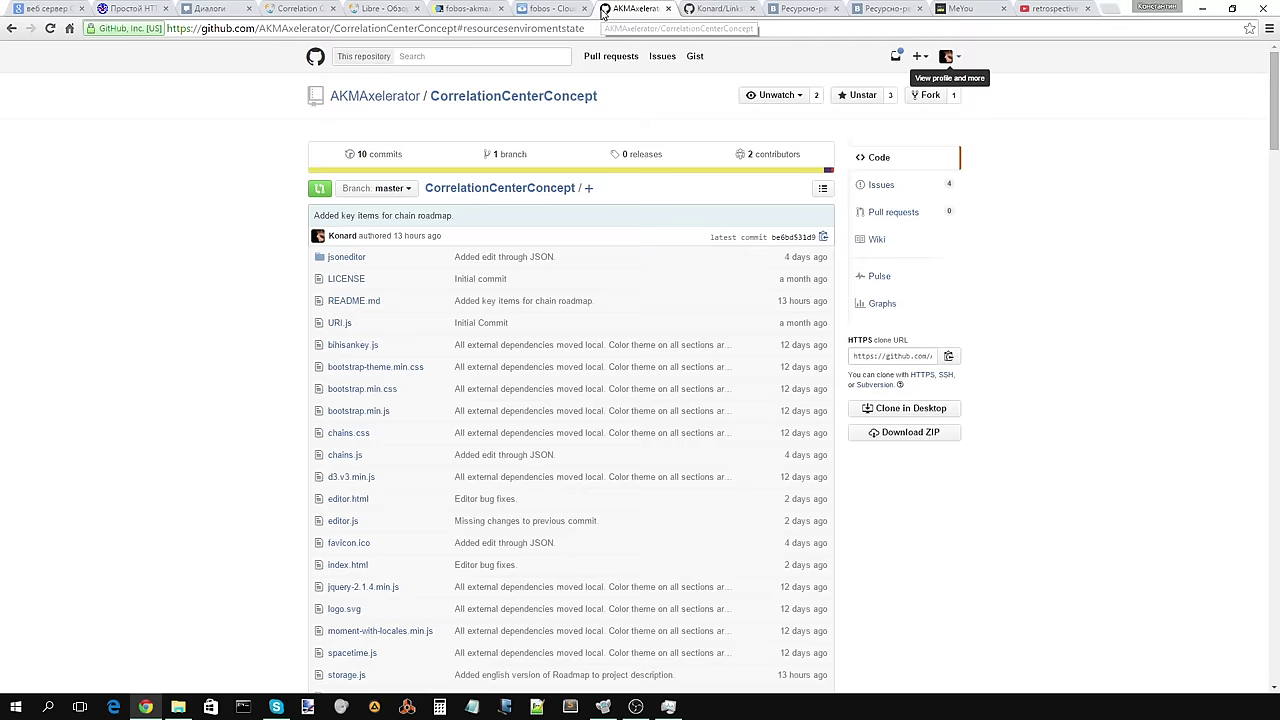
click(550, 10)
click(470, 8)
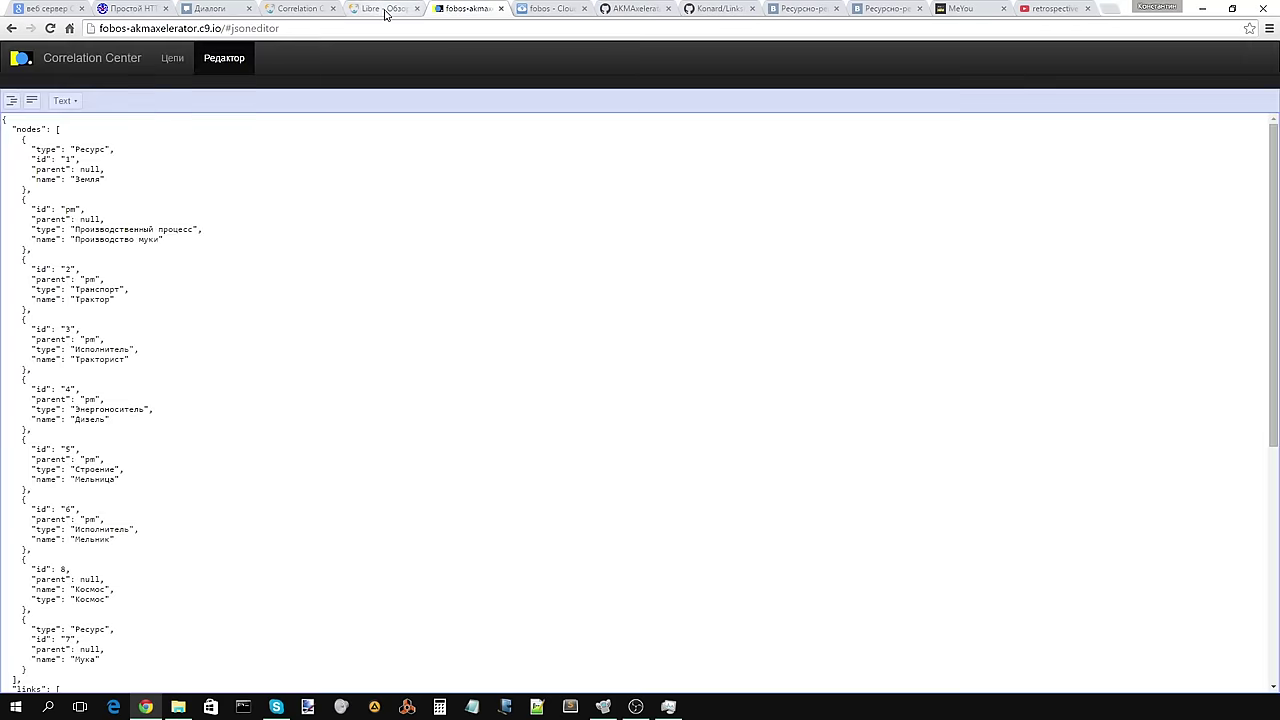
click(383, 9)
click(279, 9)
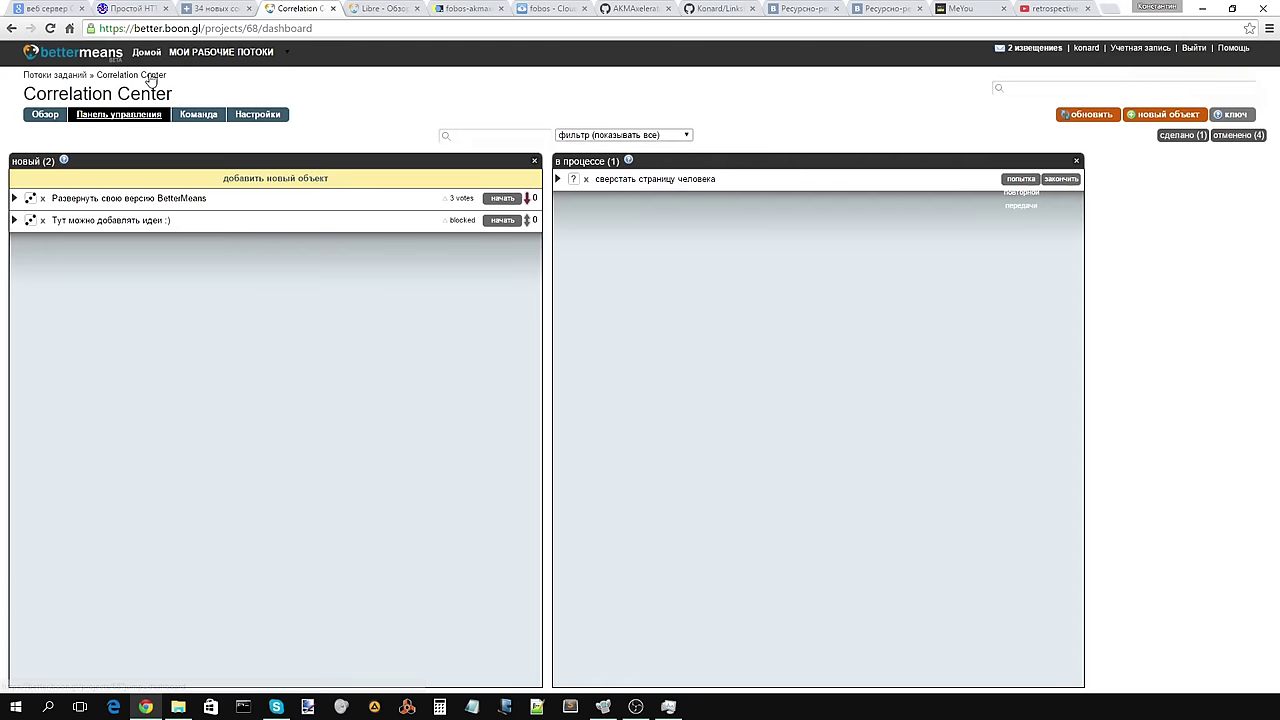
Step: Enable the Credits module in the Correlation Center workstream settings and save the change
click(272, 117)
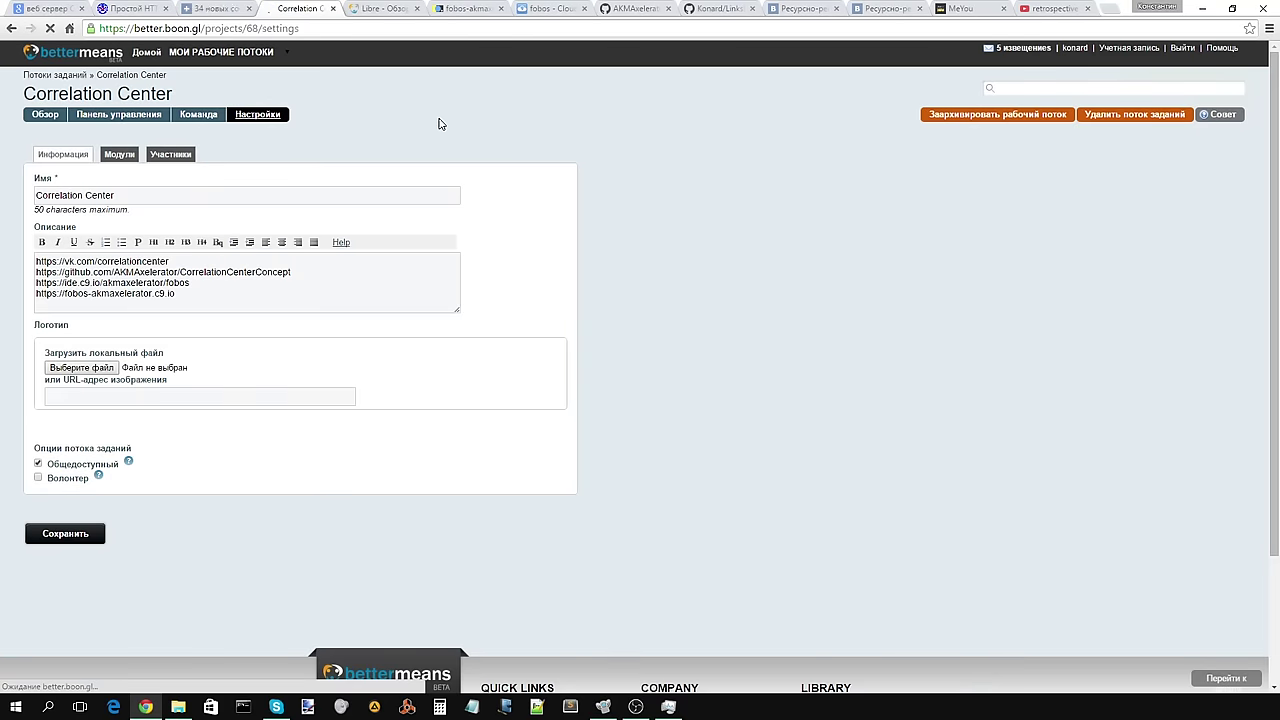
click(119, 154)
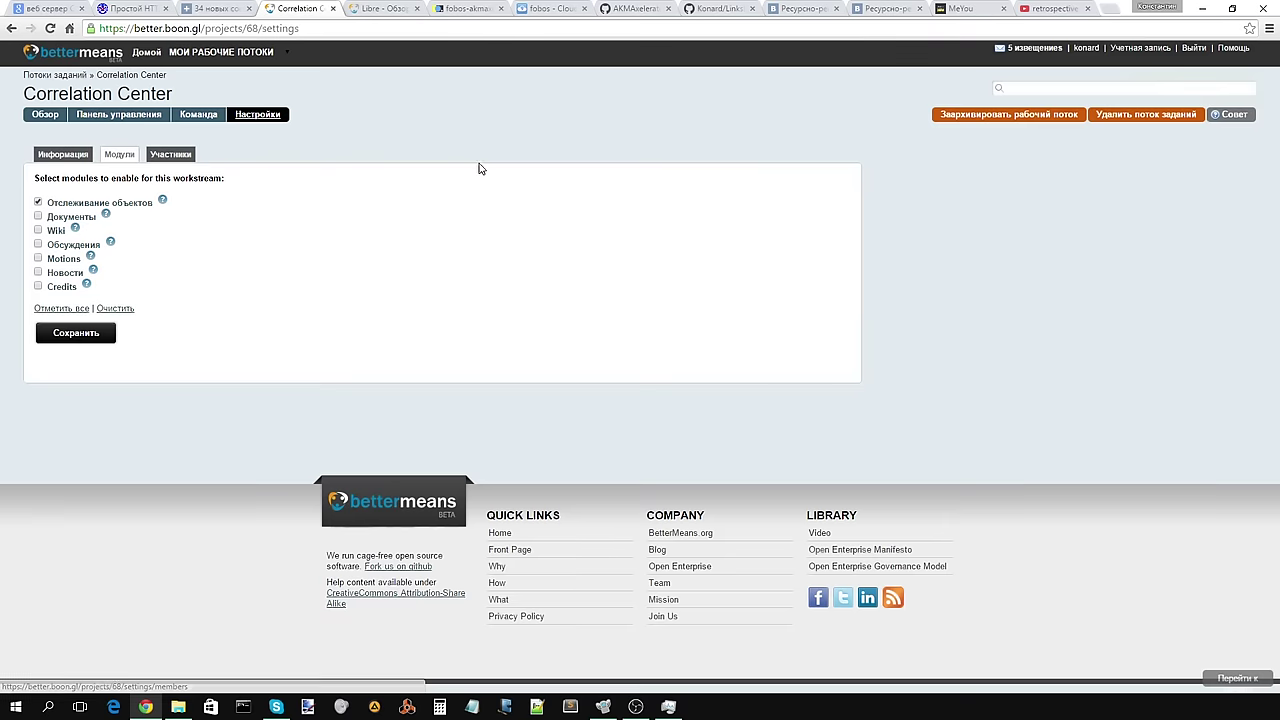
click(38, 286)
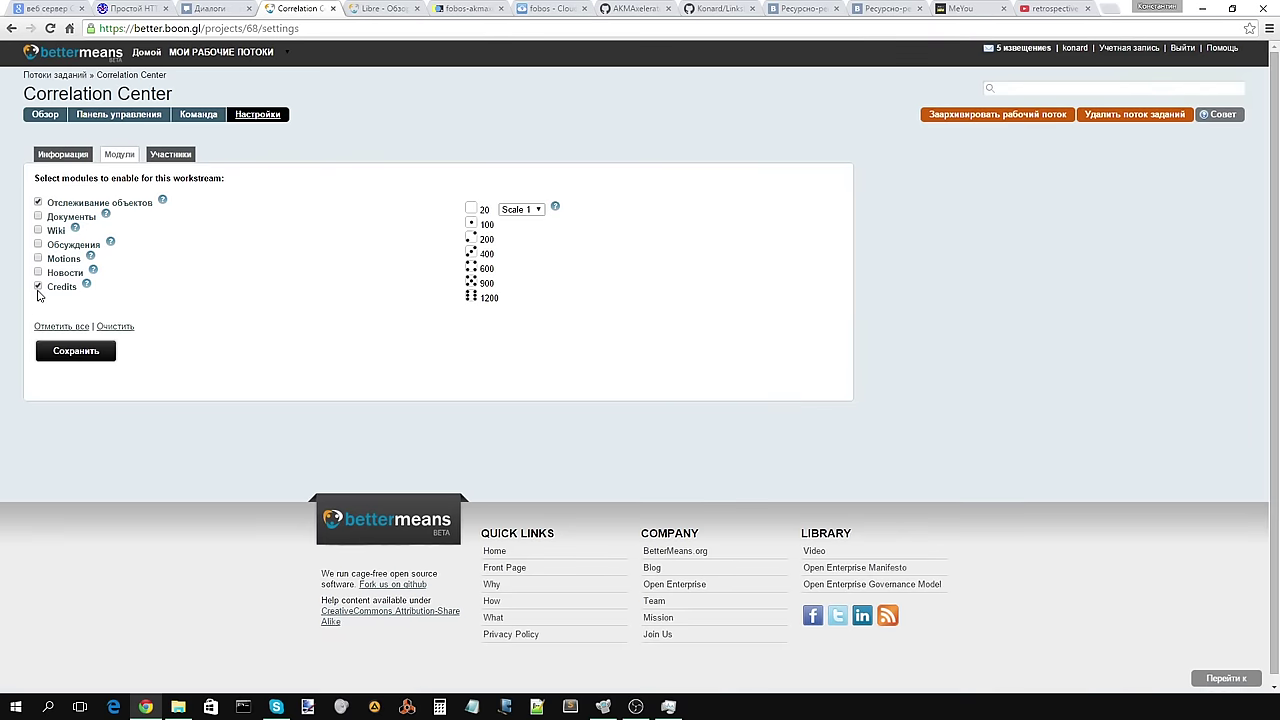
click(78, 350)
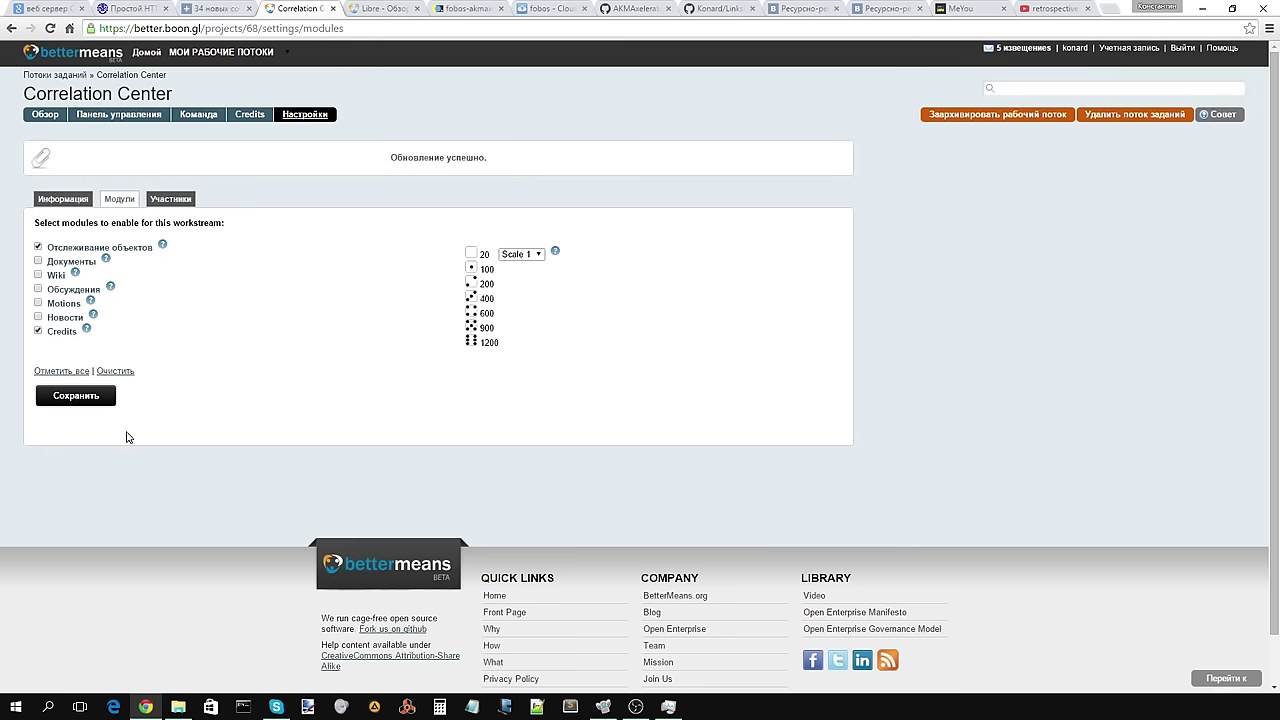
Step: Reopen and refresh the project dashboard, and check the expanded details of "сверстать страницу человека"
click(153, 118)
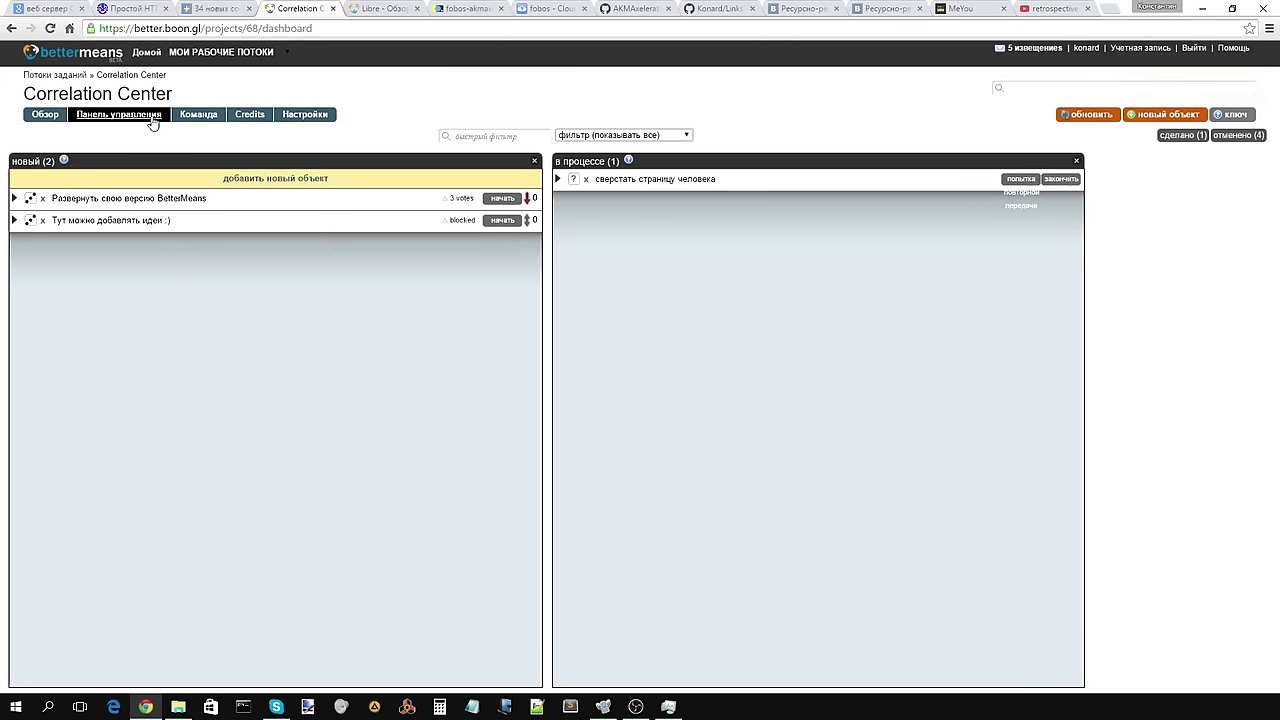
click(1090, 120)
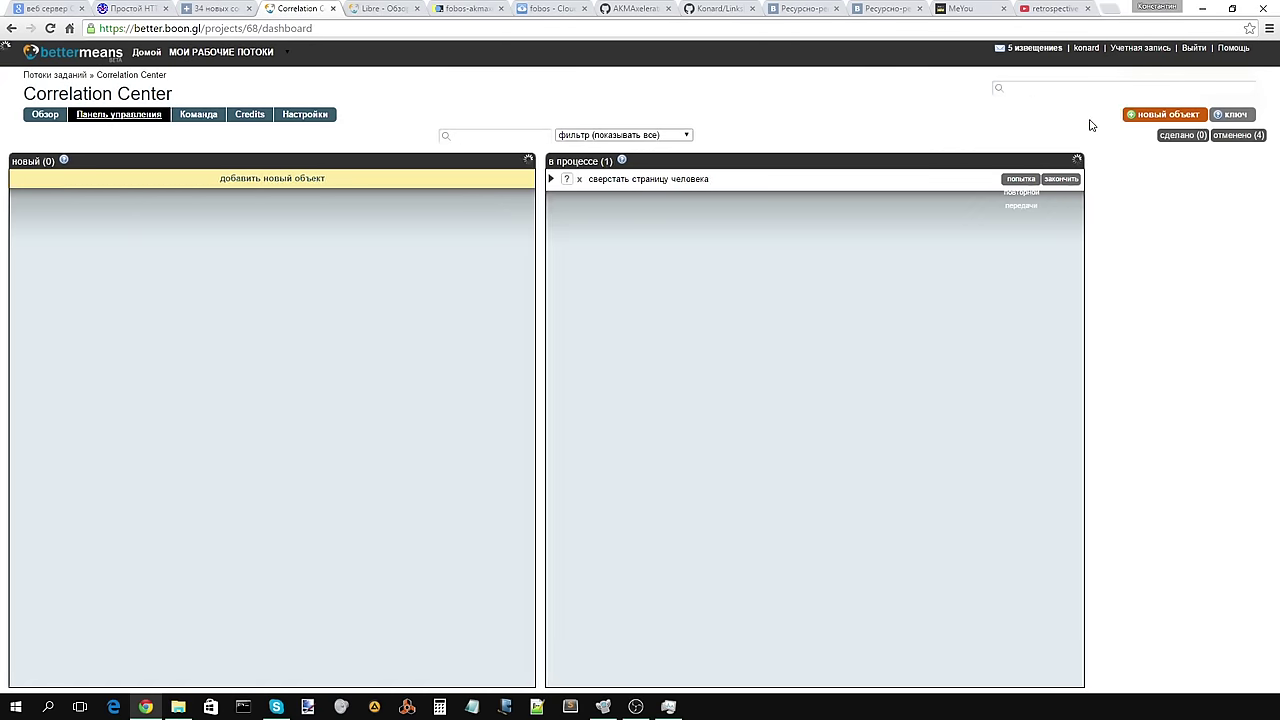
click(556, 180)
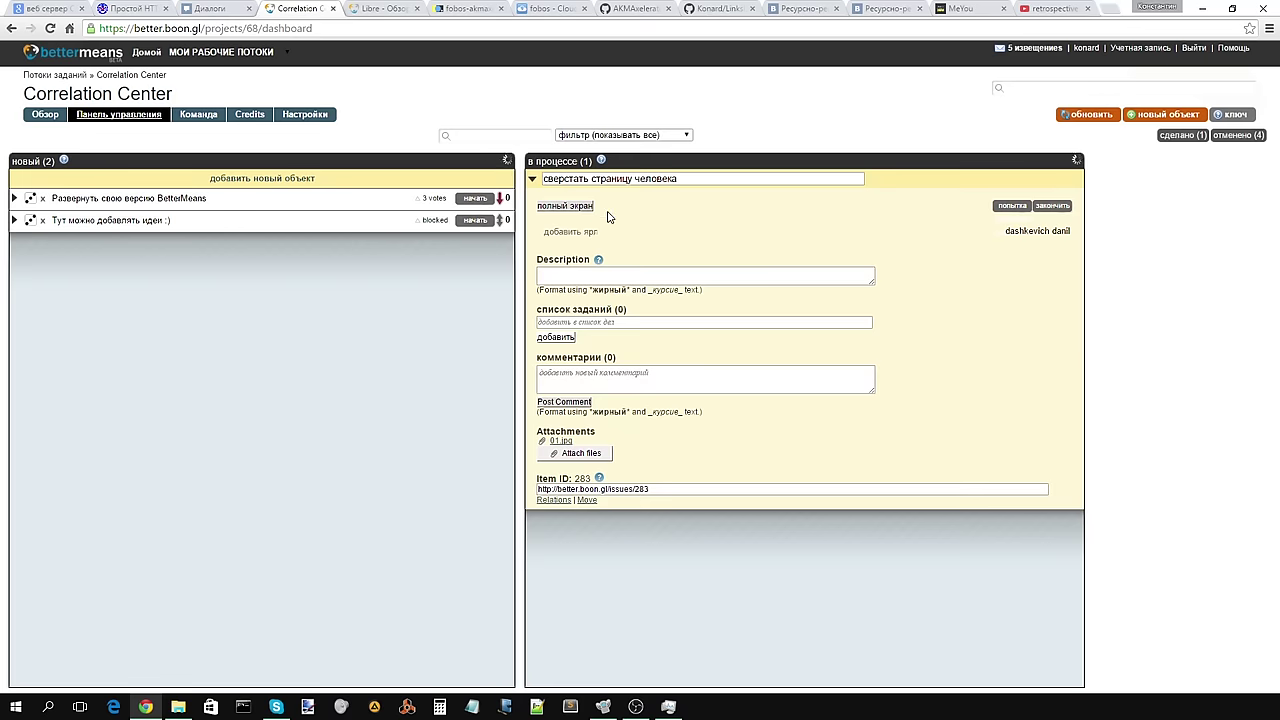
click(531, 180)
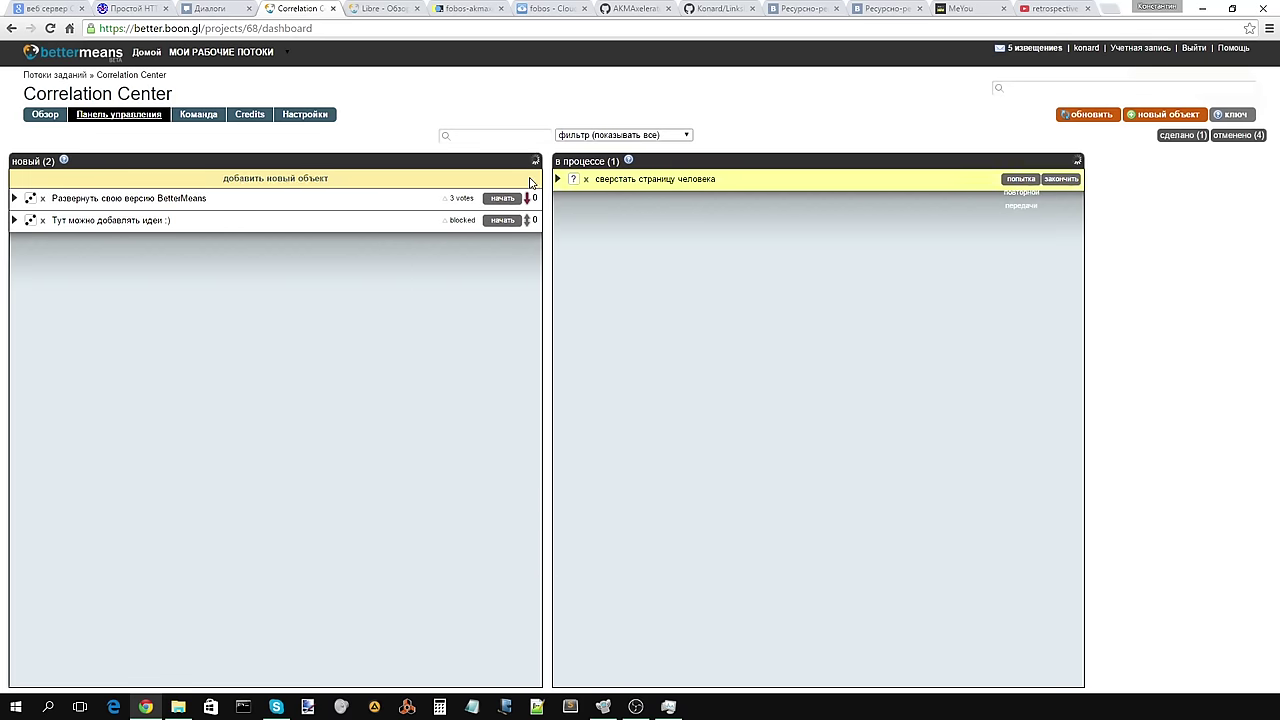
Step: Open the form for a new item in the новый column and examine its tag field and list of credit values
click(257, 178)
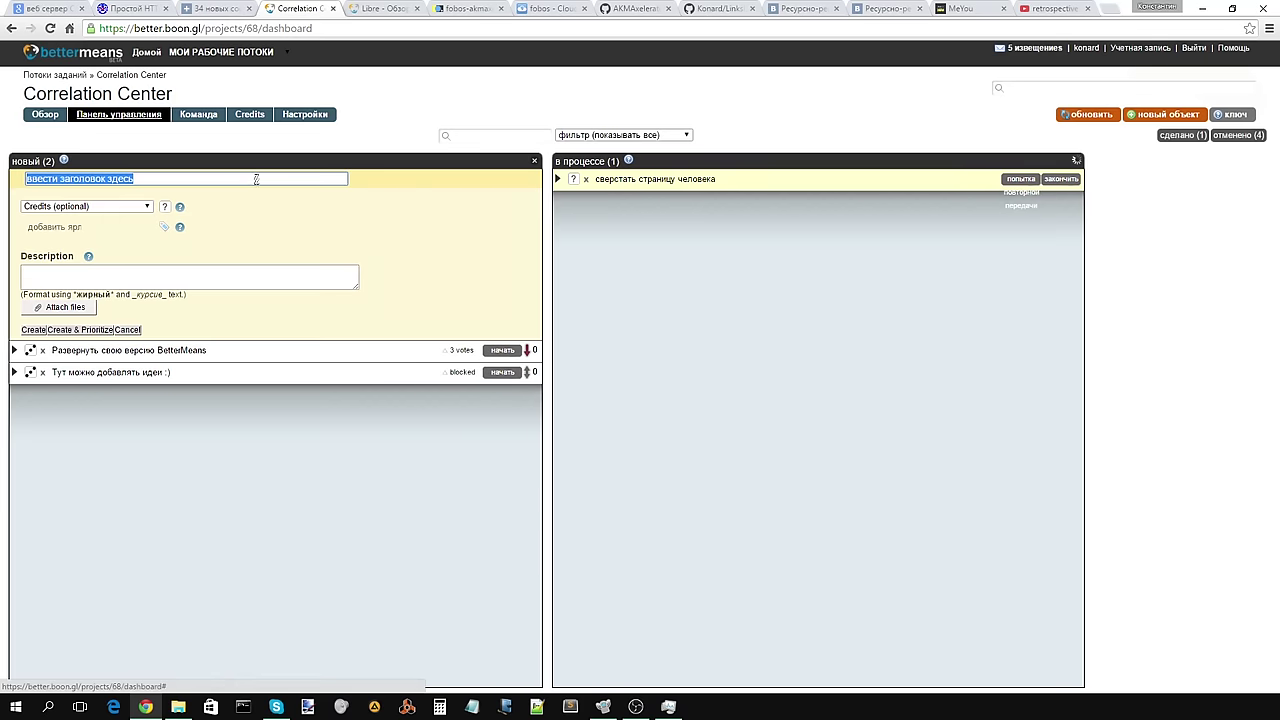
click(110, 208)
click(135, 216)
click(85, 228)
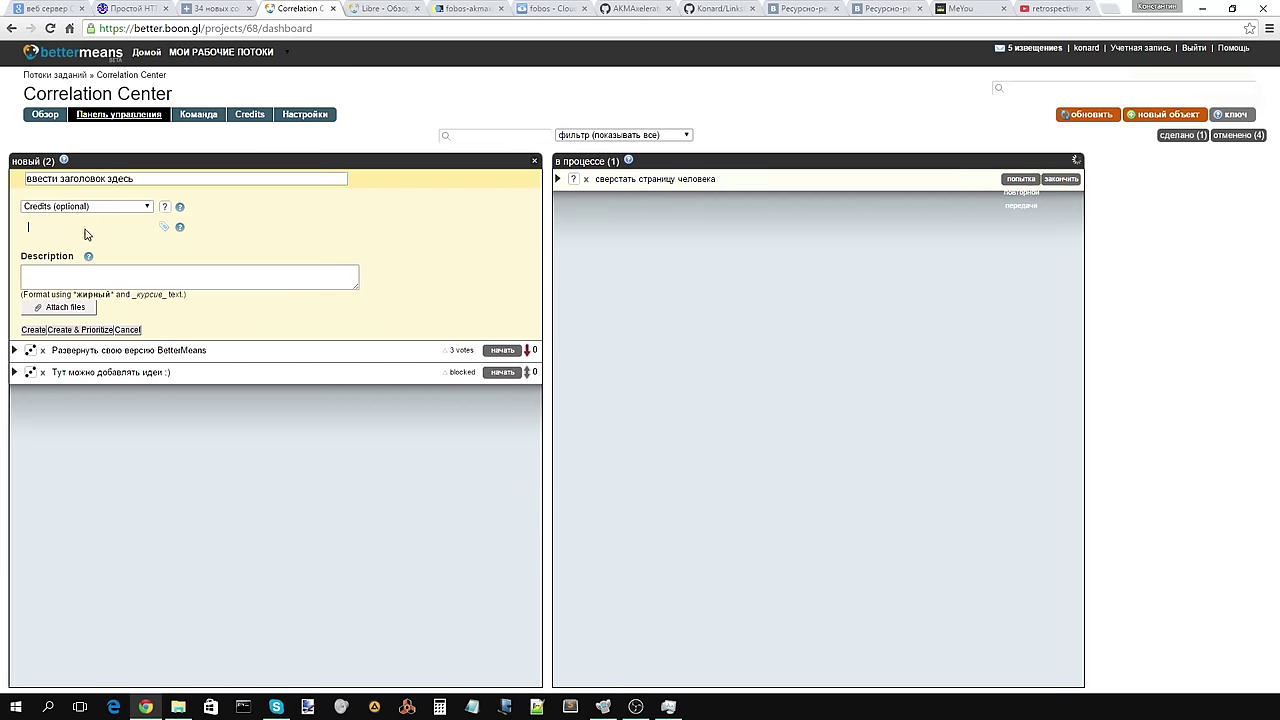
click(294, 234)
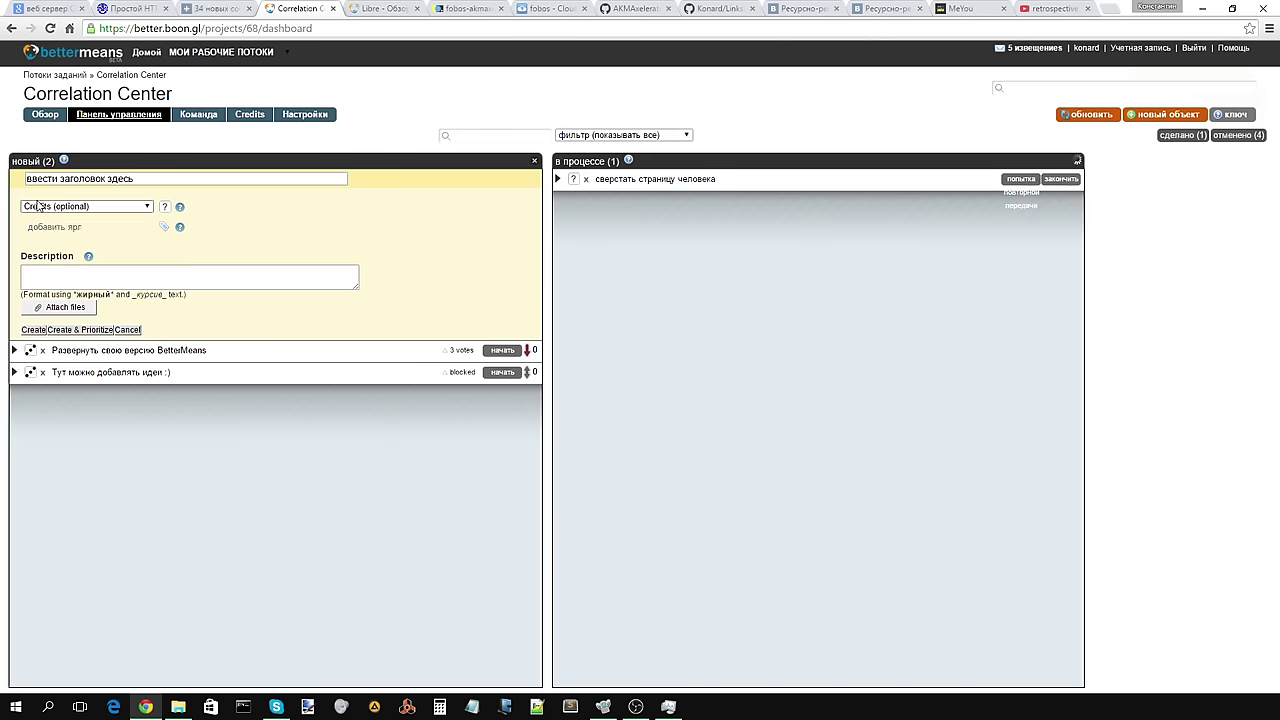
click(89, 208)
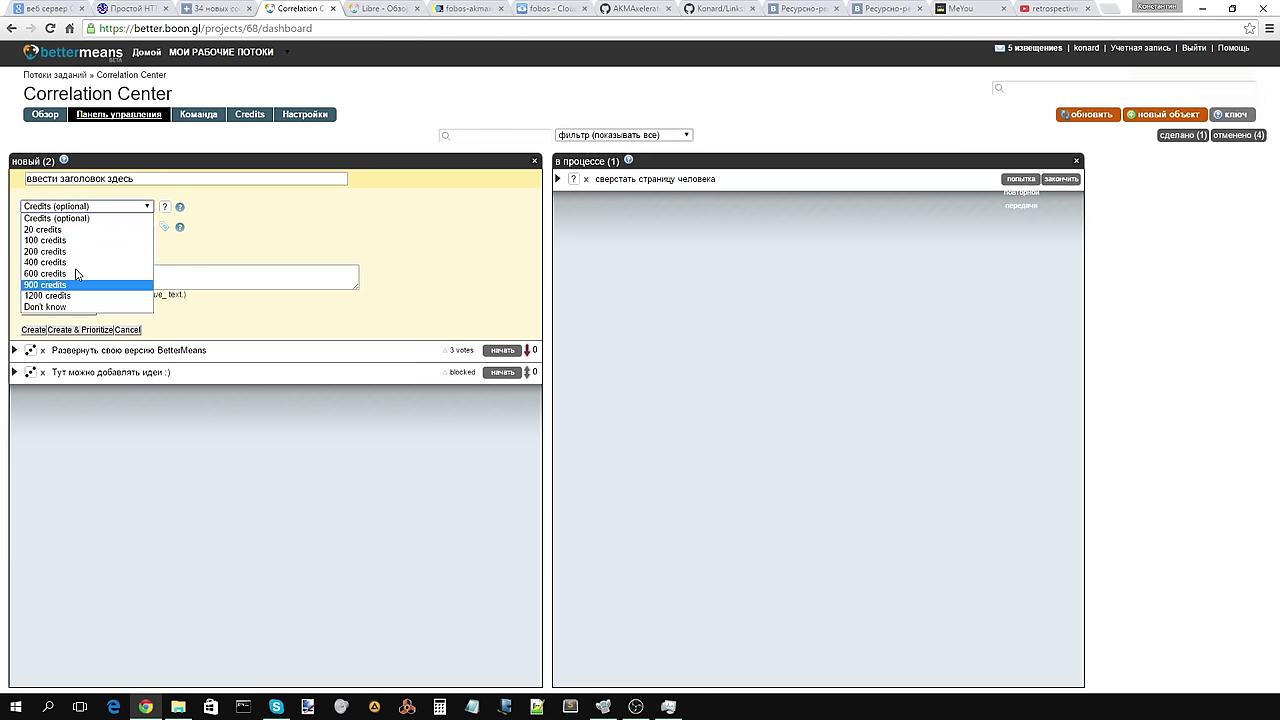
click(246, 222)
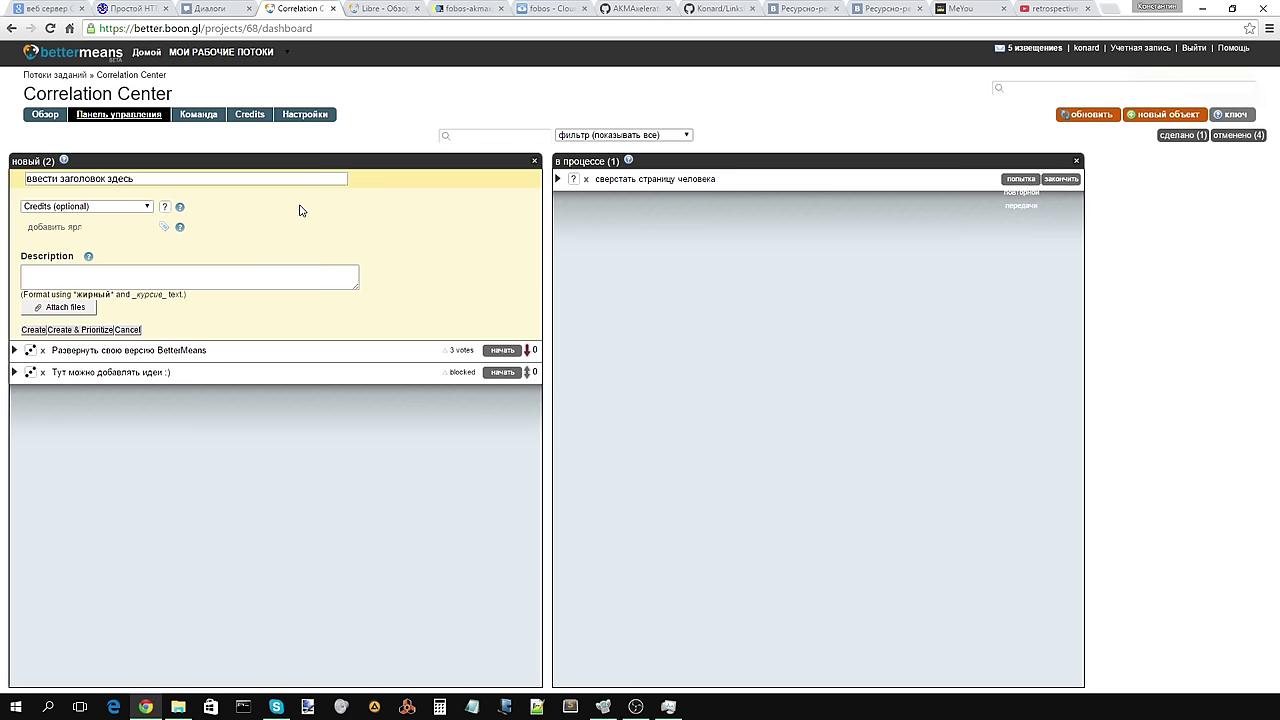
click(128, 207)
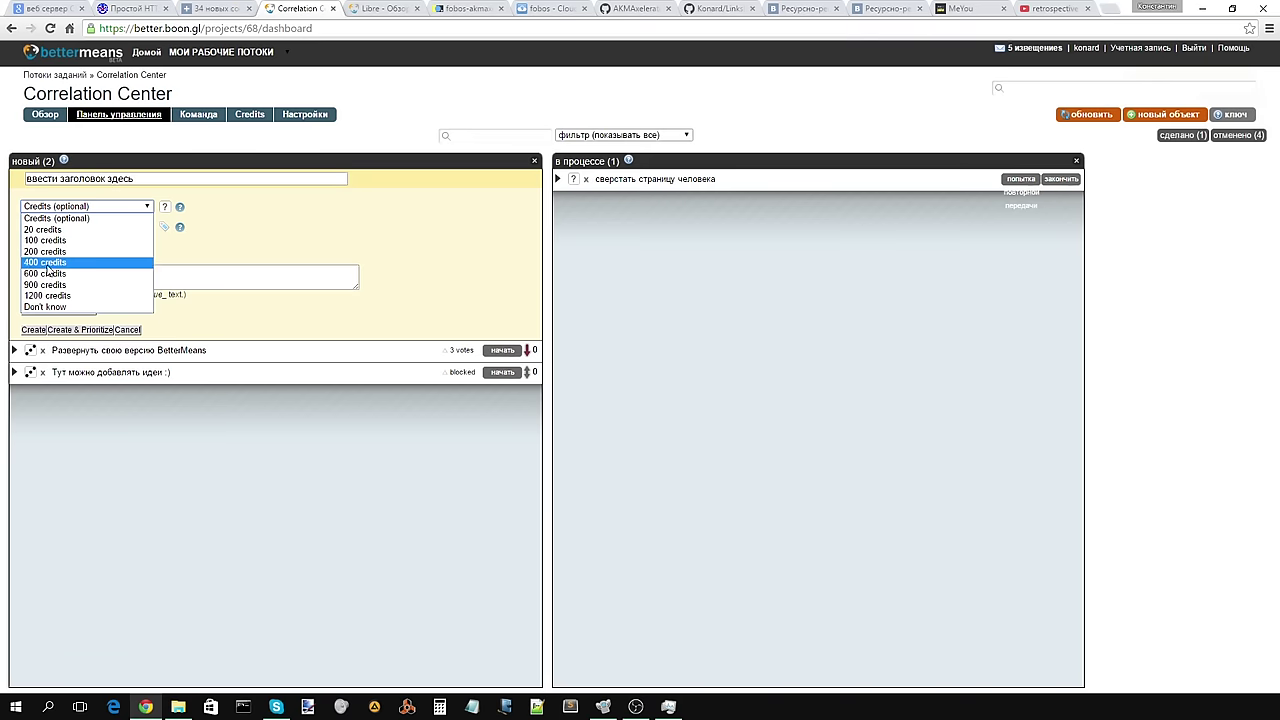
click(240, 234)
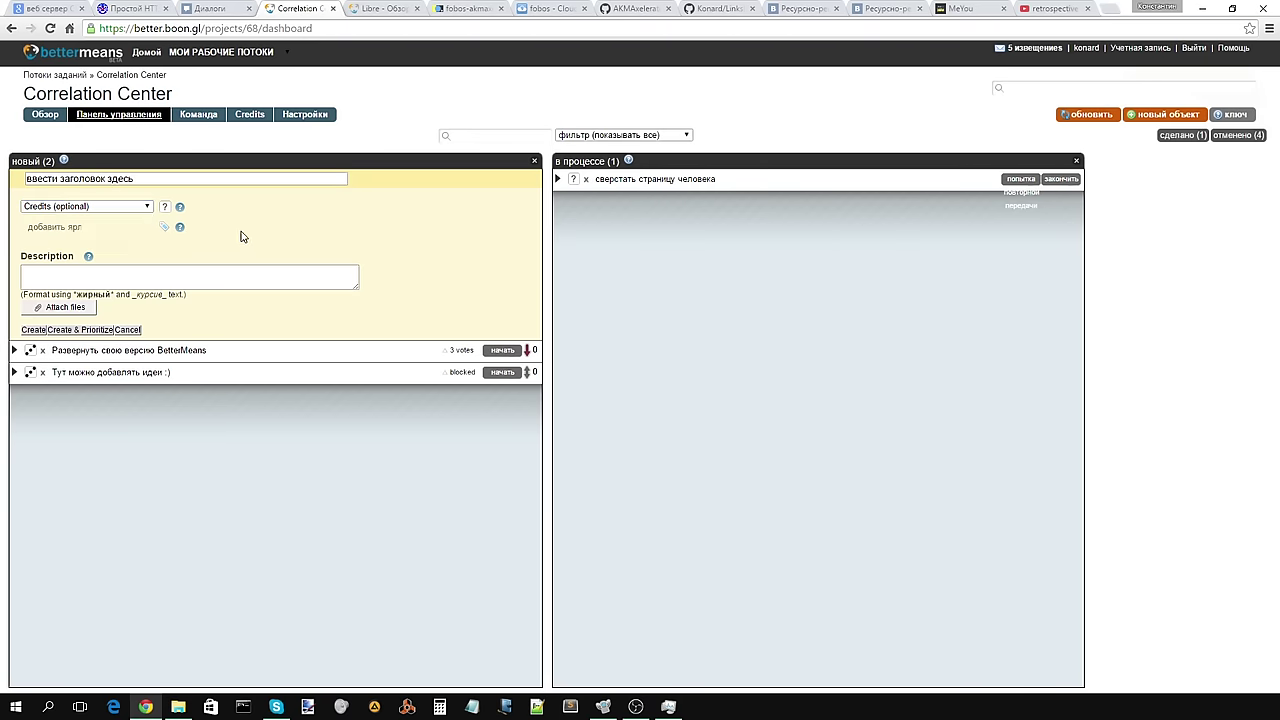
click(133, 207)
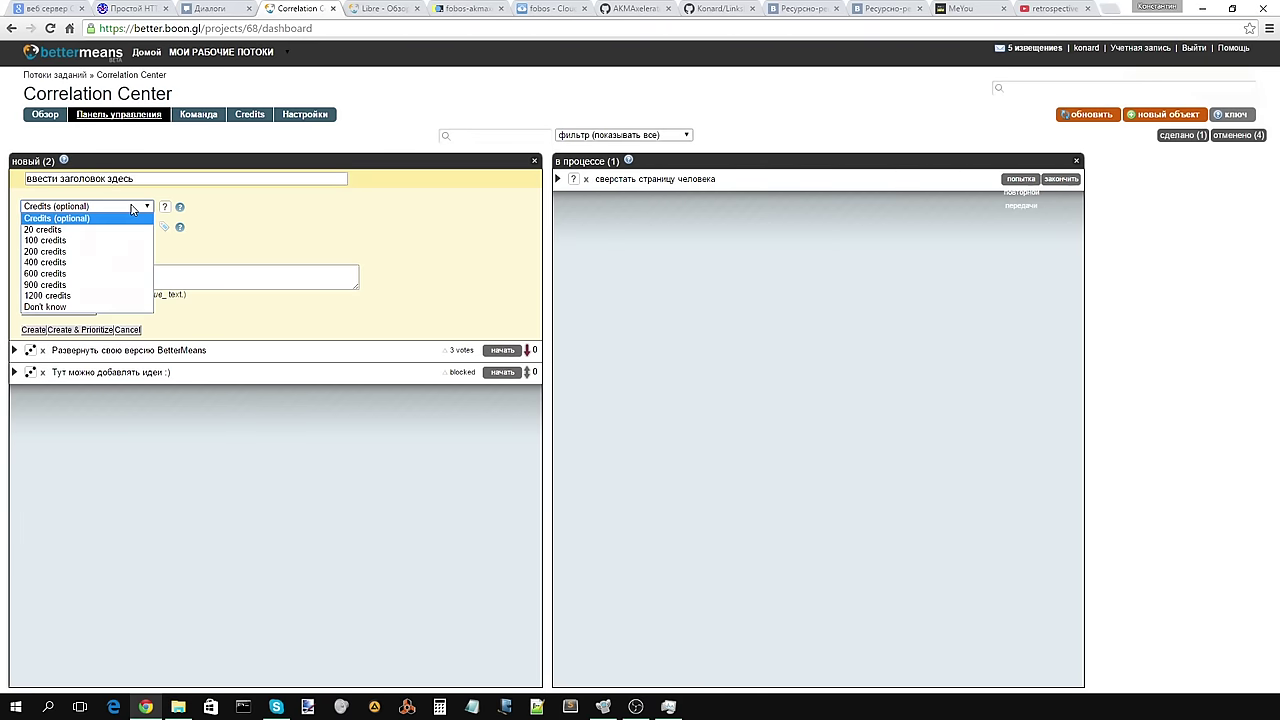
click(133, 207)
Step: Try the values 600, 1200 and 20 credits for the new item, and reset the choice to "Credits (optional)"
click(130, 207)
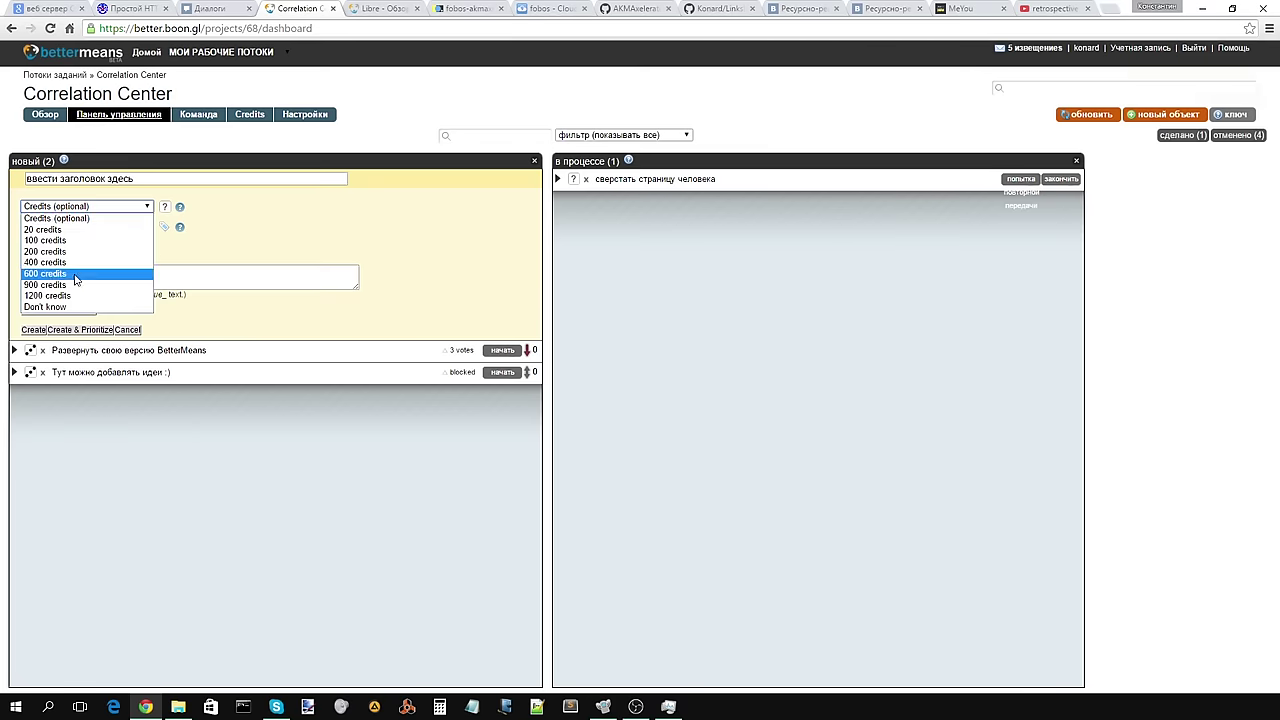
click(75, 275)
click(104, 208)
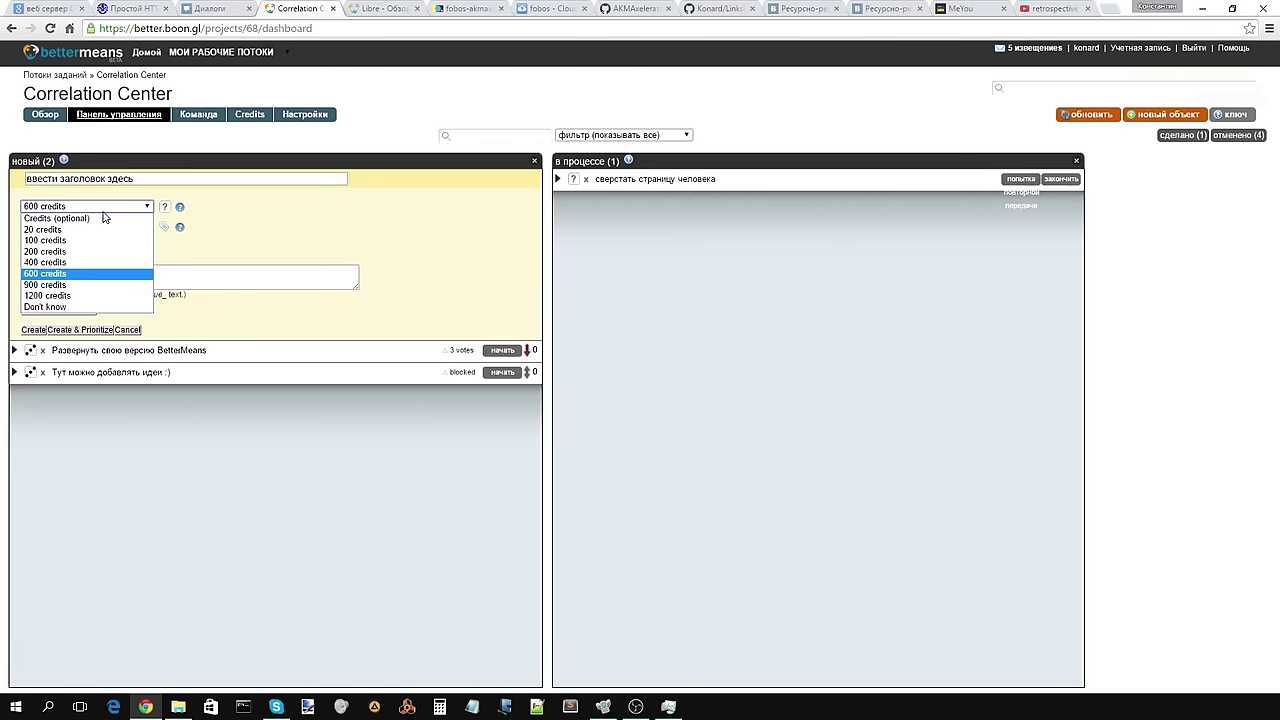
click(71, 297)
click(63, 208)
click(66, 229)
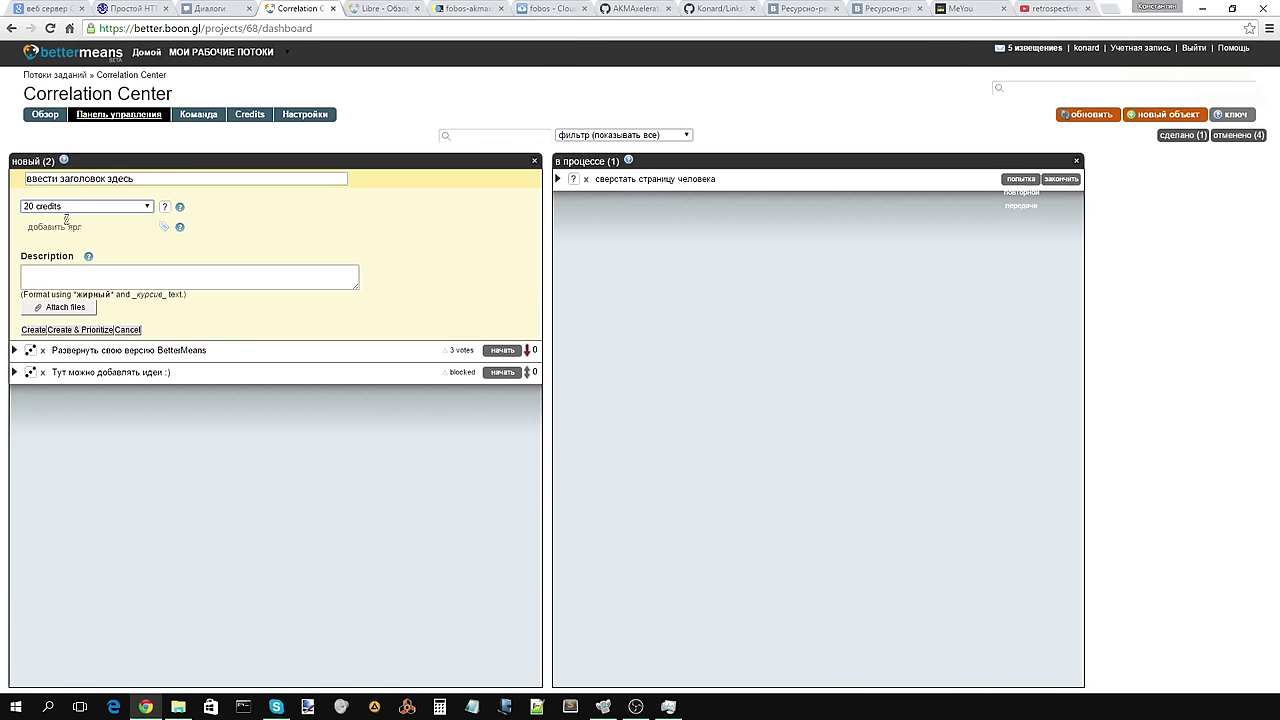
click(66, 207)
click(60, 218)
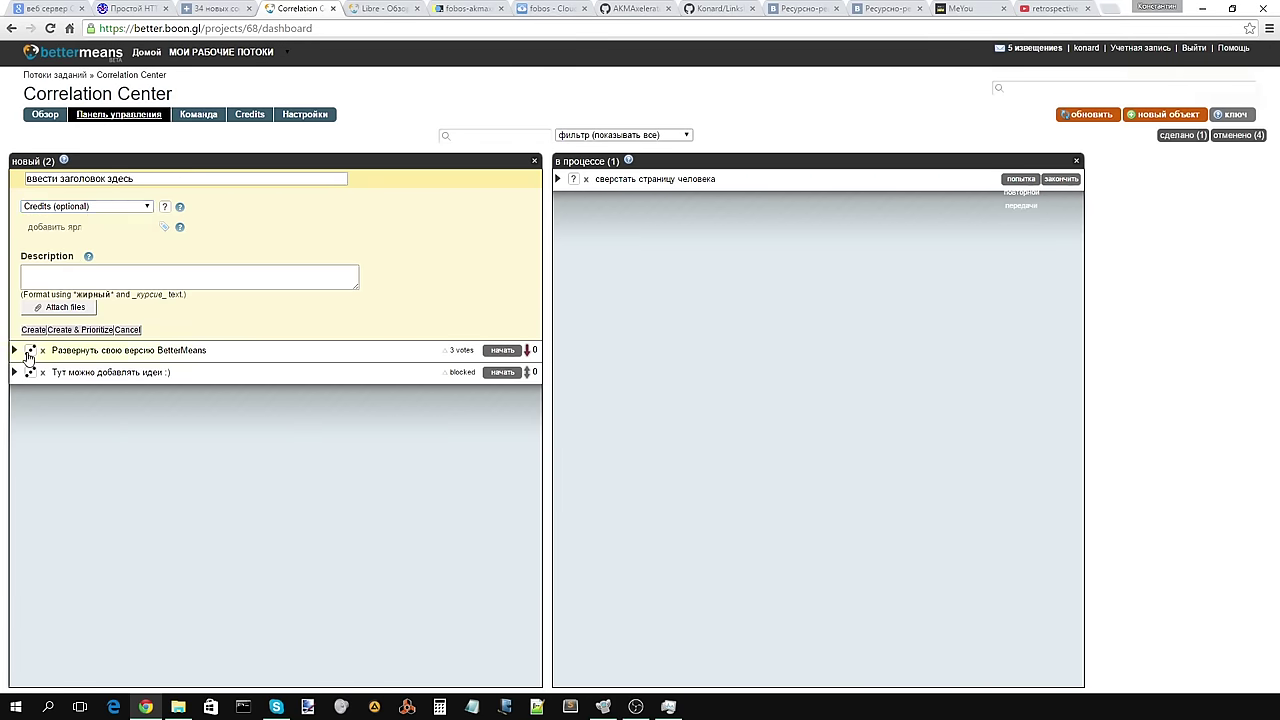
Step: Expand the "Развернуть свою версию BetterMeans" item and look over its details
click(28, 355)
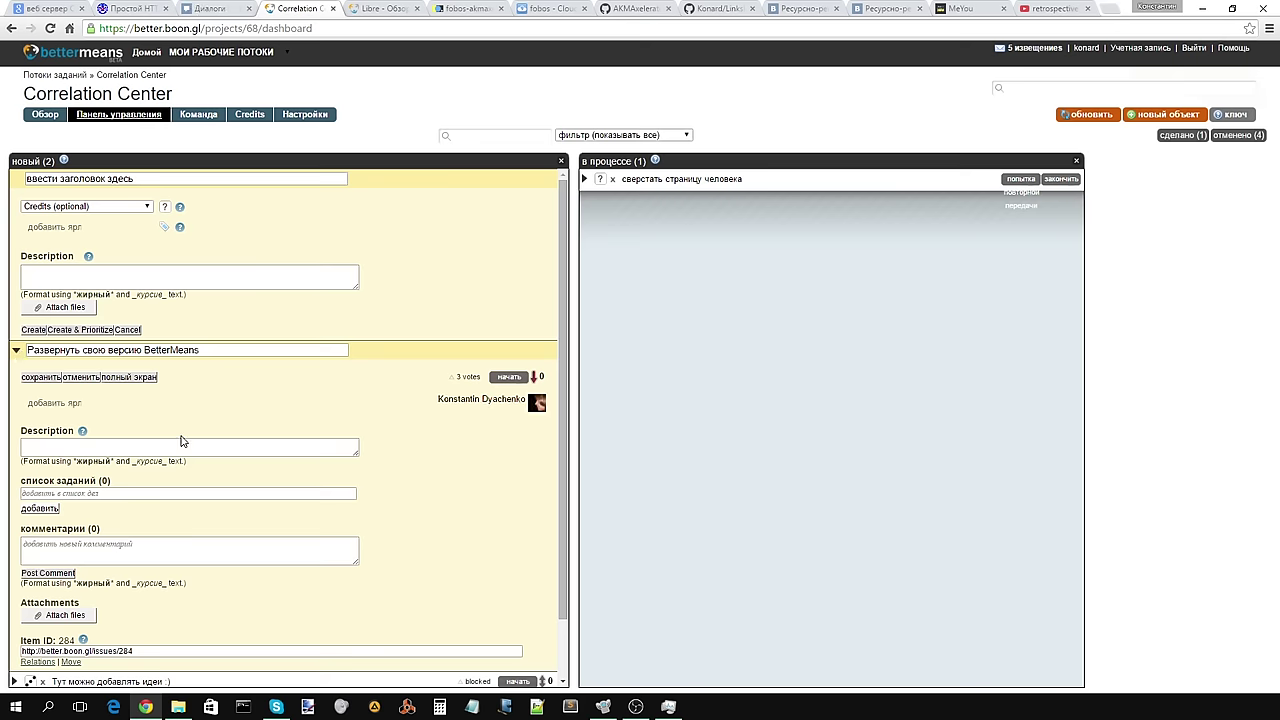
scroll(181, 441, down, 1)
scroll(181, 441, up, 1)
Step: Review the new item's credit options again and set its value to "Don't know"
click(85, 207)
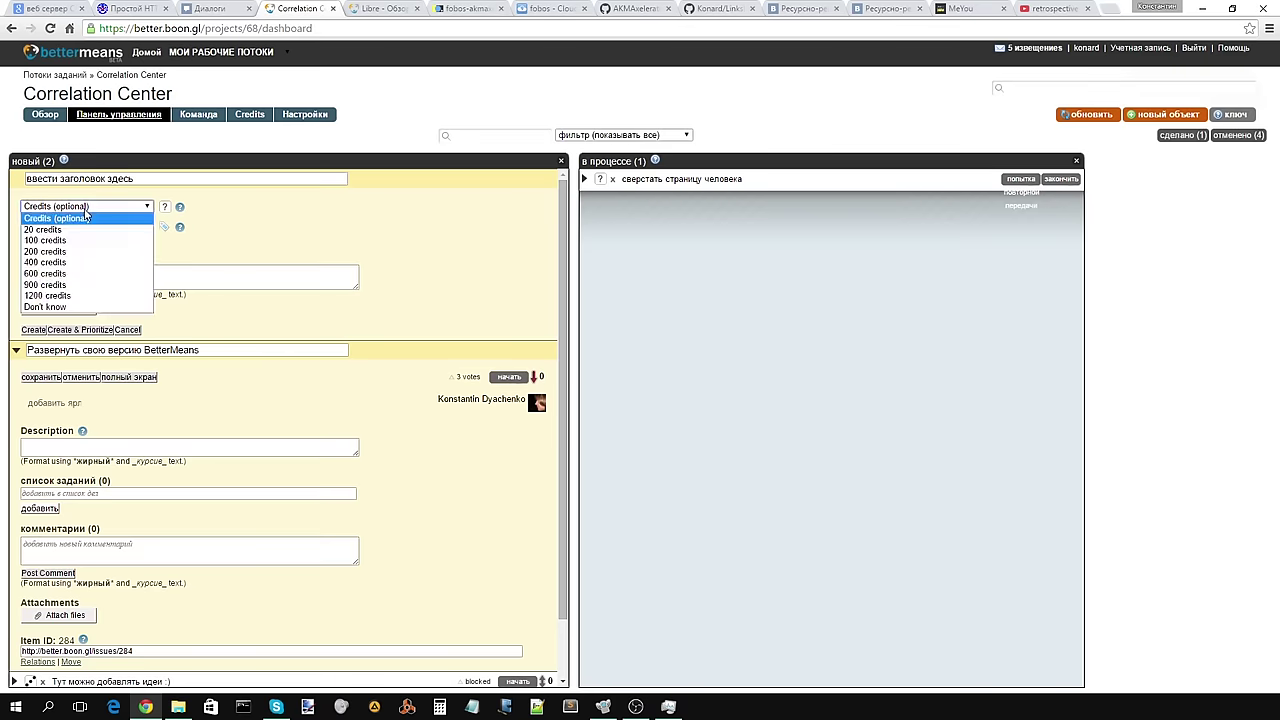
click(87, 217)
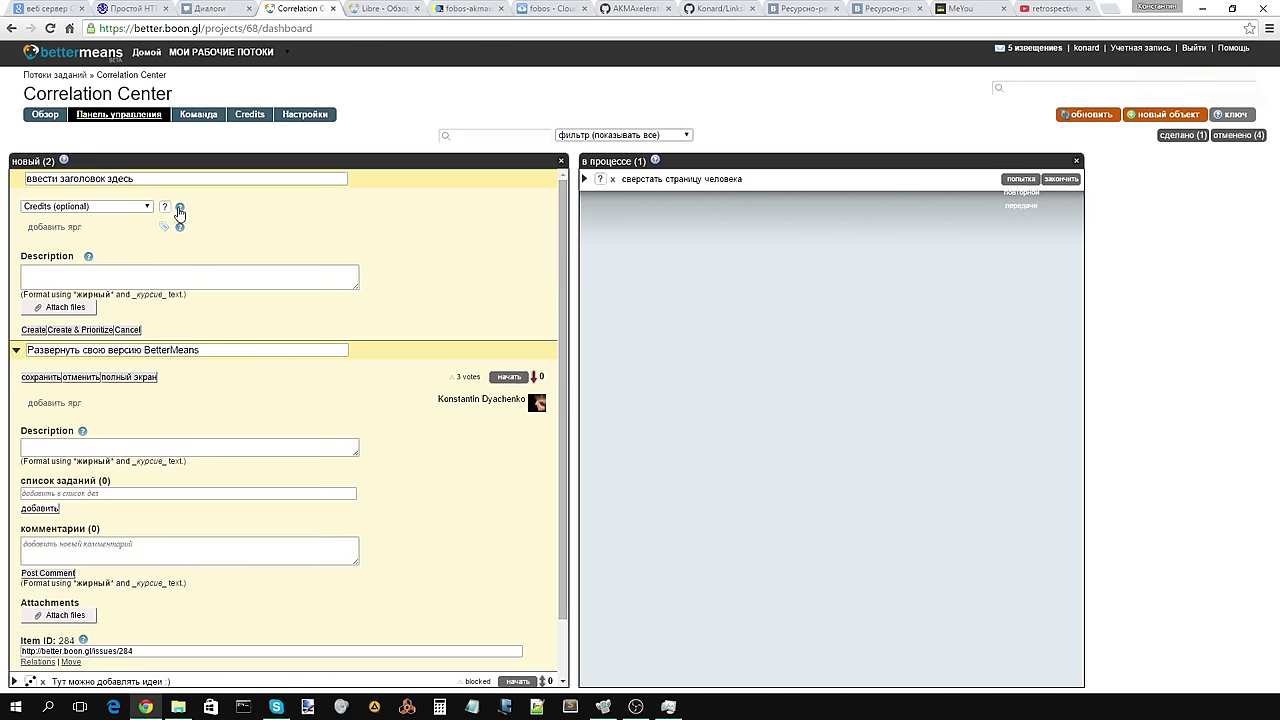
mouse_move(180, 212)
click(118, 210)
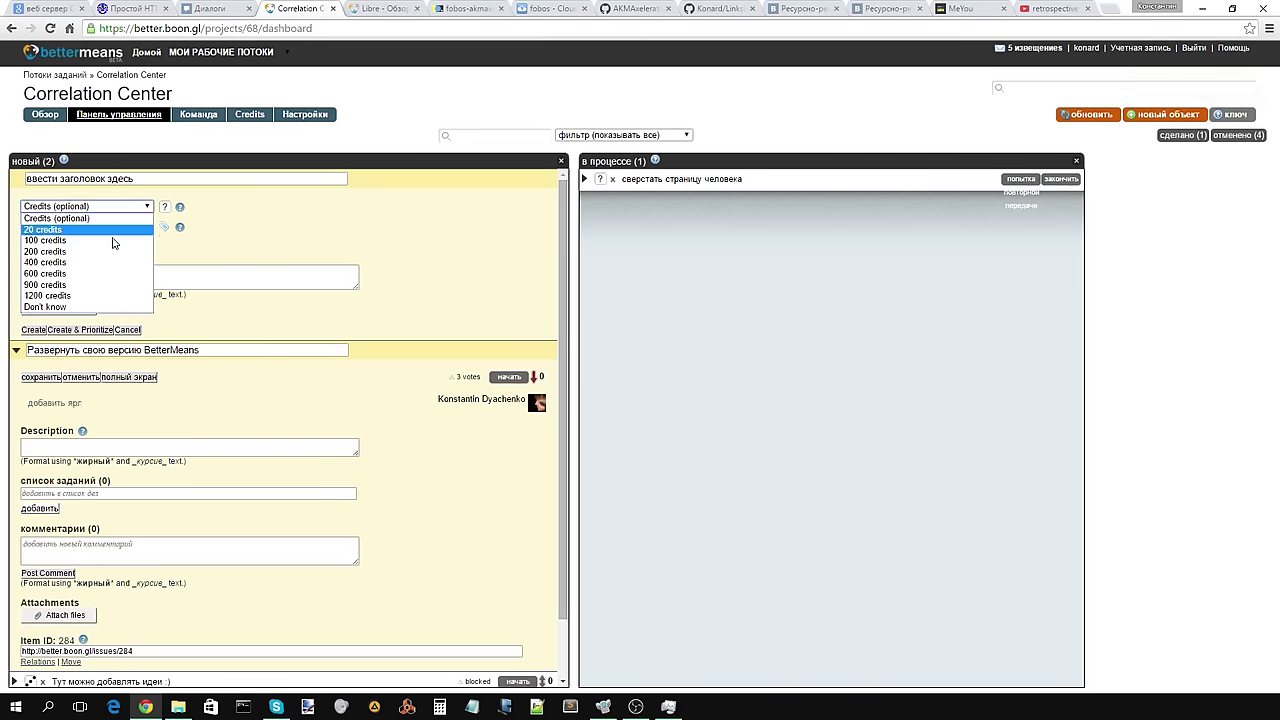
click(128, 306)
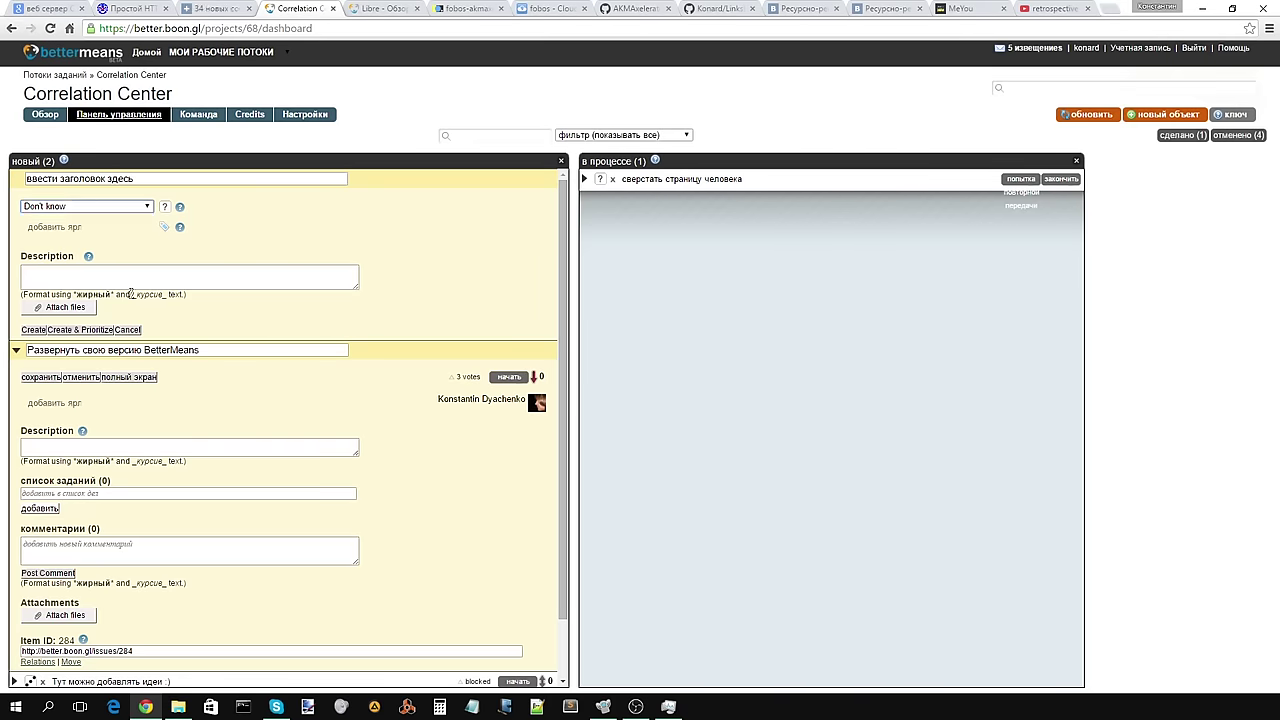
Step: Close the новый and в процессе columns with the unsaved item, and reload the project dashboard
click(561, 162)
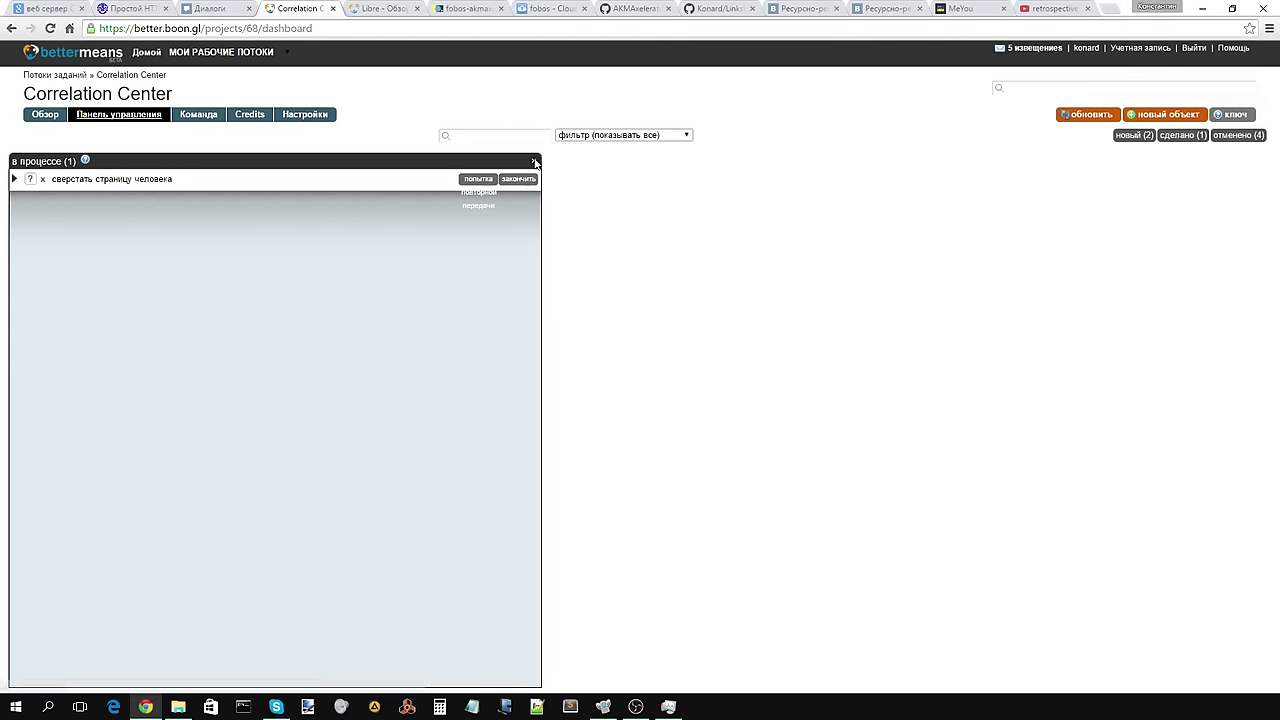
click(534, 161)
click(449, 33)
key(Return)
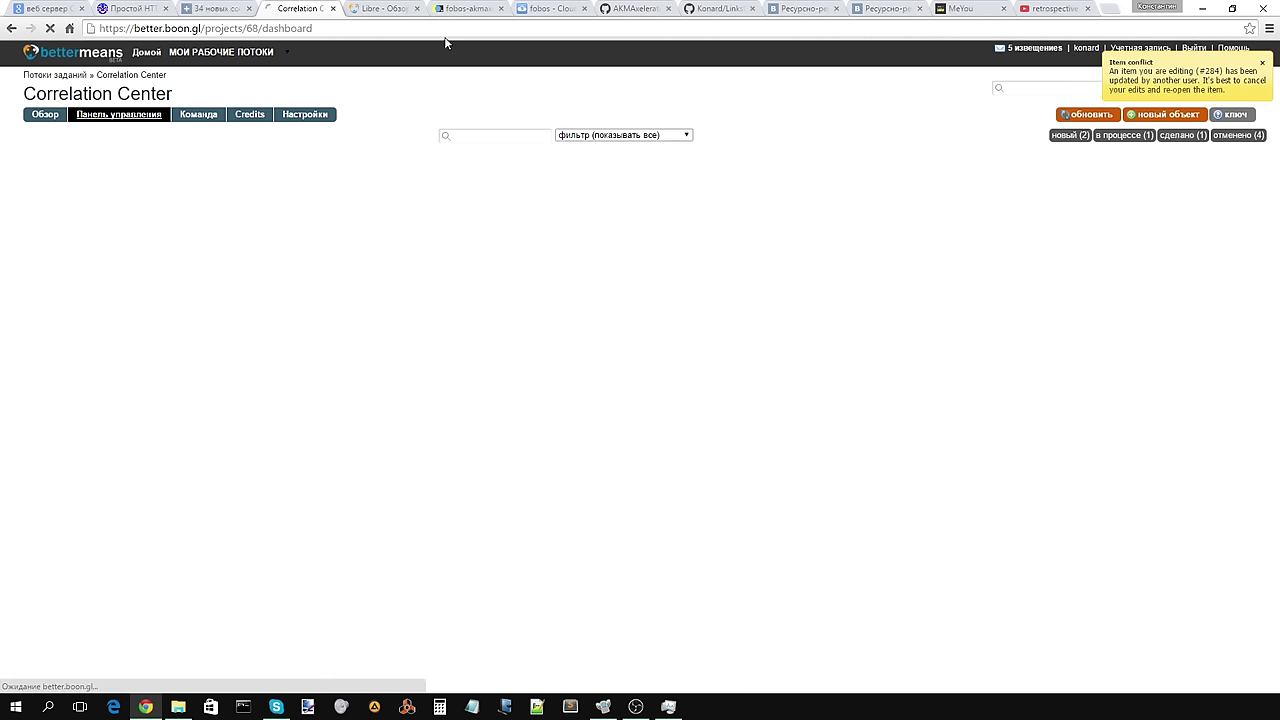
click(1100, 116)
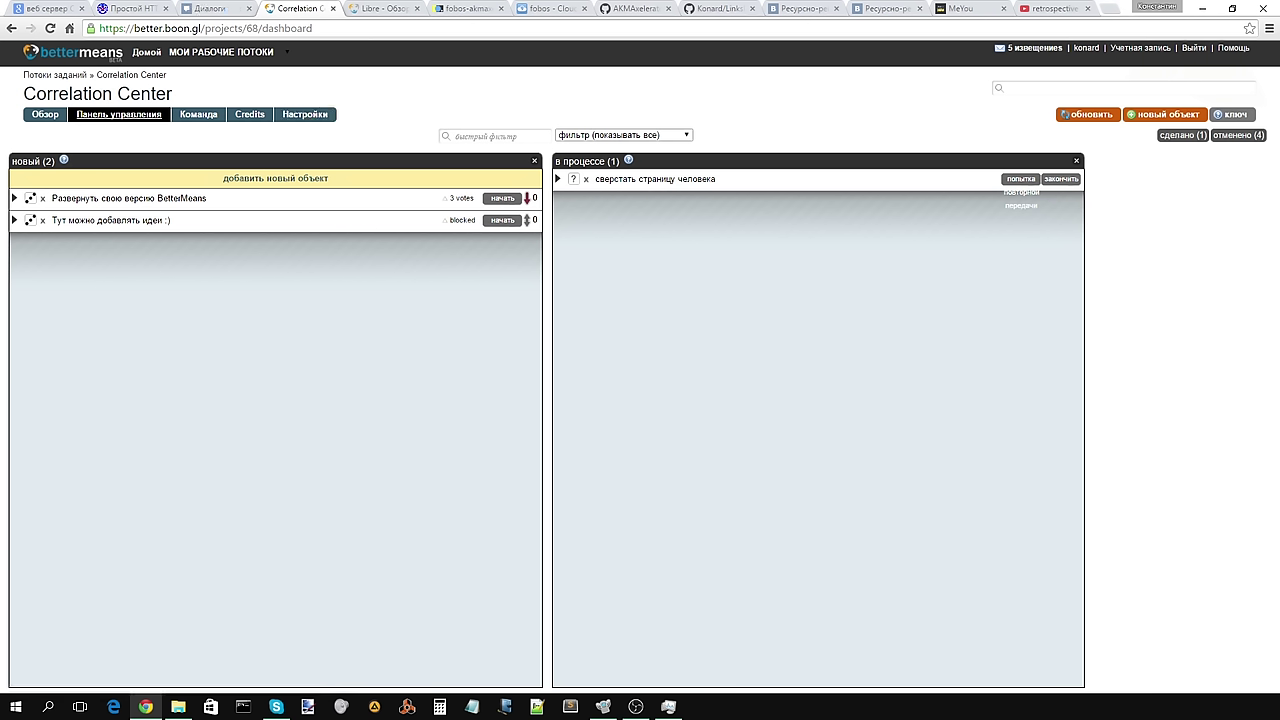
Step: Check the OBS recording window, return to the Chrome dashboard and expand the details of "сверстать страницу человека"
key(alt+Tab)
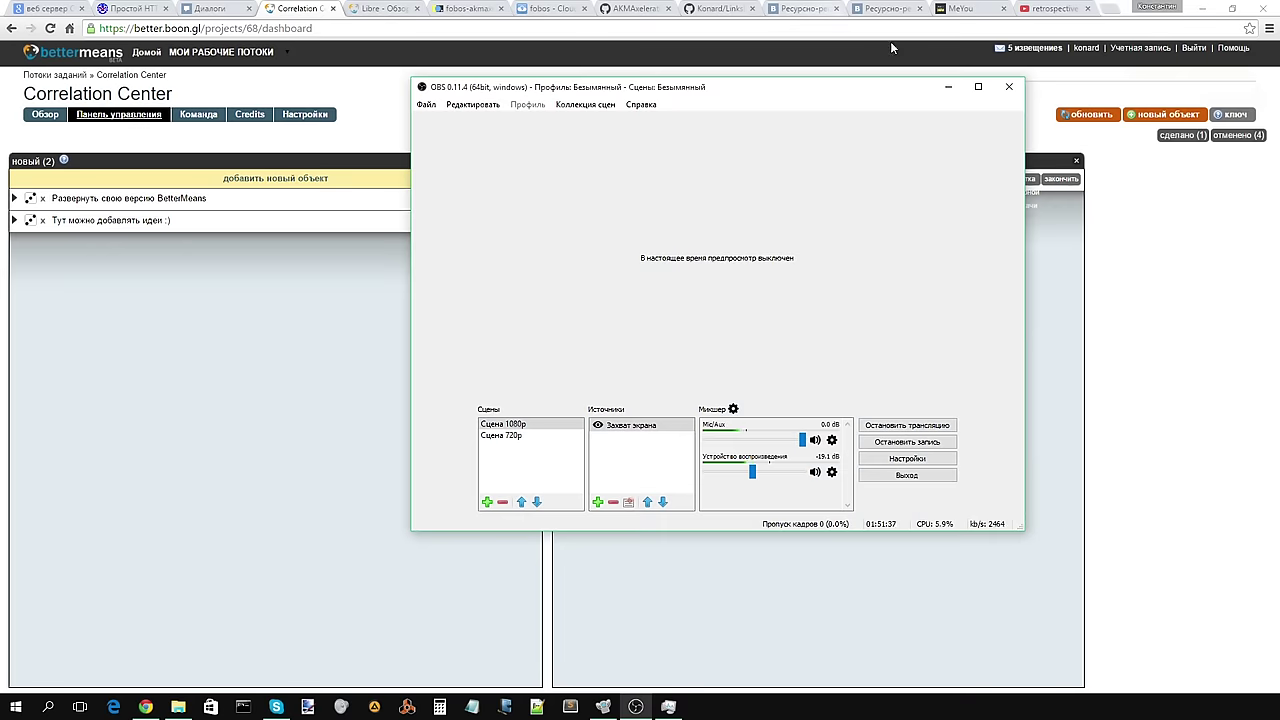
click(949, 88)
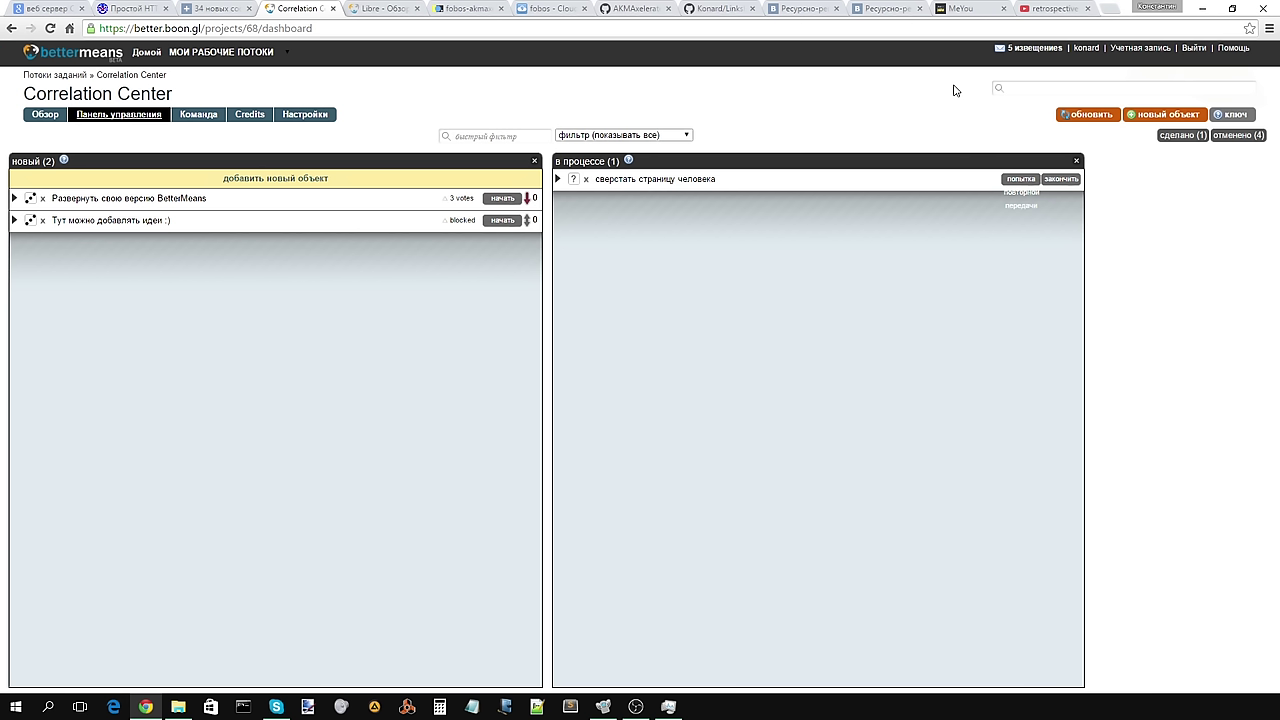
click(561, 186)
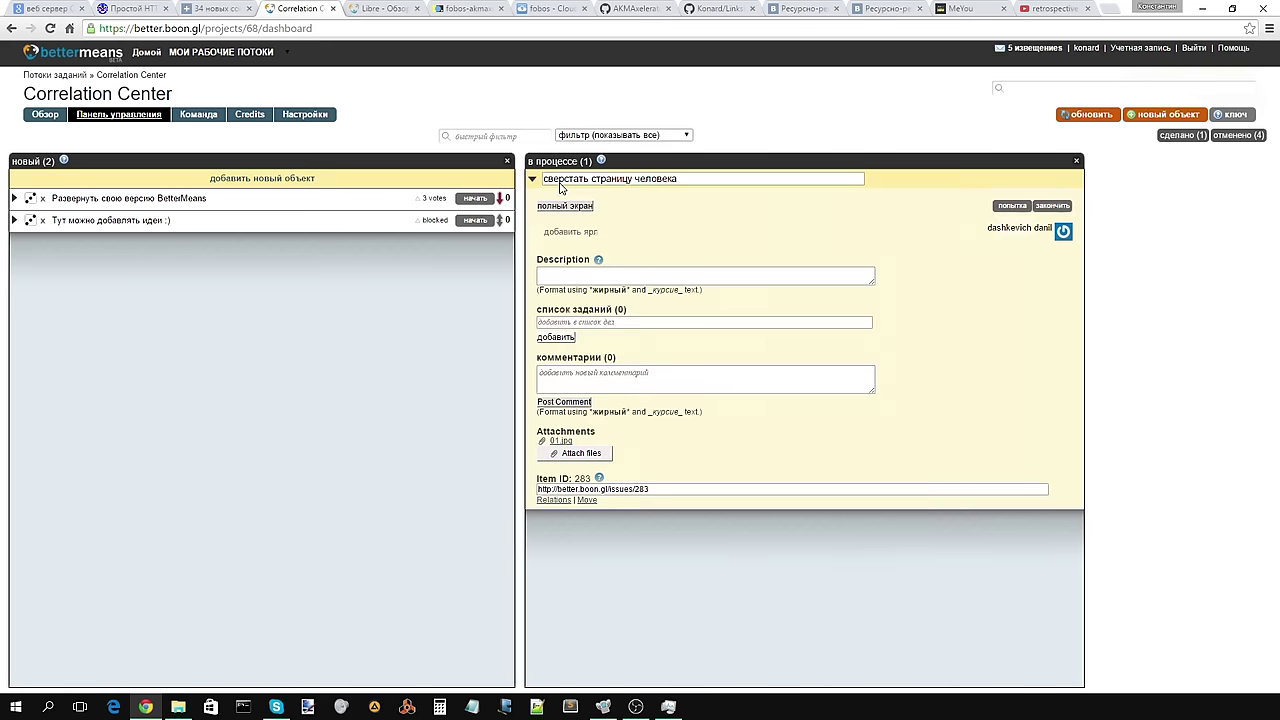
click(717, 282)
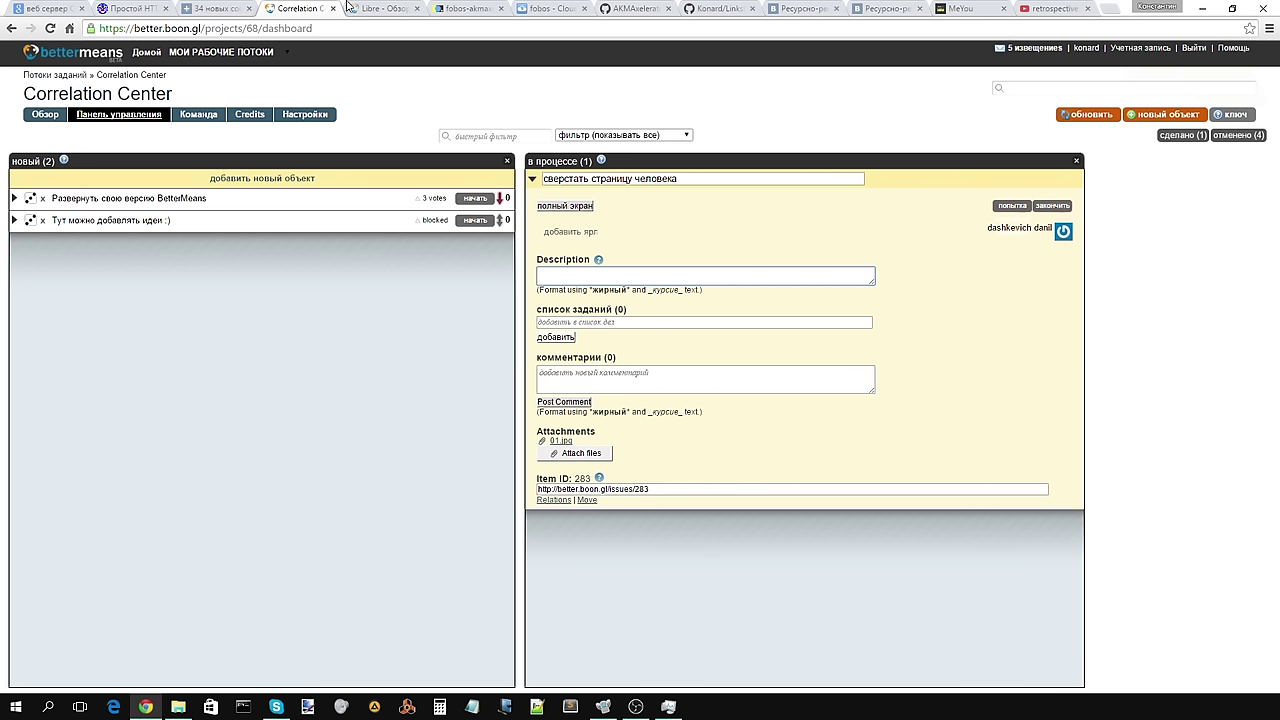
Step: Switch to the VK dialogs page and look back through the older messages of the Correlation Center conversation
click(215, 8)
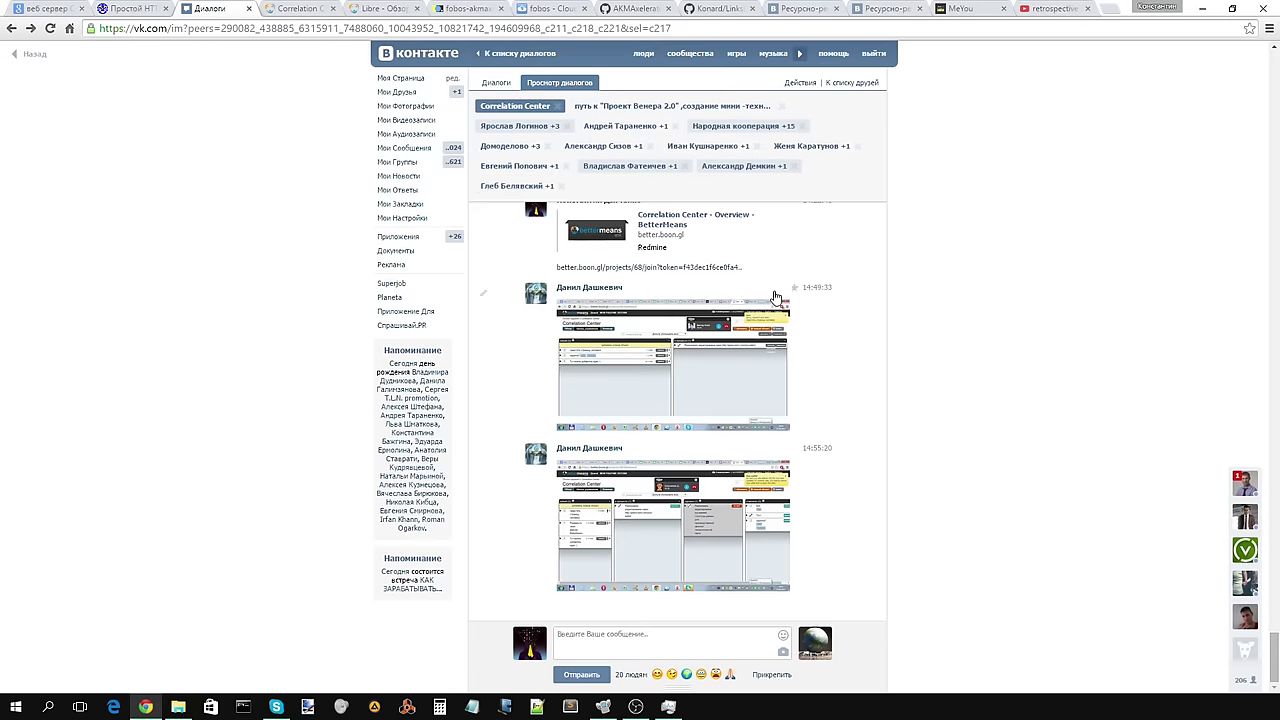
scroll(1069, 406, up, 15)
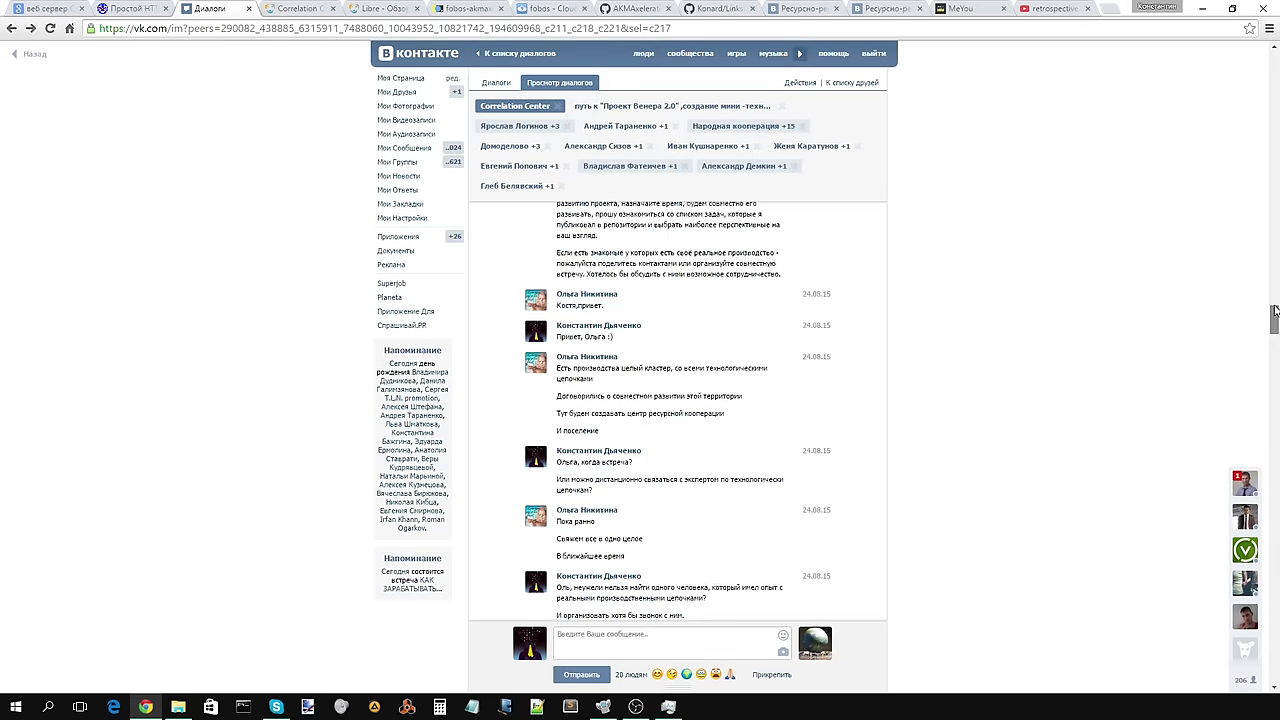
drag(1275, 311, 1275, 437)
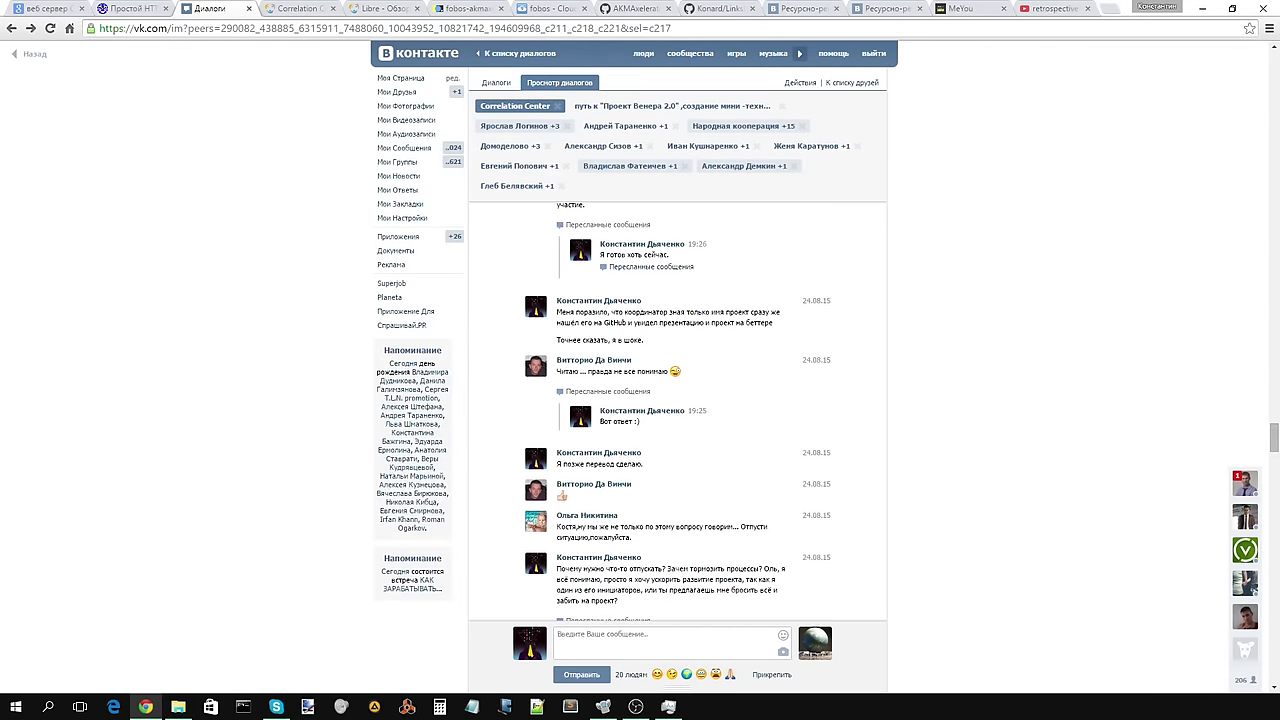